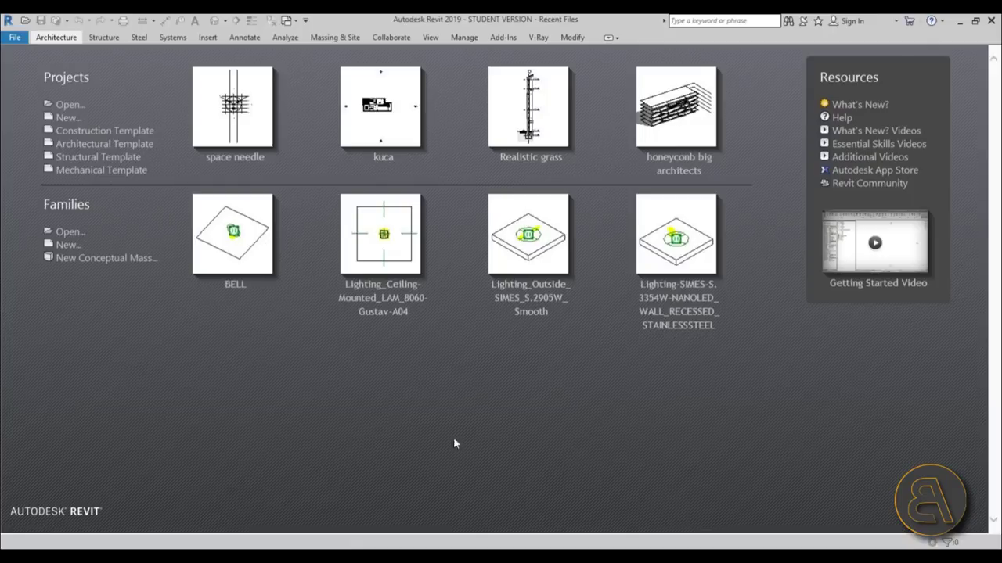
- Create a new project from the Architectural Template and shrink its window to expose the reference images on the desktop
{"action": "left_click", "coordinate": [137, 148]}
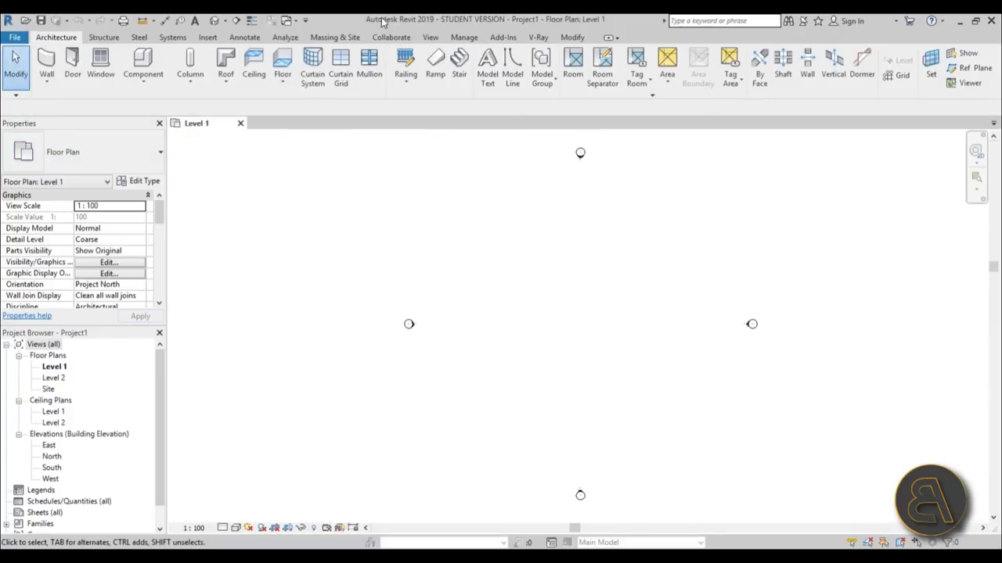
{"action": "double_click", "coordinate": [368, 22]}
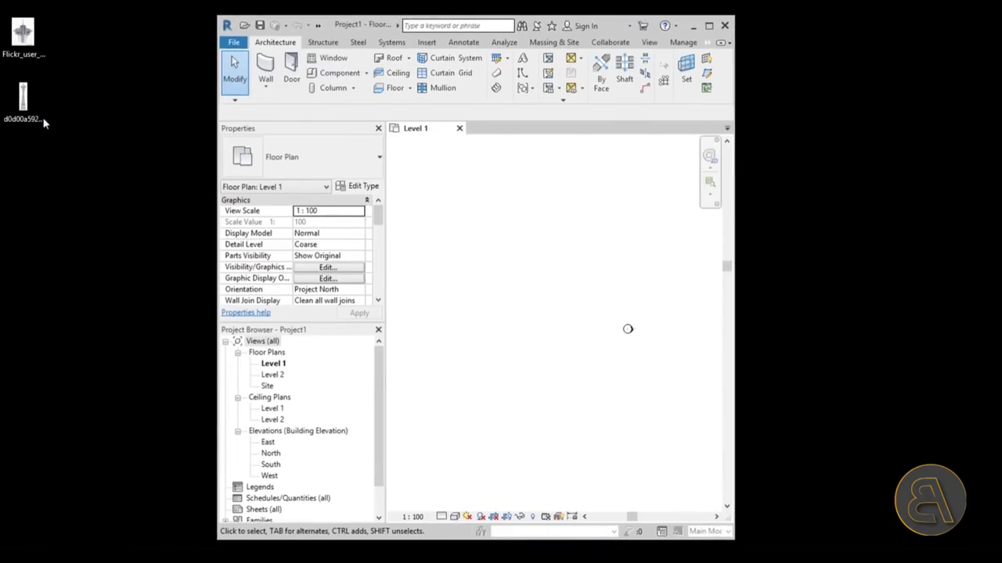
- Open the Seattle Space Needle elevation drawing from the desktop, examine its base, lower ring and top, and close it
{"action": "double_click", "coordinate": [31, 110]}
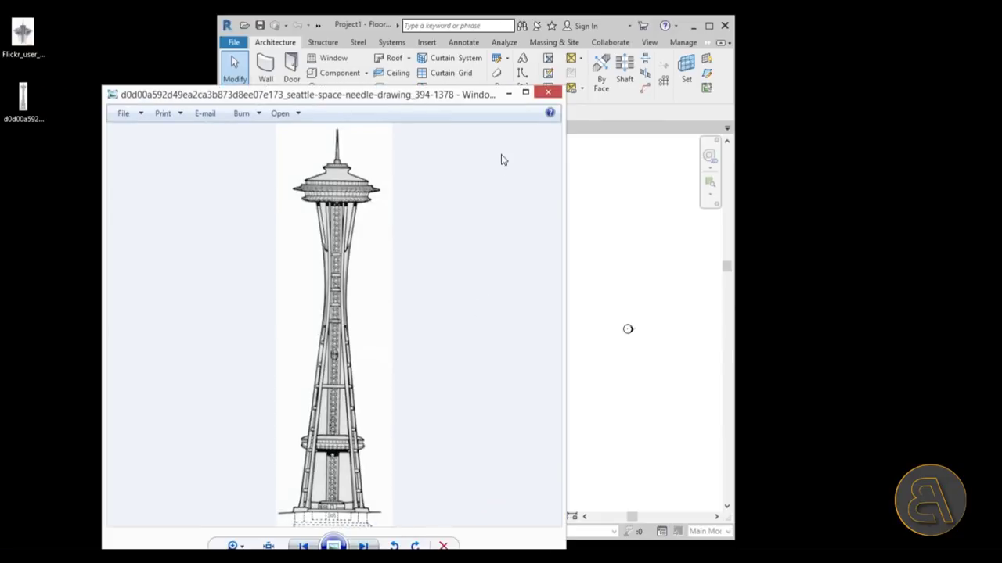
{"action": "left_click_drag", "start_coordinate": [395, 113], "coordinate": [489, 59]}
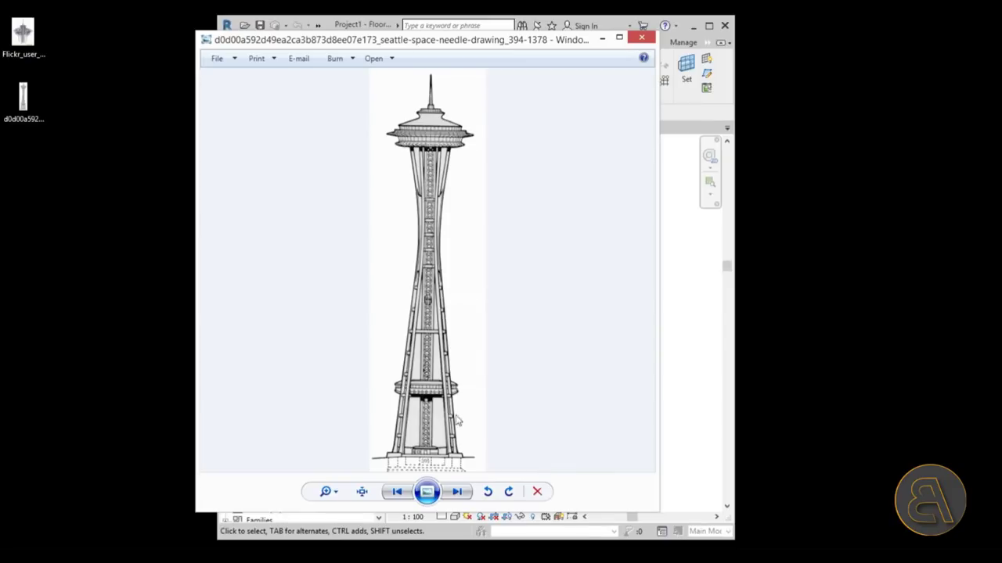
{"action": "scroll", "coordinate": [435, 427], "scroll_direction": "up", "scroll_amount": 2}
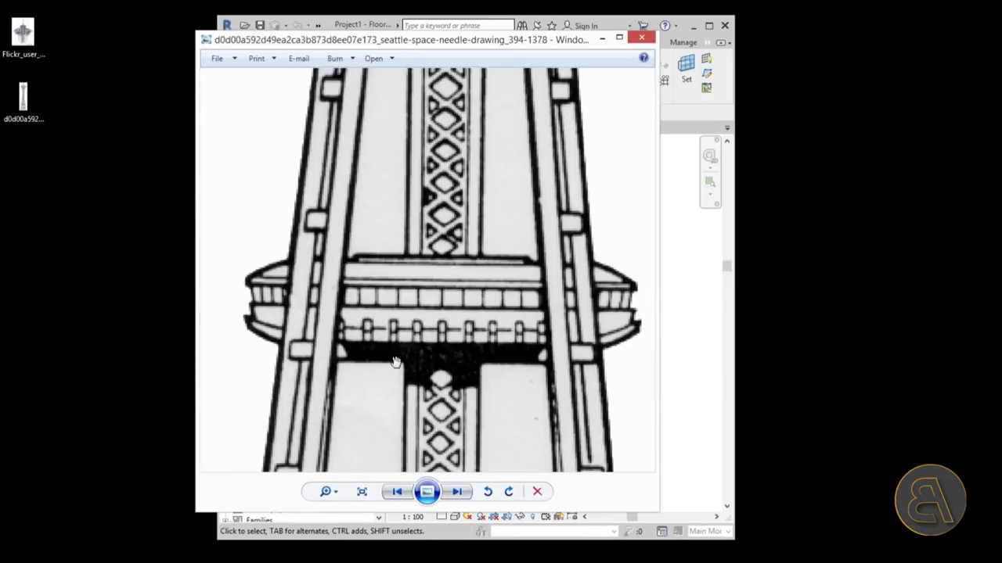
{"action": "scroll", "coordinate": [395, 364], "scroll_direction": "up", "scroll_amount": 2}
{"action": "scroll", "coordinate": [458, 281], "scroll_direction": "down", "scroll_amount": 3}
{"action": "scroll", "coordinate": [431, 341], "scroll_direction": "up", "scroll_amount": 2}
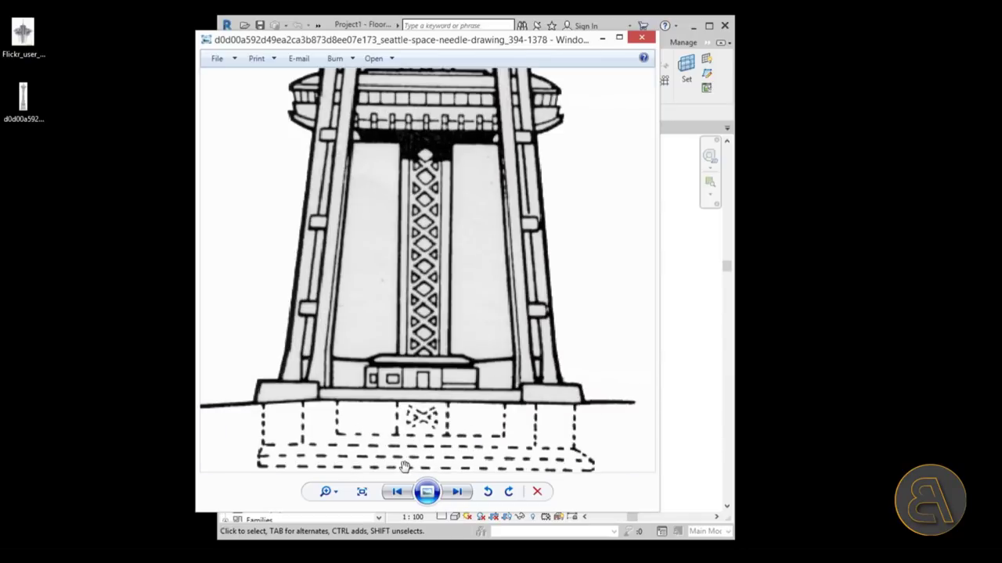
{"action": "scroll", "coordinate": [438, 356], "scroll_direction": "down", "scroll_amount": 4}
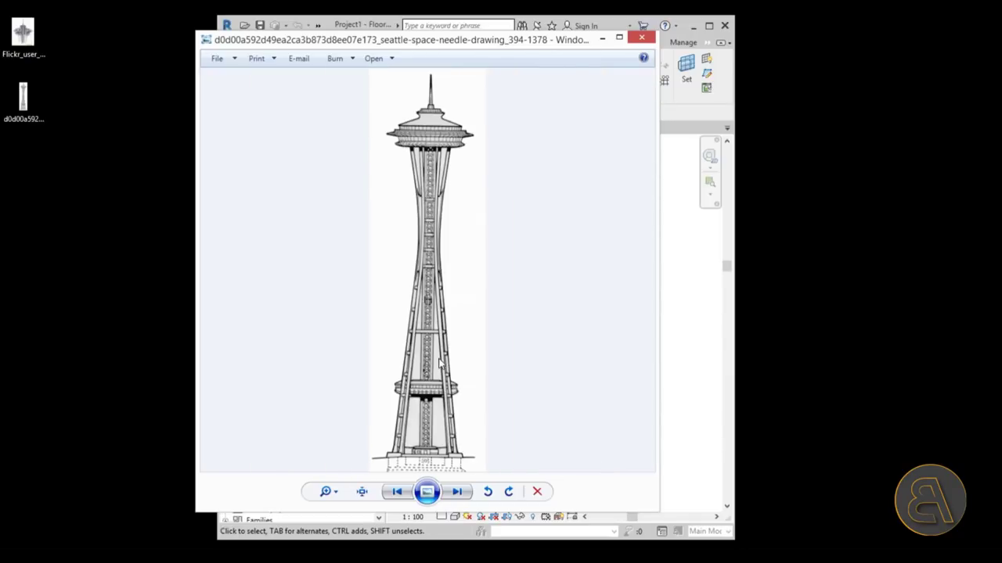
{"action": "scroll", "coordinate": [443, 114], "scroll_direction": "up", "scroll_amount": 3}
{"action": "scroll", "coordinate": [436, 215], "scroll_direction": "down", "scroll_amount": 1}
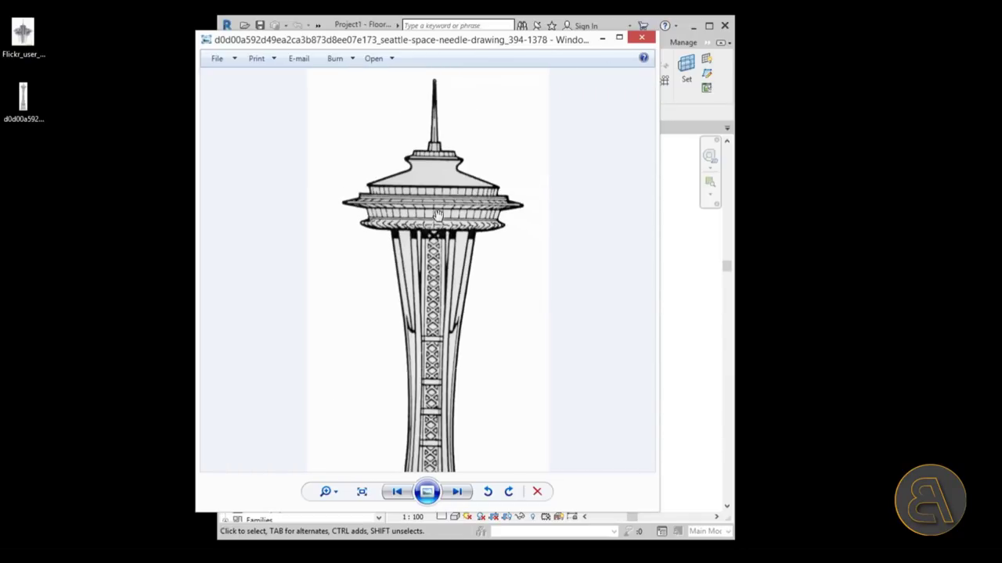
{"action": "scroll", "coordinate": [437, 220], "scroll_direction": "down", "scroll_amount": 3}
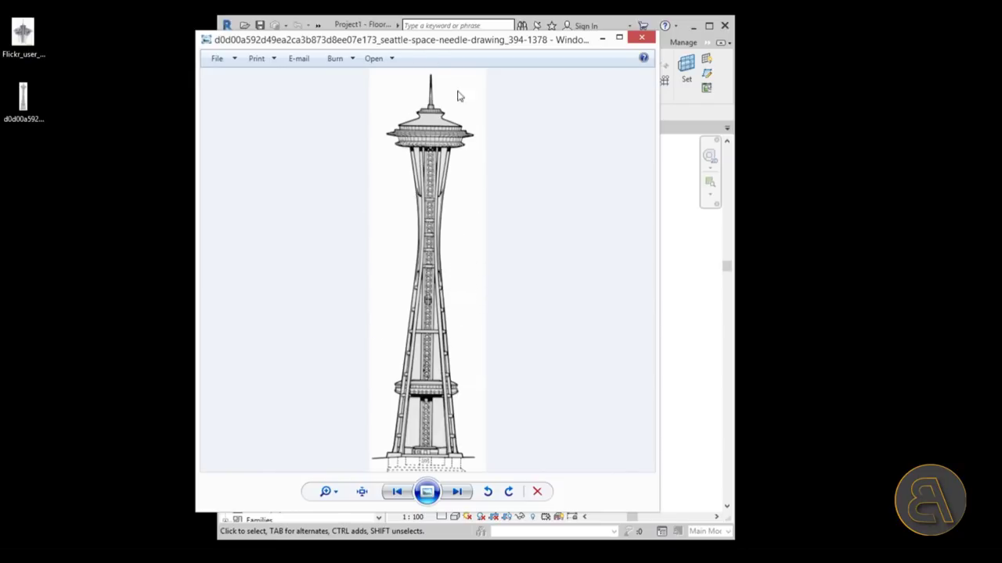
{"action": "left_click", "coordinate": [641, 39]}
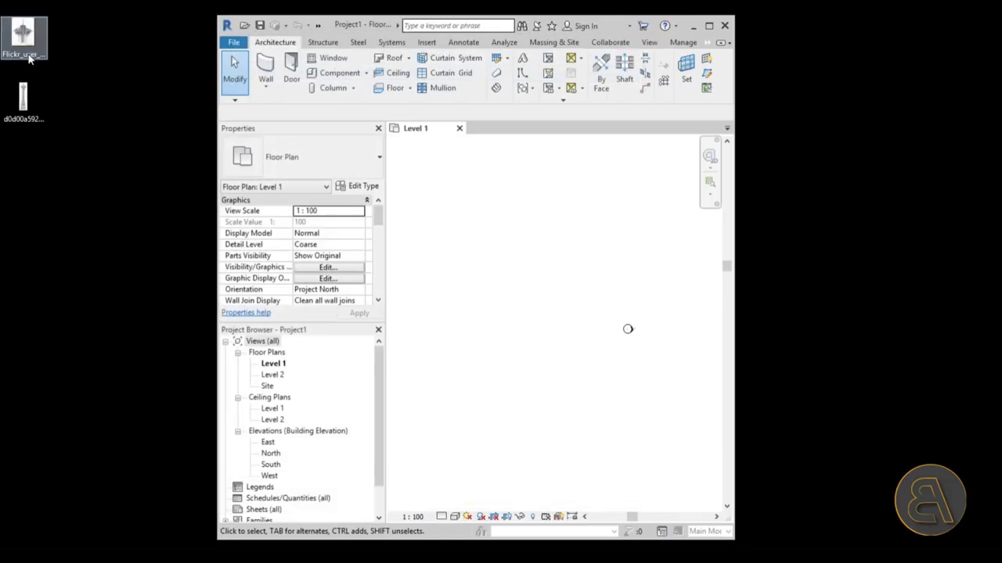
- Examine the cutaway image of the tower's top floors from the desktop, close it and return to the maximized Revit project
{"action": "double_click", "coordinate": [28, 57]}
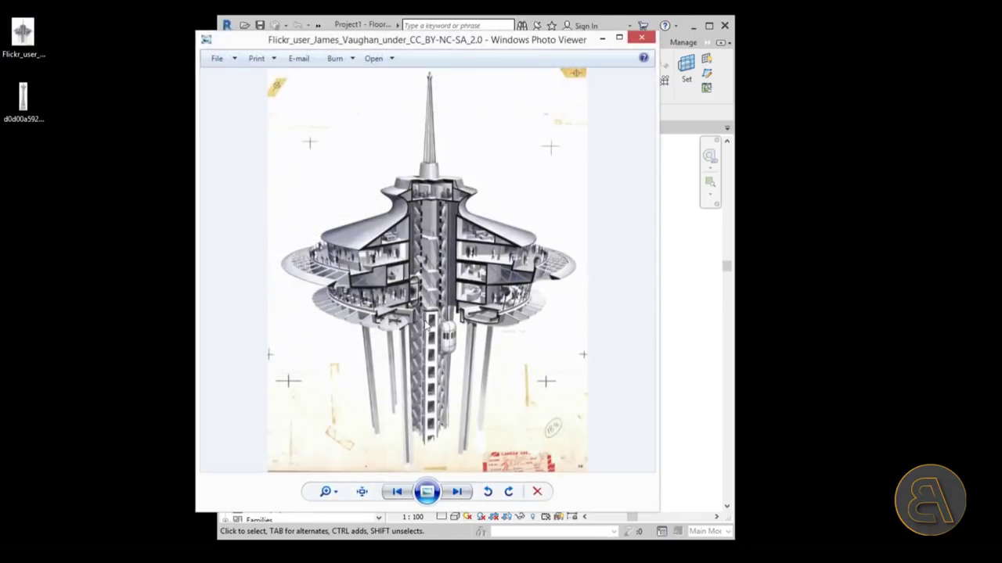
{"action": "scroll", "coordinate": [429, 309], "scroll_direction": "up", "scroll_amount": 1}
{"action": "scroll", "coordinate": [482, 237], "scroll_direction": "up", "scroll_amount": 1}
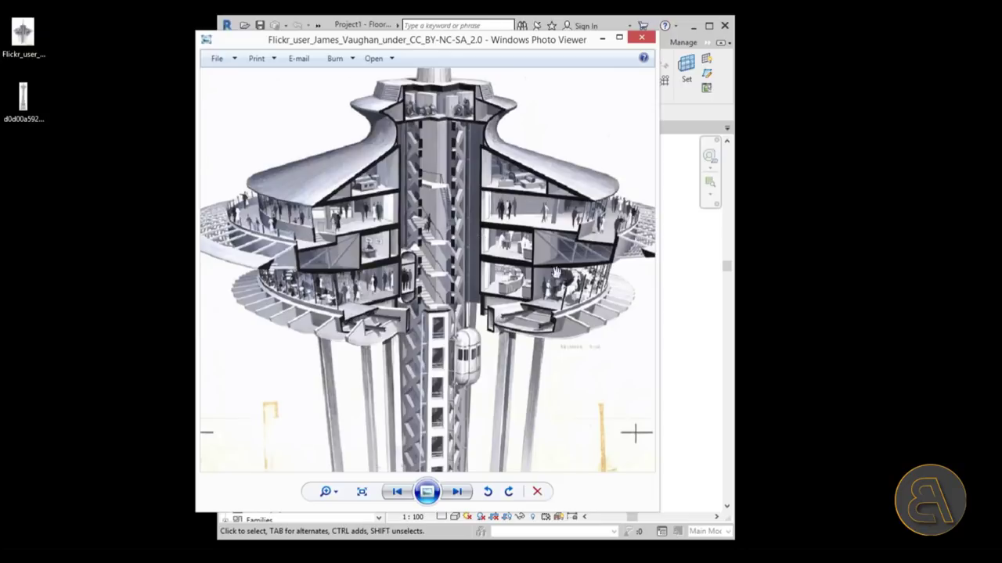
{"action": "scroll", "coordinate": [599, 262], "scroll_direction": "down", "scroll_amount": 2}
{"action": "scroll", "coordinate": [427, 225], "scroll_direction": "up", "scroll_amount": 1}
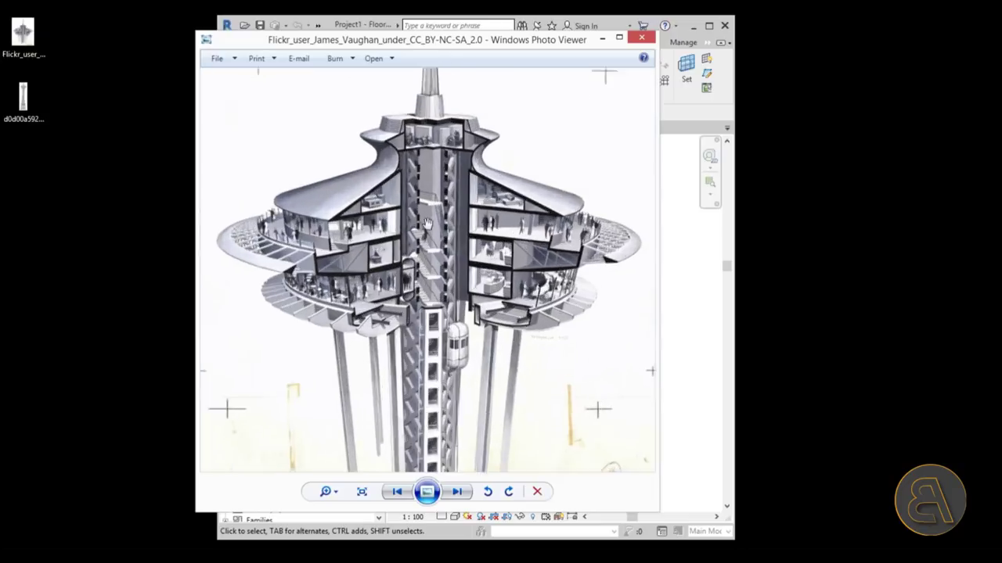
{"action": "scroll", "coordinate": [427, 225], "scroll_direction": "up", "scroll_amount": 1}
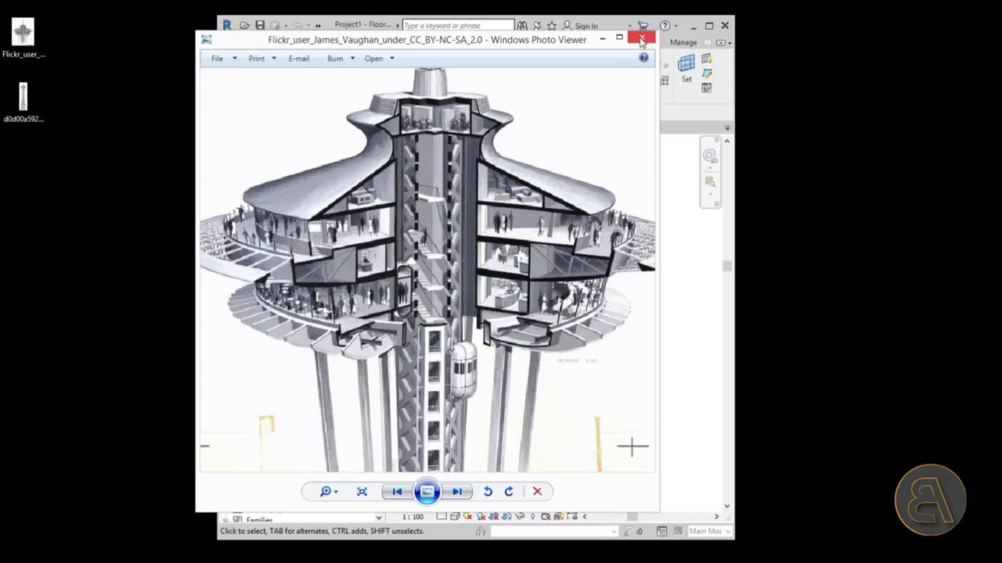
{"action": "left_click", "coordinate": [640, 39]}
{"action": "left_click", "coordinate": [709, 25]}
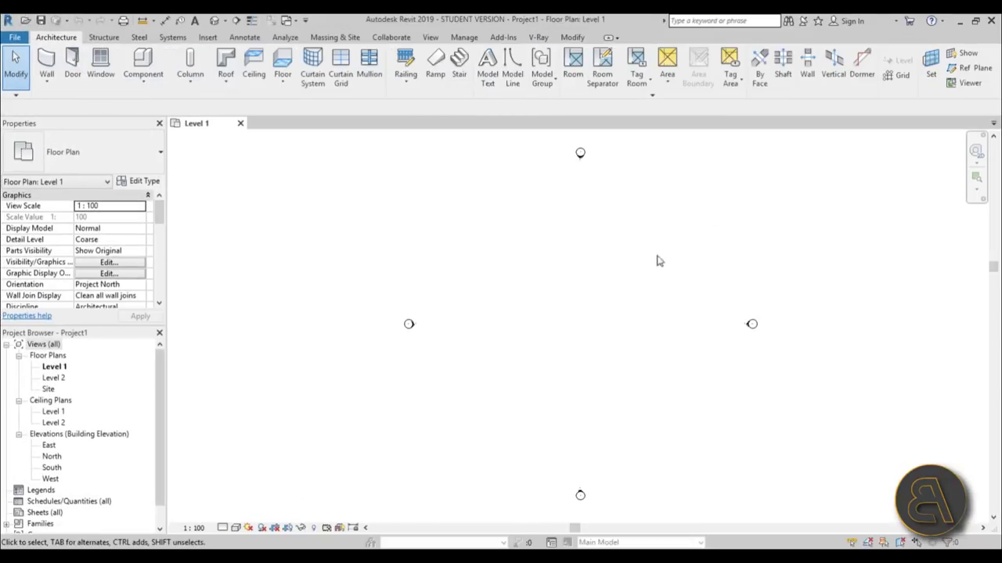
- Set the project's length units to meters
{"action": "middle_click_drag", "start_coordinate": [569, 323], "coordinate": [565, 318]}
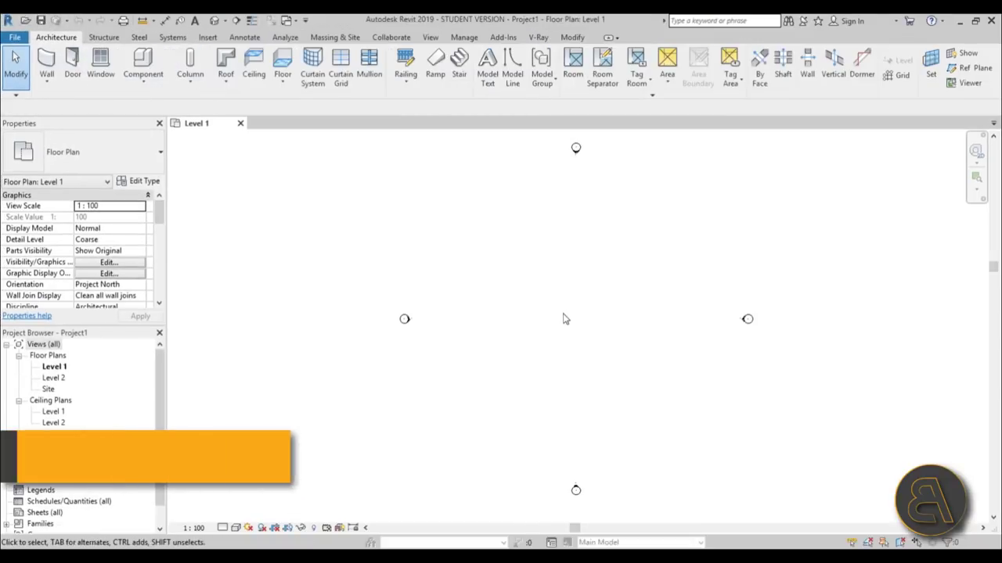
{"action": "key", "text": "u"}
{"action": "key", "text": "n"}
{"action": "left_click", "coordinate": [485, 198]}
{"action": "left_click", "coordinate": [494, 219]}
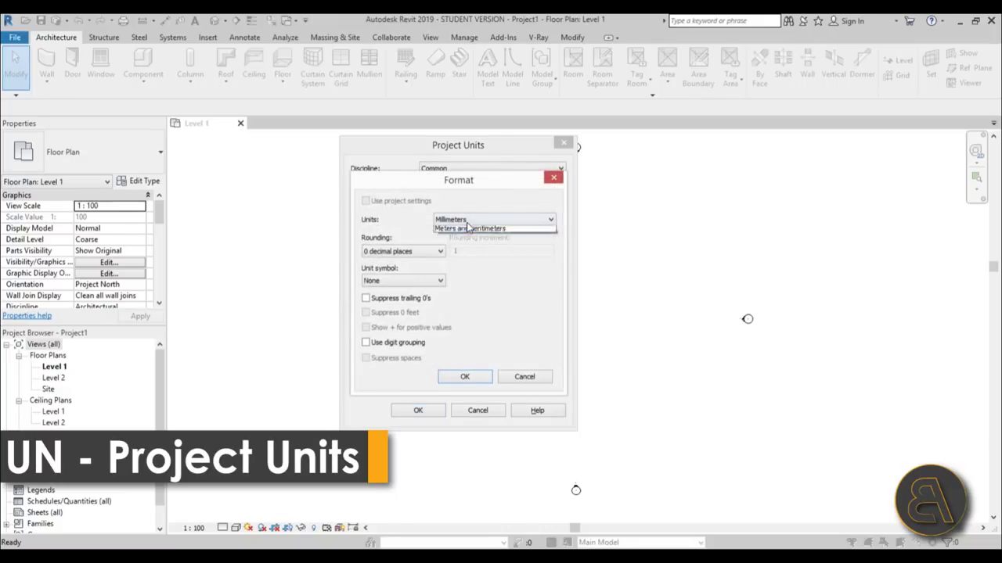
{"action": "left_click", "coordinate": [469, 265]}
{"action": "left_click", "coordinate": [463, 378]}
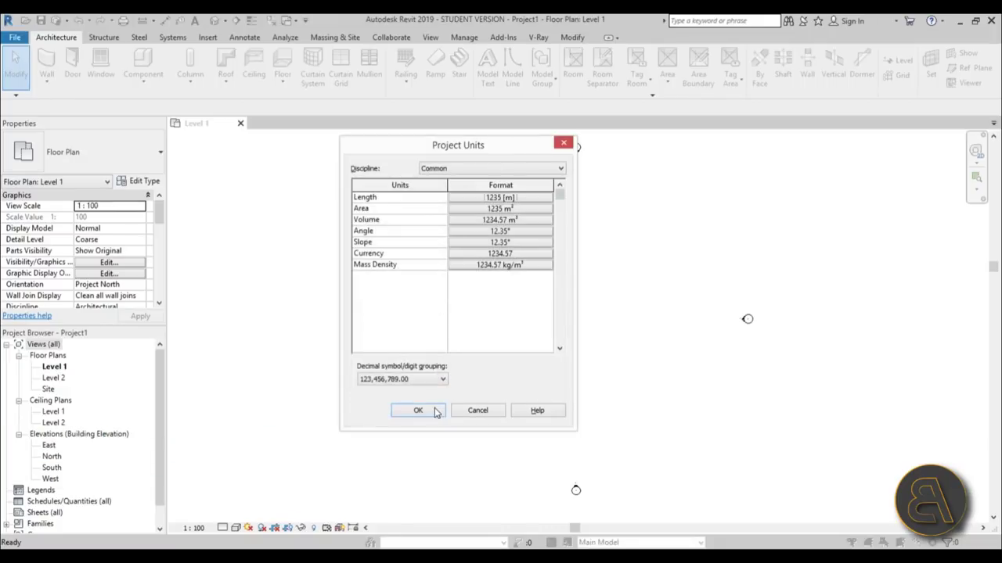
{"action": "left_click", "coordinate": [436, 411]}
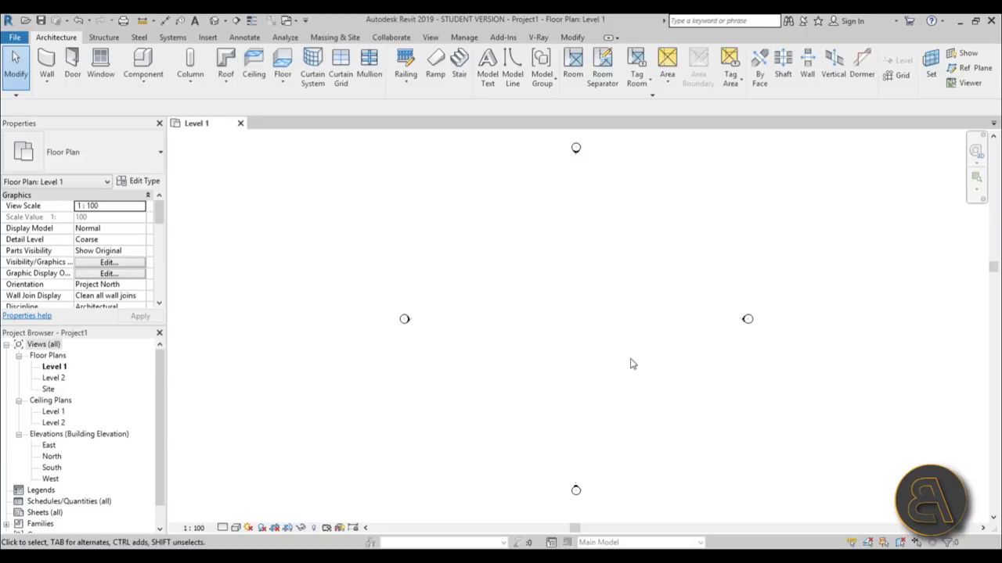
- Open the South elevation view to work on the project's levels
{"action": "double_click", "coordinate": [51, 467]}
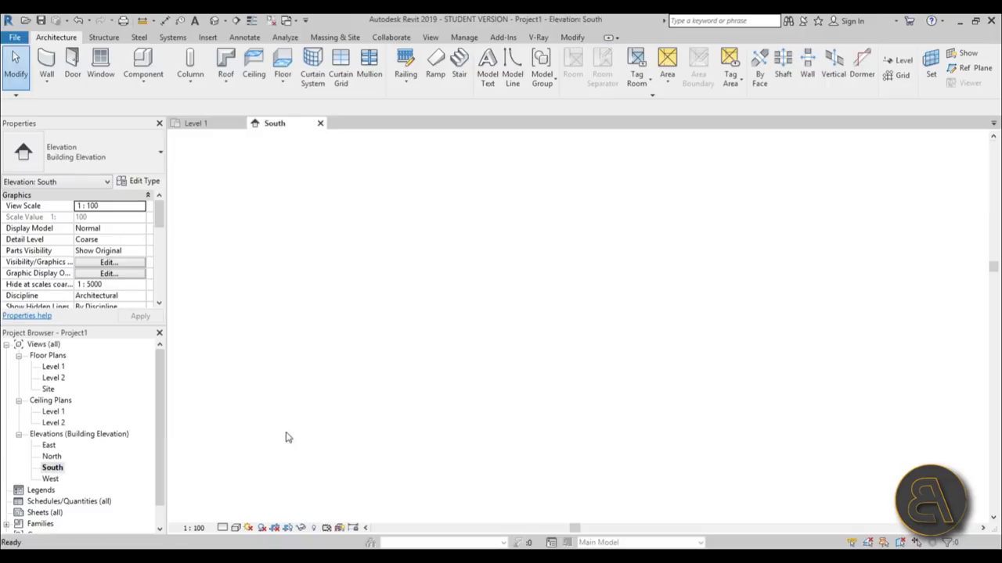
{"action": "scroll", "coordinate": [423, 286], "scroll_direction": "down", "scroll_amount": 3}
{"action": "scroll", "coordinate": [610, 337], "scroll_direction": "up", "scroll_amount": 3}
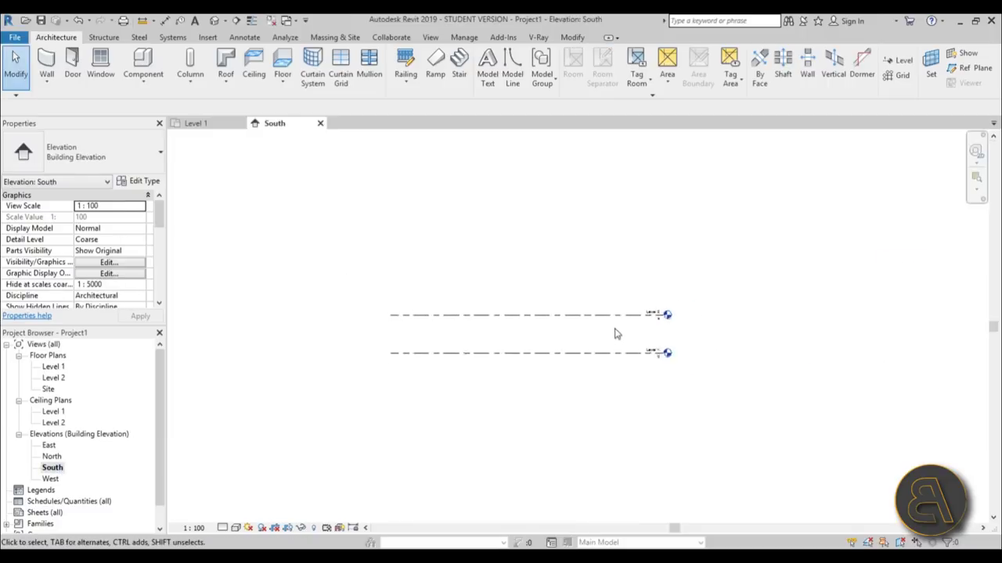
{"action": "left_click", "coordinate": [642, 307]}
{"action": "scroll", "coordinate": [611, 368], "scroll_direction": "down", "scroll_amount": 2}
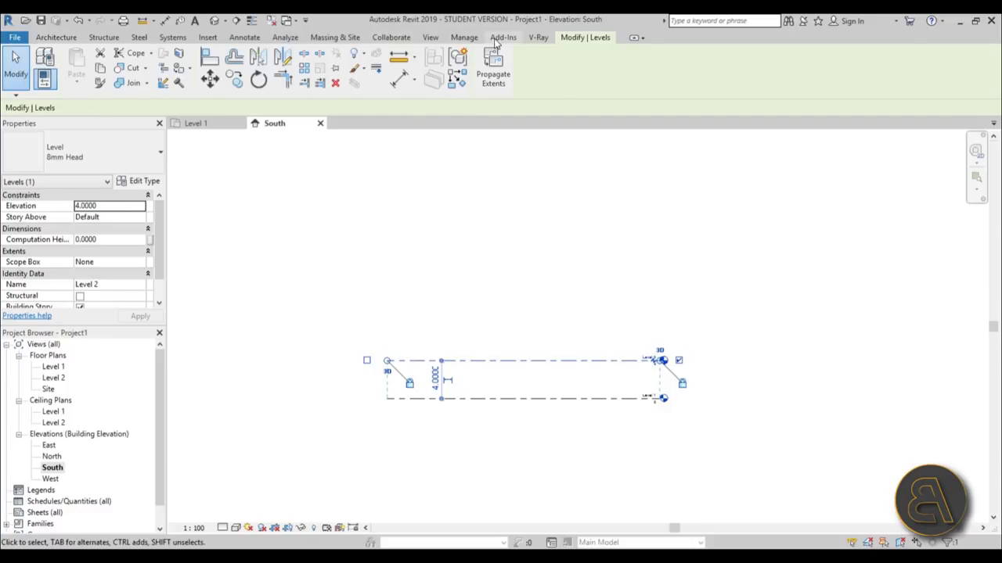
{"action": "left_click", "coordinate": [59, 39]}
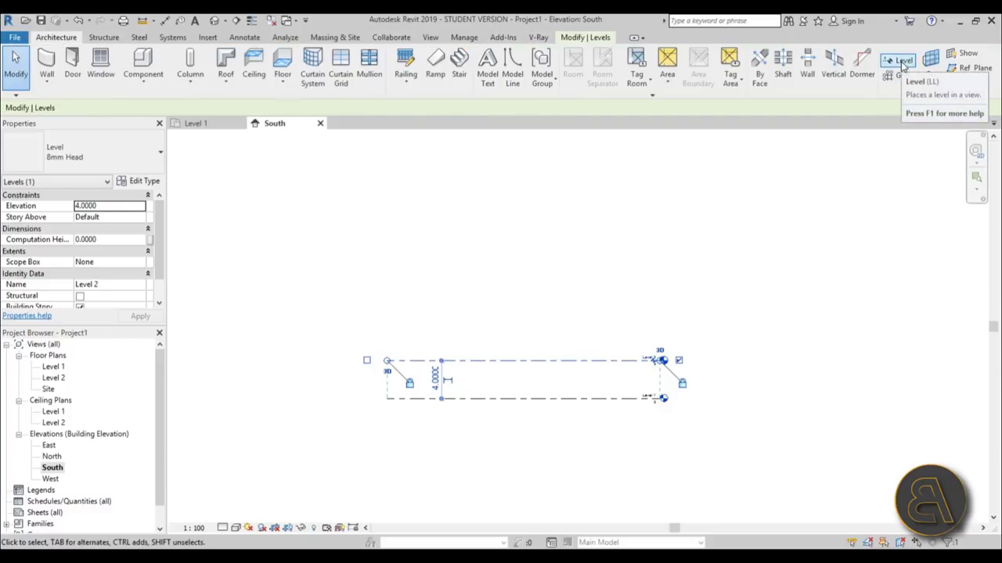
{"action": "left_click", "coordinate": [495, 326]}
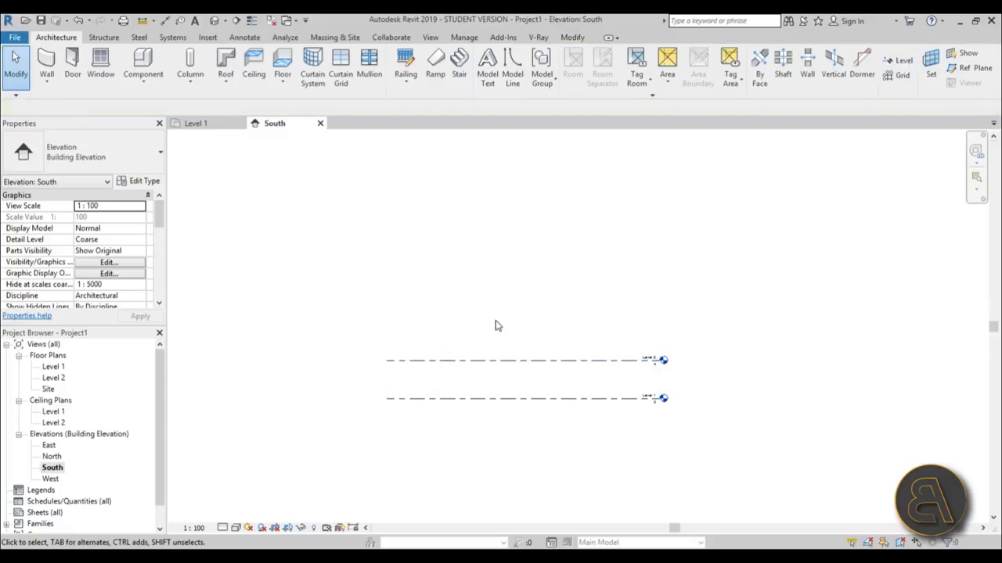
- Add two levels above Level 2 by picking the topmost level line each time with a 4 m offset
{"action": "key", "text": "l"}
{"action": "key", "text": "l"}
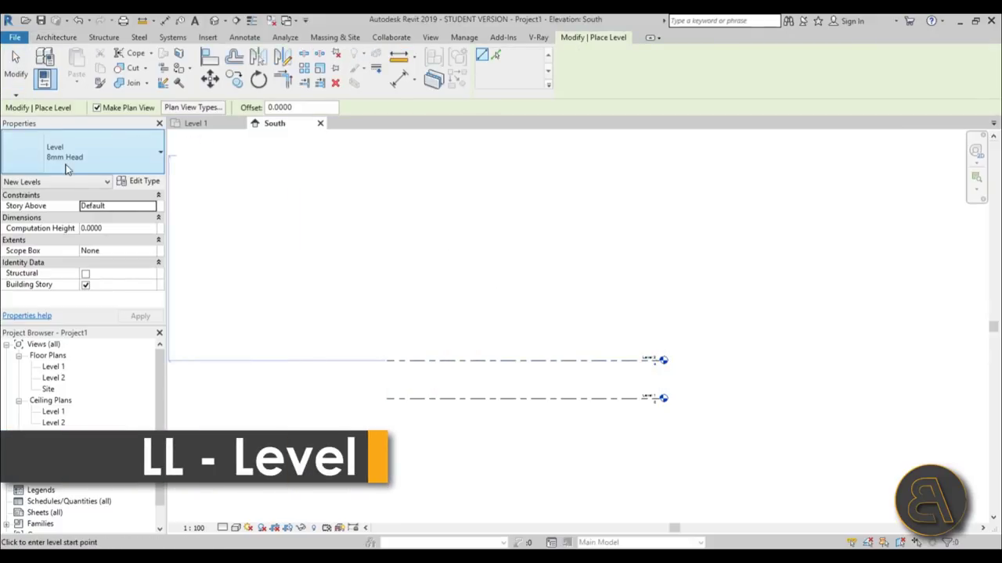
{"action": "left_click", "coordinate": [494, 56]}
{"action": "double_click", "coordinate": [307, 108]}
{"action": "type", "text": "4"}
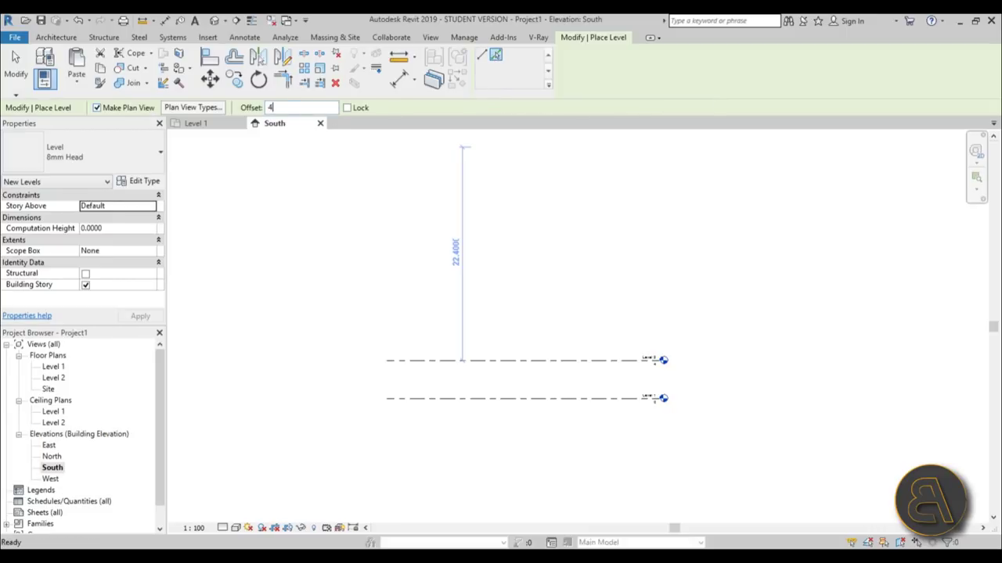
{"action": "key", "text": "Return"}
{"action": "left_click", "coordinate": [510, 360]}
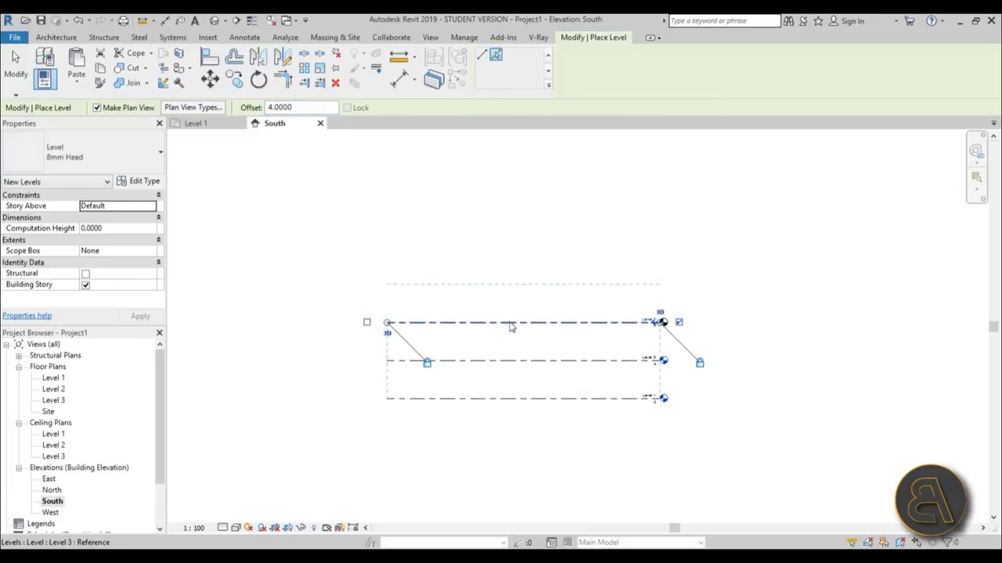
{"action": "left_click", "coordinate": [510, 322]}
{"action": "key", "text": "Escape"}
{"action": "key", "text": "Escape"}
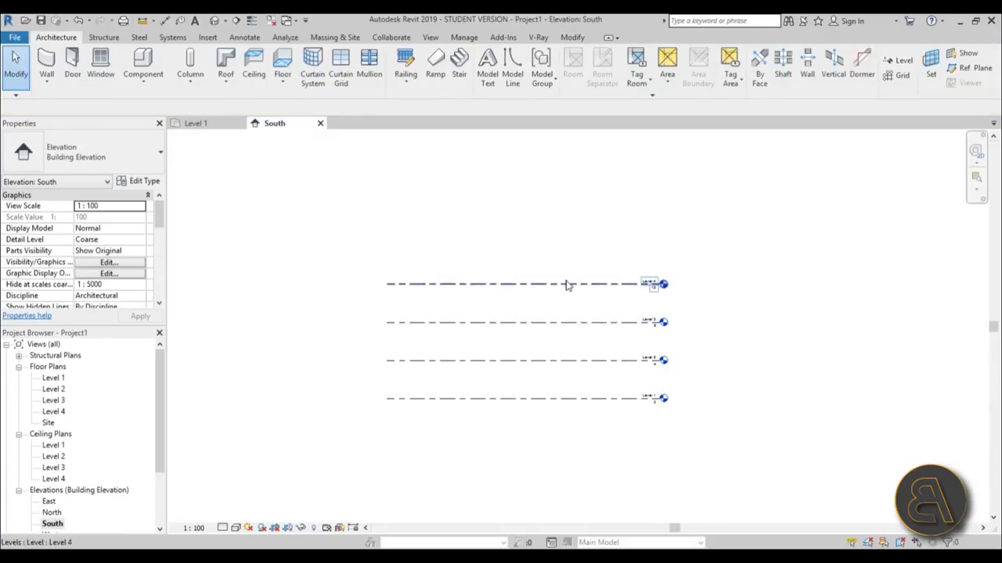
- Set the elevation of Level 4 to 185 m
{"action": "scroll", "coordinate": [564, 294], "scroll_direction": "up", "scroll_amount": 2}
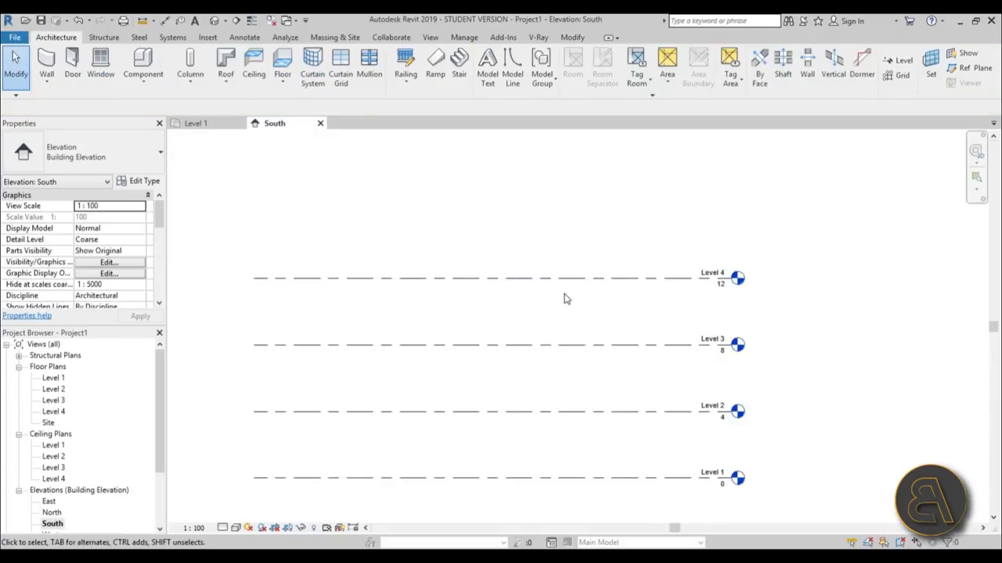
{"action": "scroll", "coordinate": [663, 303], "scroll_direction": "down", "scroll_amount": 1}
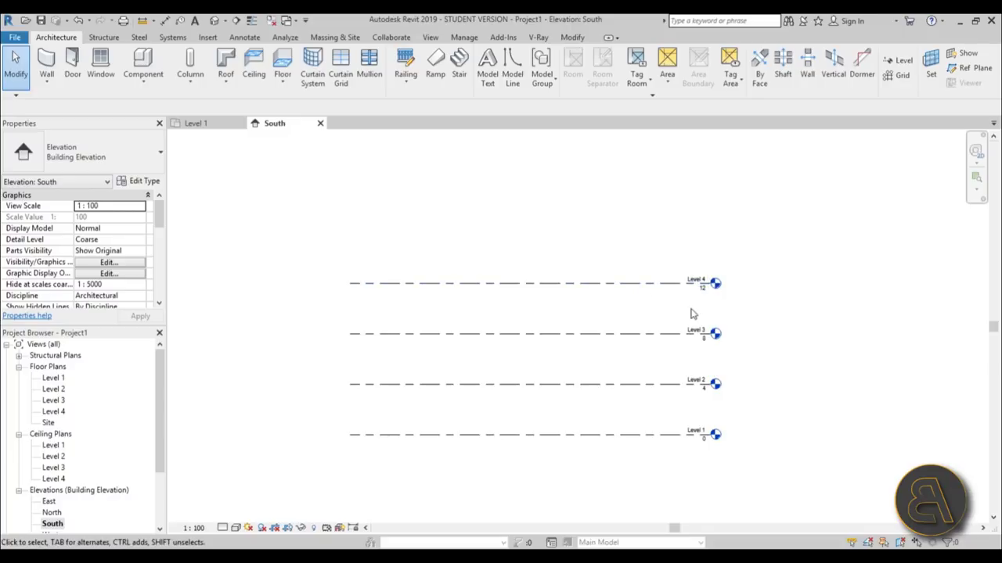
{"action": "scroll", "coordinate": [705, 317], "scroll_direction": "up", "scroll_amount": 1}
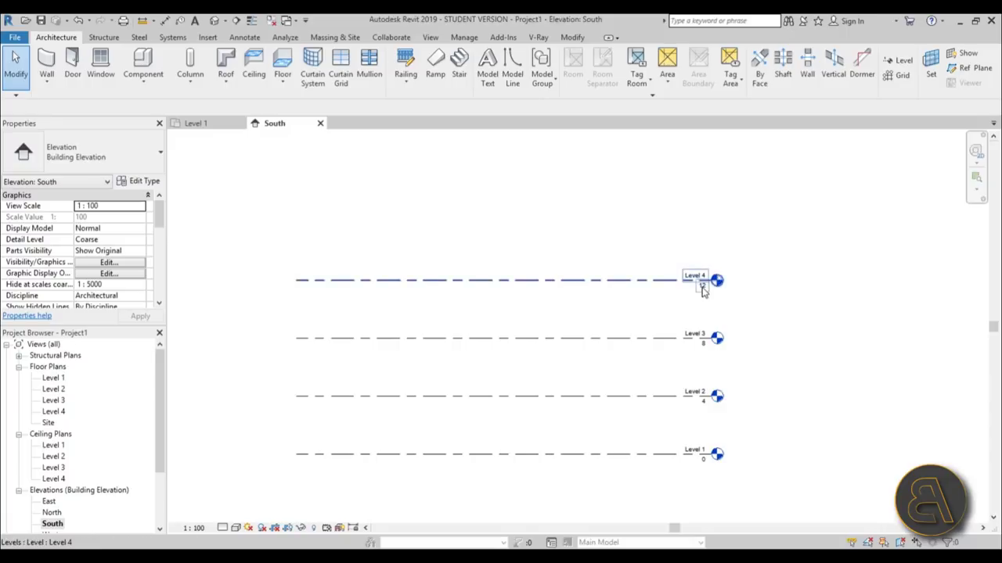
{"action": "double_click", "coordinate": [698, 293]}
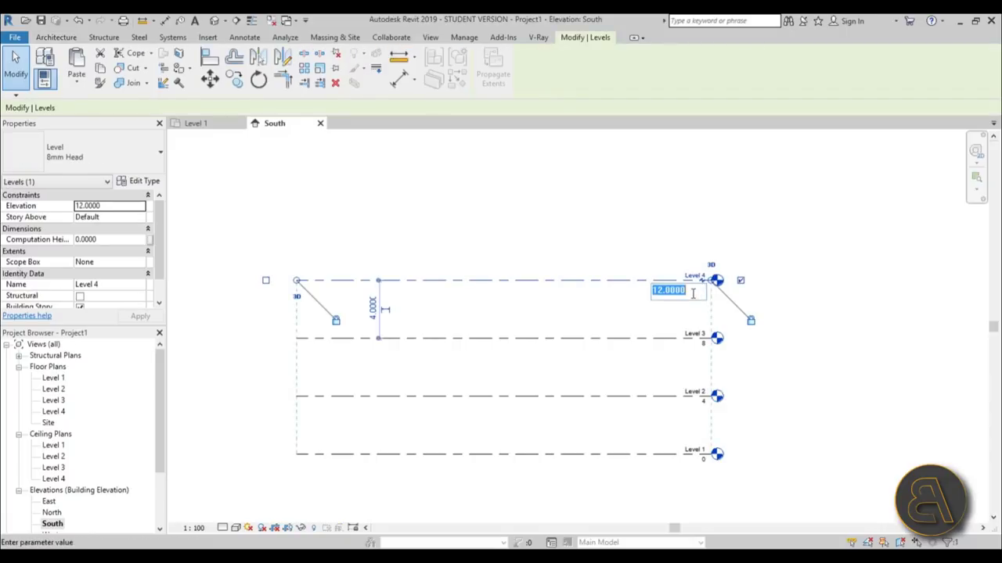
{"action": "type", "text": "185"}
{"action": "key", "text": "Return"}
{"action": "scroll", "coordinate": [699, 329], "scroll_direction": "down", "scroll_amount": 5}
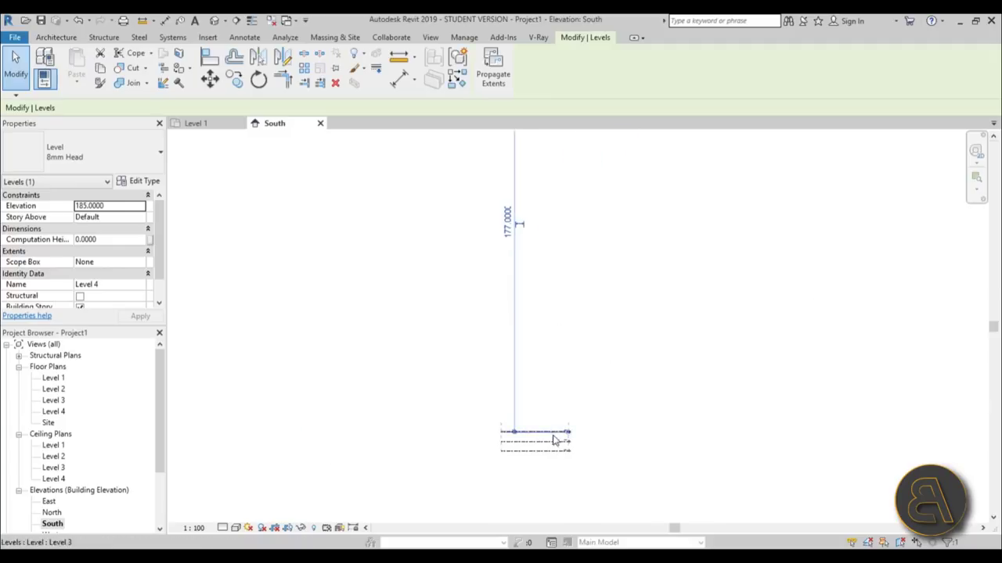
{"action": "scroll", "coordinate": [564, 391], "scroll_direction": "down", "scroll_amount": 5}
{"action": "middle_click_drag", "start_coordinate": [598, 349], "coordinate": [567, 356]}
{"action": "scroll", "coordinate": [558, 368], "scroll_direction": "up", "scroll_amount": 4}
{"action": "scroll", "coordinate": [560, 367], "scroll_direction": "down", "scroll_amount": 1}
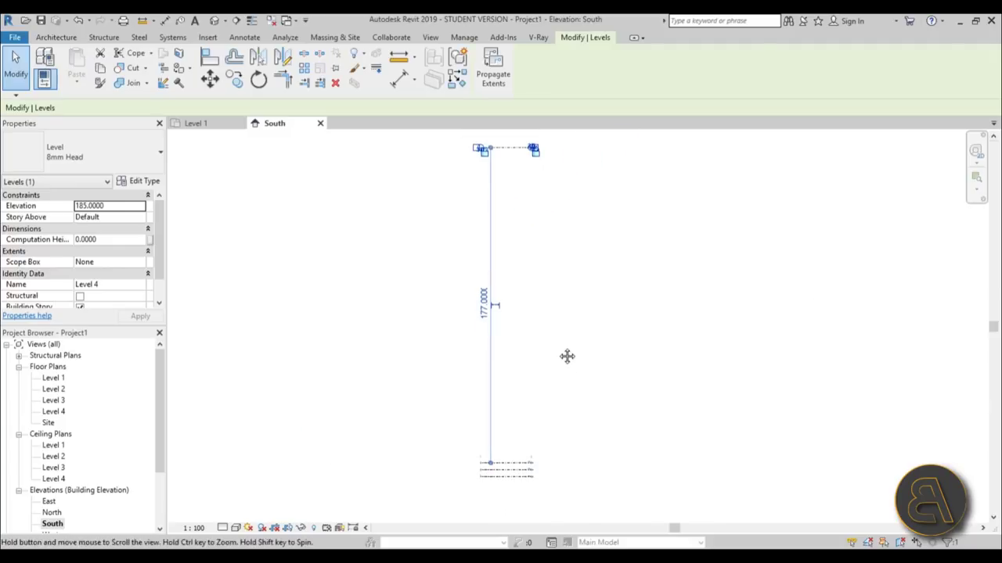
{"action": "left_click", "coordinate": [553, 330]}
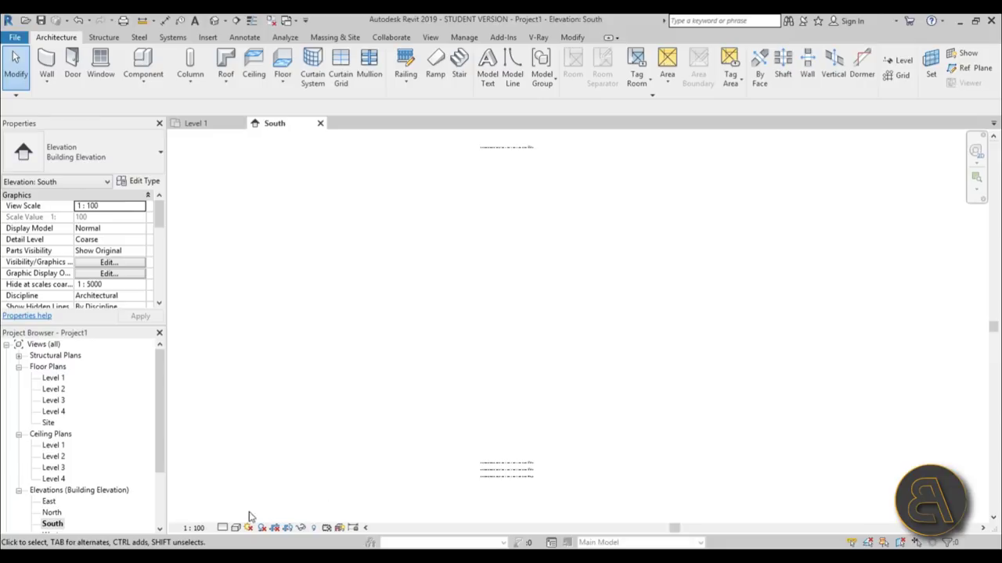
- Set the South elevation's view scale to 1:500 and lengthen the level lines outward at both ends
{"action": "left_click", "coordinate": [194, 528]}
{"action": "left_click", "coordinate": [217, 473]}
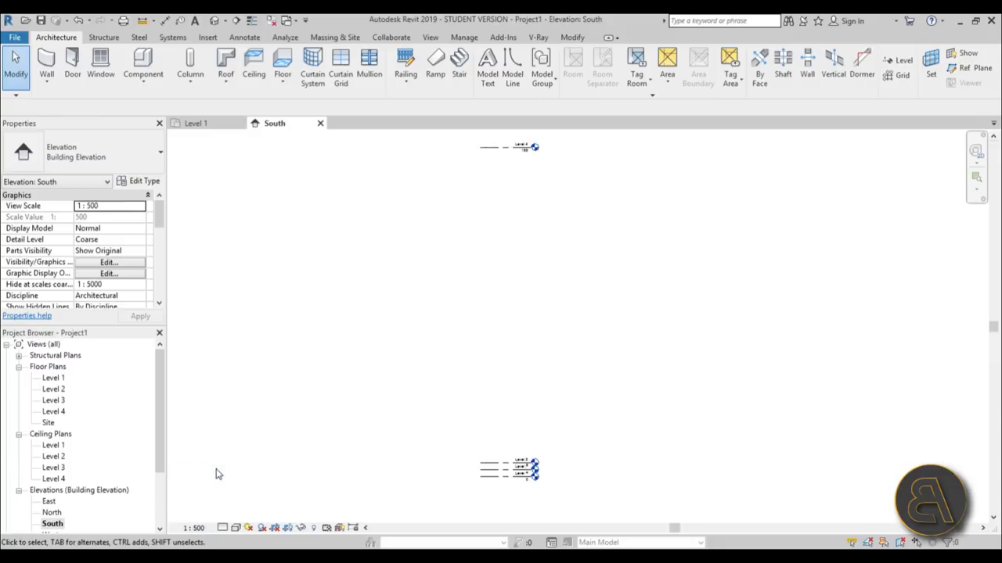
{"action": "left_click", "coordinate": [505, 147]}
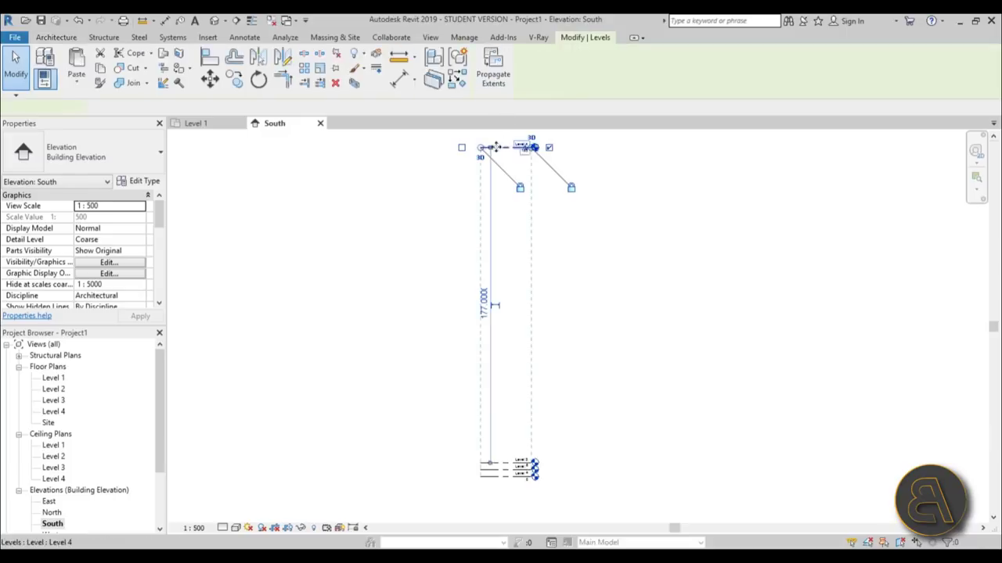
{"action": "scroll", "coordinate": [531, 149], "scroll_direction": "up", "scroll_amount": 10}
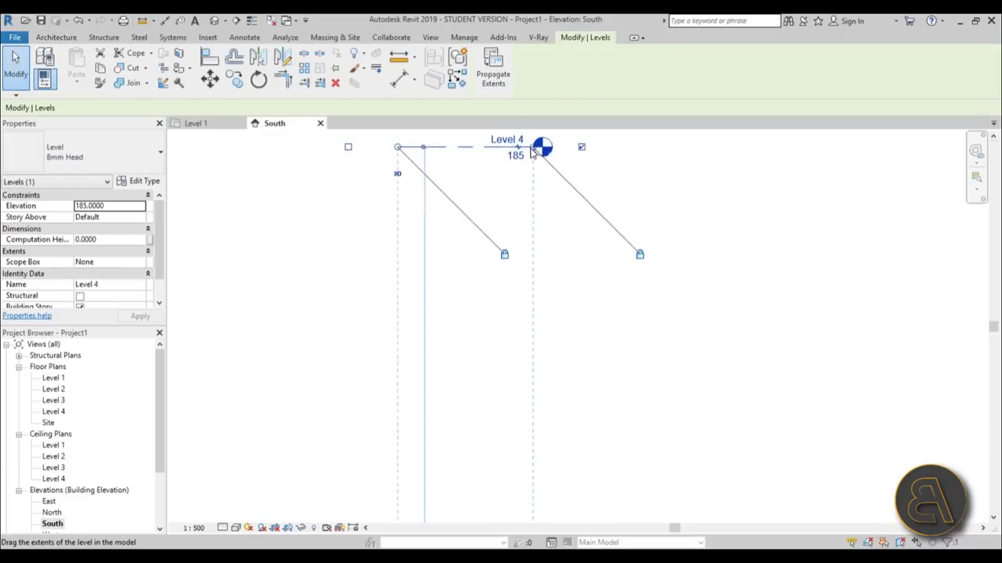
{"action": "scroll", "coordinate": [545, 151], "scroll_direction": "down", "scroll_amount": 10}
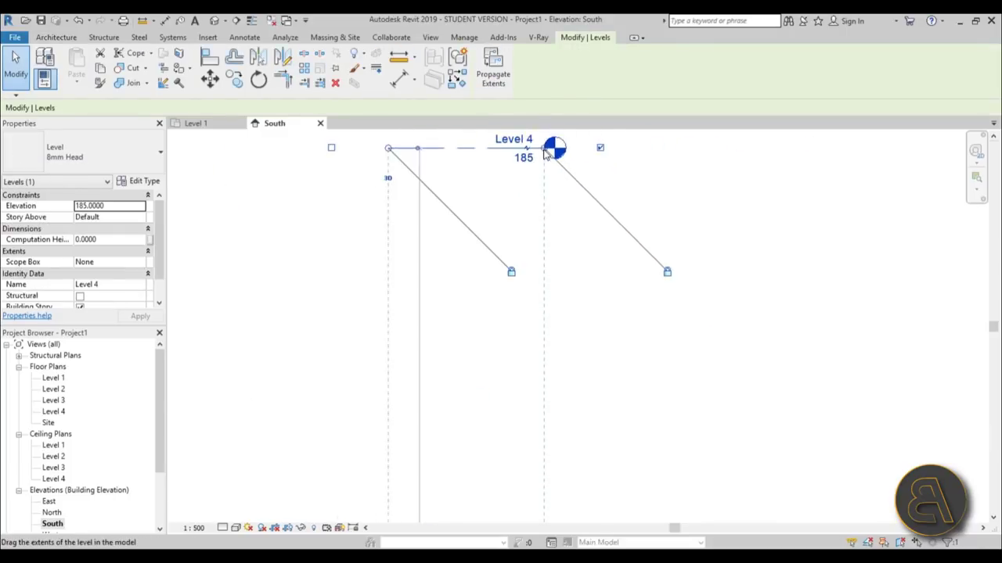
{"action": "left_click_drag", "start_coordinate": [562, 149], "coordinate": [603, 149]}
{"action": "left_click_drag", "start_coordinate": [498, 154], "coordinate": [452, 149]}
{"action": "left_click", "coordinate": [524, 285]}
{"action": "middle_click_drag", "start_coordinate": [570, 302], "coordinate": [492, 349]}
{"action": "scroll", "coordinate": [503, 356], "scroll_direction": "up", "scroll_amount": 2}
{"action": "scroll", "coordinate": [491, 327], "scroll_direction": "down", "scroll_amount": 1}
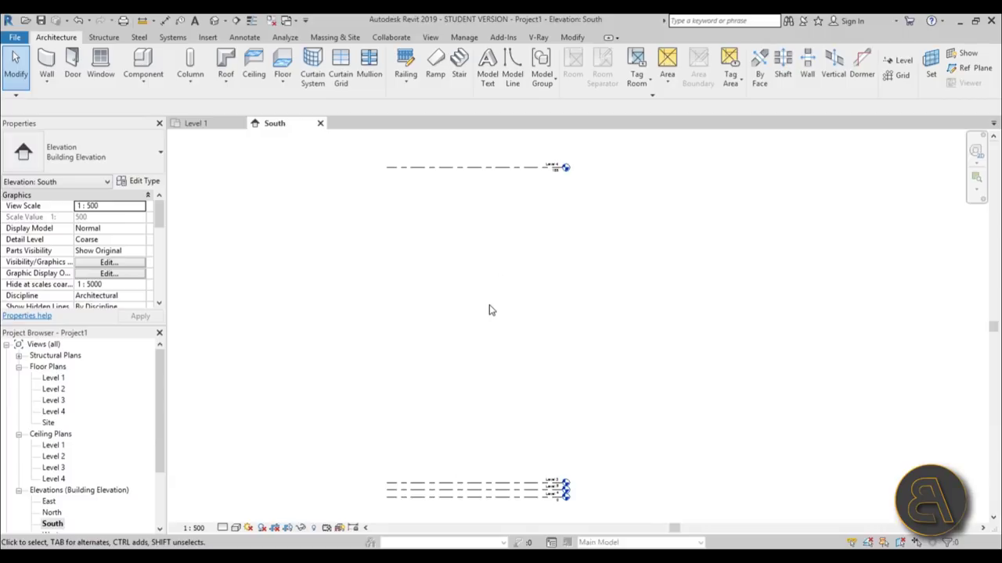
- Import the Space Needle drawing image from the Desktop and place it centred over the level lines
{"action": "left_click", "coordinate": [208, 37]}
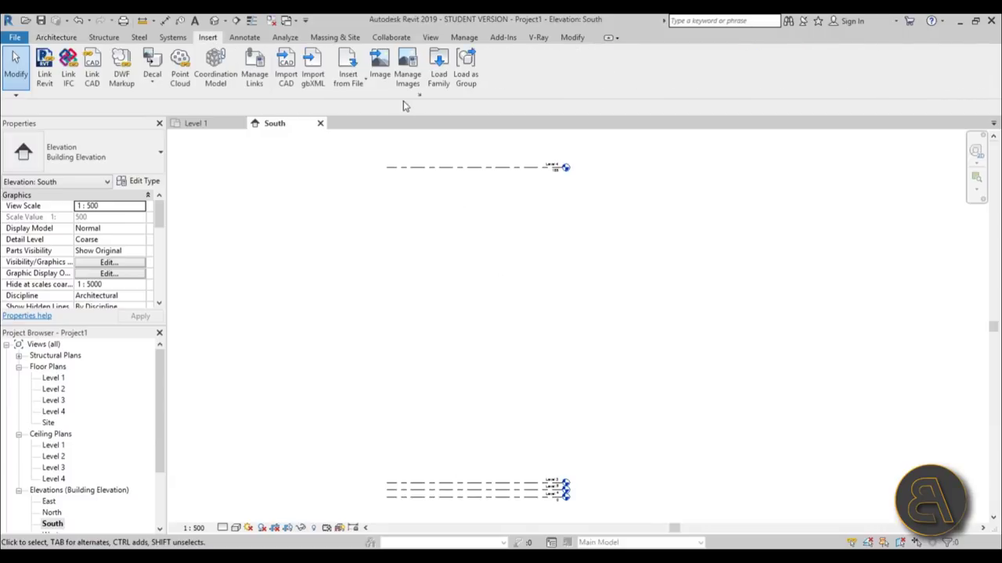
{"action": "left_click", "coordinate": [380, 71]}
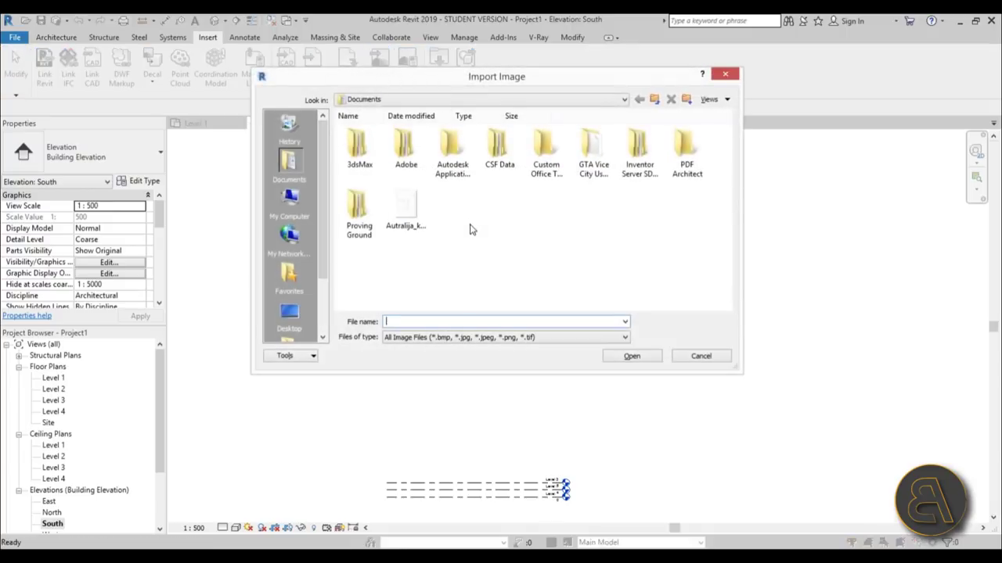
{"action": "left_click", "coordinate": [288, 317]}
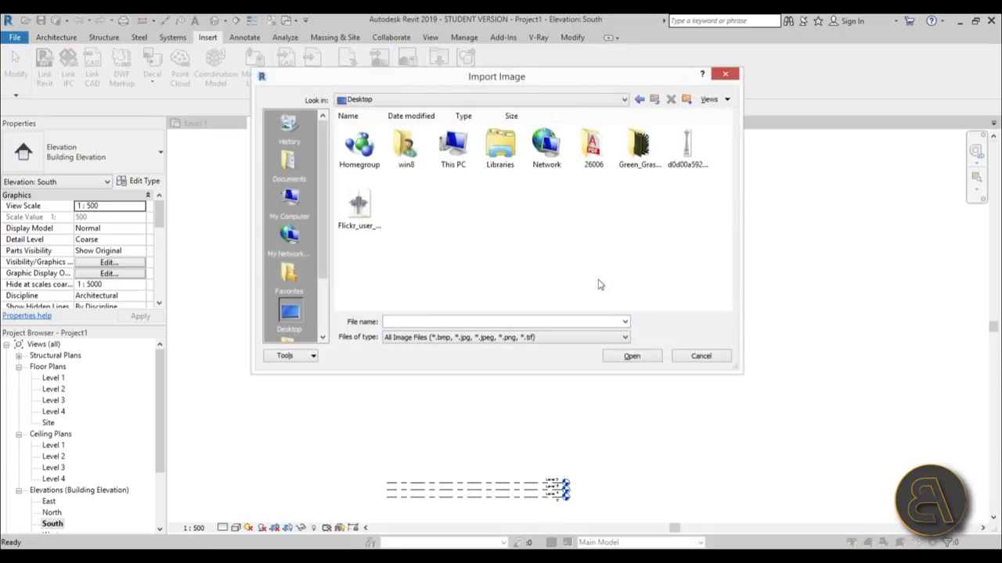
{"action": "double_click", "coordinate": [676, 171]}
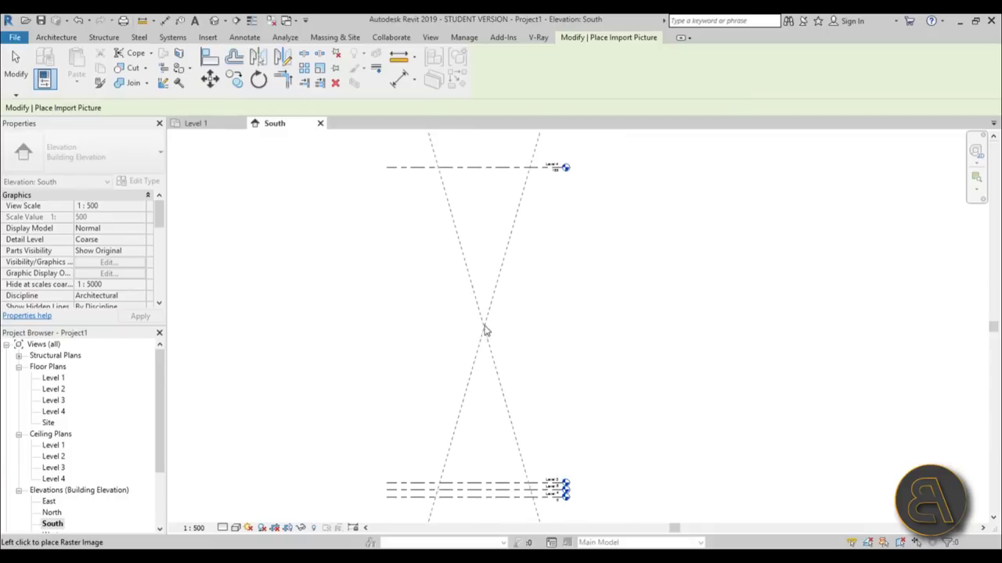
{"action": "left_click", "coordinate": [484, 331]}
{"action": "scroll", "coordinate": [756, 262], "scroll_direction": "down", "scroll_amount": 3}
{"action": "middle_click_drag", "start_coordinate": [715, 281], "coordinate": [648, 283]}
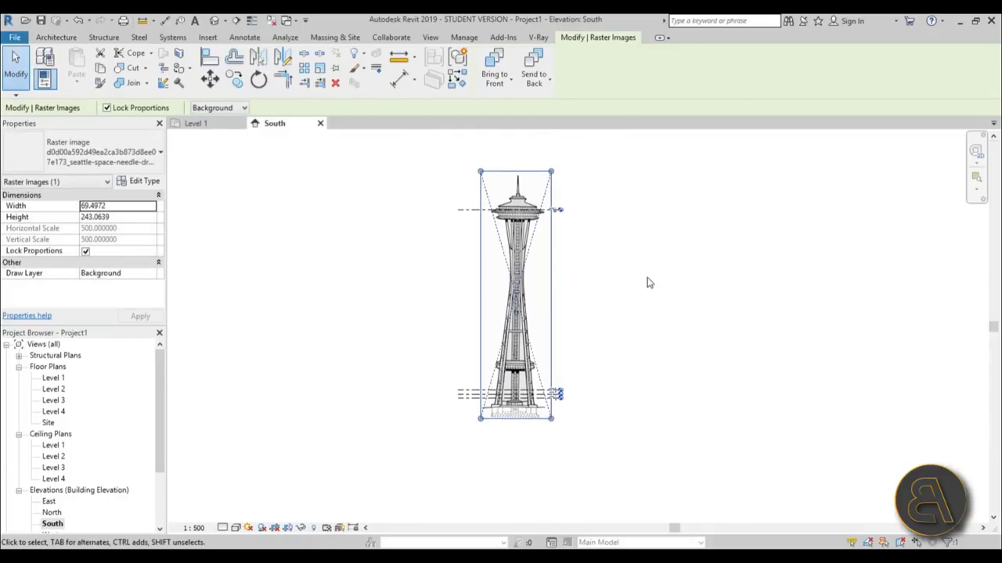
- Move the Space Needle image up so the drawing's ground line sits roughly on Level 3
{"action": "scroll", "coordinate": [513, 379], "scroll_direction": "up", "scroll_amount": 8}
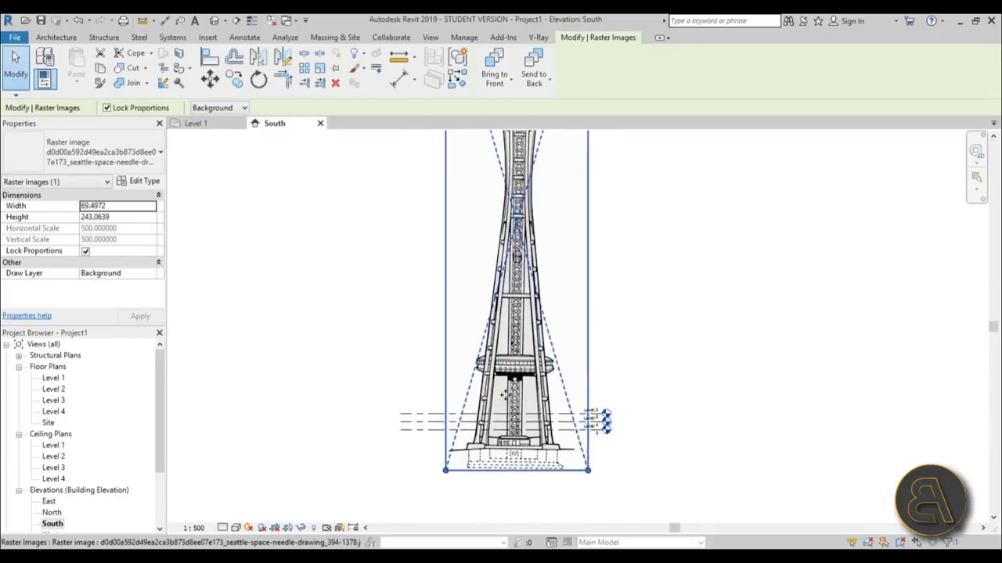
{"action": "left_click_drag", "start_coordinate": [508, 399], "coordinate": [494, 321]}
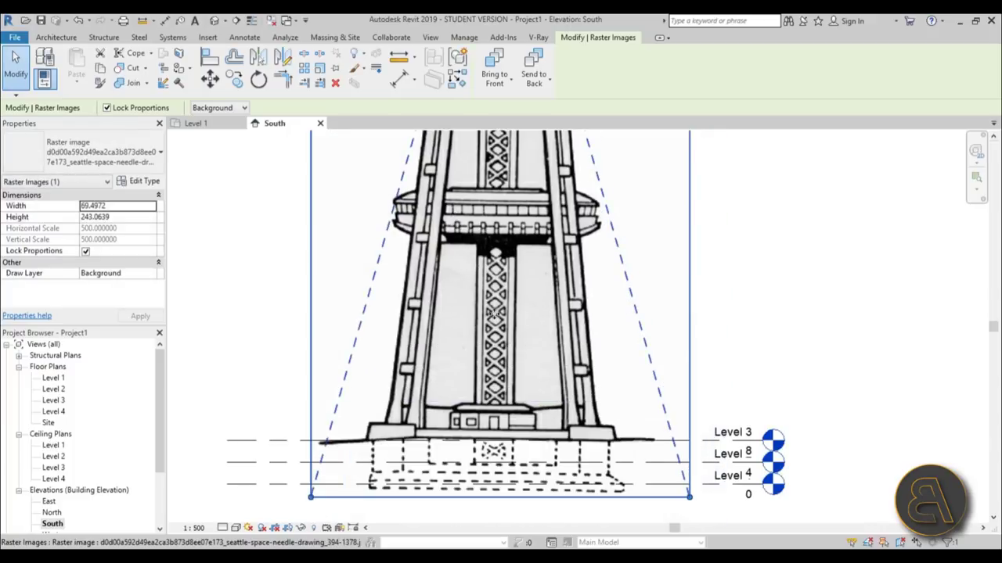
{"action": "scroll", "coordinate": [494, 321], "scroll_direction": "down", "scroll_amount": 5}
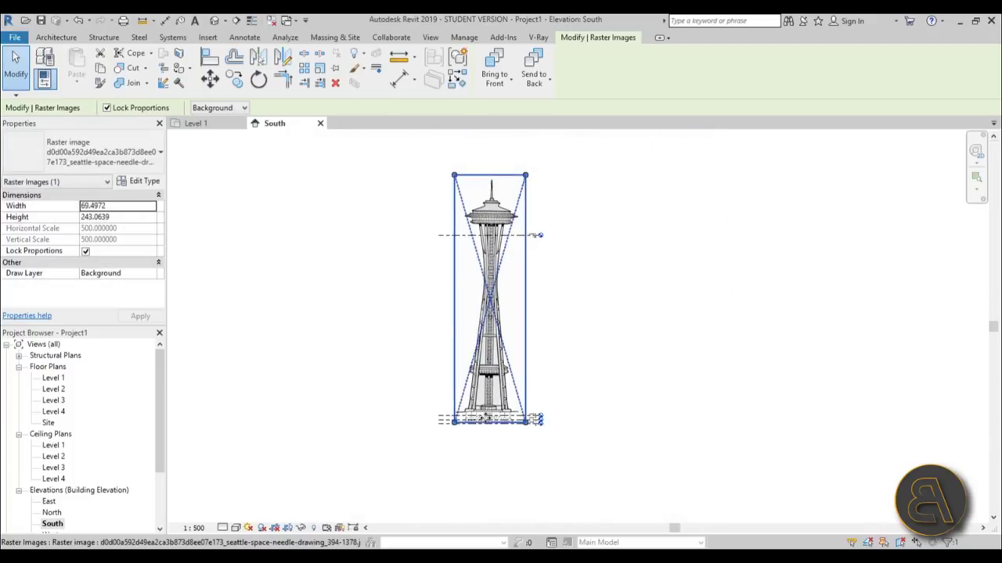
{"action": "scroll", "coordinate": [491, 207], "scroll_direction": "up", "scroll_amount": 1}
{"action": "scroll", "coordinate": [477, 203], "scroll_direction": "down", "scroll_amount": 2}
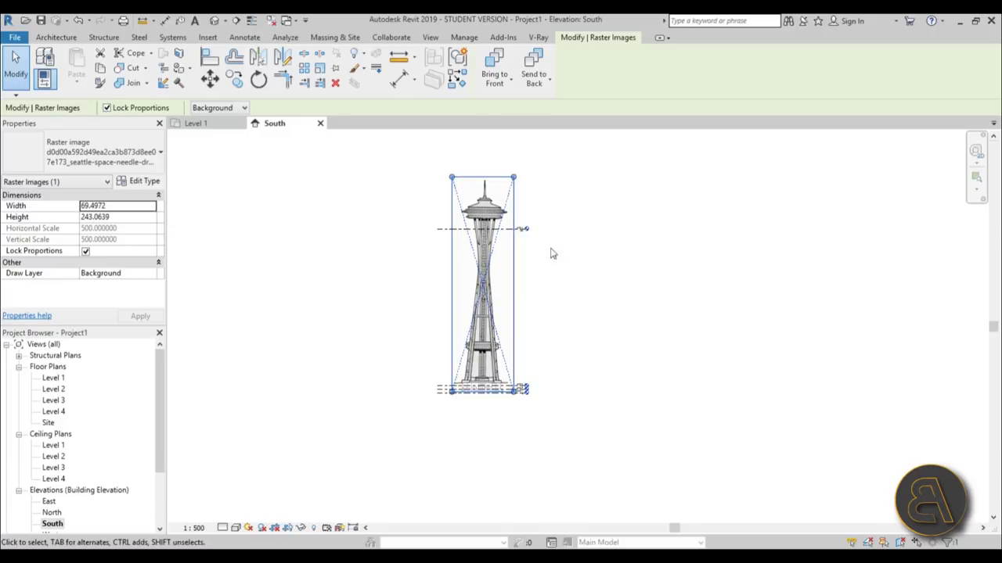
{"action": "scroll", "coordinate": [473, 227], "scroll_direction": "up", "scroll_amount": 2}
{"action": "left_click", "coordinate": [613, 311]}
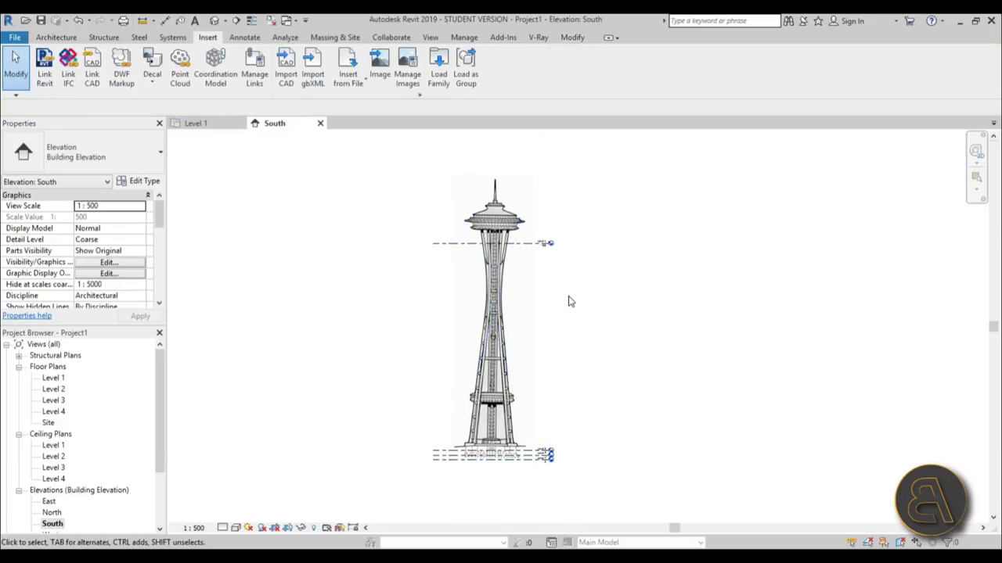
{"action": "scroll", "coordinate": [571, 312], "scroll_direction": "up", "scroll_amount": 1}
{"action": "scroll", "coordinate": [585, 348], "scroll_direction": "down", "scroll_amount": 3}
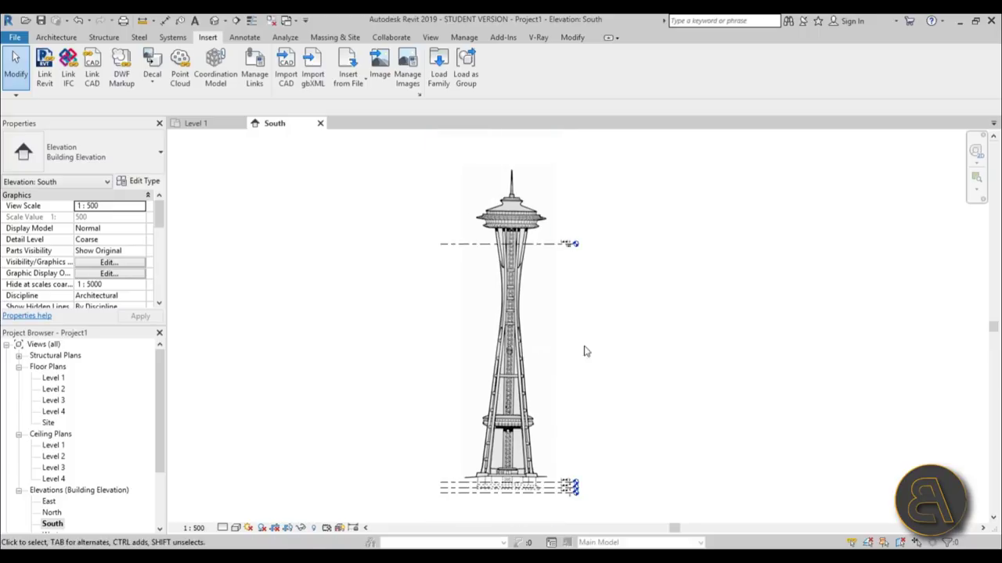
- Draw a vertical grid line through the tower's centre, from below the lowest level to the image's top edge
{"action": "left_click", "coordinate": [60, 39]}
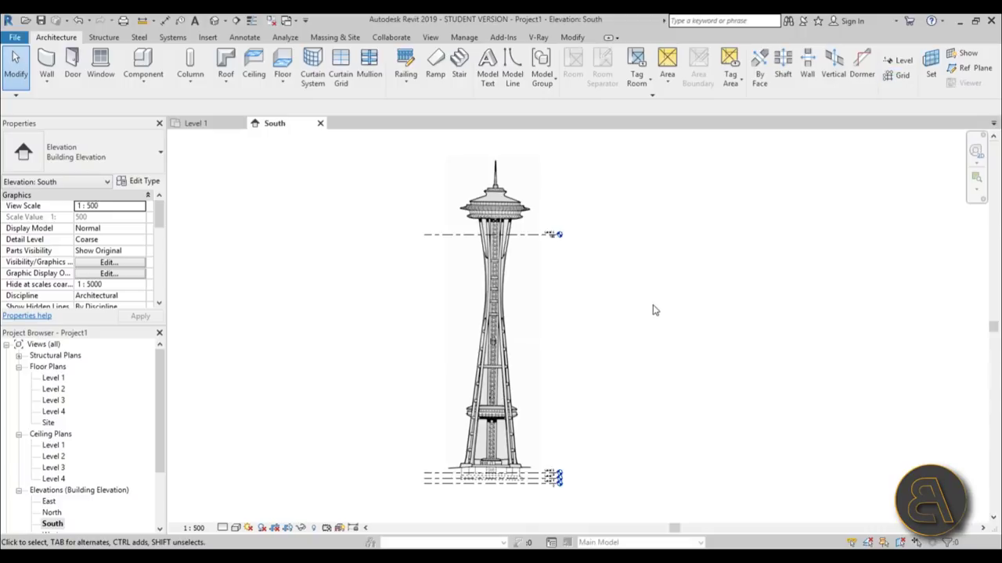
{"action": "key", "text": "g"}
{"action": "key", "text": "r"}
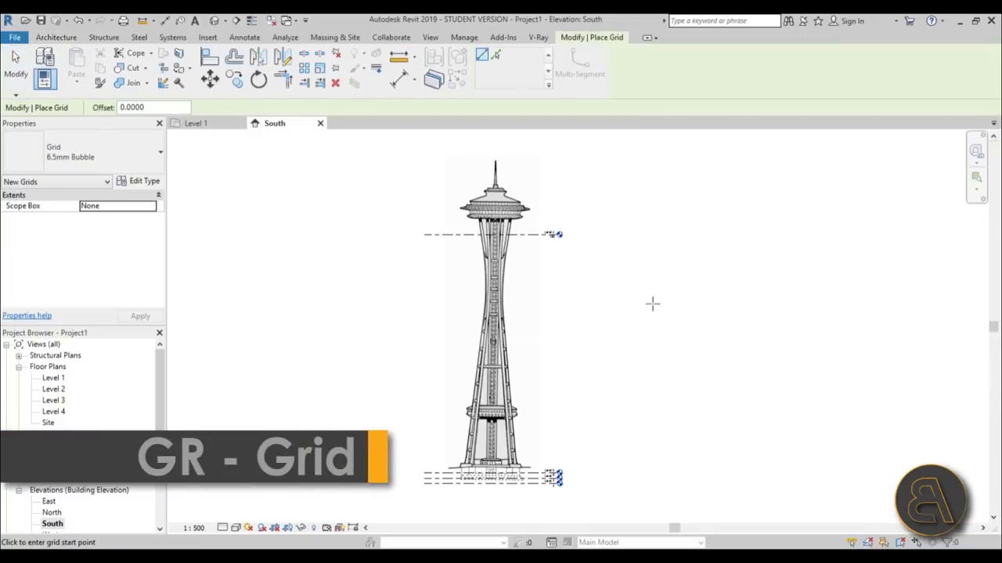
{"action": "left_click", "coordinate": [493, 494]}
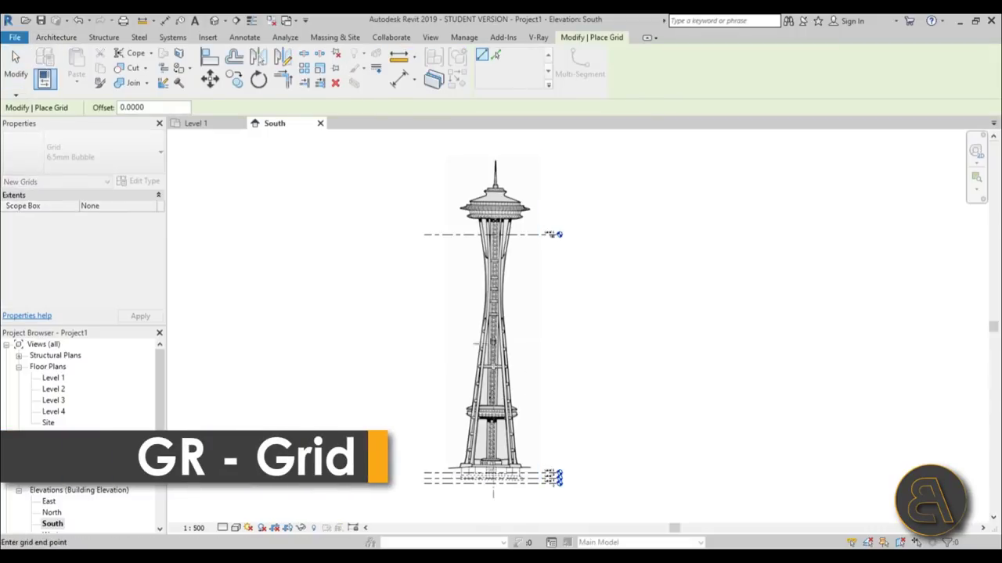
{"action": "left_click", "coordinate": [479, 156]}
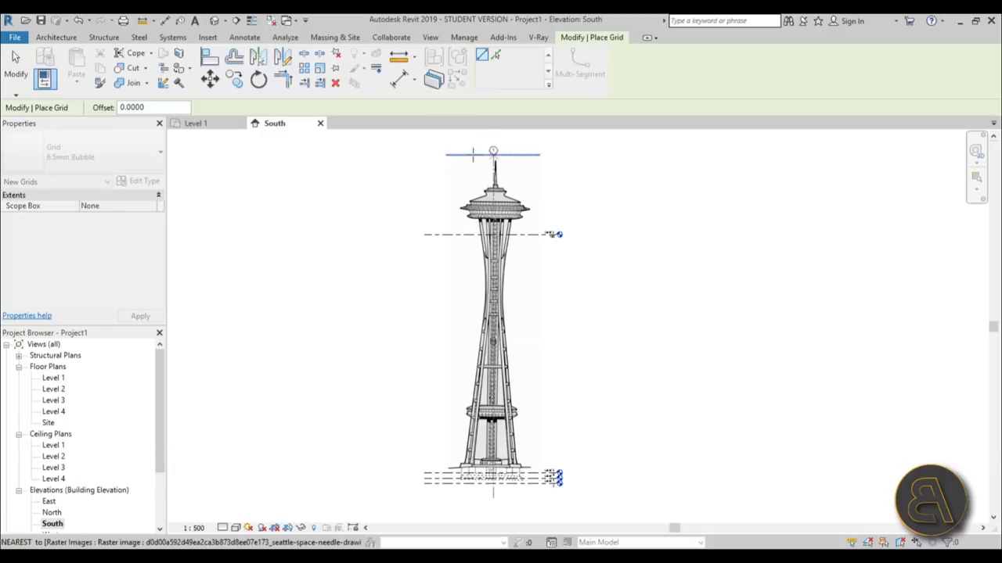
{"action": "key", "text": "Escape"}
{"action": "key", "text": "Escape"}
- Examine how the vertical grid line aligns with the spire tip and the tower's base in the image
{"action": "scroll", "coordinate": [504, 160], "scroll_direction": "up", "scroll_amount": 5}
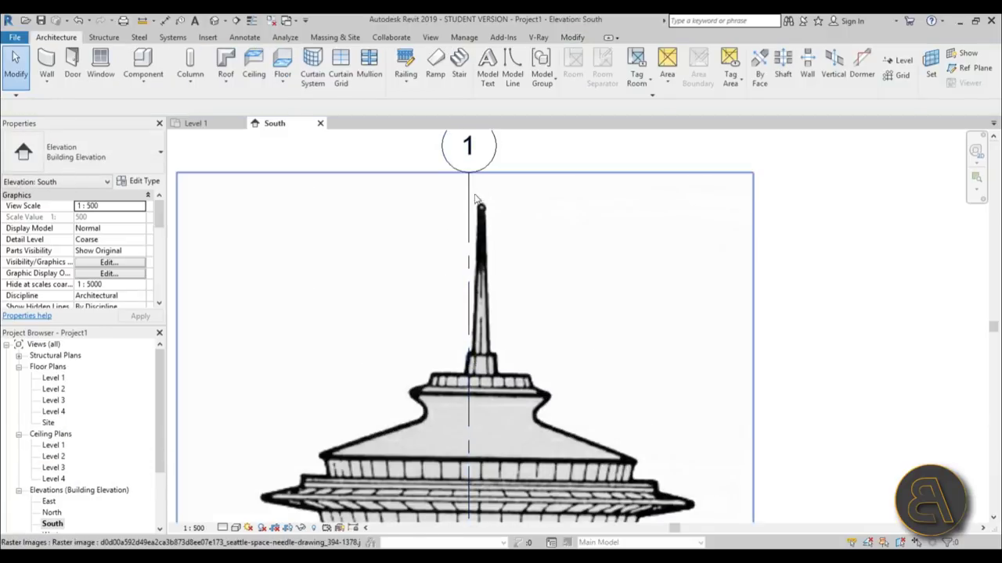
{"action": "left_click", "coordinate": [460, 166]}
{"action": "scroll", "coordinate": [457, 159], "scroll_direction": "down", "scroll_amount": 2}
{"action": "scroll", "coordinate": [457, 160], "scroll_direction": "down", "scroll_amount": 2}
{"action": "middle_click_drag", "start_coordinate": [462, 476], "coordinate": [444, 342]}
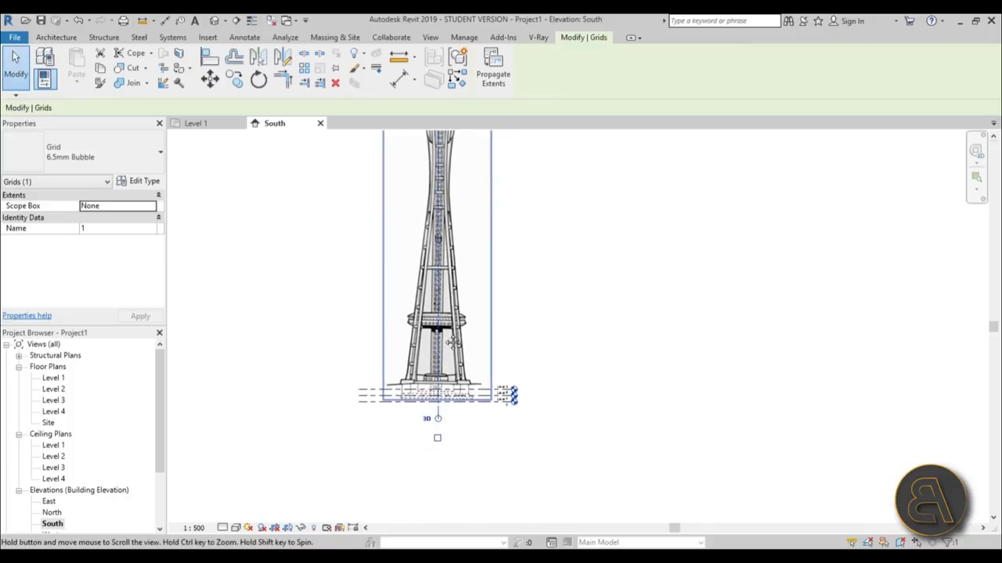
{"action": "scroll", "coordinate": [443, 341], "scroll_direction": "up", "scroll_amount": 2}
{"action": "left_click", "coordinate": [614, 301]}
{"action": "scroll", "coordinate": [438, 419], "scroll_direction": "up", "scroll_amount": 4}
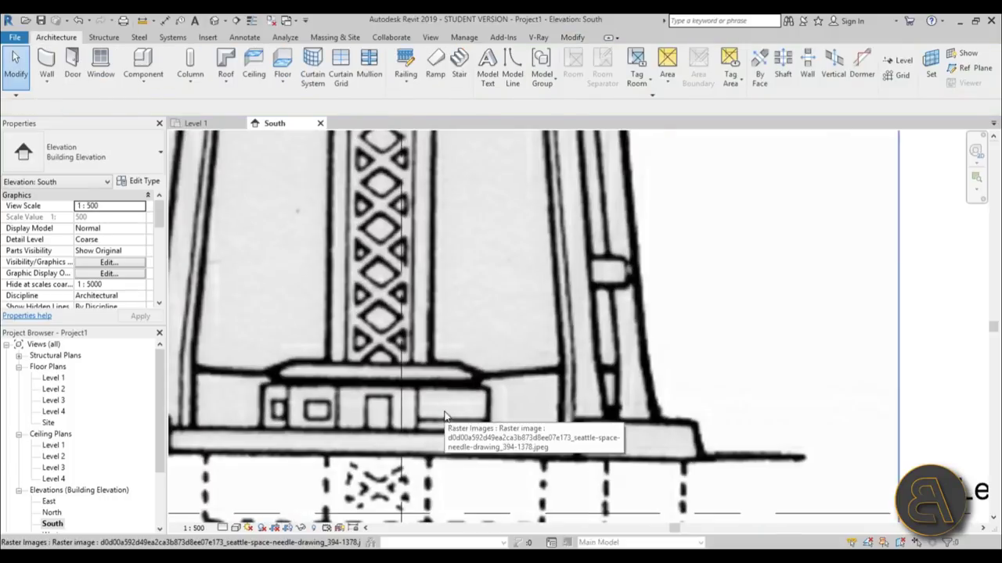
- Nudge the image down and to the right so the base centre meets the grid line and the ground meets Level 3
{"action": "left_click", "coordinate": [448, 415]}
{"action": "scroll", "coordinate": [697, 285], "scroll_direction": "down", "scroll_amount": 2}
{"action": "scroll", "coordinate": [861, 319], "scroll_direction": "up", "scroll_amount": 1}
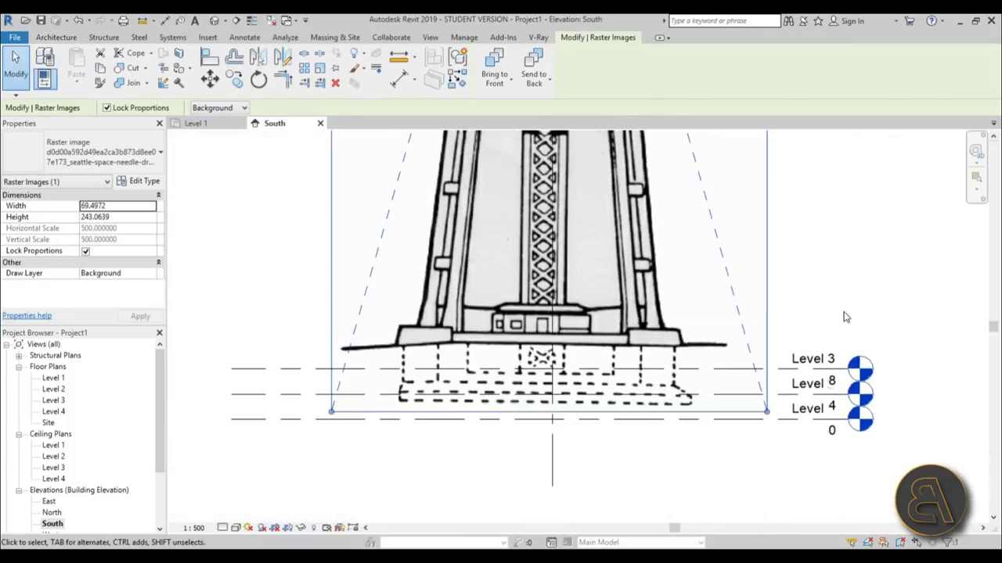
{"action": "key", "text": "Down"}
{"action": "key", "text": "Down"}
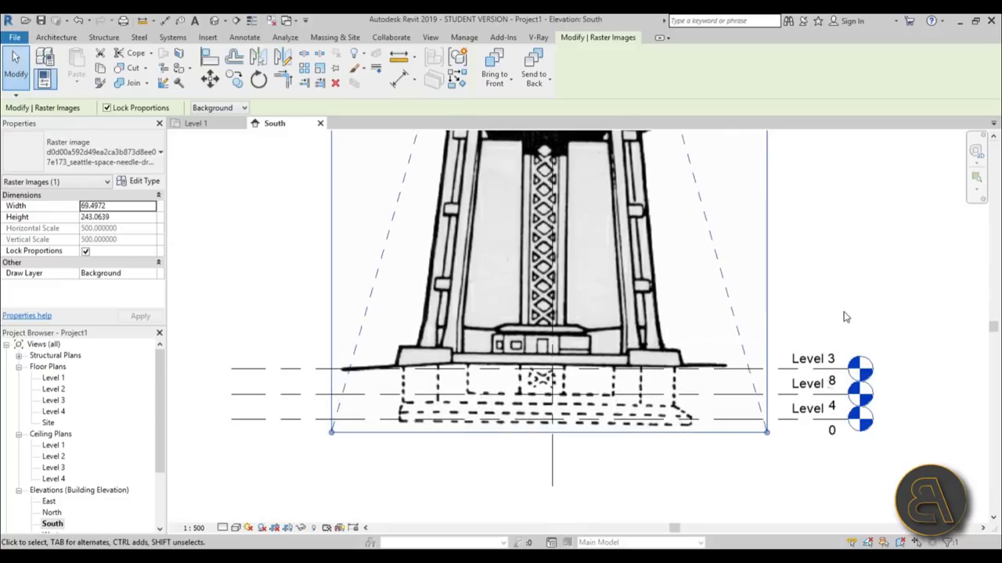
{"action": "key", "text": "Right"}
{"action": "key", "text": "Right"}
{"action": "key", "text": "Right"}
{"action": "key", "text": "Right"}
{"action": "key", "text": "Down"}
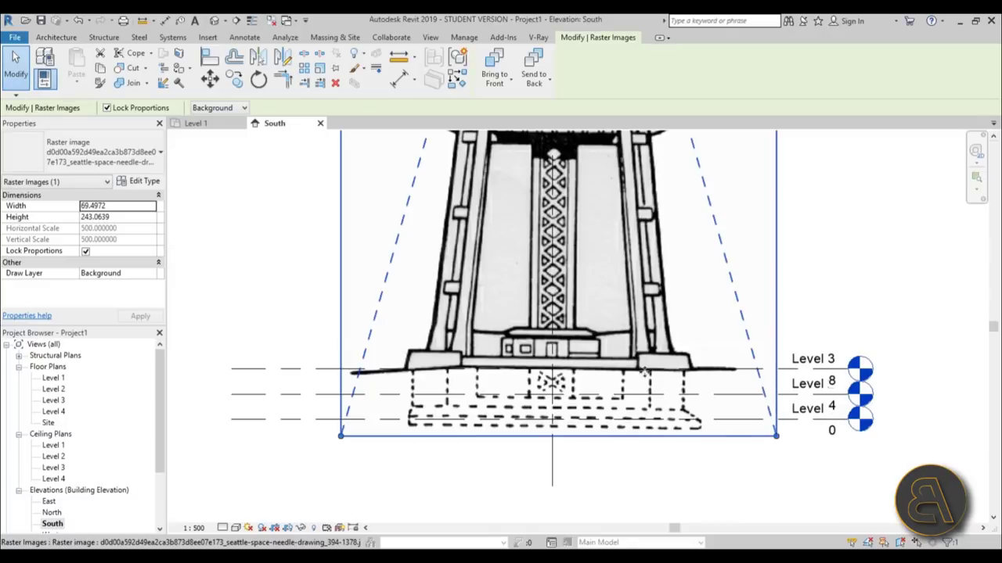
{"action": "scroll", "coordinate": [552, 381], "scroll_direction": "up", "scroll_amount": 2}
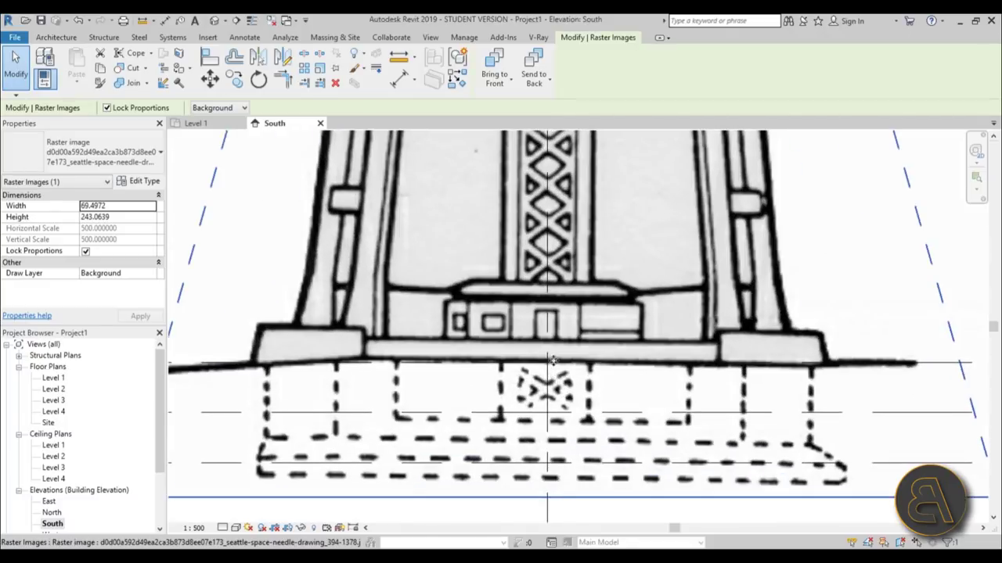
{"action": "scroll", "coordinate": [550, 361], "scroll_direction": "down", "scroll_amount": 1}
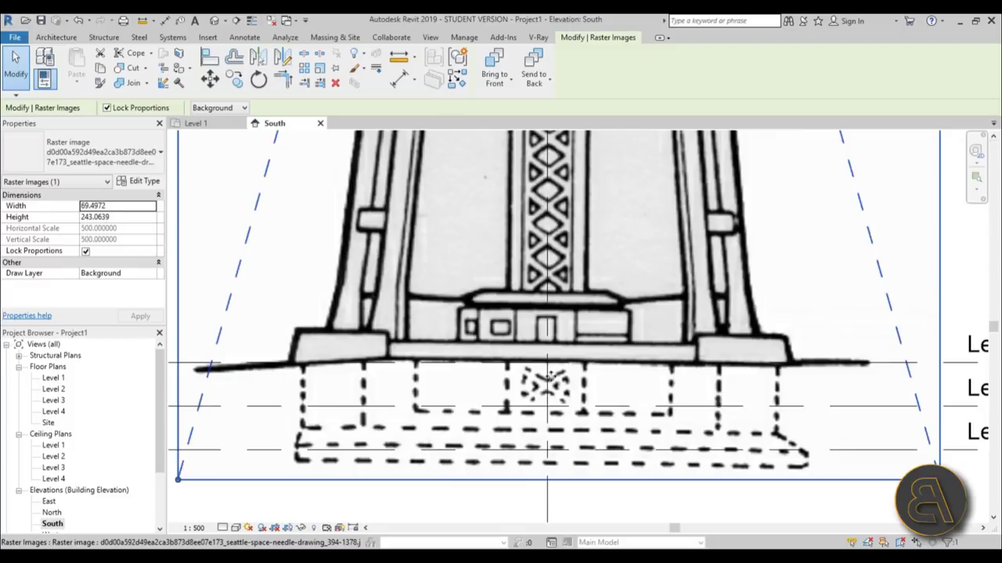
- Examine the spire tip's position relative to the vertical grid line to judge the image's tilt
{"action": "scroll", "coordinate": [546, 374], "scroll_direction": "down", "scroll_amount": 1}
{"action": "scroll", "coordinate": [545, 378], "scroll_direction": "down", "scroll_amount": 8}
{"action": "middle_click_drag", "start_coordinate": [547, 319], "coordinate": [532, 499]}
{"action": "middle_click_drag", "start_coordinate": [531, 135], "coordinate": [533, 313]}
{"action": "scroll", "coordinate": [533, 305], "scroll_direction": "up", "scroll_amount": 9}
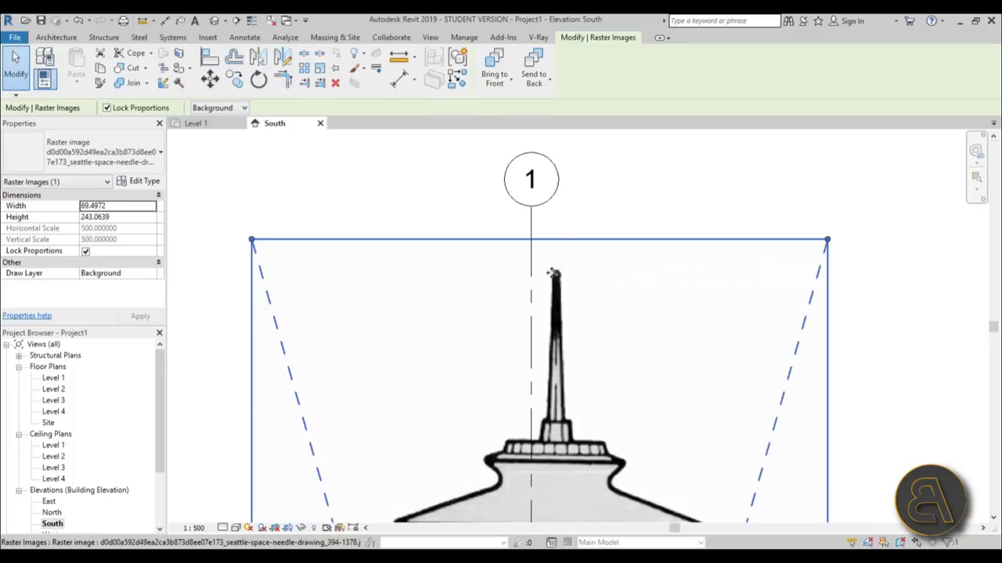
{"action": "scroll", "coordinate": [535, 272], "scroll_direction": "down", "scroll_amount": 5}
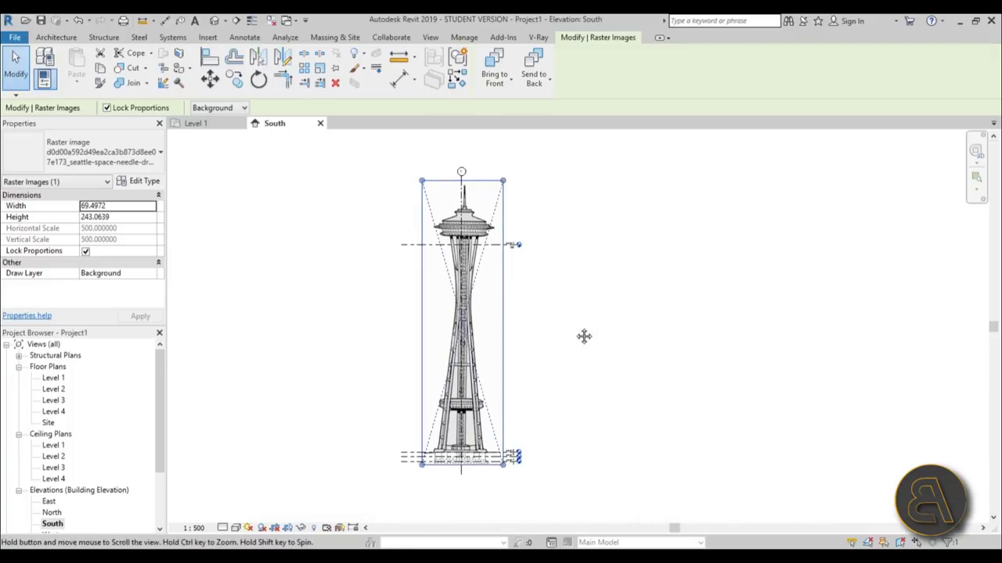
{"action": "scroll", "coordinate": [561, 348], "scroll_direction": "up", "scroll_amount": 1}
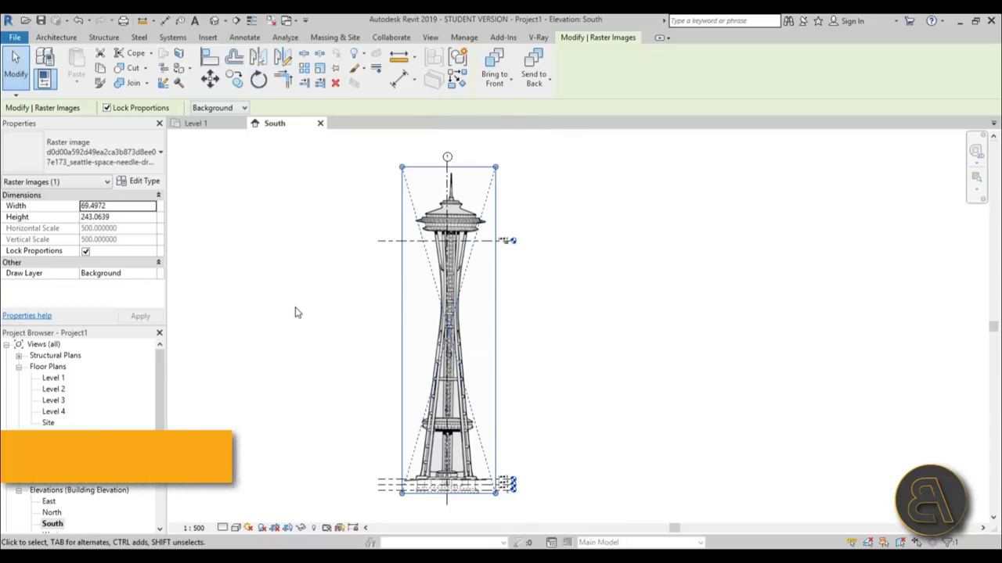
- Rotate the reference image by -2° about the point where the vertical grid line crosses Level 3
{"action": "key", "text": "r"}
{"action": "key", "text": "o"}
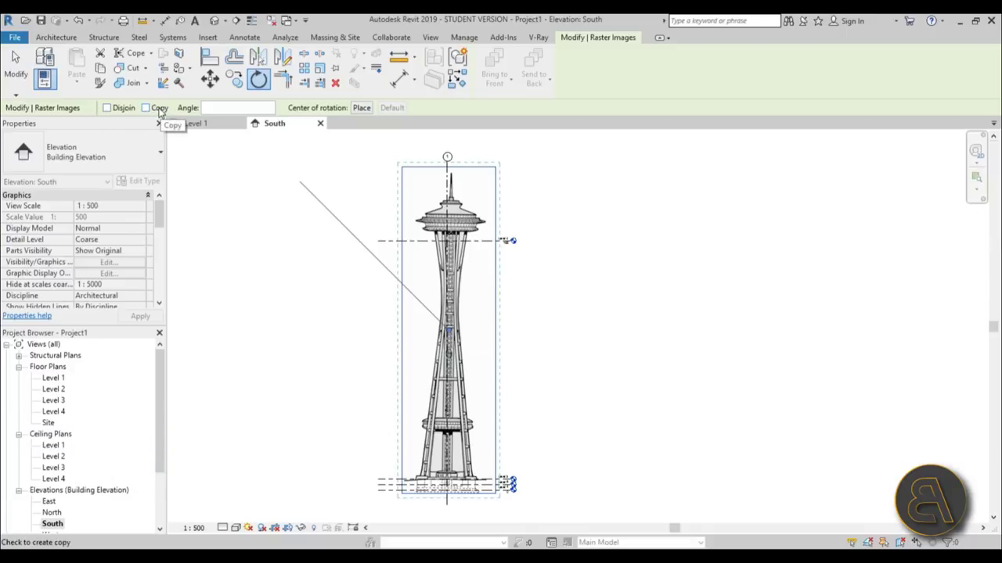
{"action": "left_click", "coordinate": [362, 108]}
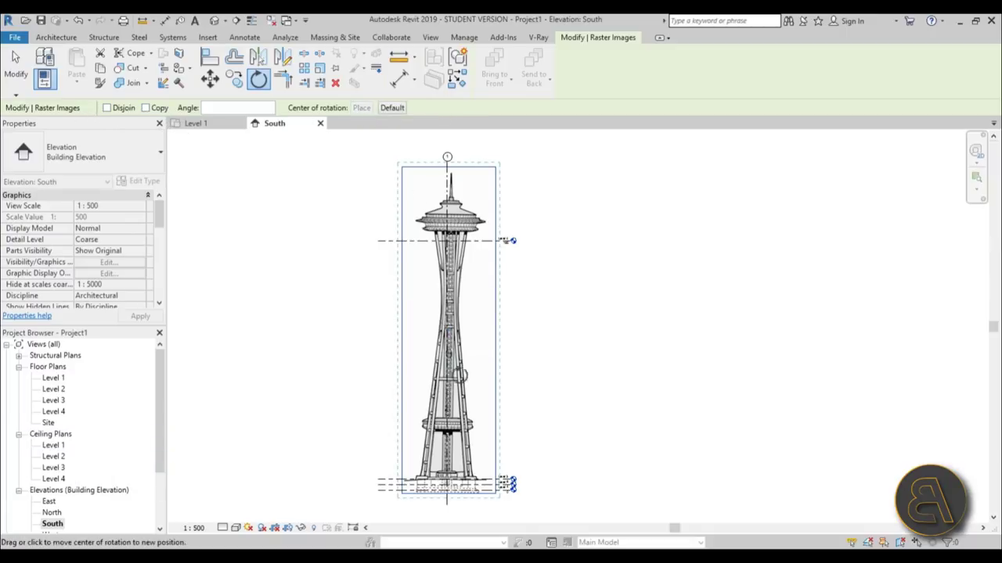
{"action": "scroll", "coordinate": [449, 350], "scroll_direction": "up", "scroll_amount": 5}
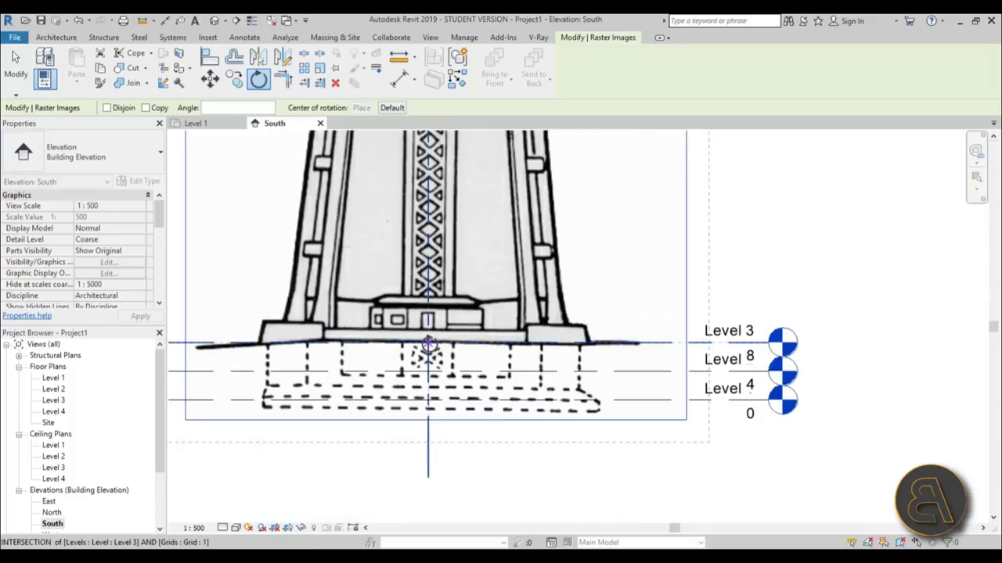
{"action": "left_click", "coordinate": [429, 345]}
{"action": "scroll", "coordinate": [439, 336], "scroll_direction": "down", "scroll_amount": 5}
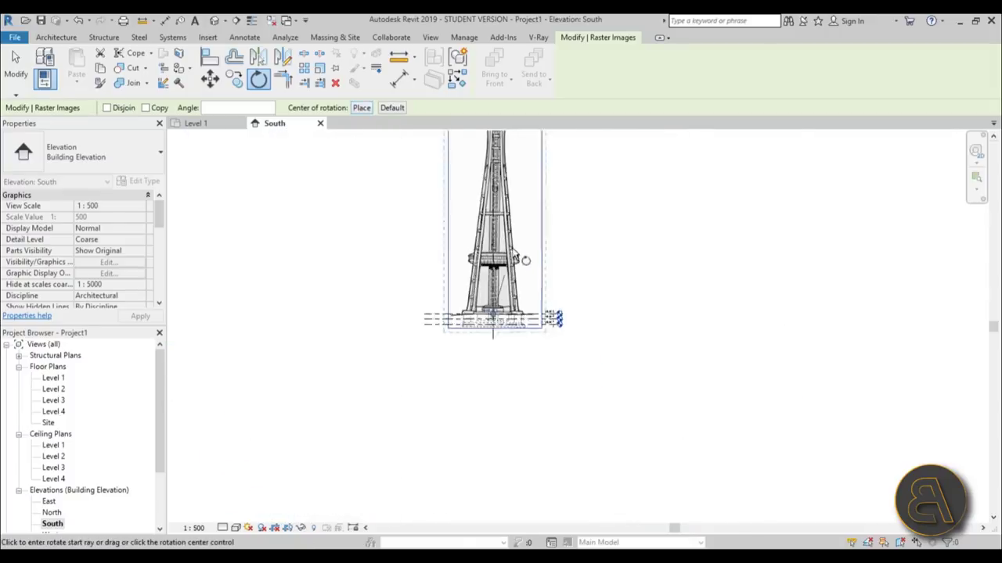
{"action": "scroll", "coordinate": [448, 327], "scroll_direction": "up", "scroll_amount": 3}
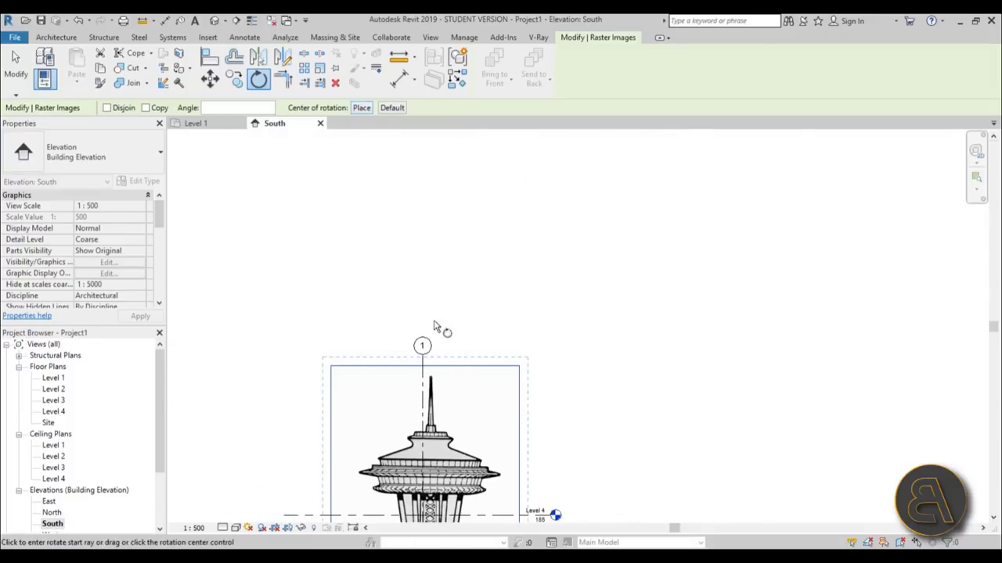
{"action": "scroll", "coordinate": [438, 321], "scroll_direction": "down", "scroll_amount": 3}
{"action": "middle_click_drag", "start_coordinate": [447, 298], "coordinate": [445, 196]}
{"action": "scroll", "coordinate": [440, 204], "scroll_direction": "up", "scroll_amount": 3}
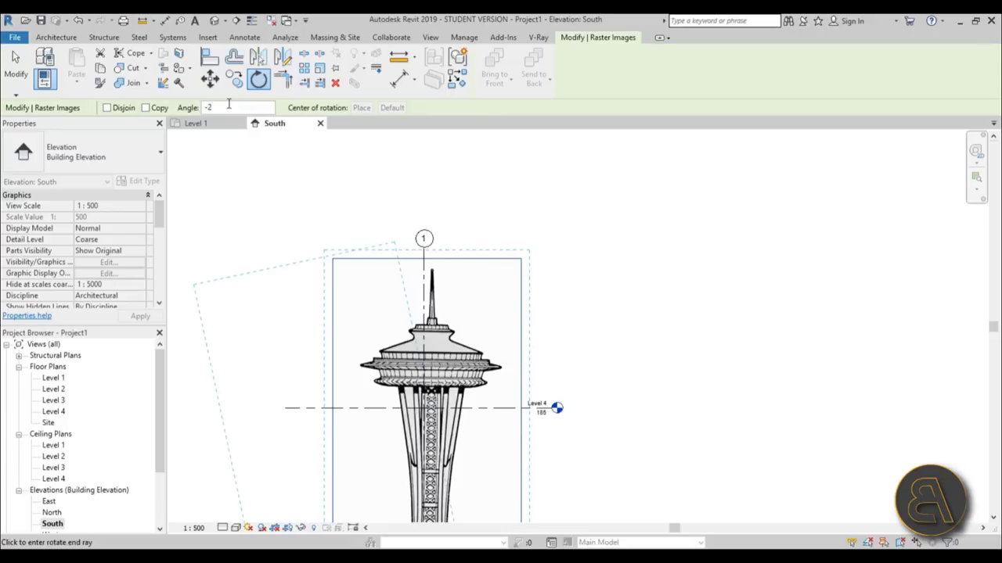
{"action": "key", "text": "Return"}
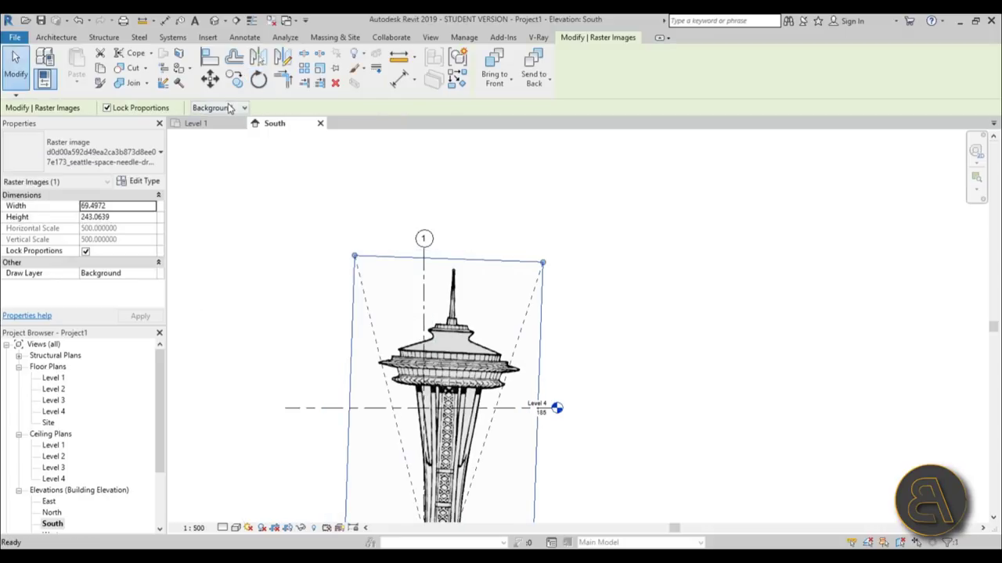
- Rotate the image counterclockwise about the crossing of the grid line and Level 3 to swing the spire back towards the grid line
{"action": "left_click", "coordinate": [260, 82]}
{"action": "middle_click_drag", "start_coordinate": [404, 497], "coordinate": [400, 133]}
{"action": "scroll", "coordinate": [400, 133], "scroll_direction": "down", "scroll_amount": 1}
{"action": "left_click", "coordinate": [417, 439]}
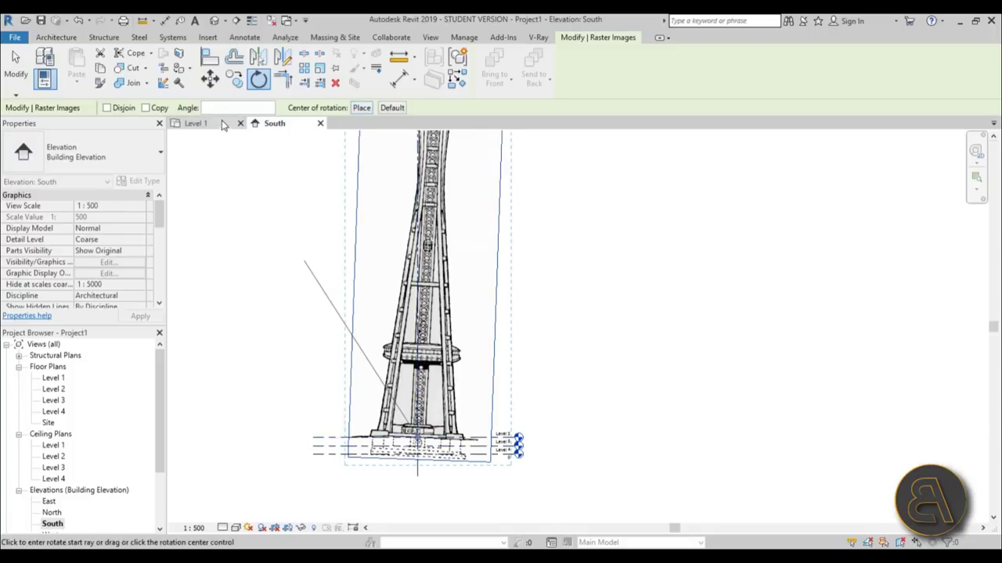
{"action": "key", "text": "Return"}
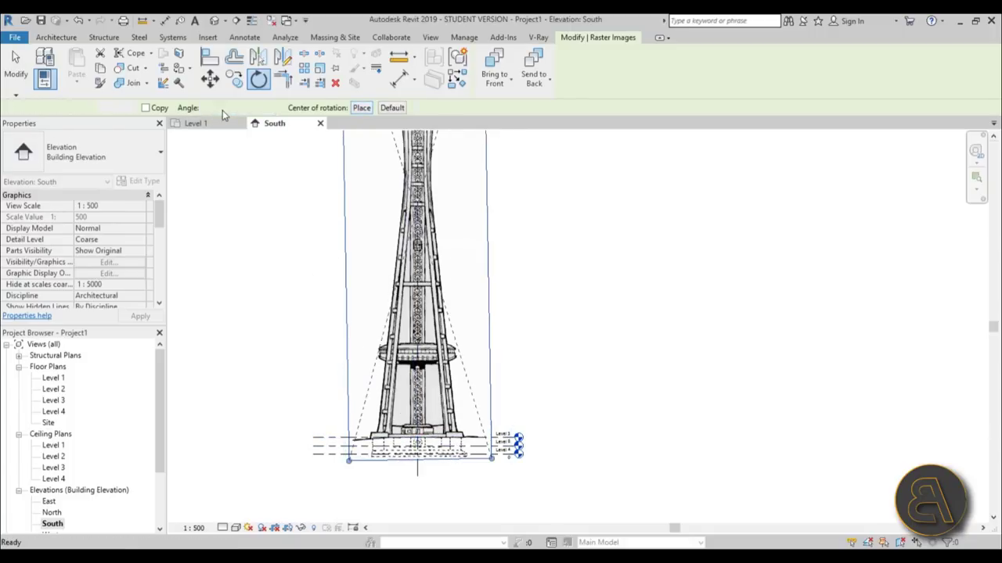
- Examine how the spire tip and shaft align with the vertical grid line after the counterclockwise rotation
{"action": "scroll", "coordinate": [446, 292], "scroll_direction": "down", "scroll_amount": 3}
{"action": "middle_click_drag", "start_coordinate": [439, 196], "coordinate": [444, 345]}
{"action": "scroll", "coordinate": [432, 199], "scroll_direction": "up", "scroll_amount": 6}
{"action": "scroll", "coordinate": [429, 275], "scroll_direction": "up", "scroll_amount": 3}
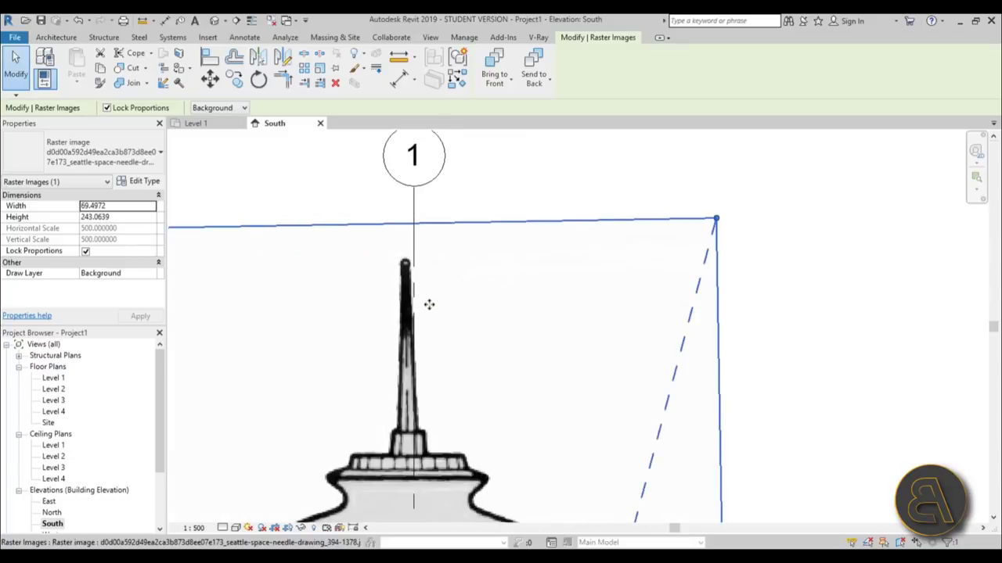
{"action": "scroll", "coordinate": [405, 225], "scroll_direction": "down", "scroll_amount": 3}
{"action": "middle_click_drag", "start_coordinate": [421, 493], "coordinate": [425, 150]}
{"action": "scroll", "coordinate": [425, 150], "scroll_direction": "down", "scroll_amount": 1}
{"action": "middle_click_drag", "start_coordinate": [421, 348], "coordinate": [427, 484]}
{"action": "scroll", "coordinate": [402, 239], "scroll_direction": "down", "scroll_amount": 2}
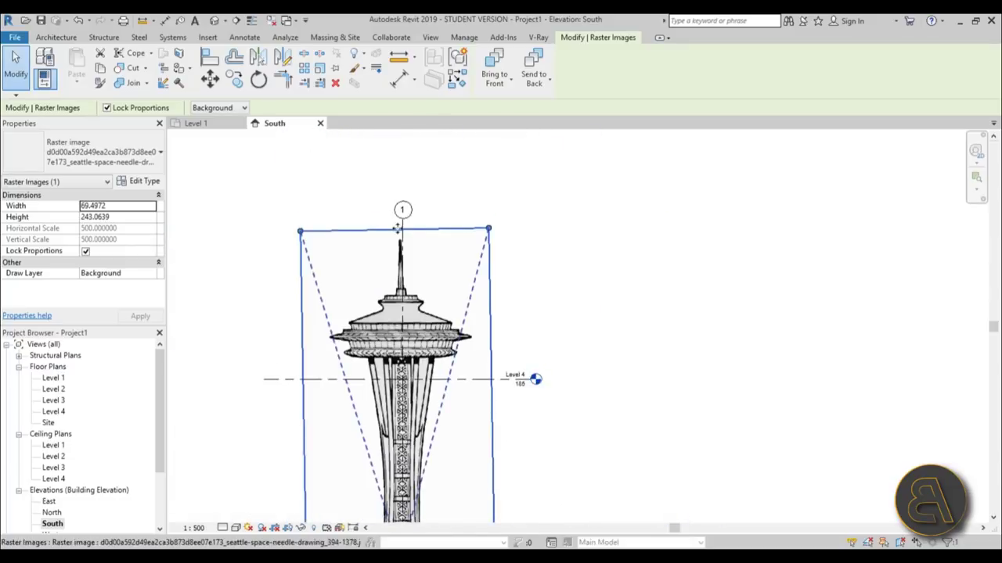
{"action": "scroll", "coordinate": [403, 242], "scroll_direction": "up", "scroll_amount": 4}
{"action": "scroll", "coordinate": [373, 209], "scroll_direction": "down", "scroll_amount": 3}
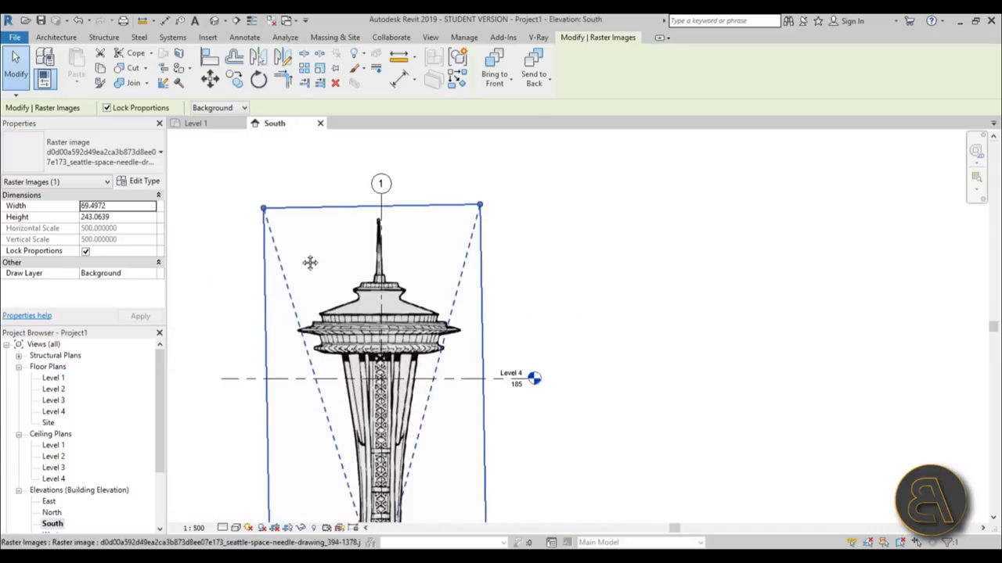
{"action": "scroll", "coordinate": [311, 261], "scroll_direction": "up", "scroll_amount": 1}
- Rotate the image slightly clockwise about the tower's base centre on Level 3 so the spire tip meets the grid line
{"action": "left_click", "coordinate": [258, 79]}
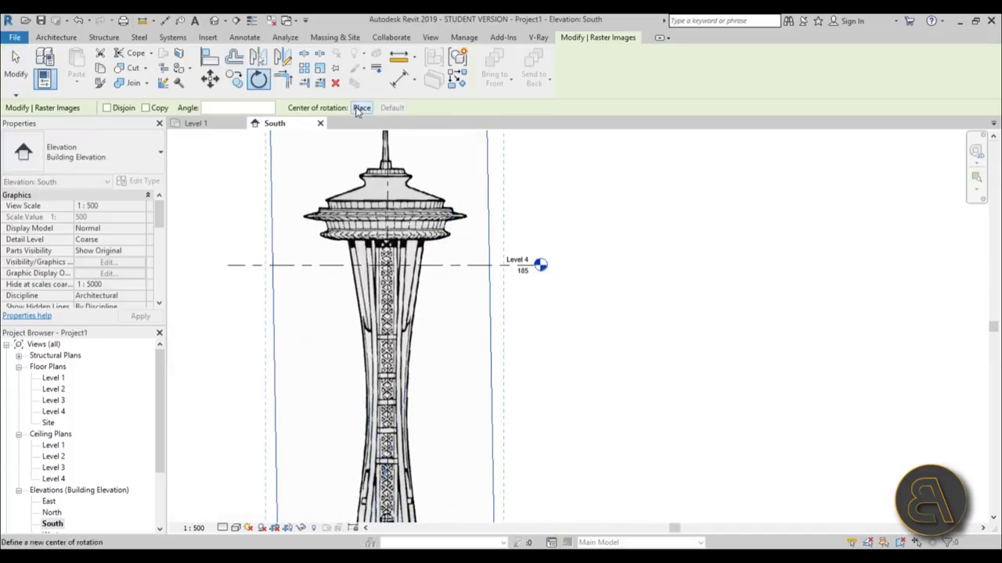
{"action": "left_click", "coordinate": [361, 108]}
{"action": "scroll", "coordinate": [384, 235], "scroll_direction": "down", "scroll_amount": 3}
{"action": "scroll", "coordinate": [391, 320], "scroll_direction": "up", "scroll_amount": 3}
{"action": "left_click", "coordinate": [392, 327]}
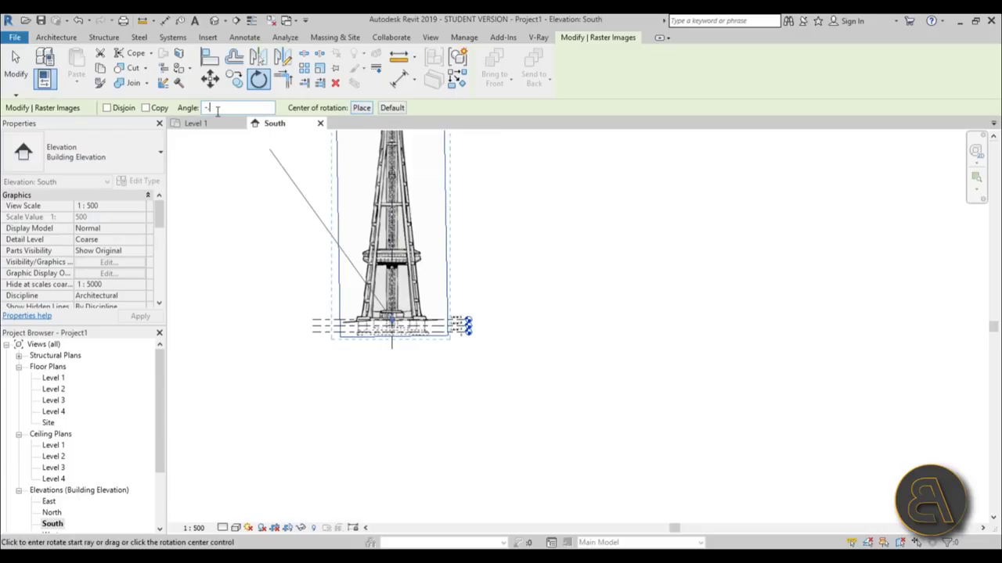
{"action": "key", "text": "Return"}
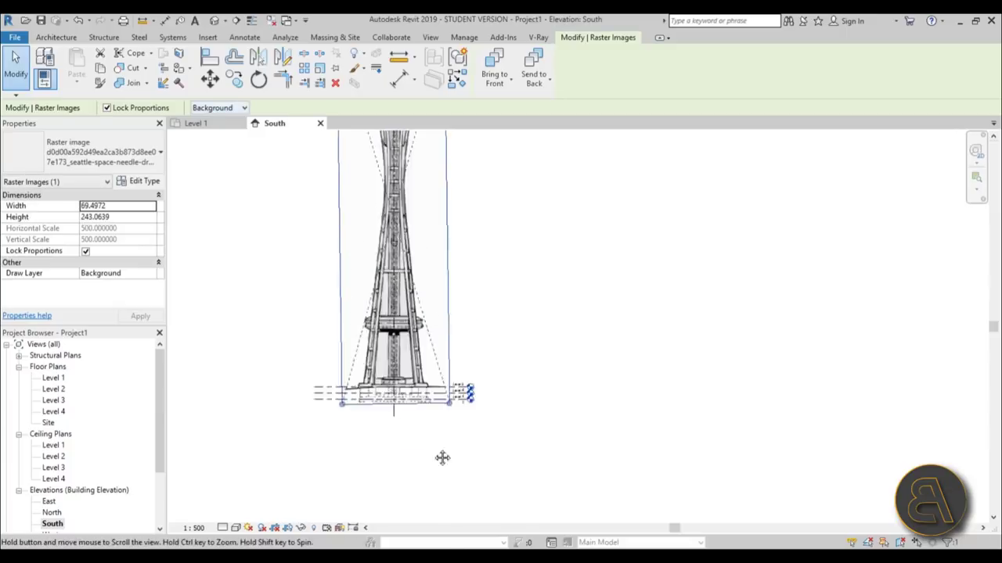
{"action": "scroll", "coordinate": [402, 208], "scroll_direction": "up", "scroll_amount": 4}
{"action": "scroll", "coordinate": [380, 157], "scroll_direction": "up", "scroll_amount": 2}
{"action": "scroll", "coordinate": [407, 196], "scroll_direction": "down", "scroll_amount": 5}
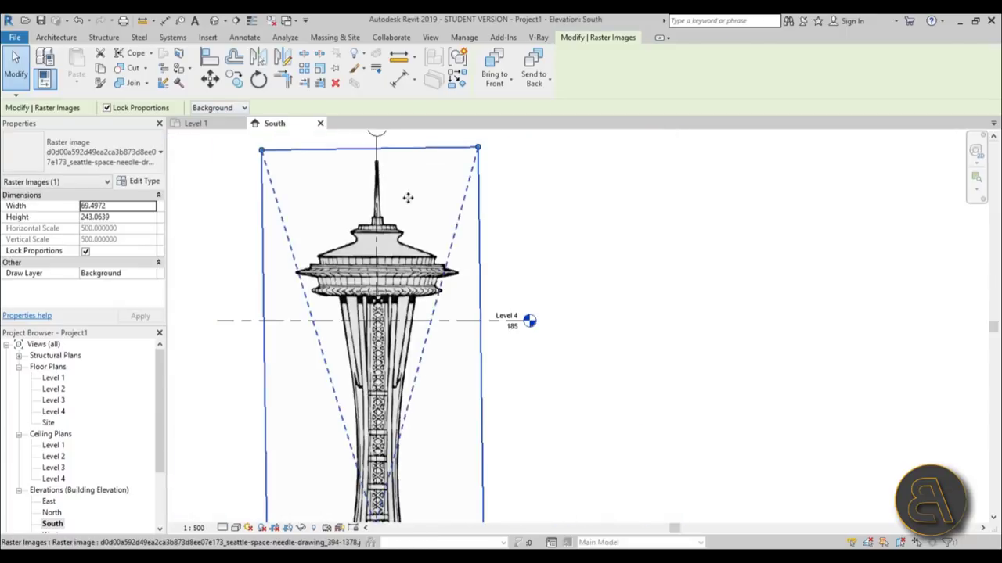
{"action": "left_click", "coordinate": [508, 298]}
{"action": "left_click", "coordinate": [390, 283]}
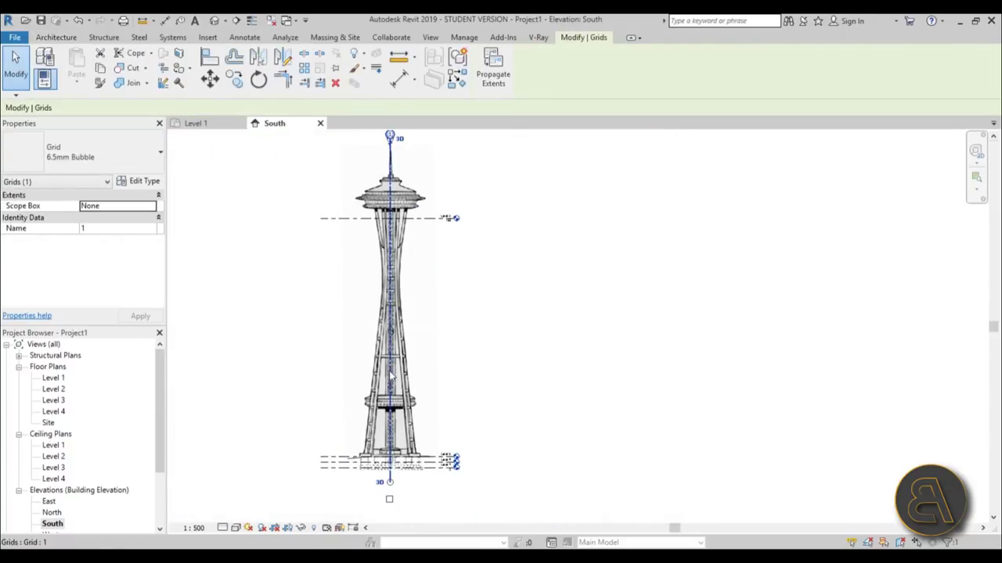
- Nudge the reference image straight down until the tower's ground line sits on Level 1
{"action": "left_click", "coordinate": [432, 277]}
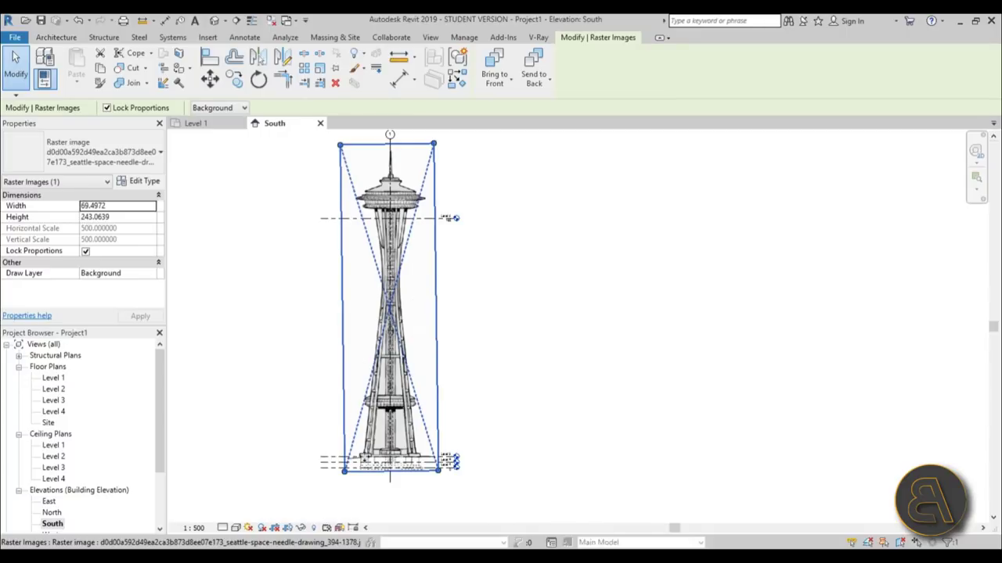
{"action": "scroll", "coordinate": [403, 477], "scroll_direction": "up", "scroll_amount": 4}
{"action": "scroll", "coordinate": [501, 454], "scroll_direction": "down", "scroll_amount": 2}
{"action": "middle_click_drag", "start_coordinate": [510, 465], "coordinate": [493, 425]}
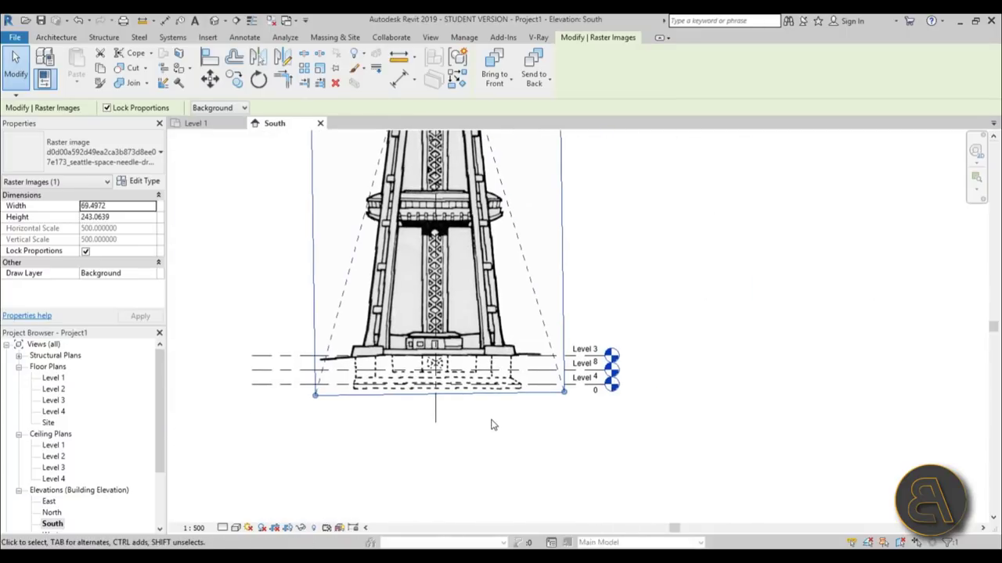
{"action": "key", "text": "Down"}
{"action": "key", "text": "Down"}
{"action": "key", "text": "Down"}
{"action": "key", "text": "Down"}
{"action": "key", "text": "Down"}
{"action": "key", "text": "Down"}
{"action": "key", "text": "Down"}
{"action": "key", "text": "Down"}
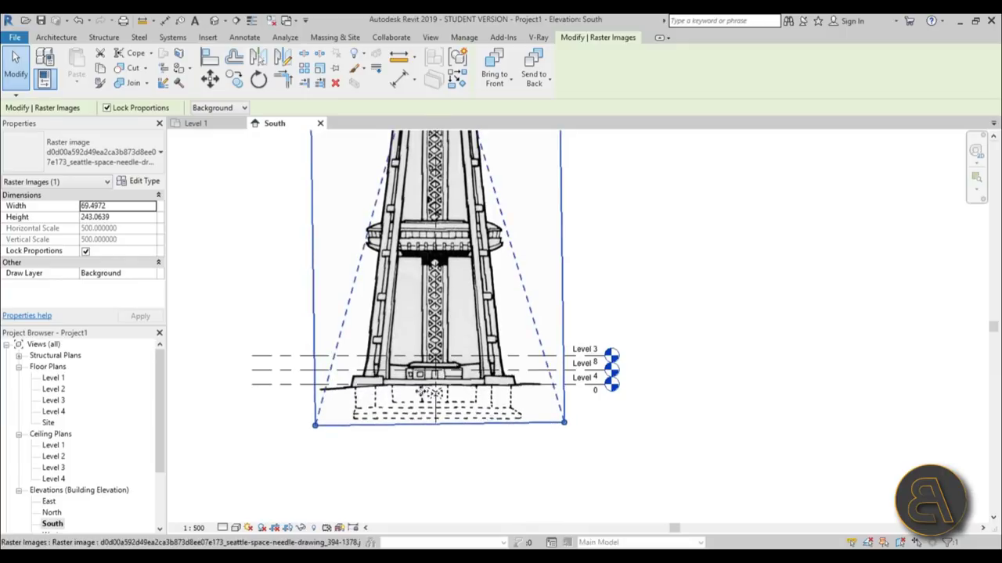
{"action": "scroll", "coordinate": [385, 384], "scroll_direction": "up", "scroll_amount": 5}
{"action": "scroll", "coordinate": [524, 383], "scroll_direction": "down", "scroll_amount": 5}
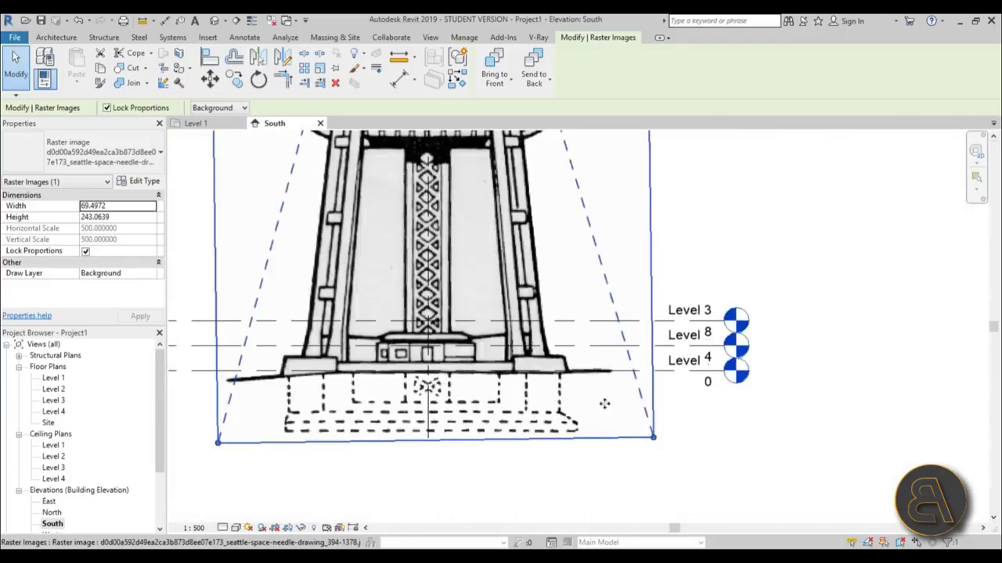
- Add an elbow to the Level 1 head and adjust it so the label sits clear below the level line
{"action": "left_click", "coordinate": [679, 376]}
{"action": "left_click", "coordinate": [704, 371]}
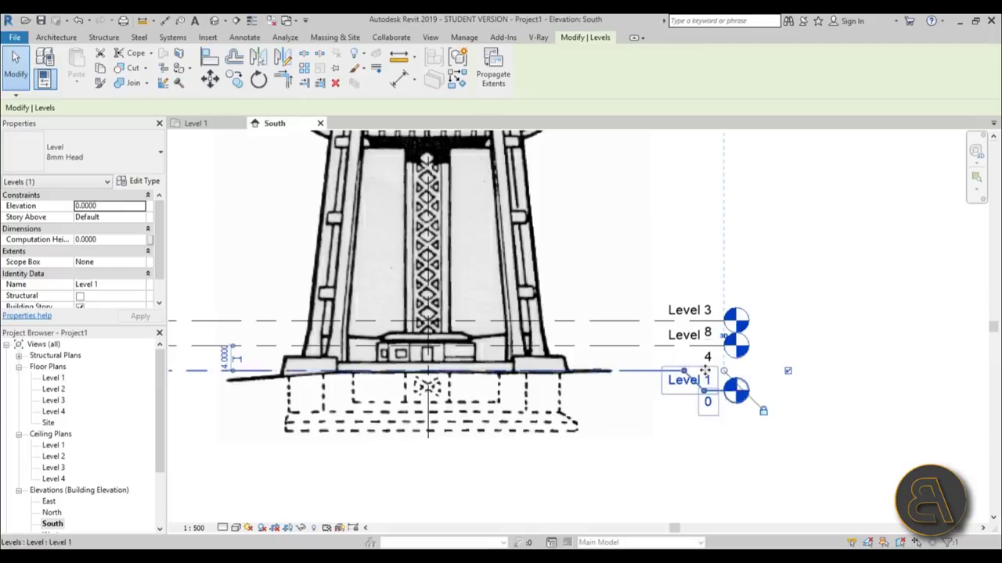
{"action": "left_click_drag", "start_coordinate": [684, 371], "coordinate": [650, 393]}
{"action": "scroll", "coordinate": [438, 450], "scroll_direction": "down", "scroll_amount": 6}
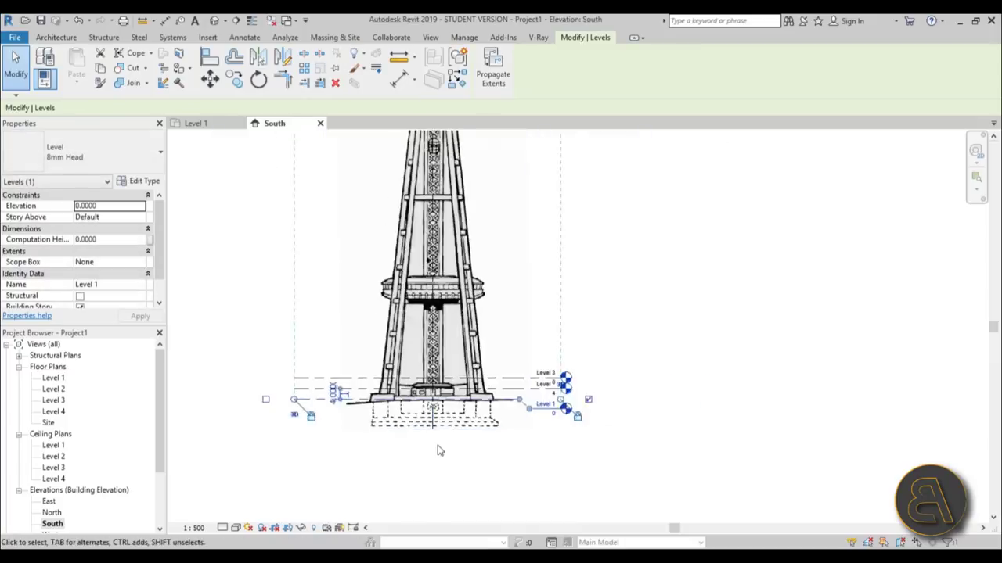
- Scale the image graphically from the tower's base centre on Level 1, bringing the spire tip down to Level 4
{"action": "middle_click_drag", "start_coordinate": [492, 273], "coordinate": [496, 433]}
{"action": "scroll", "coordinate": [436, 297], "scroll_direction": "up", "scroll_amount": 3}
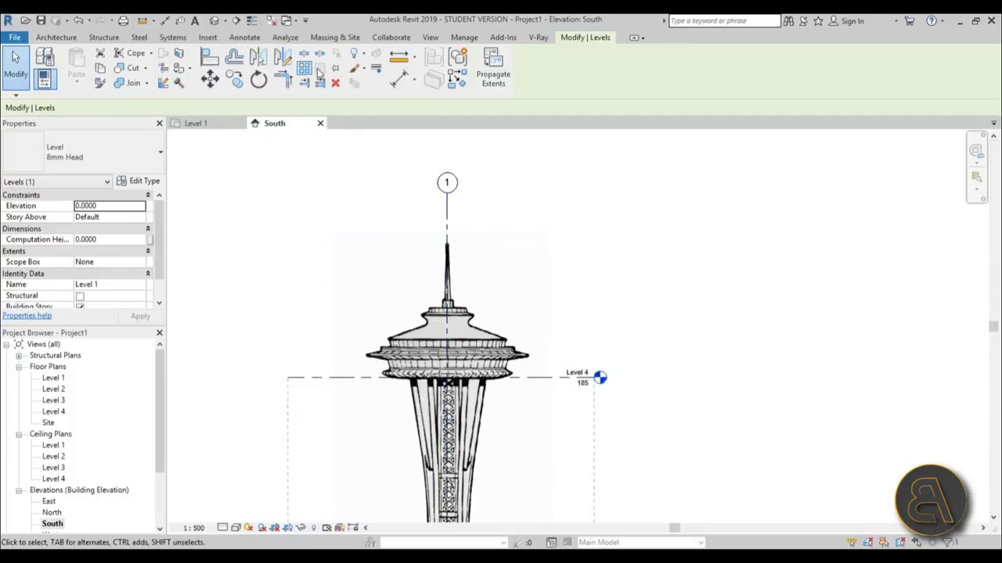
{"action": "left_click", "coordinate": [509, 352]}
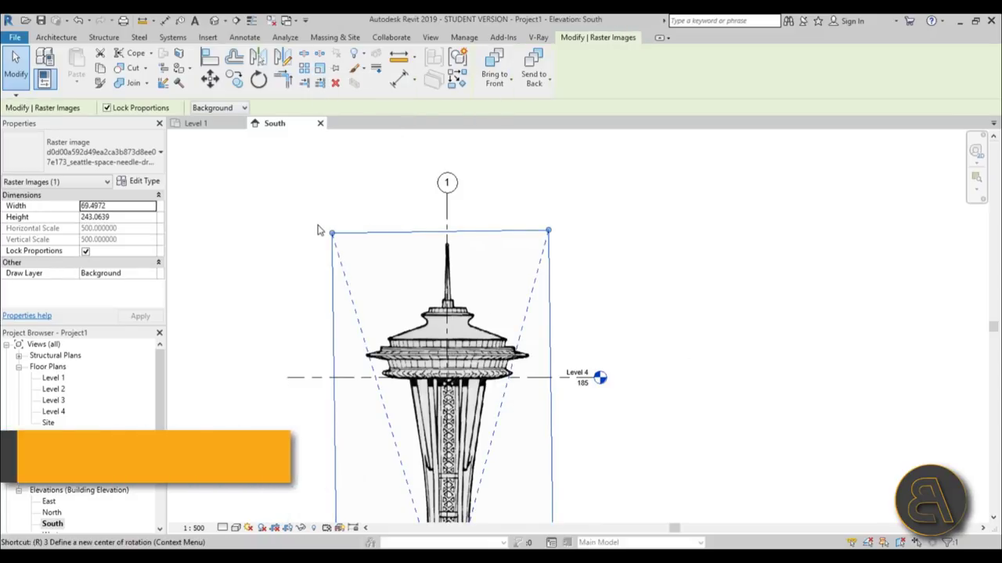
{"action": "key", "text": "r"}
{"action": "key", "text": "e"}
{"action": "scroll", "coordinate": [329, 211], "scroll_direction": "down", "scroll_amount": 4}
{"action": "scroll", "coordinate": [391, 369], "scroll_direction": "up", "scroll_amount": 5}
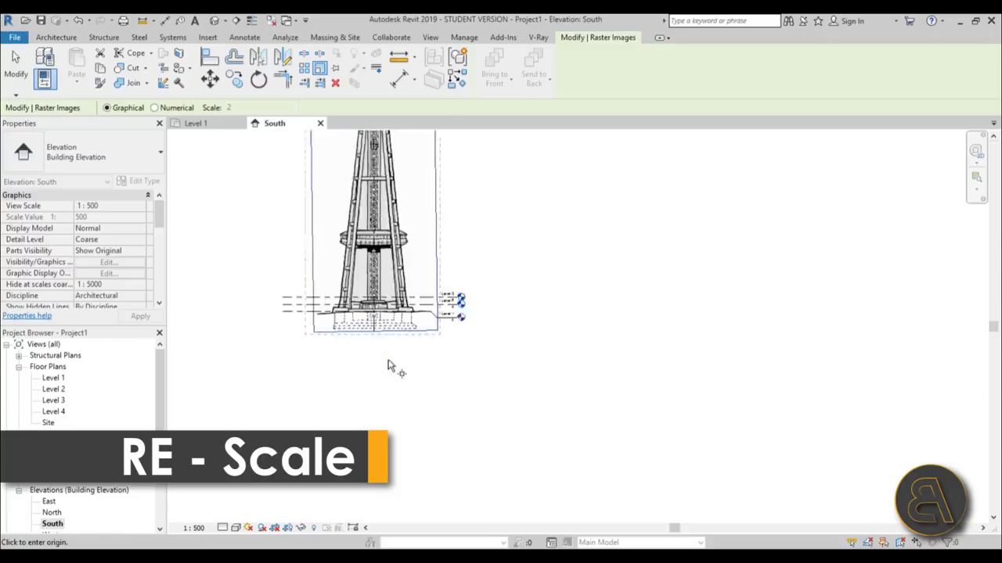
{"action": "left_click", "coordinate": [356, 321]}
{"action": "scroll", "coordinate": [356, 321], "scroll_direction": "down", "scroll_amount": 4}
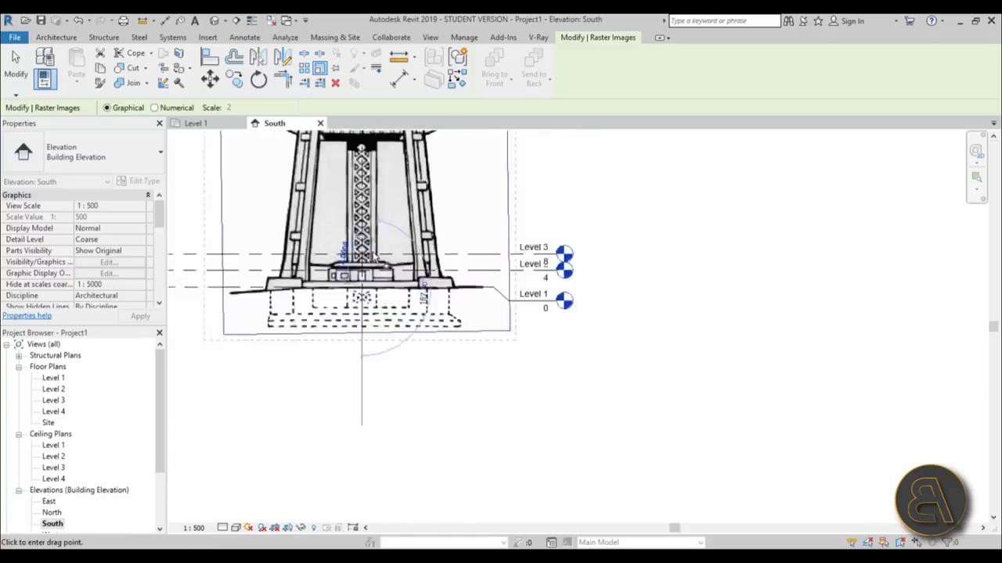
{"action": "scroll", "coordinate": [387, 218], "scroll_direction": "up", "scroll_amount": 4}
{"action": "scroll", "coordinate": [387, 218], "scroll_direction": "up", "scroll_amount": 4}
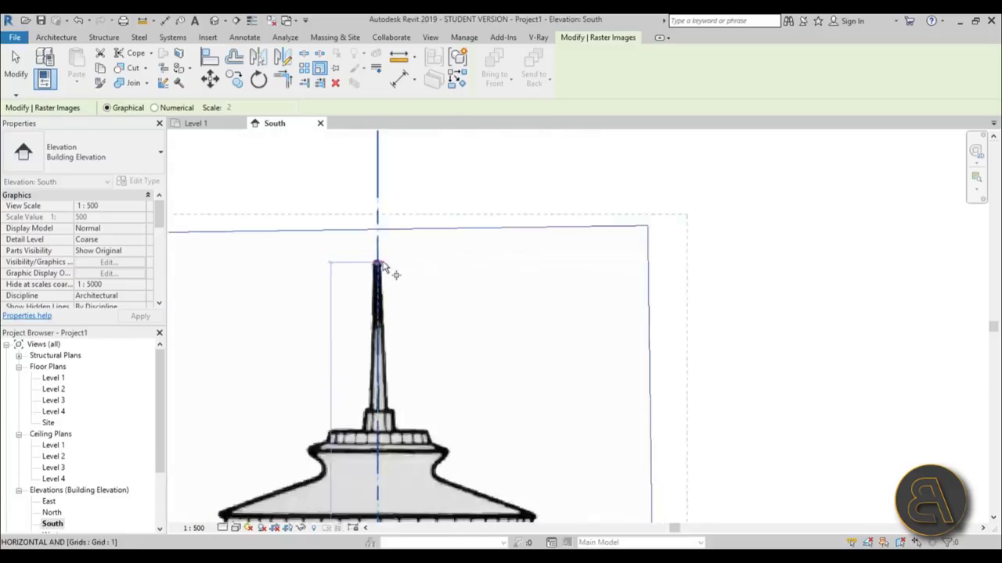
{"action": "scroll", "coordinate": [395, 414], "scroll_direction": "down", "scroll_amount": 2}
{"action": "middle_click_drag", "start_coordinate": [394, 415], "coordinate": [383, 125]}
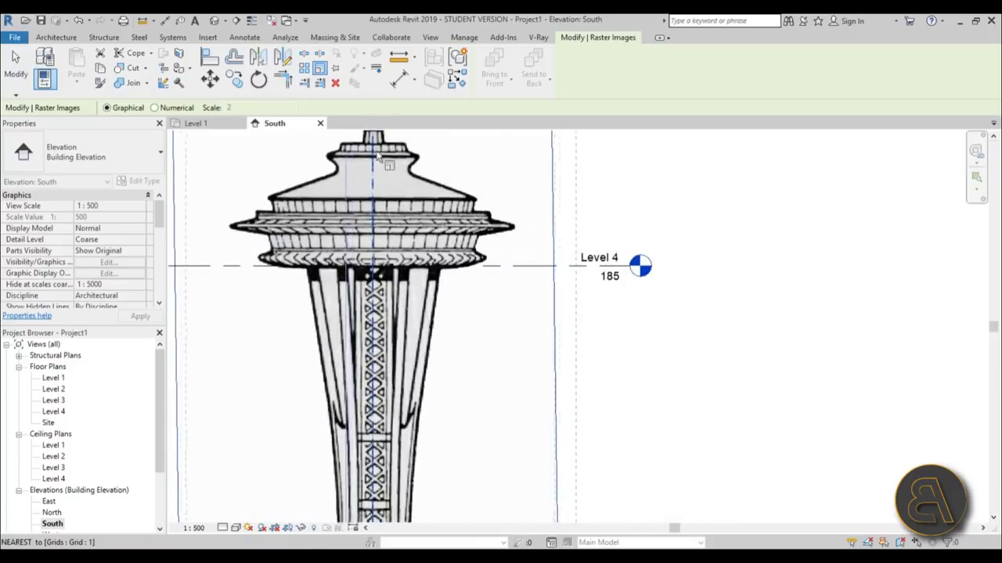
{"action": "left_click", "coordinate": [373, 266]}
{"action": "scroll", "coordinate": [426, 270], "scroll_direction": "down", "scroll_amount": 5}
{"action": "key", "text": "Escape"}
- Examine how the scaled tower's ground line and spire tip fit against Level 1 and Level 4
{"action": "scroll", "coordinate": [426, 353], "scroll_direction": "up", "scroll_amount": 5}
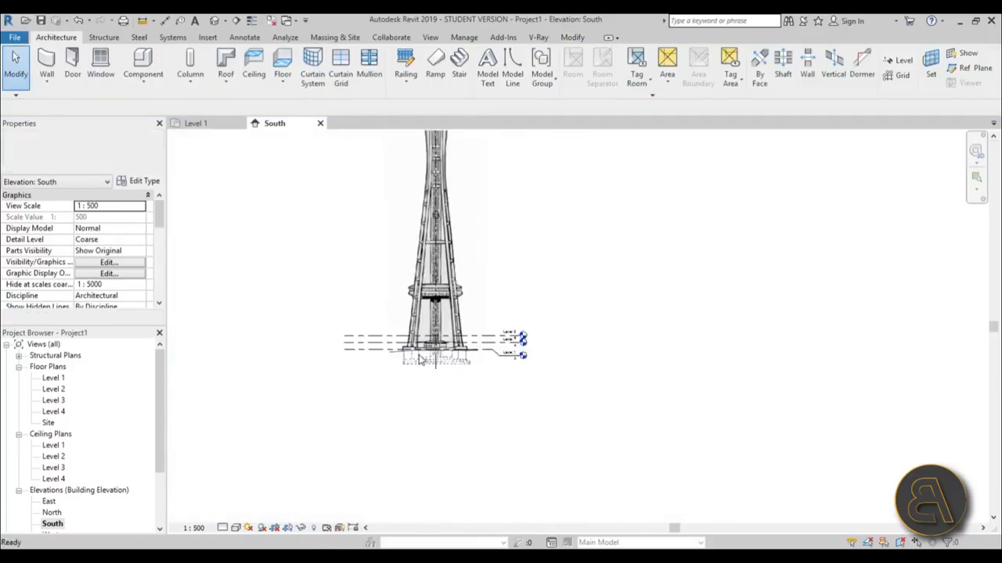
{"action": "scroll", "coordinate": [439, 436], "scroll_direction": "down", "scroll_amount": 2}
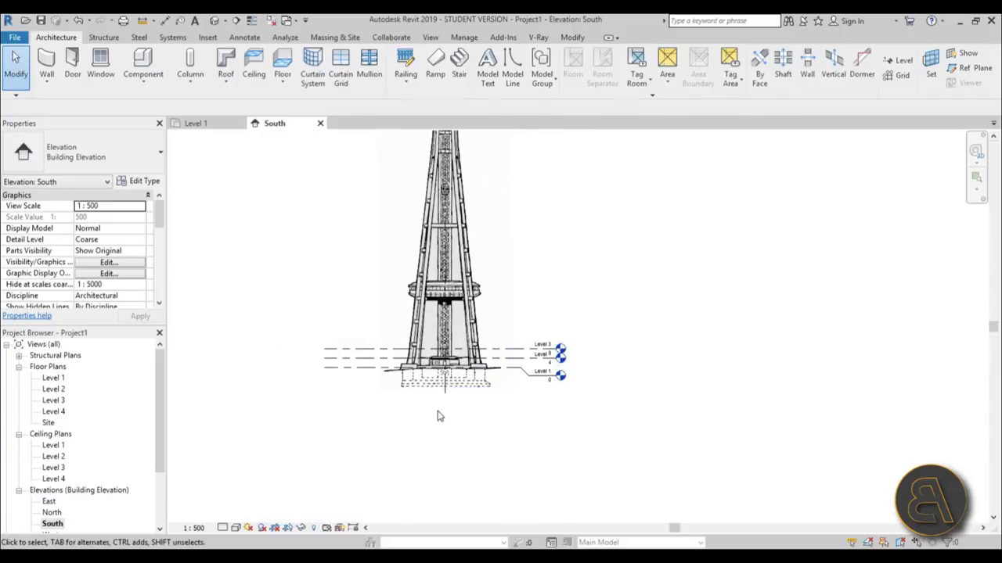
{"action": "scroll", "coordinate": [437, 416], "scroll_direction": "down", "scroll_amount": 3}
{"action": "left_click", "coordinate": [474, 275]}
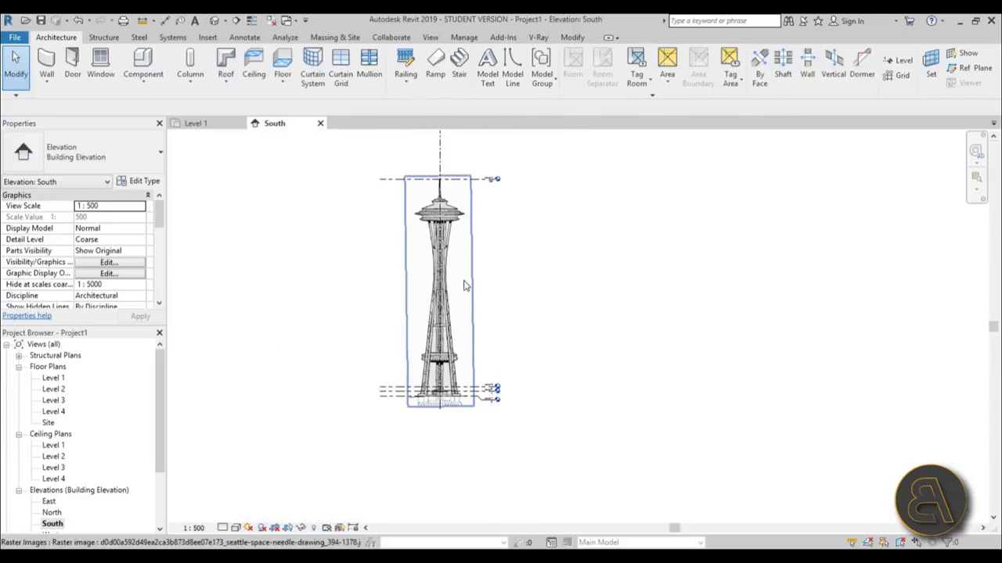
{"action": "key", "text": "Escape"}
{"action": "scroll", "coordinate": [493, 280], "scroll_direction": "up", "scroll_amount": 2}
{"action": "middle_click_drag", "start_coordinate": [505, 277], "coordinate": [519, 286]}
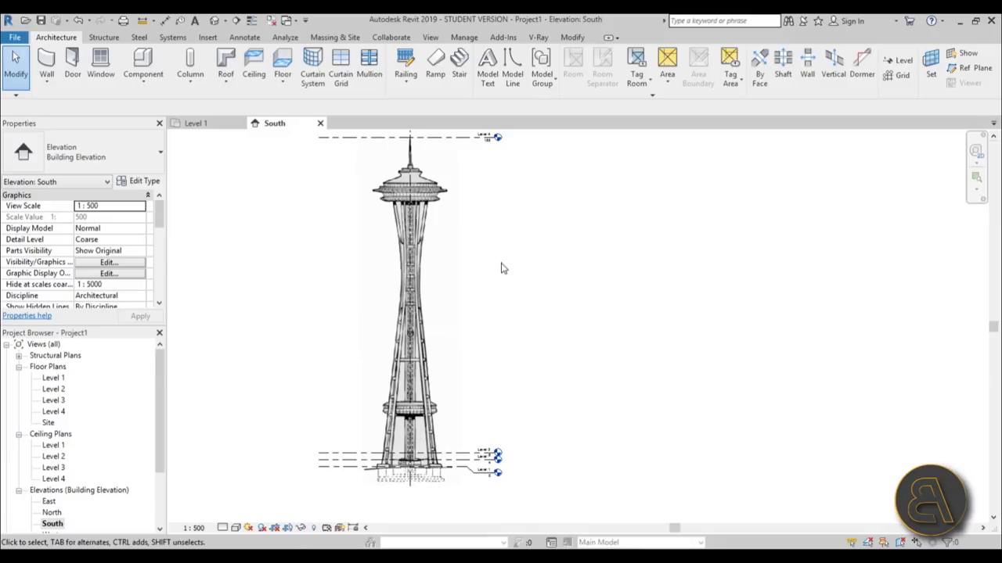
{"action": "middle_click_drag", "start_coordinate": [496, 244], "coordinate": [503, 257]}
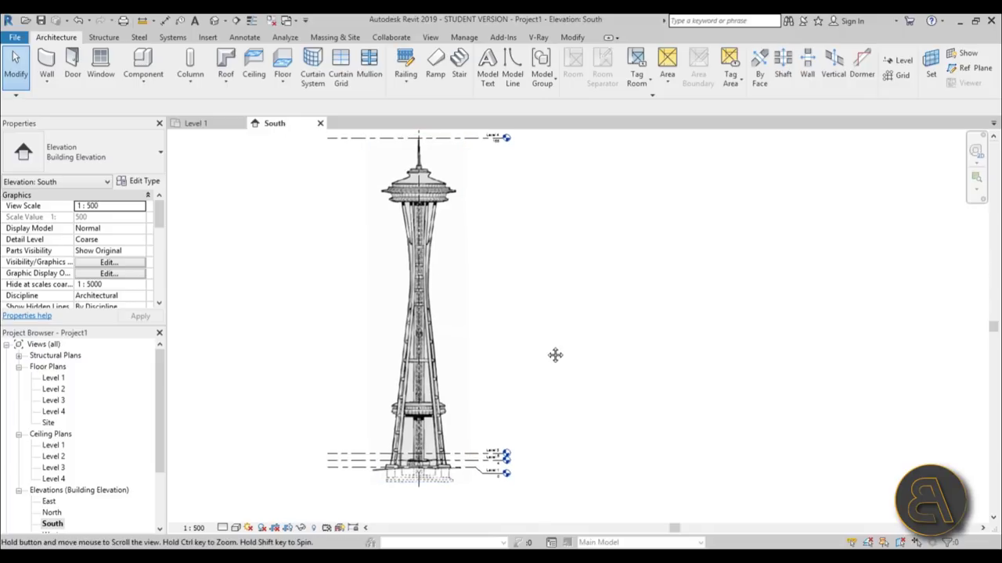
{"action": "scroll", "coordinate": [552, 356], "scroll_direction": "down", "scroll_amount": 1}
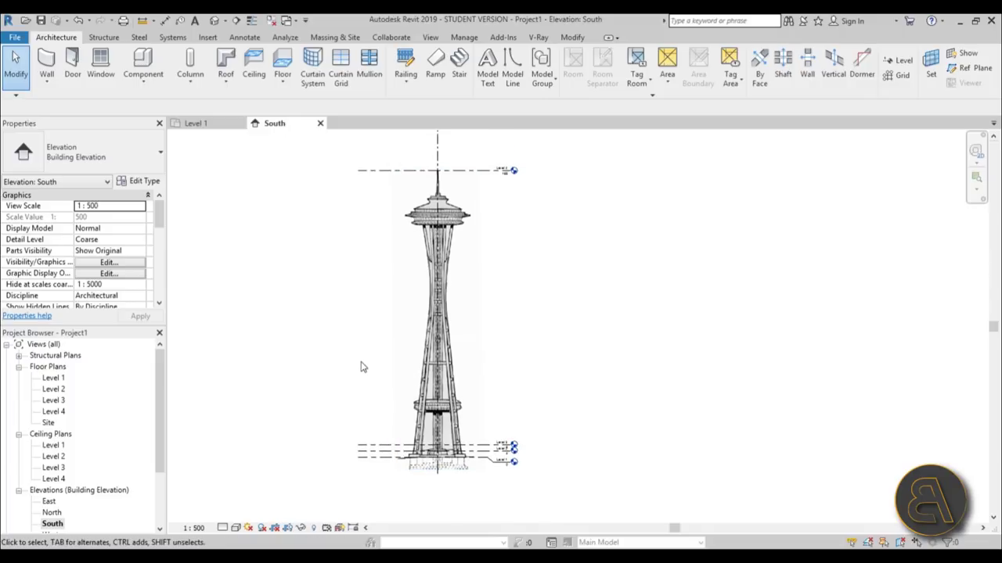
{"action": "middle_click_drag", "start_coordinate": [305, 345], "coordinate": [311, 365]}
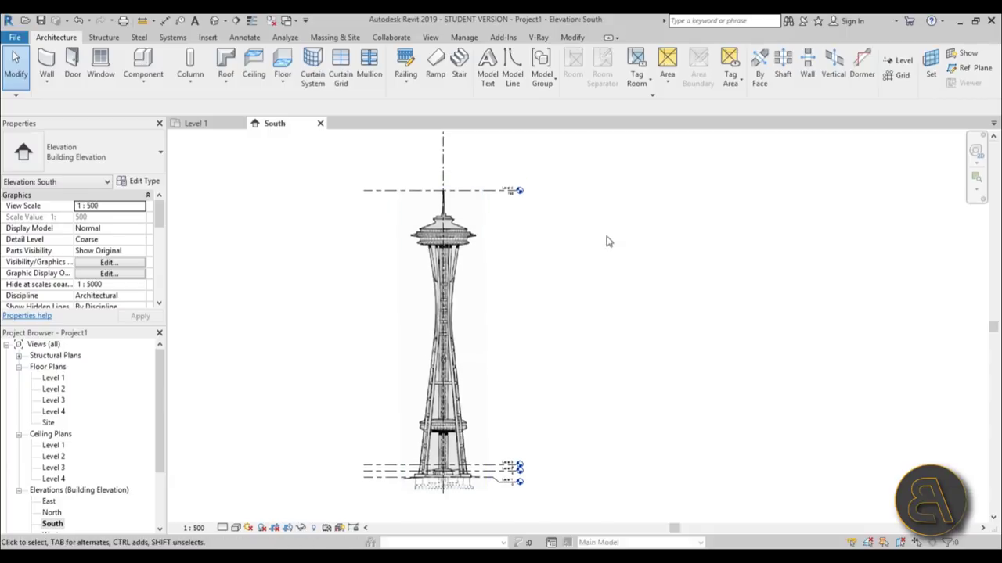
{"action": "middle_click_drag", "start_coordinate": [530, 363], "coordinate": [533, 350]}
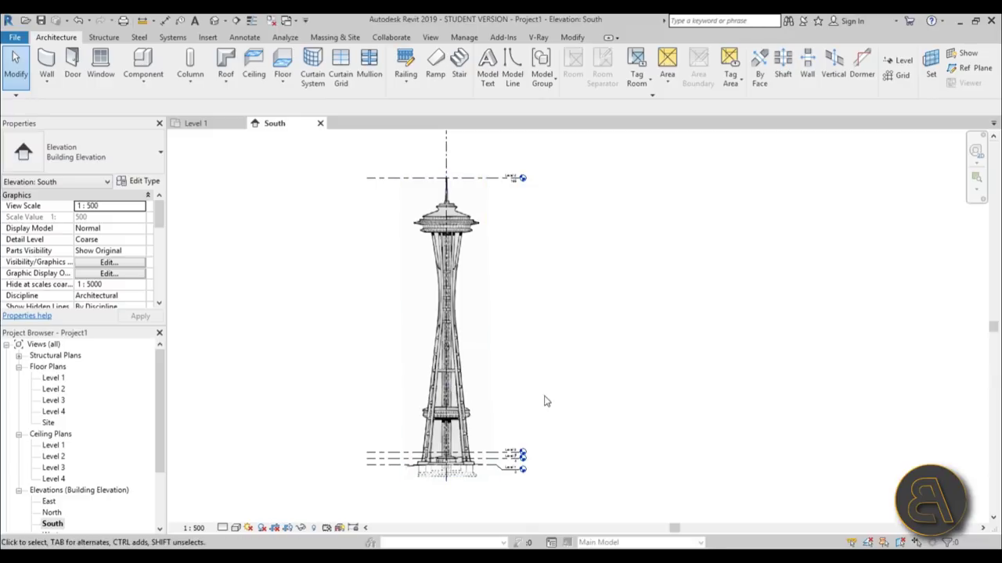
{"action": "middle_click_drag", "start_coordinate": [547, 401], "coordinate": [536, 381]}
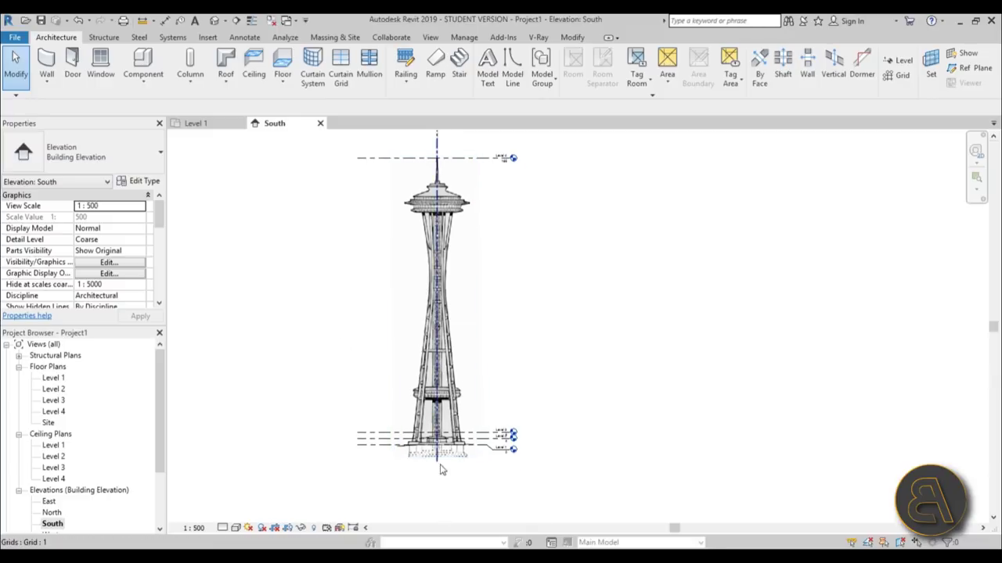
{"action": "middle_click_drag", "start_coordinate": [440, 465], "coordinate": [448, 478]}
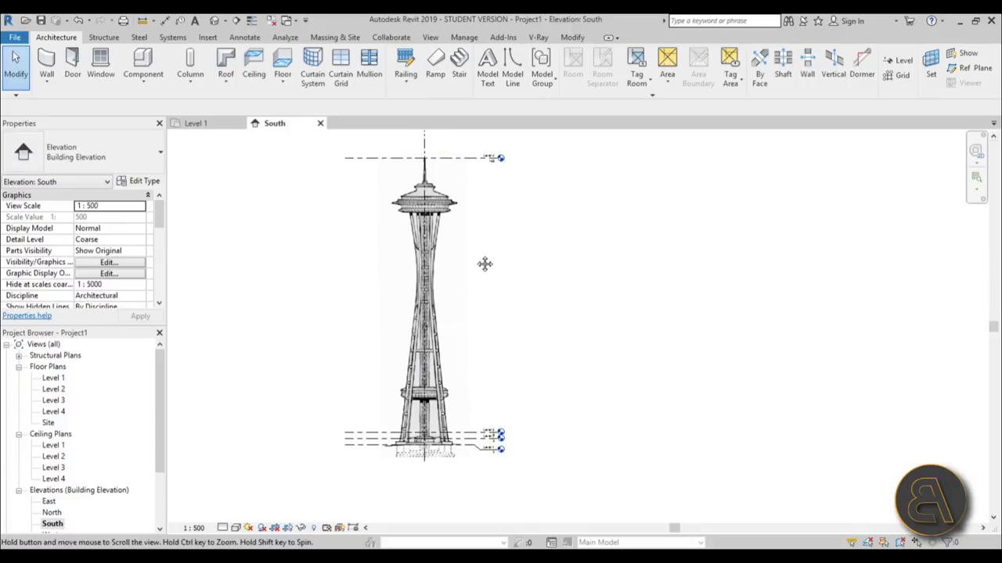
- Draw a vertical grid line along the tower's left leg, from below the foundations to above Level 4
{"action": "scroll", "coordinate": [488, 281], "scroll_direction": "down", "scroll_amount": 1}
{"action": "scroll", "coordinate": [490, 286], "scroll_direction": "down", "scroll_amount": 4}
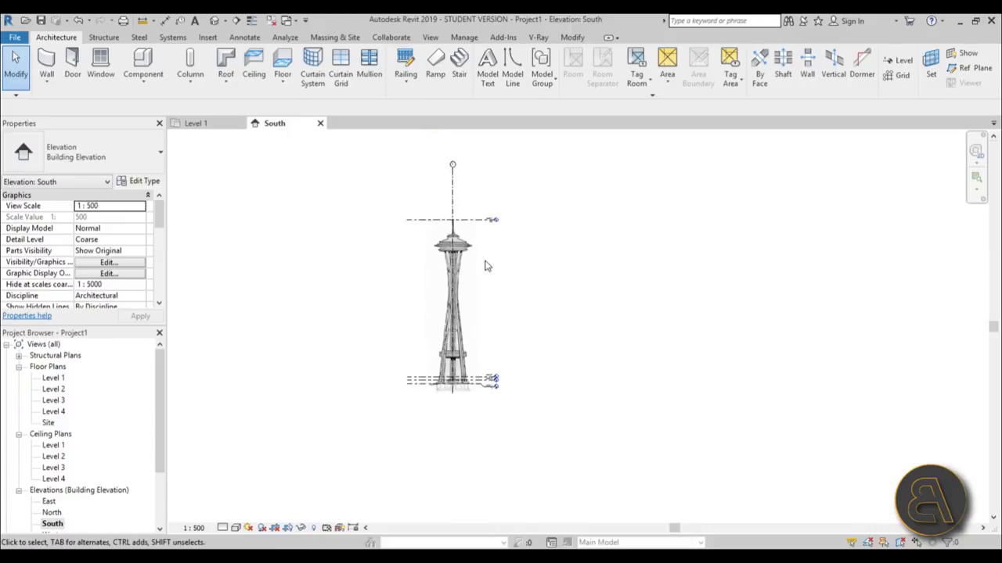
{"action": "left_click", "coordinate": [900, 74]}
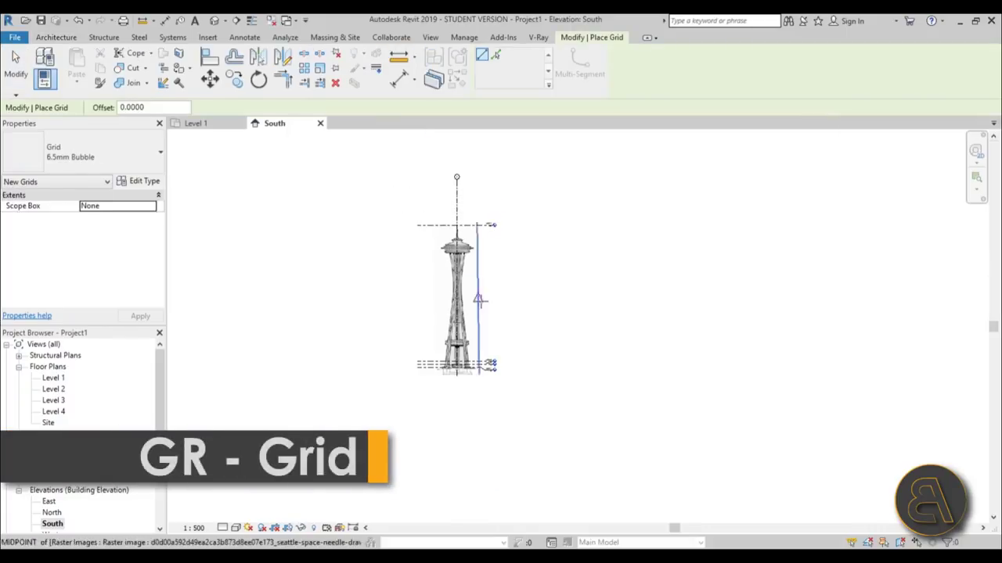
{"action": "scroll", "coordinate": [500, 238], "scroll_direction": "up", "scroll_amount": 3}
{"action": "scroll", "coordinate": [426, 208], "scroll_direction": "up", "scroll_amount": 3}
{"action": "scroll", "coordinate": [402, 180], "scroll_direction": "down", "scroll_amount": 4}
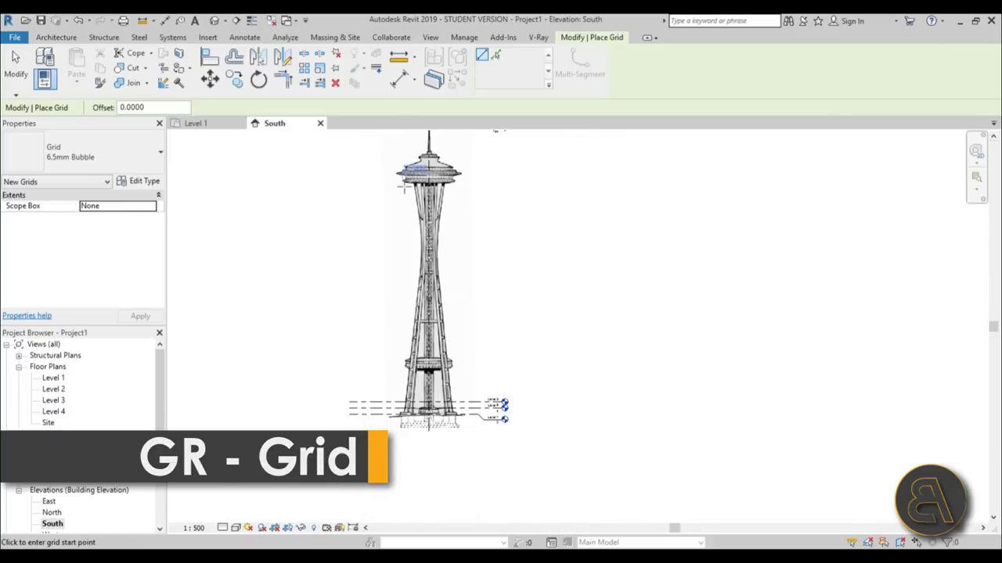
{"action": "left_click", "coordinate": [409, 433]}
{"action": "middle_click_drag", "start_coordinate": [420, 263], "coordinate": [418, 348]}
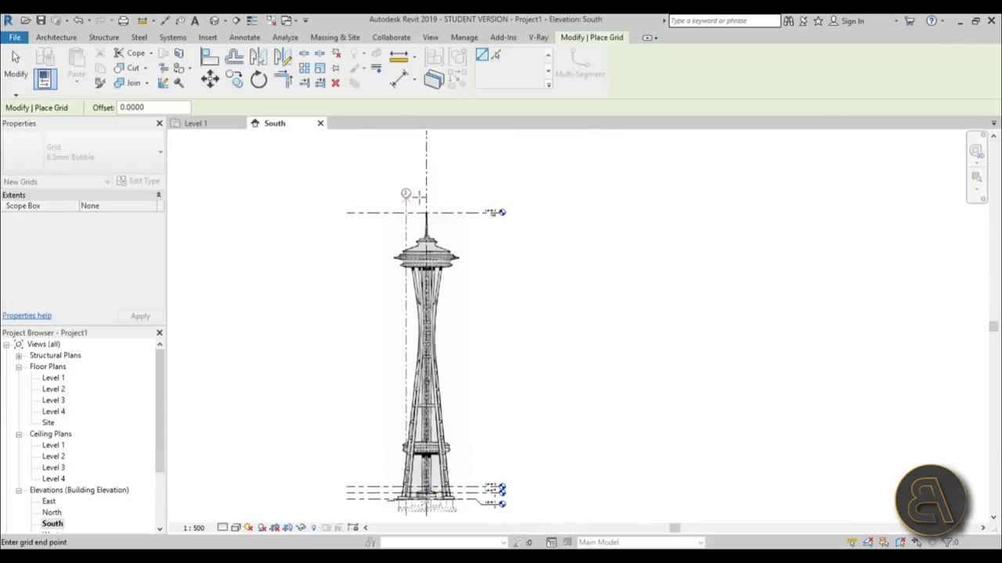
{"action": "left_click", "coordinate": [423, 193]}
{"action": "scroll", "coordinate": [417, 208], "scroll_direction": "up", "scroll_amount": 4}
{"action": "key", "text": "Escape"}
{"action": "key", "text": "Escape"}
{"action": "scroll", "coordinate": [401, 218], "scroll_direction": "down", "scroll_amount": 3}
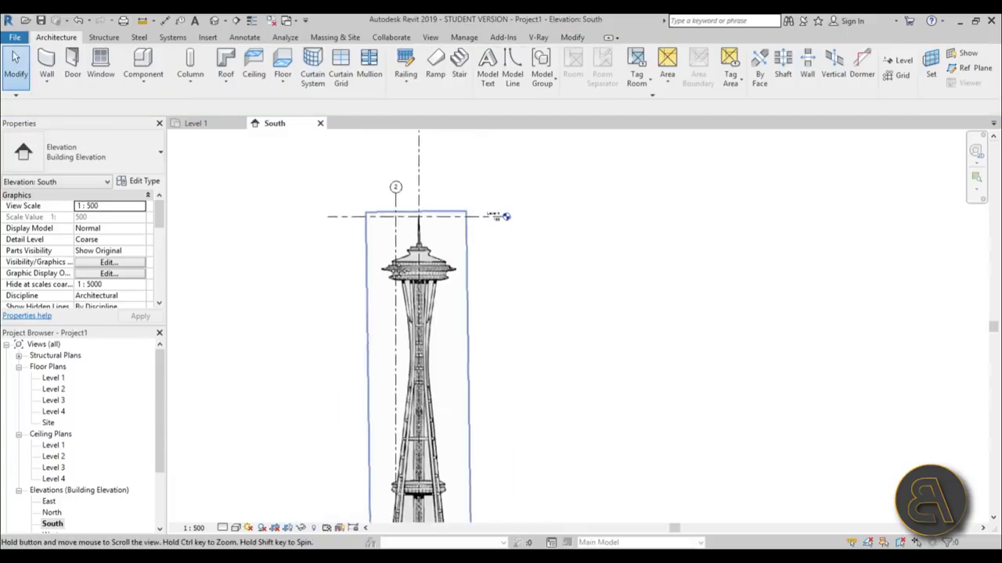
- Nudge the new grid line left to the outer edge of the tower's left footing, about 17 m from the centre grid
{"action": "middle_click_drag", "start_coordinate": [400, 220], "coordinate": [389, 80]}
{"action": "scroll", "coordinate": [388, 389], "scroll_direction": "up", "scroll_amount": 3}
{"action": "left_click", "coordinate": [385, 391]}
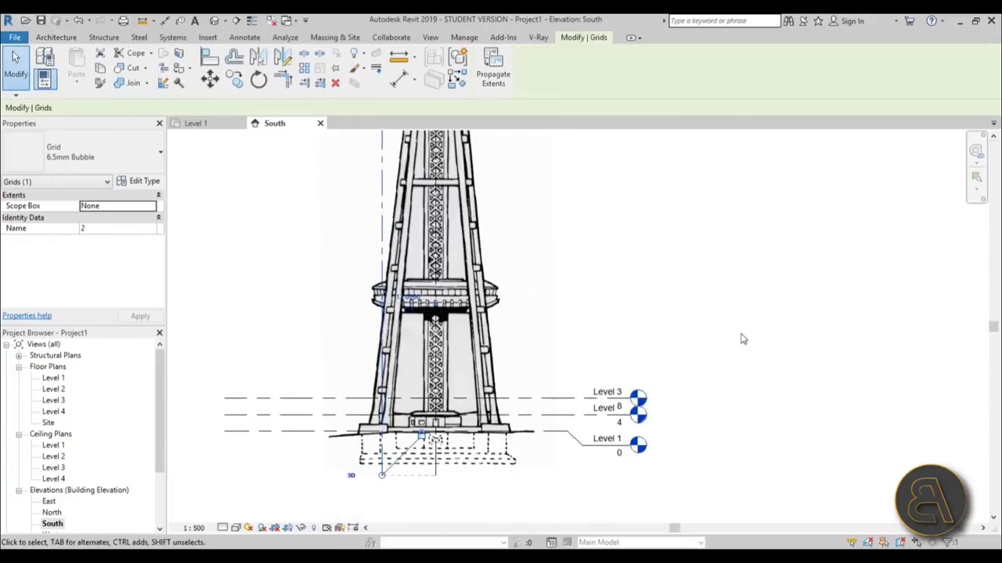
{"action": "key", "text": "Left"}
{"action": "key", "text": "Left"}
{"action": "key", "text": "Left"}
{"action": "key", "text": "Left"}
{"action": "key", "text": "Left"}
{"action": "key", "text": "Left"}
{"action": "key", "text": "Left"}
{"action": "key", "text": "Left"}
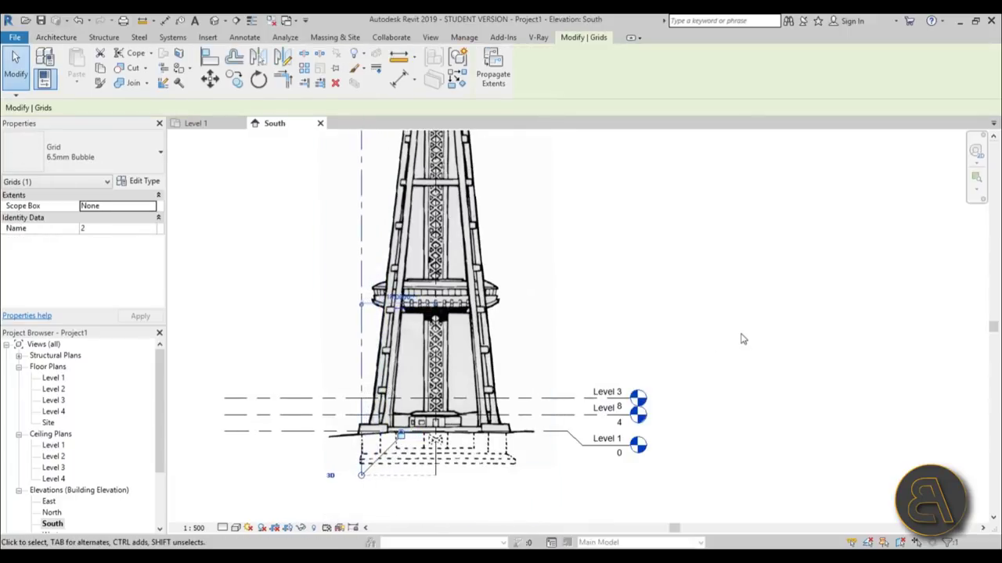
{"action": "left_click", "coordinate": [743, 339]}
- Mirror grid 2 about the centre grid line, keeping a copy on the tower's opposite side
{"action": "scroll", "coordinate": [650, 342], "scroll_direction": "down", "scroll_amount": 2}
{"action": "middle_click_drag", "start_coordinate": [648, 342], "coordinate": [582, 532]}
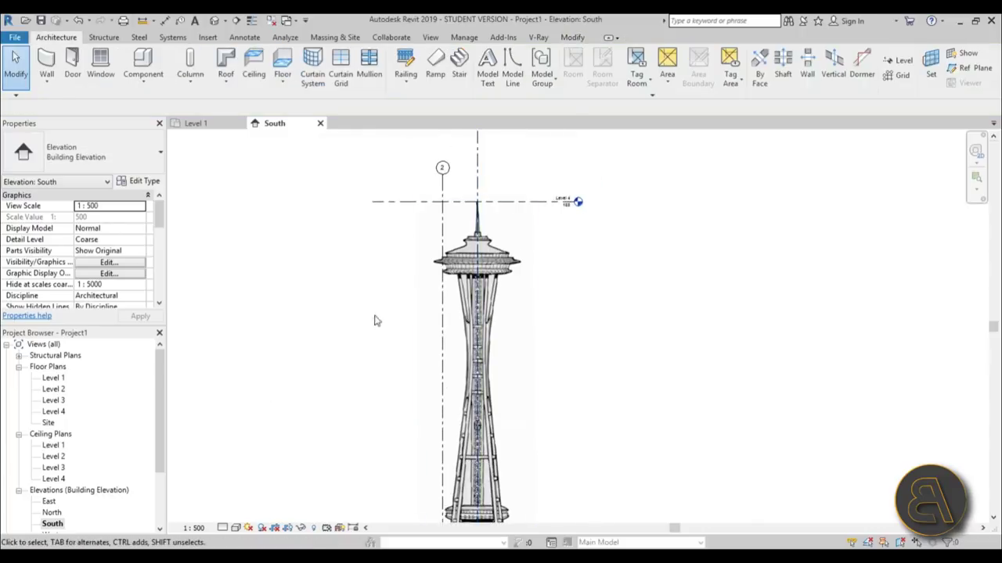
{"action": "scroll", "coordinate": [375, 297], "scroll_direction": "up", "scroll_amount": 3}
{"action": "scroll", "coordinate": [487, 186], "scroll_direction": "up", "scroll_amount": 2}
{"action": "scroll", "coordinate": [589, 255], "scroll_direction": "up", "scroll_amount": 2}
{"action": "scroll", "coordinate": [399, 246], "scroll_direction": "down", "scroll_amount": 6}
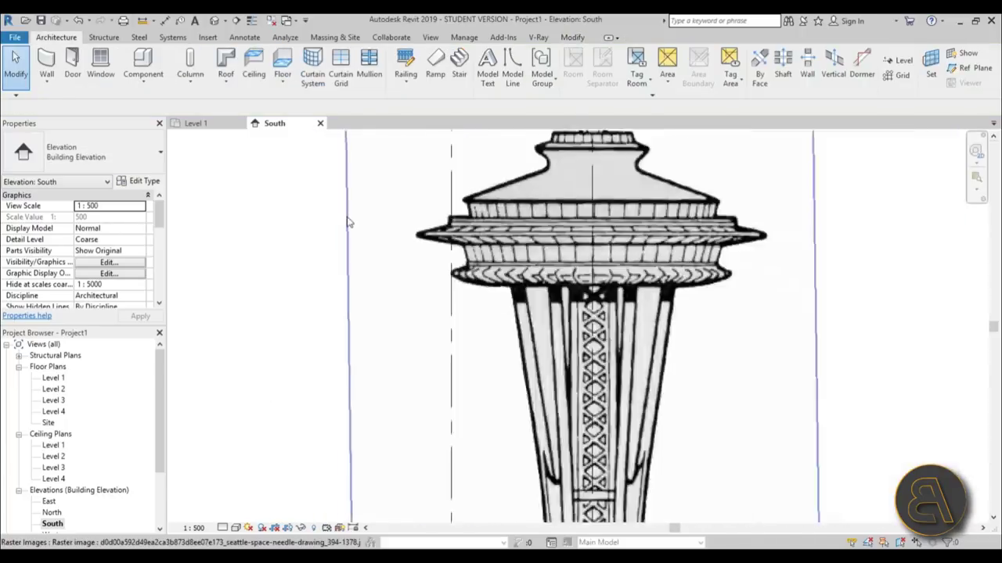
{"action": "left_click", "coordinate": [378, 224]}
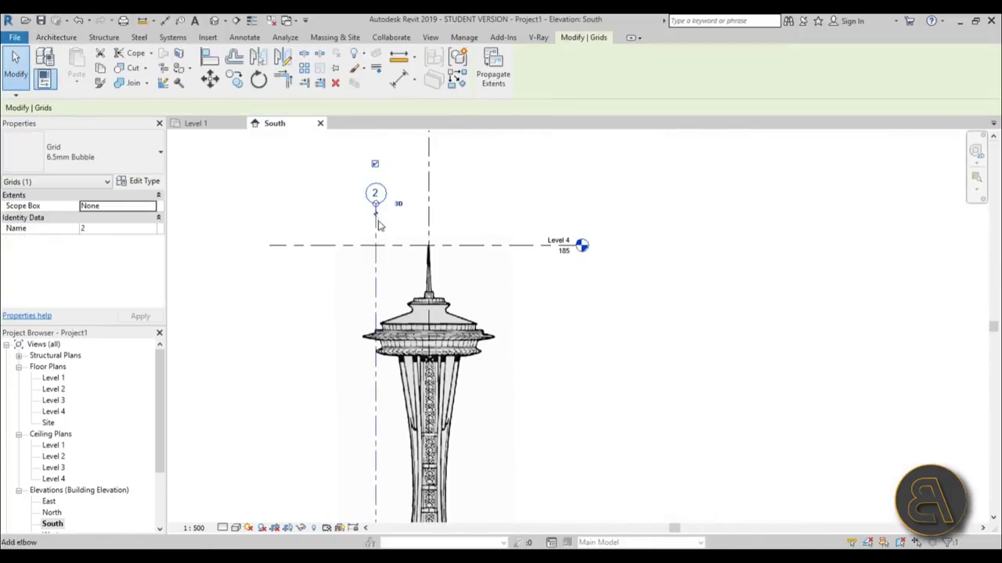
{"action": "key", "text": "m"}
{"action": "key", "text": "m"}
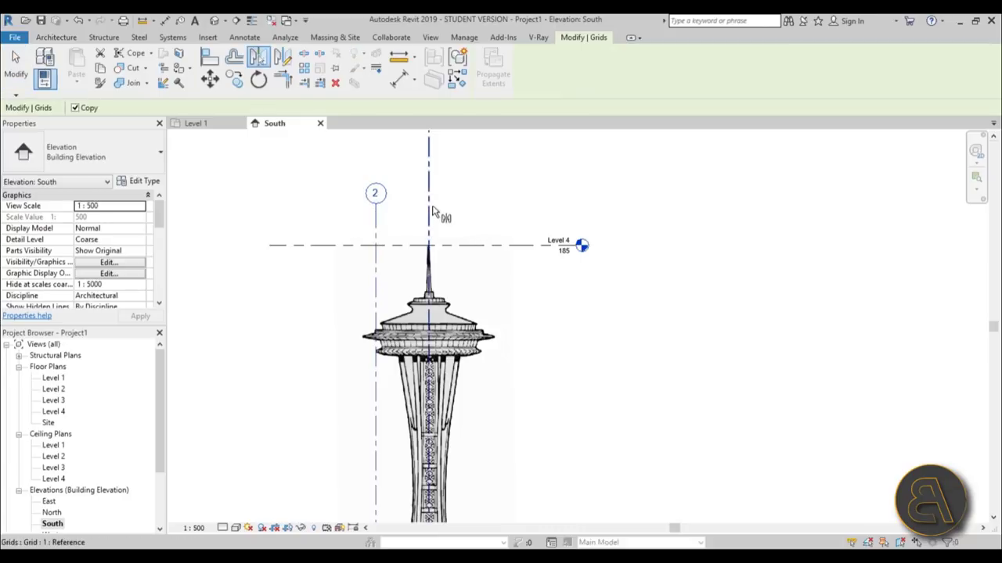
{"action": "left_click", "coordinate": [433, 211]}
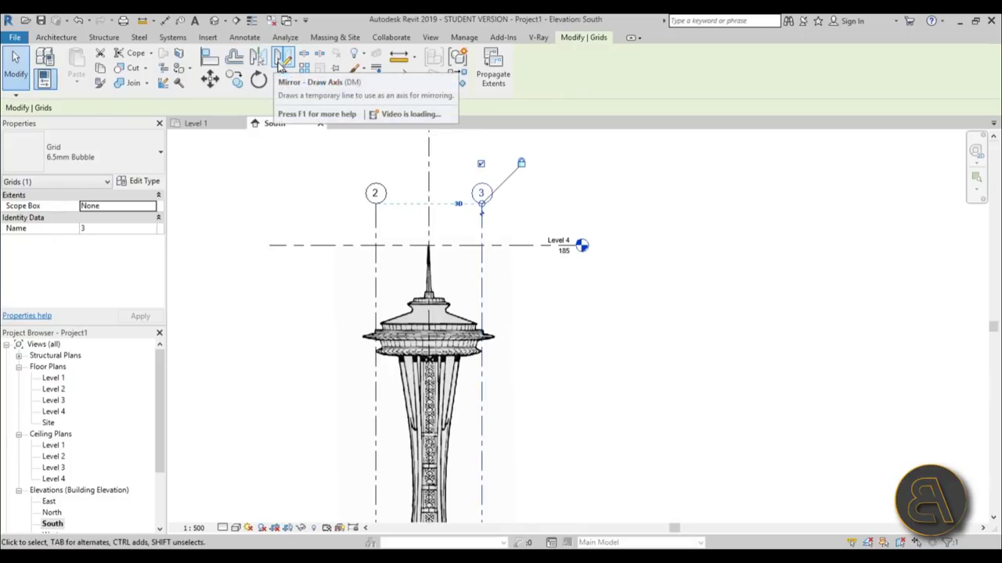
{"action": "key", "text": "Escape"}
{"action": "scroll", "coordinate": [540, 295], "scroll_direction": "down", "scroll_amount": 5}
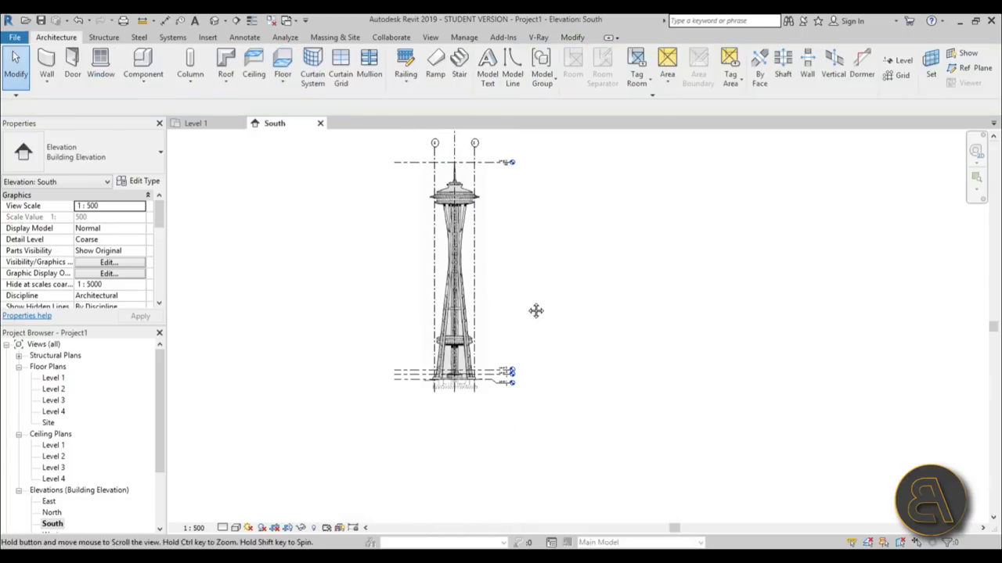
- Open the Level 1 floor plan and move the East elevation marker farther out, well clear of grid 3
{"action": "double_click", "coordinate": [55, 379]}
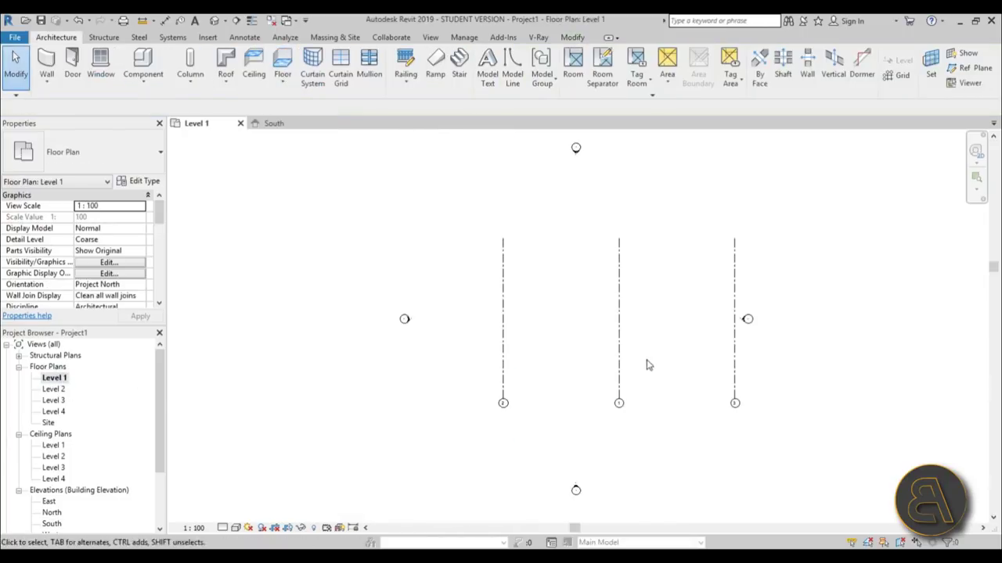
{"action": "mouse_move", "coordinate": [356, 380]}
{"action": "middle_mouse_down"}
{"action": "mouse_move", "coordinate": [441, 386]}
{"action": "mouse_move", "coordinate": [437, 374]}
{"action": "middle_mouse_up"}
{"action": "scroll", "coordinate": [438, 374], "scroll_direction": "down", "scroll_amount": 1}
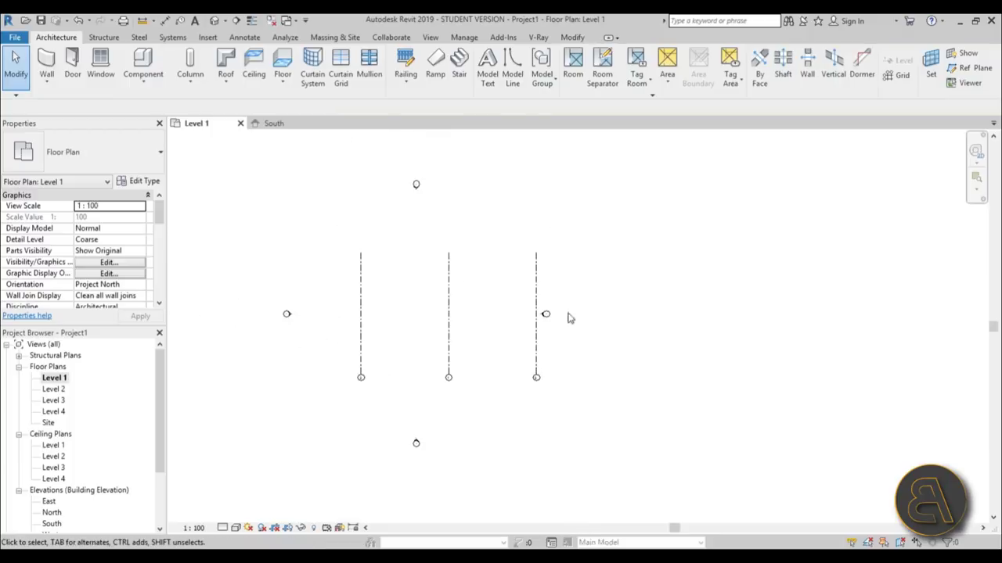
{"action": "left_click_drag", "start_coordinate": [487, 288], "coordinate": [584, 349]}
{"action": "mouse_move", "coordinate": [546, 313]}
{"action": "left_mouse_down"}
{"action": "mouse_move", "coordinate": [621, 316]}
{"action": "mouse_move", "coordinate": [599, 315]}
{"action": "left_mouse_up"}
- Move the North and South elevation markers together so they line up with grid 1
{"action": "mouse_move", "coordinate": [391, 156]}
{"action": "left_mouse_down"}
{"action": "mouse_move", "coordinate": [425, 447]}
{"action": "mouse_move", "coordinate": [417, 440]}
{"action": "left_mouse_up"}
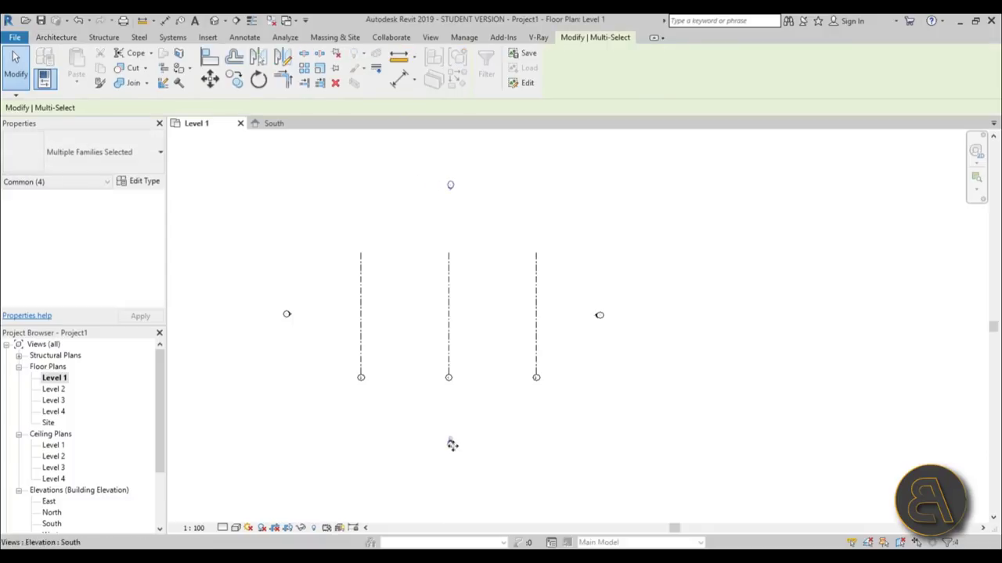
{"action": "left_click", "coordinate": [494, 368]}
{"action": "scroll", "coordinate": [475, 316], "scroll_direction": "up", "scroll_amount": 4}
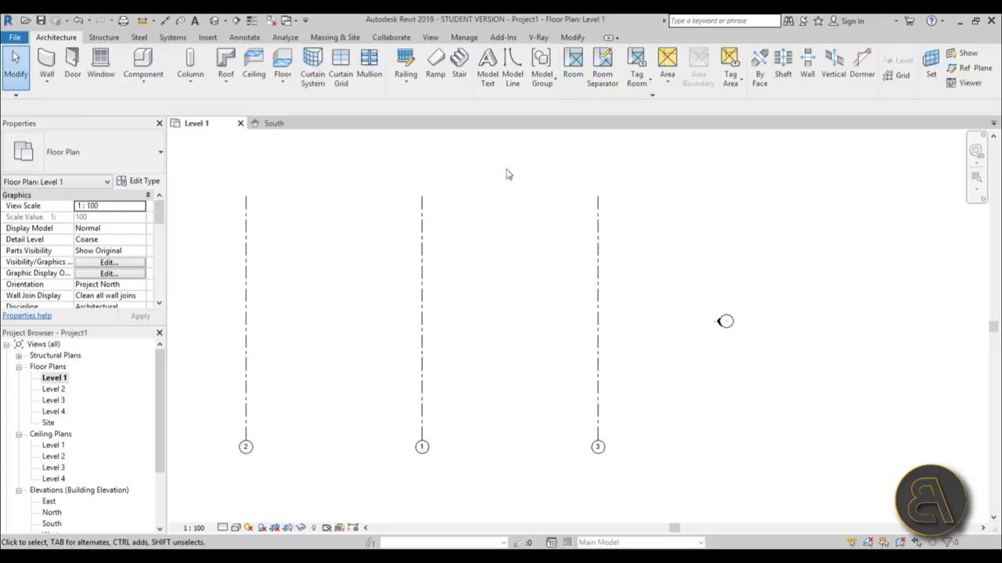
{"action": "left_click", "coordinate": [423, 300]}
{"action": "key", "text": "c"}
{"action": "key", "text": "s"}
{"action": "left_click", "coordinate": [638, 312]}
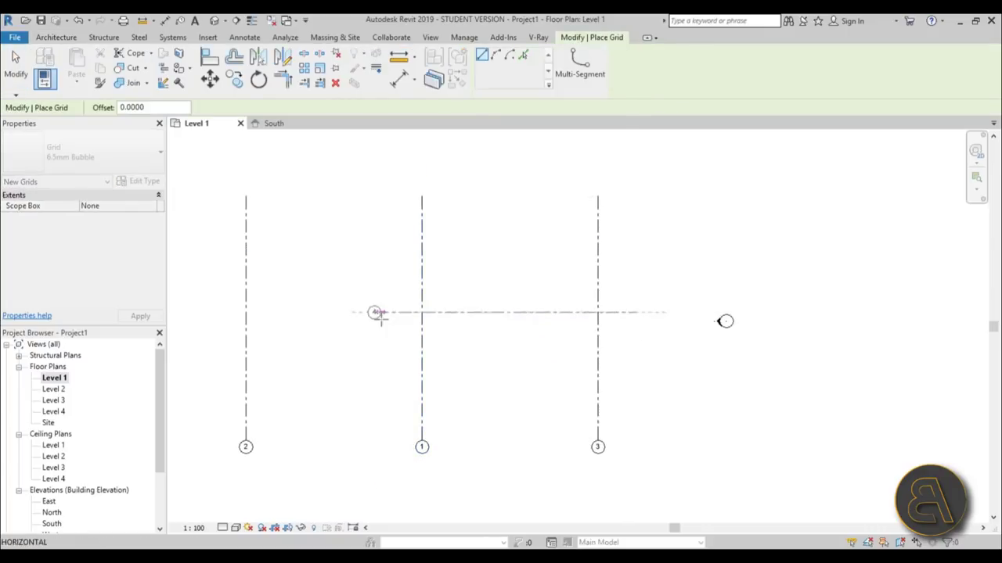
{"action": "scroll", "coordinate": [379, 315], "scroll_direction": "down", "scroll_amount": 3}
{"action": "key", "text": "Escape"}
{"action": "key", "text": "Escape"}
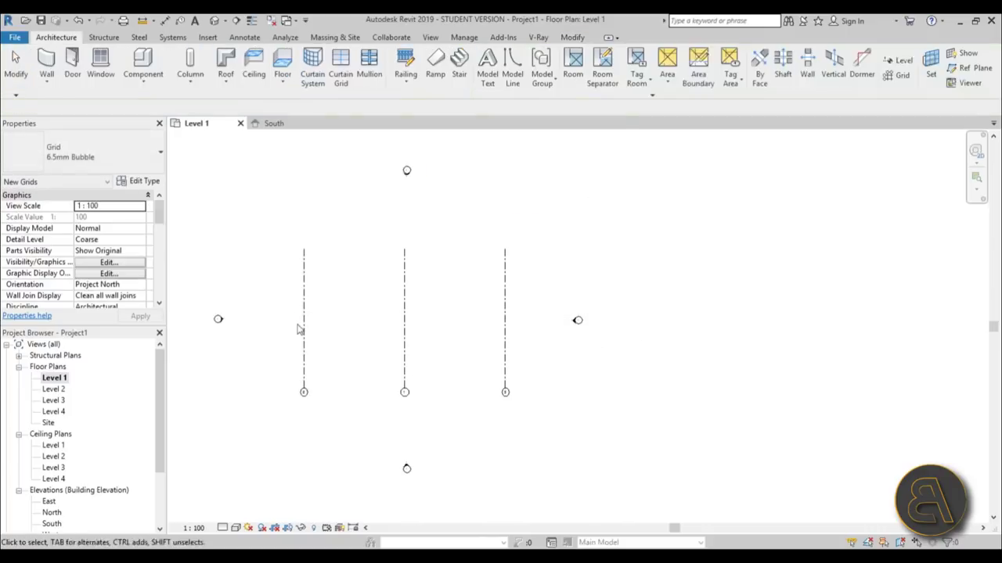
- Draw a horizontal grid line across the three vertical grids, spanning between the West and East elevation markers
{"action": "left_click", "coordinate": [304, 335]}
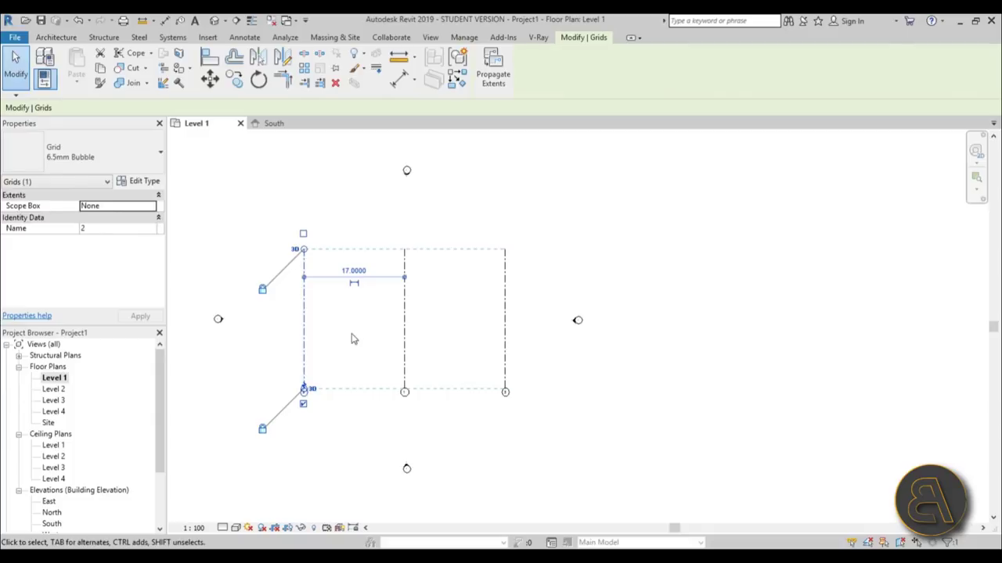
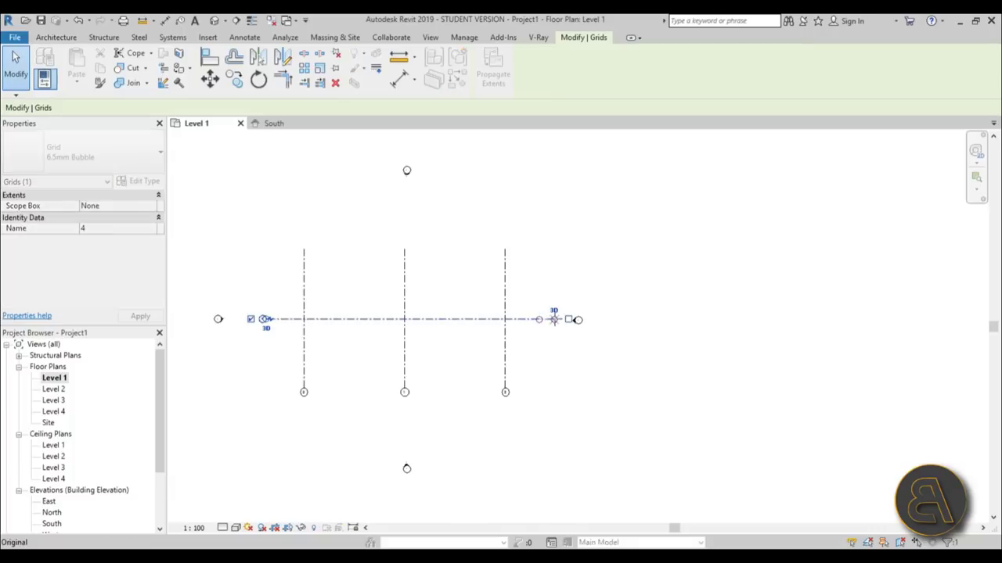
{"action": "key", "text": "Escape"}
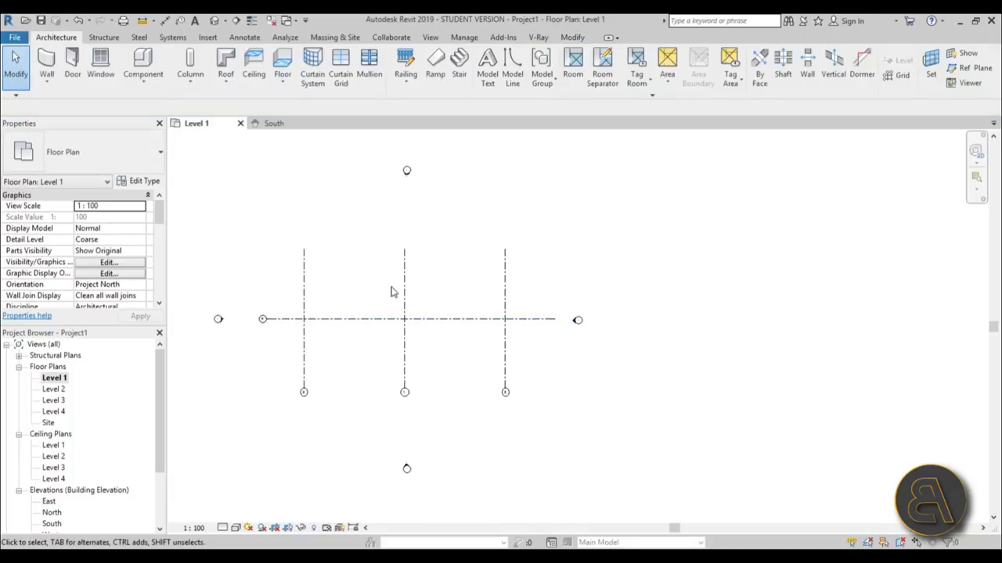
{"action": "left_click", "coordinate": [404, 291]}
{"action": "key", "text": "Escape"}
- Draw a semicircular arc grid of 17 m radius above the horizontal grid, from its intersection with grid 2 to grid 3
{"action": "left_click", "coordinate": [900, 76]}
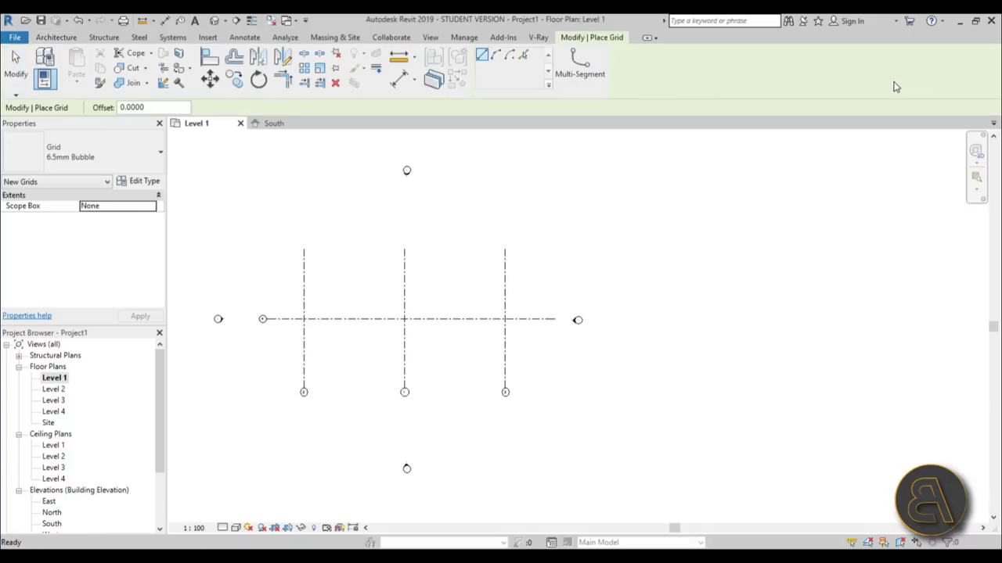
{"action": "left_click", "coordinate": [498, 60]}
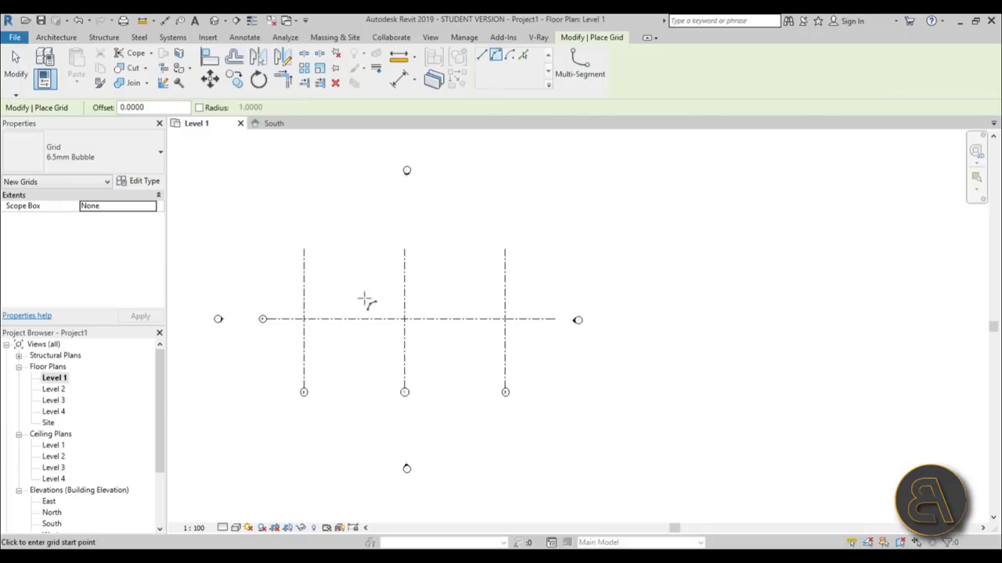
{"action": "left_click", "coordinate": [304, 319]}
{"action": "left_click", "coordinate": [505, 319]}
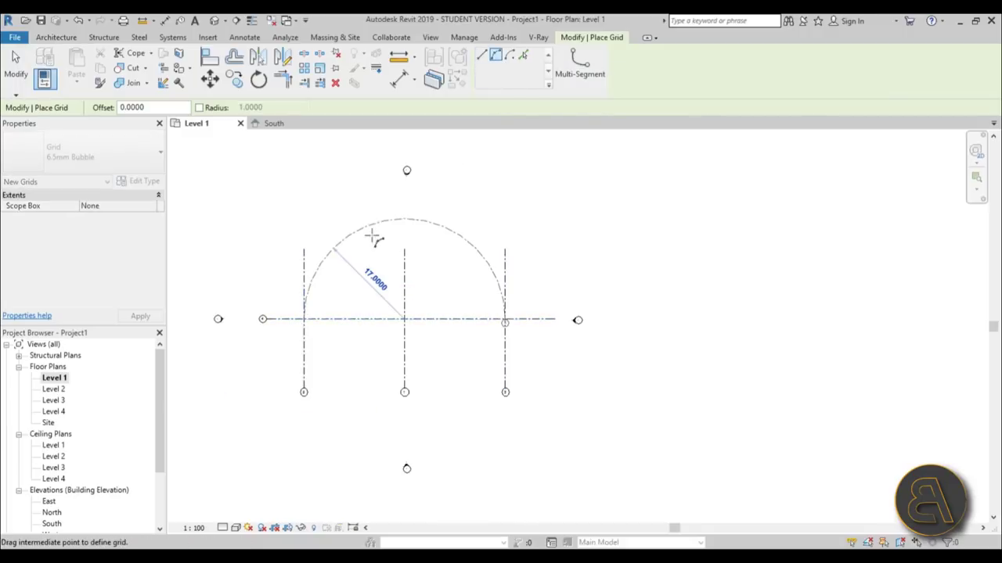
{"action": "left_click", "coordinate": [389, 222]}
{"action": "key", "text": "Escape"}
{"action": "key", "text": "Escape"}
- Stretch both ends of the arc grid around the south side to form a nearly closed circle with a small gap near grid 1
{"action": "left_click", "coordinate": [504, 322]}
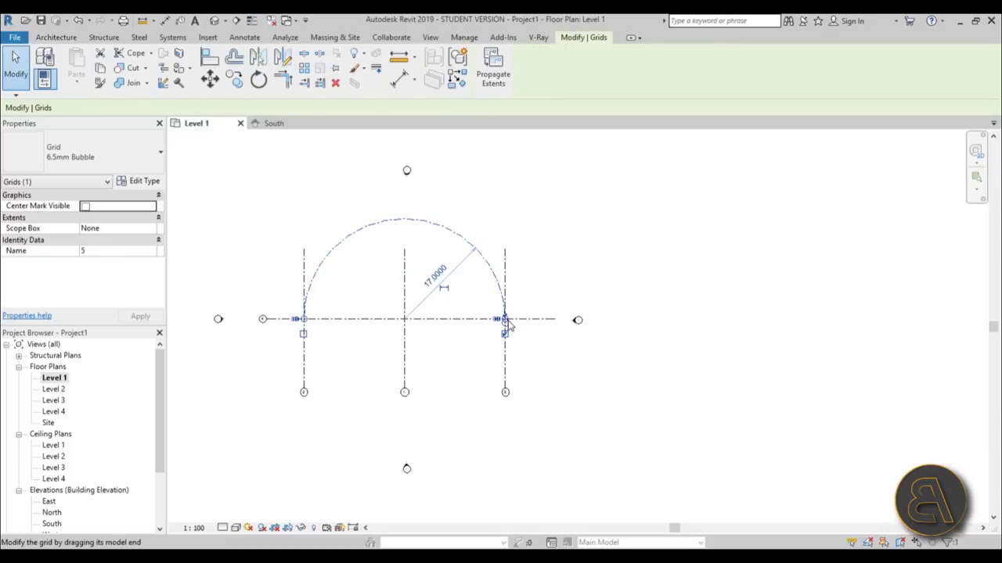
{"action": "left_click_drag", "start_coordinate": [505, 324], "coordinate": [501, 350]}
{"action": "left_click_drag", "start_coordinate": [442, 412], "coordinate": [380, 392]}
{"action": "scroll", "coordinate": [400, 436], "scroll_direction": "up", "scroll_amount": 3}
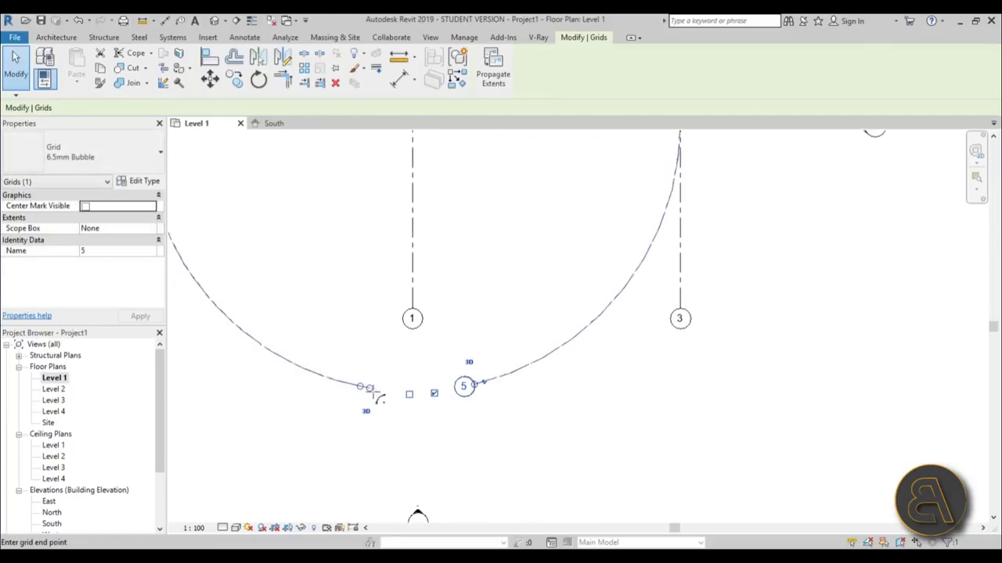
{"action": "left_click_drag", "start_coordinate": [475, 385], "coordinate": [450, 397]}
{"action": "left_click", "coordinate": [481, 410]}
{"action": "scroll", "coordinate": [480, 410], "scroll_direction": "down", "scroll_amount": 4}
{"action": "middle_click_drag", "start_coordinate": [468, 339], "coordinate": [443, 382]}
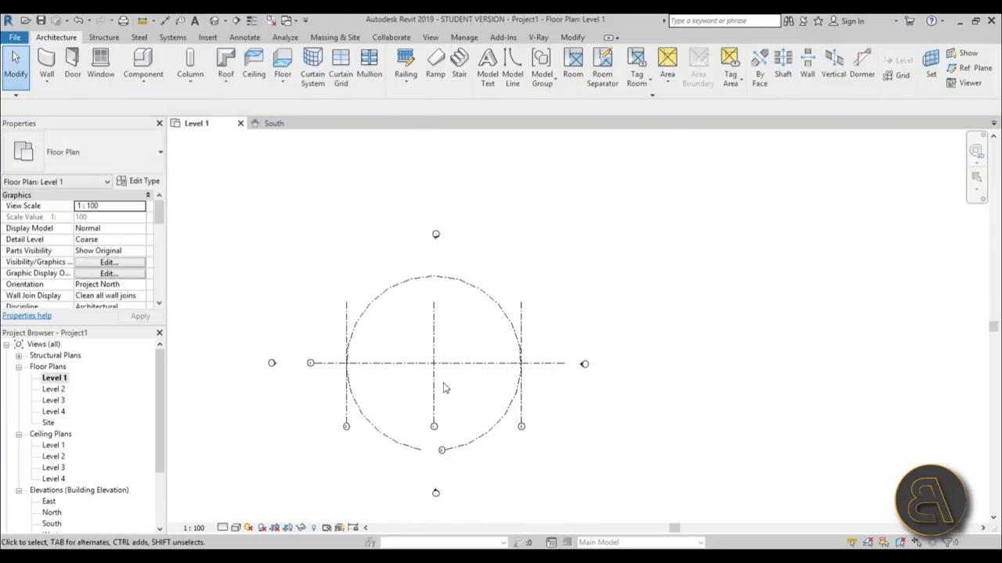
- Extend the bubble ends of the three vertical grids southward, past the circular grid and the South elevation marker
{"action": "scroll", "coordinate": [441, 295], "scroll_direction": "up", "scroll_amount": 2}
{"action": "scroll", "coordinate": [427, 172], "scroll_direction": "down", "scroll_amount": 2}
{"action": "left_click", "coordinate": [432, 172]}
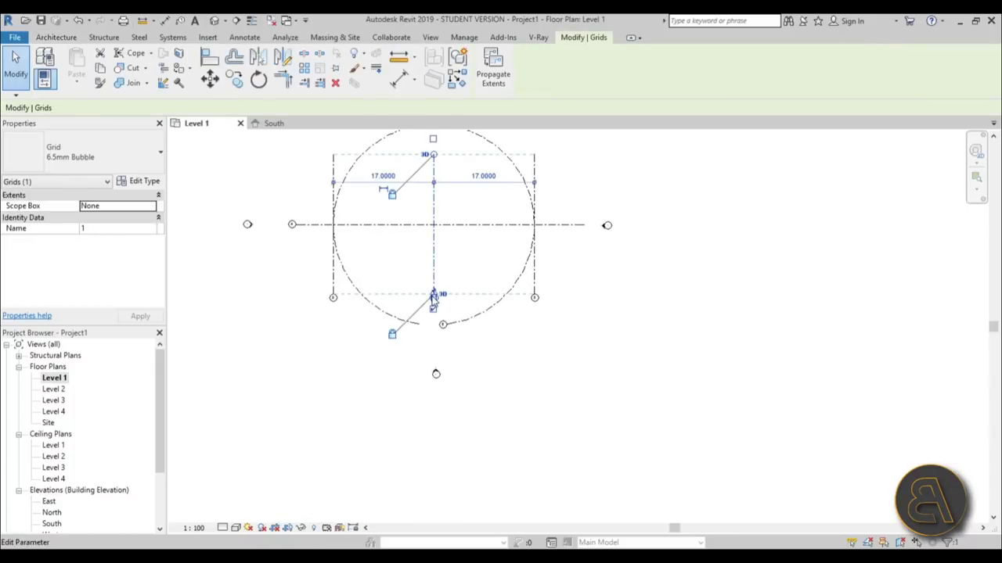
{"action": "scroll", "coordinate": [435, 296], "scroll_direction": "up", "scroll_amount": 5}
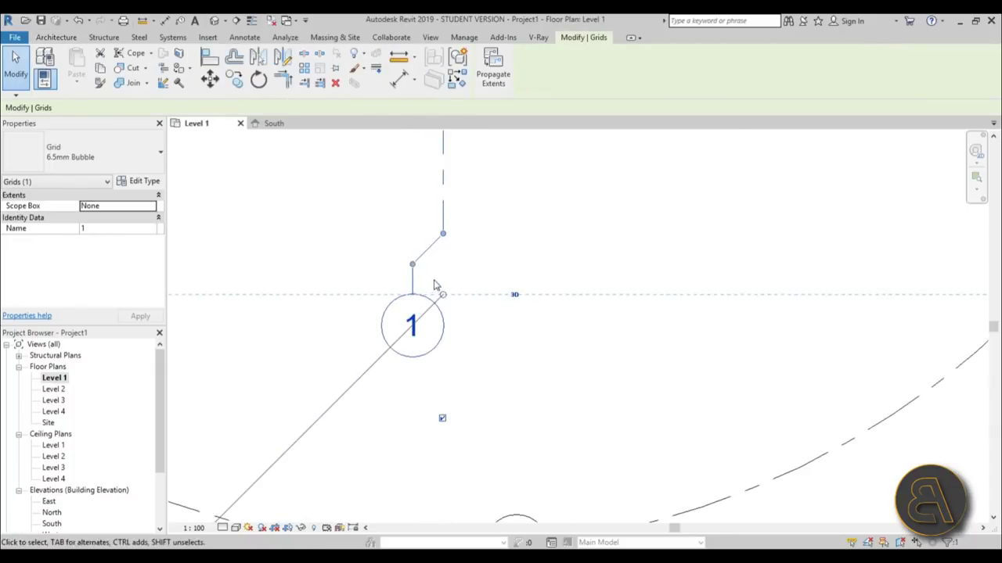
{"action": "left_click_drag", "start_coordinate": [413, 270], "coordinate": [458, 424]}
{"action": "scroll", "coordinate": [457, 313], "scroll_direction": "down", "scroll_amount": 5}
{"action": "scroll", "coordinate": [438, 252], "scroll_direction": "up", "scroll_amount": 3}
{"action": "left_click", "coordinate": [522, 326]}
{"action": "scroll", "coordinate": [522, 324], "scroll_direction": "down", "scroll_amount": 4}
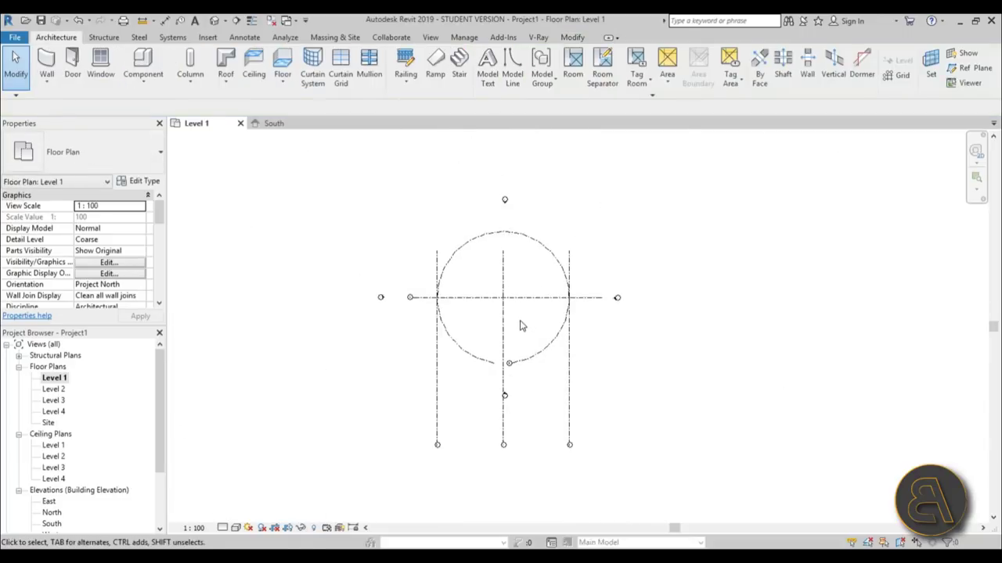
{"action": "middle_click_drag", "start_coordinate": [521, 324], "coordinate": [432, 323]}
{"action": "scroll", "coordinate": [438, 307], "scroll_direction": "up", "scroll_amount": 1}
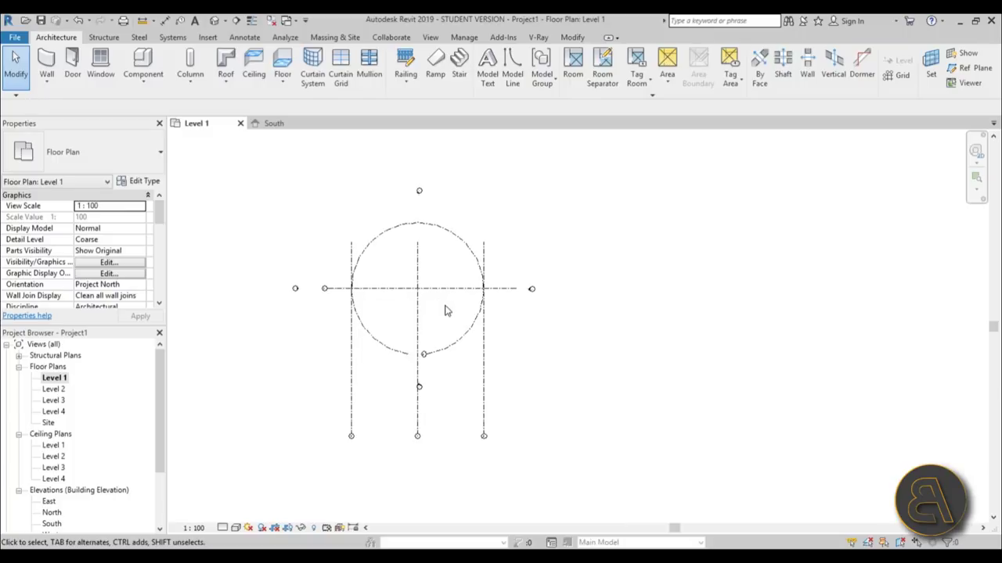
{"action": "scroll", "coordinate": [457, 308], "scroll_direction": "up", "scroll_amount": 1}
{"action": "left_click", "coordinate": [402, 325]}
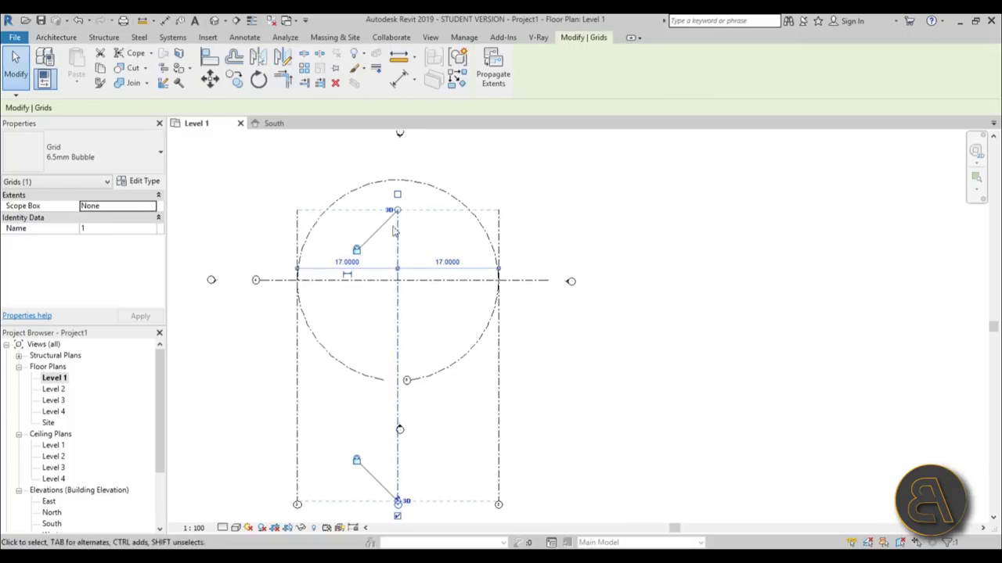
{"action": "scroll", "coordinate": [407, 332], "scroll_direction": "down", "scroll_amount": 1}
{"action": "left_click", "coordinate": [408, 326]}
{"action": "left_click", "coordinate": [403, 320]}
{"action": "left_click", "coordinate": [419, 320]}
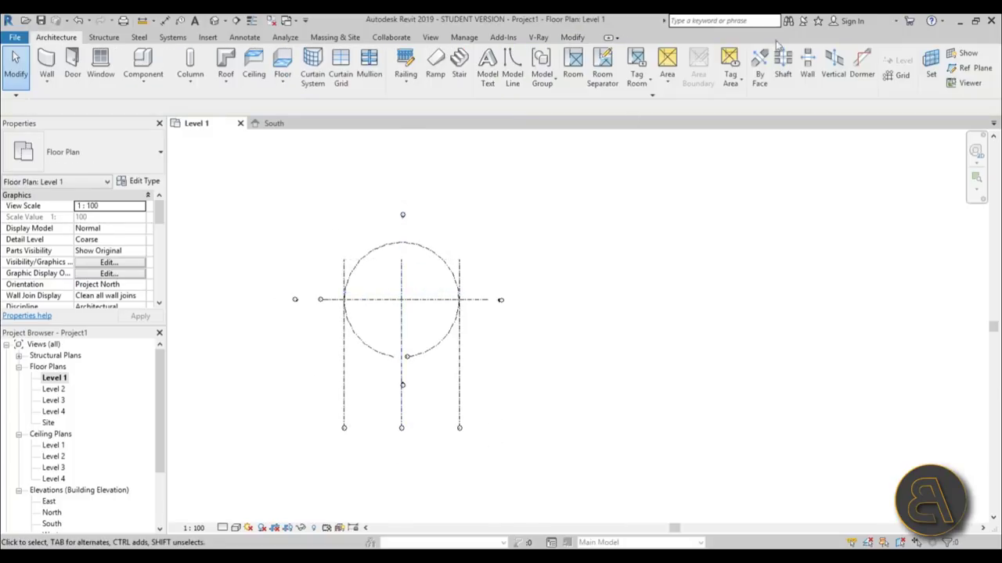
- Draw a diagonal grid from the circle's centre toward the northeast, at 30° to the horizontal grid and ending well outside the circle
{"action": "left_click", "coordinate": [902, 76]}
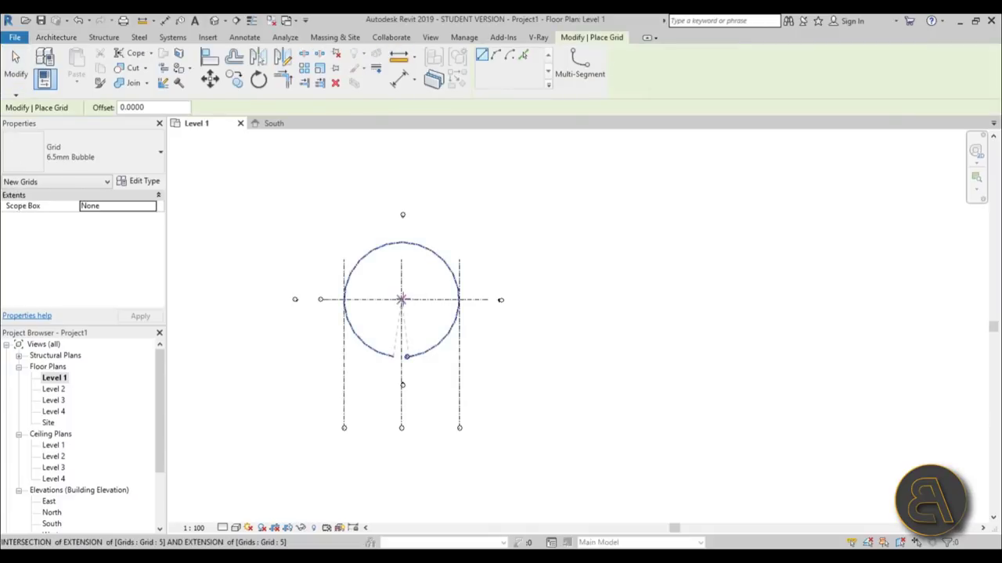
{"action": "left_click", "coordinate": [401, 299]}
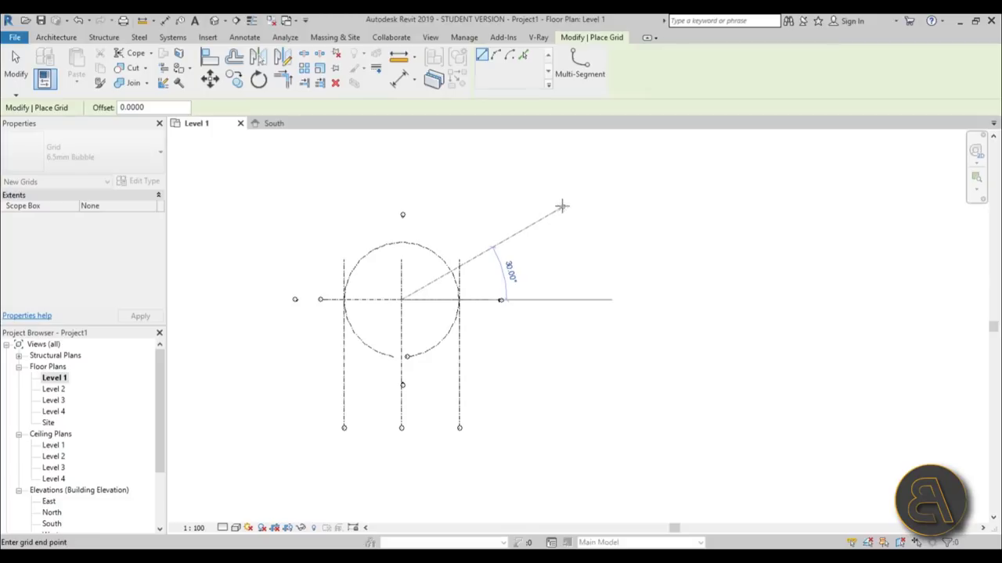
{"action": "left_click", "coordinate": [562, 207]}
{"action": "key", "text": "Escape"}
{"action": "key", "text": "Escape"}
- Shorten the diagonal grid by pulling its bubble end closer to the circle while keeping the 30° direction
{"action": "left_click", "coordinate": [564, 208]}
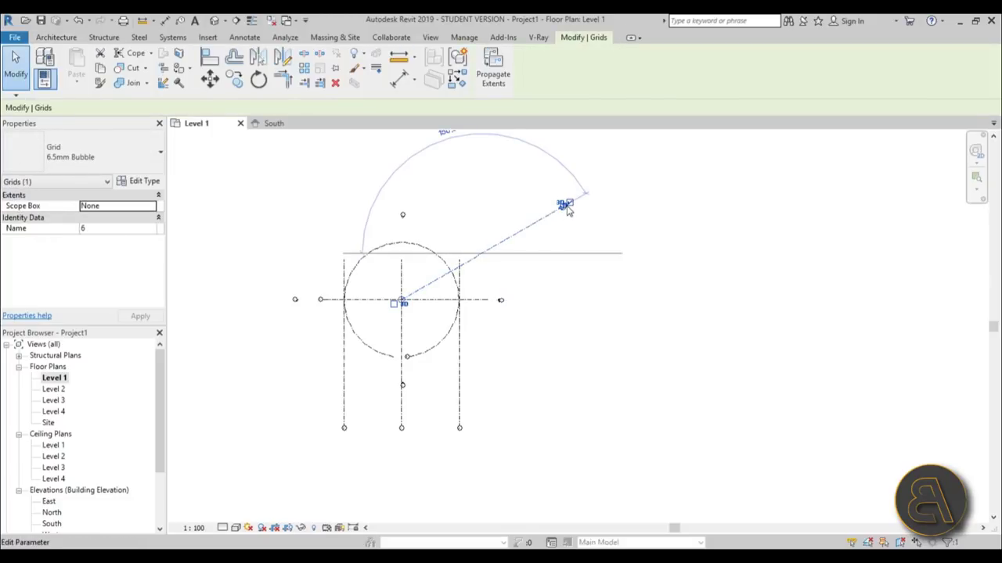
{"action": "scroll", "coordinate": [567, 212], "scroll_direction": "up", "scroll_amount": 5}
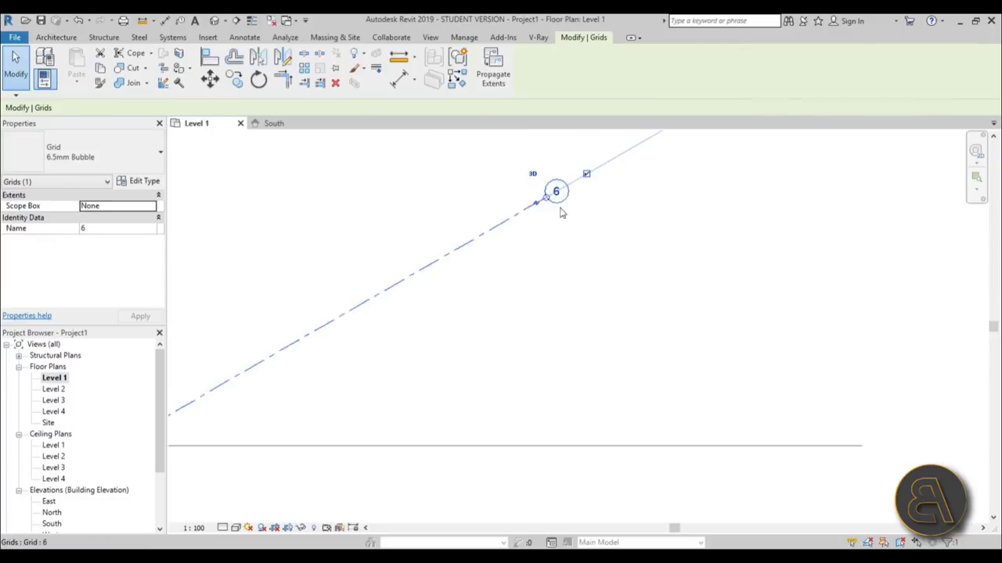
{"action": "left_click_drag", "start_coordinate": [546, 199], "coordinate": [435, 291]}
{"action": "scroll", "coordinate": [503, 234], "scroll_direction": "down", "scroll_amount": 4}
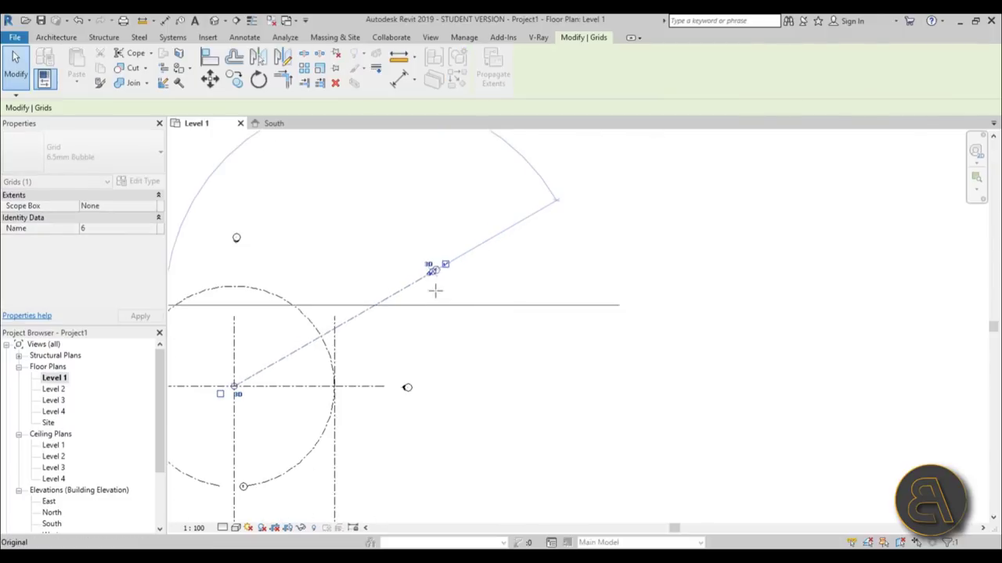
{"action": "left_click_drag", "start_coordinate": [405, 321], "coordinate": [405, 323]}
{"action": "middle_click_drag", "start_coordinate": [407, 326], "coordinate": [570, 272]}
{"action": "scroll", "coordinate": [543, 270], "scroll_direction": "up", "scroll_amount": 2}
{"action": "left_click", "coordinate": [540, 270]}
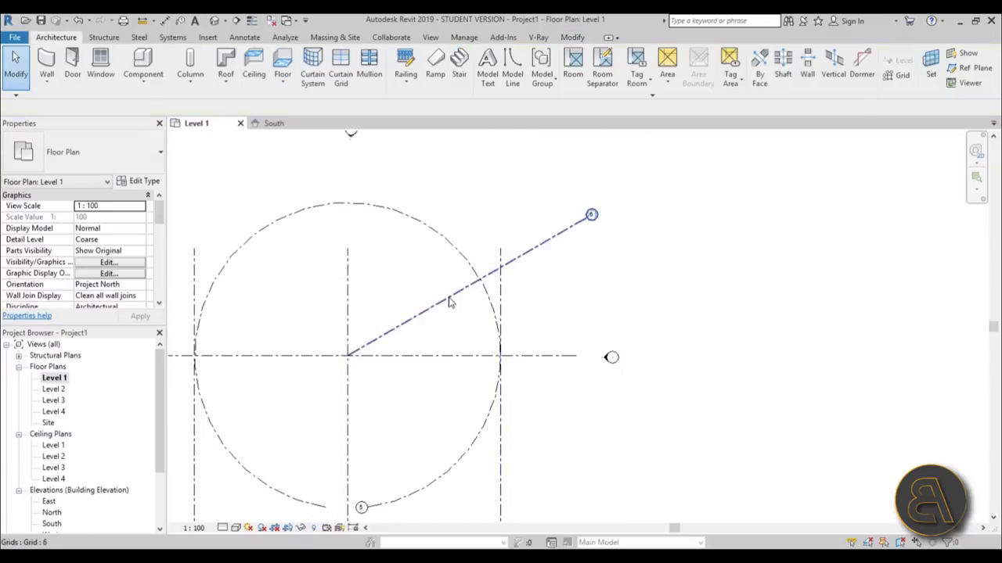
- Mirror a copy of the diagonal grid about the central vertical grid using Mirror - Pick Axis
{"action": "left_click", "coordinate": [447, 299]}
{"action": "key", "text": "m"}
{"action": "key", "text": "m"}
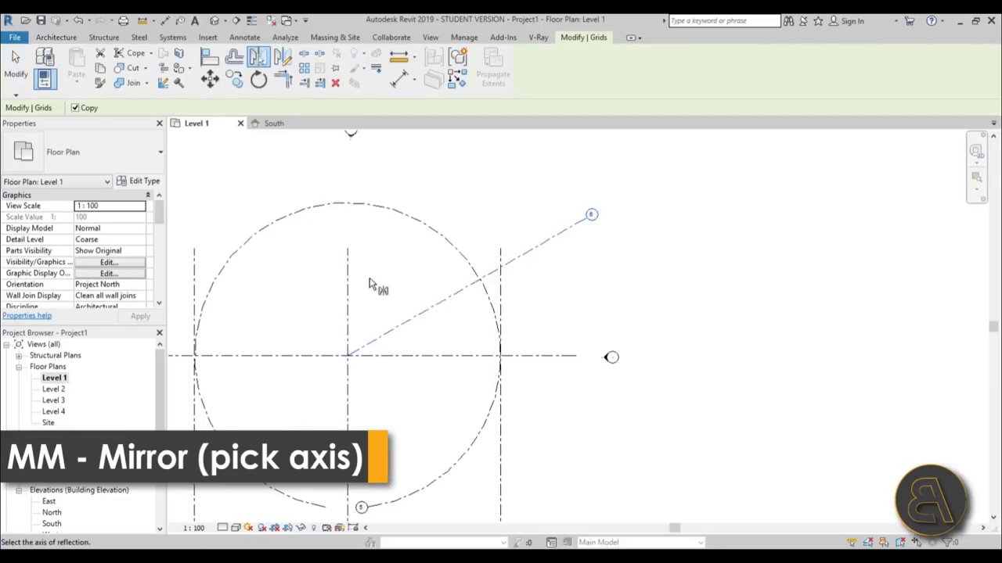
{"action": "left_click", "coordinate": [350, 299]}
{"action": "scroll", "coordinate": [447, 290], "scroll_direction": "down", "scroll_amount": 2}
{"action": "key", "text": "Escape"}
{"action": "scroll", "coordinate": [476, 268], "scroll_direction": "up", "scroll_amount": 2}
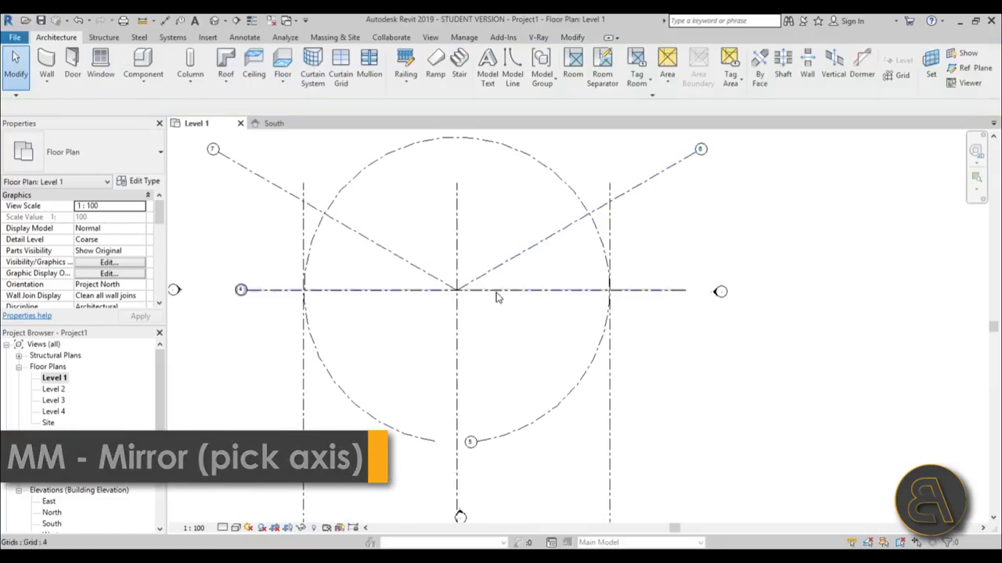
{"action": "scroll", "coordinate": [496, 290], "scroll_direction": "down", "scroll_amount": 2}
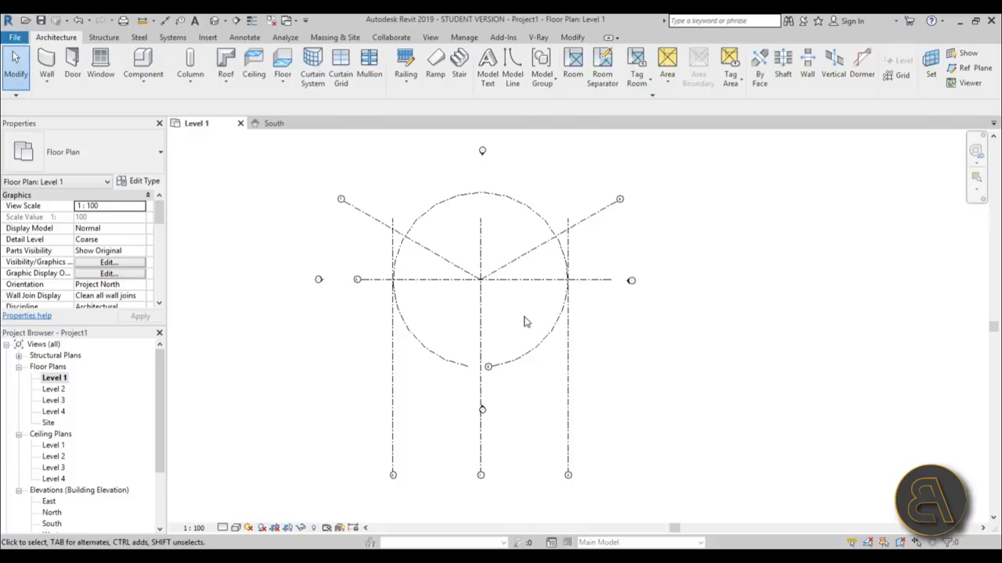
{"action": "middle_click_drag", "start_coordinate": [507, 336], "coordinate": [506, 330]}
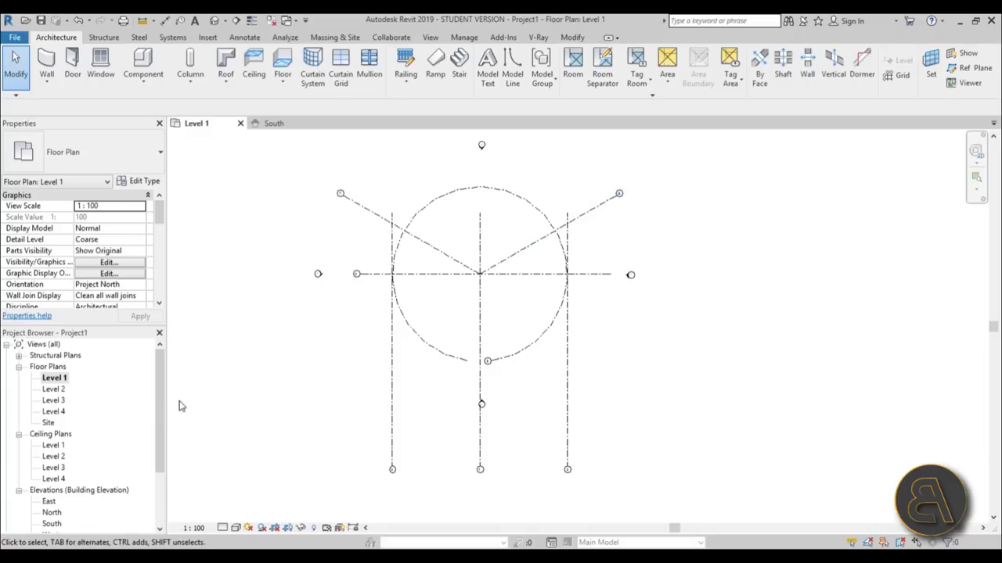
- Open the West elevation and set its view scale to 1:500
{"action": "scroll", "coordinate": [51, 438], "scroll_direction": "down", "scroll_amount": 2}
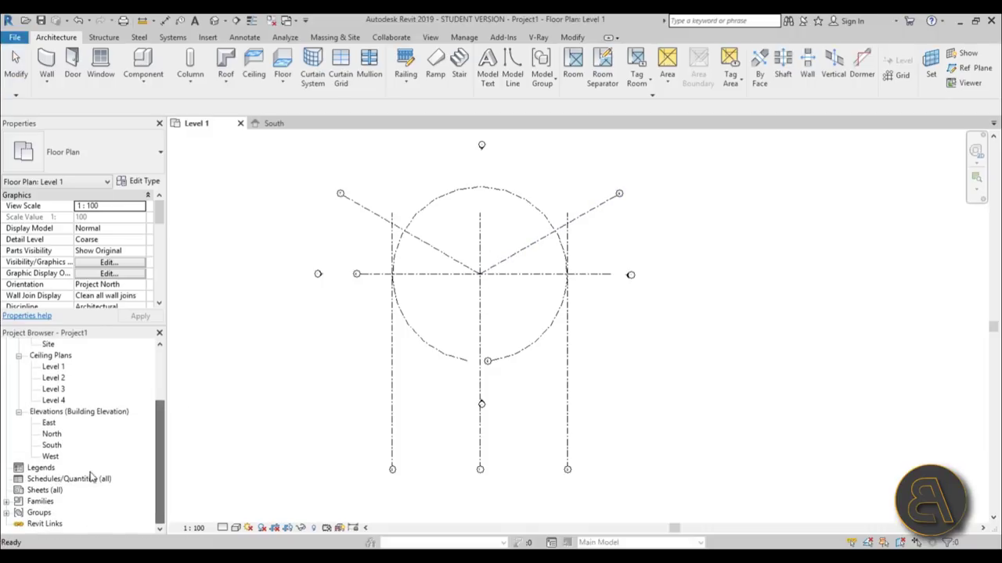
{"action": "double_click", "coordinate": [51, 456]}
{"action": "scroll", "coordinate": [522, 281], "scroll_direction": "down", "scroll_amount": 1}
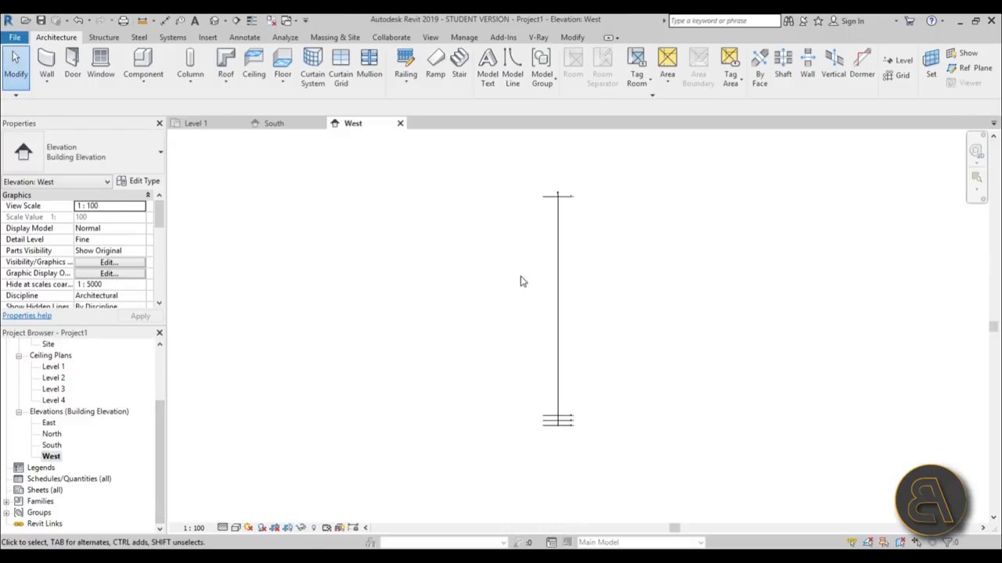
{"action": "middle_click_drag", "start_coordinate": [521, 282], "coordinate": [470, 271]}
{"action": "scroll", "coordinate": [524, 212], "scroll_direction": "up", "scroll_amount": 2}
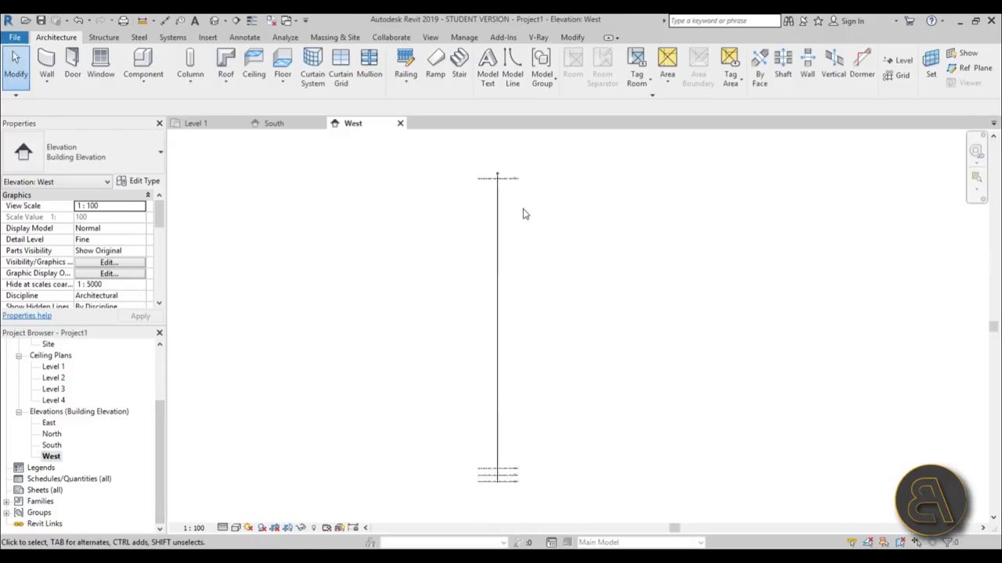
{"action": "left_click", "coordinate": [194, 528]}
{"action": "left_click", "coordinate": [217, 477]}
{"action": "scroll", "coordinate": [528, 275], "scroll_direction": "down", "scroll_amount": 3}
{"action": "middle_click_drag", "start_coordinate": [537, 391], "coordinate": [525, 353]}
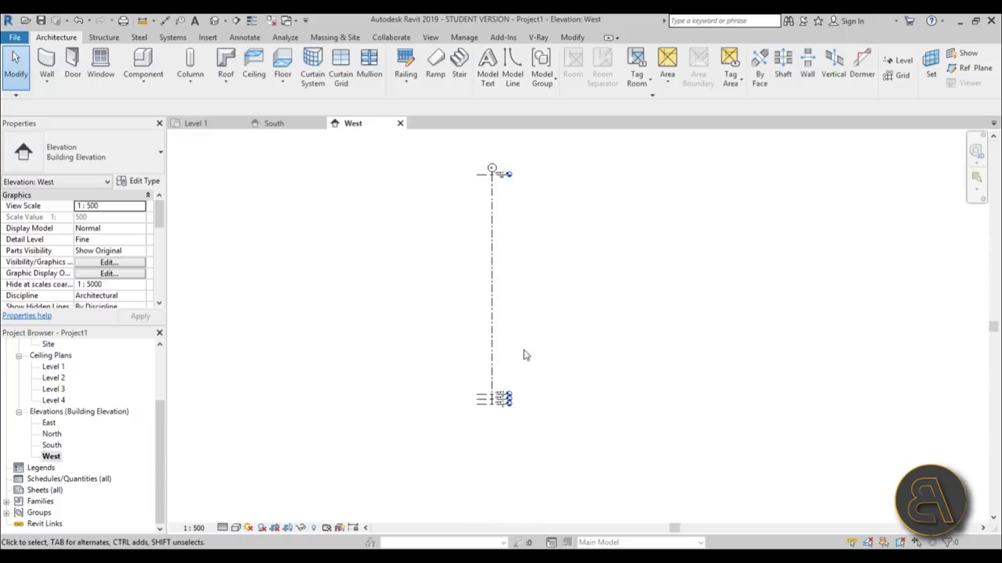
- Extend both ends of the aligned level lines in the West elevation well beyond the vertical grid
{"action": "scroll", "coordinate": [514, 377], "scroll_direction": "up", "scroll_amount": 3}
{"action": "left_click", "coordinate": [457, 406]}
{"action": "scroll", "coordinate": [448, 405], "scroll_direction": "up", "scroll_amount": 3}
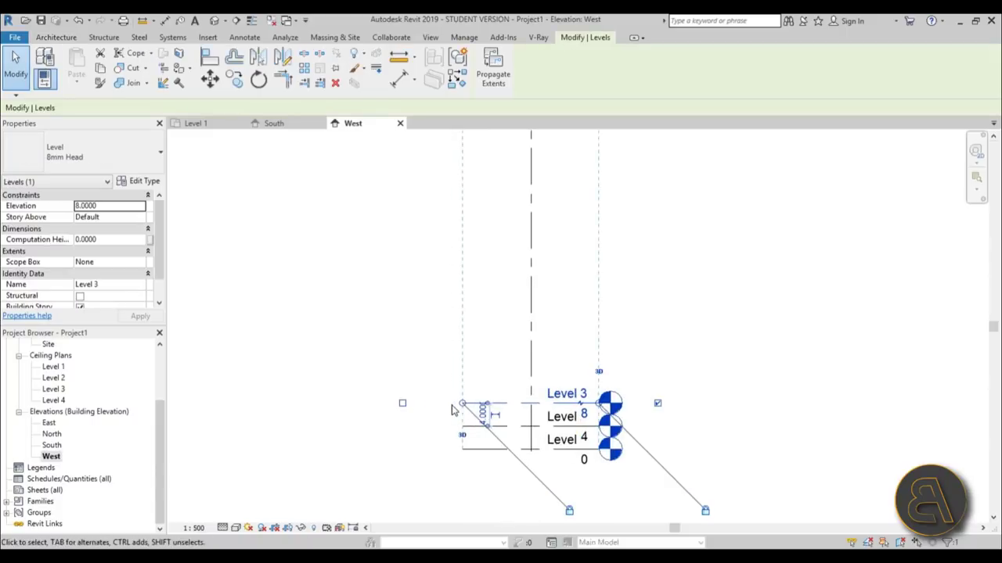
{"action": "left_click_drag", "start_coordinate": [462, 404], "coordinate": [238, 404]}
{"action": "left_click_drag", "start_coordinate": [599, 403], "coordinate": [923, 403]}
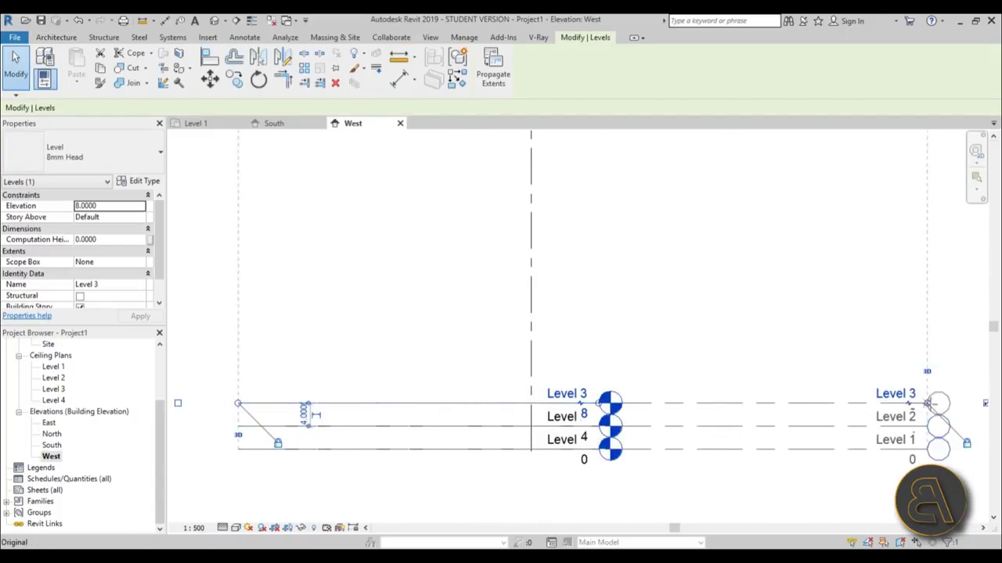
{"action": "scroll", "coordinate": [548, 399], "scroll_direction": "down", "scroll_amount": 4}
{"action": "left_click", "coordinate": [565, 342]}
{"action": "scroll", "coordinate": [435, 391], "scroll_direction": "down", "scroll_amount": 1}
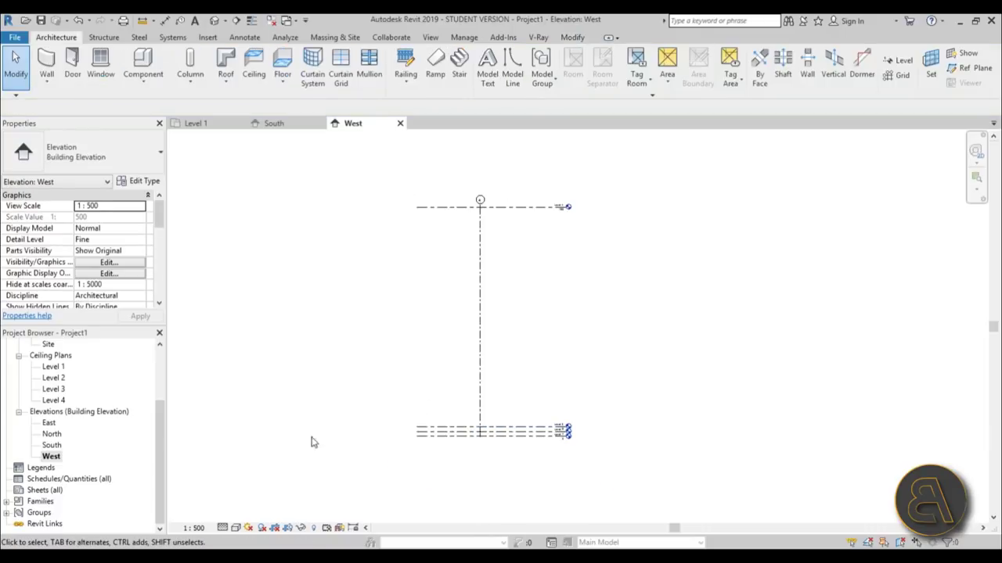
- Open the North and South elevations, and in South raise Level 3 to an elevation of 152.4 m at the tower's top saucer
{"action": "double_click", "coordinate": [52, 433]}
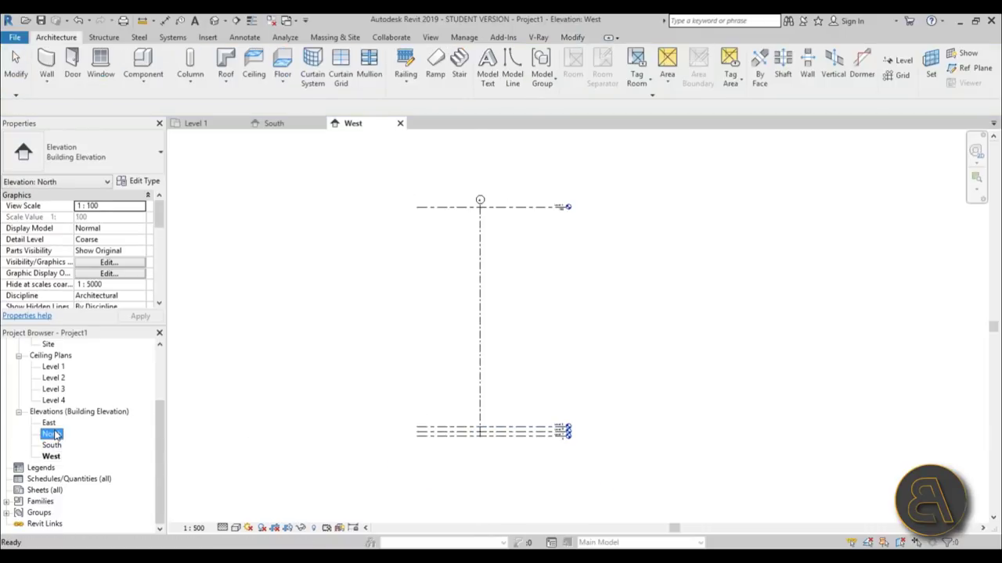
{"action": "double_click", "coordinate": [51, 446]}
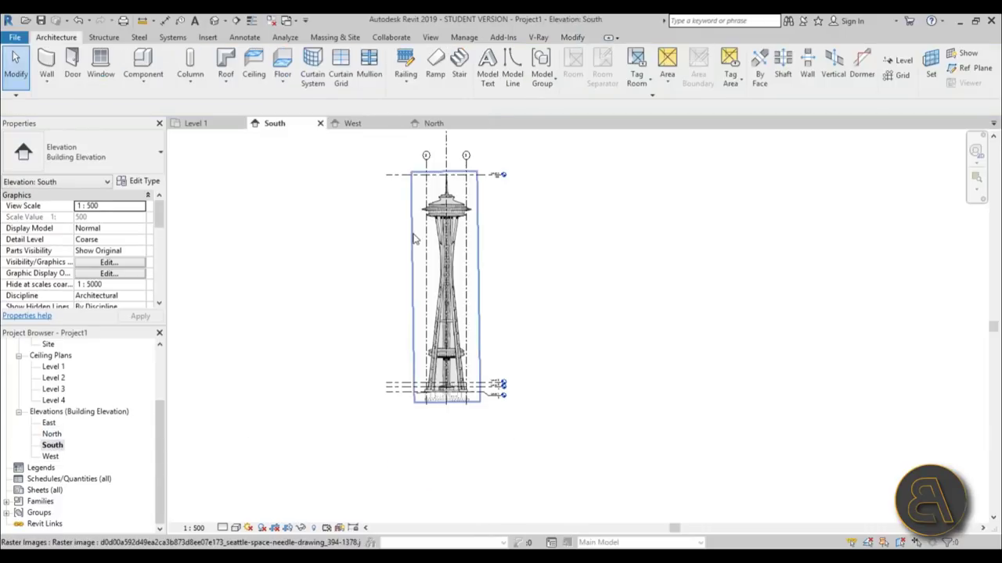
{"action": "scroll", "coordinate": [415, 239], "scroll_direction": "up", "scroll_amount": 2}
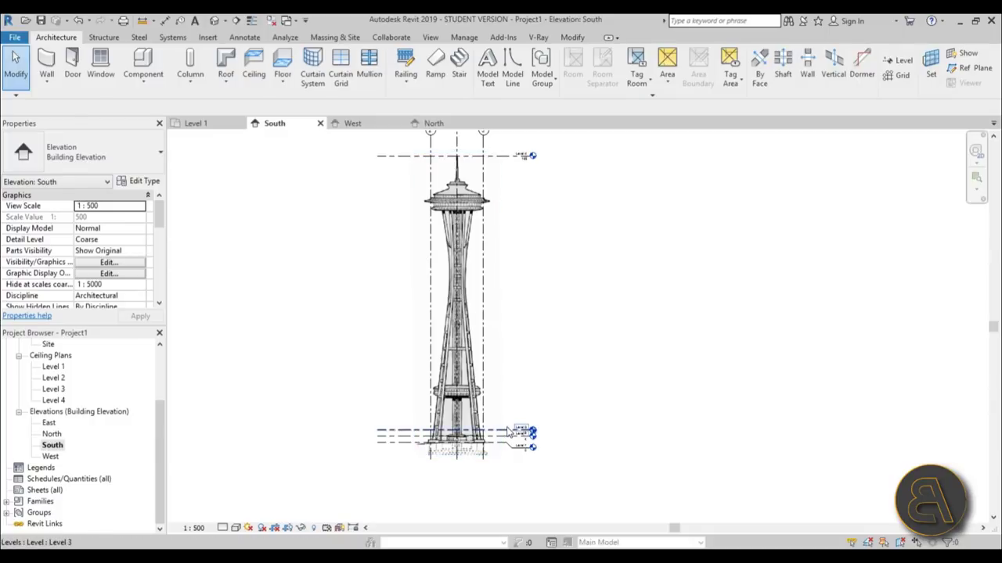
{"action": "left_click_drag", "start_coordinate": [505, 432], "coordinate": [506, 205]}
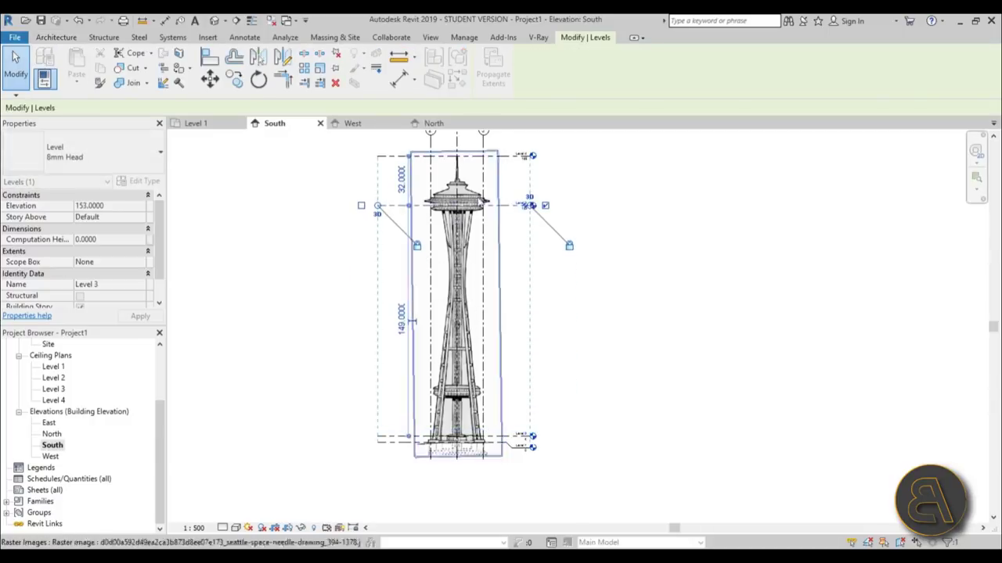
{"action": "scroll", "coordinate": [470, 196], "scroll_direction": "up", "scroll_amount": 5}
{"action": "key", "text": "Down"}
{"action": "key", "text": "Down"}
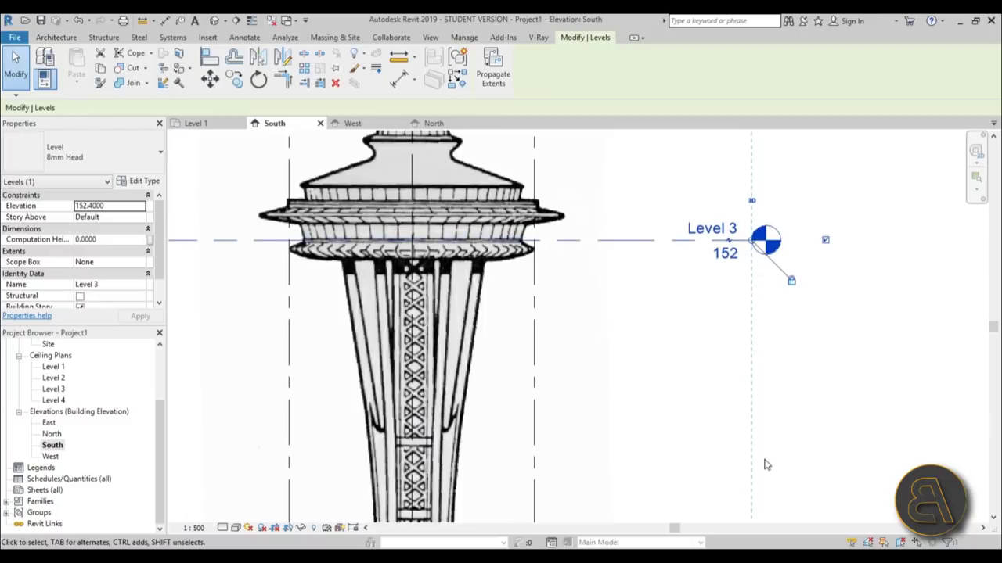
- Raise Level 2 in the South elevation to 29.9 m, at the lower ring platform of the reference image
{"action": "scroll", "coordinate": [501, 290], "scroll_direction": "down", "scroll_amount": 5}
{"action": "scroll", "coordinate": [474, 353], "scroll_direction": "up", "scroll_amount": 4}
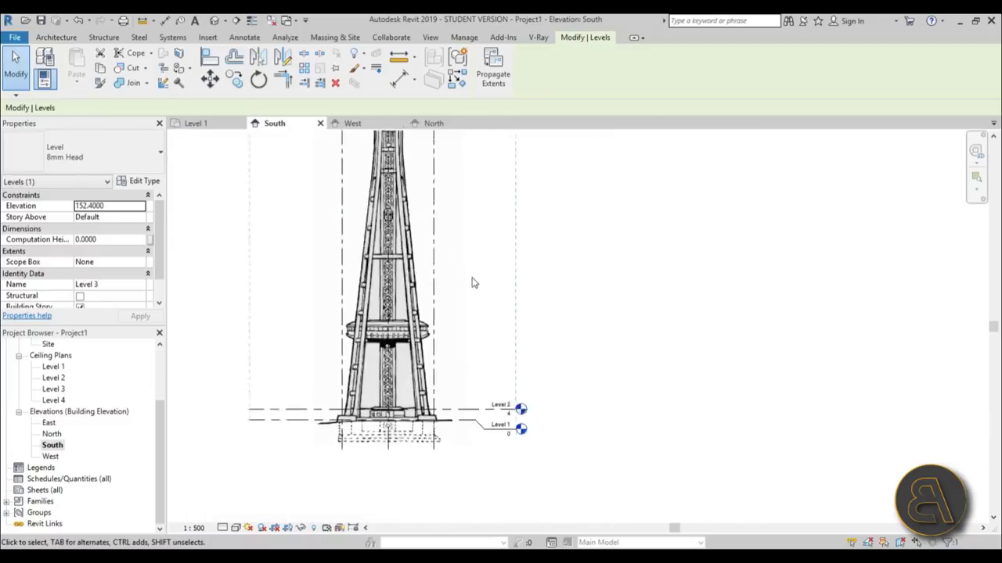
{"action": "left_click", "coordinate": [473, 431]}
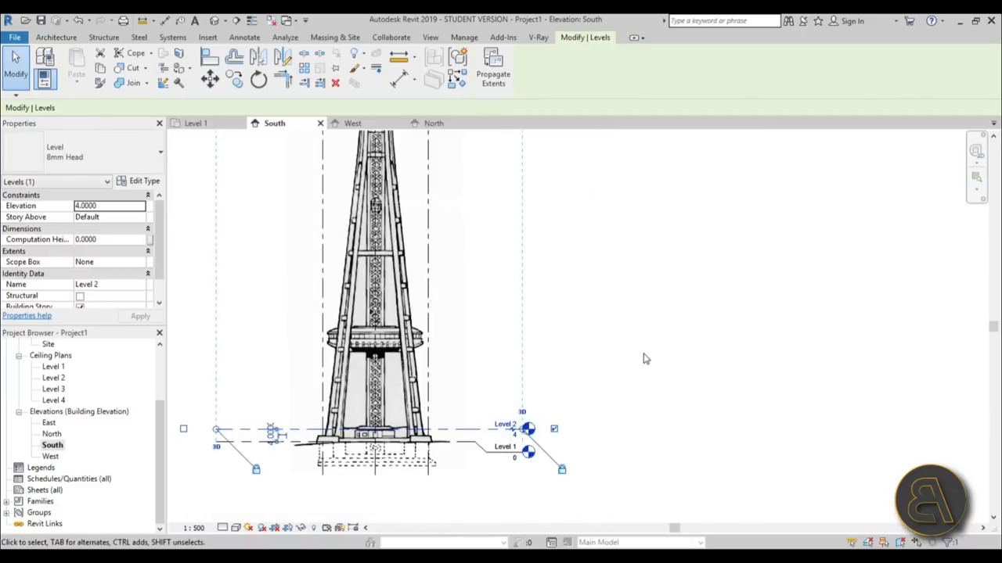
{"action": "key", "text": "Up"}
{"action": "key", "text": "Up"}
{"action": "key", "text": "Up"}
{"action": "key", "text": "Up"}
{"action": "key", "text": "Up"}
{"action": "key", "text": "Up"}
{"action": "key", "text": "Up"}
{"action": "key", "text": "Up"}
{"action": "key", "text": "Up"}
{"action": "key", "text": "Up"}
{"action": "key", "text": "Up"}
{"action": "key", "text": "Up"}
{"action": "key", "text": "Up"}
{"action": "key", "text": "Up"}
{"action": "key", "text": "Up"}
{"action": "key", "text": "Up"}
{"action": "key", "text": "Up"}
{"action": "key", "text": "Up"}
{"action": "key", "text": "Up"}
{"action": "key", "text": "Up"}
{"action": "key", "text": "Up"}
{"action": "key", "text": "Up"}
{"action": "key", "text": "Up"}
{"action": "key", "text": "Up"}
{"action": "key", "text": "Up"}
{"action": "key", "text": "Up"}
{"action": "key", "text": "Up"}
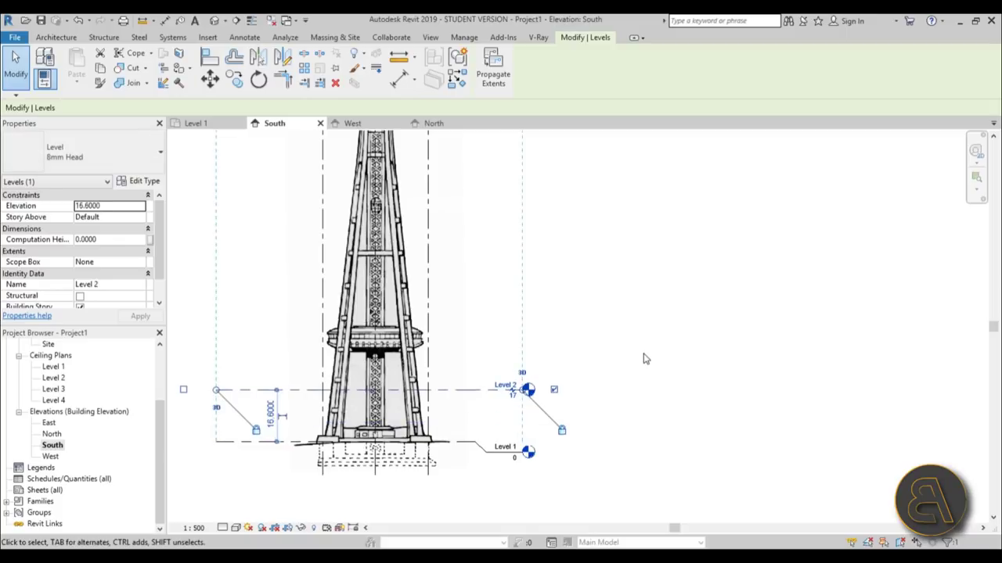
{"action": "key", "text": "Up"}
{"action": "key", "text": "Up"}
{"action": "key", "text": "Up"}
{"action": "key", "text": "Up"}
{"action": "key", "text": "Up"}
{"action": "key", "text": "Up"}
{"action": "key", "text": "Up"}
{"action": "key", "text": "Up"}
{"action": "key", "text": "Up"}
{"action": "key", "text": "Up"}
{"action": "key", "text": "Up"}
{"action": "key", "text": "Up"}
{"action": "key", "text": "Up"}
{"action": "key", "text": "Up"}
{"action": "key", "text": "Up"}
{"action": "key", "text": "Up"}
{"action": "key", "text": "Up"}
{"action": "key", "text": "Up"}
{"action": "key", "text": "Up"}
{"action": "key", "text": "Up"}
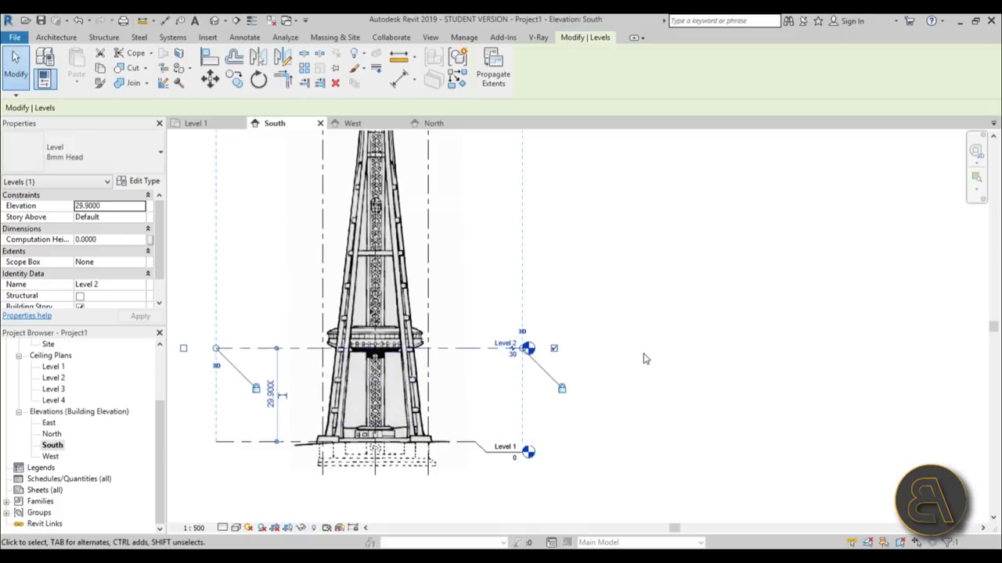
{"action": "scroll", "coordinate": [645, 359], "scroll_direction": "down", "scroll_amount": 5}
{"action": "key", "text": "Escape"}
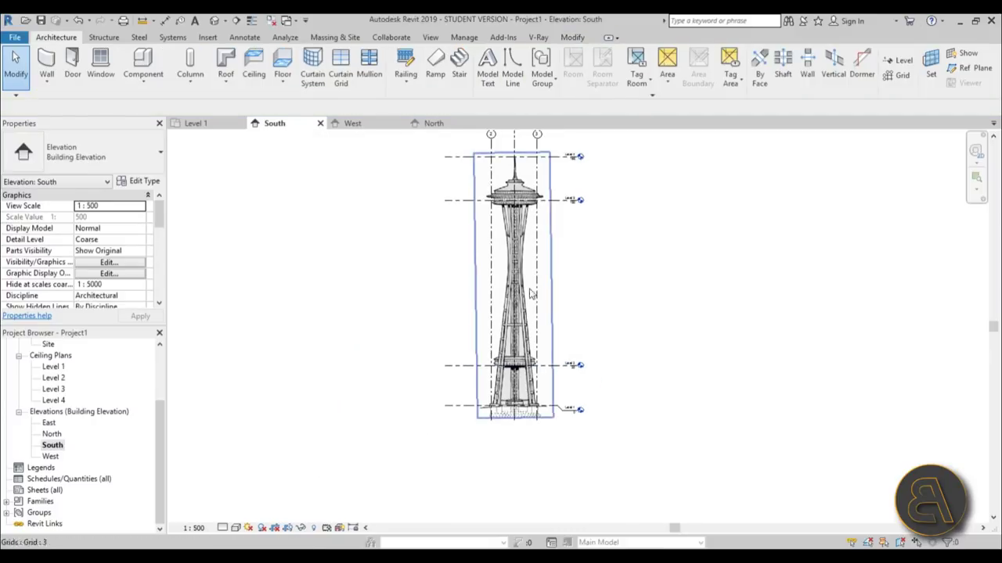
- Copy the Space Needle reference image in the South elevation to the clipboard
{"action": "middle_click_drag", "start_coordinate": [531, 294], "coordinate": [519, 318]}
{"action": "left_click", "coordinate": [502, 274]}
{"action": "left_click", "coordinate": [491, 275]}
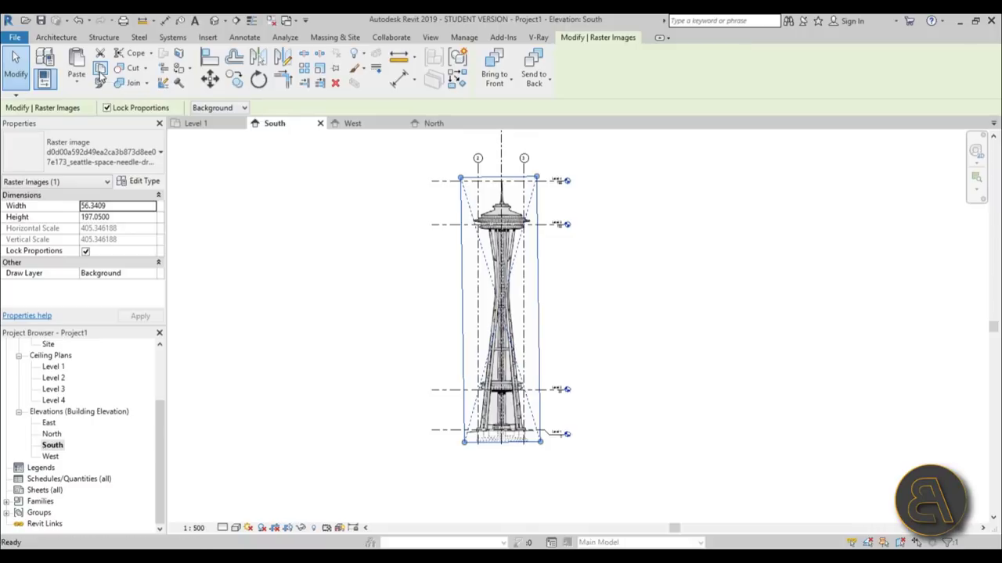
{"action": "left_click", "coordinate": [327, 352]}
- Paste the copied Space Needle image into the West elevation, centred on the vertical grid line
{"action": "double_click", "coordinate": [50, 456]}
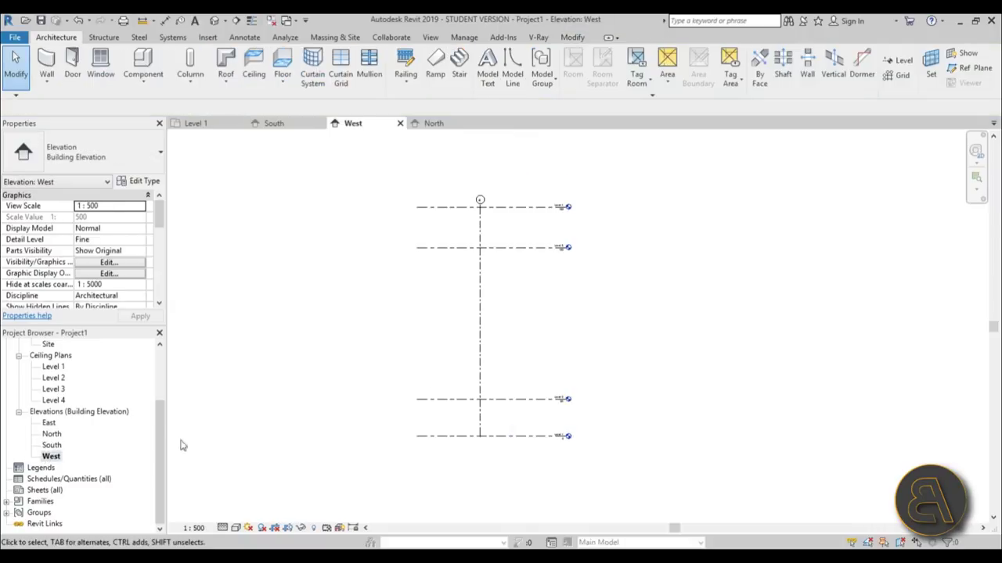
{"action": "left_click", "coordinate": [572, 37]}
{"action": "left_click", "coordinate": [76, 61]}
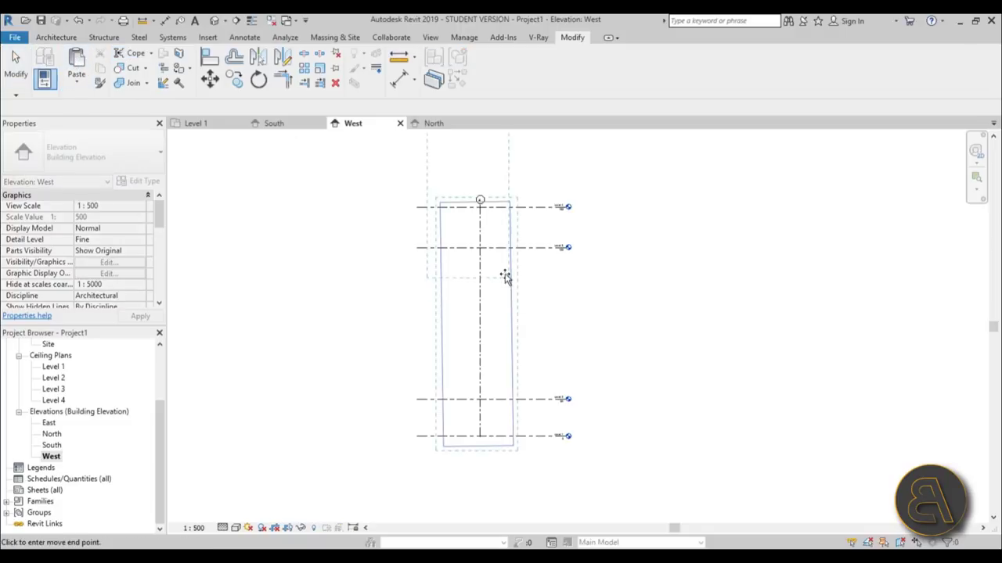
{"action": "left_click", "coordinate": [517, 450]}
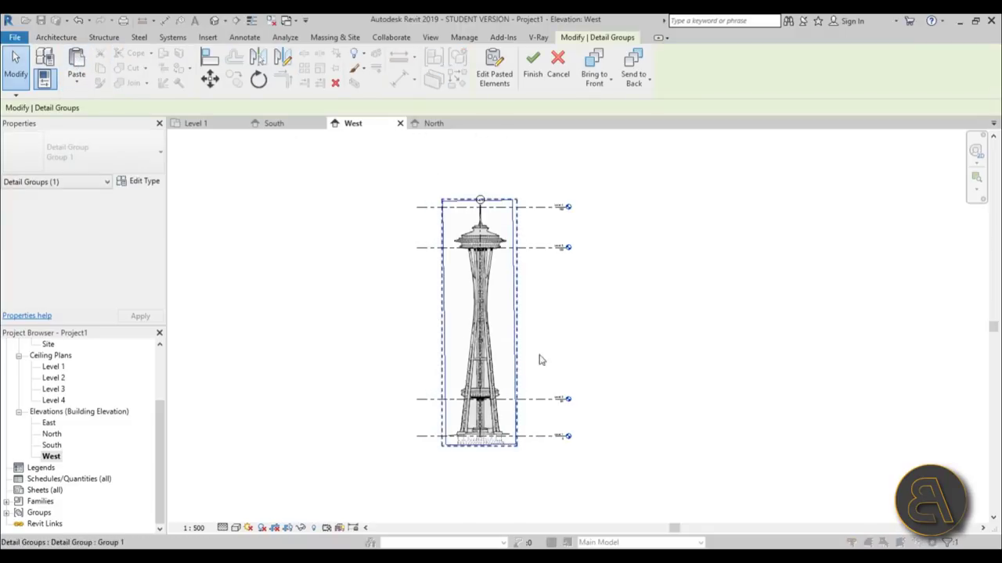
- Nudge the pasted image down in the West elevation until the tower's ground line sits on Level 1, and finish the paste
{"action": "scroll", "coordinate": [537, 357], "scroll_direction": "up", "scroll_amount": 5}
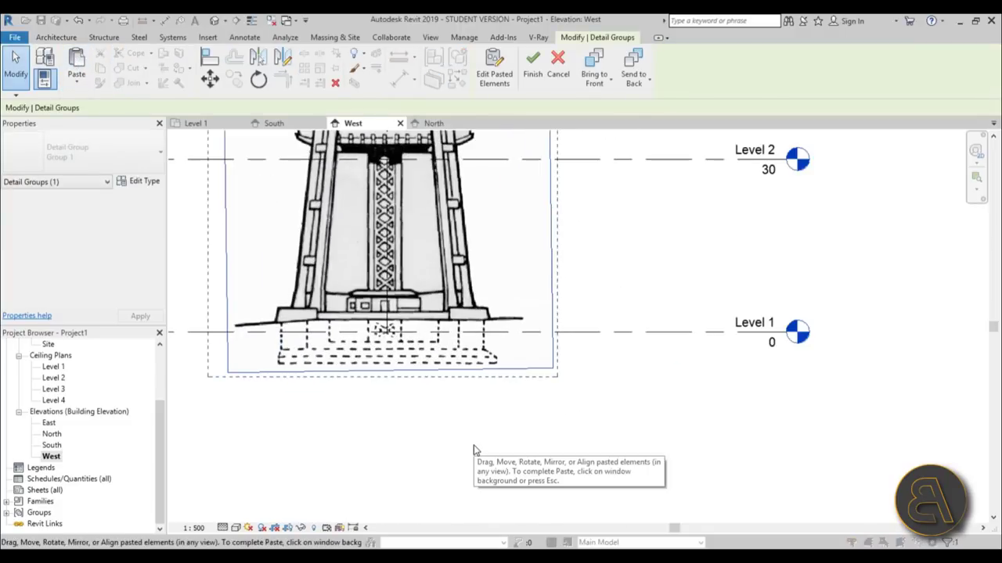
{"action": "key", "text": "Down"}
{"action": "key", "text": "Down"}
{"action": "key", "text": "Down"}
{"action": "key", "text": "Down"}
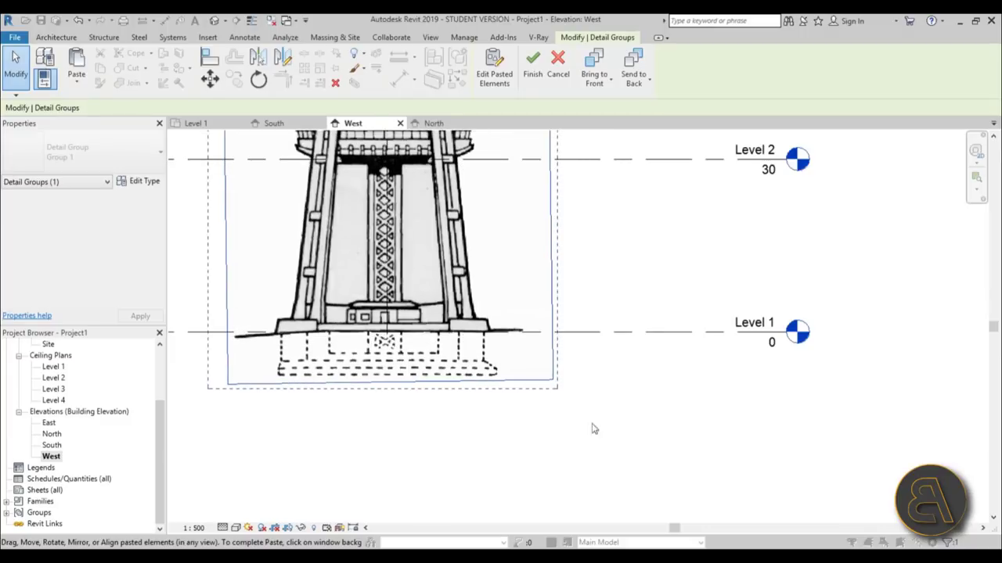
{"action": "scroll", "coordinate": [591, 427], "scroll_direction": "down", "scroll_amount": 5}
{"action": "middle_click_drag", "start_coordinate": [502, 176], "coordinate": [471, 466]}
{"action": "scroll", "coordinate": [471, 466], "scroll_direction": "down", "scroll_amount": 1}
{"action": "scroll", "coordinate": [479, 185], "scroll_direction": "up", "scroll_amount": 6}
{"action": "scroll", "coordinate": [454, 180], "scroll_direction": "up", "scroll_amount": 3}
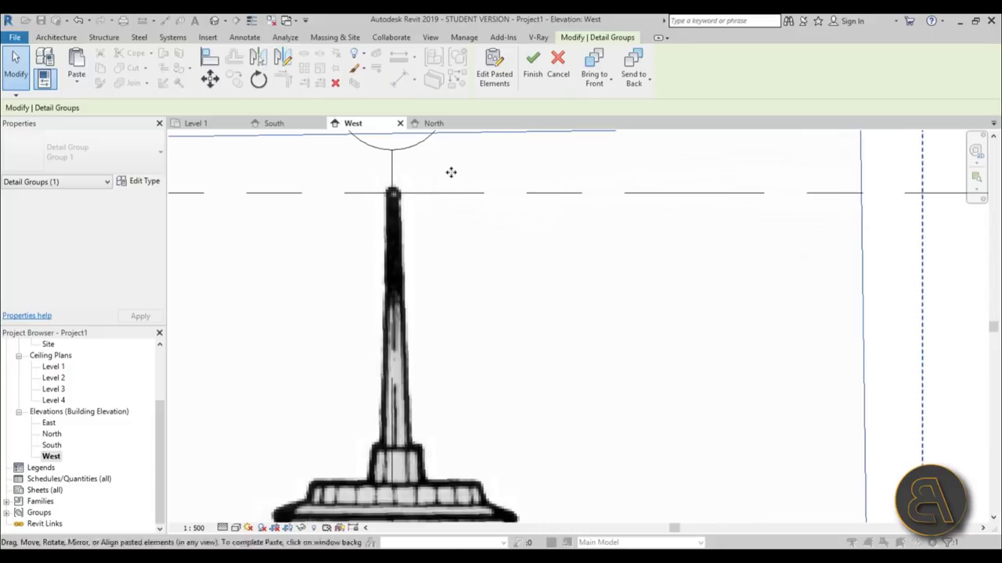
{"action": "scroll", "coordinate": [469, 195], "scroll_direction": "down", "scroll_amount": 4}
{"action": "scroll", "coordinate": [516, 259], "scroll_direction": "down", "scroll_amount": 4}
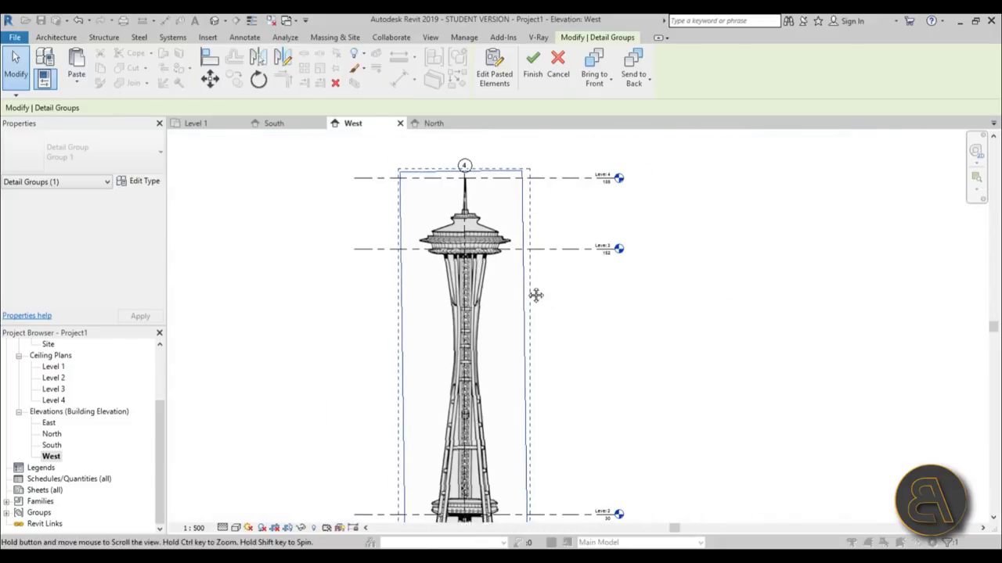
{"action": "left_click", "coordinate": [650, 368]}
{"action": "scroll", "coordinate": [538, 469], "scroll_direction": "up", "scroll_amount": 4}
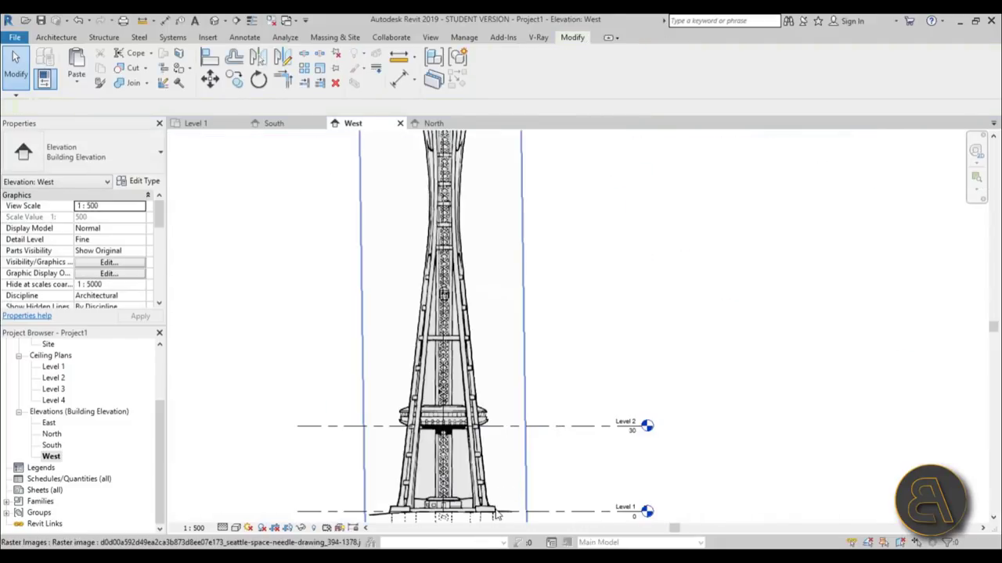
{"action": "scroll", "coordinate": [495, 235], "scroll_direction": "down", "scroll_amount": 3}
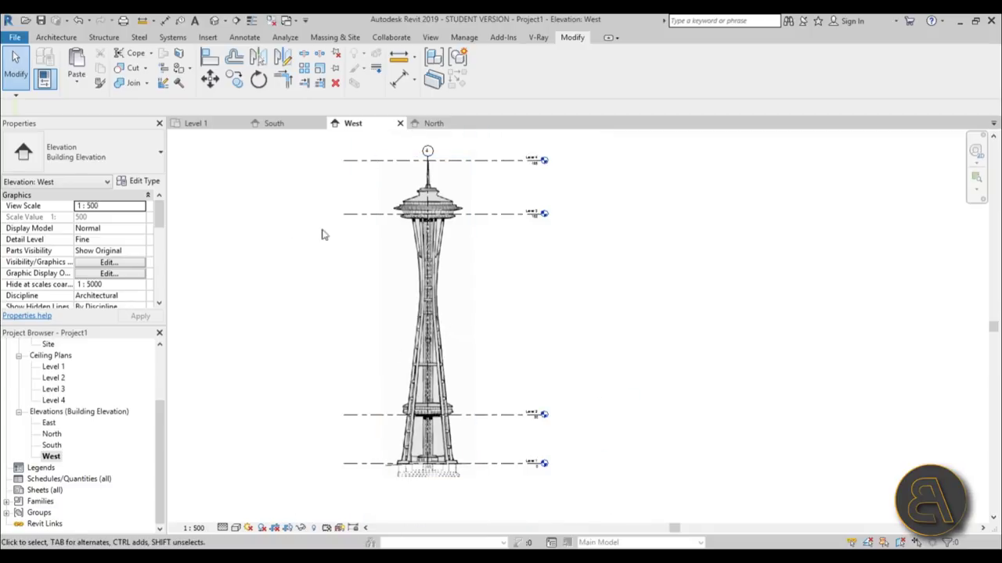
- Create an in-place model in the Generic Models category with the name Generic Models 1
{"action": "left_click", "coordinate": [56, 37]}
{"action": "left_click", "coordinate": [350, 38]}
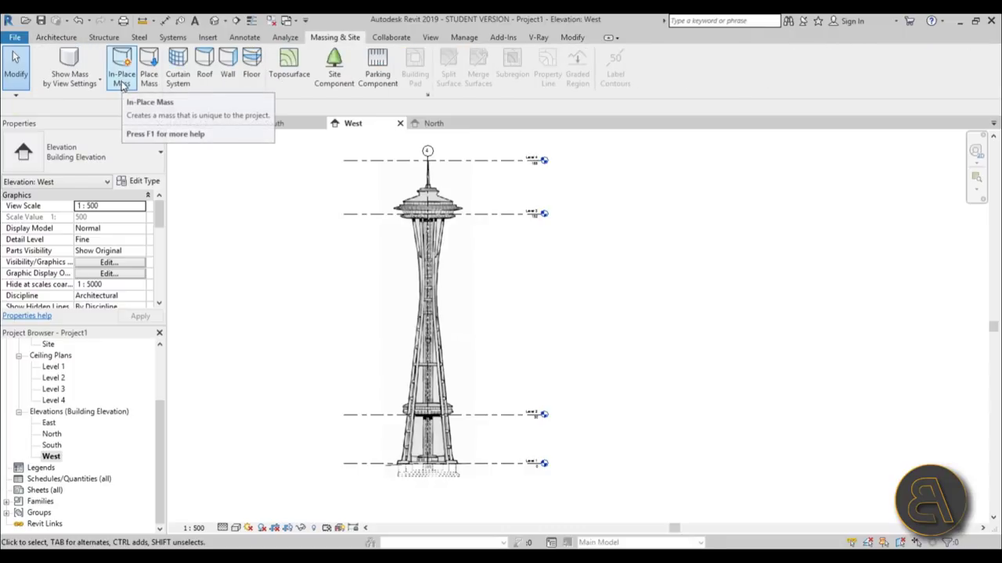
{"action": "left_click", "coordinate": [57, 37]}
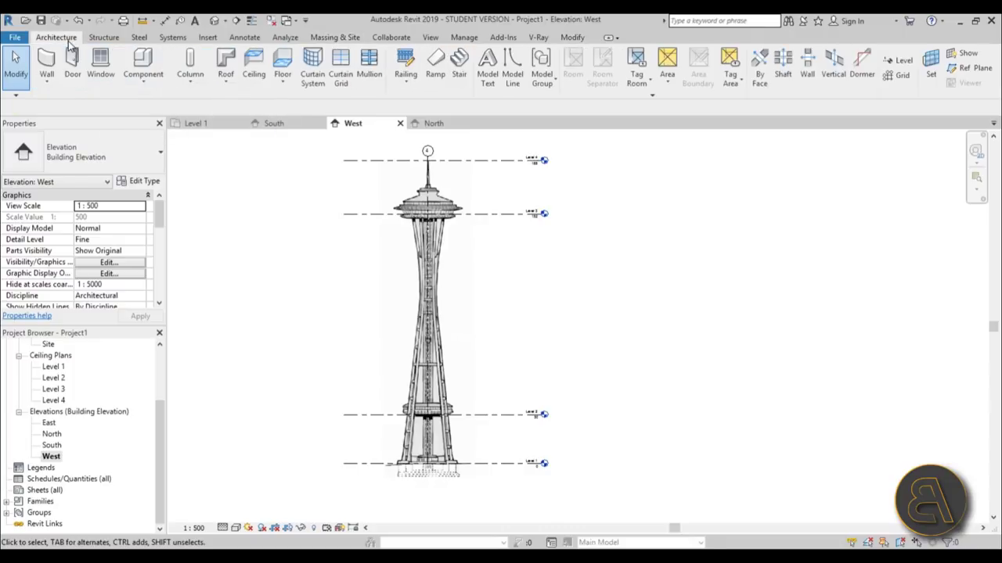
{"action": "left_click", "coordinate": [141, 88]}
{"action": "left_click", "coordinate": [153, 134]}
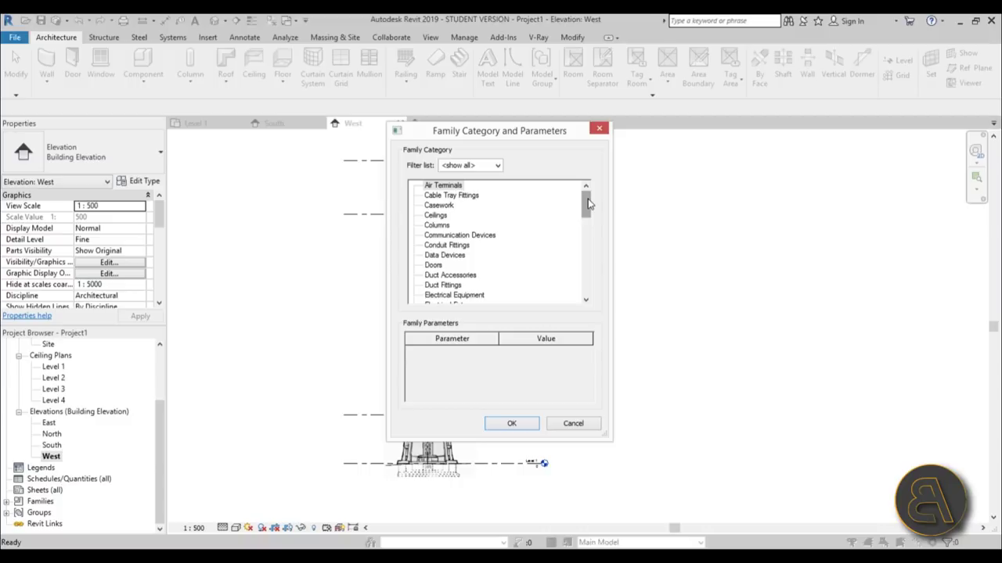
{"action": "left_click_drag", "start_coordinate": [589, 204], "coordinate": [588, 225]}
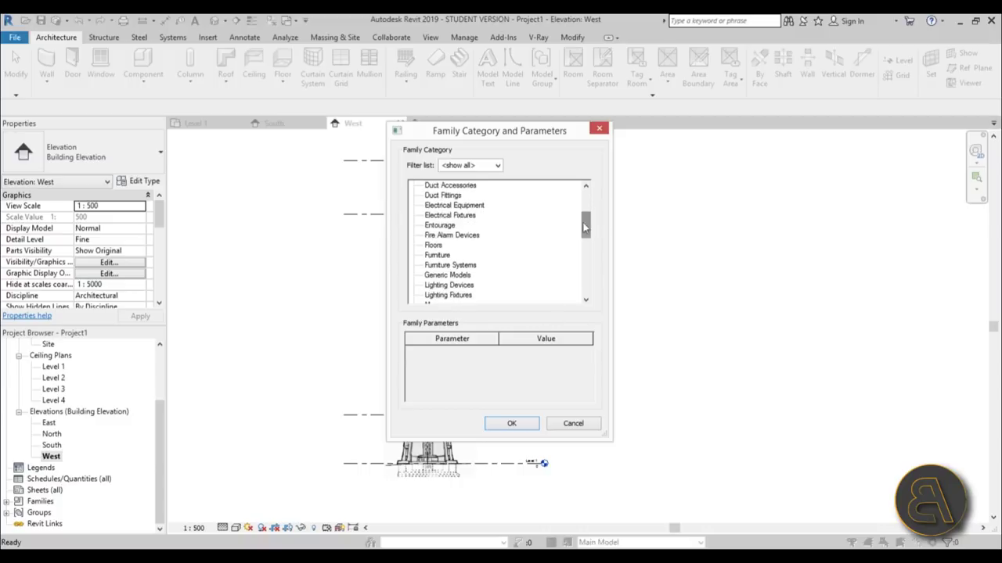
{"action": "double_click", "coordinate": [461, 277]}
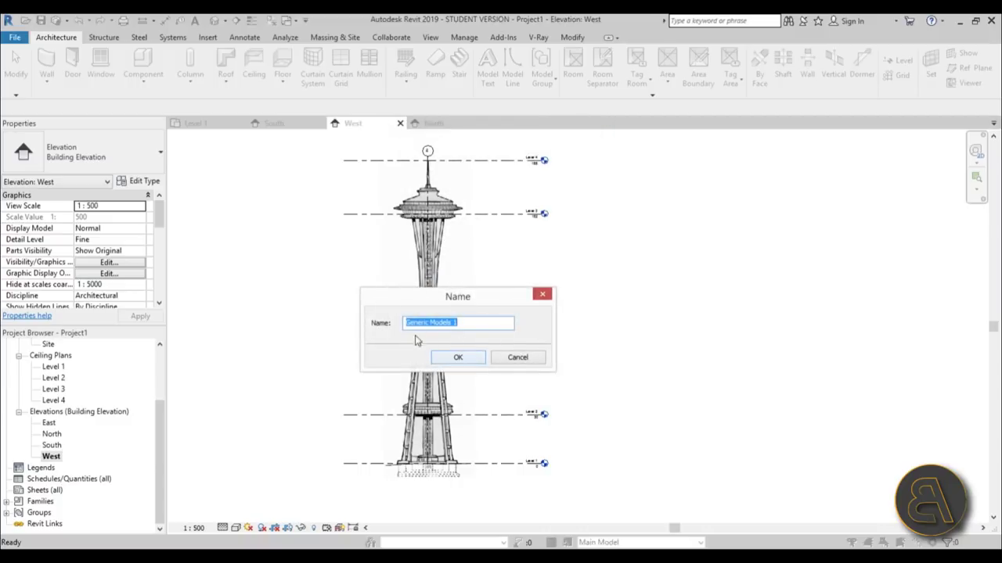
{"action": "left_click", "coordinate": [457, 364]}
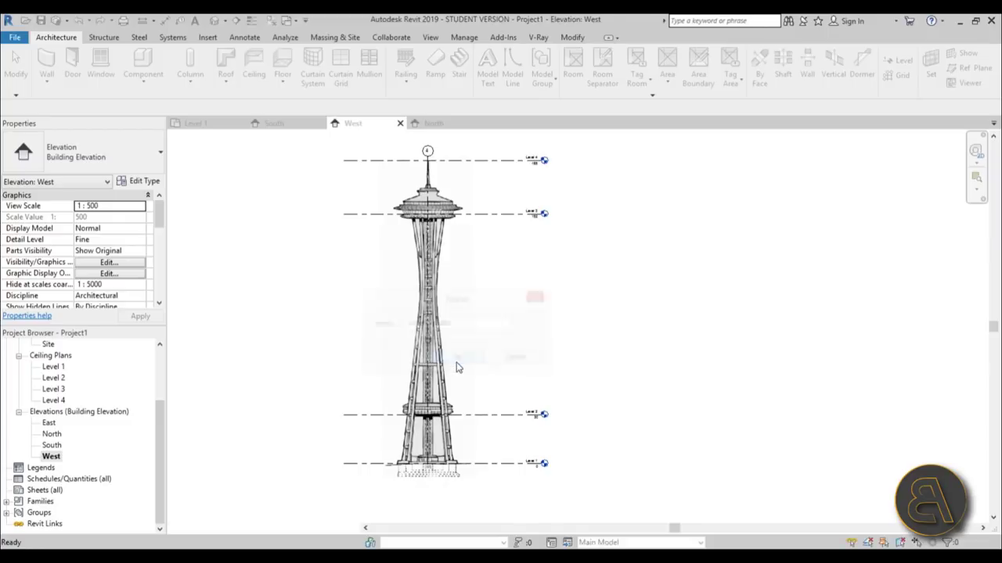
{"action": "scroll", "coordinate": [487, 353], "scroll_direction": "down", "scroll_amount": 1}
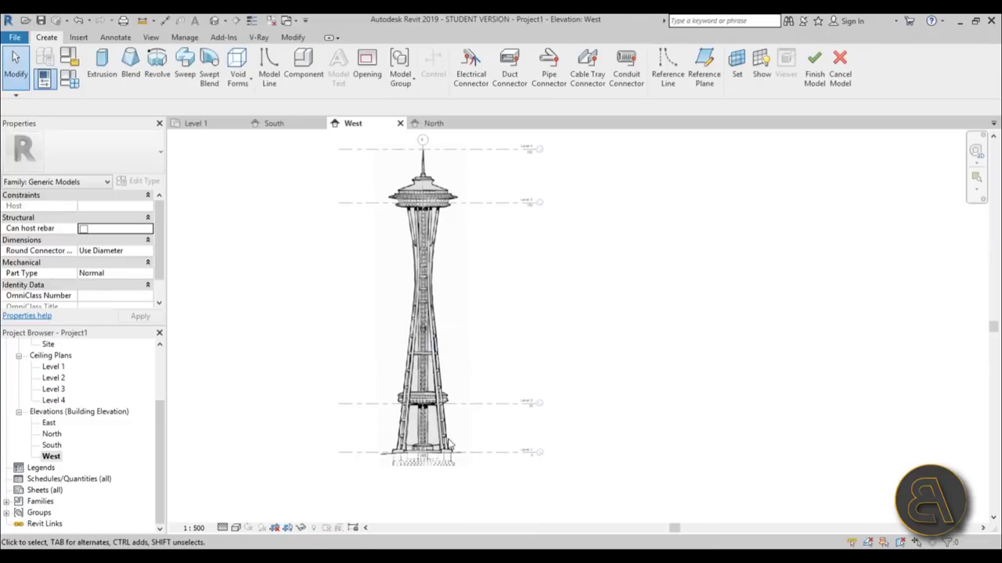
- In the Level 1 floor plan, draw a vertical reference plane along the central grid line through the circle's centre
{"action": "left_click", "coordinate": [19, 356]}
{"action": "double_click", "coordinate": [55, 379]}
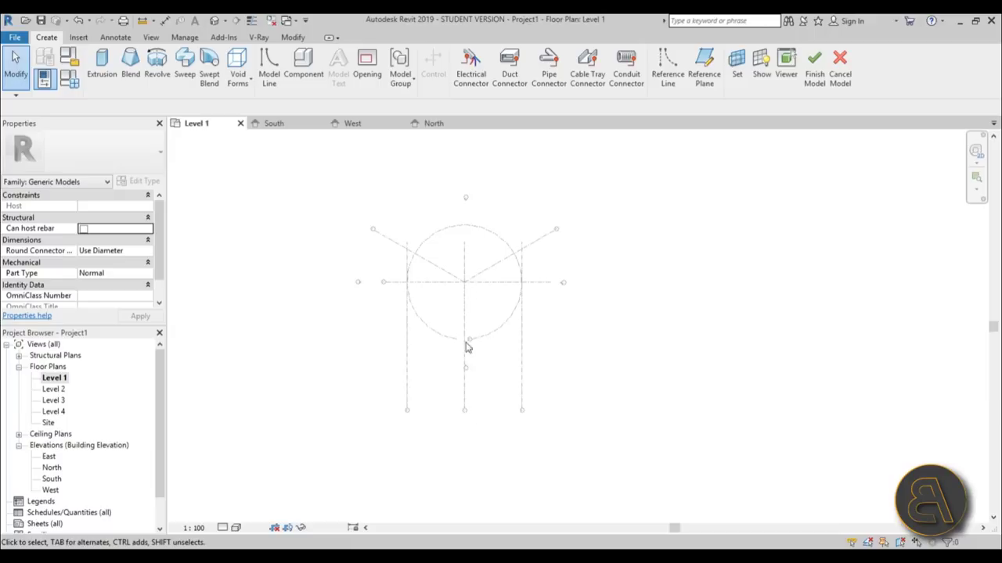
{"action": "scroll", "coordinate": [470, 338], "scroll_direction": "up", "scroll_amount": 3}
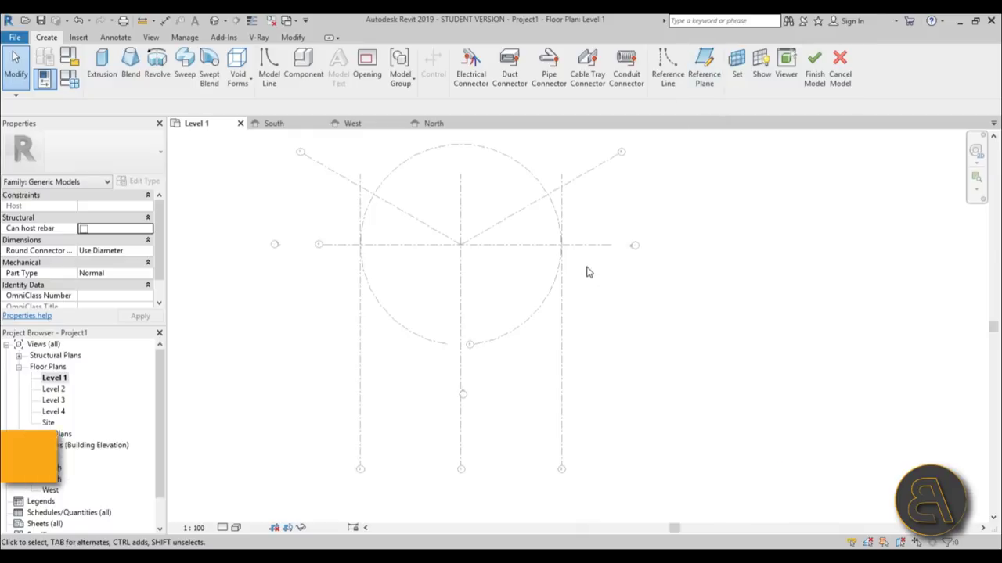
{"action": "key", "text": "r"}
{"action": "key", "text": "p"}
{"action": "left_click", "coordinate": [462, 157]}
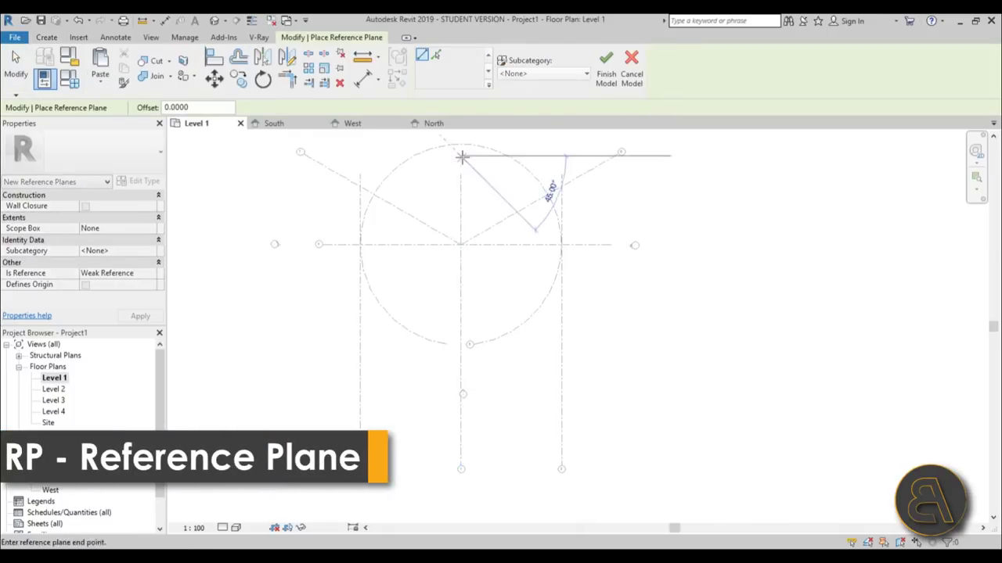
{"action": "left_click", "coordinate": [462, 429]}
{"action": "key", "text": "Escape"}
{"action": "key", "text": "Escape"}
{"action": "scroll", "coordinate": [472, 426], "scroll_direction": "down", "scroll_amount": 2}
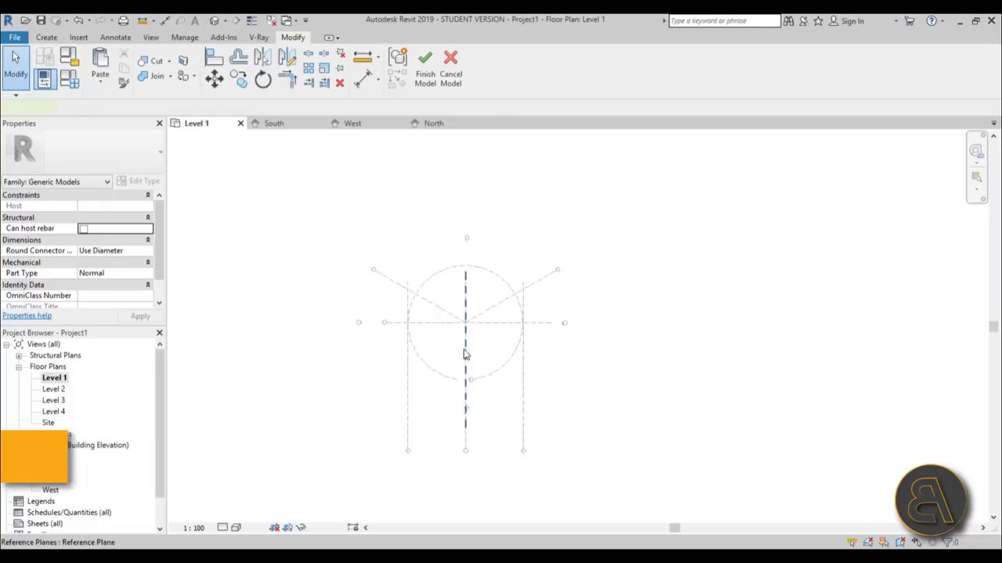
- Extend the vertical reference plane's upper end beyond the circular grid and name the plane "a"
{"action": "left_click", "coordinate": [465, 352]}
{"action": "left_click_drag", "start_coordinate": [465, 272], "coordinate": [467, 227]}
{"action": "key", "text": "Escape"}
{"action": "left_click", "coordinate": [468, 335]}
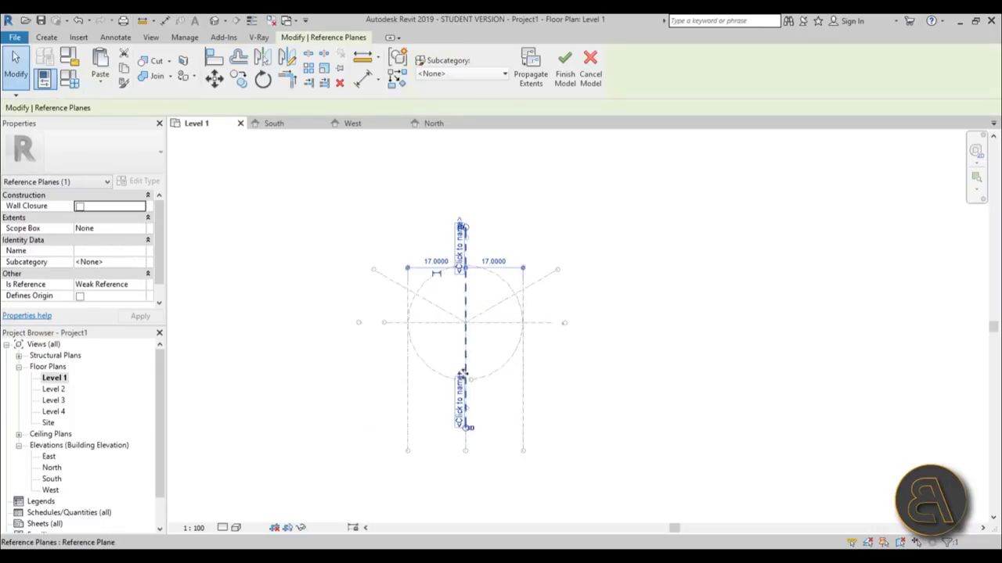
{"action": "left_click", "coordinate": [461, 403]}
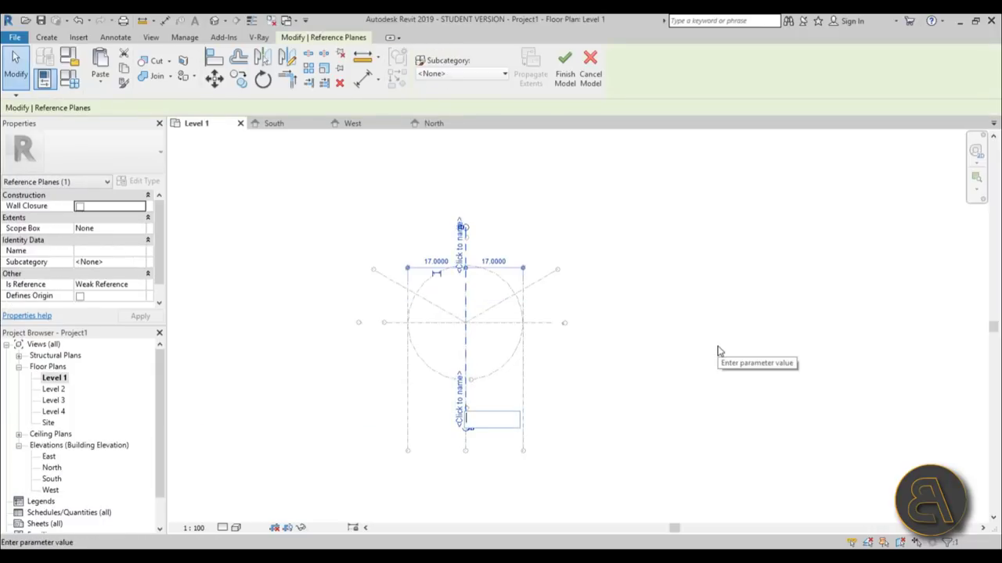
{"action": "type", "text": "a"}
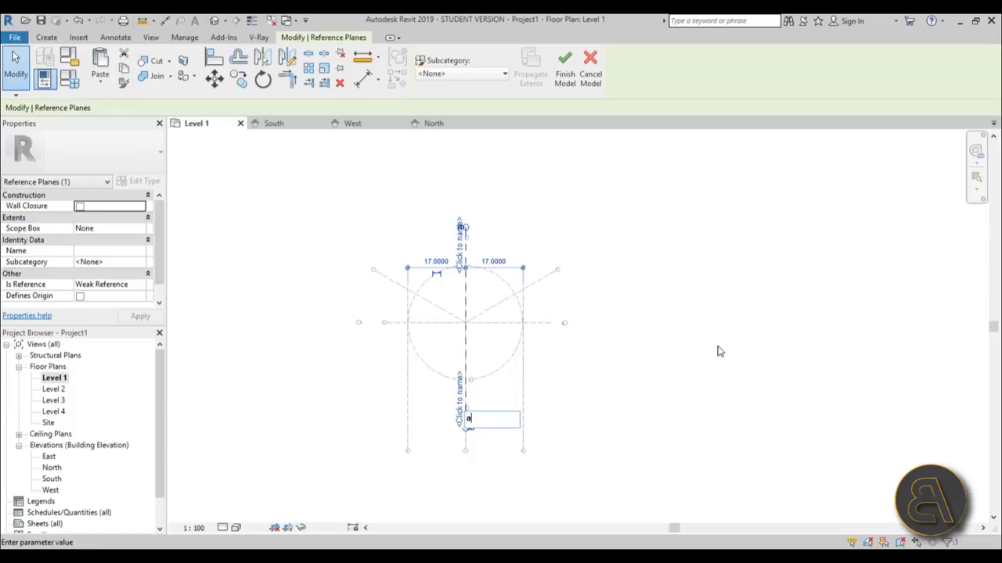
{"action": "key", "text": "Return"}
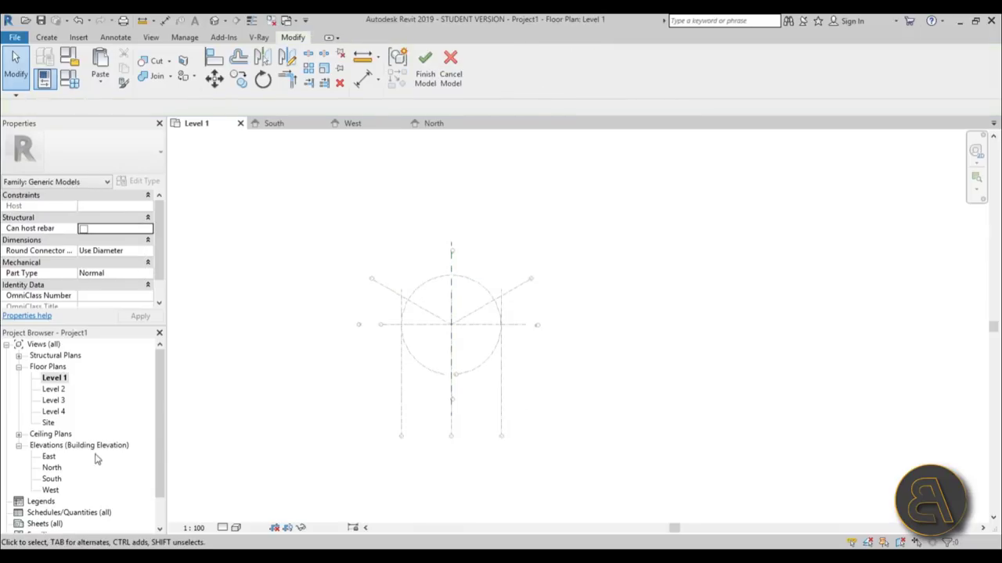
- Start an extrusion in the West elevation with Reference Plane : a as its work plane
{"action": "double_click", "coordinate": [50, 490]}
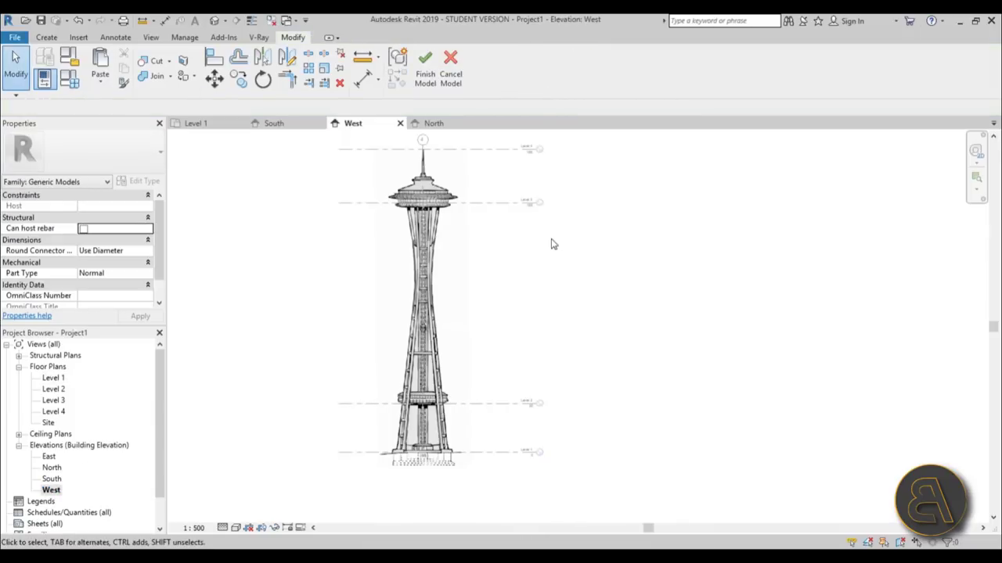
{"action": "middle_click_drag", "start_coordinate": [540, 283], "coordinate": [539, 306]}
{"action": "middle_click_drag", "start_coordinate": [447, 413], "coordinate": [458, 400]}
{"action": "scroll", "coordinate": [460, 404], "scroll_direction": "up", "scroll_amount": 2}
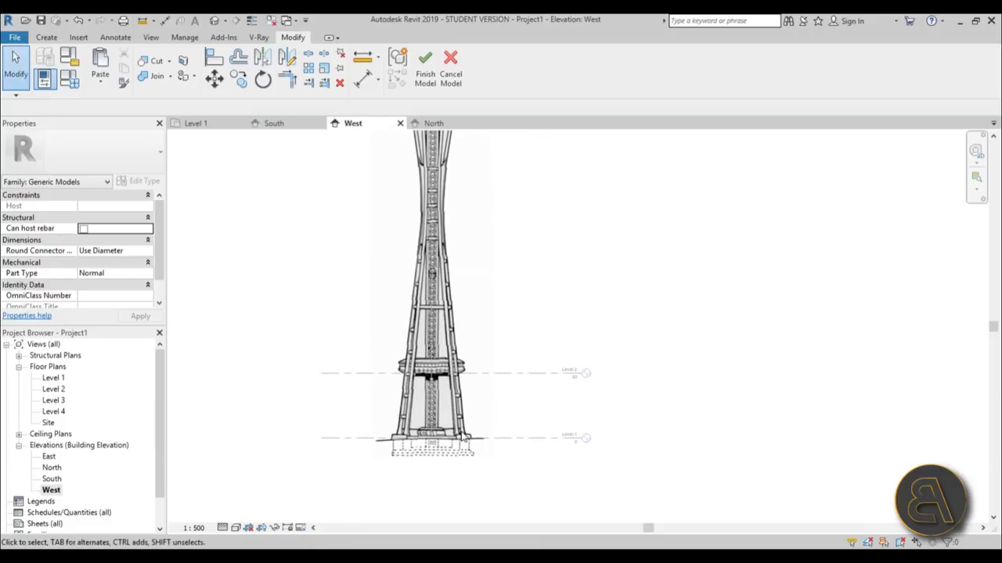
{"action": "middle_click_drag", "start_coordinate": [485, 310], "coordinate": [451, 346]}
{"action": "scroll", "coordinate": [468, 329], "scroll_direction": "down", "scroll_amount": 2}
{"action": "scroll", "coordinate": [451, 344], "scroll_direction": "down", "scroll_amount": 1}
{"action": "left_click", "coordinate": [47, 37]}
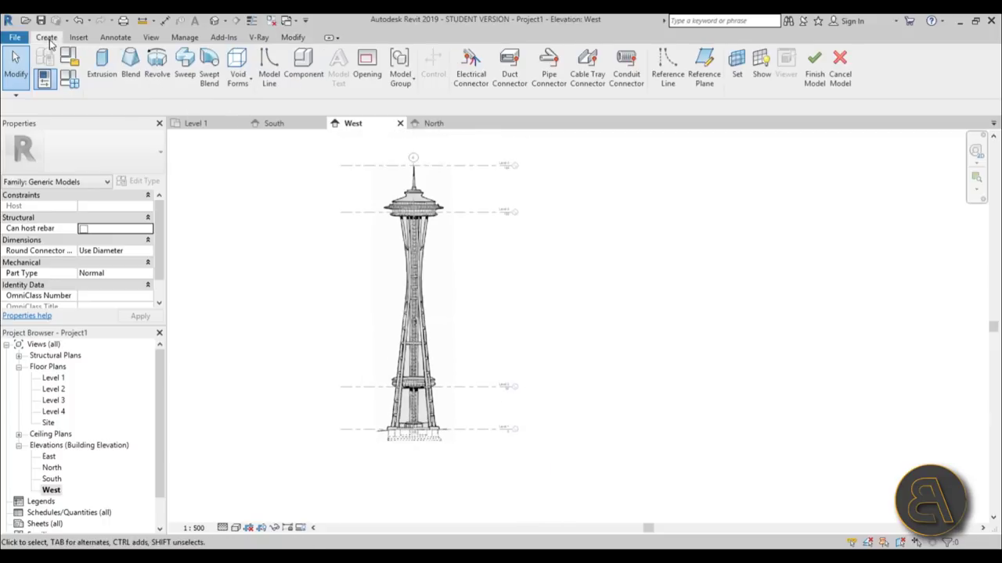
{"action": "left_click", "coordinate": [102, 75]}
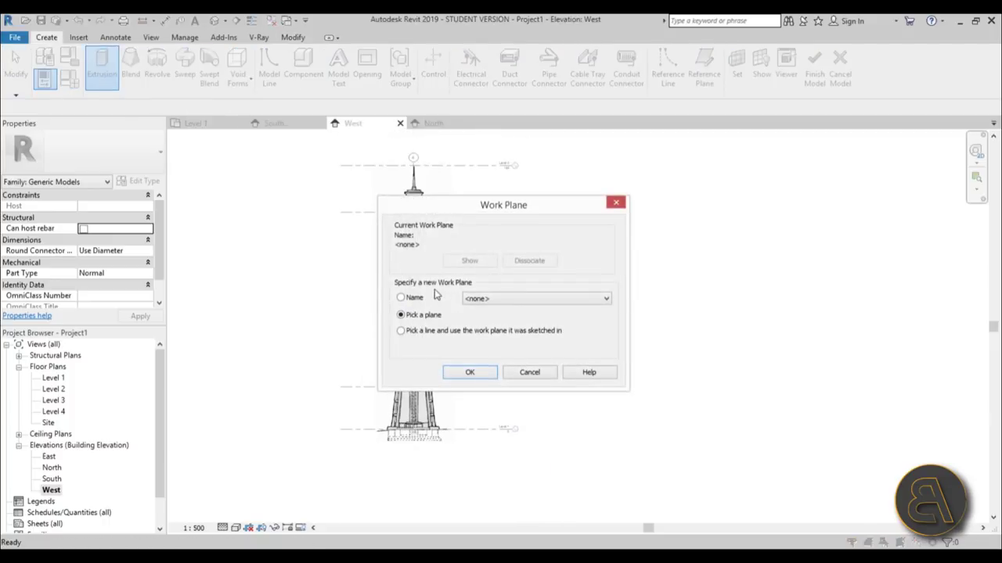
{"action": "left_click", "coordinate": [491, 300]}
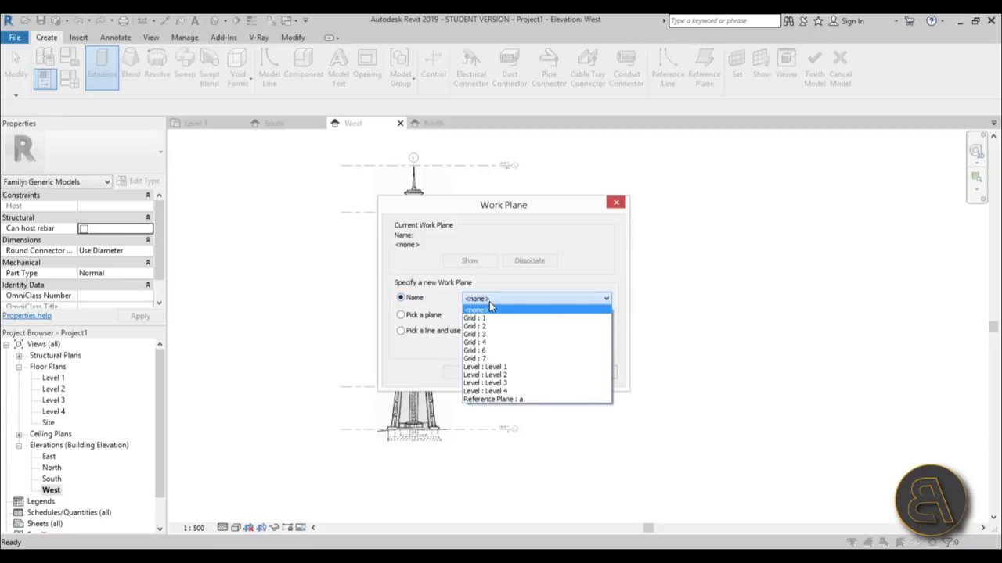
{"action": "left_click", "coordinate": [493, 400]}
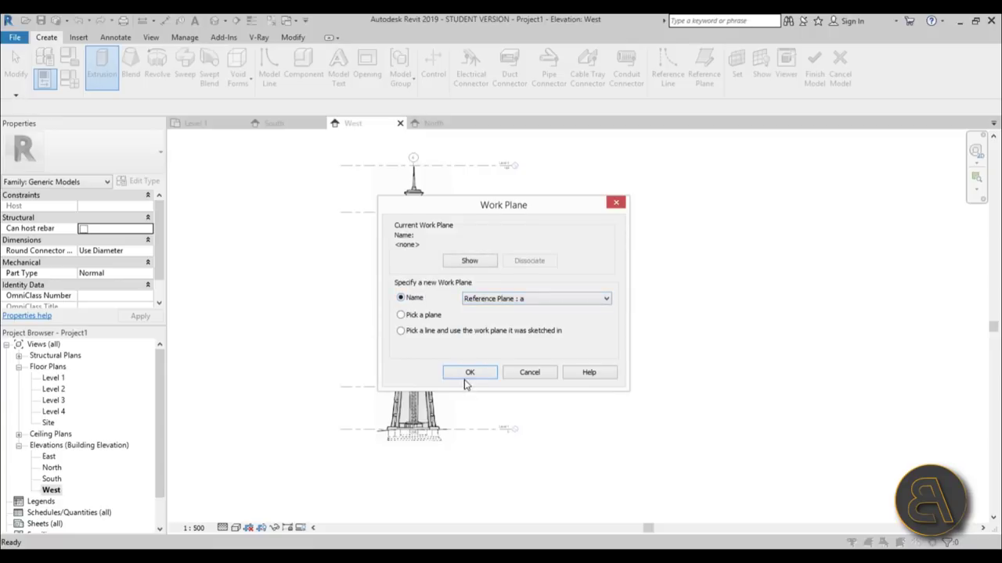
{"action": "left_click", "coordinate": [470, 373]}
- Sketch the leg's outer edge from Level 1 to the waist, then about 50 upward to the saucer's underside, ending with a short inward horizontal line
{"action": "scroll", "coordinate": [432, 422], "scroll_direction": "up", "scroll_amount": 5}
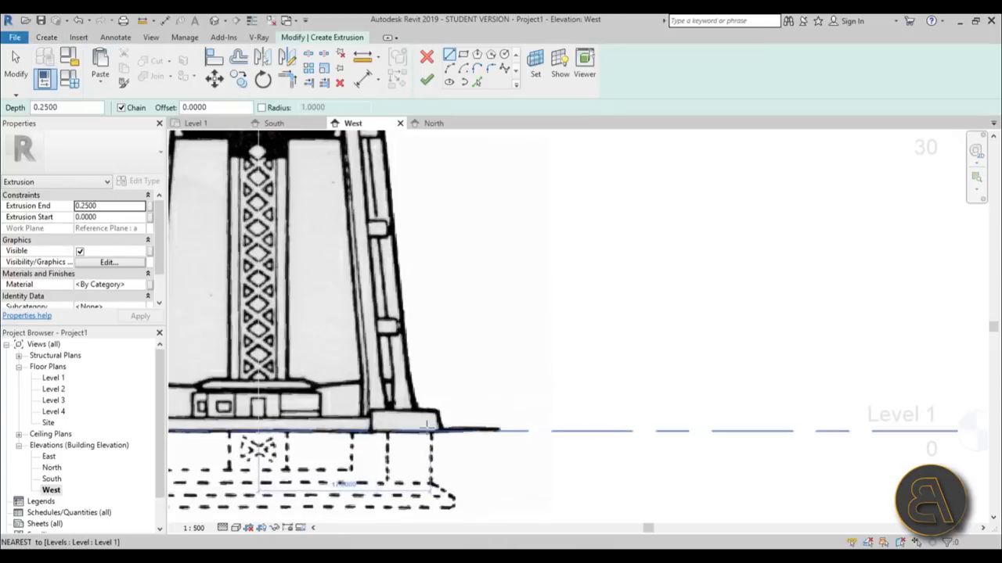
{"action": "scroll", "coordinate": [427, 426], "scroll_direction": "down", "scroll_amount": 5}
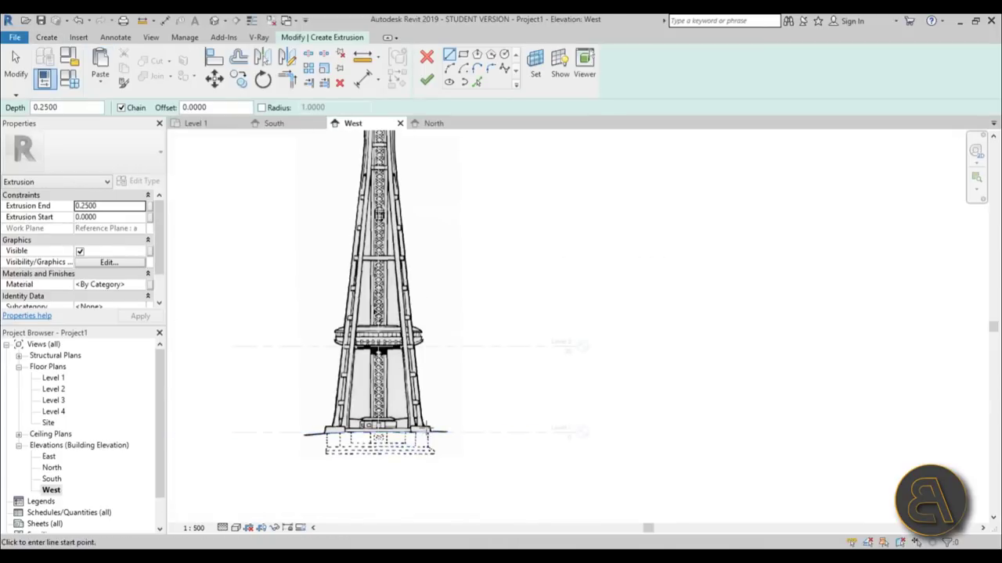
{"action": "scroll", "coordinate": [416, 437], "scroll_direction": "up", "scroll_amount": 3}
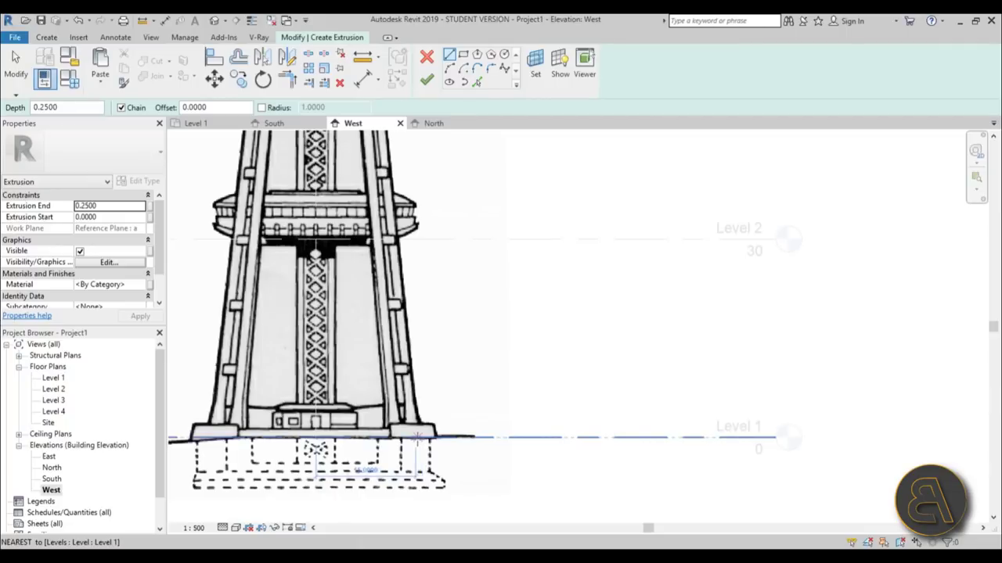
{"action": "left_click", "coordinate": [425, 441]}
{"action": "scroll", "coordinate": [423, 298], "scroll_direction": "down", "scroll_amount": 3}
{"action": "scroll", "coordinate": [438, 243], "scroll_direction": "up", "scroll_amount": 4}
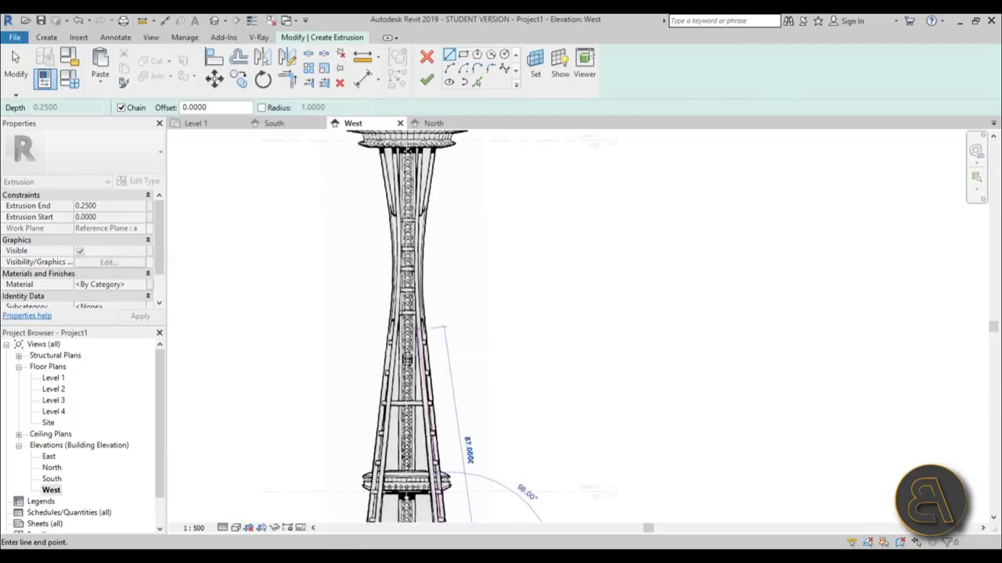
{"action": "scroll", "coordinate": [435, 224], "scroll_direction": "down", "scroll_amount": 3}
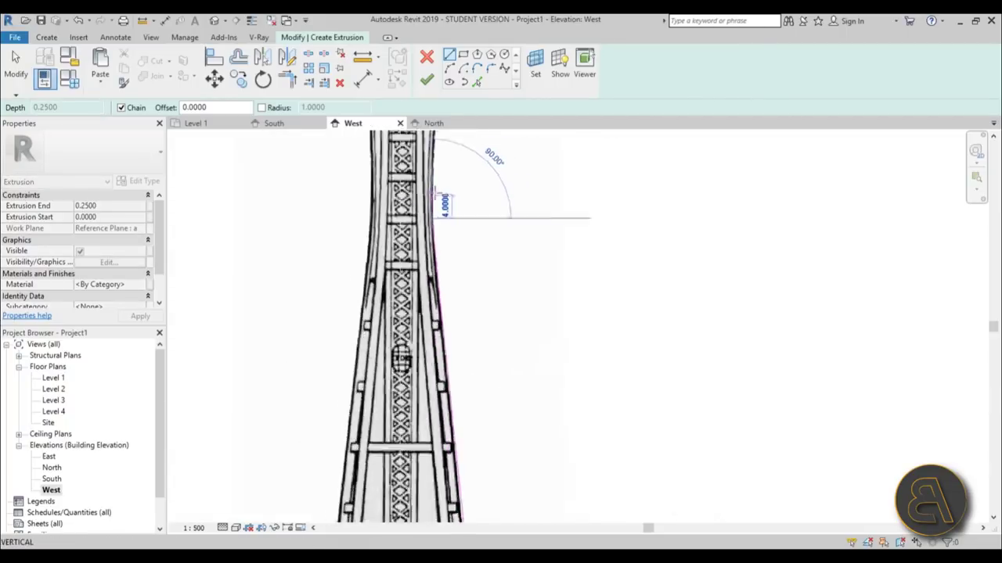
{"action": "scroll", "coordinate": [441, 243], "scroll_direction": "up", "scroll_amount": 4}
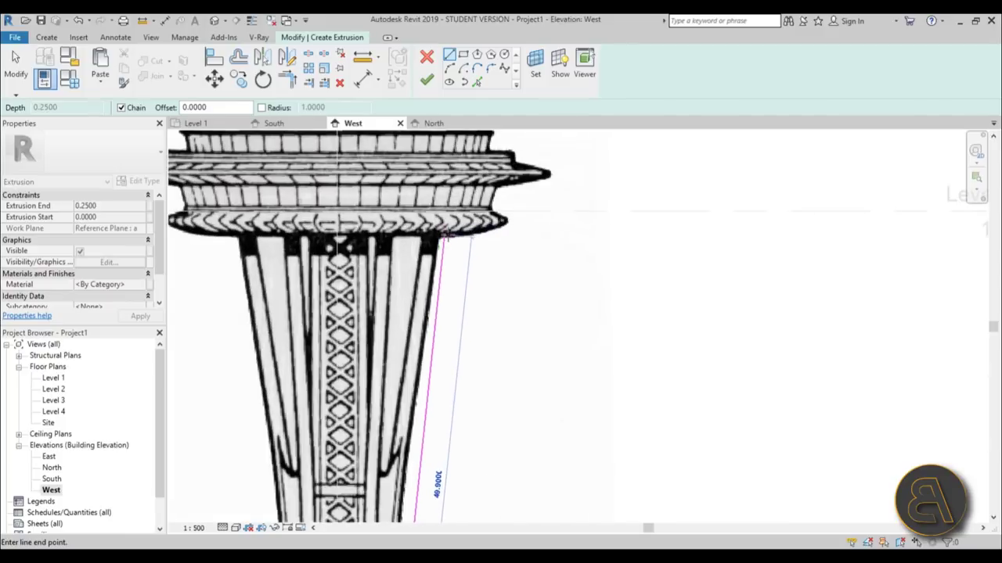
{"action": "left_click", "coordinate": [451, 235]}
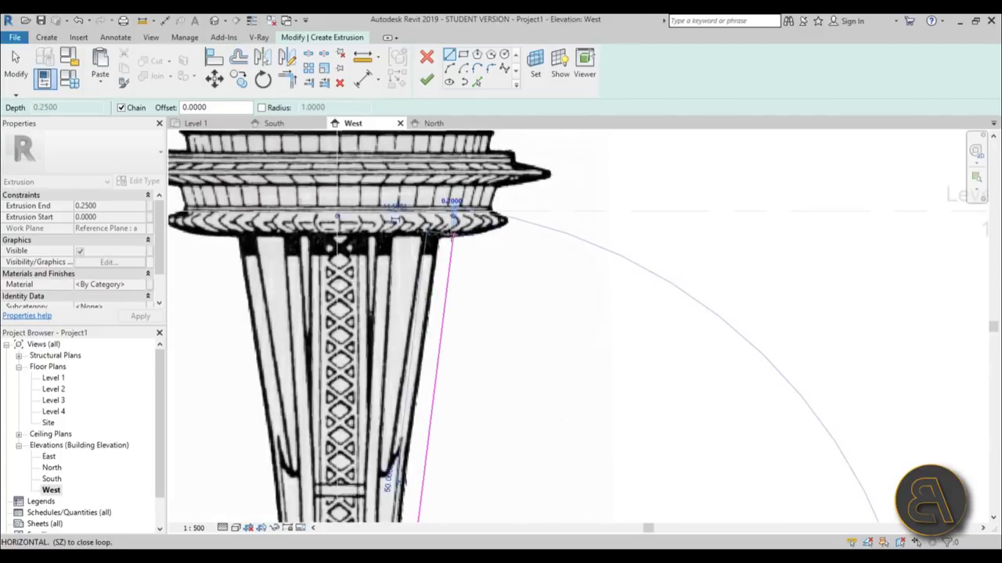
{"action": "scroll", "coordinate": [433, 229], "scroll_direction": "down", "scroll_amount": 2}
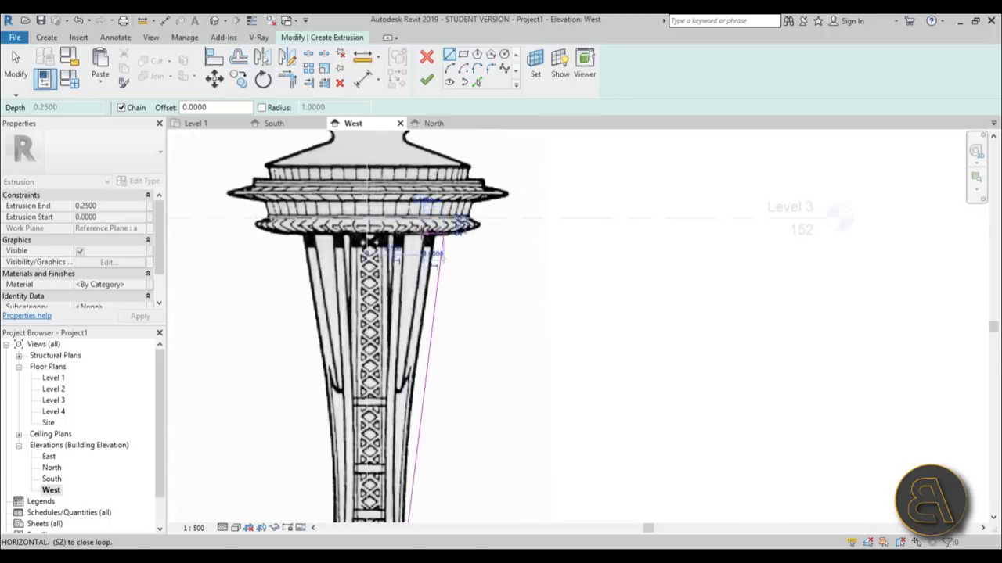
{"action": "key", "text": "Escape"}
{"action": "key", "text": "Escape"}
- Move the short horizontal line at the leg's upper end up onto Level 3
{"action": "scroll", "coordinate": [450, 256], "scroll_direction": "down", "scroll_amount": 2}
{"action": "scroll", "coordinate": [449, 249], "scroll_direction": "up", "scroll_amount": 6}
{"action": "scroll", "coordinate": [517, 282], "scroll_direction": "up", "scroll_amount": 3}
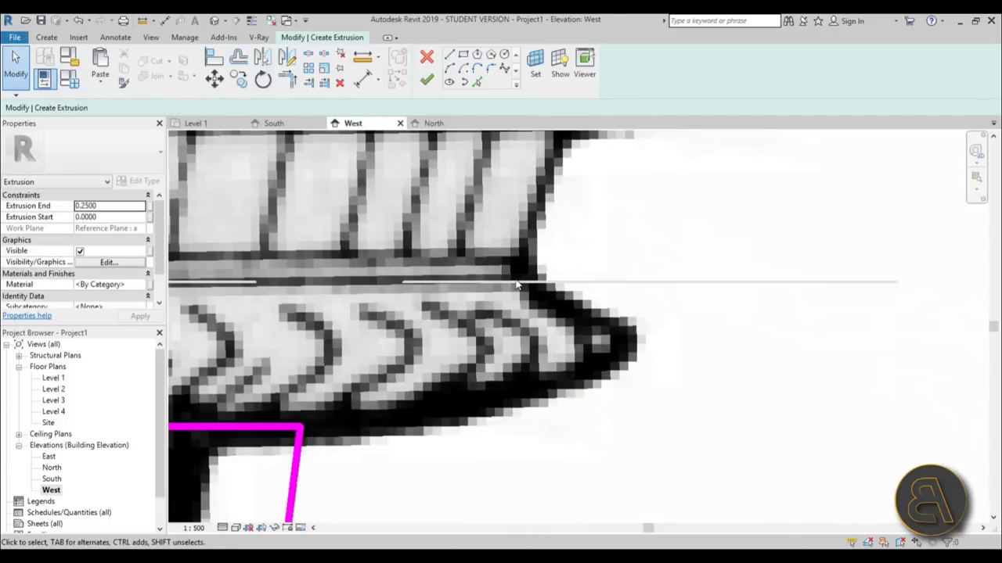
{"action": "scroll", "coordinate": [516, 285], "scroll_direction": "down", "scroll_amount": 10}
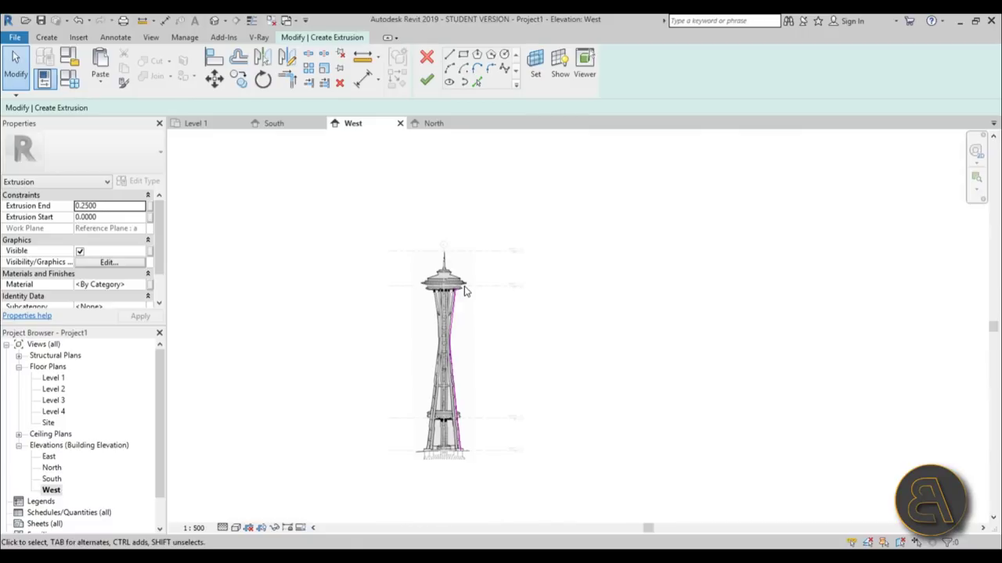
{"action": "scroll", "coordinate": [464, 291], "scroll_direction": "up", "scroll_amount": 10}
{"action": "left_click", "coordinate": [449, 276]}
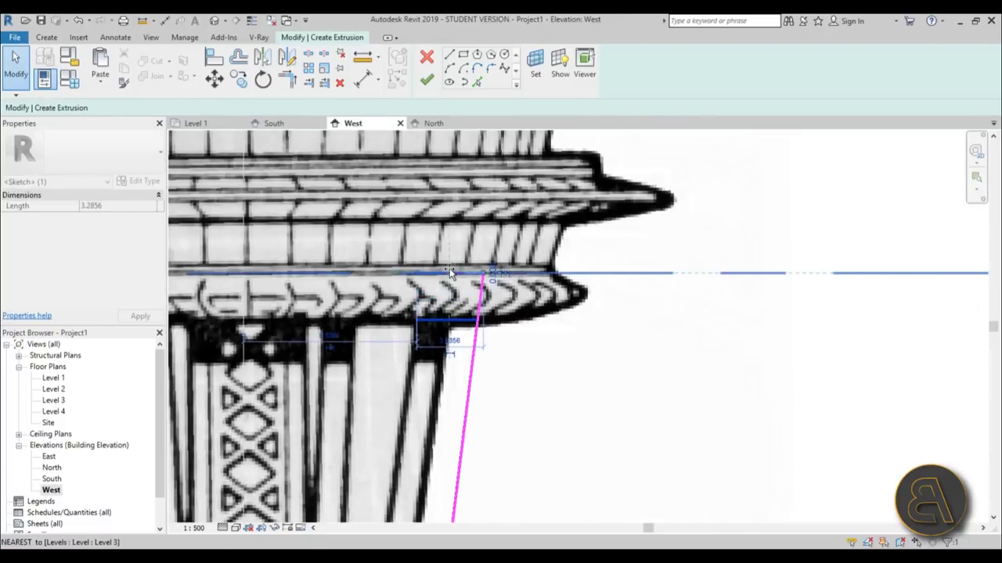
{"action": "left_click_drag", "start_coordinate": [450, 273], "coordinate": [374, 273]}
{"action": "left_click", "coordinate": [438, 284]}
{"action": "left_click", "coordinate": [426, 274]}
{"action": "left_click", "coordinate": [458, 223]}
- Draw a horizontal line about 5.3 long on Level 1, running inward from the lower end of the leg's outer edge
{"action": "scroll", "coordinate": [460, 262], "scroll_direction": "down", "scroll_amount": 7}
{"action": "middle_click_drag", "start_coordinate": [469, 418], "coordinate": [465, 197]}
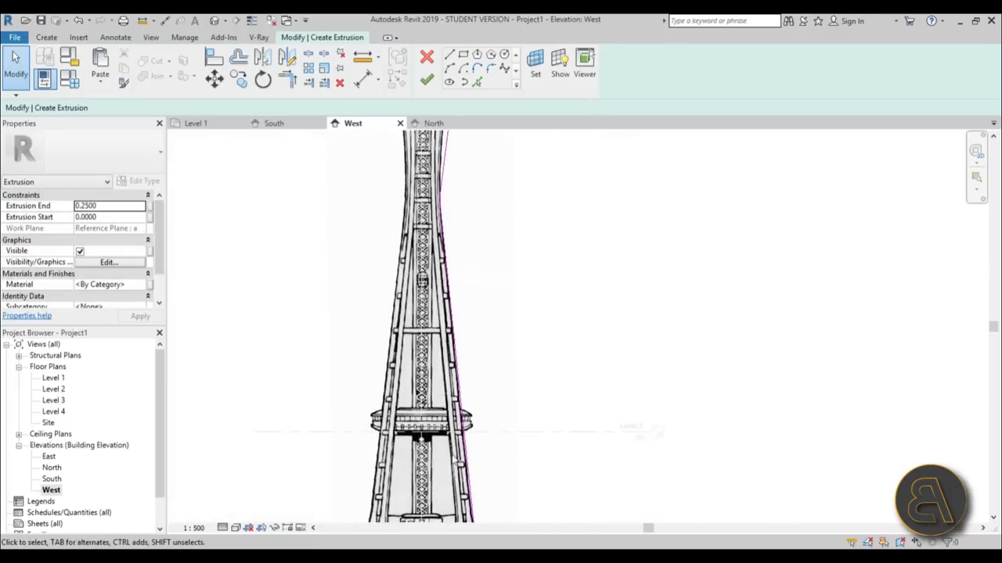
{"action": "scroll", "coordinate": [455, 463], "scroll_direction": "up", "scroll_amount": 6}
{"action": "left_click", "coordinate": [449, 55]}
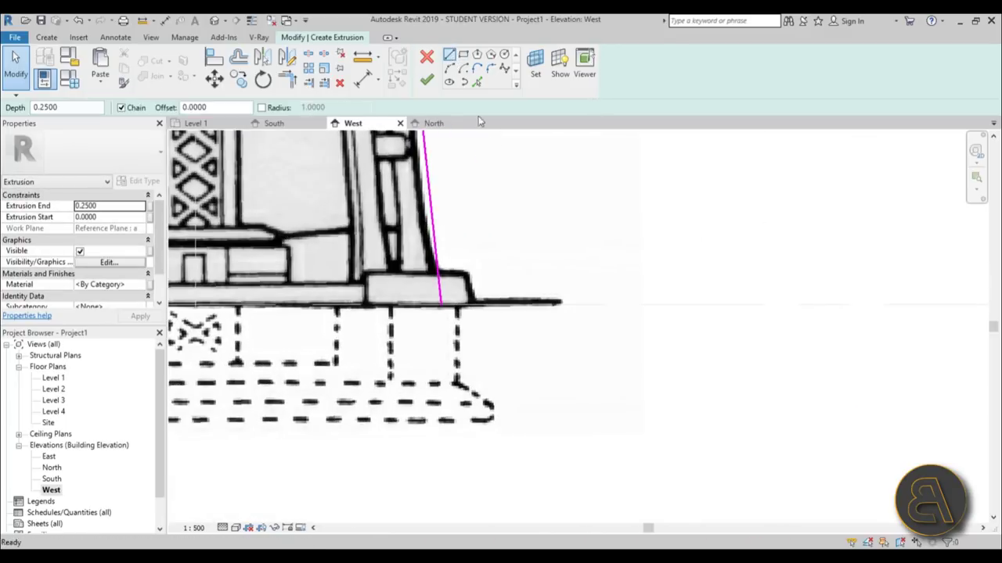
{"action": "left_click", "coordinate": [360, 304]}
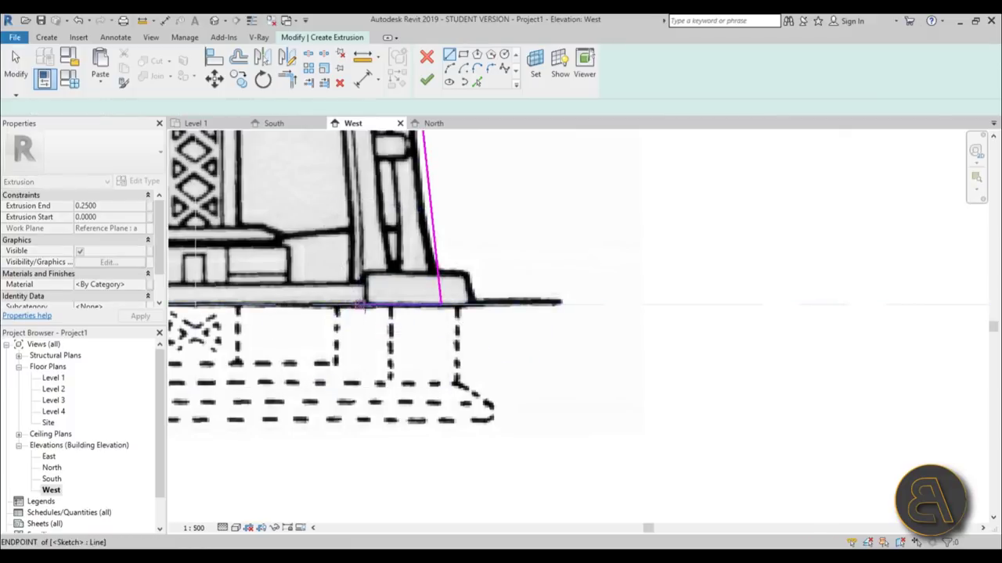
{"action": "key", "text": "Escape"}
{"action": "key", "text": "Escape"}
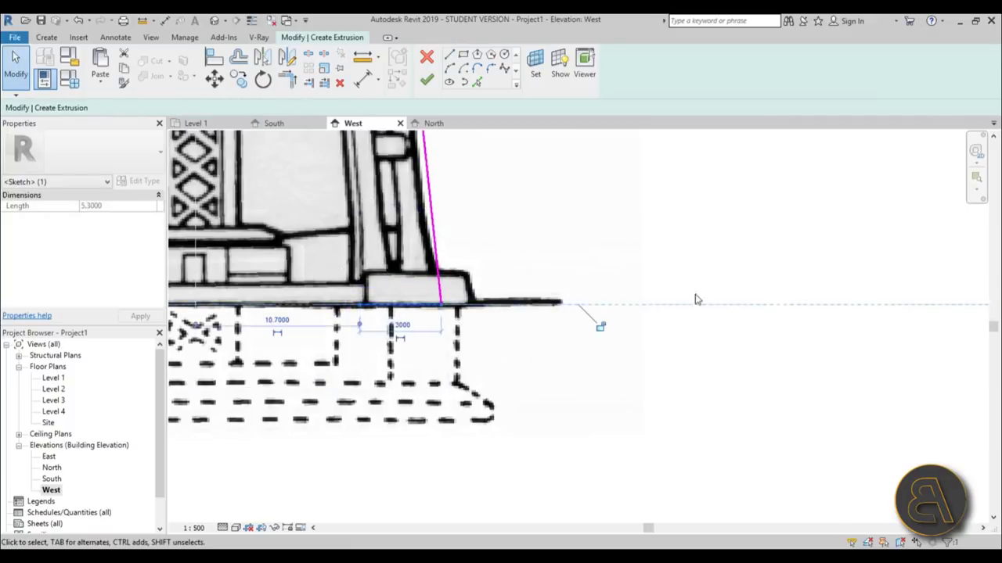
{"action": "left_click", "coordinate": [479, 338]}
{"action": "scroll", "coordinate": [447, 335], "scroll_direction": "down", "scroll_amount": 4}
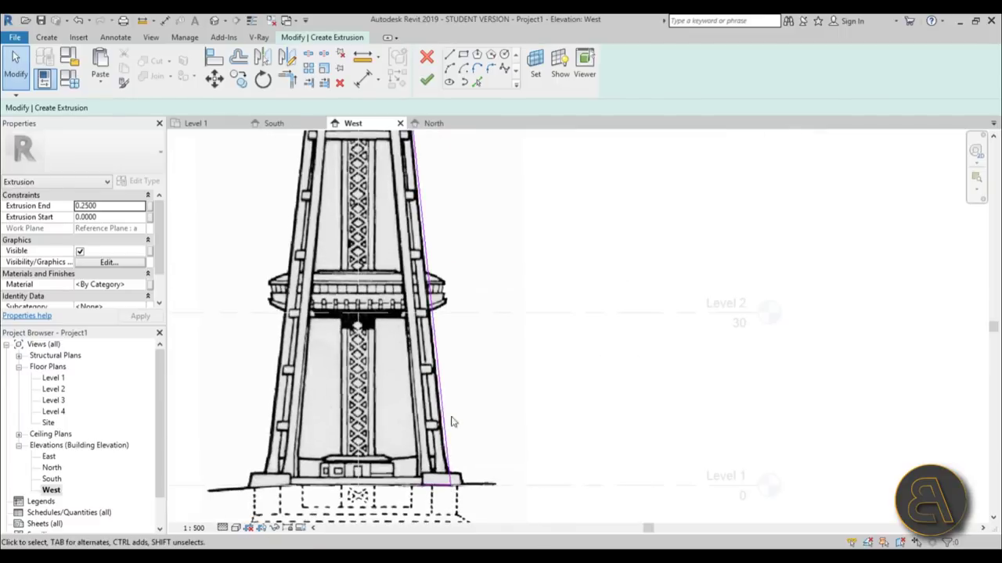
- Create the leg's inner edge by picking both outer edge lines with an inward offset of 2
{"action": "left_click", "coordinate": [476, 81]}
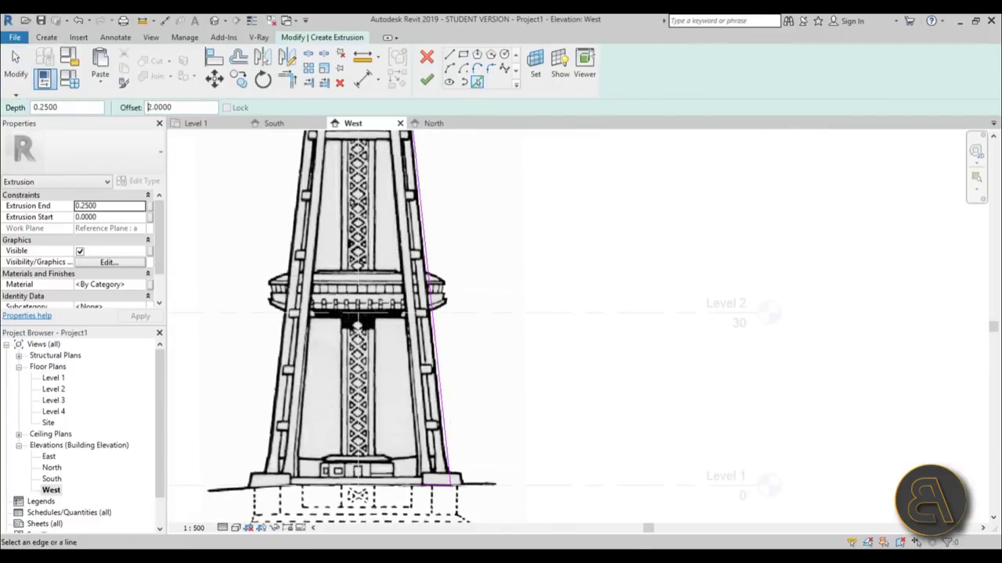
{"action": "scroll", "coordinate": [461, 446], "scroll_direction": "up", "scroll_amount": 4}
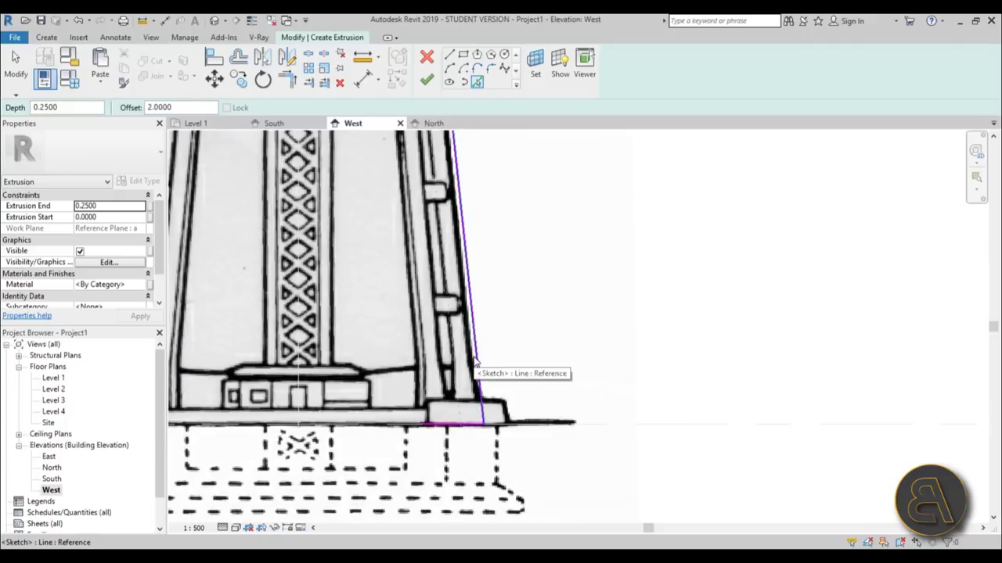
{"action": "left_click", "coordinate": [474, 362]}
{"action": "scroll", "coordinate": [503, 360], "scroll_direction": "down", "scroll_amount": 2}
{"action": "middle_click_drag", "start_coordinate": [504, 356], "coordinate": [509, 550]}
{"action": "middle_click_drag", "start_coordinate": [469, 253], "coordinate": [474, 509]}
{"action": "scroll", "coordinate": [418, 280], "scroll_direction": "up", "scroll_amount": 2}
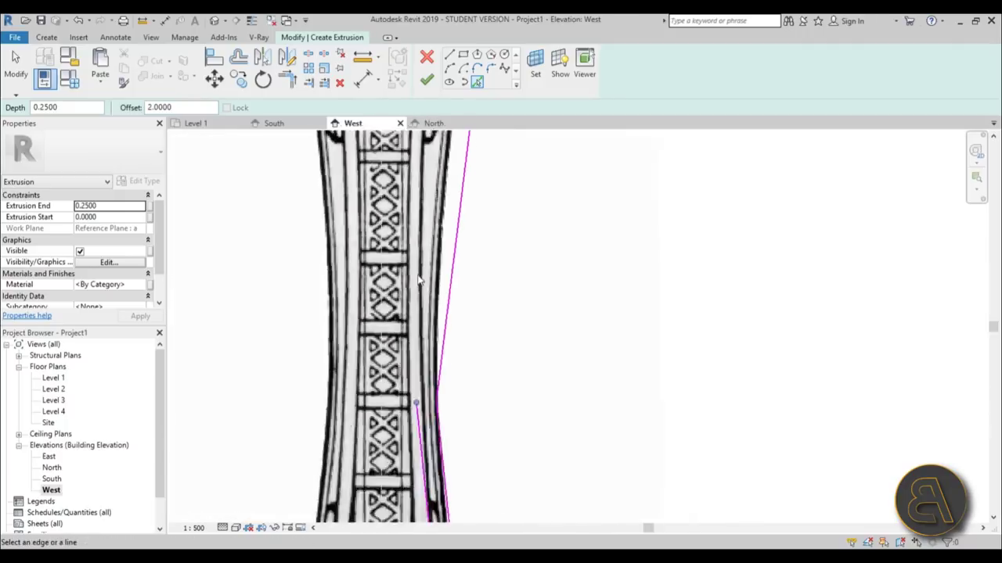
{"action": "scroll", "coordinate": [419, 281], "scroll_direction": "up", "scroll_amount": 1}
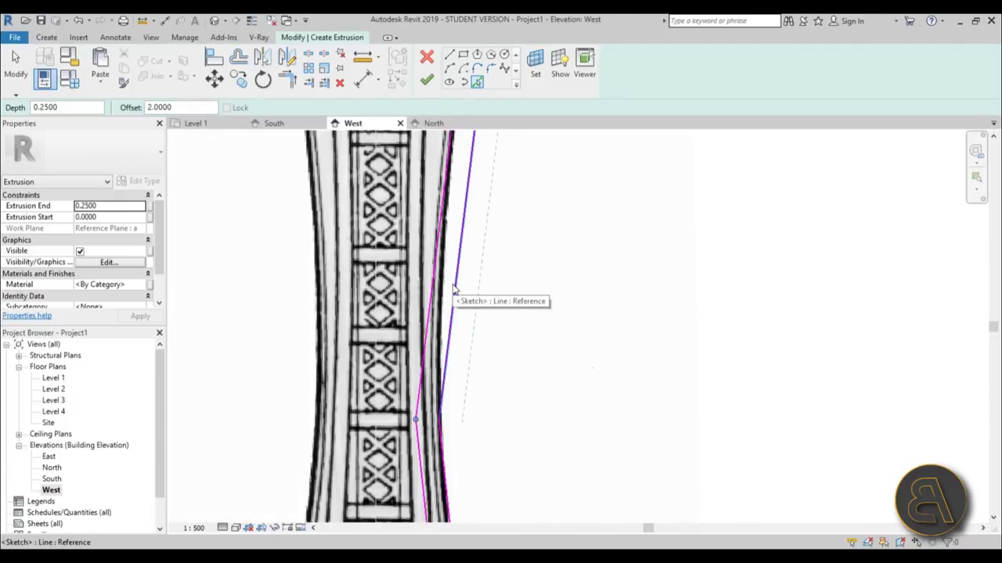
{"action": "key", "text": "Escape"}
{"action": "key", "text": "Escape"}
- Set the West elevation's view scale to 1:2000 so the sketch lines display thicker
{"action": "scroll", "coordinate": [461, 350], "scroll_direction": "down", "scroll_amount": 2}
{"action": "scroll", "coordinate": [505, 427], "scroll_direction": "down", "scroll_amount": 2}
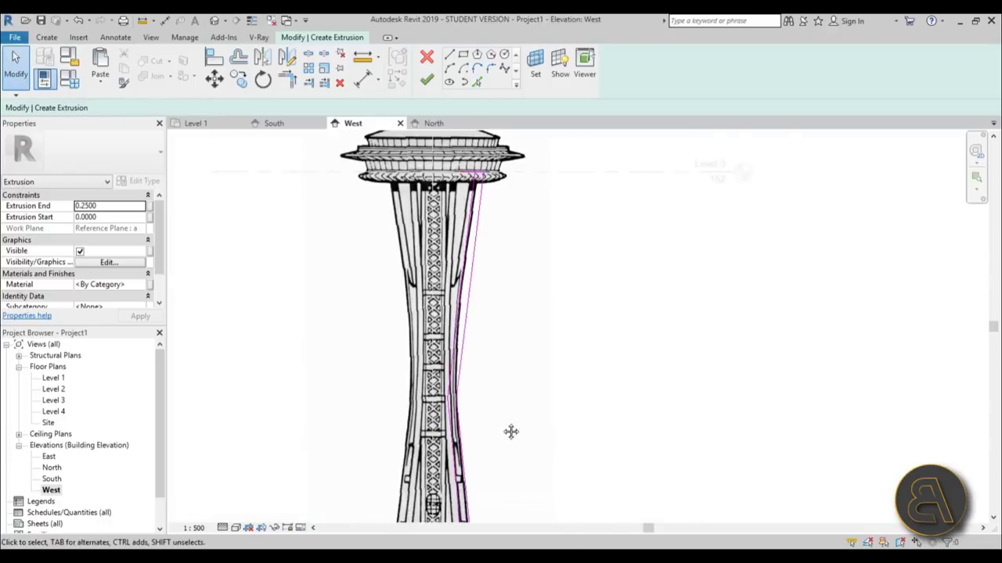
{"action": "scroll", "coordinate": [447, 309], "scroll_direction": "up", "scroll_amount": 3}
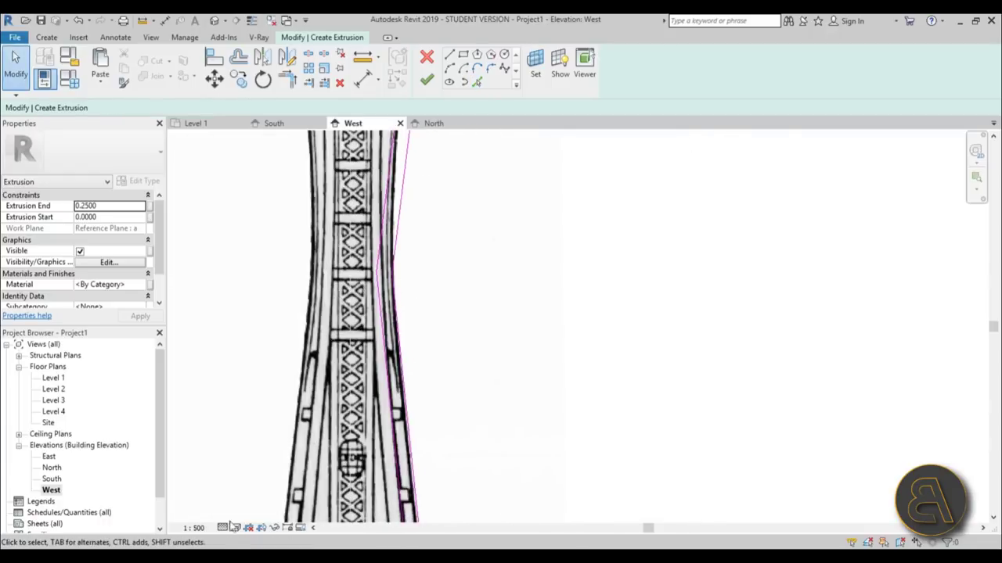
{"action": "left_click", "coordinate": [191, 528]}
{"action": "left_click", "coordinate": [216, 489]}
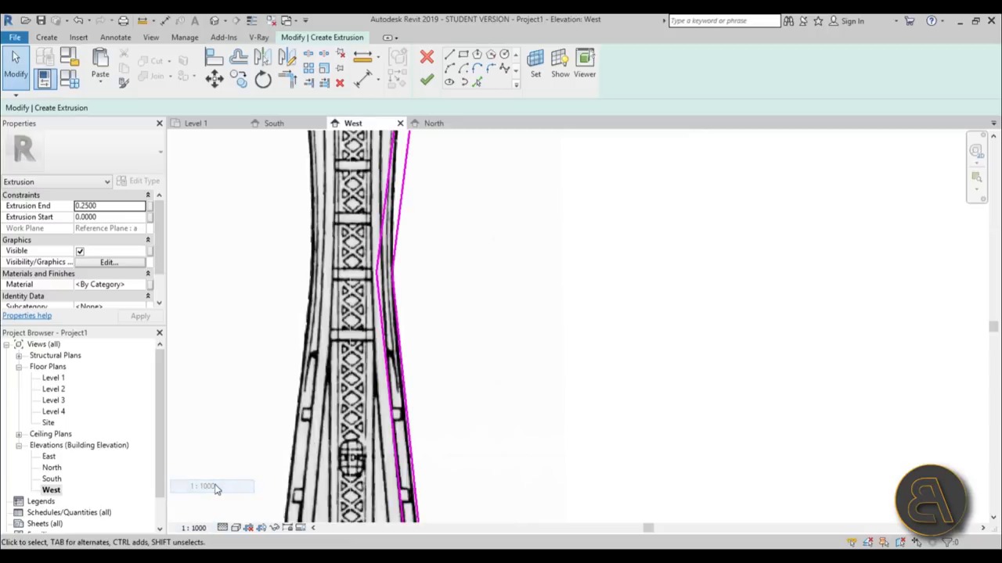
{"action": "left_click", "coordinate": [195, 529]}
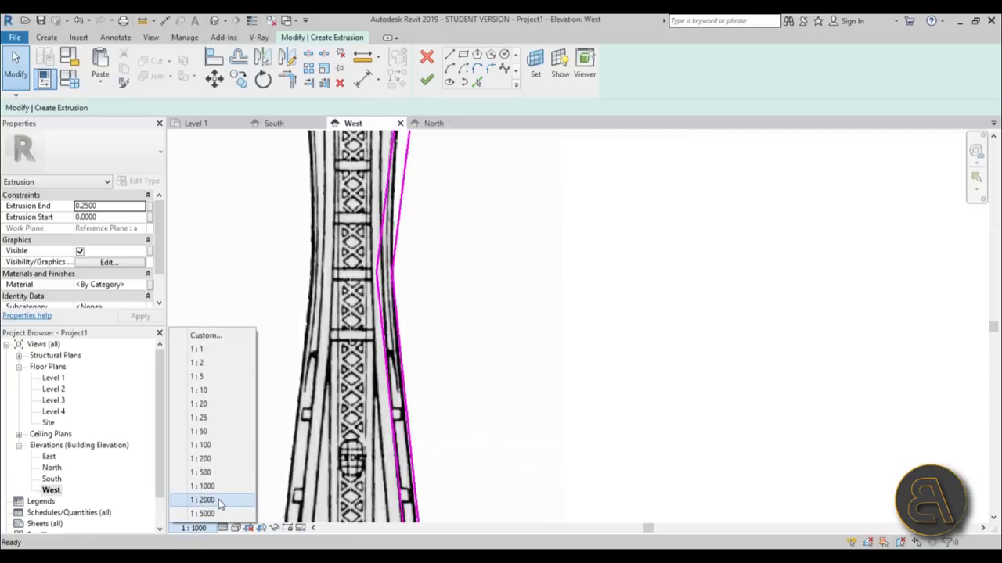
{"action": "left_click", "coordinate": [219, 501]}
- Trim the inner edge and the base line on Level 1 into a corner with Trim/Extend to Corner
{"action": "scroll", "coordinate": [400, 357], "scroll_direction": "down", "scroll_amount": 3}
{"action": "middle_click_drag", "start_coordinate": [400, 357], "coordinate": [451, 275]}
{"action": "scroll", "coordinate": [377, 390], "scroll_direction": "up", "scroll_amount": 5}
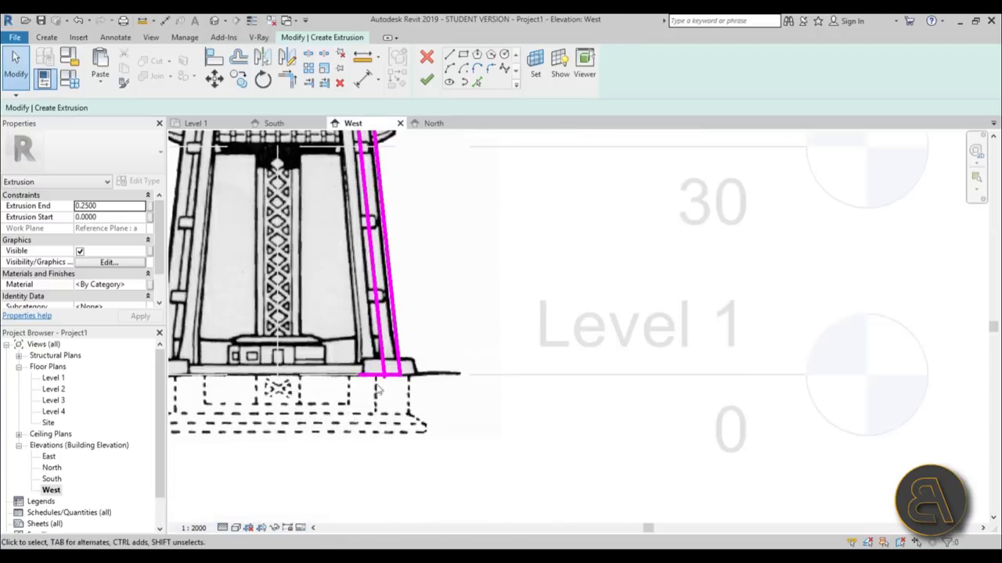
{"action": "scroll", "coordinate": [377, 389], "scroll_direction": "up", "scroll_amount": 2}
{"action": "key", "text": "t"}
{"action": "key", "text": "r"}
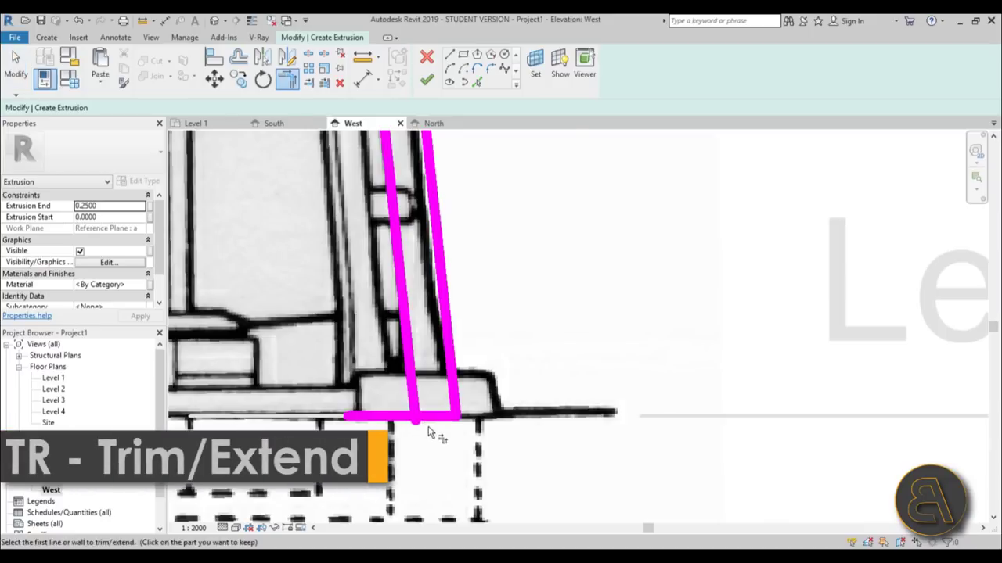
{"action": "key", "text": "Escape"}
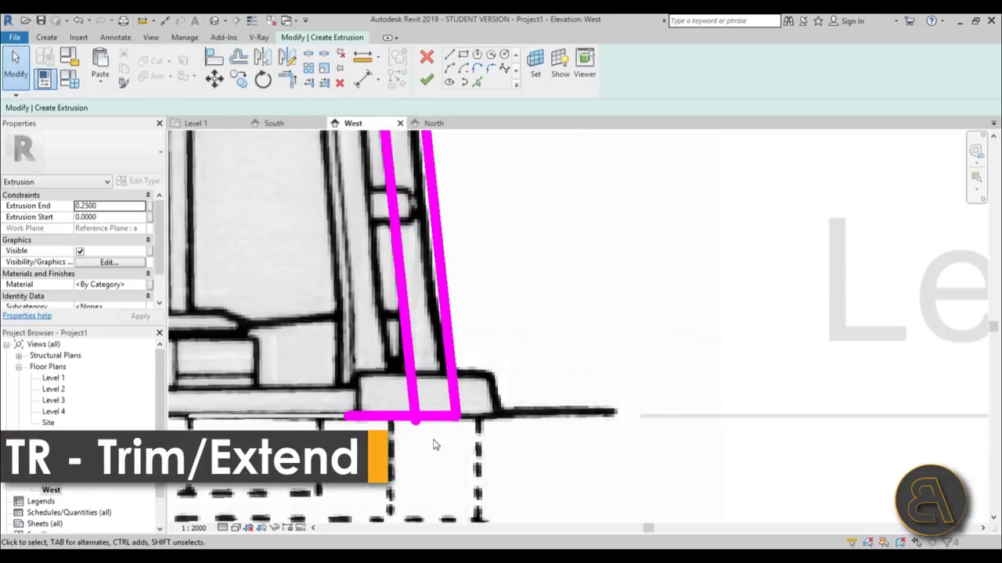
{"action": "key", "text": "t"}
{"action": "key", "text": "r"}
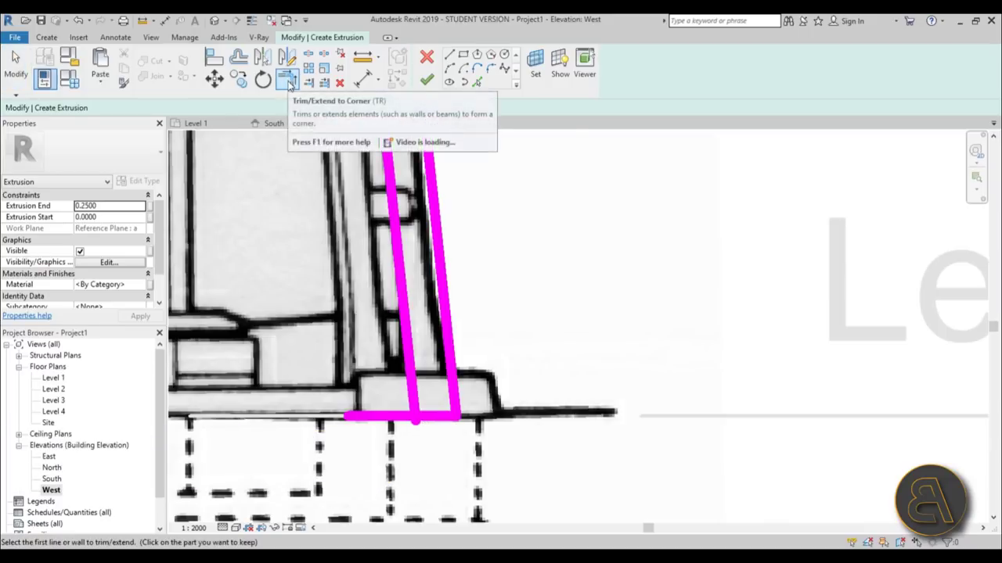
{"action": "left_click", "coordinate": [442, 419]}
{"action": "left_click", "coordinate": [415, 399]}
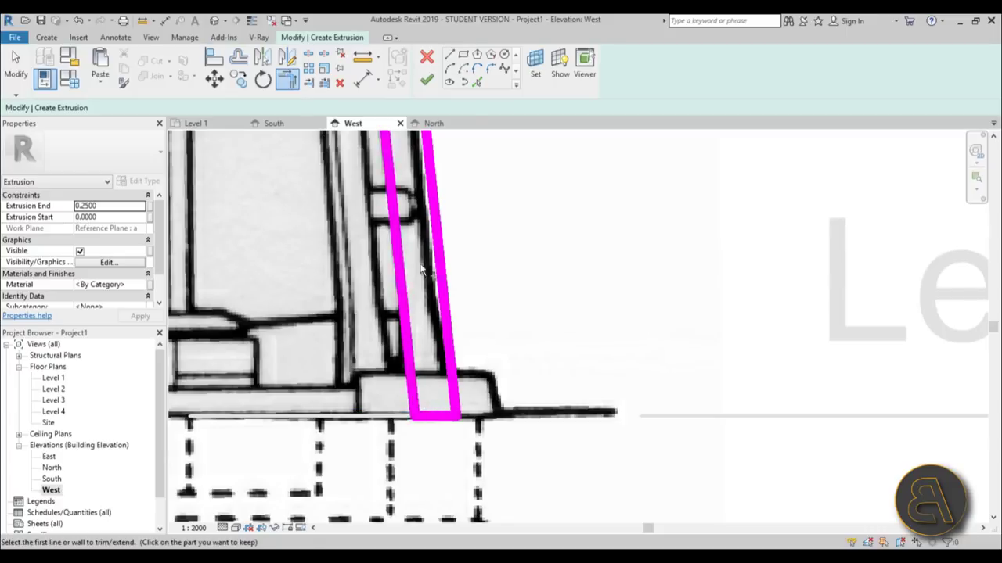
- Trim the inner edge and the horizontal line at Level 3 into a corner, and finish the leg's extrusion sketch
{"action": "scroll", "coordinate": [420, 268], "scroll_direction": "down", "scroll_amount": 5}
{"action": "middle_click_drag", "start_coordinate": [420, 270], "coordinate": [402, 551]}
{"action": "middle_click_drag", "start_coordinate": [385, 297], "coordinate": [379, 532]}
{"action": "scroll", "coordinate": [365, 313], "scroll_direction": "up", "scroll_amount": 5}
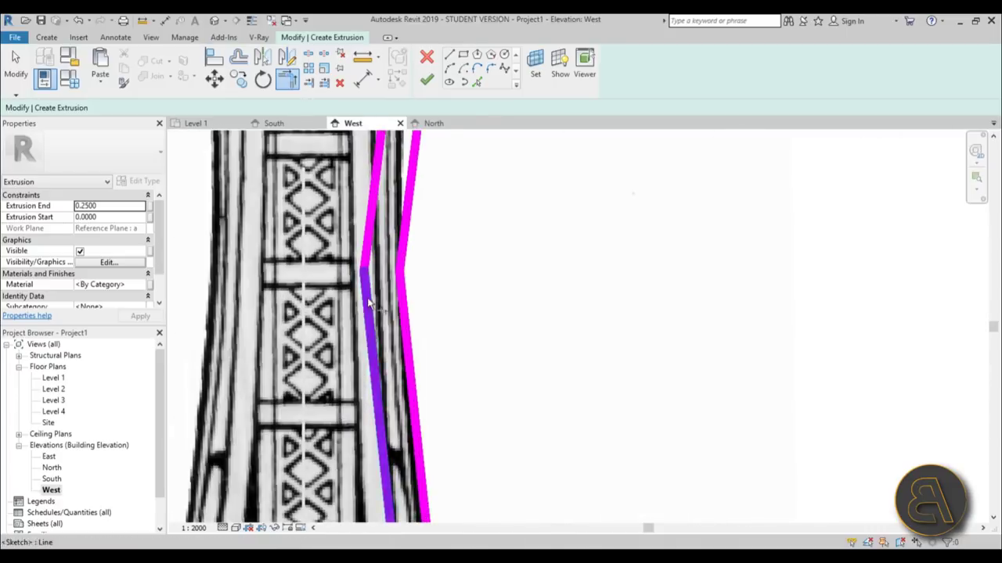
{"action": "scroll", "coordinate": [453, 407], "scroll_direction": "down", "scroll_amount": 4}
{"action": "scroll", "coordinate": [457, 247], "scroll_direction": "up", "scroll_amount": 5}
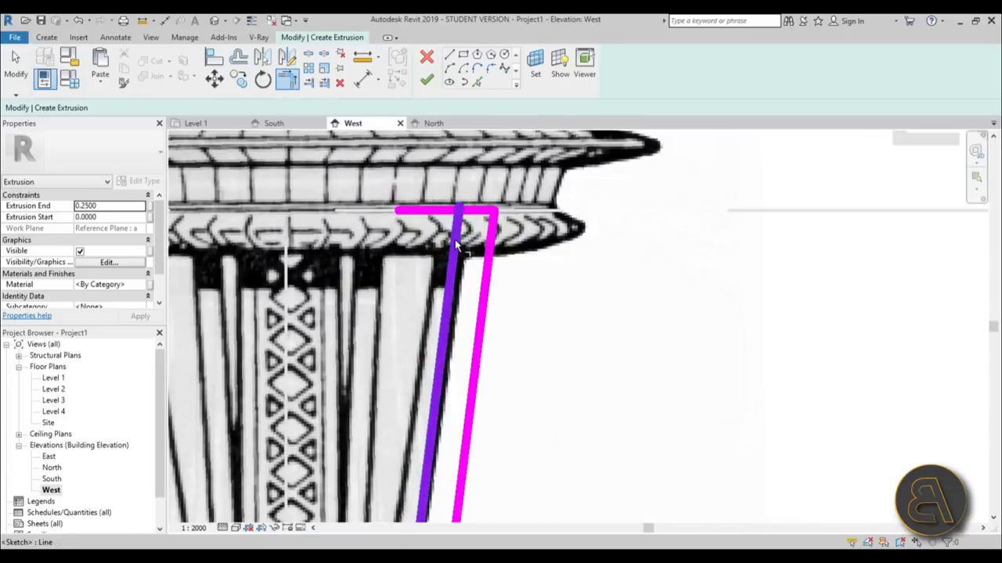
{"action": "left_click", "coordinate": [456, 247]}
{"action": "left_click", "coordinate": [482, 210]}
{"action": "scroll", "coordinate": [376, 188], "scroll_direction": "down", "scroll_amount": 4}
{"action": "left_click", "coordinate": [427, 80]}
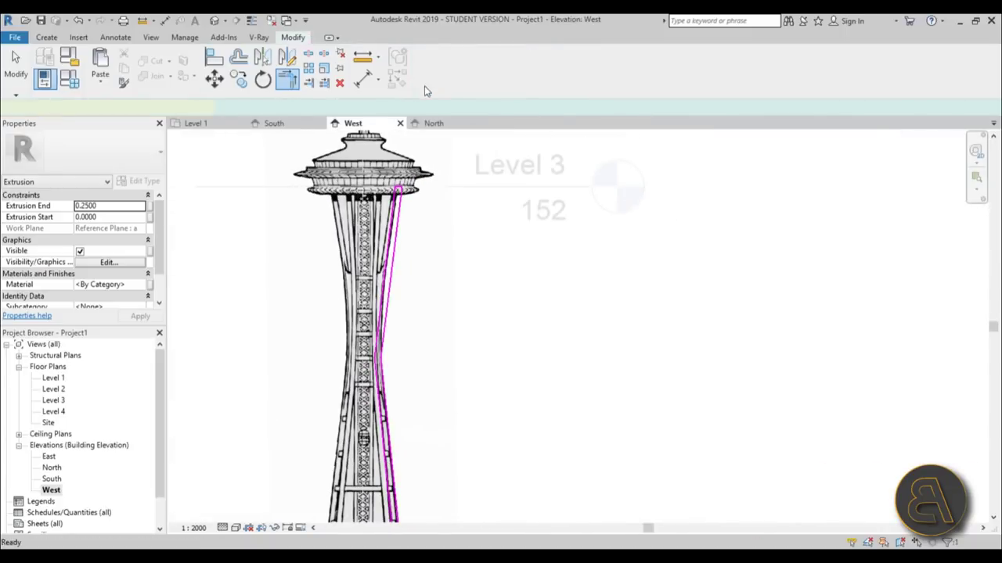
- Stretch the leg extrusion outward in both directions in the 3D view to a depth of about 30
{"action": "scroll", "coordinate": [470, 306], "scroll_direction": "down", "scroll_amount": 3}
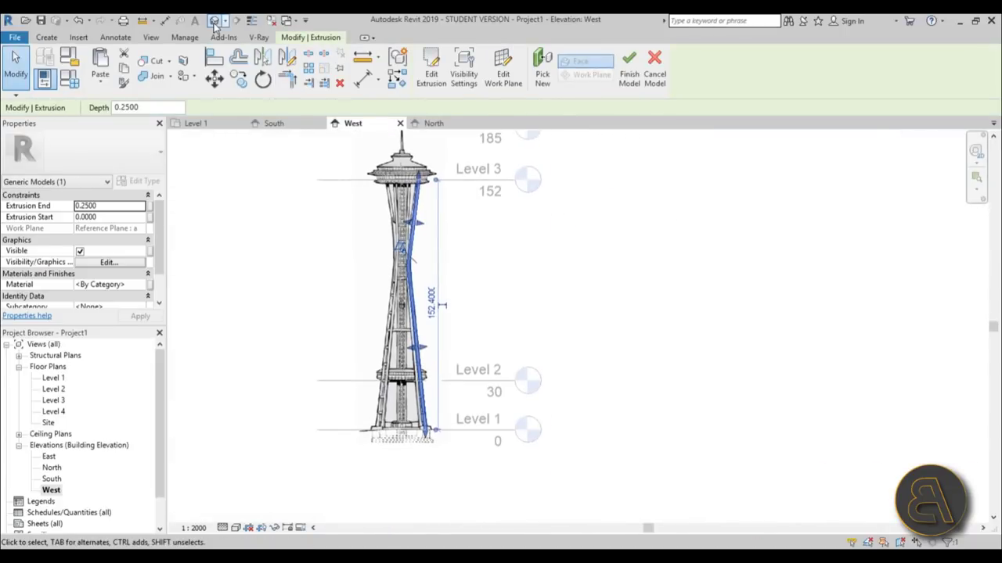
{"action": "left_click", "coordinate": [215, 21]}
{"action": "middle_click_drag", "start_coordinate": [592, 356], "coordinate": [630, 386], "text": "shift"}
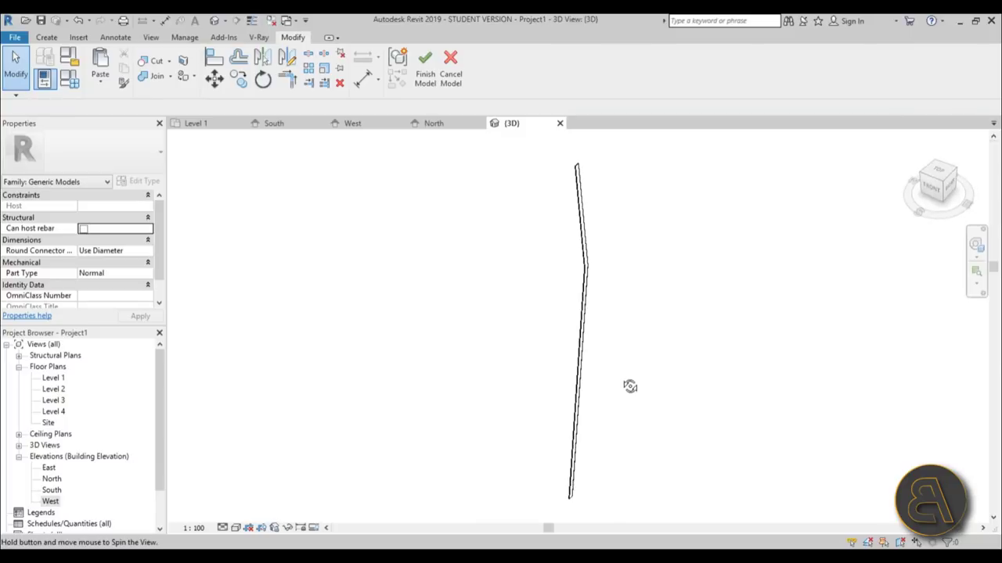
{"action": "left_click", "coordinate": [586, 339]}
{"action": "middle_click_drag", "start_coordinate": [565, 332], "coordinate": [550, 325], "text": "shift"}
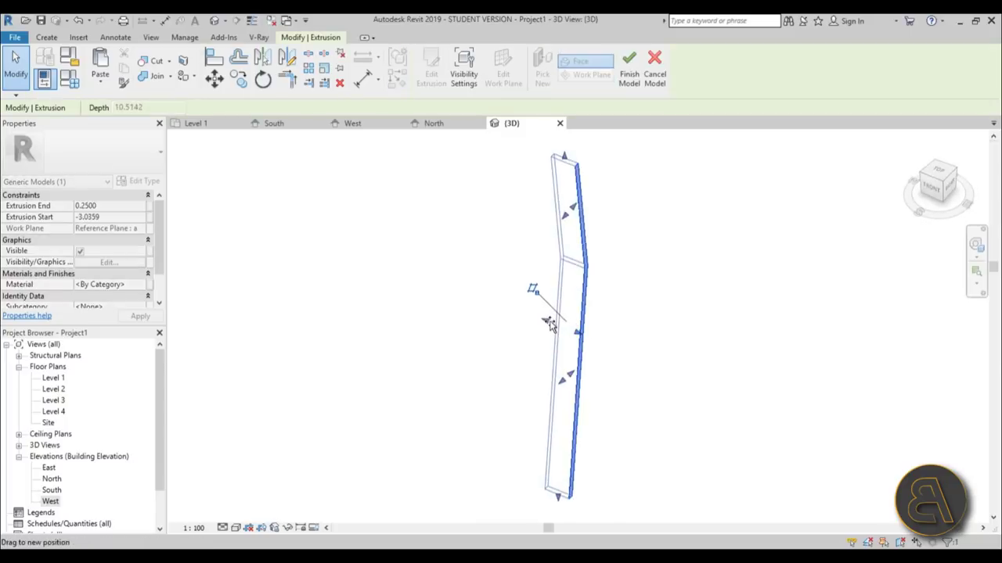
{"action": "left_click_drag", "start_coordinate": [550, 324], "coordinate": [623, 349]}
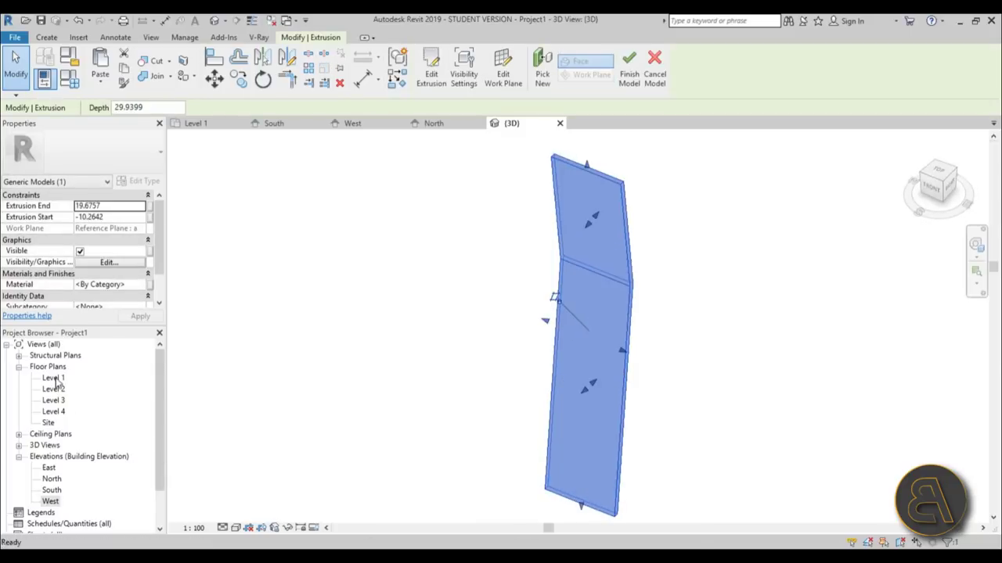
- In the Level 1 plan, stretch both ends of the extrusion to the outer vertical grid lines, from -17 to 17
{"action": "double_click", "coordinate": [56, 381]}
{"action": "scroll", "coordinate": [398, 363], "scroll_direction": "up", "scroll_amount": 2}
{"action": "left_click_drag", "start_coordinate": [443, 380], "coordinate": [404, 382]}
{"action": "left_click_drag", "start_coordinate": [631, 380], "coordinate": [612, 382]}
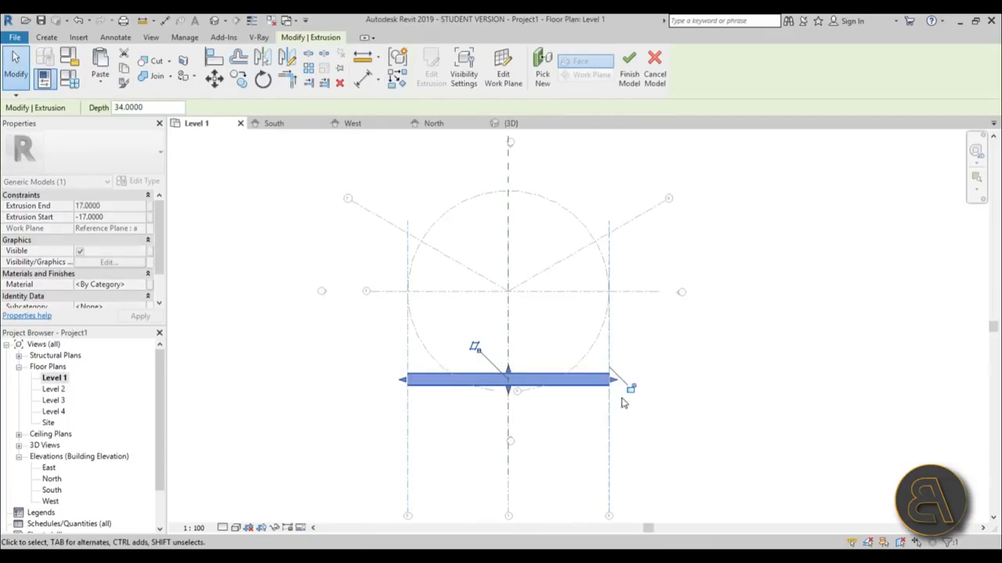
{"action": "left_click", "coordinate": [621, 403]}
{"action": "scroll", "coordinate": [568, 306], "scroll_direction": "down", "scroll_amount": 5}
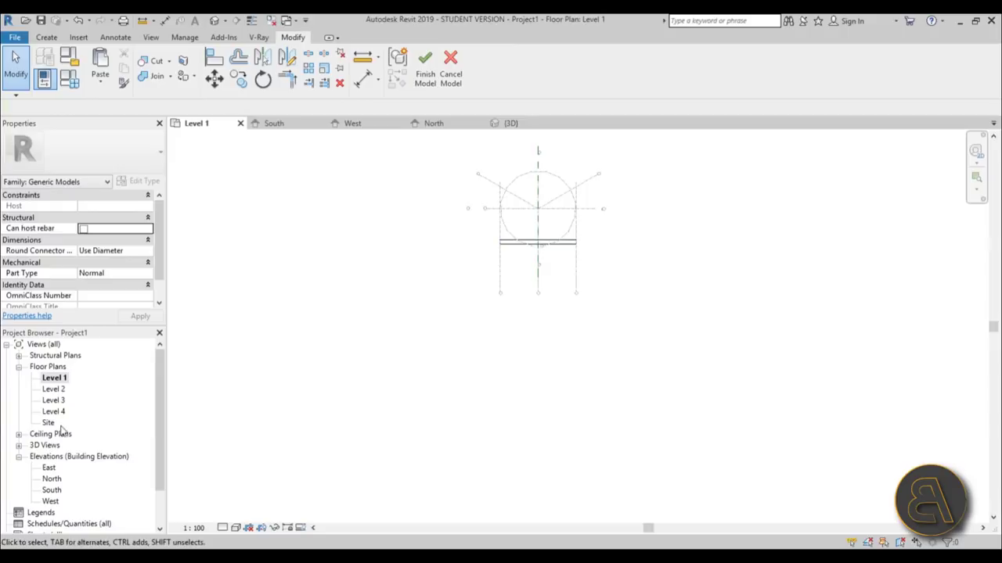
- Set the South elevation's visual style to Wireframe so the tower image shows through the extrusion
{"action": "double_click", "coordinate": [51, 491]}
{"action": "scroll", "coordinate": [501, 253], "scroll_direction": "up", "scroll_amount": 3}
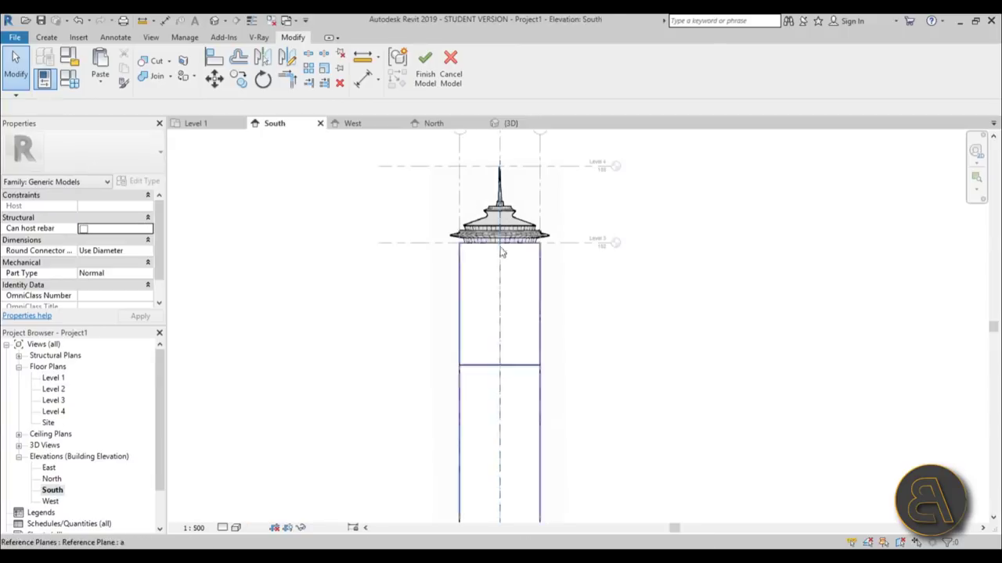
{"action": "left_click", "coordinate": [523, 379]}
{"action": "scroll", "coordinate": [486, 298], "scroll_direction": "down", "scroll_amount": 2}
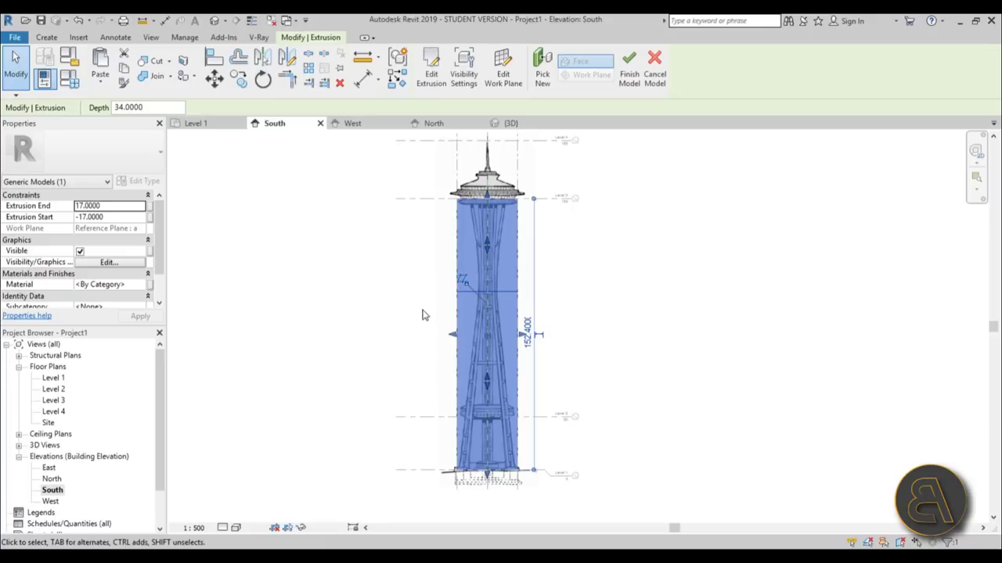
{"action": "left_click", "coordinate": [223, 527]}
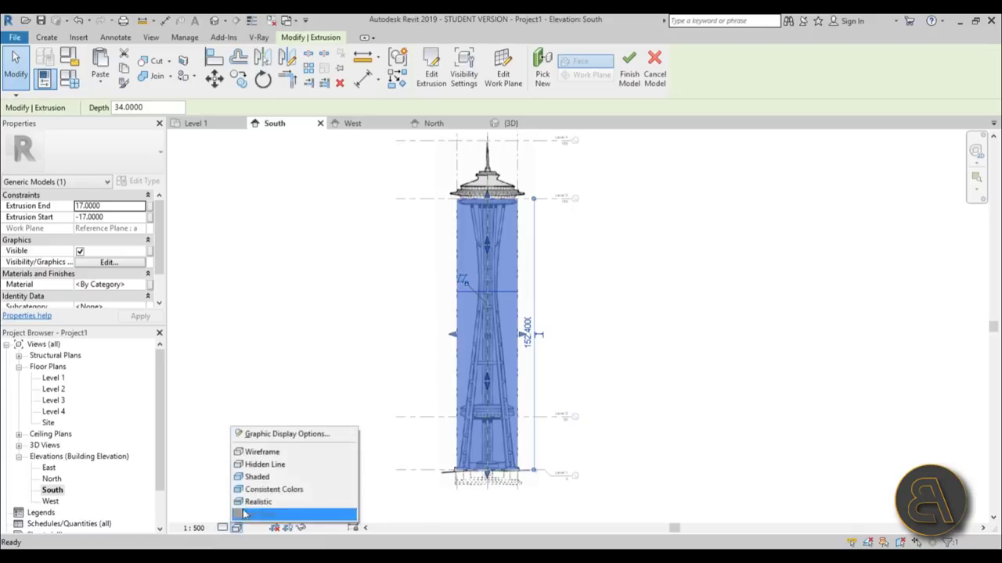
{"action": "left_click", "coordinate": [258, 451]}
{"action": "left_click", "coordinate": [629, 418]}
{"action": "left_click", "coordinate": [532, 282]}
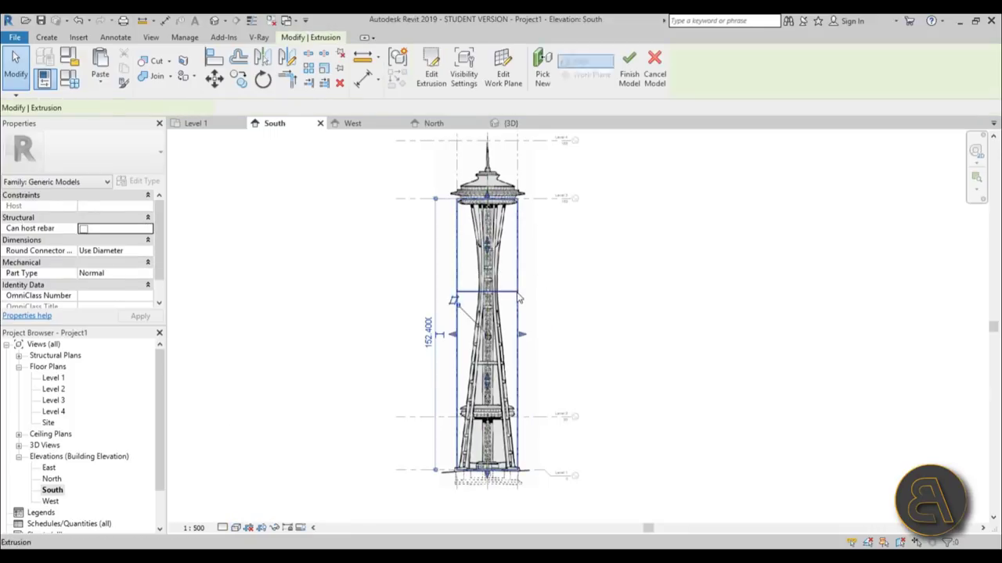
{"action": "left_click", "coordinate": [647, 338]}
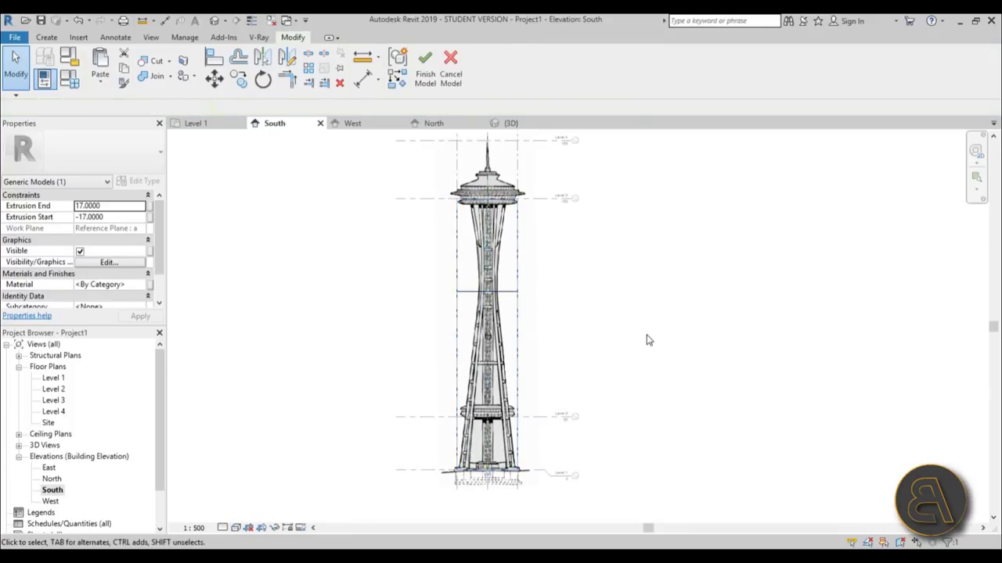
- Switch the South elevation to Hidden Line, select the extrusion to check it, and return the view to Wireframe
{"action": "left_click", "coordinate": [223, 528]}
{"action": "left_click", "coordinate": [270, 463]}
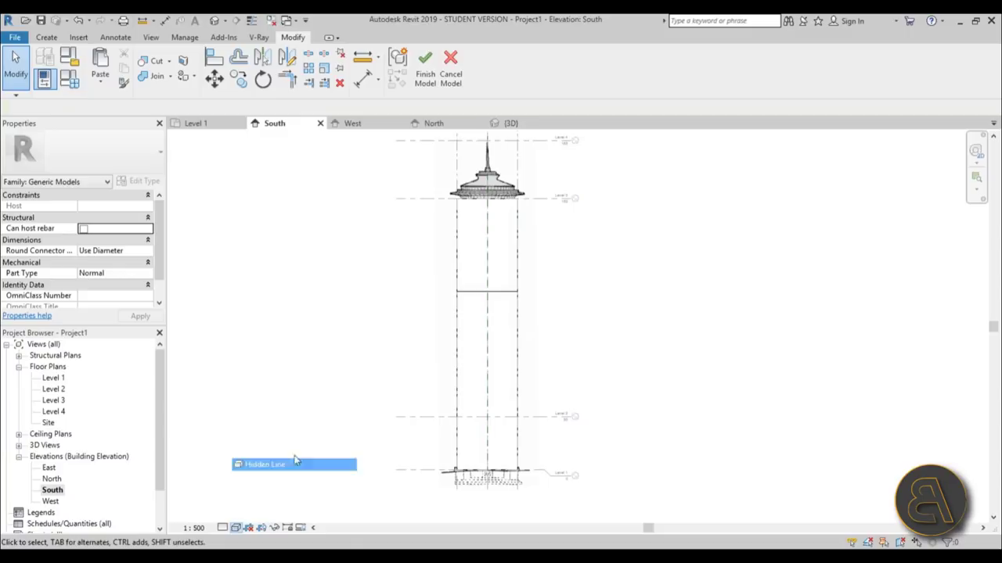
{"action": "left_click", "coordinate": [515, 291]}
{"action": "right_click", "coordinate": [563, 291]}
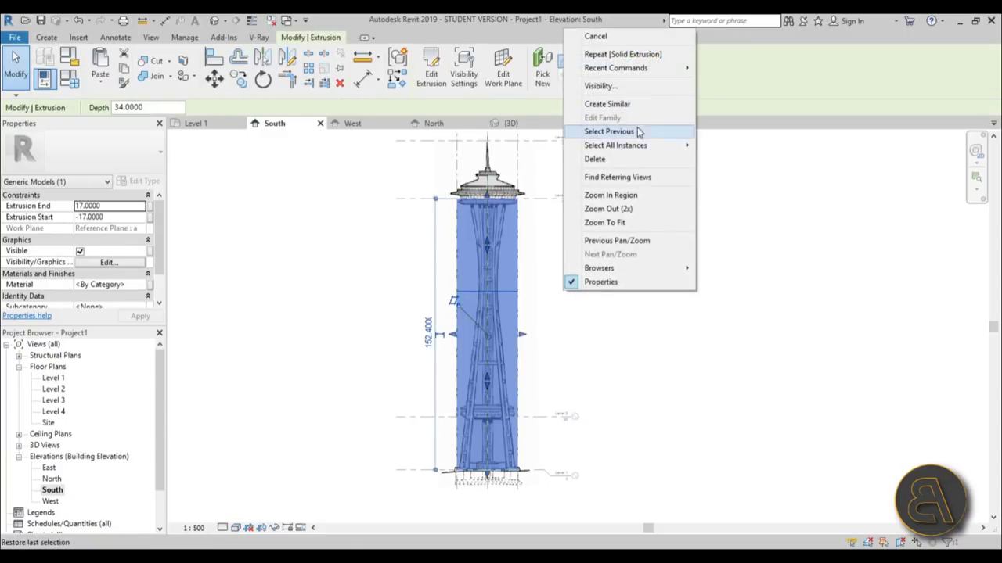
{"action": "left_click", "coordinate": [555, 36]}
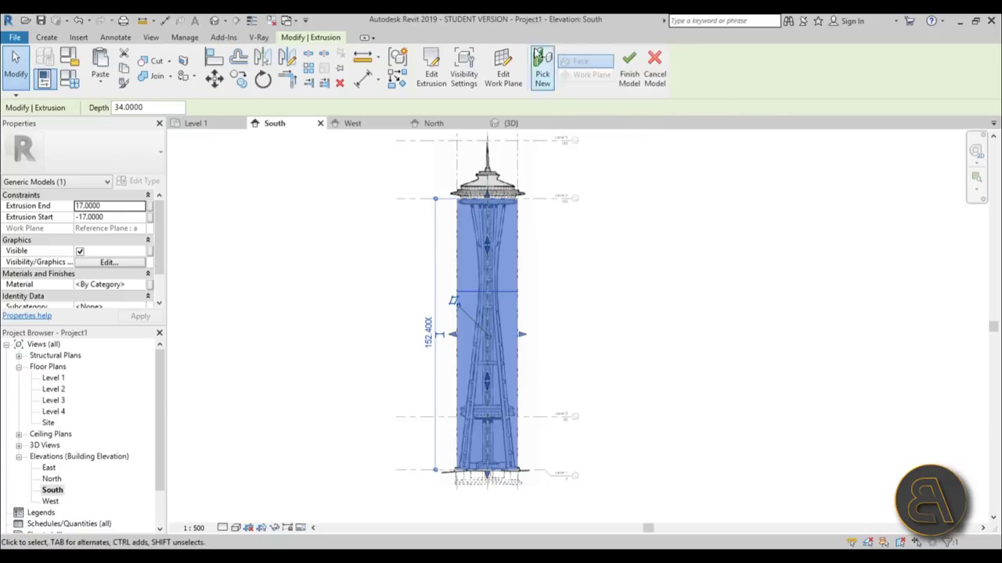
{"action": "key", "text": "Escape"}
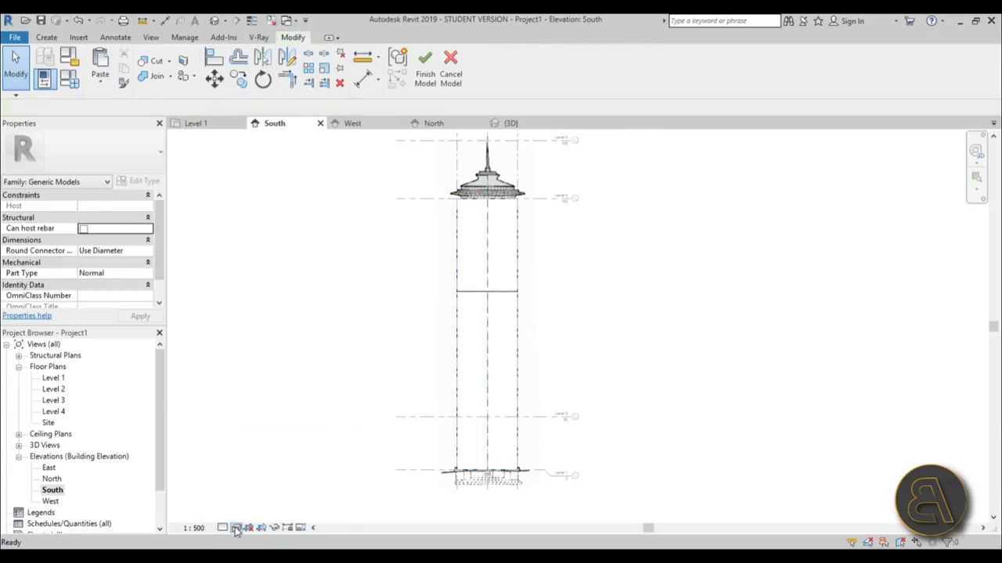
{"action": "left_click", "coordinate": [236, 529]}
{"action": "left_click", "coordinate": [258, 450]}
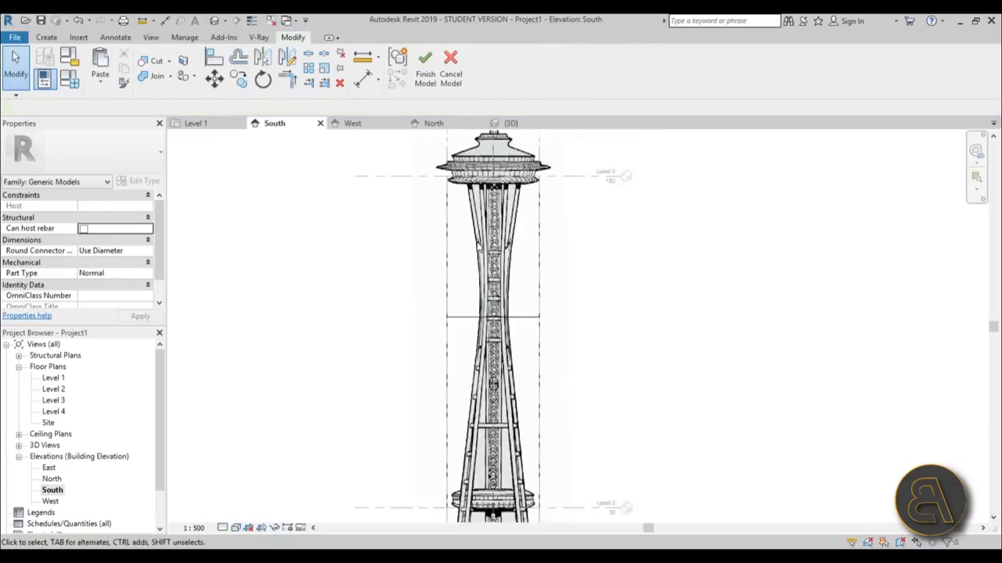
- Compare the extrusion's outline with the tower legs on the reference image in the South elevation
{"action": "scroll", "coordinate": [480, 248], "scroll_direction": "up", "scroll_amount": 1}
{"action": "left_click", "coordinate": [455, 169]}
{"action": "scroll", "coordinate": [482, 180], "scroll_direction": "down", "scroll_amount": 3}
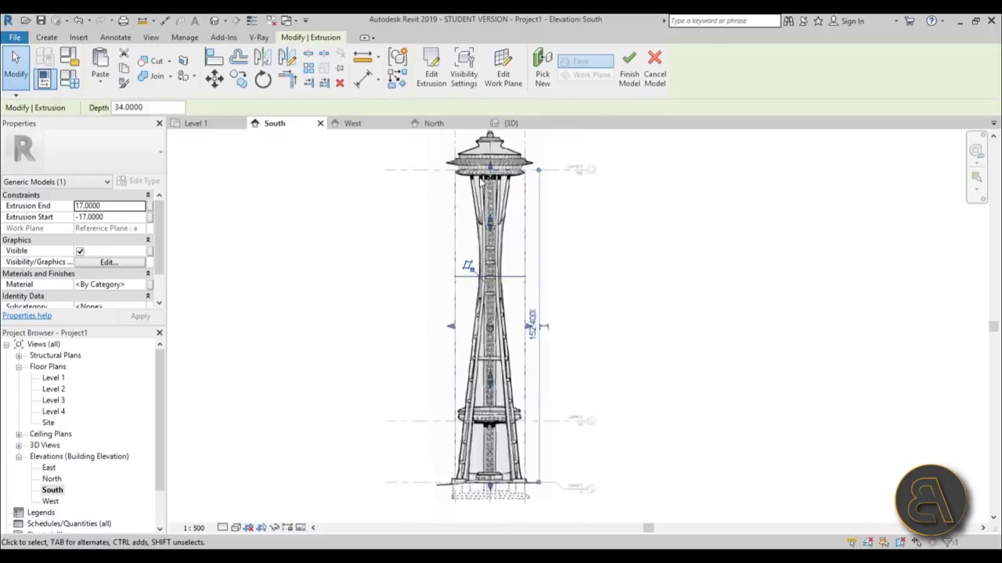
{"action": "scroll", "coordinate": [490, 422], "scroll_direction": "up", "scroll_amount": 2}
{"action": "scroll", "coordinate": [420, 173], "scroll_direction": "down", "scroll_amount": 2}
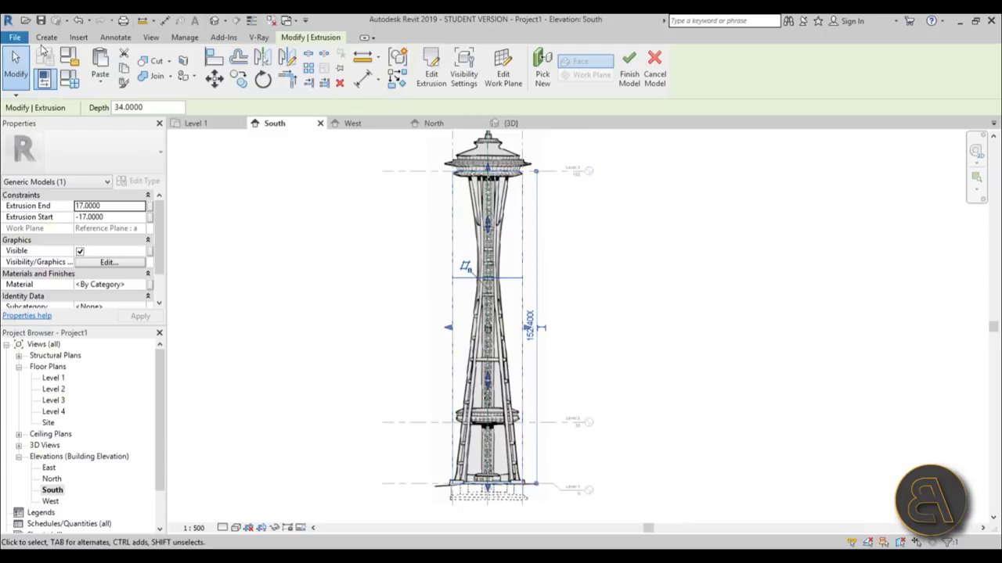
{"action": "left_click", "coordinate": [44, 37]}
{"action": "left_click", "coordinate": [559, 471]}
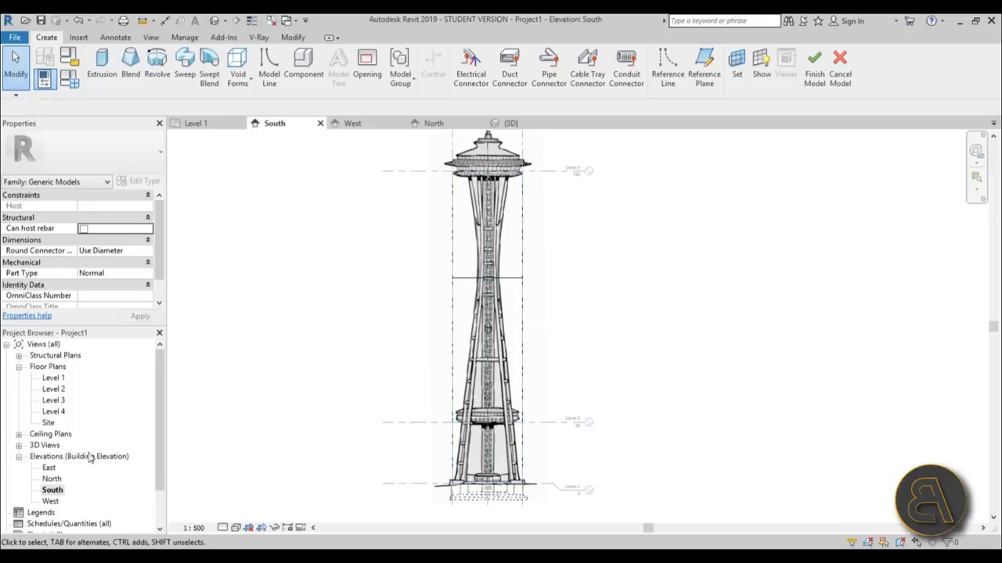
- In the Level 1 plan, draw a horizontal reference plane along the grid line through the circle's centre, extending past both sides
{"action": "double_click", "coordinate": [61, 378]}
{"action": "scroll", "coordinate": [530, 219], "scroll_direction": "up", "scroll_amount": 4}
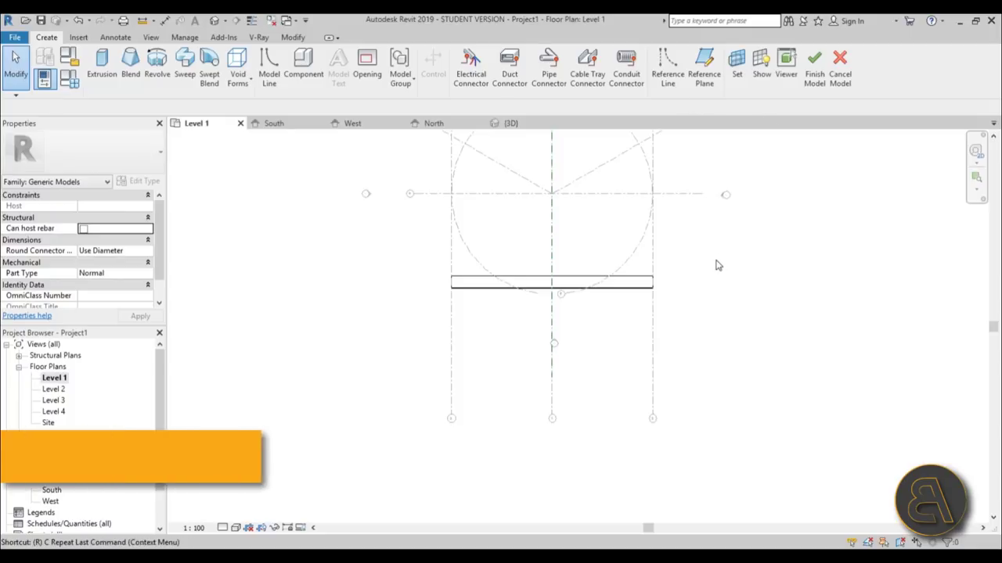
{"action": "key", "text": "r"}
{"action": "key", "text": "p"}
{"action": "left_click", "coordinate": [413, 193]}
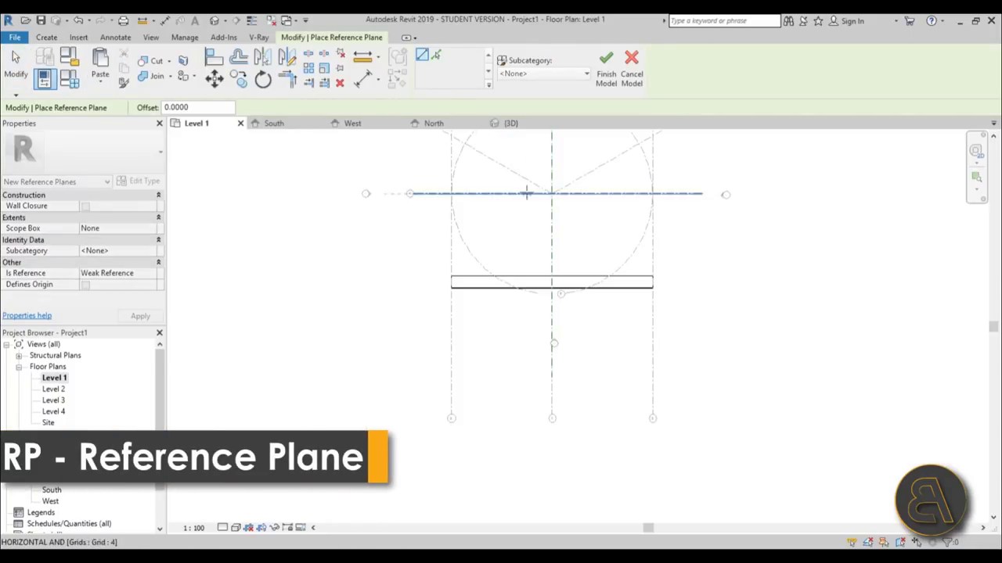
{"action": "left_click", "coordinate": [820, 193]}
{"action": "key", "text": "Escape"}
{"action": "key", "text": "Escape"}
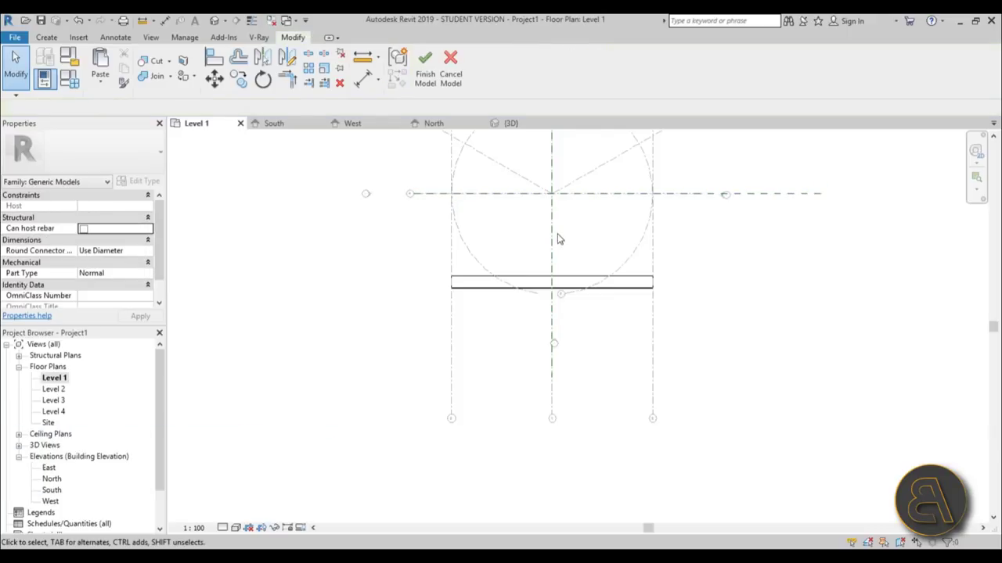
- Name the new horizontal reference plane b
{"action": "left_click", "coordinate": [553, 244]}
{"action": "left_click", "coordinate": [750, 194]}
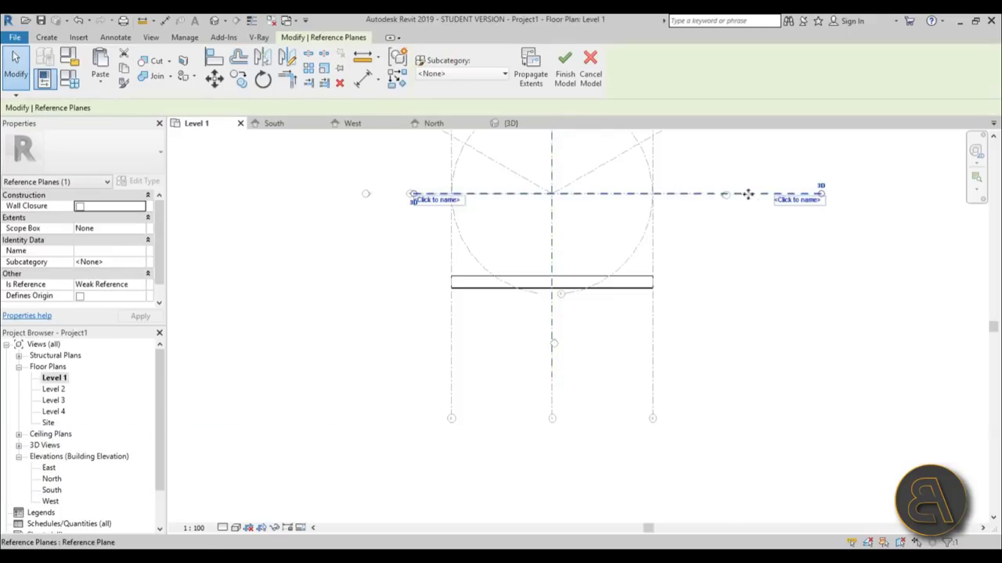
{"action": "left_click", "coordinate": [430, 200]}
{"action": "type", "text": "b"}
{"action": "key", "text": "Return"}
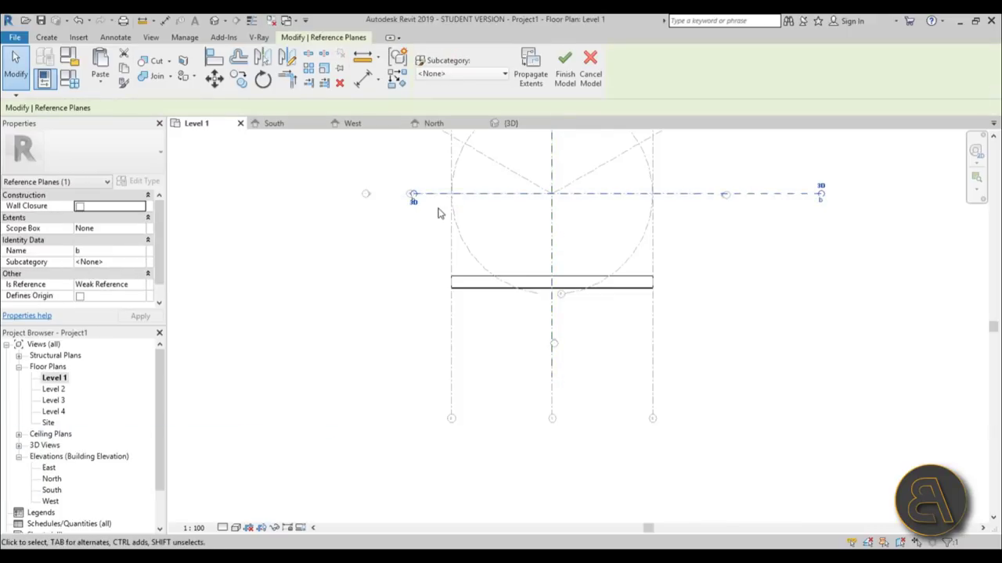
{"action": "key", "text": "Escape"}
- Start a void extrusion in the South elevation with Reference Plane : b as its work plane
{"action": "left_click", "coordinate": [51, 490]}
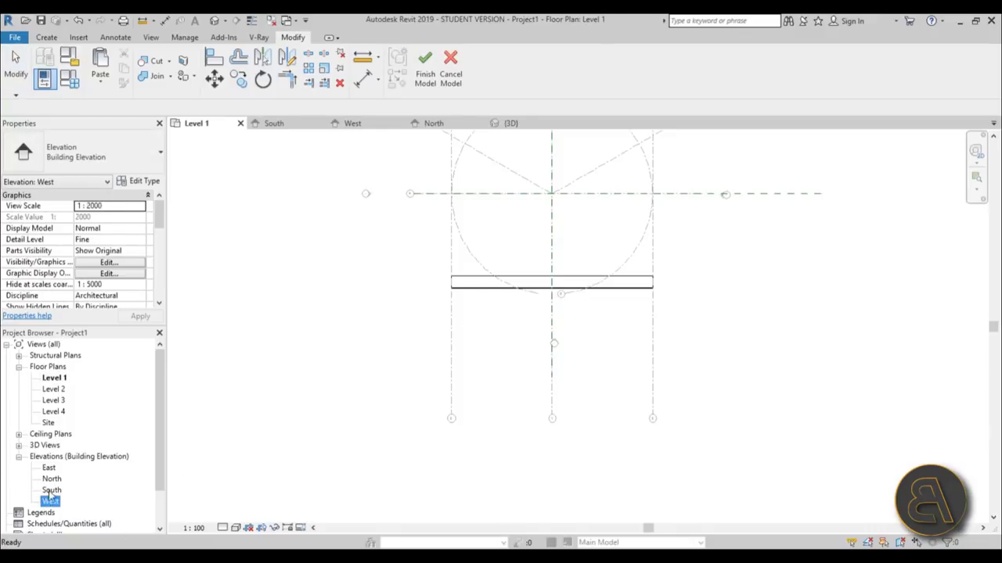
{"action": "double_click", "coordinate": [51, 492]}
{"action": "scroll", "coordinate": [523, 306], "scroll_direction": "down", "scroll_amount": 2}
{"action": "scroll", "coordinate": [505, 315], "scroll_direction": "up", "scroll_amount": 2}
{"action": "middle_click_drag", "start_coordinate": [523, 320], "coordinate": [503, 350]}
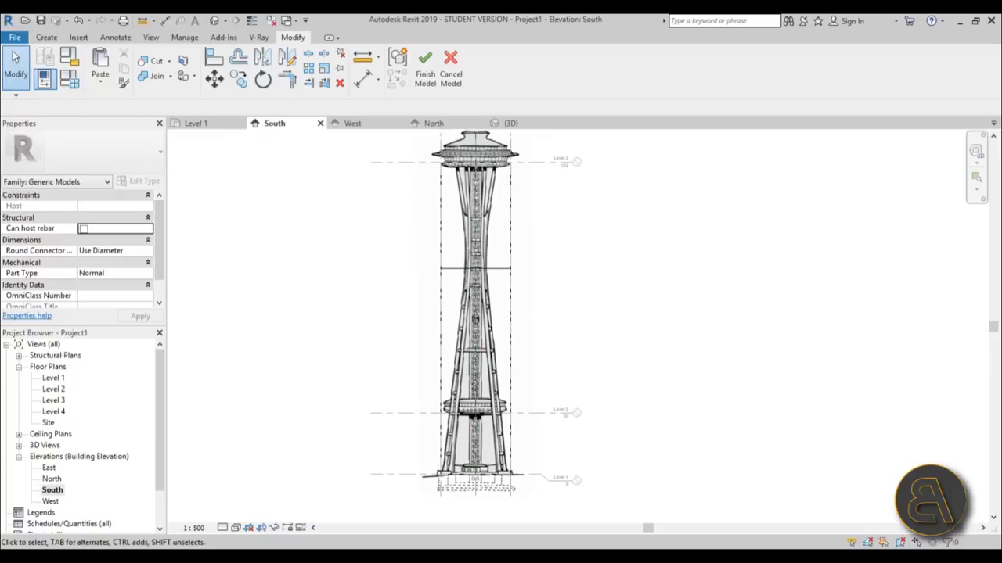
{"action": "left_click", "coordinate": [47, 37]}
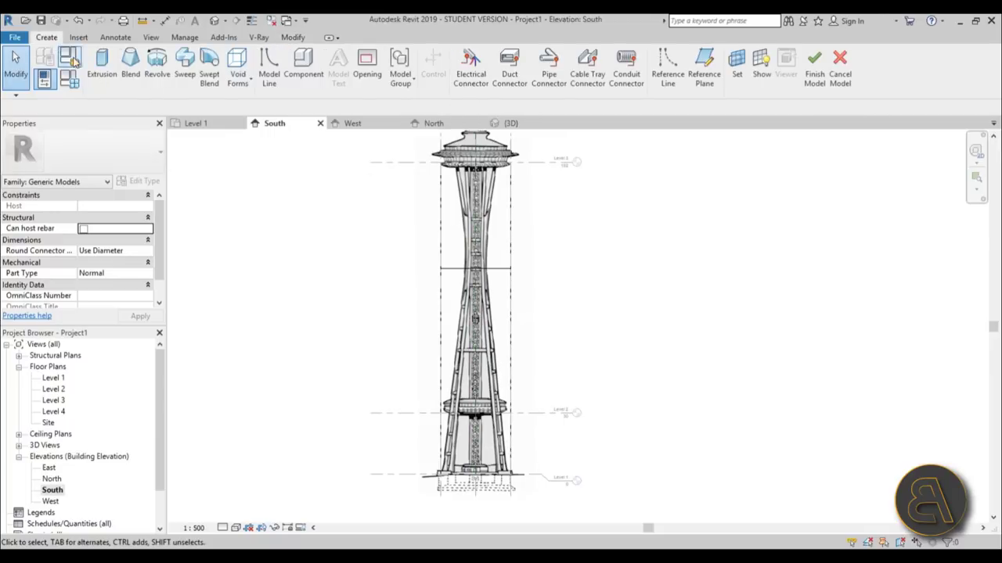
{"action": "left_click", "coordinate": [248, 88]}
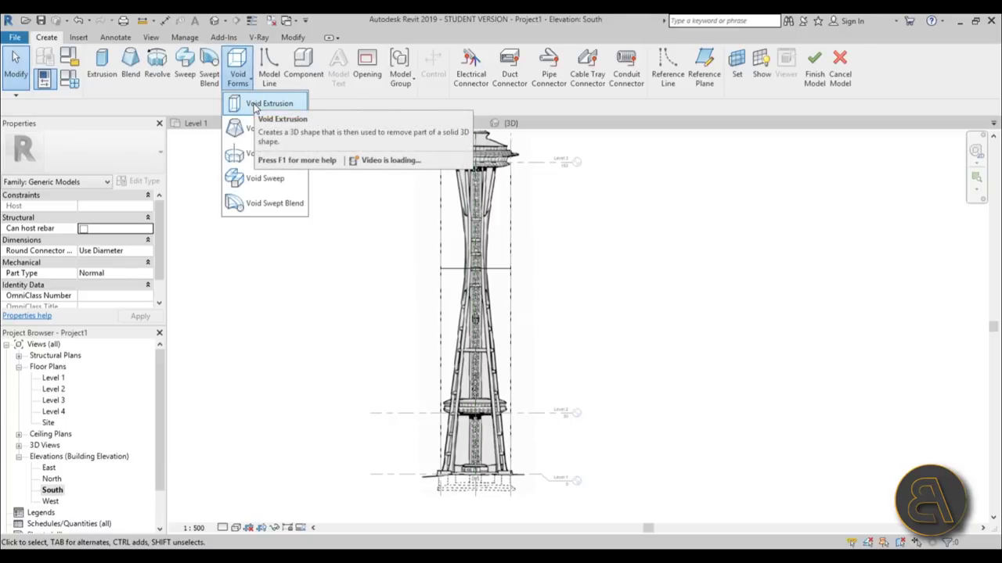
{"action": "left_click", "coordinate": [266, 103]}
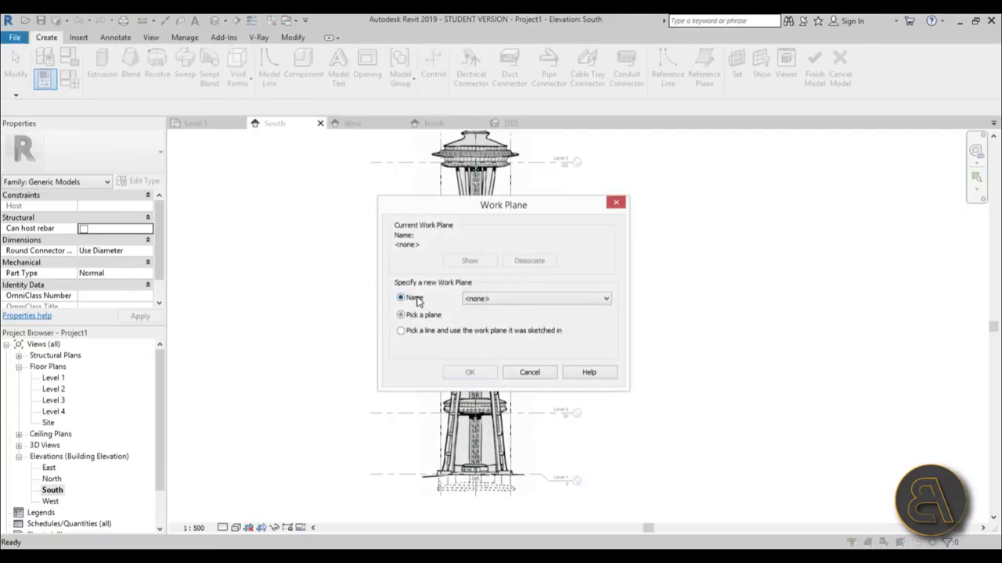
{"action": "left_click", "coordinate": [491, 302]}
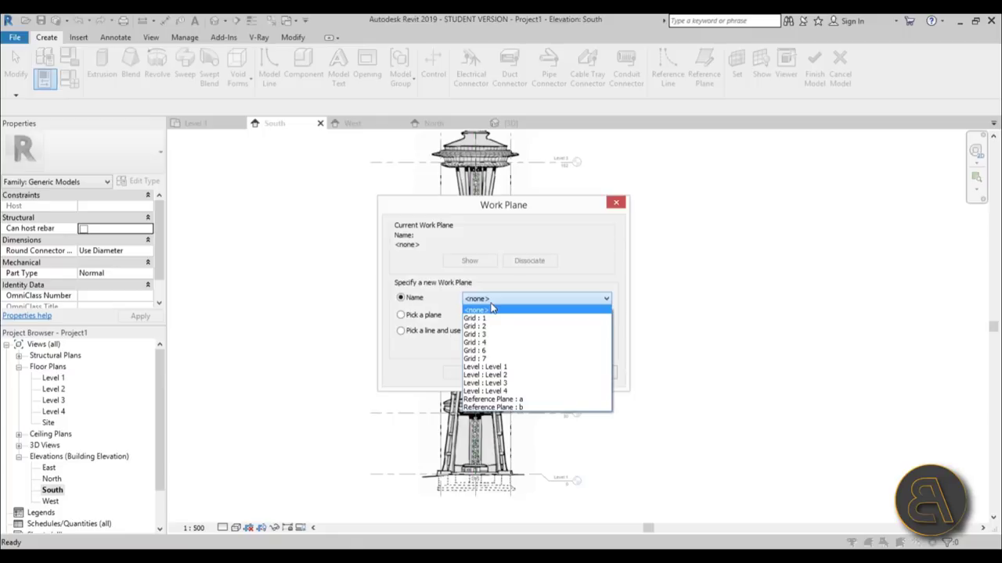
{"action": "left_click", "coordinate": [474, 407]}
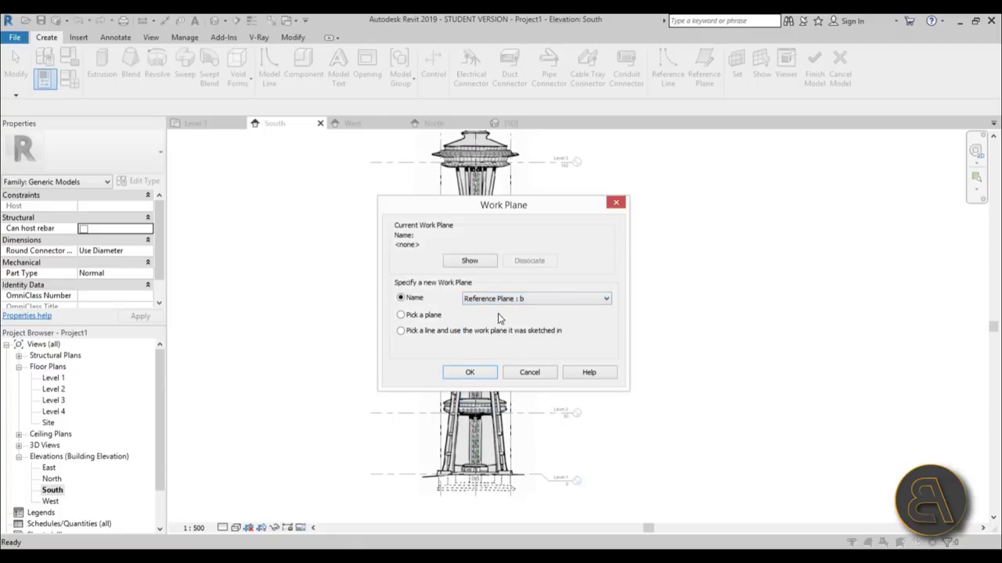
{"action": "left_click", "coordinate": [472, 374]}
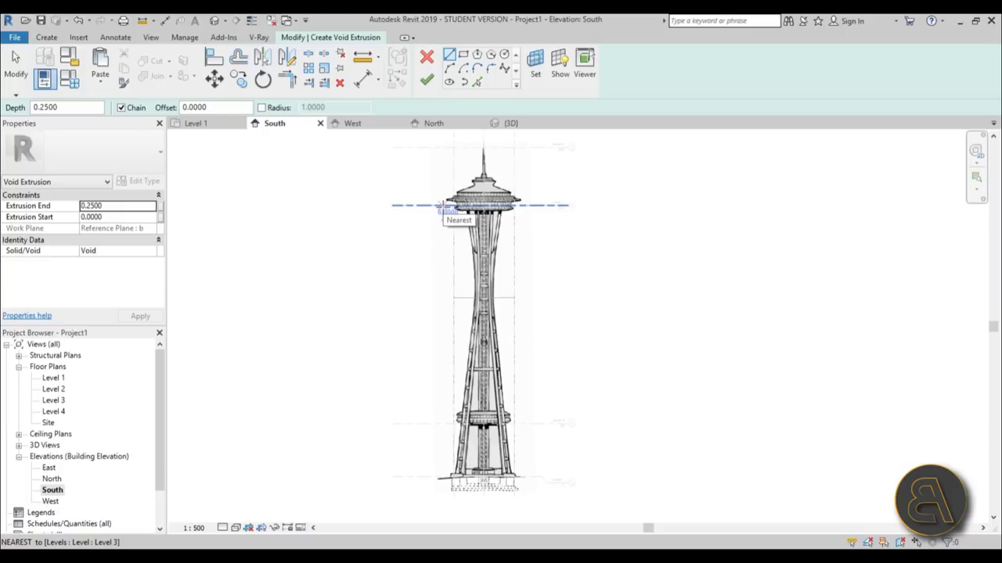
{"action": "scroll", "coordinate": [477, 473], "scroll_direction": "up", "scroll_amount": 5}
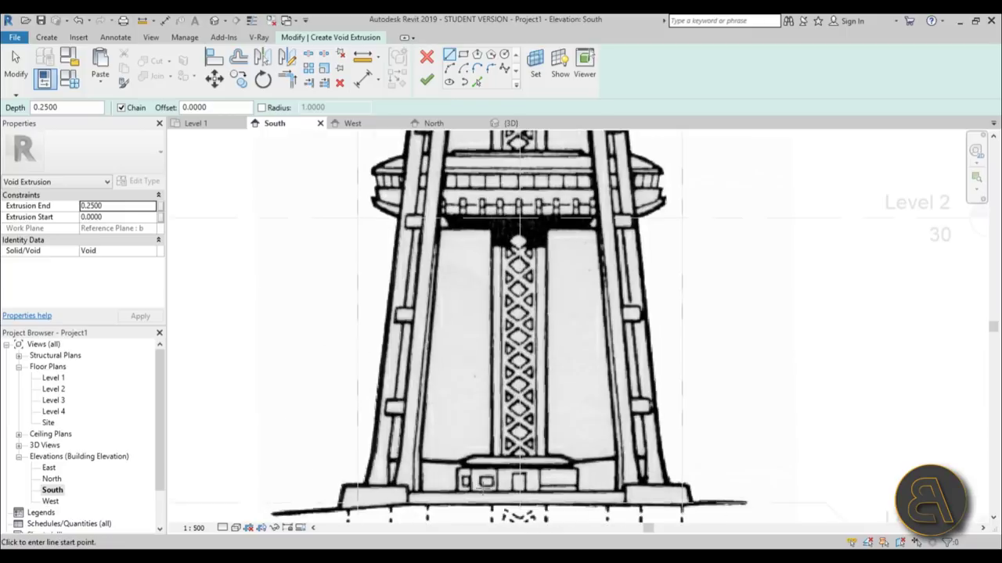
{"action": "left_click", "coordinate": [492, 503]}
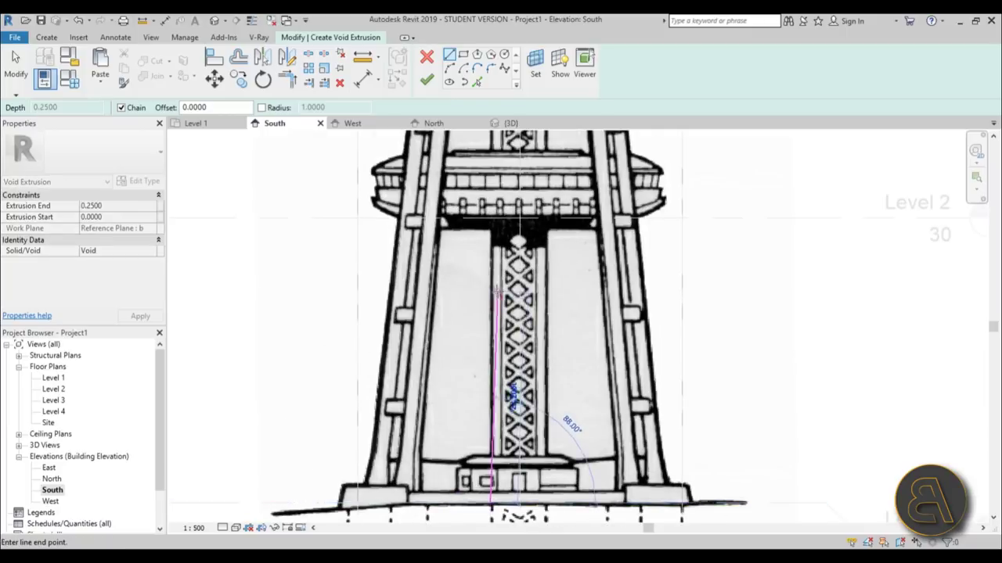
{"action": "key", "text": "Escape"}
{"action": "key", "text": "Escape"}
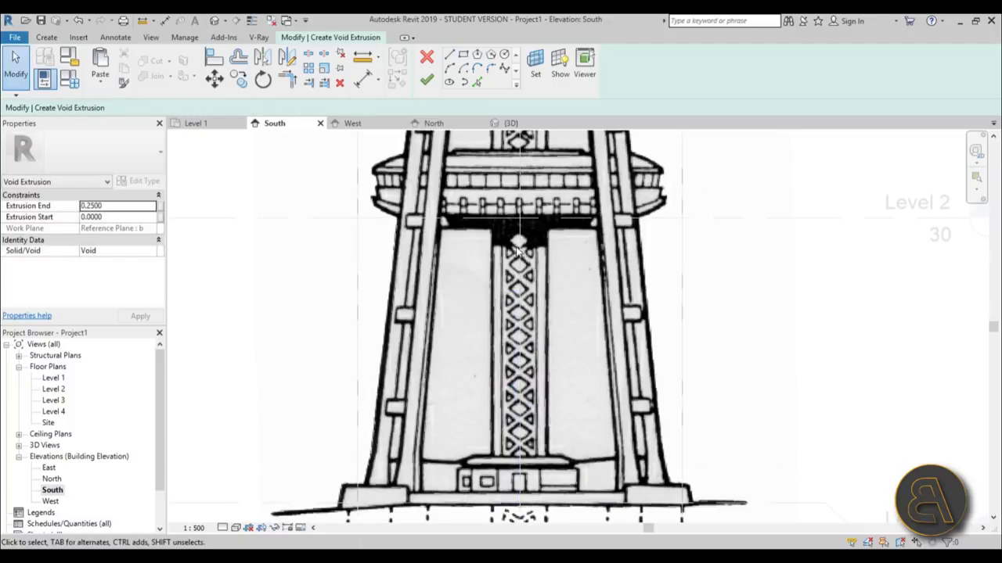
- Sketch a vertical line along the tower's centre grid line and set the view scale to 1:2000
{"action": "left_click", "coordinate": [450, 54]}
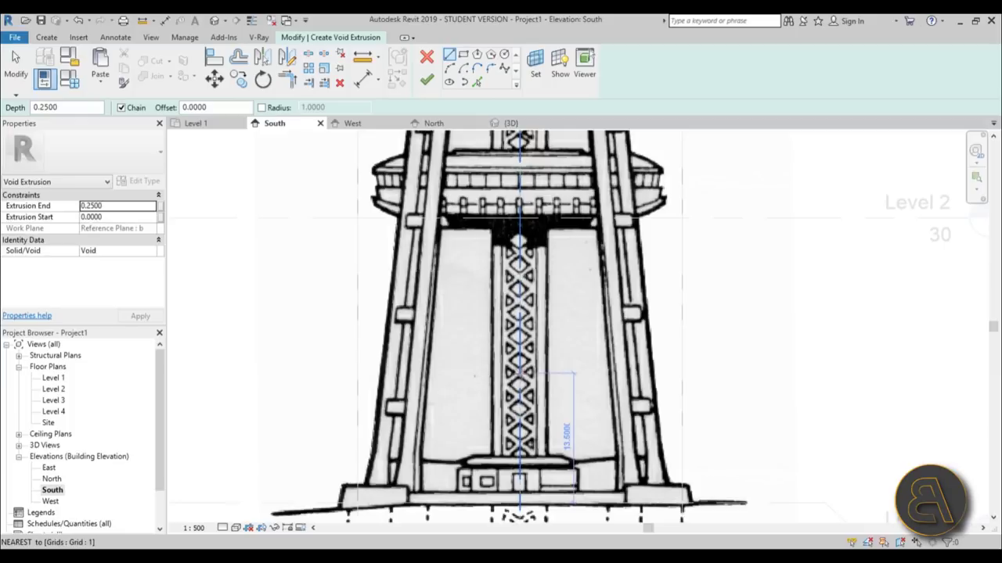
{"action": "left_click", "coordinate": [574, 374]}
{"action": "key", "text": "Escape"}
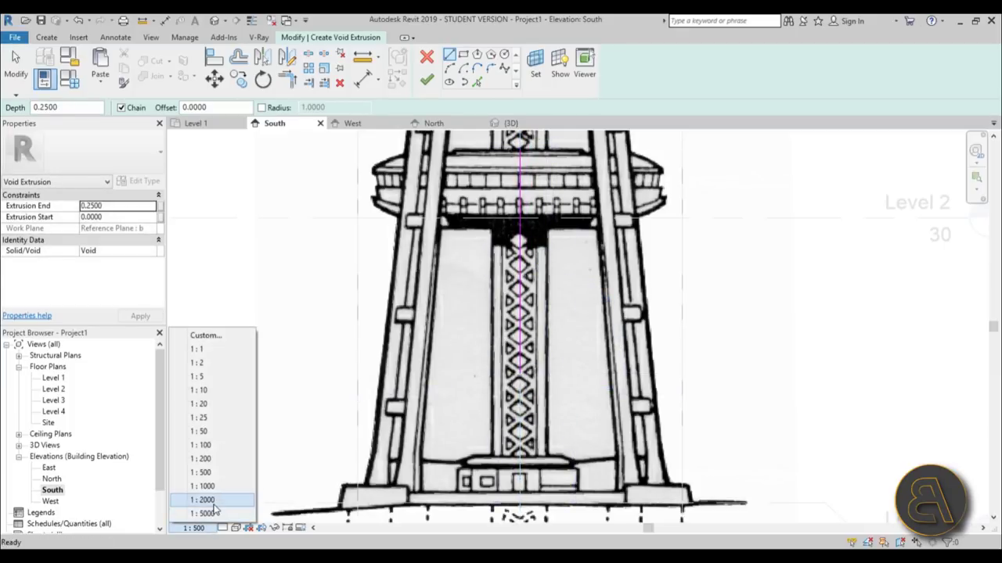
{"action": "left_click", "coordinate": [213, 503]}
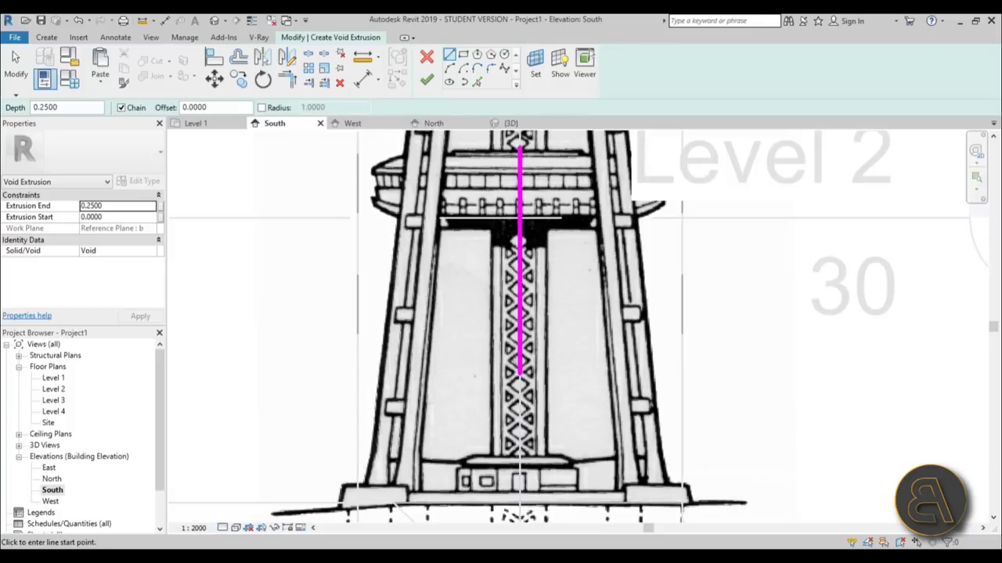
- Sketch a vertical line about 100 m long from Level 1, just beside the central shaft, up to the horizontal edge at the tower's waist
{"action": "scroll", "coordinate": [520, 443], "scroll_direction": "down", "scroll_amount": 5}
{"action": "scroll", "coordinate": [517, 473], "scroll_direction": "up", "scroll_amount": 6}
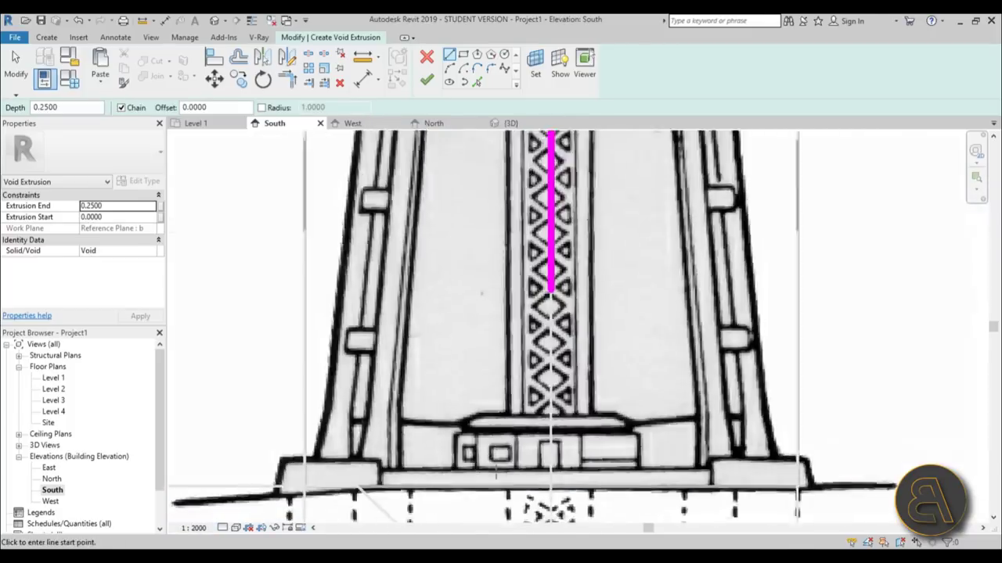
{"action": "left_click", "coordinate": [511, 491]}
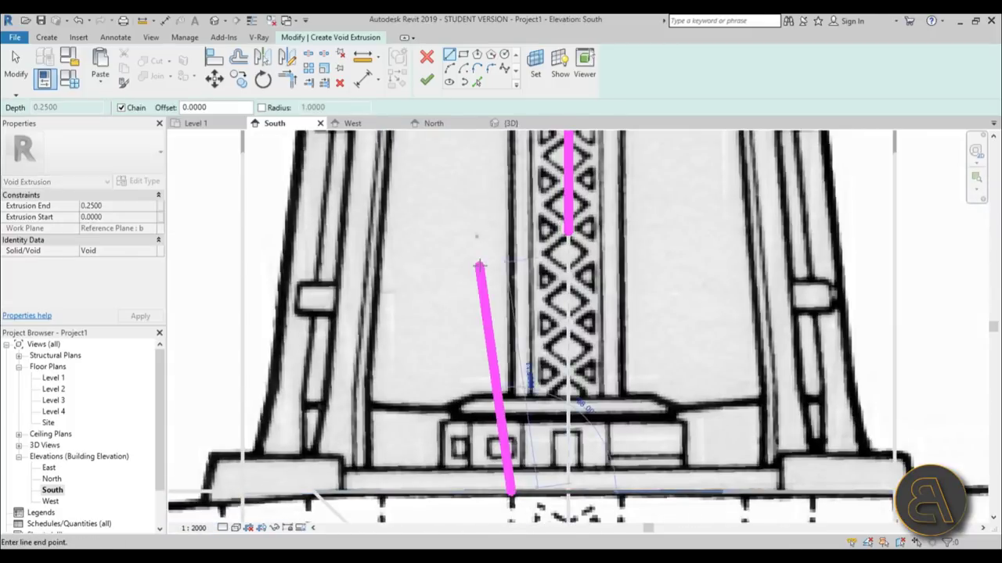
{"action": "scroll", "coordinate": [511, 450], "scroll_direction": "down", "scroll_amount": 3}
{"action": "scroll", "coordinate": [514, 452], "scroll_direction": "down", "scroll_amount": 2}
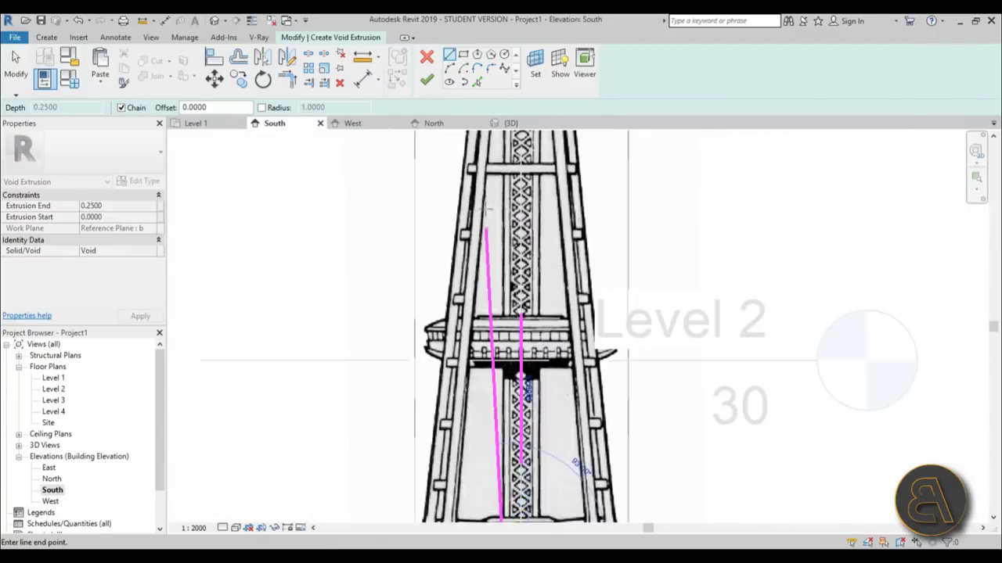
{"action": "scroll", "coordinate": [513, 423], "scroll_direction": "down", "scroll_amount": 3}
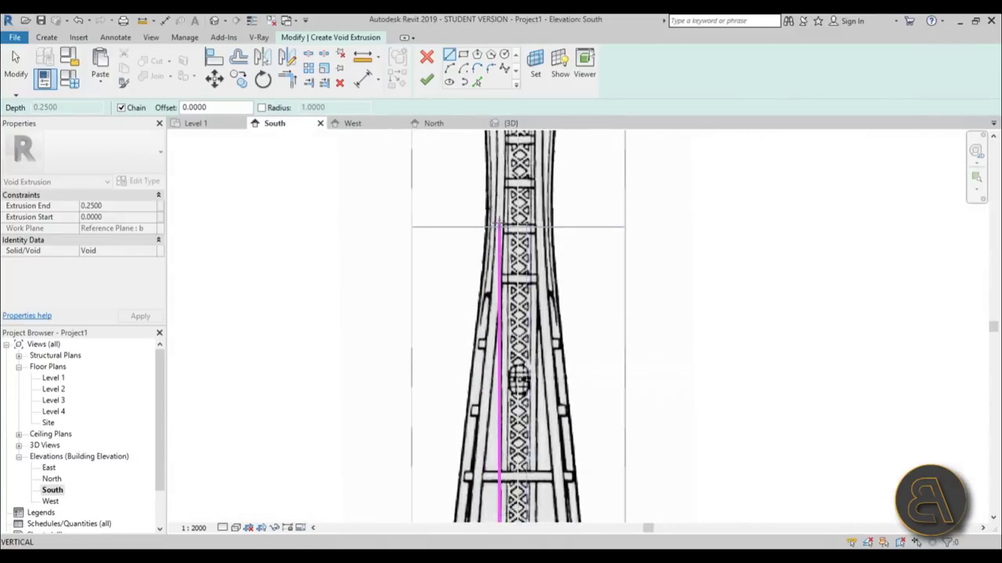
{"action": "middle_click_drag", "start_coordinate": [498, 227], "coordinate": [498, 446]}
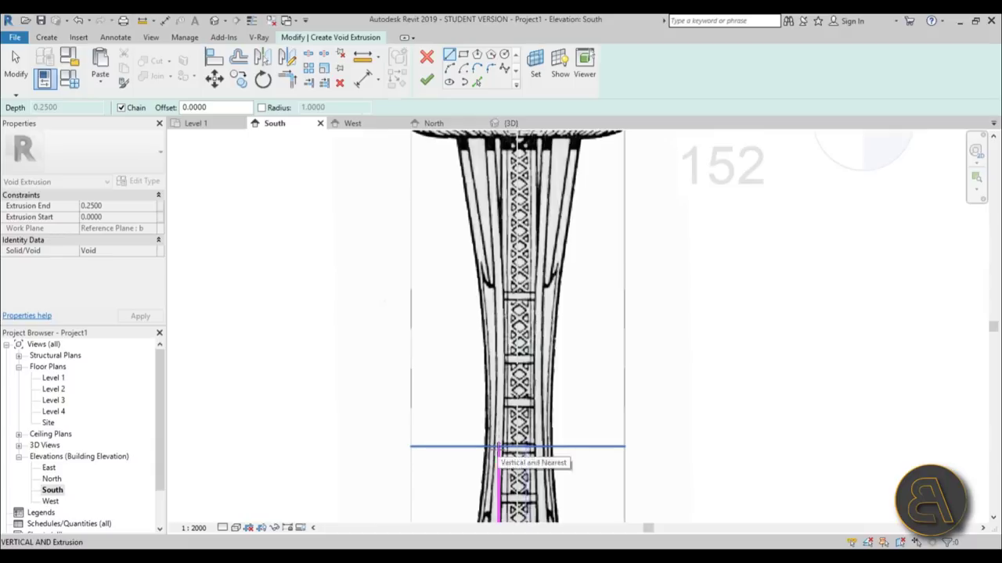
{"action": "left_click", "coordinate": [499, 446]}
- Continue the outline with an outward-slanting line about 52 m long, from the waist up to Level 3
{"action": "scroll", "coordinate": [500, 423], "scroll_direction": "down", "scroll_amount": 3}
{"action": "scroll", "coordinate": [497, 256], "scroll_direction": "up", "scroll_amount": 4}
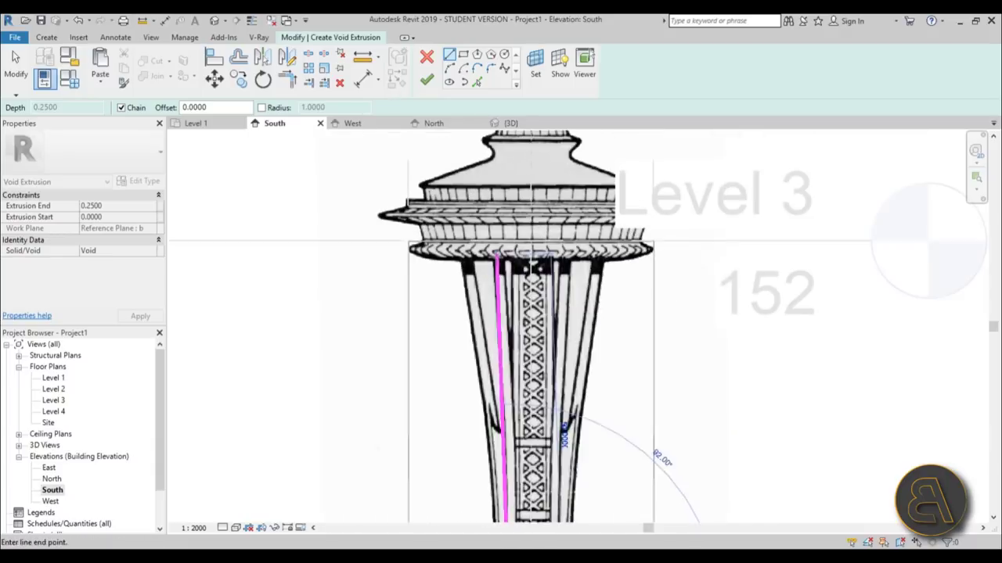
{"action": "scroll", "coordinate": [483, 263], "scroll_direction": "up", "scroll_amount": 3}
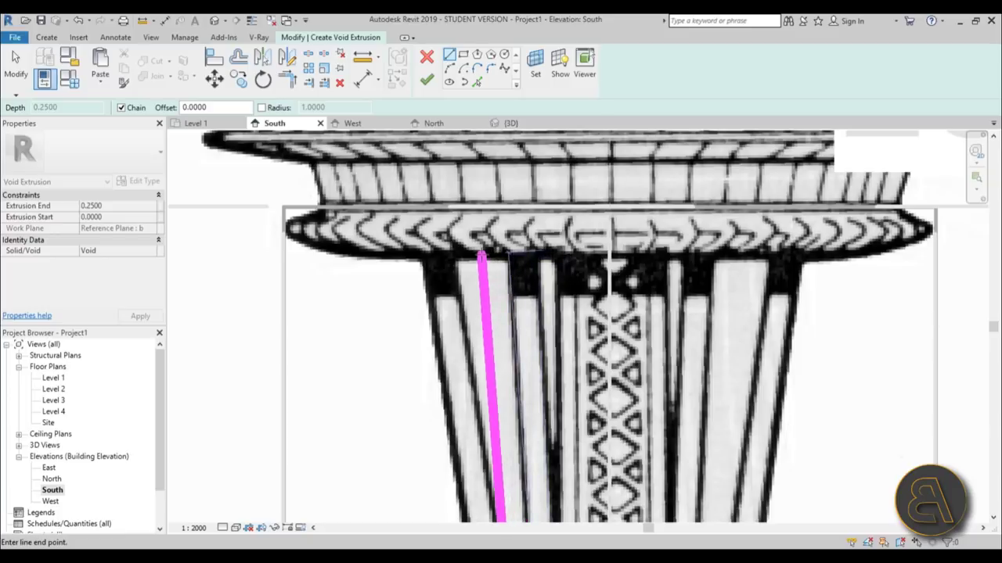
{"action": "left_click", "coordinate": [481, 246]}
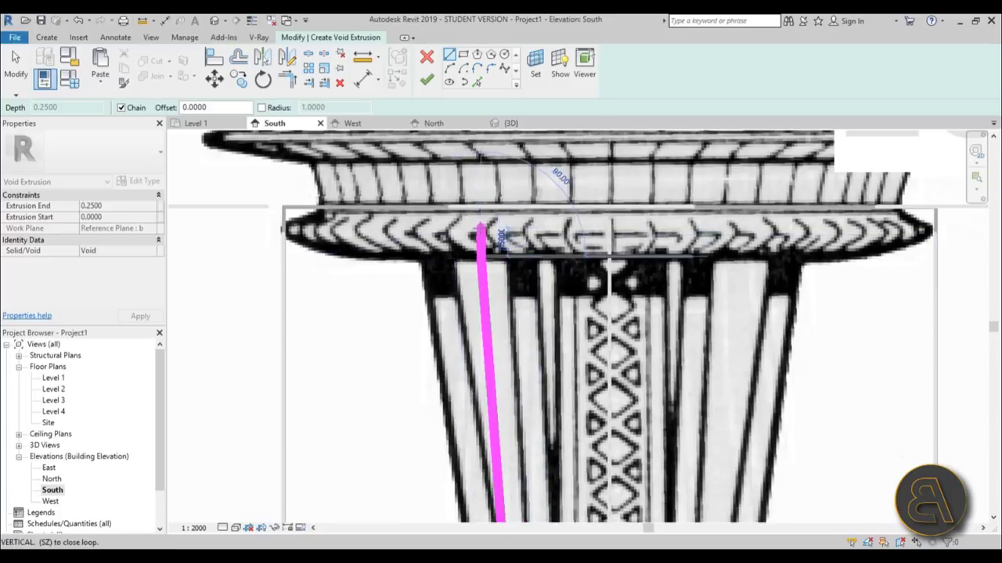
{"action": "key", "text": "Escape"}
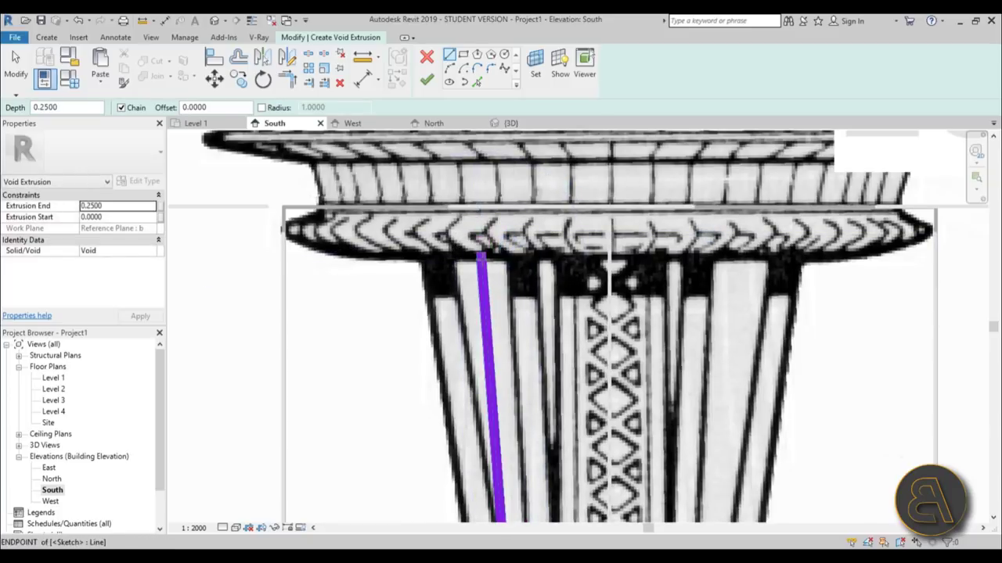
{"action": "key", "text": "Escape"}
{"action": "left_click", "coordinate": [485, 268]}
{"action": "left_click_drag", "start_coordinate": [482, 255], "coordinate": [474, 210]}
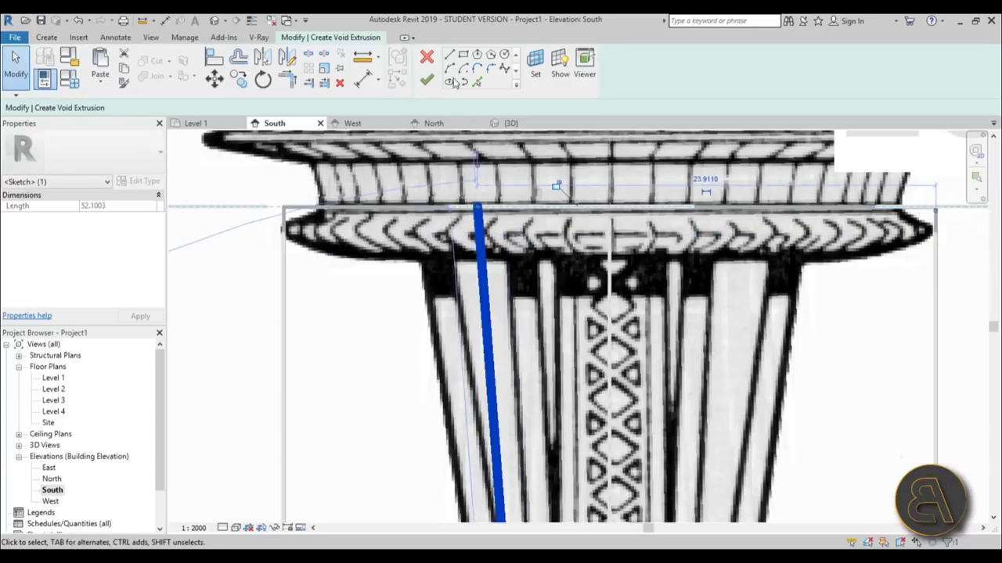
- Sketch a 22 m horizontal line along Level 3, from the slanted line's upper end outward beyond the tower
{"action": "left_click", "coordinate": [450, 54]}
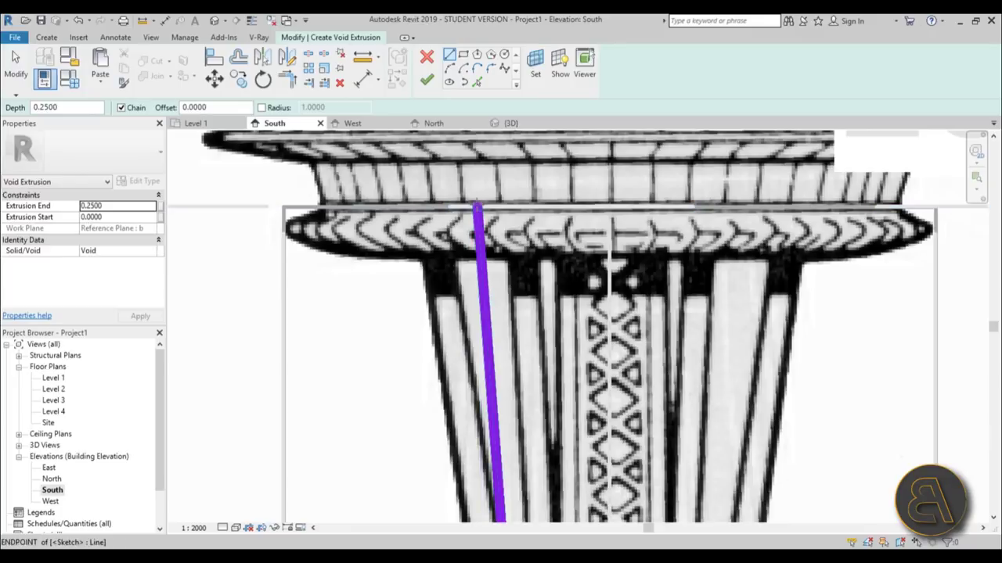
{"action": "scroll", "coordinate": [444, 209], "scroll_direction": "down", "scroll_amount": 2}
{"action": "middle_click_drag", "start_coordinate": [455, 219], "coordinate": [618, 212]}
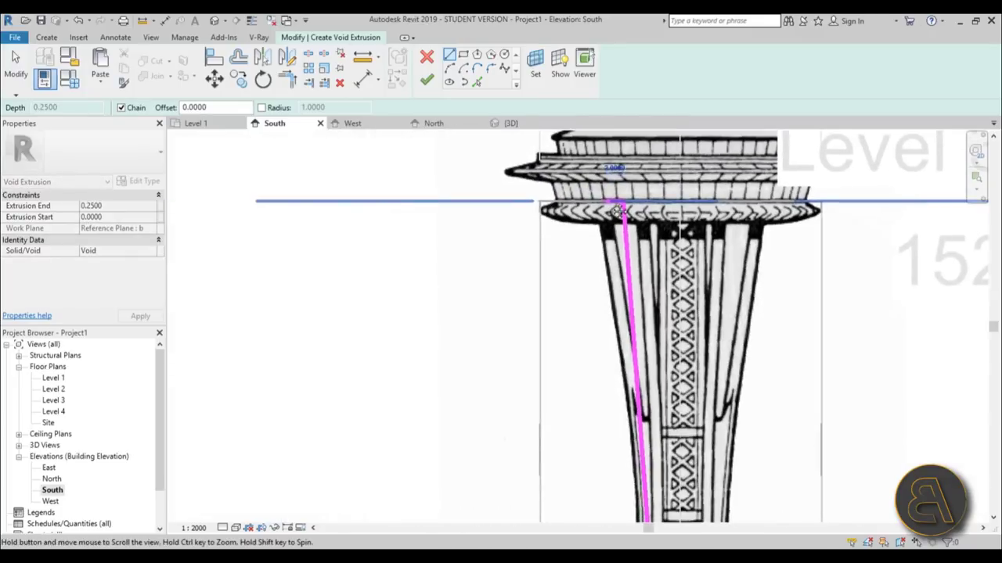
{"action": "left_click", "coordinate": [442, 202]}
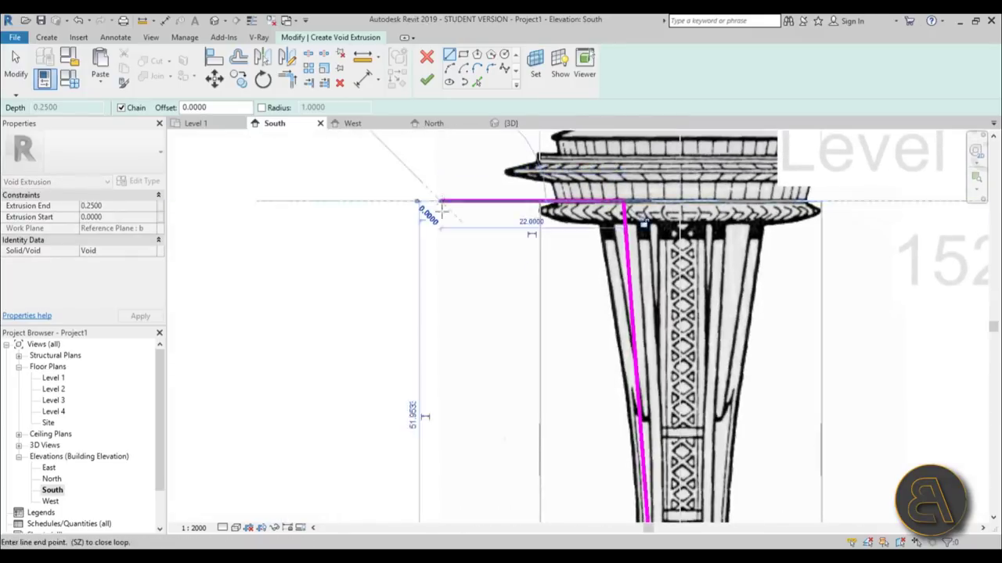
- Continue the outline with a vertical line from the outer end at Level 3 straight down to below Level 1
{"action": "scroll", "coordinate": [443, 298], "scroll_direction": "down", "scroll_amount": 4}
{"action": "scroll", "coordinate": [443, 353], "scroll_direction": "up", "scroll_amount": 3}
{"action": "scroll", "coordinate": [443, 356], "scroll_direction": "up", "scroll_amount": 1}
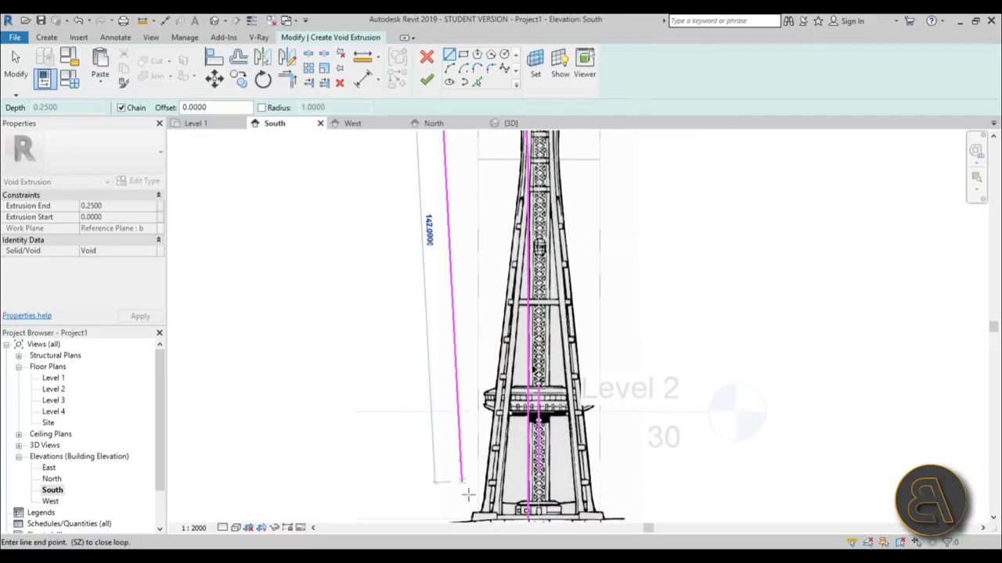
{"action": "middle_click_drag", "start_coordinate": [476, 508], "coordinate": [423, 277]}
{"action": "scroll", "coordinate": [376, 299], "scroll_direction": "down", "scroll_amount": 1}
{"action": "middle_click_drag", "start_coordinate": [392, 349], "coordinate": [401, 466]}
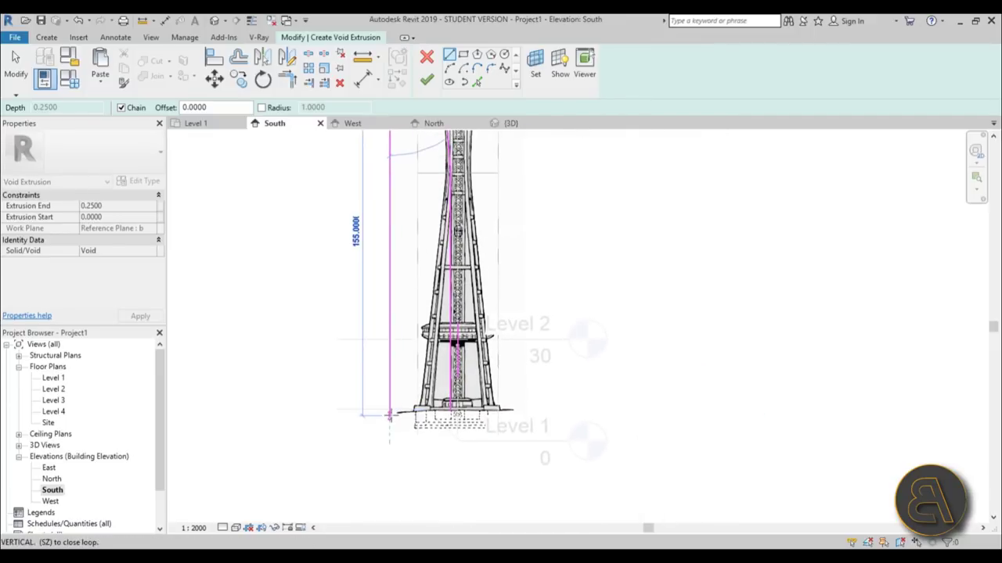
{"action": "left_click", "coordinate": [389, 429]}
- Sketch a line along Level 1 between the inner and outer vertical lines, and trim the outer corner
{"action": "scroll", "coordinate": [389, 428], "scroll_direction": "up", "scroll_amount": 3}
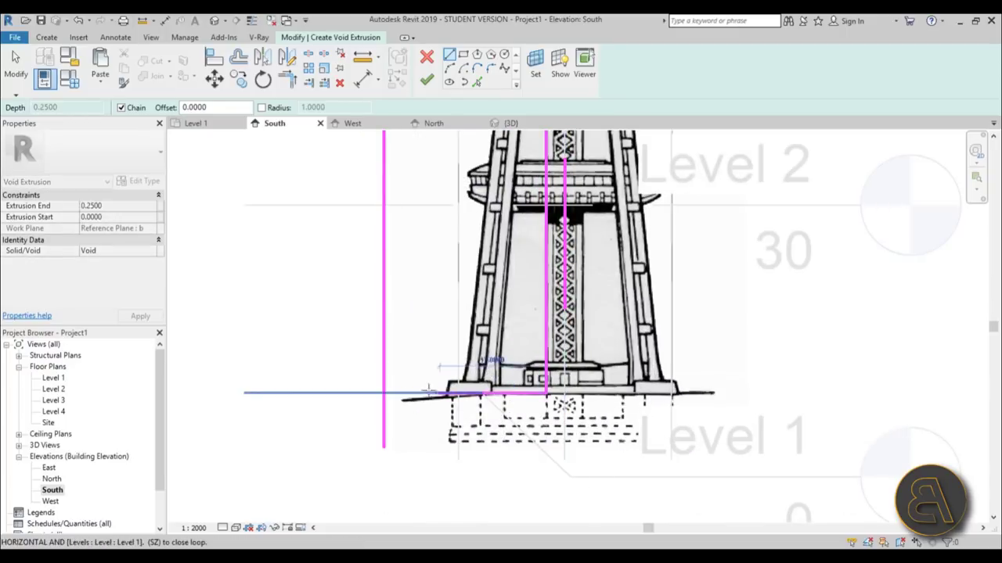
{"action": "left_click", "coordinate": [384, 393]}
{"action": "key", "text": "Escape"}
{"action": "key", "text": "Escape"}
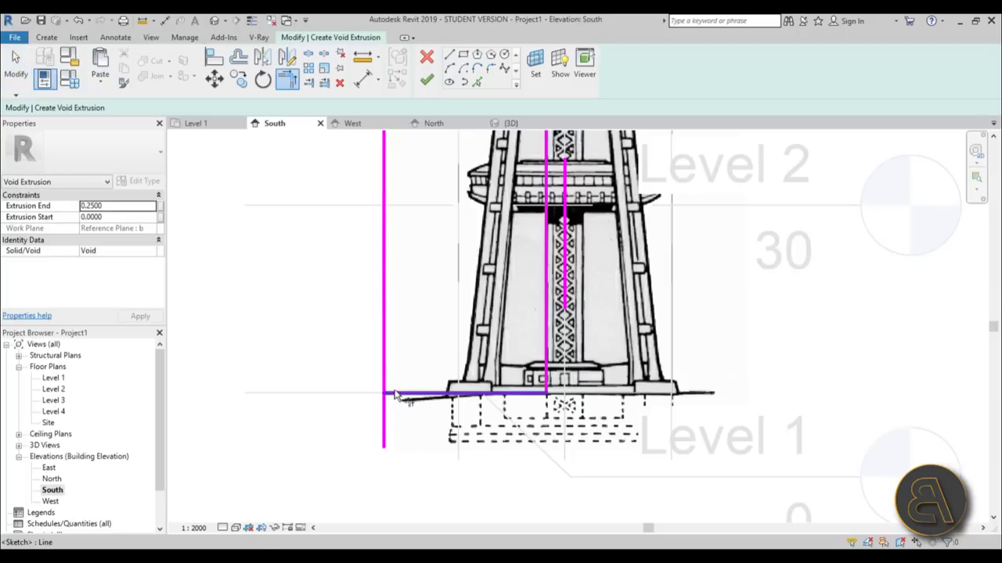
{"action": "left_click", "coordinate": [395, 393]}
{"action": "left_click", "coordinate": [384, 385]}
{"action": "key", "text": "Escape"}
- Create a copy of the inner vertical line with Pick Lines, offset 2 towards the tower's centre
{"action": "scroll", "coordinate": [562, 273], "scroll_direction": "up", "scroll_amount": 3}
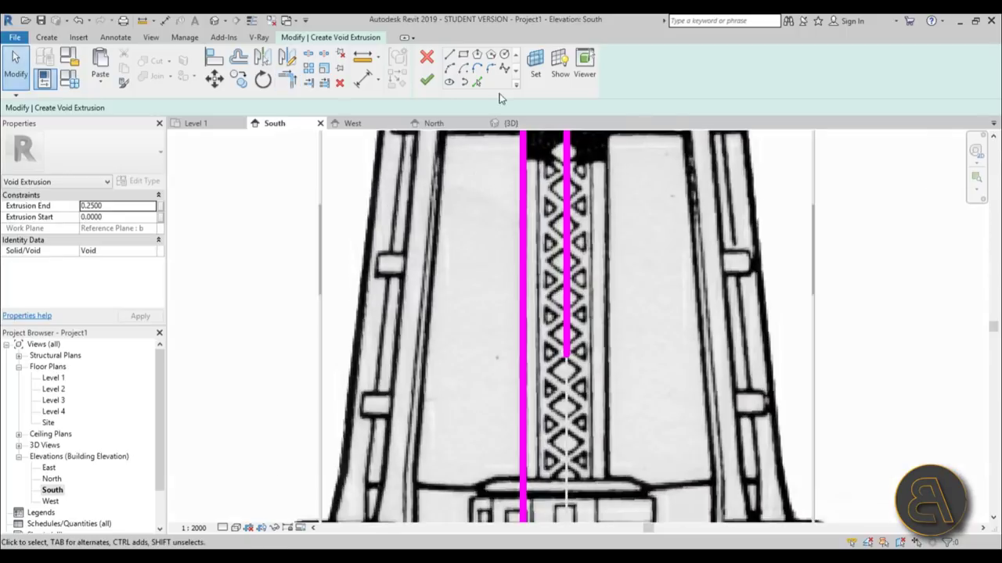
{"action": "left_click", "coordinate": [476, 83]}
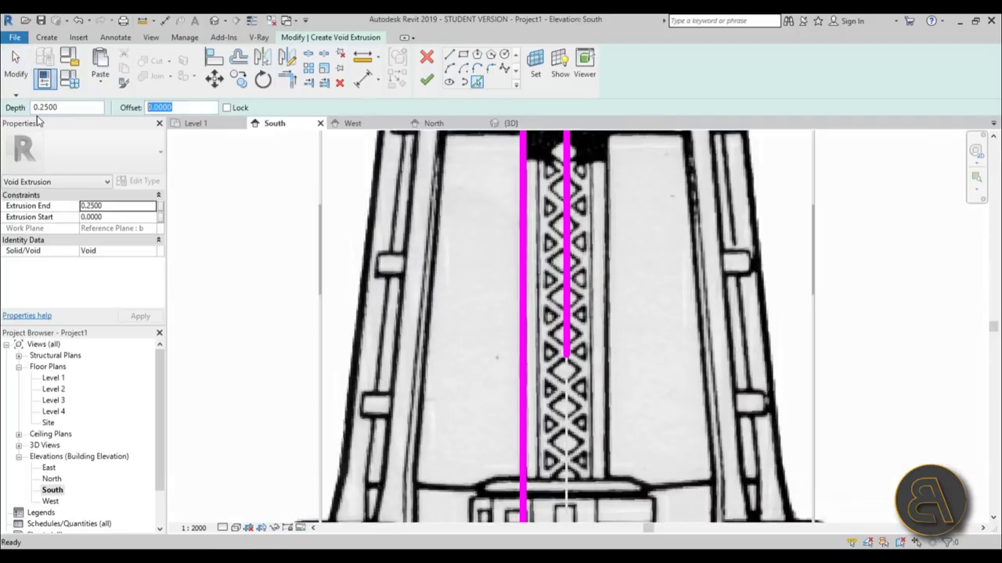
{"action": "left_click", "coordinate": [527, 404]}
{"action": "scroll", "coordinate": [595, 376], "scroll_direction": "down", "scroll_amount": 3}
{"action": "scroll", "coordinate": [563, 368], "scroll_direction": "up", "scroll_amount": 4}
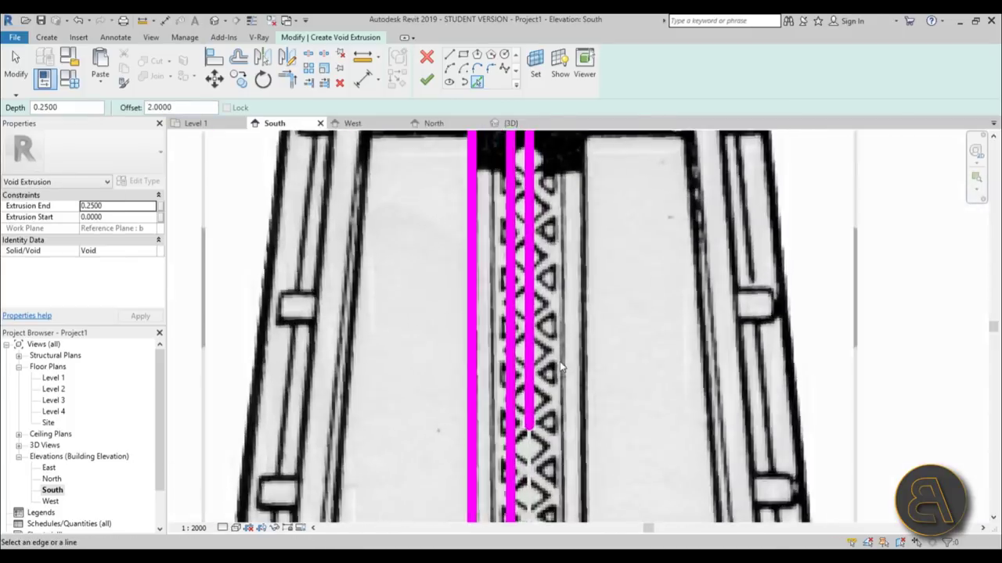
{"action": "scroll", "coordinate": [527, 369], "scroll_direction": "up", "scroll_amount": 2}
{"action": "scroll", "coordinate": [509, 400], "scroll_direction": "down", "scroll_amount": 3}
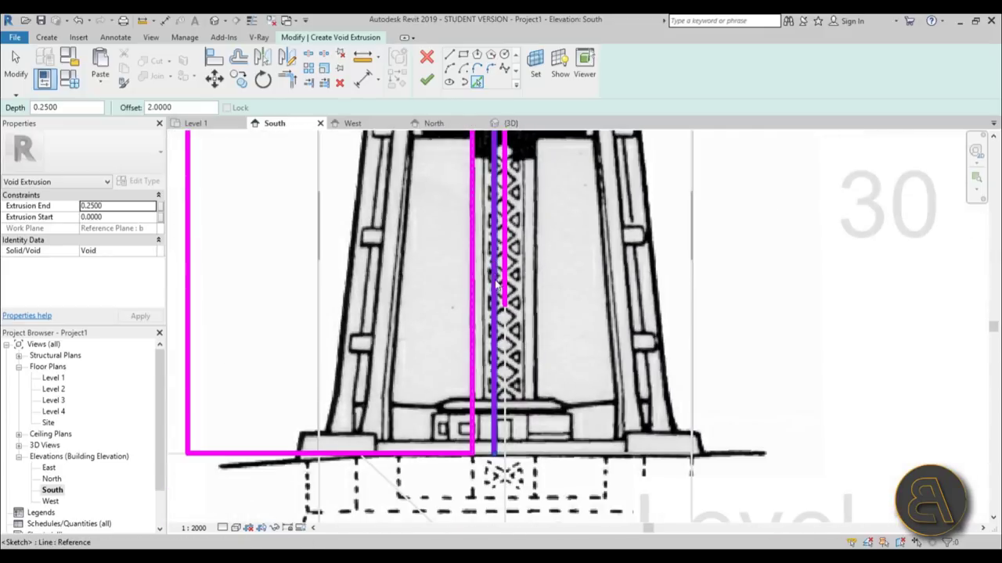
{"action": "scroll", "coordinate": [498, 425], "scroll_direction": "up", "scroll_amount": 3}
{"action": "key", "text": "Escape"}
- Set the copied vertical line's distance from the original inner line to 1.5
{"action": "left_click", "coordinate": [492, 427]}
{"action": "scroll", "coordinate": [521, 342], "scroll_direction": "down", "scroll_amount": 3}
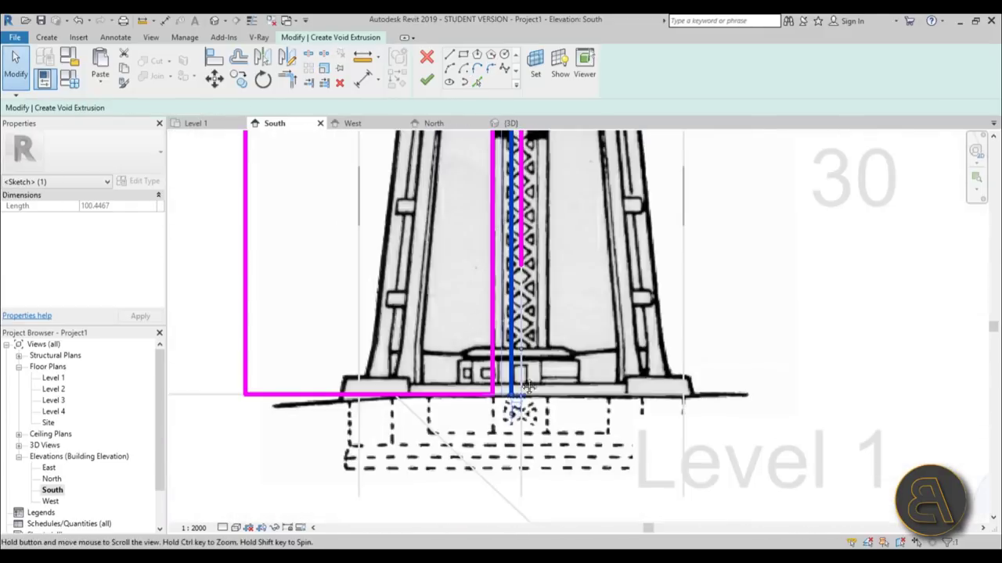
{"action": "middle_click_drag", "start_coordinate": [540, 187], "coordinate": [501, 336]}
{"action": "scroll", "coordinate": [505, 280], "scroll_direction": "down", "scroll_amount": 1}
{"action": "scroll", "coordinate": [486, 274], "scroll_direction": "up", "scroll_amount": 5}
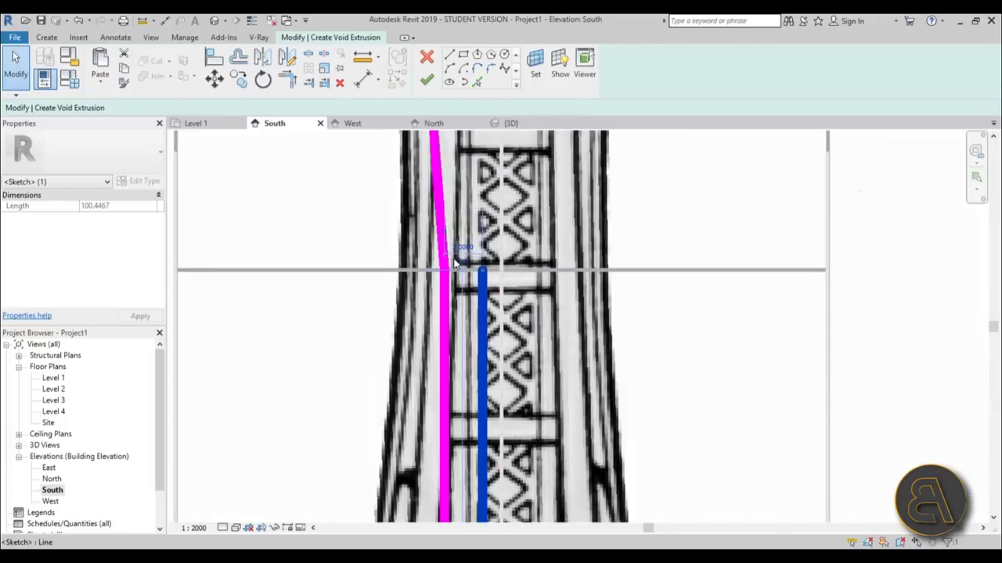
{"action": "type", "text": "0"}
{"action": "key", "text": "Return"}
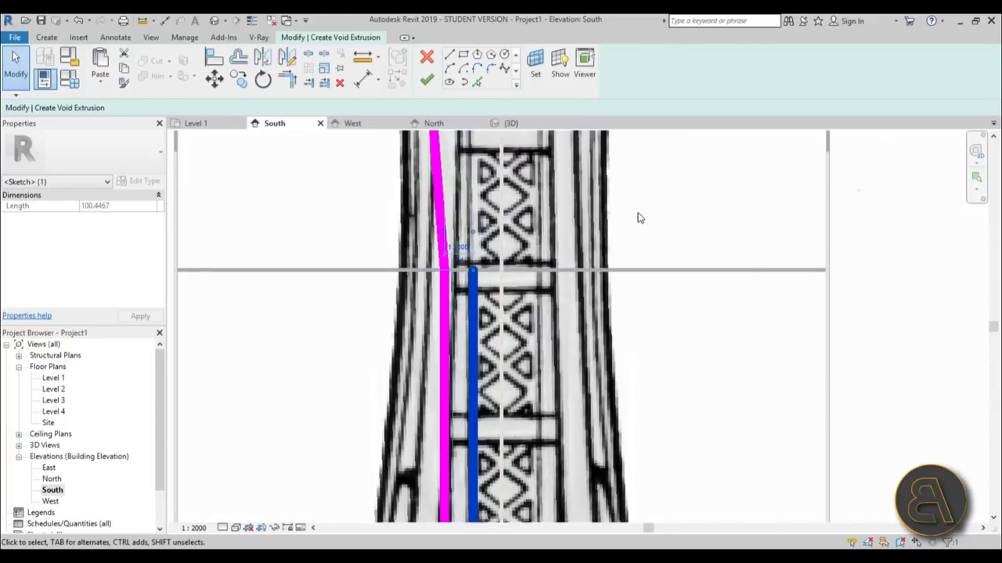
{"action": "scroll", "coordinate": [635, 219], "scroll_direction": "down", "scroll_amount": 3}
{"action": "left_click", "coordinate": [632, 231]}
- Create a copy of the slanted line with Pick Lines, offset 1.5 towards the tower's centre
{"action": "scroll", "coordinate": [548, 203], "scroll_direction": "up", "scroll_amount": 3}
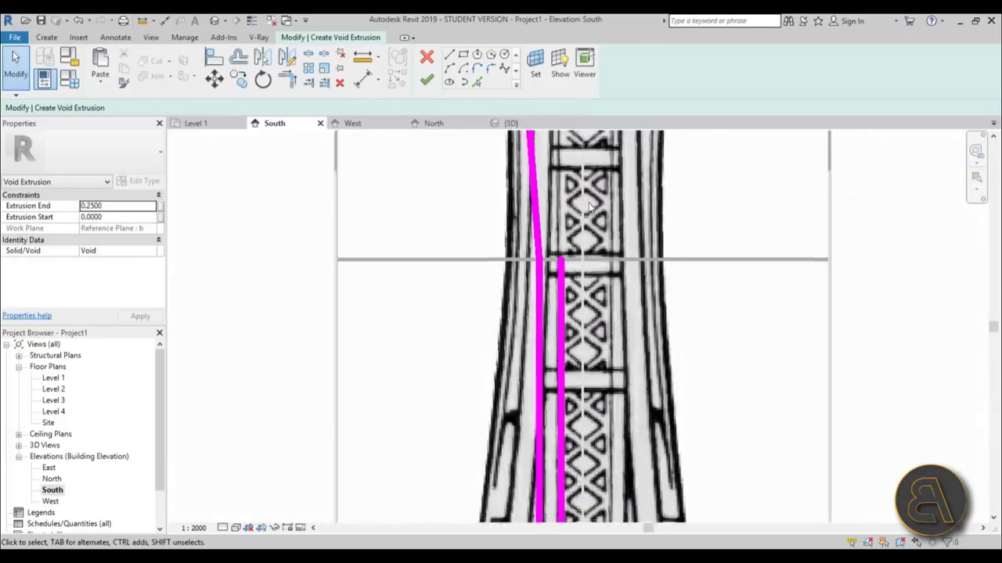
{"action": "left_click", "coordinate": [477, 84]}
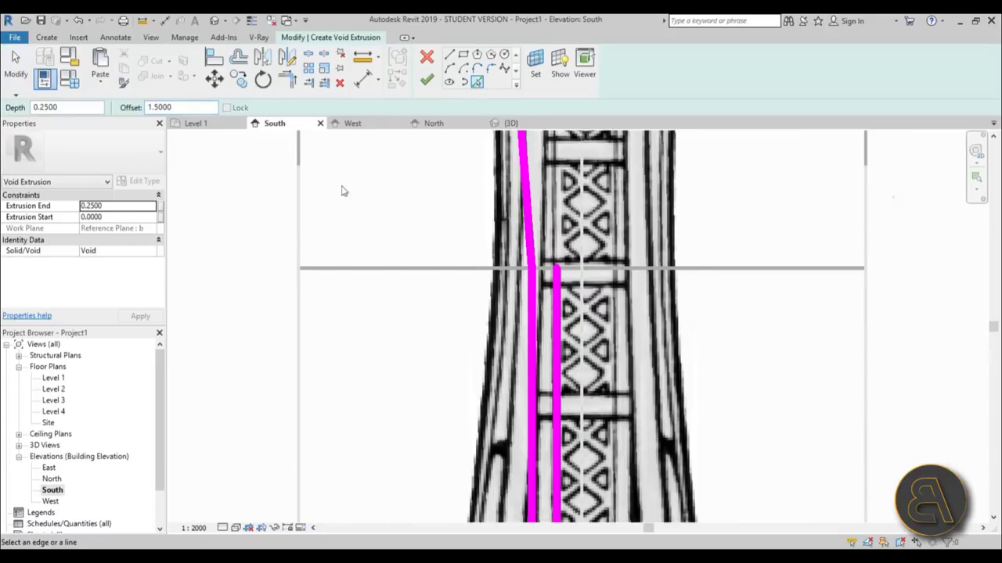
{"action": "scroll", "coordinate": [532, 227], "scroll_direction": "down", "scroll_amount": 5}
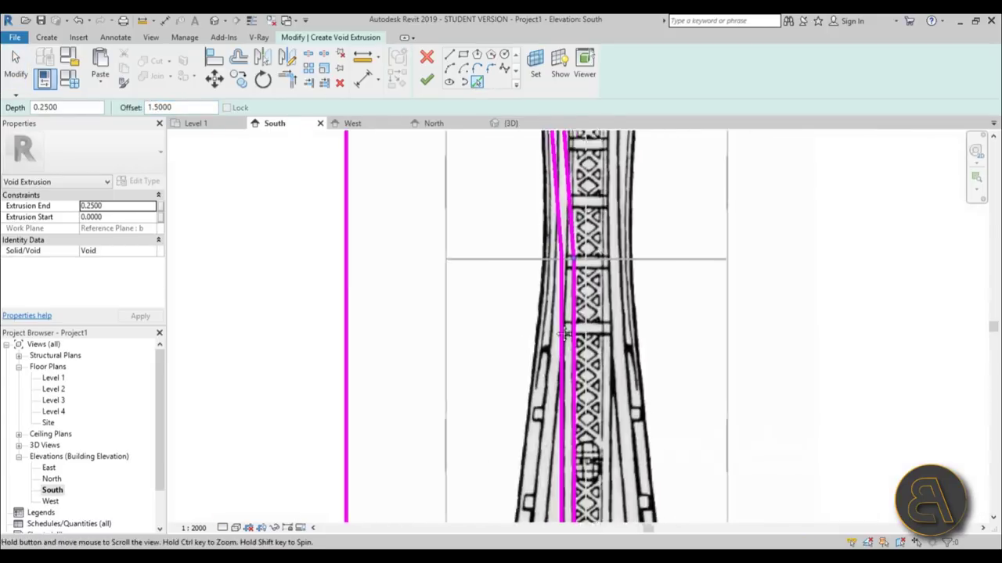
{"action": "scroll", "coordinate": [451, 273], "scroll_direction": "up", "scroll_amount": 2}
{"action": "left_click", "coordinate": [451, 272]}
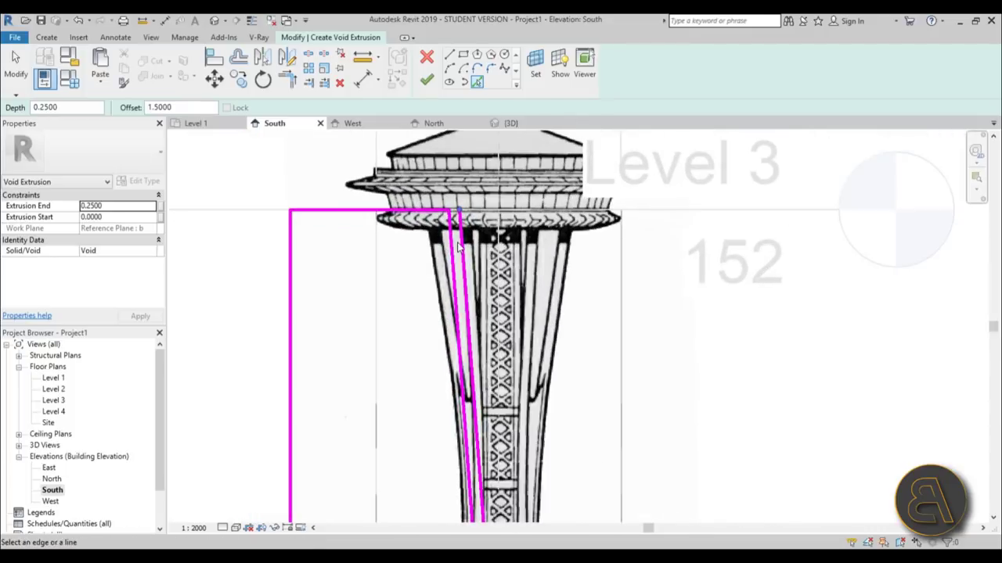
- Sketch a horizontal line with 0 offset along Level 3, from the copied slanted line's upper end to the centre grid line
{"action": "scroll", "coordinate": [470, 188], "scroll_direction": "up", "scroll_amount": 3}
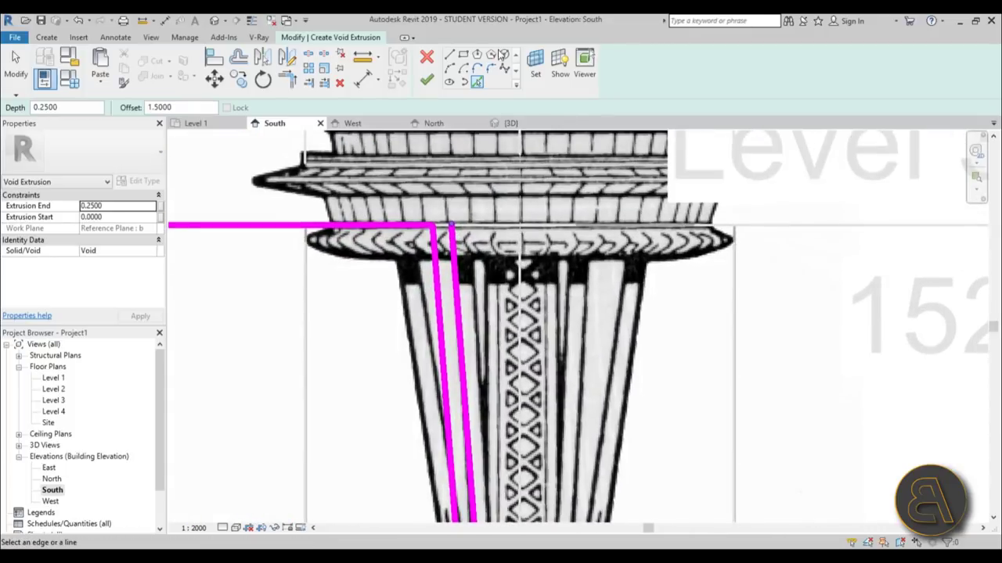
{"action": "left_click", "coordinate": [449, 55]}
{"action": "left_click", "coordinate": [451, 227]}
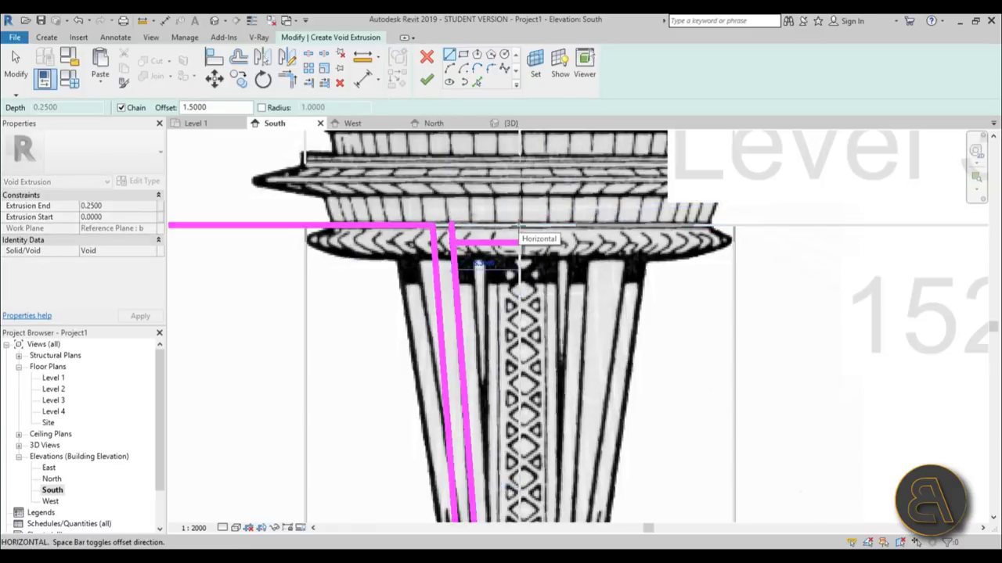
{"action": "key", "text": "Escape"}
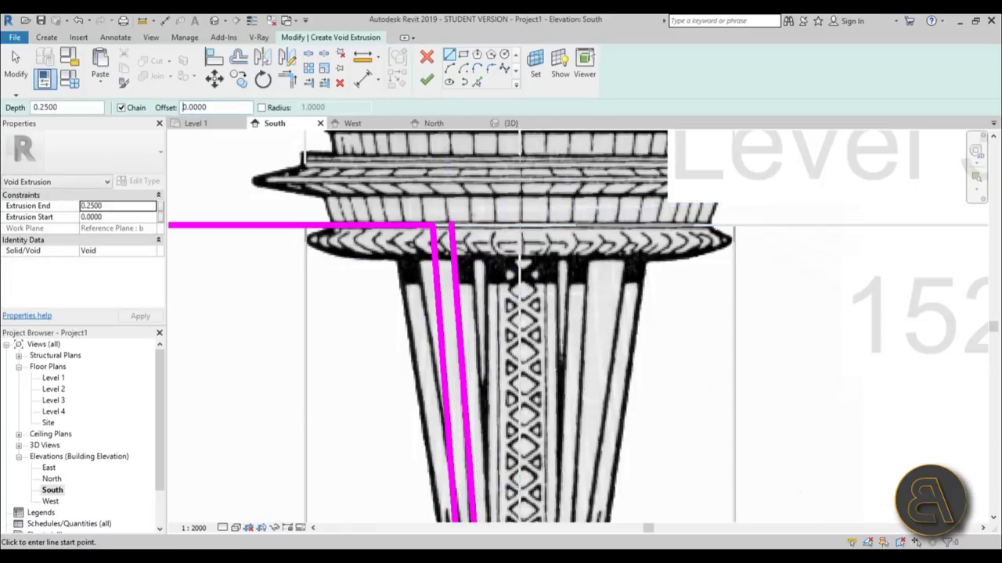
{"action": "left_click", "coordinate": [450, 225]}
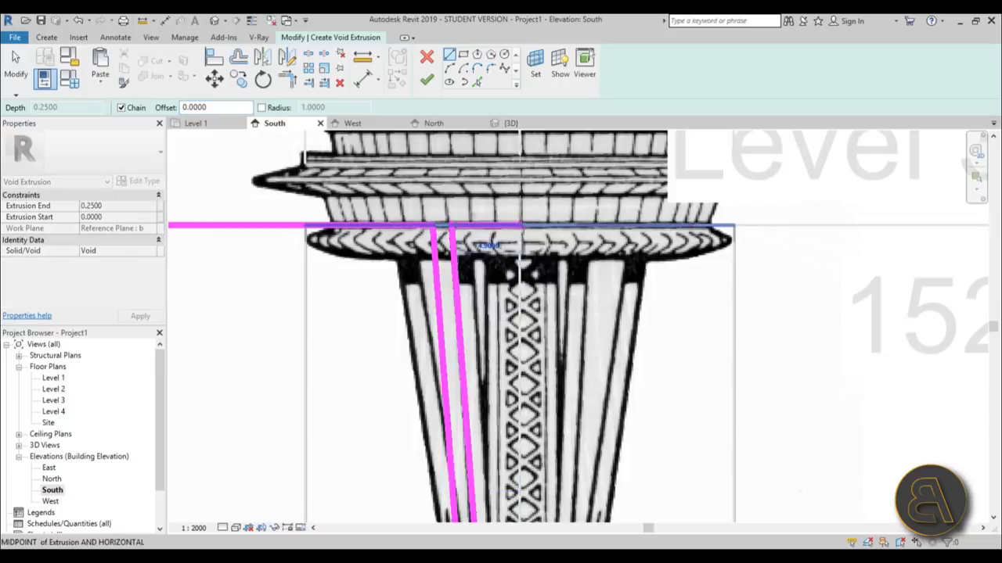
{"action": "left_click", "coordinate": [520, 225]}
{"action": "key", "text": "Escape"}
- Trim the corner between the short Level 3 line and the copied slanted line
{"action": "key", "text": "t"}
{"action": "key", "text": "r"}
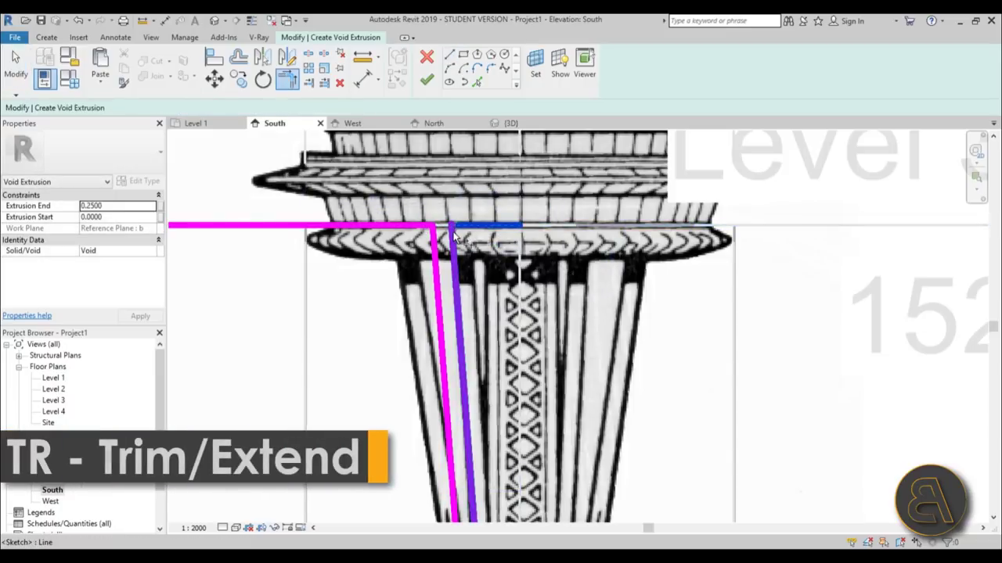
{"action": "scroll", "coordinate": [423, 139], "scroll_direction": "down", "scroll_amount": 5}
{"action": "scroll", "coordinate": [486, 297], "scroll_direction": "up", "scroll_amount": 3}
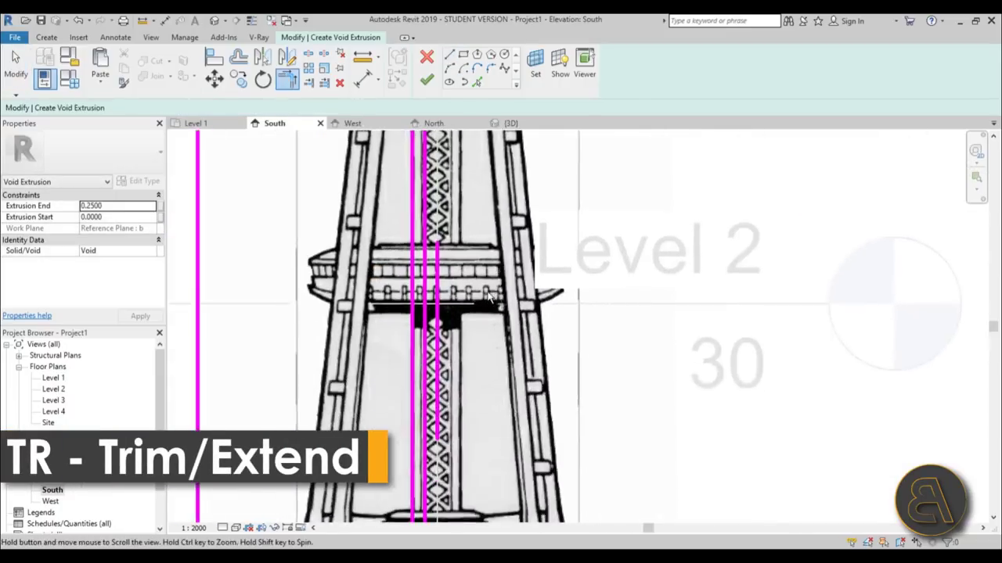
{"action": "scroll", "coordinate": [491, 302], "scroll_direction": "down", "scroll_amount": 3}
{"action": "scroll", "coordinate": [489, 297], "scroll_direction": "down", "scroll_amount": 2}
{"action": "key", "text": "Escape"}
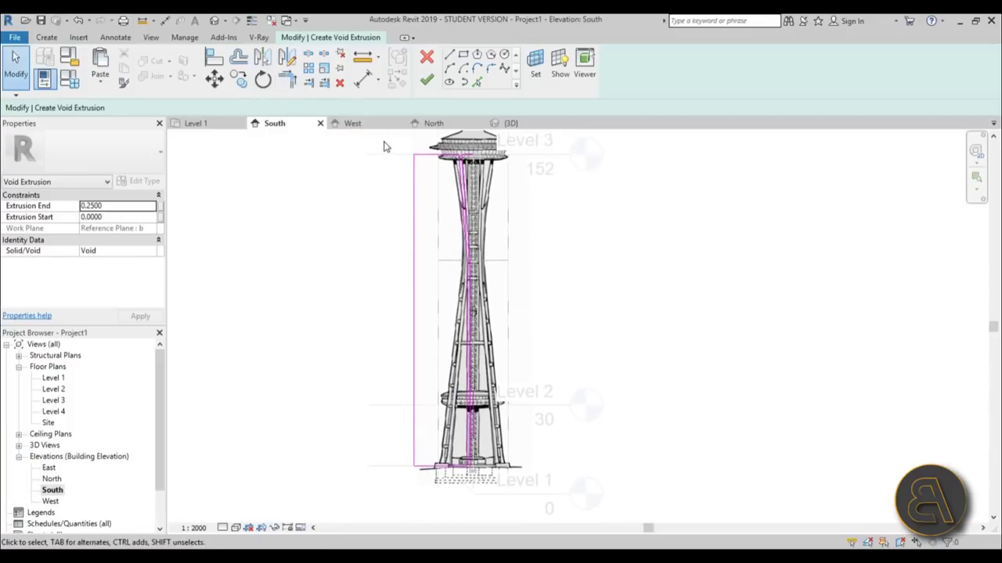
- Select all the sketch lines on one side of the tower, leaving out the centre line
{"action": "left_click_drag", "start_coordinate": [389, 164], "coordinate": [475, 516]}
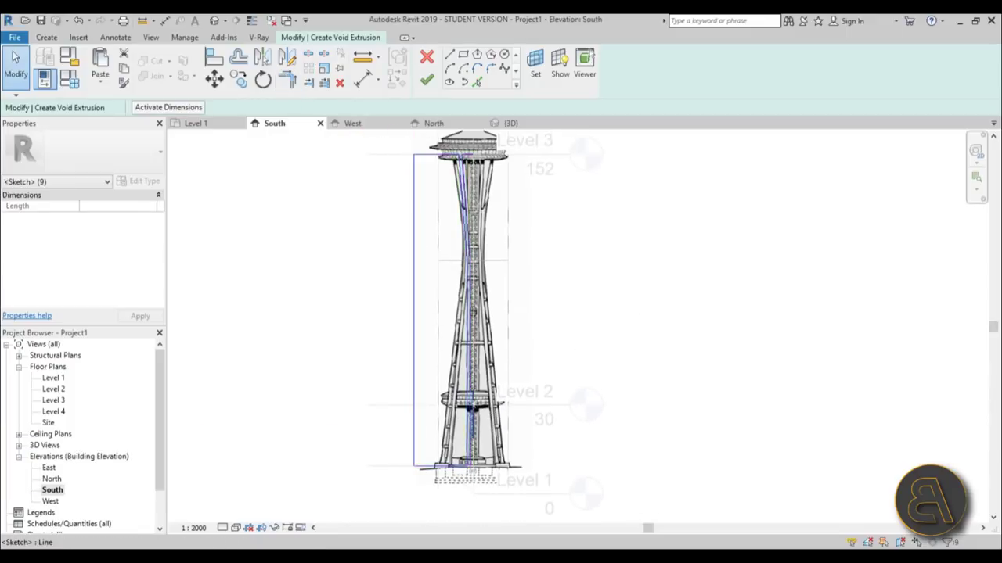
{"action": "scroll", "coordinate": [469, 425], "scroll_direction": "up", "scroll_amount": 4}
{"action": "left_click", "coordinate": [467, 425], "text": "shift"}
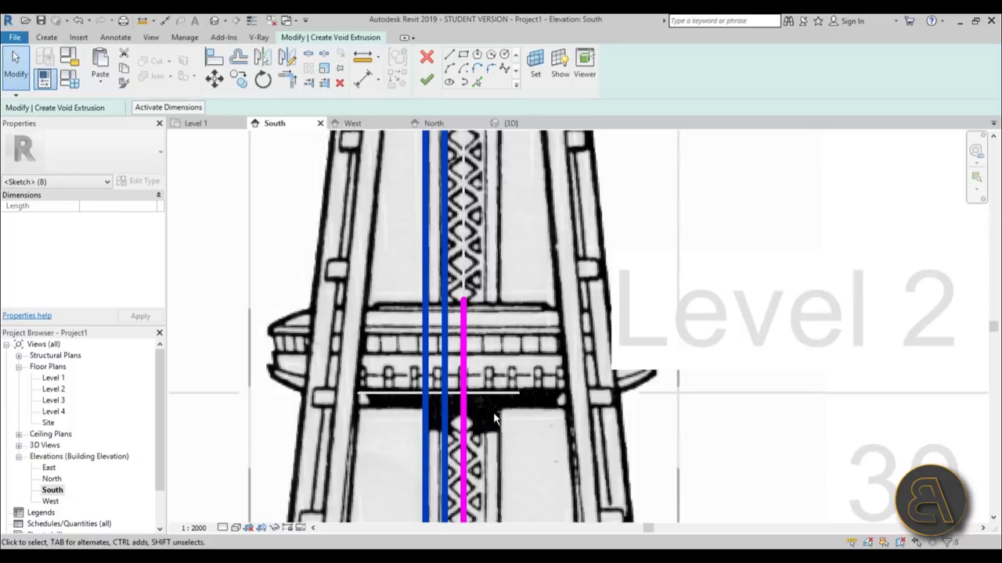
- Mirror the selected void sketch lines about the tower's vertical centre line in the South elevation
{"action": "scroll", "coordinate": [468, 425], "scroll_direction": "down", "scroll_amount": 2}
{"action": "middle_click_drag", "start_coordinate": [467, 349], "coordinate": [466, 317]}
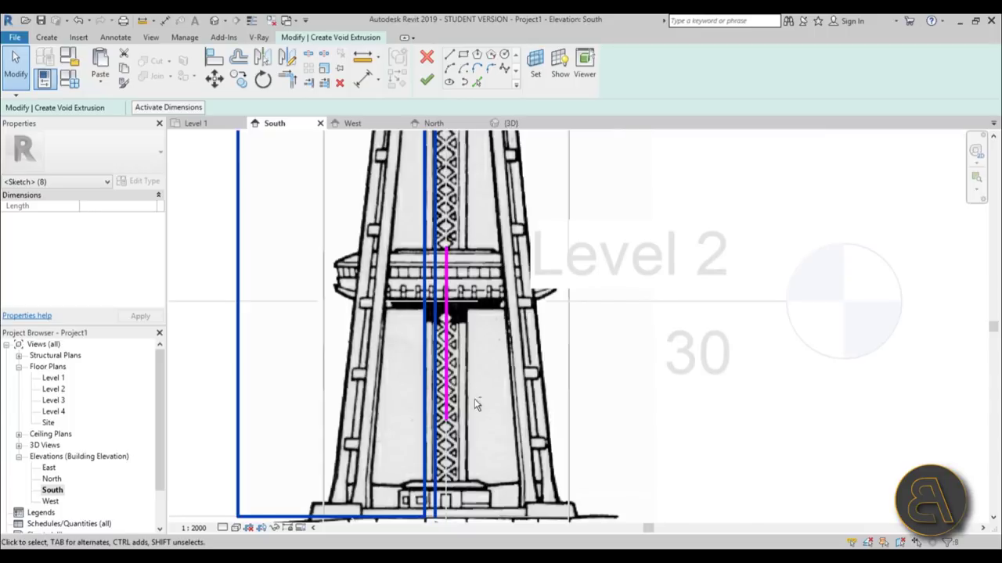
{"action": "middle_click_drag", "start_coordinate": [477, 380], "coordinate": [476, 325]}
{"action": "key", "text": "m"}
{"action": "key", "text": "m"}
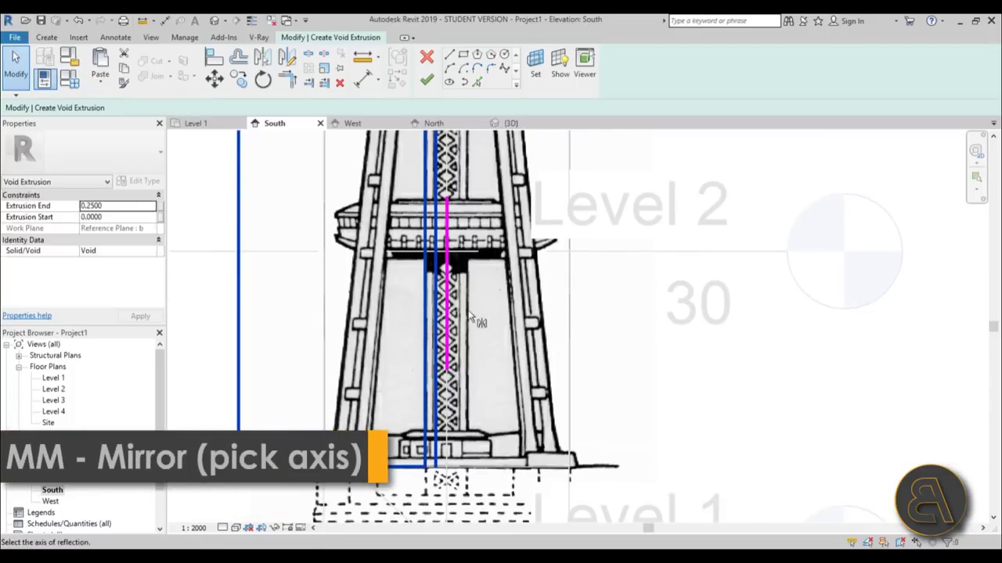
{"action": "left_click", "coordinate": [445, 318]}
{"action": "scroll", "coordinate": [476, 315], "scroll_direction": "down", "scroll_amount": 2}
{"action": "mouse_move", "coordinate": [476, 315]}
{"action": "middle_mouse_down"}
{"action": "mouse_move", "coordinate": [482, 474]}
{"action": "mouse_move", "coordinate": [472, 323]}
{"action": "middle_mouse_up"}
{"action": "key", "text": "Escape"}
- Delete the sketch line running along the tower's centre axis
{"action": "scroll", "coordinate": [466, 312], "scroll_direction": "up", "scroll_amount": 1}
{"action": "scroll", "coordinate": [466, 310], "scroll_direction": "up", "scroll_amount": 1}
{"action": "left_click", "coordinate": [451, 293]}
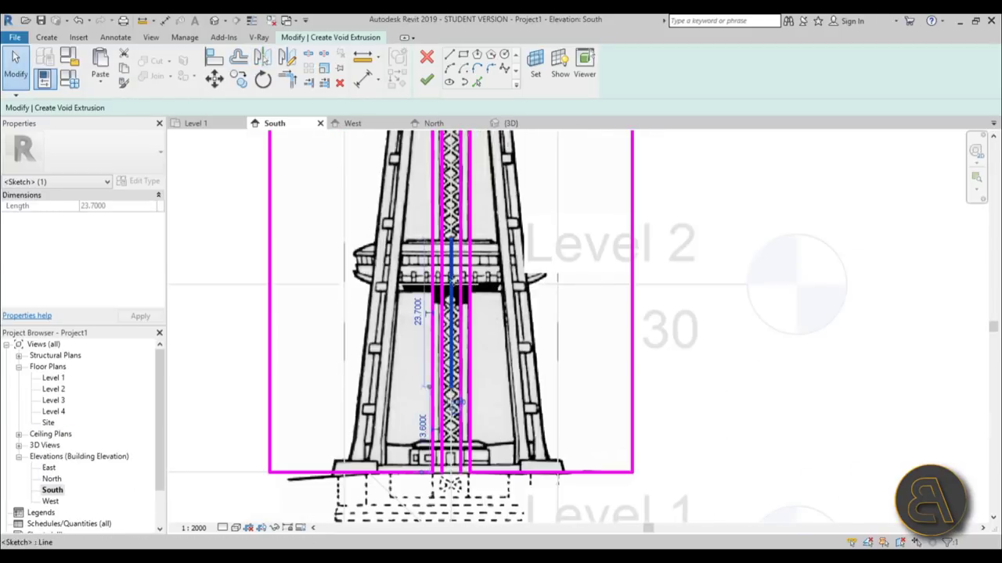
{"action": "key", "text": "Delete"}
{"action": "scroll", "coordinate": [467, 379], "scroll_direction": "up", "scroll_amount": 1}
{"action": "scroll", "coordinate": [461, 462], "scroll_direction": "up", "scroll_amount": 2}
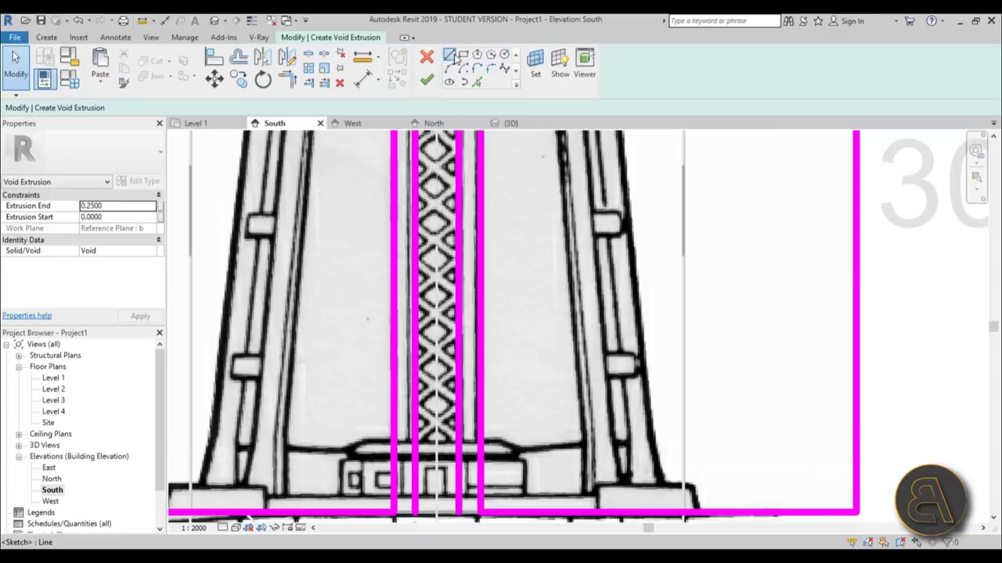
{"action": "left_click", "coordinate": [450, 56]}
{"action": "middle_click_drag", "start_coordinate": [481, 270], "coordinate": [479, 138]}
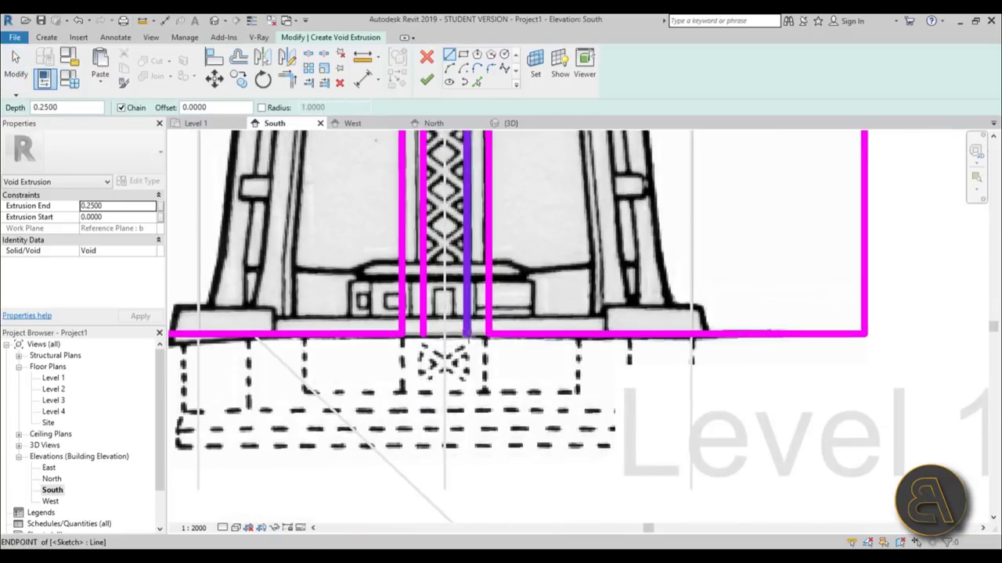
{"action": "scroll", "coordinate": [462, 438], "scroll_direction": "down", "scroll_amount": 3}
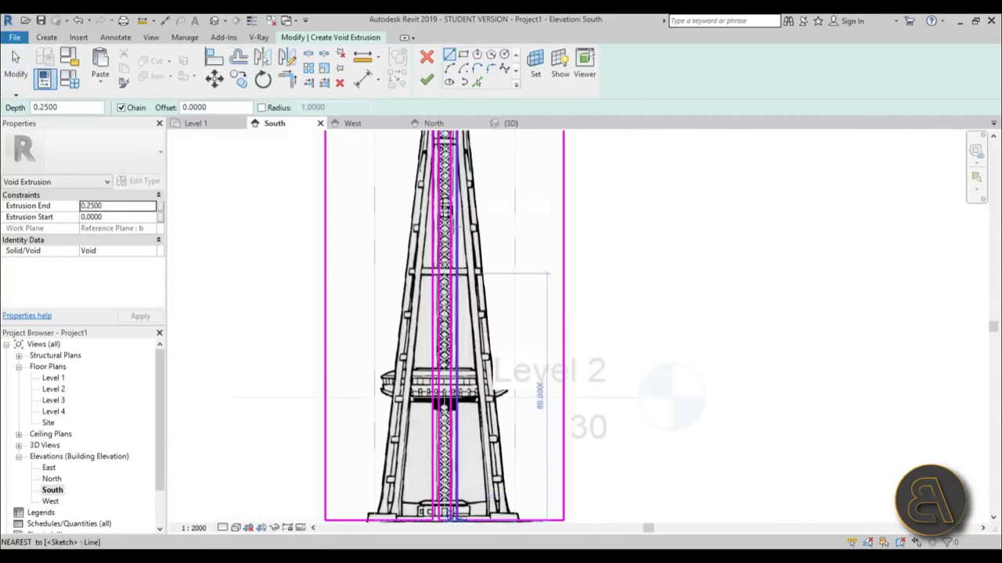
{"action": "middle_click_drag", "start_coordinate": [460, 196], "coordinate": [455, 459]}
{"action": "scroll", "coordinate": [441, 212], "scroll_direction": "up", "scroll_amount": 4}
{"action": "middle_click_drag", "start_coordinate": [442, 213], "coordinate": [442, 469]}
{"action": "scroll", "coordinate": [469, 338], "scroll_direction": "up", "scroll_amount": 2}
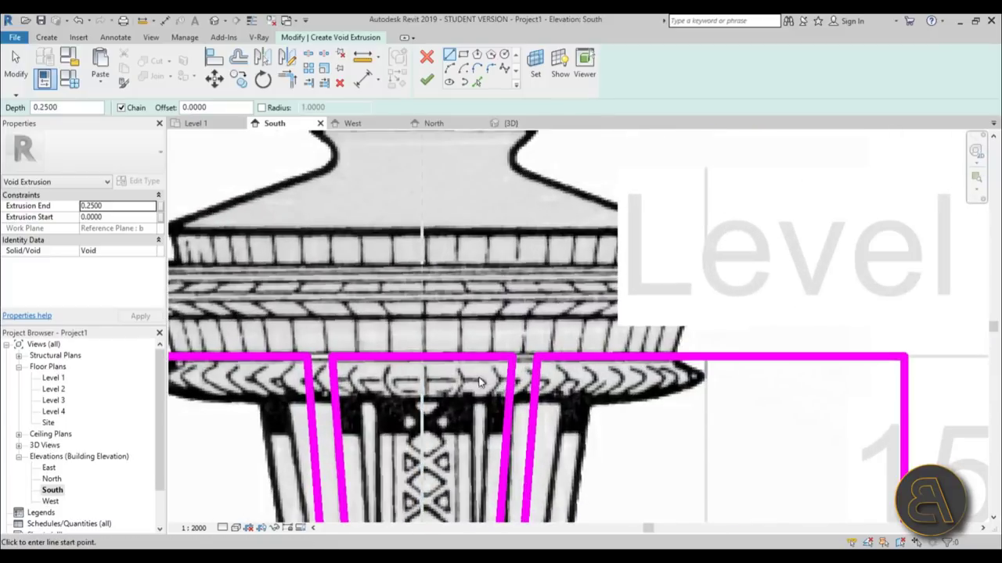
{"action": "key", "text": "Escape"}
- Delete the right half of the inner line at Level 3 and trim/extend the remaining half to the right inner leg line
{"action": "left_click", "coordinate": [449, 360]}
{"action": "key", "text": "Delete"}
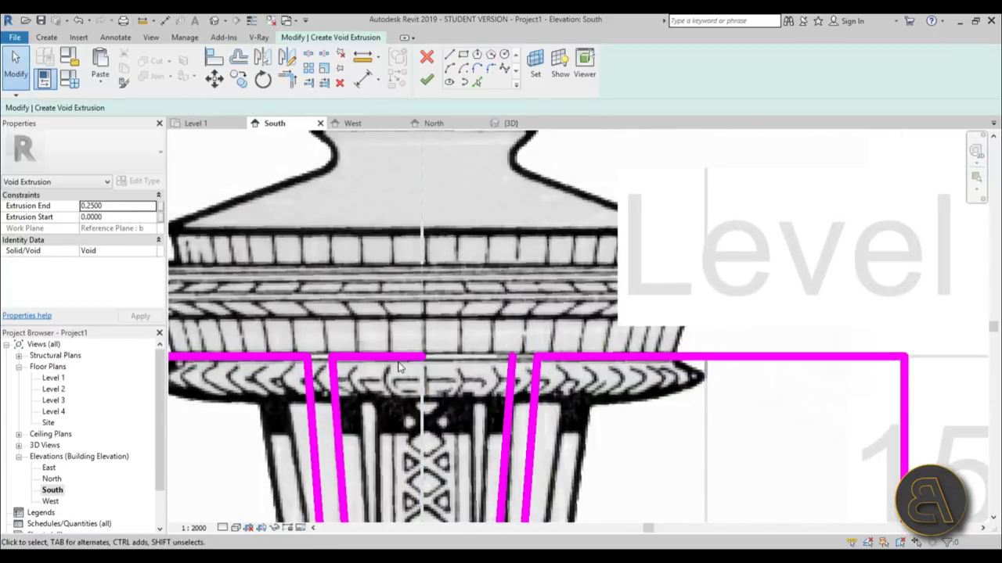
{"action": "key", "text": "t"}
{"action": "key", "text": "r"}
{"action": "left_click", "coordinate": [400, 364]}
{"action": "left_click", "coordinate": [511, 370]}
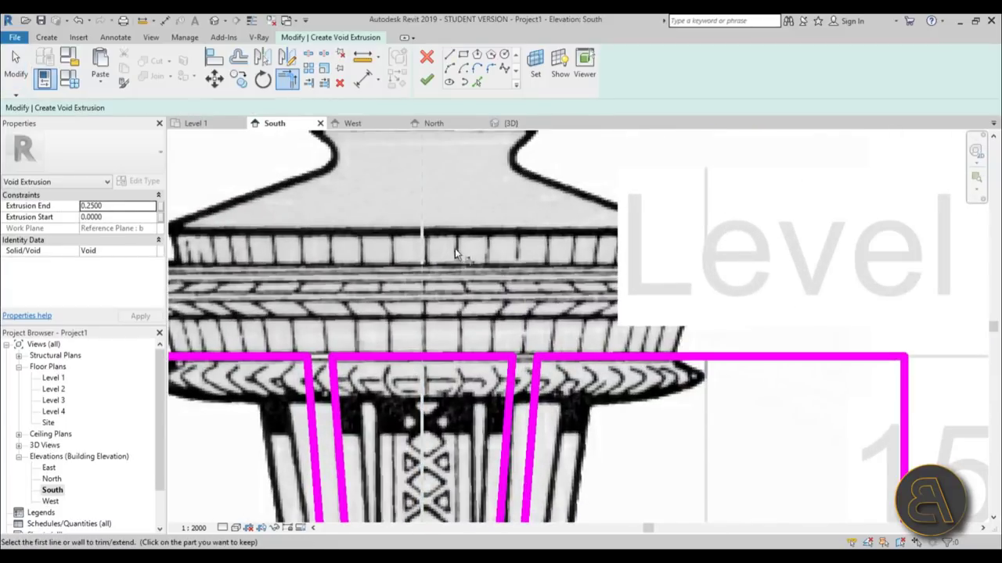
- Try to finish the void extrusion sketch
{"action": "left_click", "coordinate": [427, 81]}
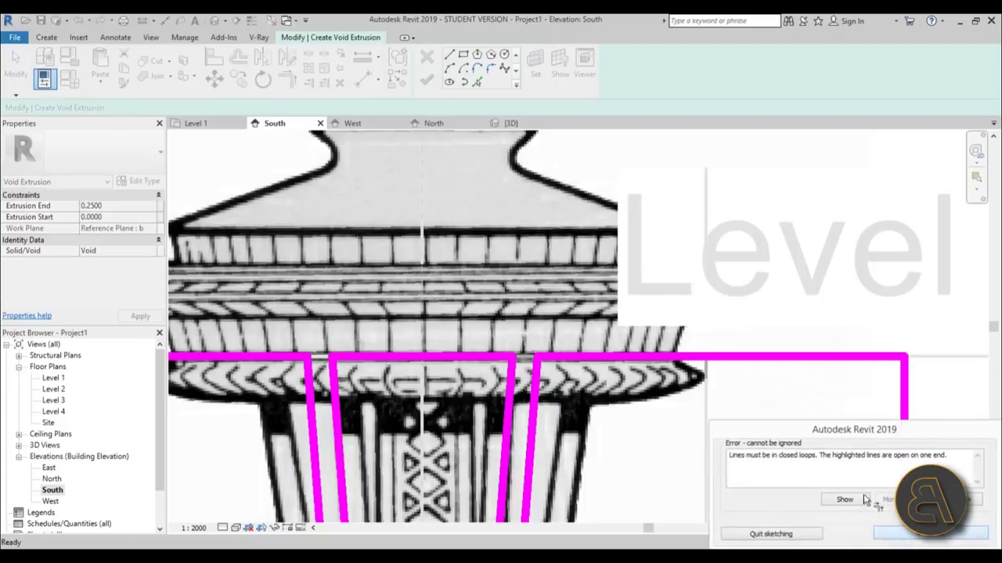
{"action": "left_click", "coordinate": [921, 533]}
{"action": "scroll", "coordinate": [431, 249], "scroll_direction": "down", "scroll_amount": 8}
{"action": "middle_click_drag", "start_coordinate": [460, 288], "coordinate": [467, 176]}
{"action": "middle_click_drag", "start_coordinate": [458, 217], "coordinate": [456, 281]}
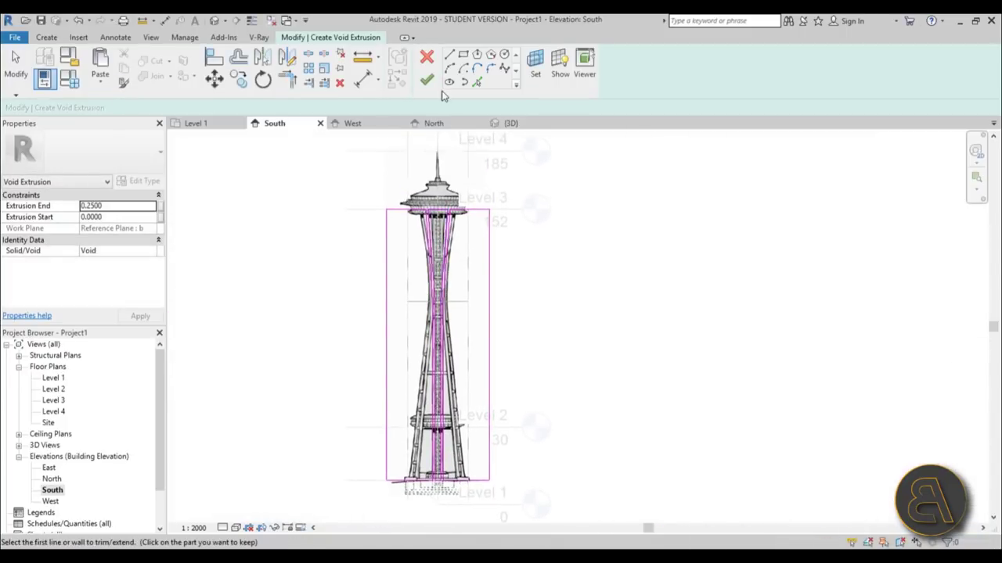
{"action": "left_click", "coordinate": [428, 83]}
- Trim the upper and lower segments of the left inner leg line into a corner at the tower's waist
{"action": "key", "text": "t"}
{"action": "key", "text": "r"}
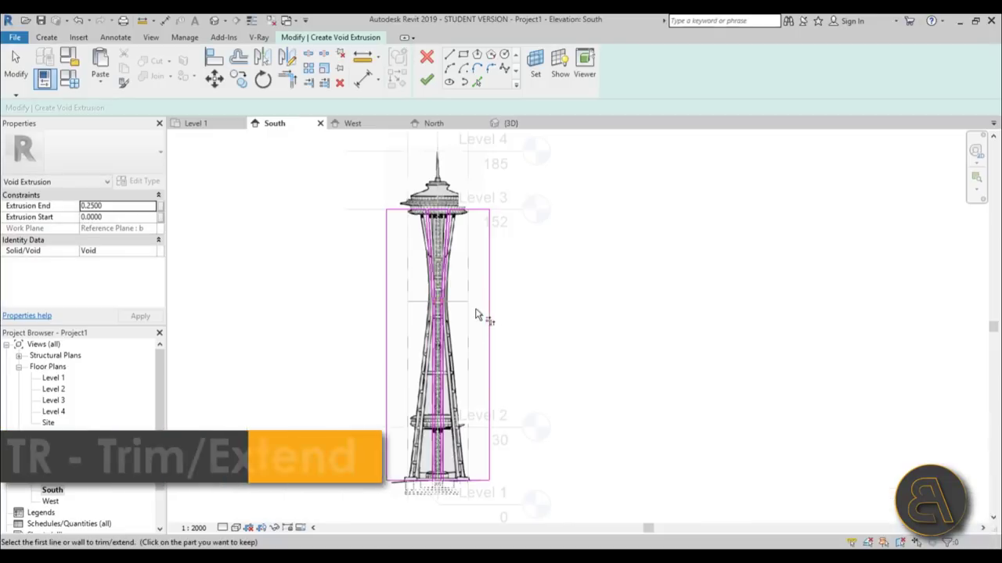
{"action": "scroll", "coordinate": [438, 313], "scroll_direction": "up", "scroll_amount": 5}
{"action": "scroll", "coordinate": [428, 311], "scroll_direction": "up", "scroll_amount": 8}
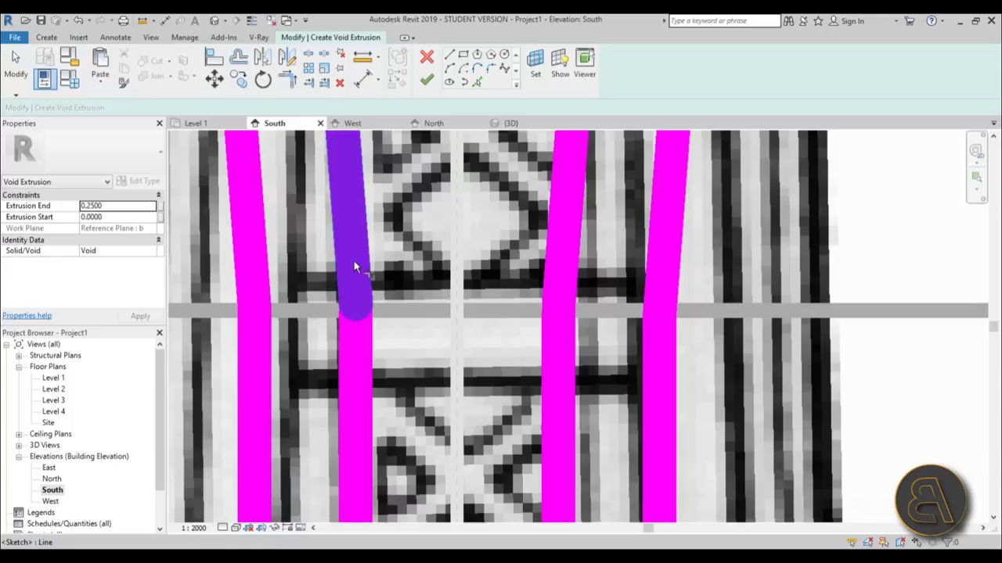
{"action": "key", "text": "Escape"}
{"action": "key", "text": "t"}
{"action": "key", "text": "r"}
{"action": "left_click", "coordinate": [355, 353]}
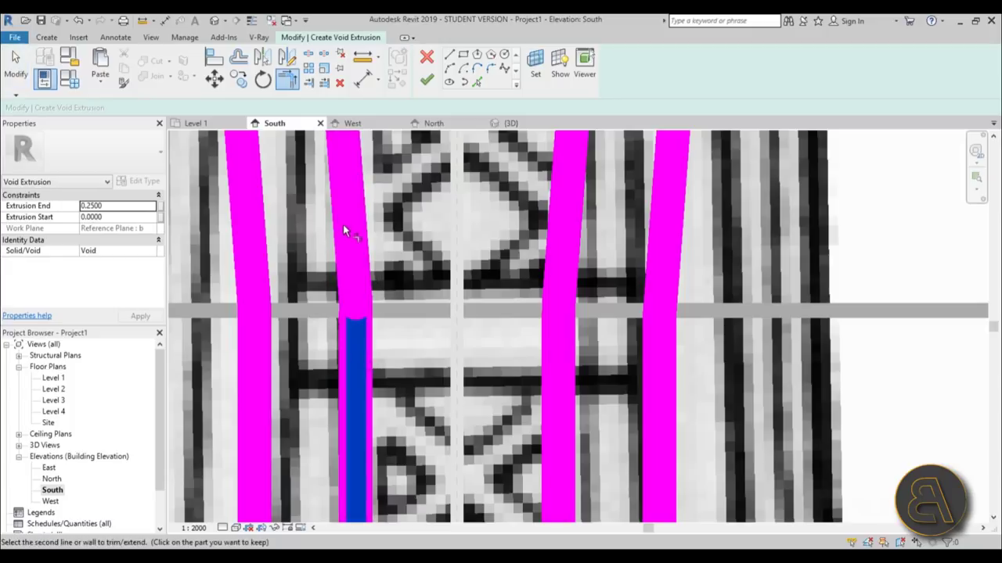
{"action": "left_click", "coordinate": [345, 228]}
{"action": "left_click", "coordinate": [347, 232]}
{"action": "left_click", "coordinate": [358, 358]}
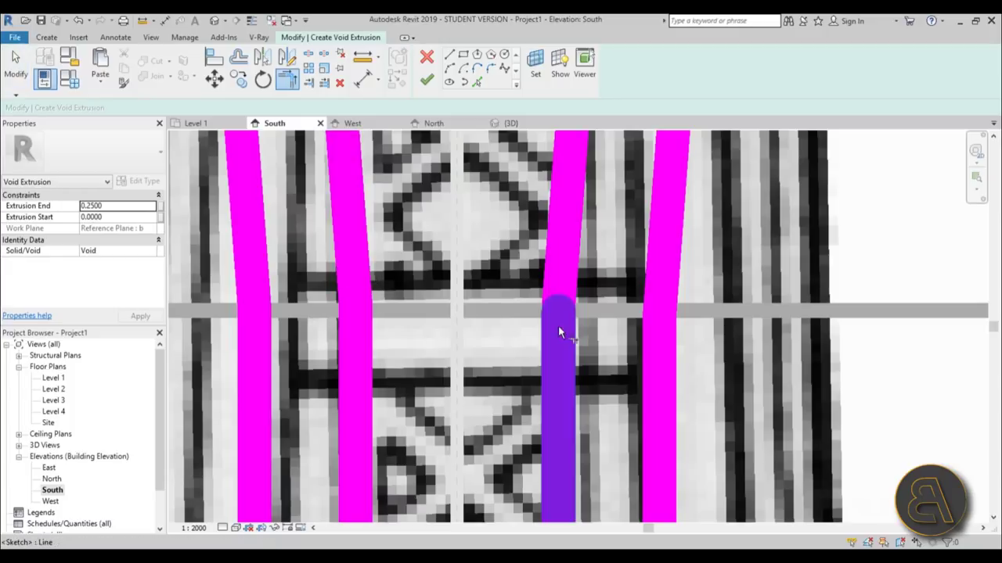
- Trim the right inner, right outer and left outer leg lines into corners at the waist and finish the void sketch
{"action": "left_click", "coordinate": [557, 325]}
{"action": "left_click", "coordinate": [567, 233]}
{"action": "left_click", "coordinate": [672, 361]}
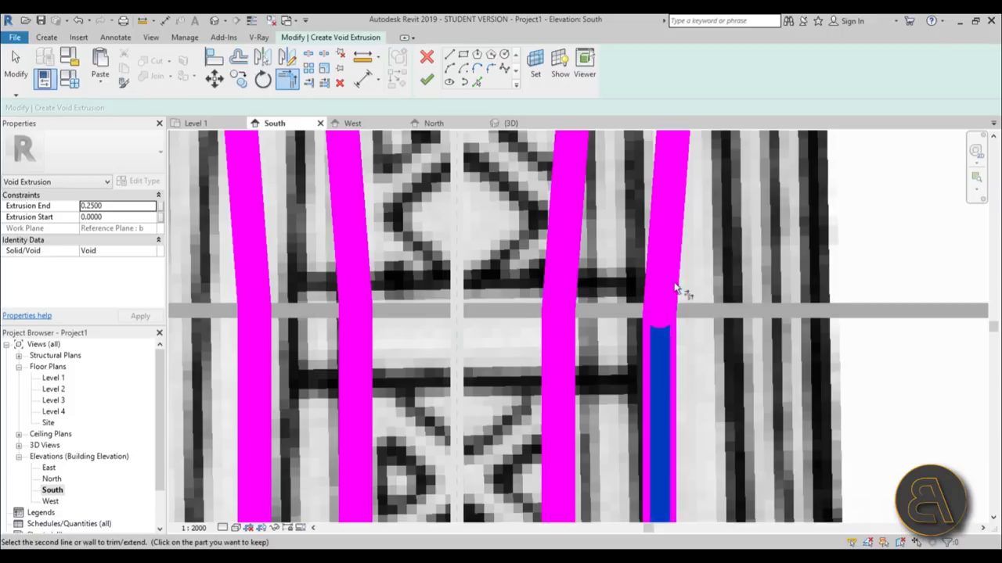
{"action": "left_click", "coordinate": [666, 251]}
{"action": "left_click", "coordinate": [256, 371]}
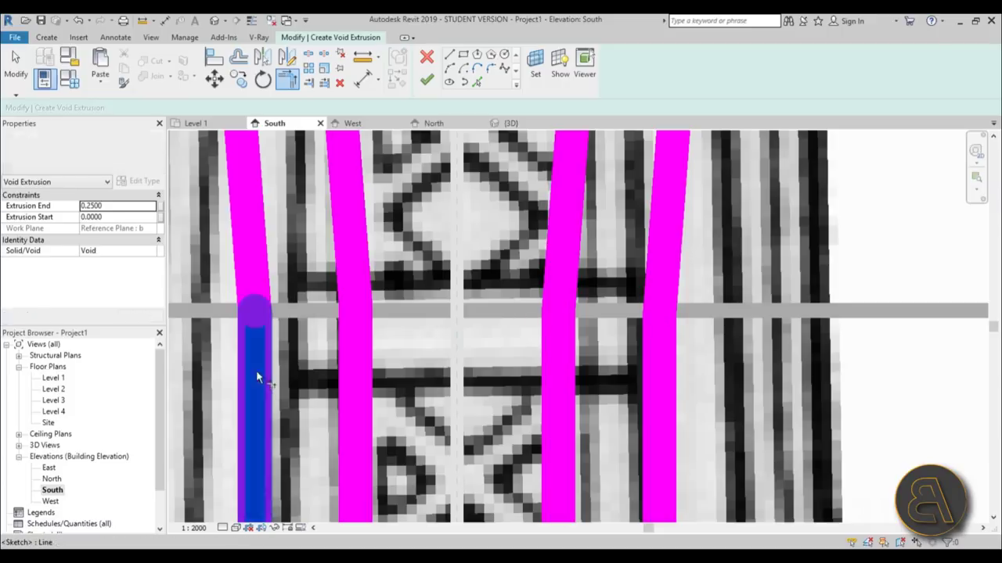
{"action": "left_click", "coordinate": [250, 253]}
{"action": "left_click", "coordinate": [426, 81]}
{"action": "key", "text": "z"}
{"action": "key", "text": "f"}
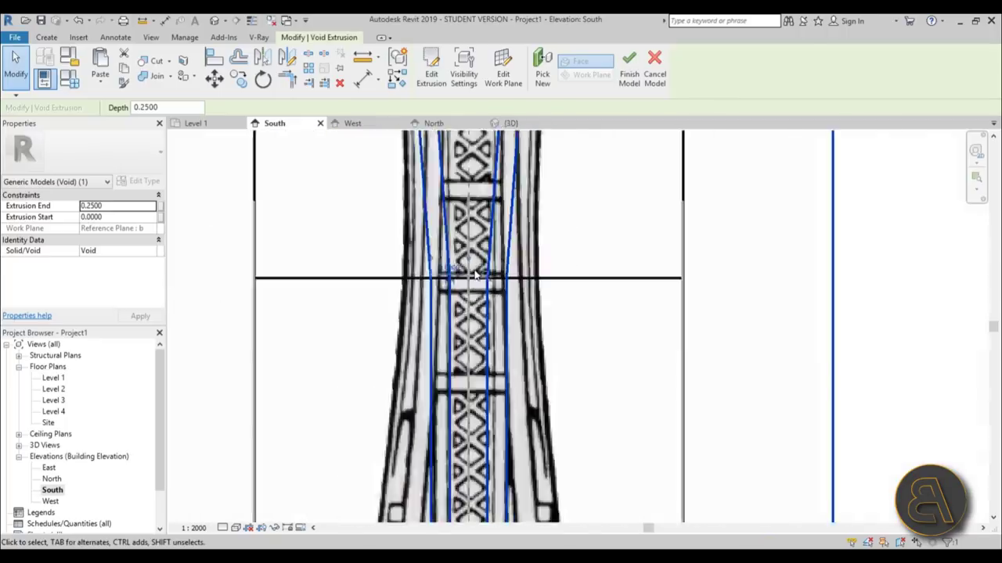
- Stretch the void extrusion through the bent solid in the 3D view to a depth of about 40.9
{"action": "left_click", "coordinate": [215, 21]}
{"action": "scroll", "coordinate": [543, 336], "scroll_direction": "down", "scroll_amount": 1}
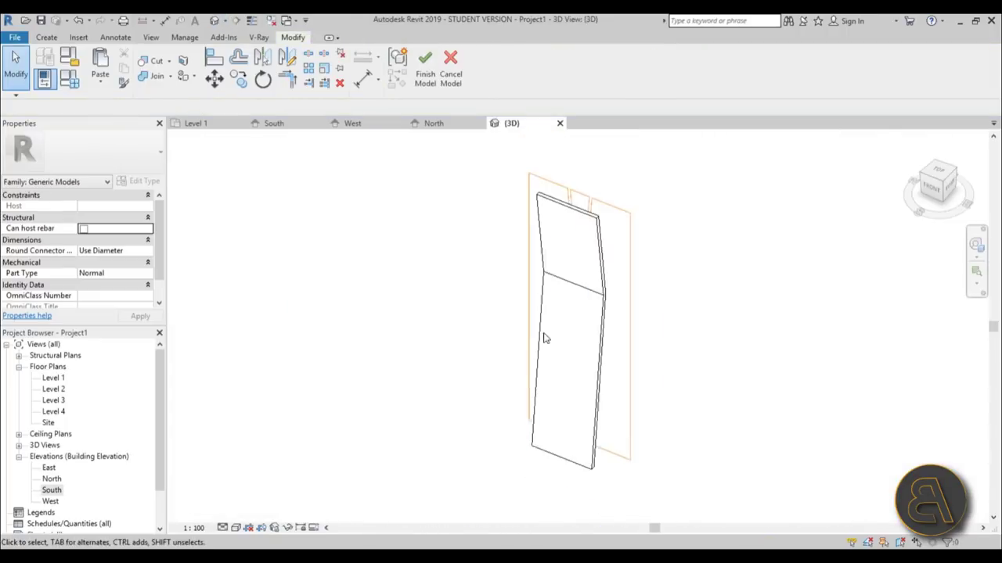
{"action": "middle_click_drag", "start_coordinate": [543, 336], "coordinate": [468, 288], "text": "shift"}
{"action": "left_click", "coordinate": [598, 243]}
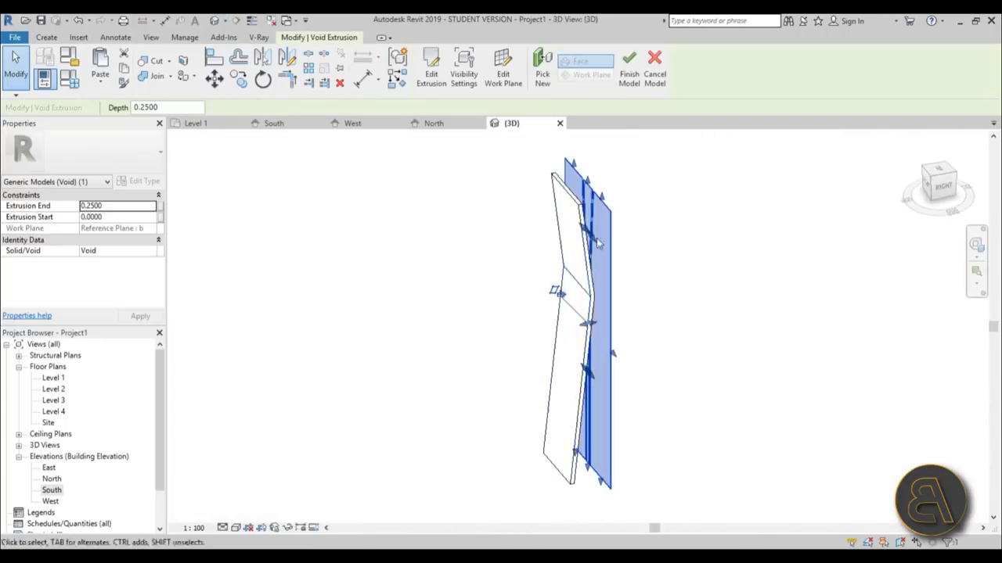
{"action": "left_click_drag", "start_coordinate": [583, 325], "coordinate": [521, 349]}
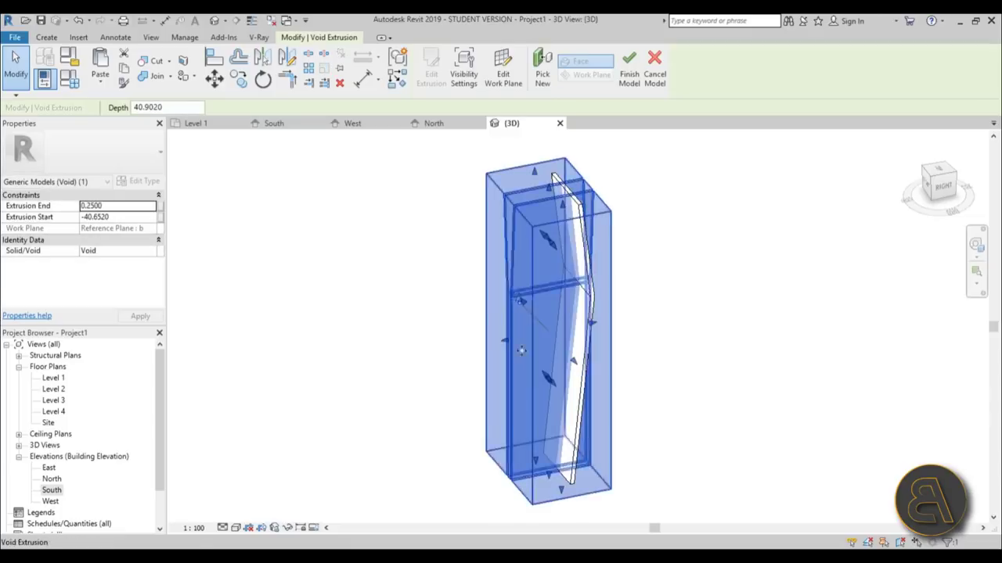
{"action": "left_click", "coordinate": [676, 423]}
- Cut the bent solid with the void extrusion using Cut Geometry
{"action": "middle_click_drag", "start_coordinate": [575, 382], "coordinate": [629, 398], "text": "shift"}
{"action": "scroll", "coordinate": [530, 204], "scroll_direction": "up", "scroll_amount": 3}
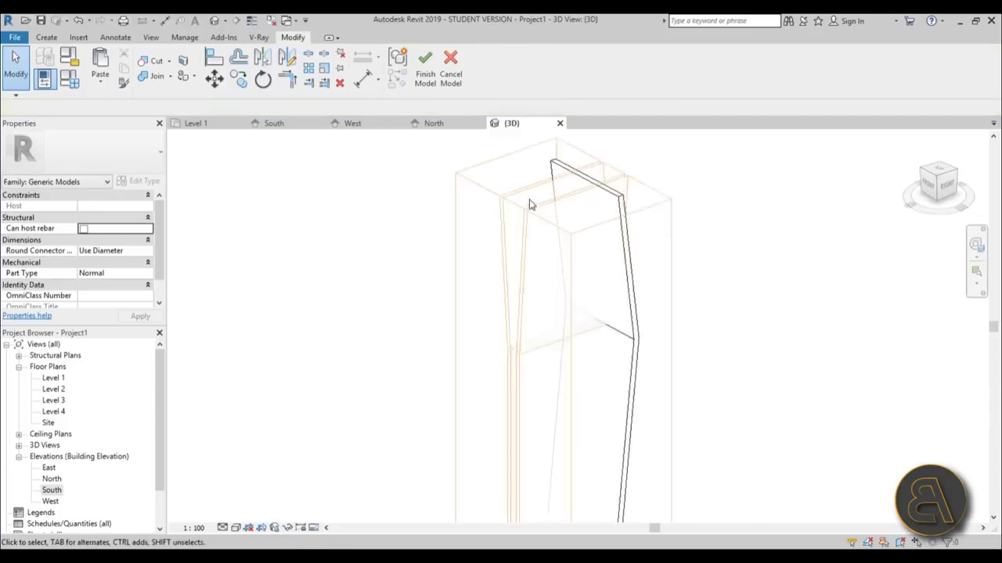
{"action": "left_click", "coordinate": [155, 63]}
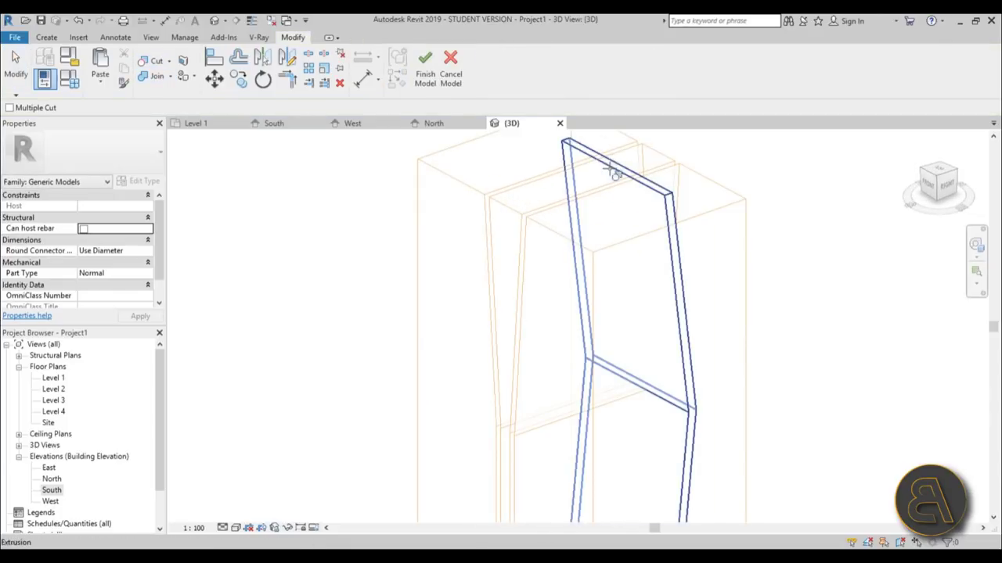
{"action": "left_click", "coordinate": [611, 170]}
{"action": "left_click", "coordinate": [577, 164]}
{"action": "scroll", "coordinate": [476, 259], "scroll_direction": "down", "scroll_amount": 3}
{"action": "middle_click_drag", "start_coordinate": [501, 261], "coordinate": [417, 168], "text": "shift"}
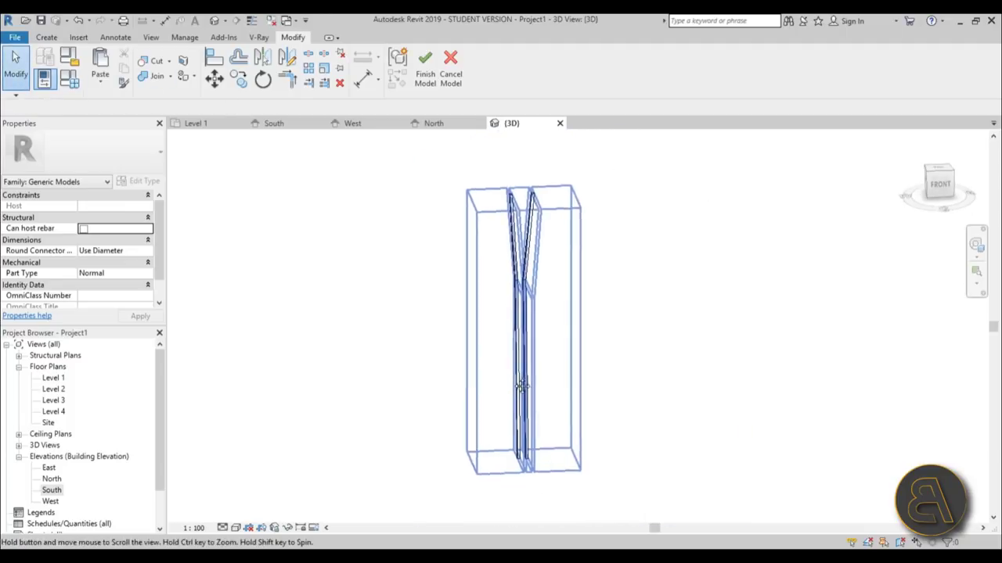
- Examine the cut legs against the reference drawing in the South elevation
{"action": "double_click", "coordinate": [53, 491]}
{"action": "scroll", "coordinate": [504, 315], "scroll_direction": "down", "scroll_amount": 3}
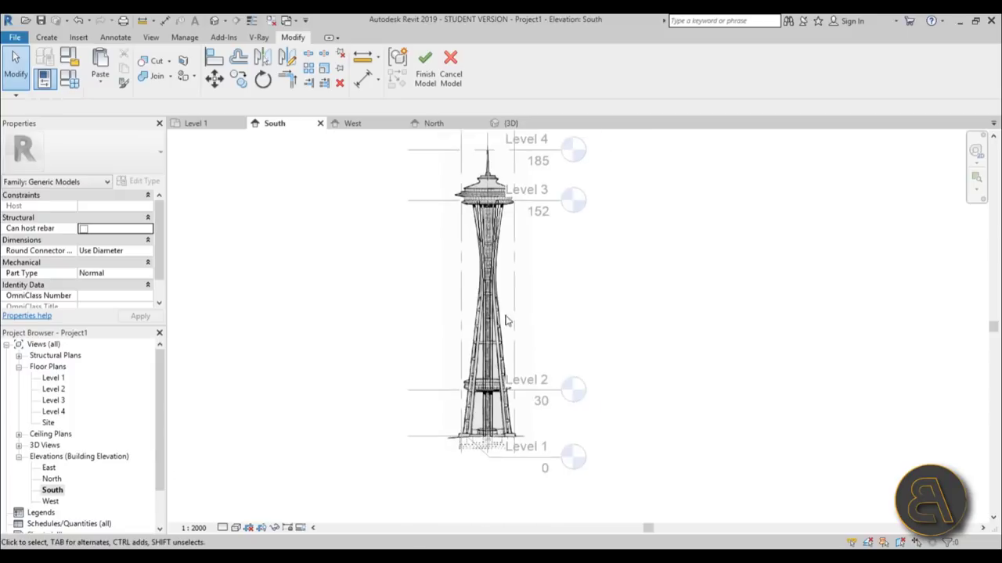
{"action": "scroll", "coordinate": [469, 439], "scroll_direction": "up", "scroll_amount": 3}
{"action": "scroll", "coordinate": [469, 439], "scroll_direction": "down", "scroll_amount": 2}
{"action": "middle_click_drag", "start_coordinate": [468, 410], "coordinate": [436, 479]}
{"action": "scroll", "coordinate": [462, 259], "scroll_direction": "up", "scroll_amount": 3}
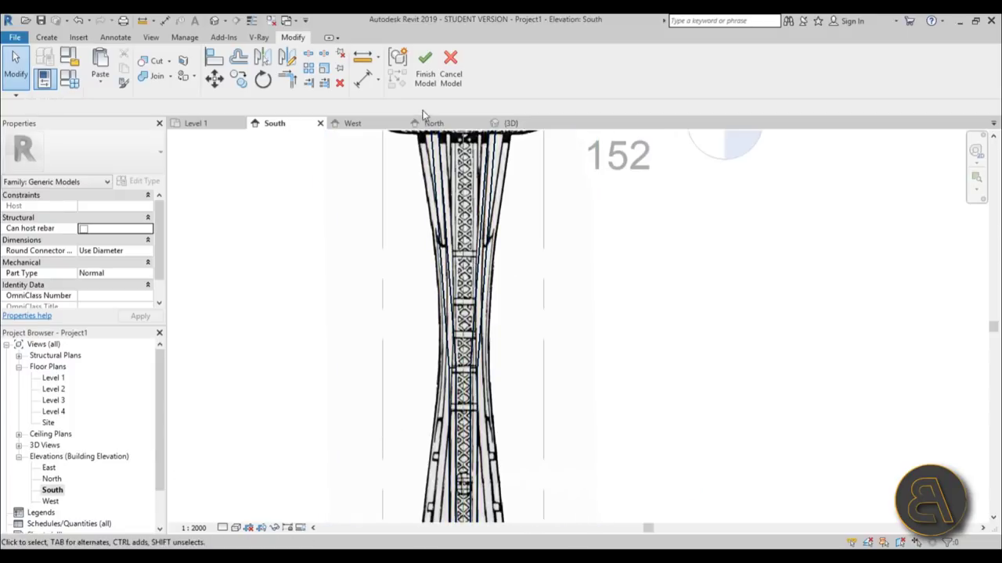
{"action": "scroll", "coordinate": [479, 241], "scroll_direction": "down", "scroll_amount": 1}
{"action": "scroll", "coordinate": [477, 240], "scroll_direction": "up", "scroll_amount": 2}
{"action": "scroll", "coordinate": [398, 220], "scroll_direction": "down", "scroll_amount": 3}
{"action": "middle_click_drag", "start_coordinate": [482, 310], "coordinate": [479, 303]}
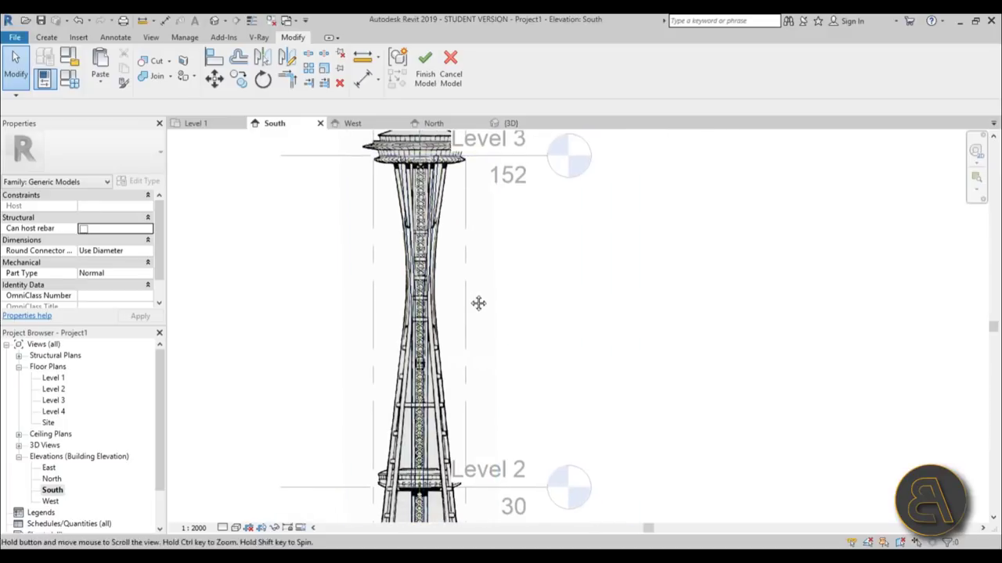
{"action": "scroll", "coordinate": [438, 230], "scroll_direction": "up", "scroll_amount": 4}
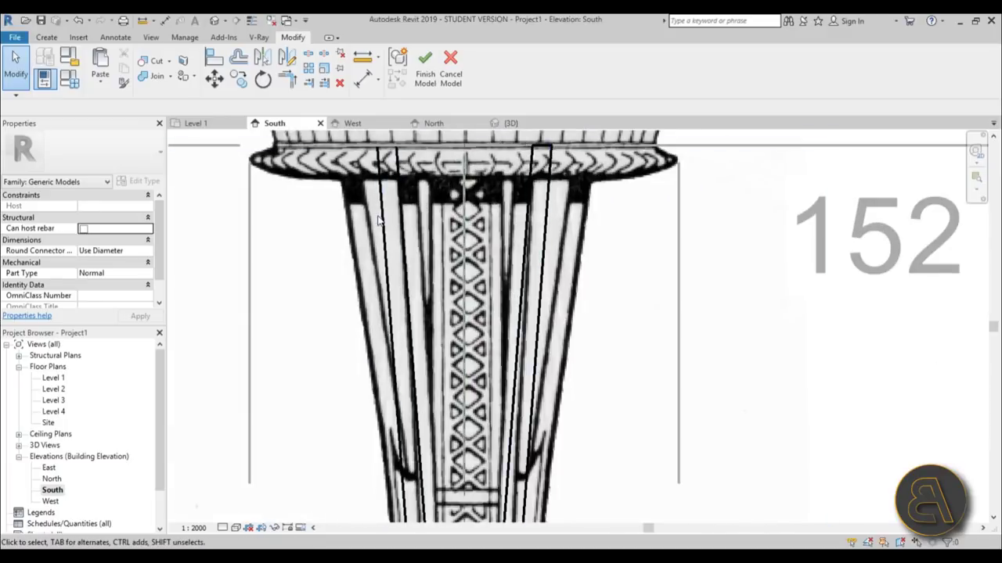
- Open the void extrusion's sketch for editing
{"action": "left_click", "coordinate": [383, 220]}
{"action": "scroll", "coordinate": [484, 201], "scroll_direction": "down", "scroll_amount": 3}
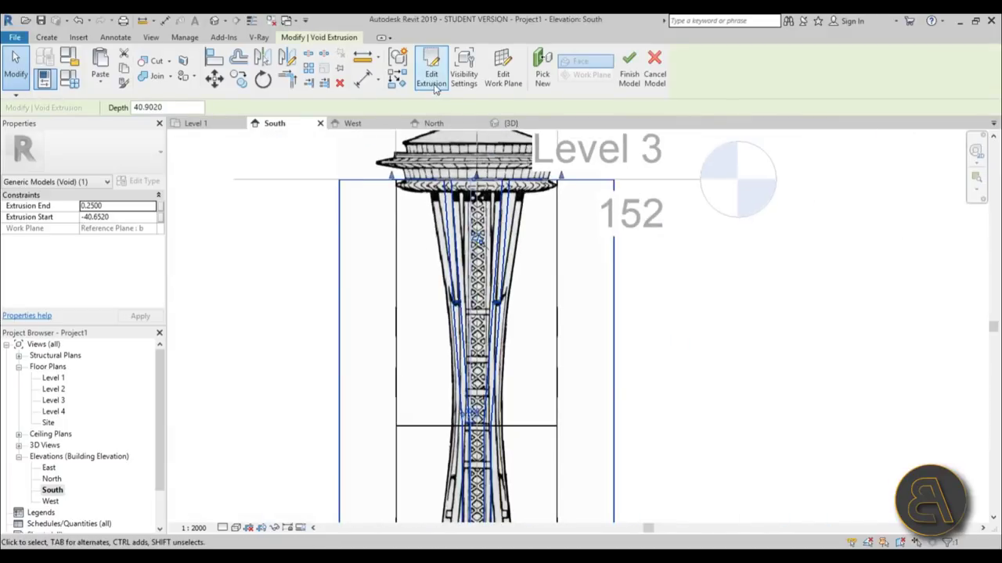
{"action": "left_click", "coordinate": [432, 76]}
{"action": "scroll", "coordinate": [478, 329], "scroll_direction": "down", "scroll_amount": 2}
{"action": "scroll", "coordinate": [477, 345], "scroll_direction": "up", "scroll_amount": 3}
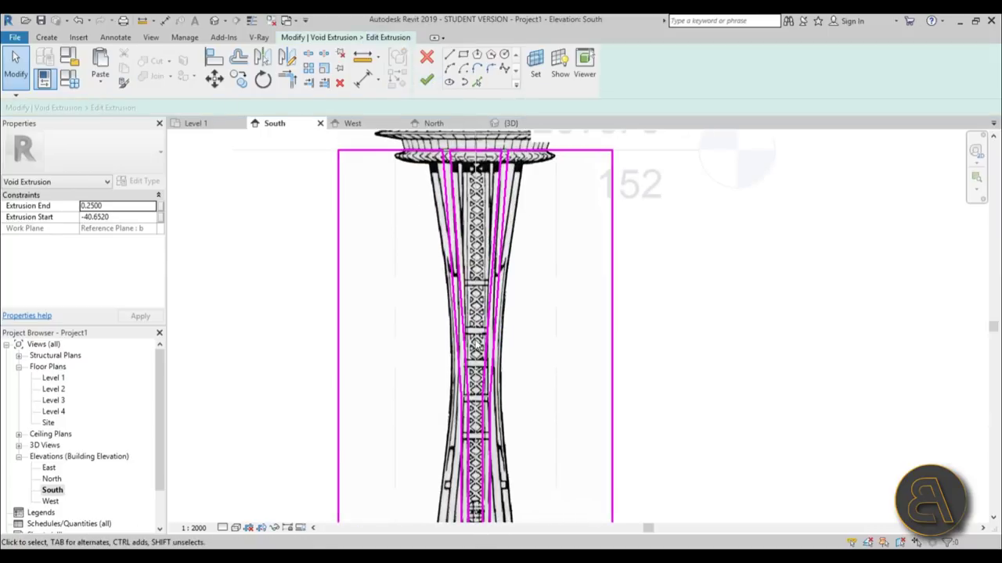
{"action": "scroll", "coordinate": [468, 179], "scroll_direction": "up", "scroll_amount": 2}
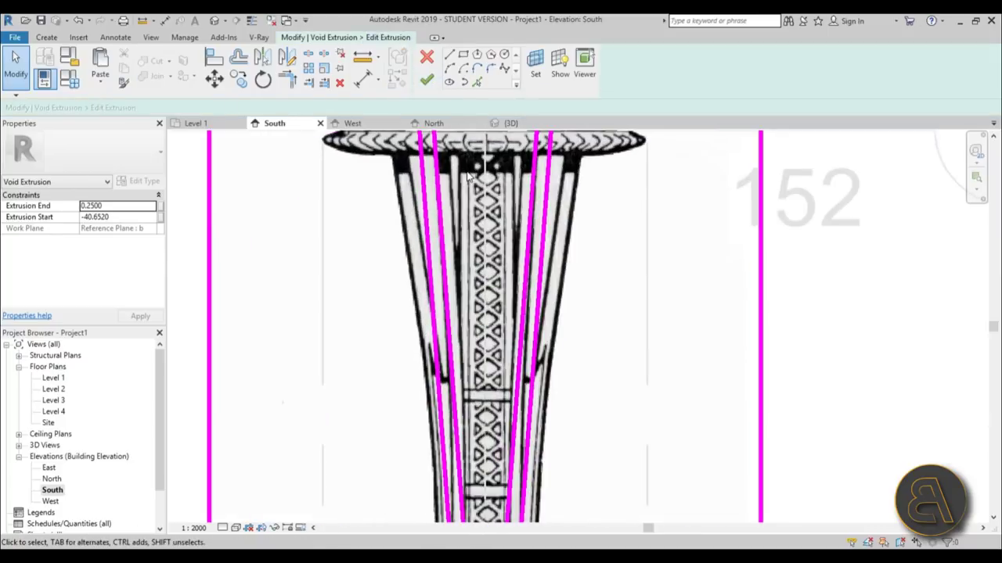
- Draw a downward-bulging arc between the two inner leg lines, just below the fork in the upper tower
{"action": "left_click", "coordinate": [449, 57]}
{"action": "scroll", "coordinate": [454, 274], "scroll_direction": "down", "scroll_amount": 4}
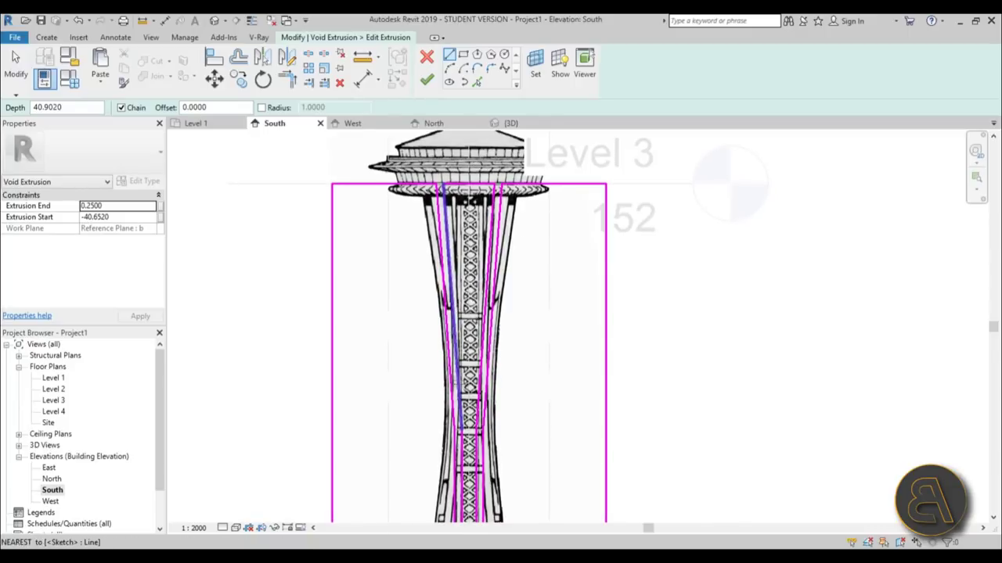
{"action": "scroll", "coordinate": [455, 313], "scroll_direction": "up", "scroll_amount": 4}
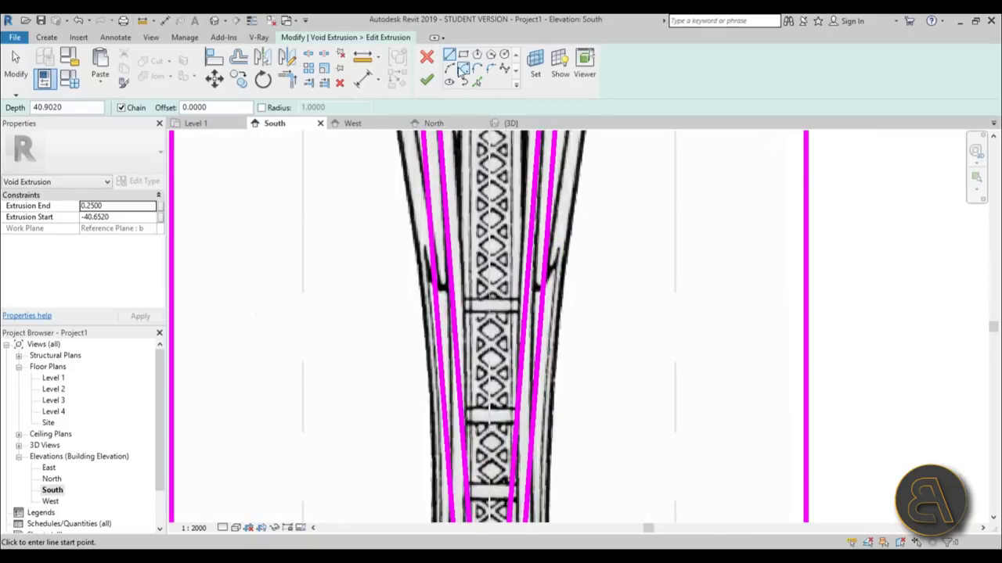
{"action": "left_click", "coordinate": [454, 276]}
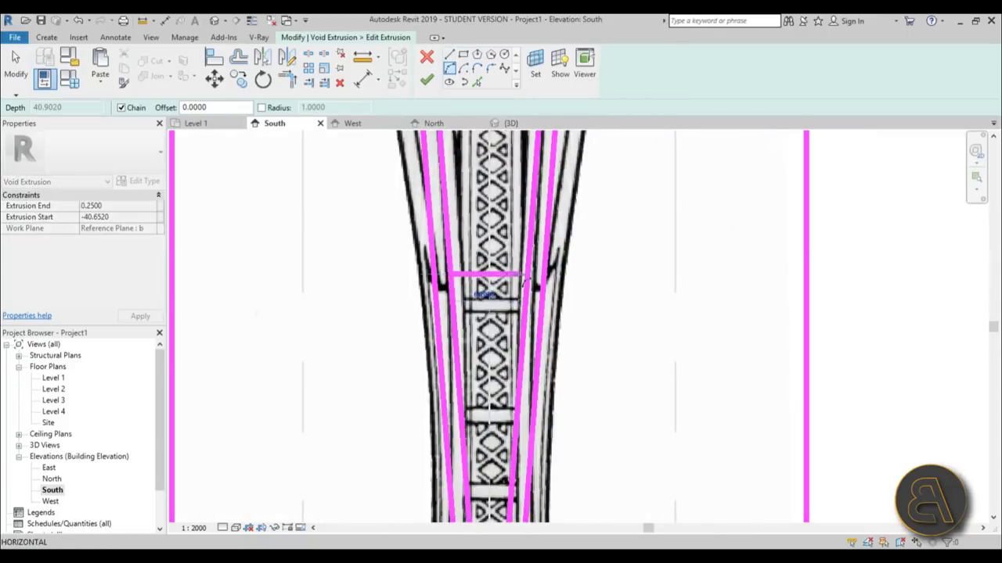
{"action": "left_click", "coordinate": [526, 276]}
{"action": "left_click", "coordinate": [488, 303]}
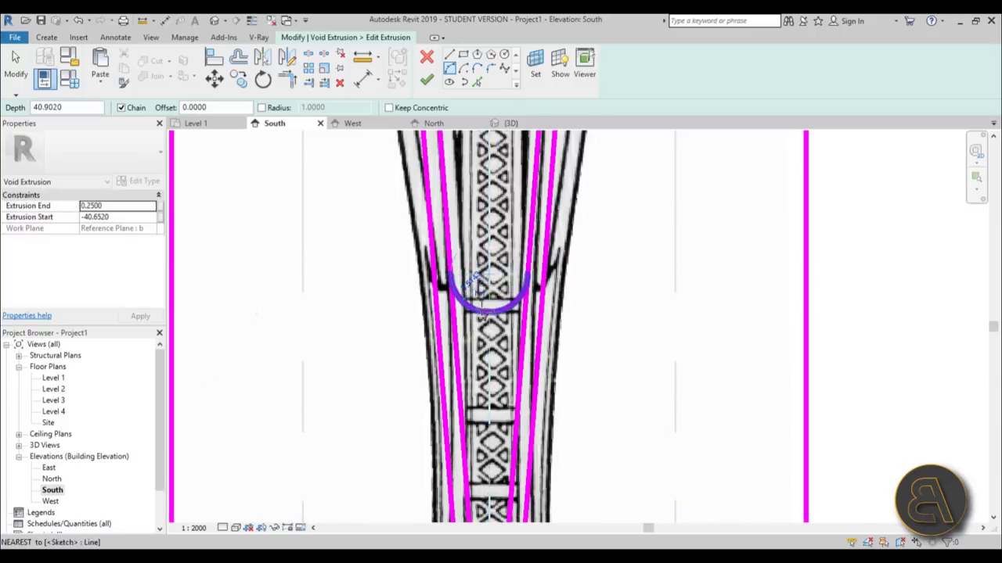
- Draw an upward-bulging arc between the two inner vertical lines, just above the second horizontal band below where the legs straighten
{"action": "scroll", "coordinate": [485, 313], "scroll_direction": "down", "scroll_amount": 3}
{"action": "scroll", "coordinate": [483, 404], "scroll_direction": "up", "scroll_amount": 3}
{"action": "scroll", "coordinate": [468, 274], "scroll_direction": "up", "scroll_amount": 1}
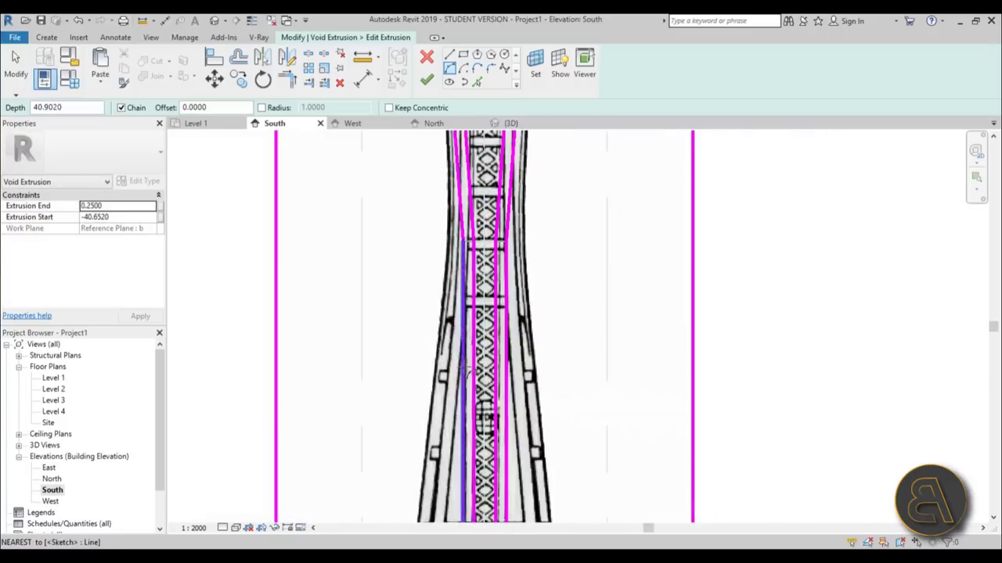
{"action": "scroll", "coordinate": [461, 273], "scroll_direction": "up", "scroll_amount": 1}
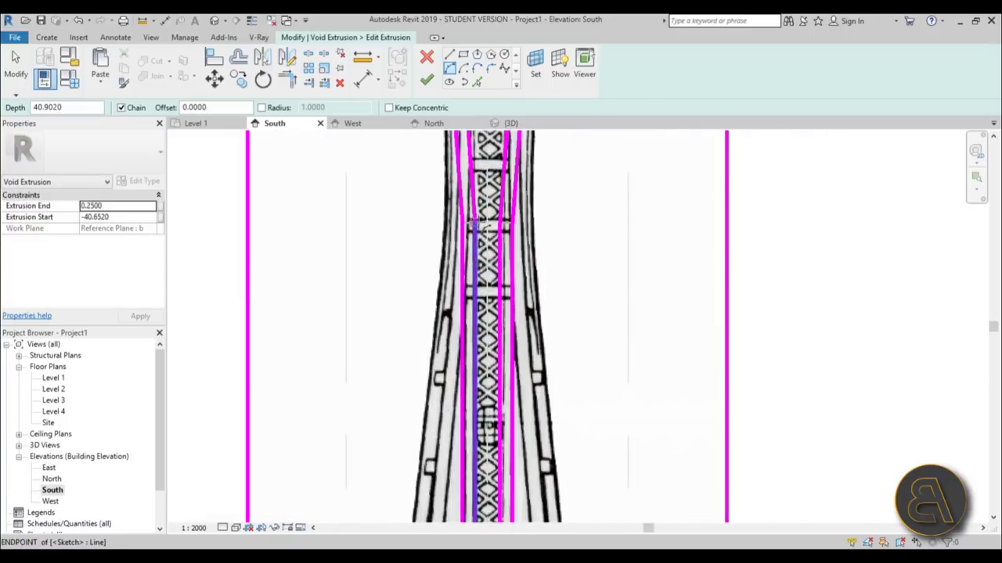
{"action": "left_click", "coordinate": [474, 279]}
{"action": "scroll", "coordinate": [483, 280], "scroll_direction": "up", "scroll_amount": 2}
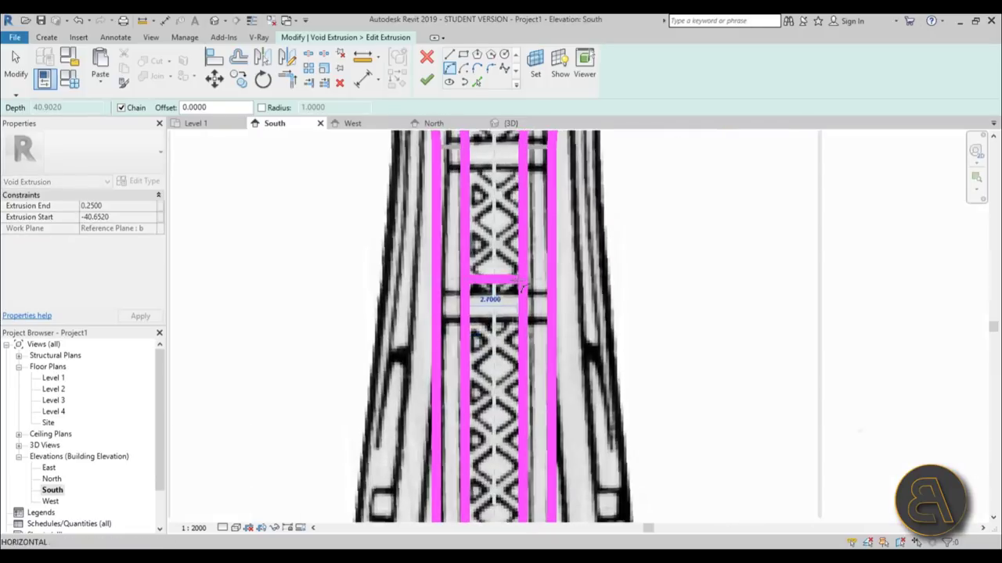
{"action": "left_click", "coordinate": [523, 279]}
{"action": "left_click", "coordinate": [489, 260]}
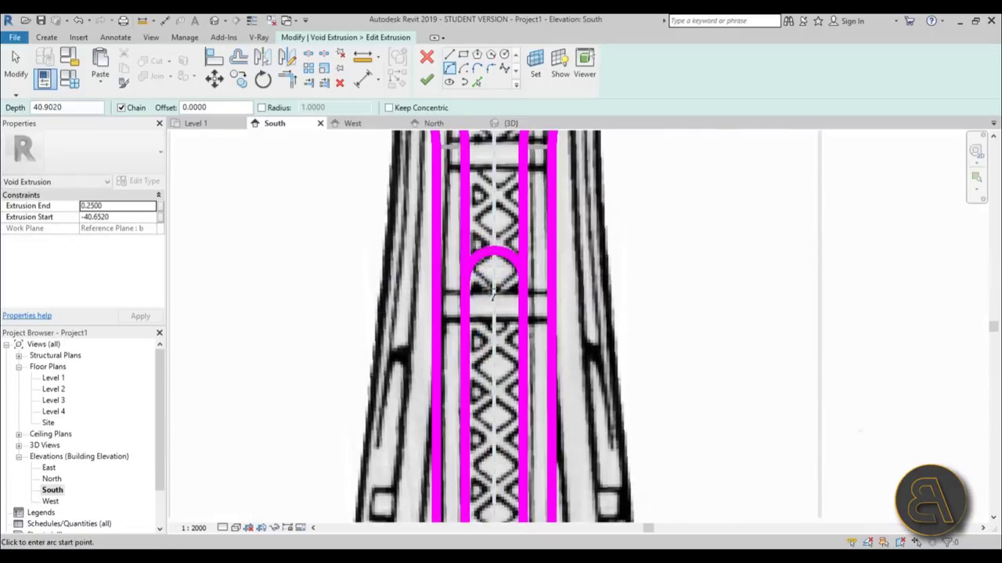
{"action": "key", "text": "Escape"}
{"action": "key", "text": "Escape"}
- Trim both inner vertical lines to the ends of the lower arc, keeping the portions below it
{"action": "key", "text": "t"}
{"action": "key", "text": "r"}
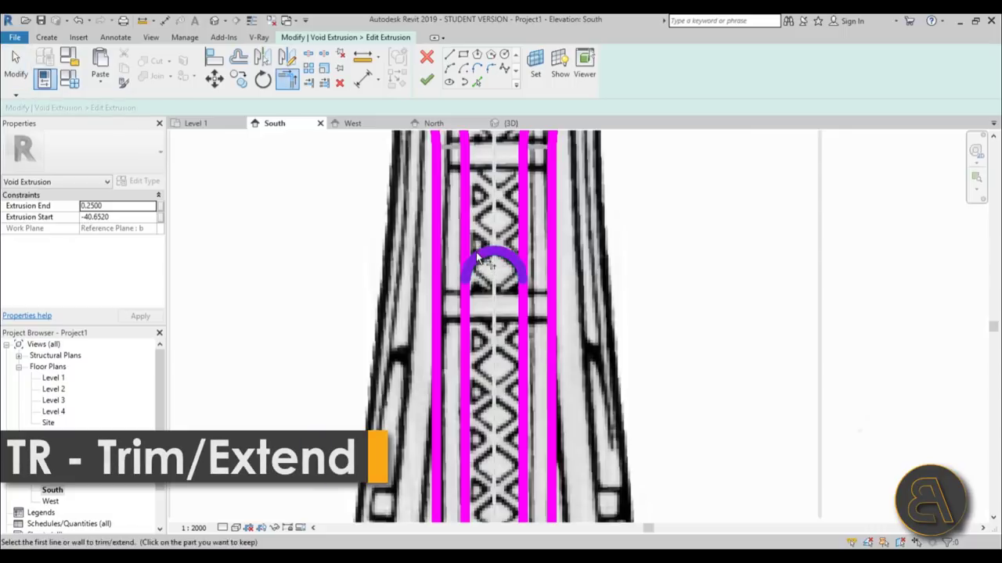
{"action": "left_click", "coordinate": [475, 258]}
{"action": "left_click", "coordinate": [466, 321]}
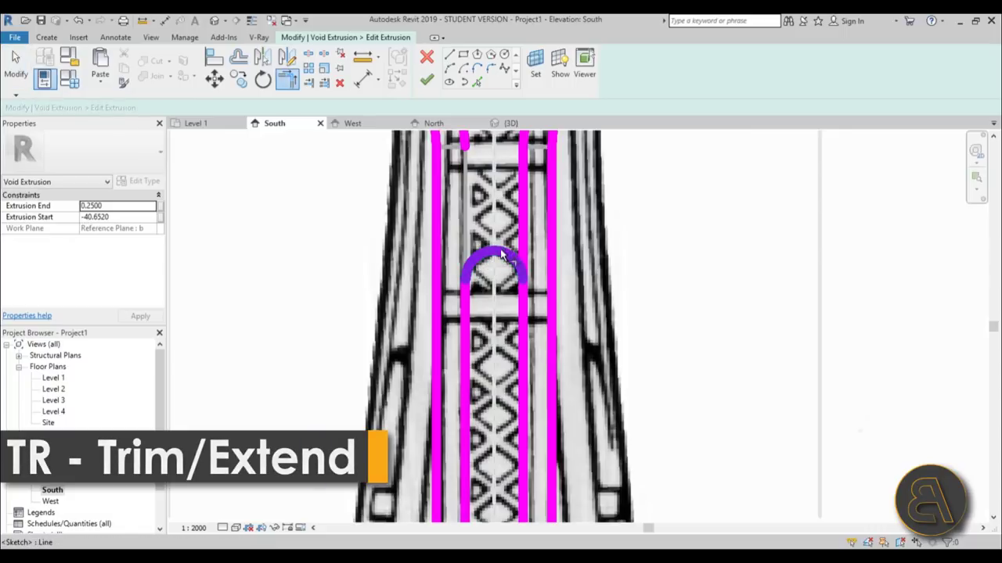
{"action": "left_click", "coordinate": [479, 262]}
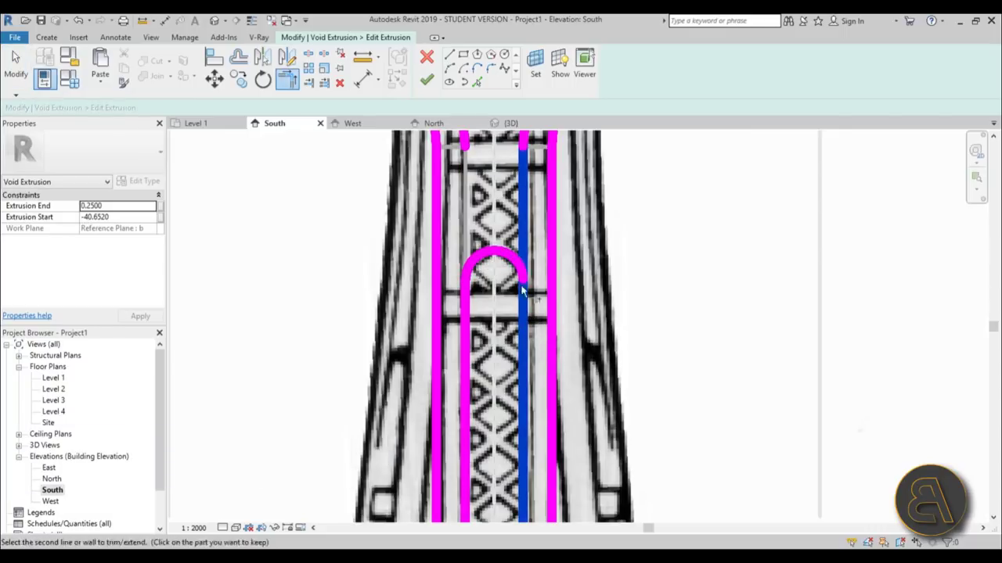
{"action": "left_click", "coordinate": [522, 319]}
- Trim both inner leg lines to the ends of the upper arc, keeping the portions above it
{"action": "scroll", "coordinate": [516, 322], "scroll_direction": "down", "scroll_amount": 2}
{"action": "middle_click_drag", "start_coordinate": [515, 323], "coordinate": [508, 498]}
{"action": "scroll", "coordinate": [473, 187], "scroll_direction": "up", "scroll_amount": 2}
{"action": "middle_click_drag", "start_coordinate": [464, 167], "coordinate": [478, 255]}
{"action": "left_click", "coordinate": [478, 254]}
{"action": "left_click", "coordinate": [471, 202]}
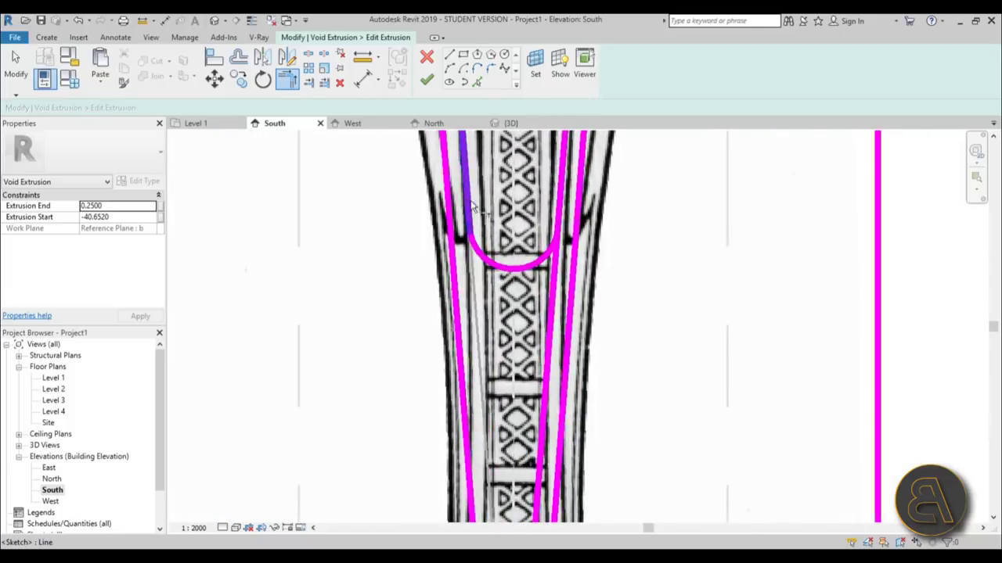
{"action": "left_click", "coordinate": [570, 205]}
- Examine the trimmed void profile against the reference elevation along the tower's height
{"action": "scroll", "coordinate": [572, 289], "scroll_direction": "down", "scroll_amount": 3}
{"action": "scroll", "coordinate": [470, 272], "scroll_direction": "up", "scroll_amount": 3}
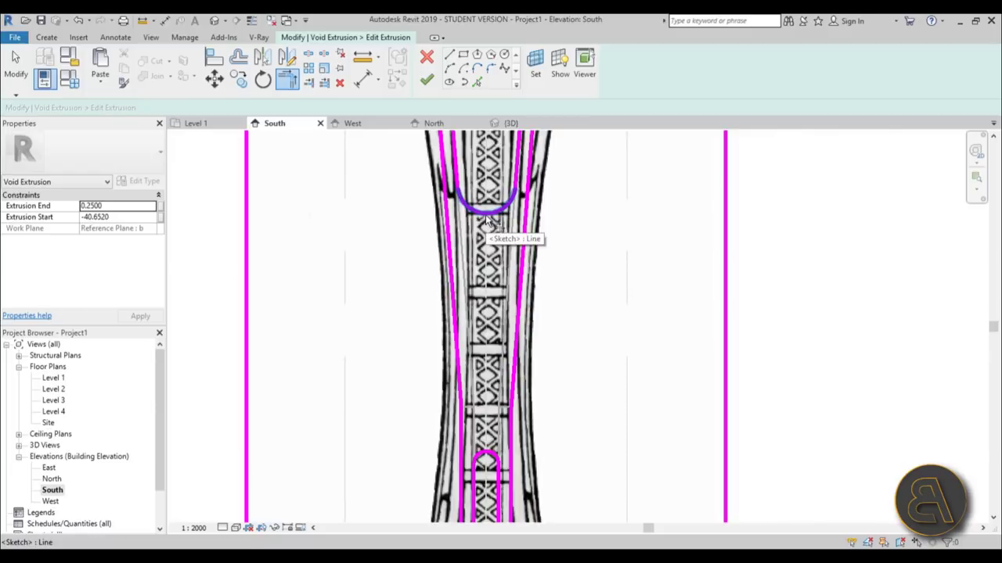
{"action": "scroll", "coordinate": [490, 295], "scroll_direction": "down", "scroll_amount": 3}
{"action": "middle_click_drag", "start_coordinate": [490, 296], "coordinate": [489, 327]}
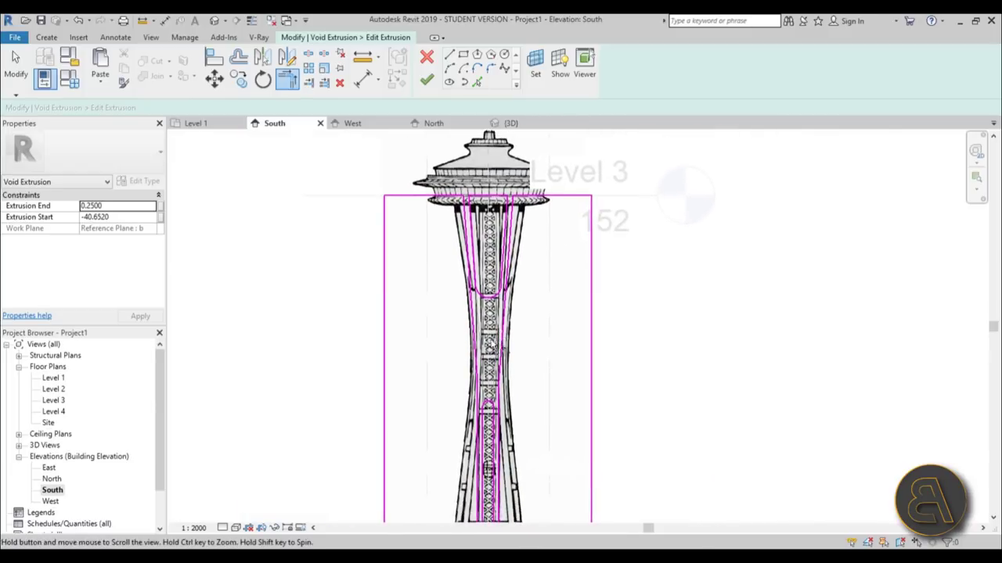
{"action": "scroll", "coordinate": [494, 188], "scroll_direction": "up", "scroll_amount": 3}
{"action": "scroll", "coordinate": [523, 262], "scroll_direction": "down", "scroll_amount": 3}
{"action": "middle_click_drag", "start_coordinate": [537, 303], "coordinate": [532, 125]}
{"action": "scroll", "coordinate": [493, 309], "scroll_direction": "up", "scroll_amount": 3}
- Draw two parallel horizontal lines, each 3.0 long, between the inner vertical lines at the topmost leg bracket level
{"action": "left_click", "coordinate": [478, 85]}
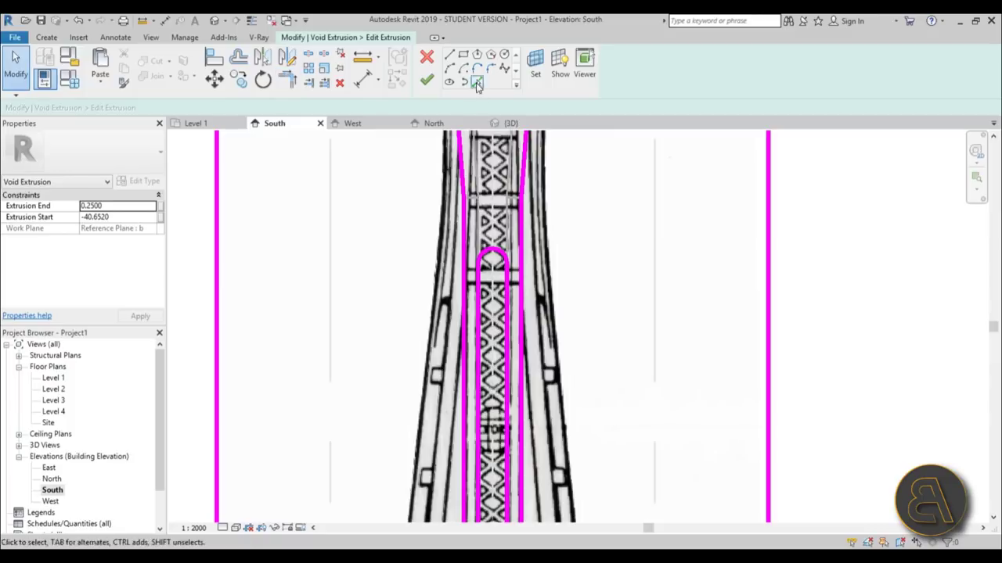
{"action": "left_click", "coordinate": [449, 57]}
{"action": "scroll", "coordinate": [451, 269], "scroll_direction": "up", "scroll_amount": 5}
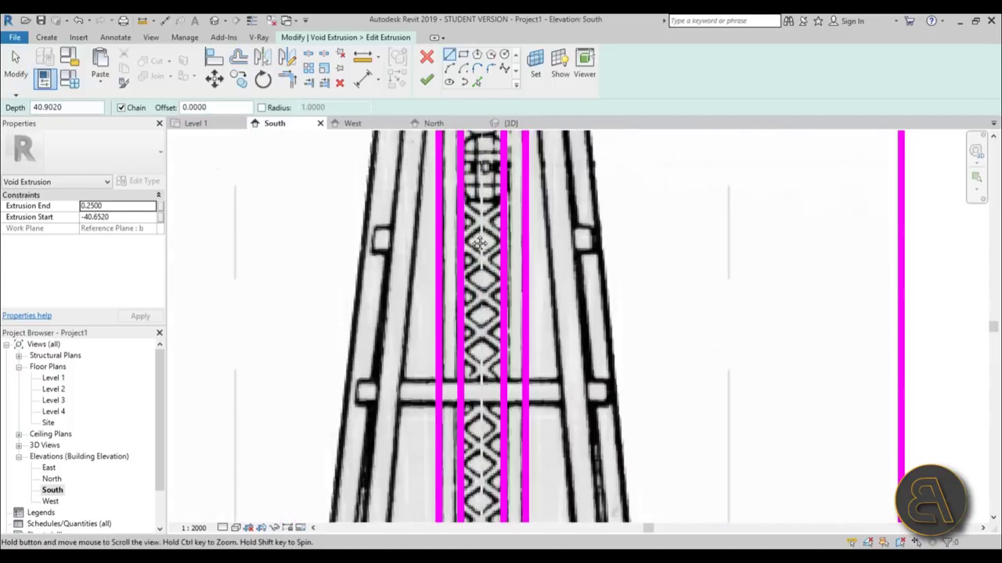
{"action": "scroll", "coordinate": [487, 316], "scroll_direction": "down", "scroll_amount": 2}
{"action": "middle_click_drag", "start_coordinate": [488, 315], "coordinate": [489, 406]}
{"action": "scroll", "coordinate": [477, 244], "scroll_direction": "up", "scroll_amount": 1}
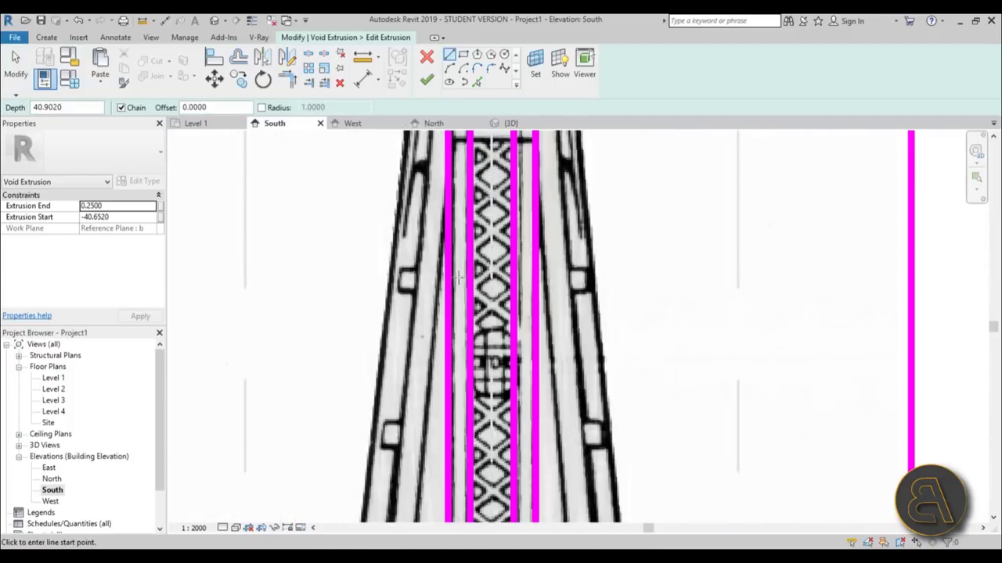
{"action": "scroll", "coordinate": [452, 291], "scroll_direction": "down", "scroll_amount": 2}
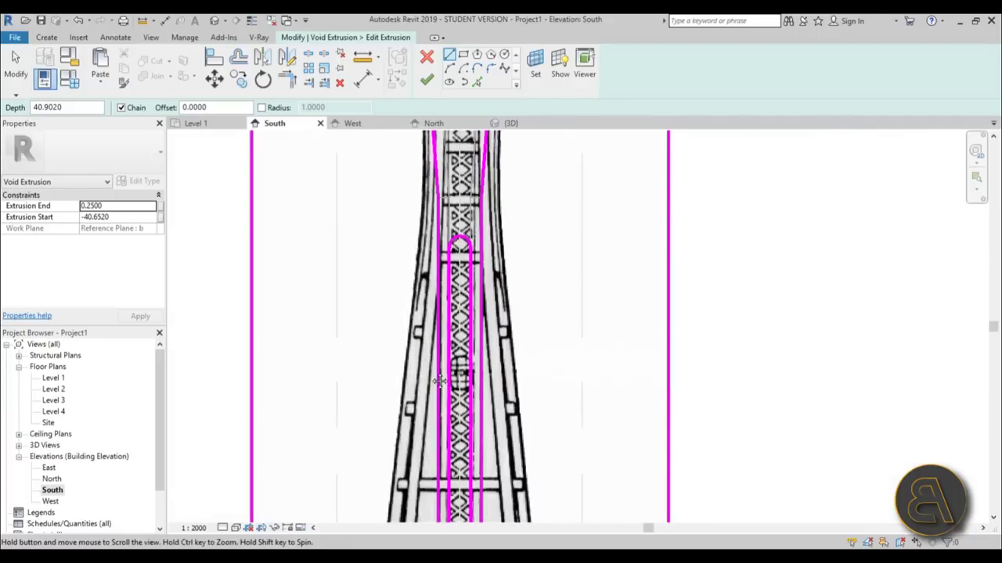
{"action": "scroll", "coordinate": [451, 292], "scroll_direction": "up", "scroll_amount": 3}
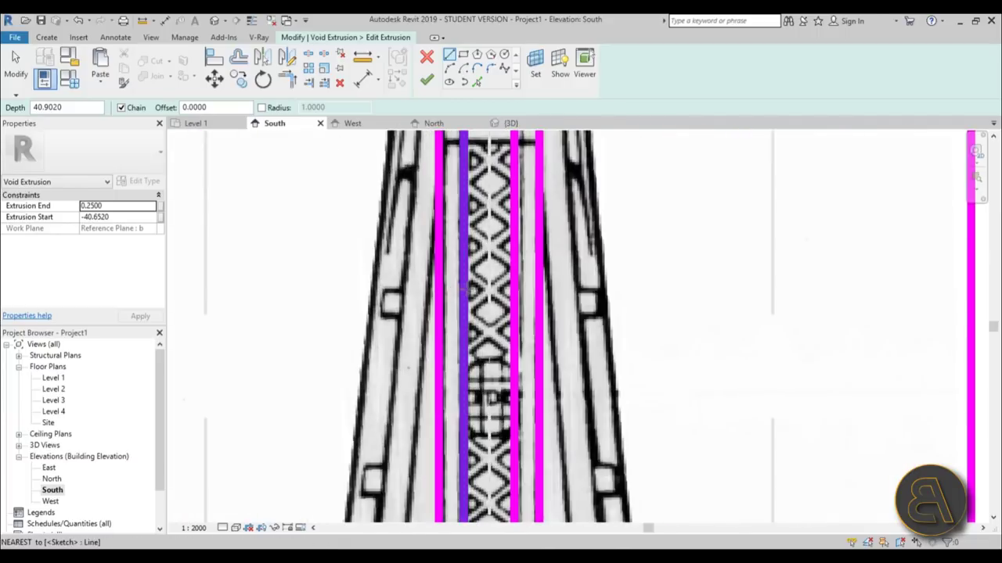
{"action": "left_click", "coordinate": [465, 294]}
{"action": "left_click", "coordinate": [513, 293]}
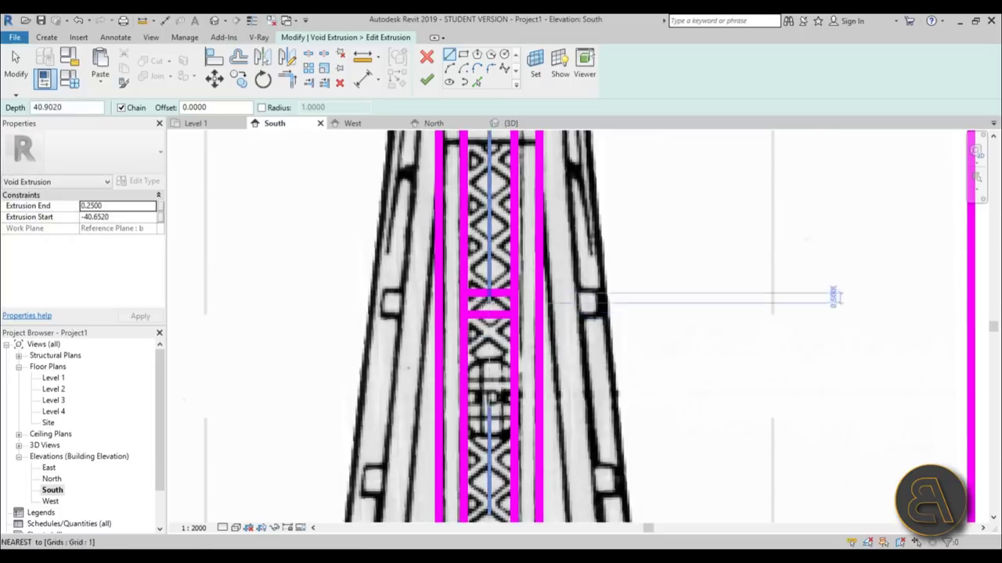
{"action": "key", "text": "Escape"}
{"action": "key", "text": "Escape"}
- Copy the two horizontal lines with Multiple enabled, placing copies at the next two bracket levels down to the wide crossbar
{"action": "left_click_drag", "start_coordinate": [540, 354], "coordinate": [537, 349]}
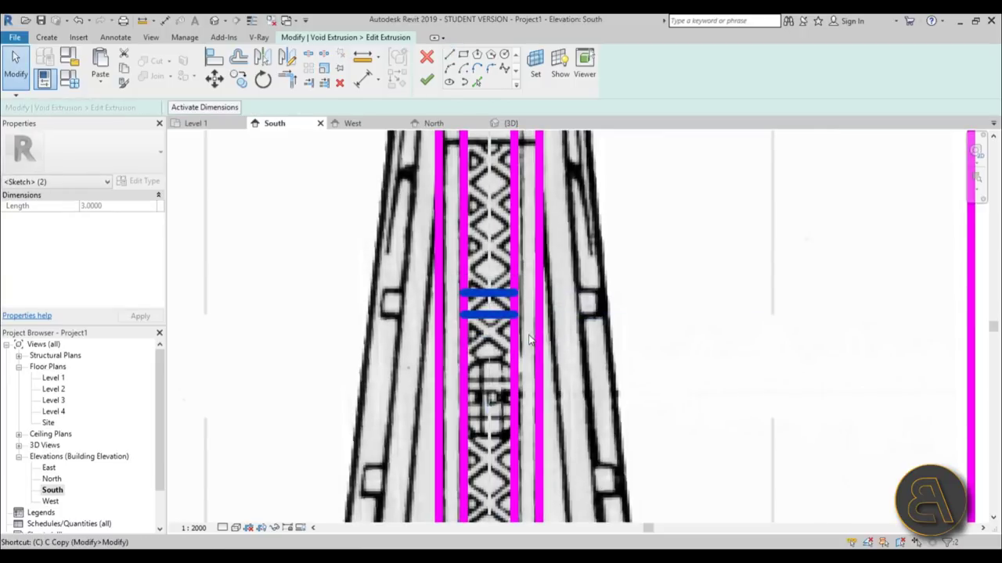
{"action": "key", "text": "o"}
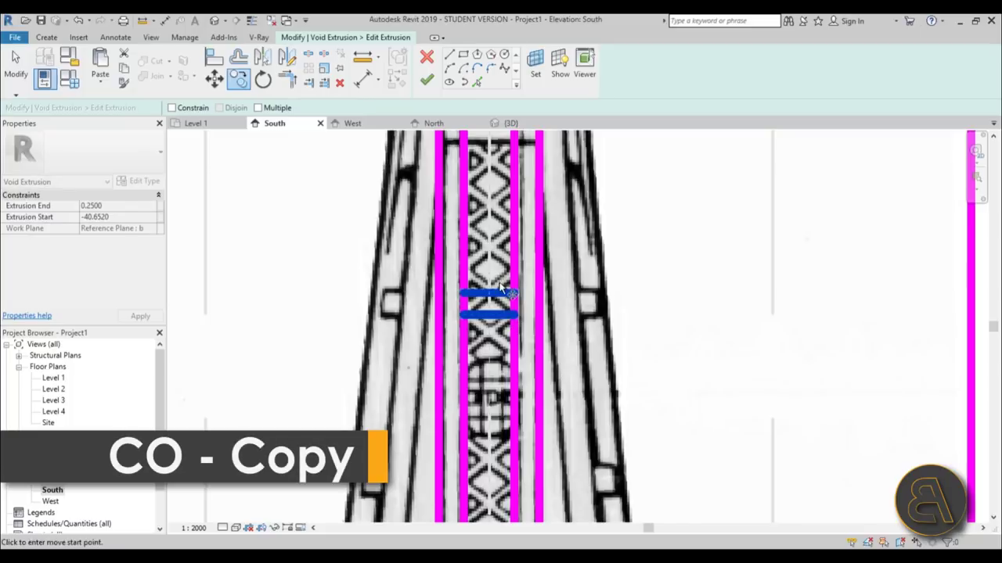
{"action": "left_click", "coordinate": [274, 111]}
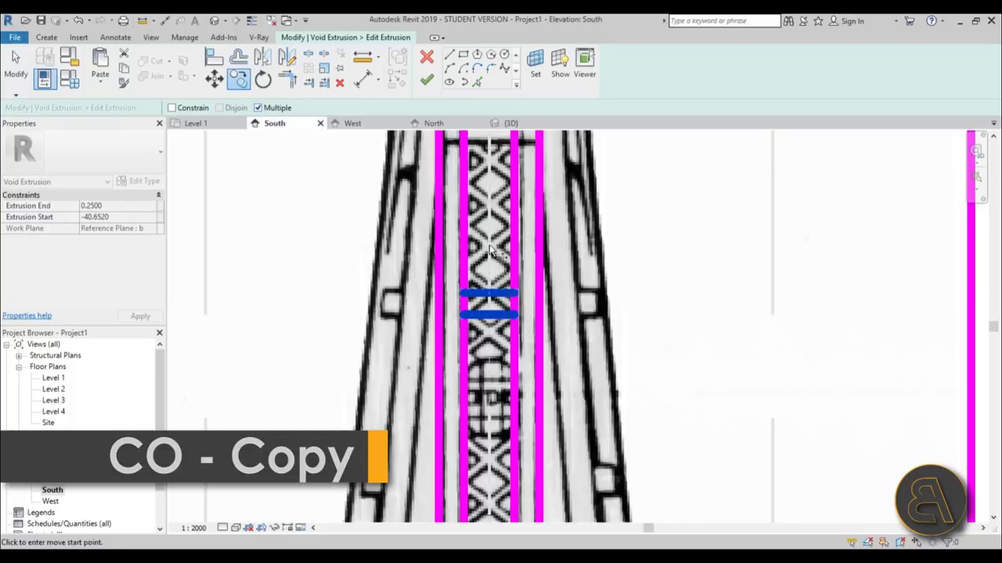
{"action": "middle_click_drag", "start_coordinate": [514, 424], "coordinate": [515, 229]}
{"action": "left_click", "coordinate": [515, 235]}
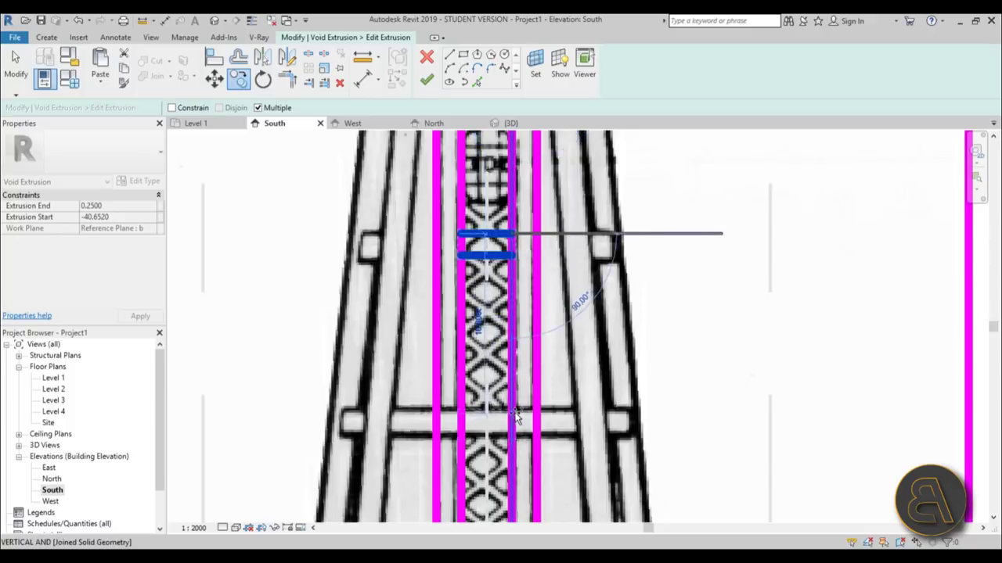
{"action": "left_click", "coordinate": [514, 410]}
- Place further copies of the line pair at bracket levels down the tower, ending at the lowest bracket above the base building
{"action": "middle_click_drag", "start_coordinate": [562, 417], "coordinate": [532, 123]}
{"action": "scroll", "coordinate": [532, 135], "scroll_direction": "down", "scroll_amount": 1}
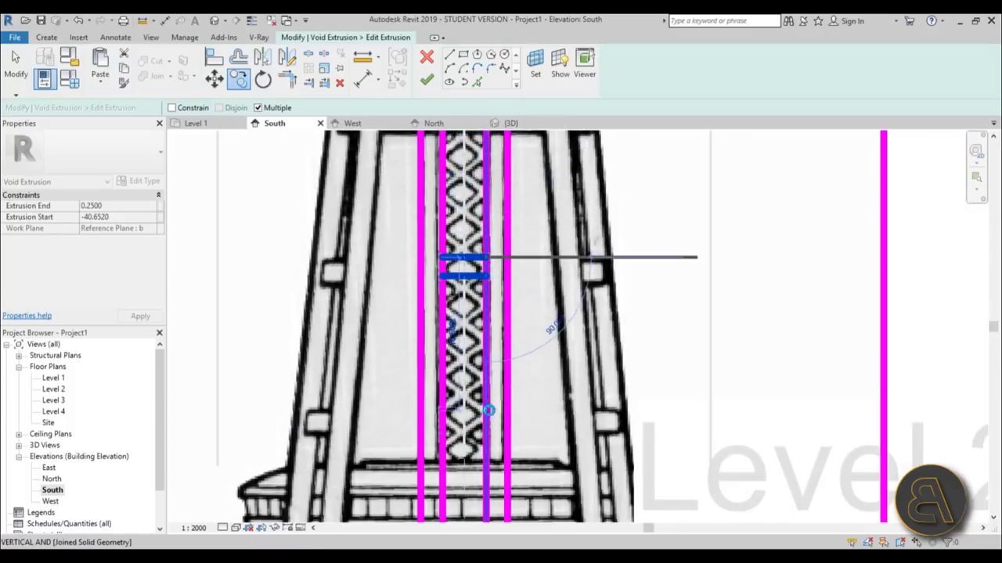
{"action": "left_click", "coordinate": [488, 410]}
{"action": "middle_click_drag", "start_coordinate": [577, 414], "coordinate": [569, 170]}
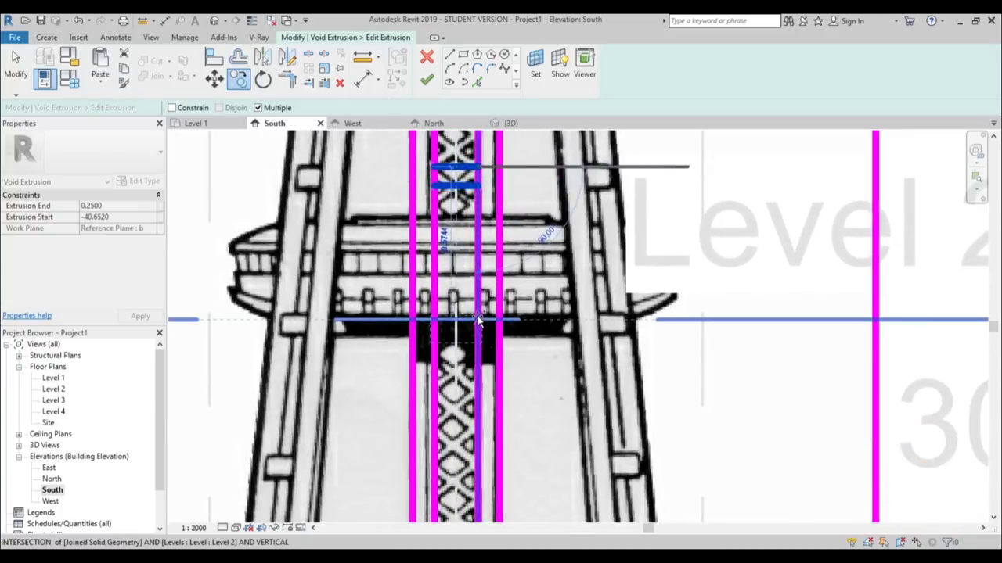
{"action": "middle_click_drag", "start_coordinate": [517, 408], "coordinate": [514, 186]}
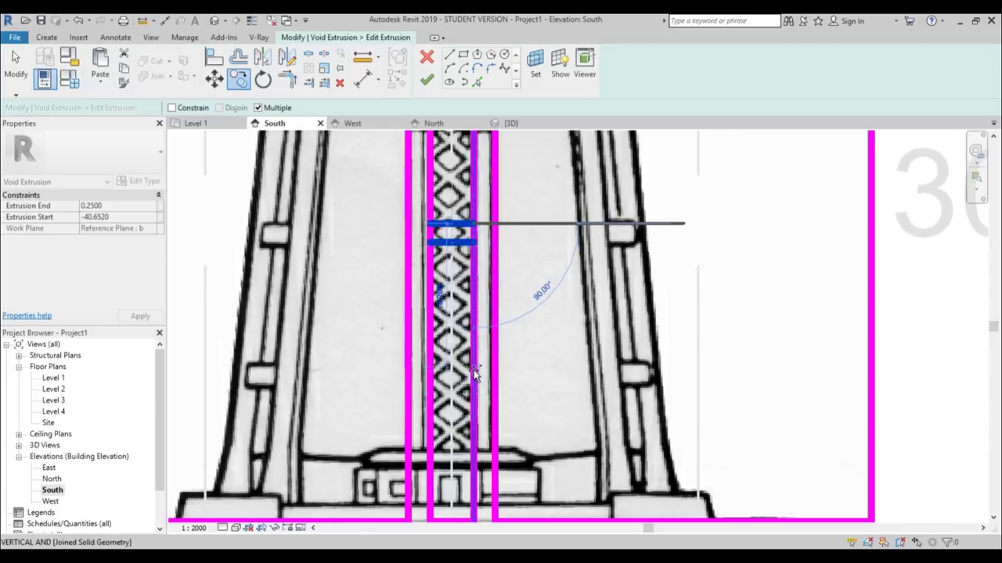
{"action": "scroll", "coordinate": [485, 317], "scroll_direction": "down", "scroll_amount": 2}
{"action": "left_click", "coordinate": [486, 320]}
{"action": "scroll", "coordinate": [463, 348], "scroll_direction": "up", "scroll_amount": 3}
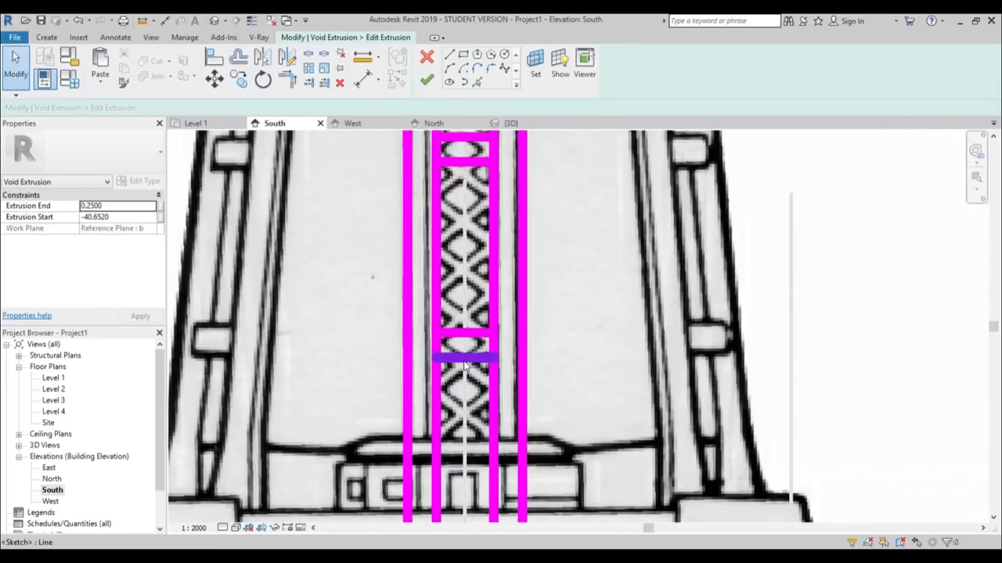
- Split both inner vertical lines between the lowest pair of horizontal lines
{"action": "key", "text": "s"}
{"action": "key", "text": "l"}
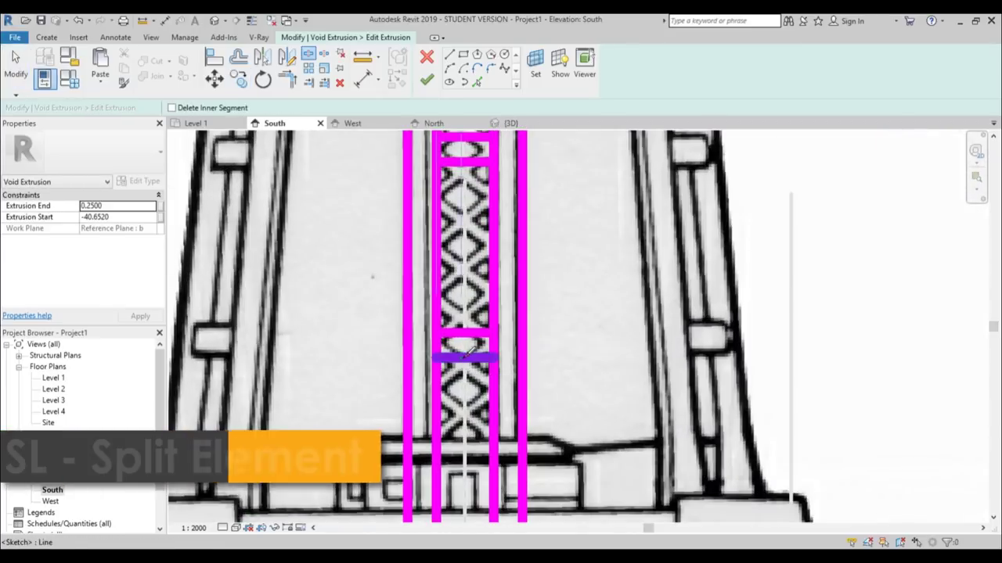
{"action": "scroll", "coordinate": [446, 348], "scroll_direction": "up", "scroll_amount": 2}
{"action": "left_click", "coordinate": [431, 337]}
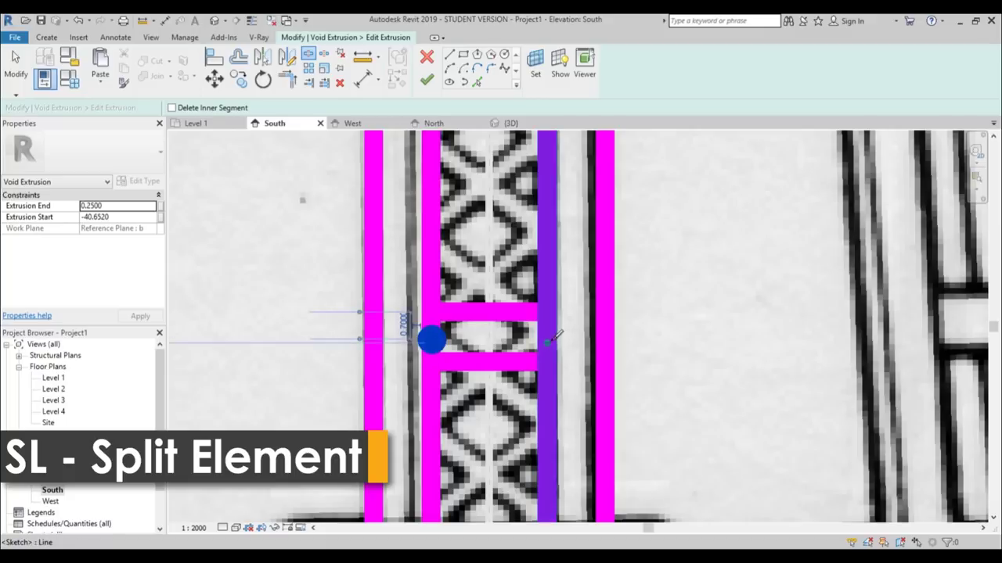
{"action": "left_click", "coordinate": [545, 339]}
{"action": "key", "text": "Escape"}
- Trim the inner vertical lines to the lowest pair of horizontal lines, opening the gap between the two closed profiles
{"action": "key", "text": "t"}
{"action": "key", "text": "r"}
{"action": "left_click", "coordinate": [507, 313]}
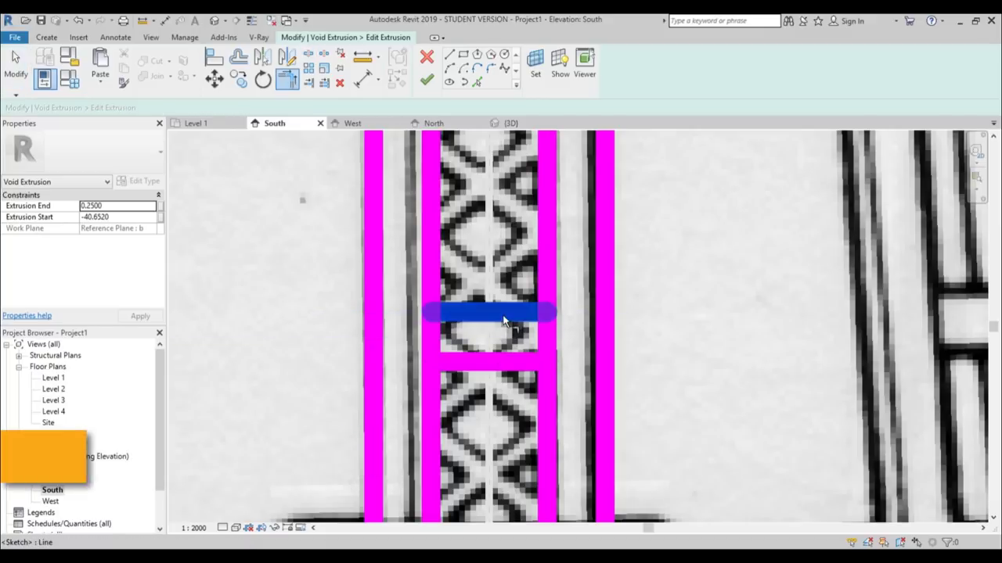
{"action": "left_click", "coordinate": [548, 288]}
{"action": "left_click", "coordinate": [521, 362]}
{"action": "left_click", "coordinate": [548, 385]}
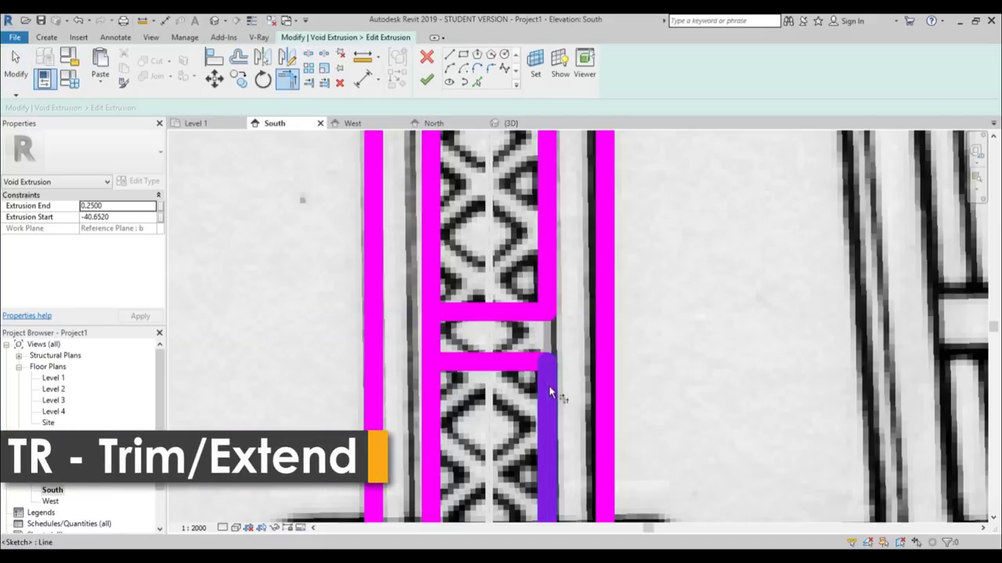
{"action": "left_click", "coordinate": [462, 362]}
{"action": "left_click", "coordinate": [434, 381]}
{"action": "left_click", "coordinate": [451, 310]}
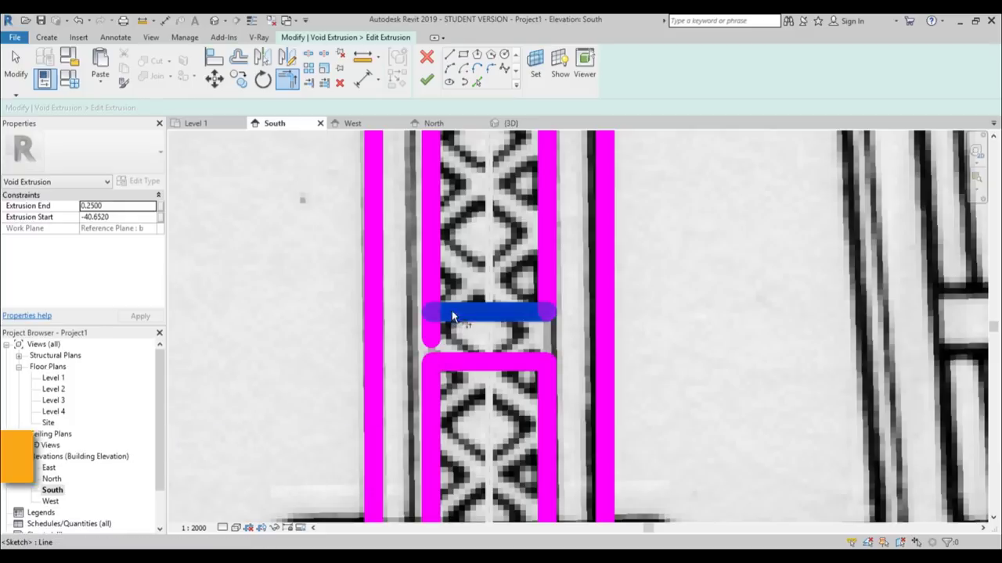
{"action": "left_click", "coordinate": [431, 280]}
- Split both inner vertical lines between the second-lowest pair of horizontal lines
{"action": "scroll", "coordinate": [361, 384], "scroll_direction": "down", "scroll_amount": 2}
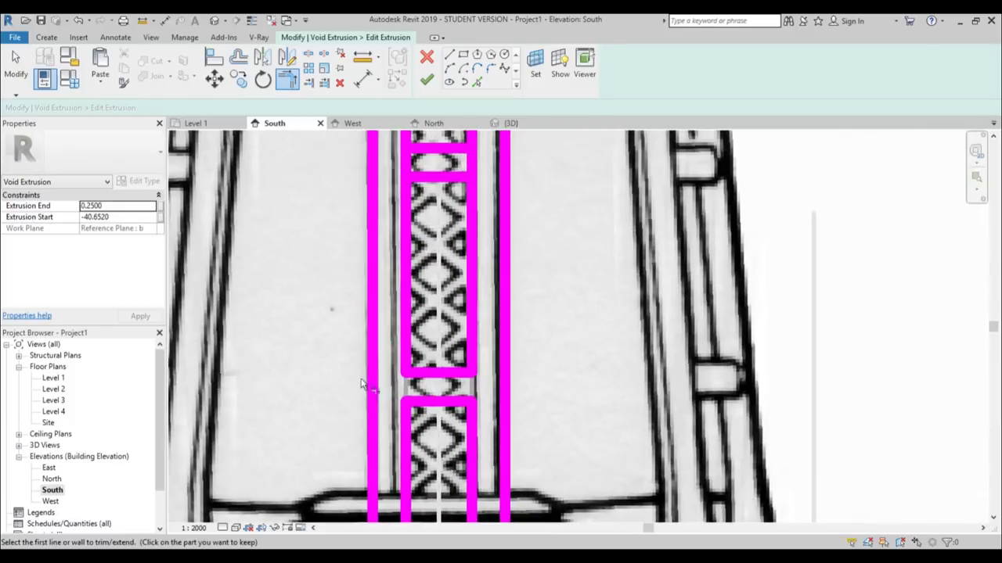
{"action": "scroll", "coordinate": [458, 278], "scroll_direction": "up", "scroll_amount": 4}
{"action": "key", "text": "s"}
{"action": "key", "text": "l"}
{"action": "left_click", "coordinate": [392, 270]}
{"action": "left_click", "coordinate": [479, 271]}
{"action": "scroll", "coordinate": [470, 270], "scroll_direction": "down", "scroll_amount": 4}
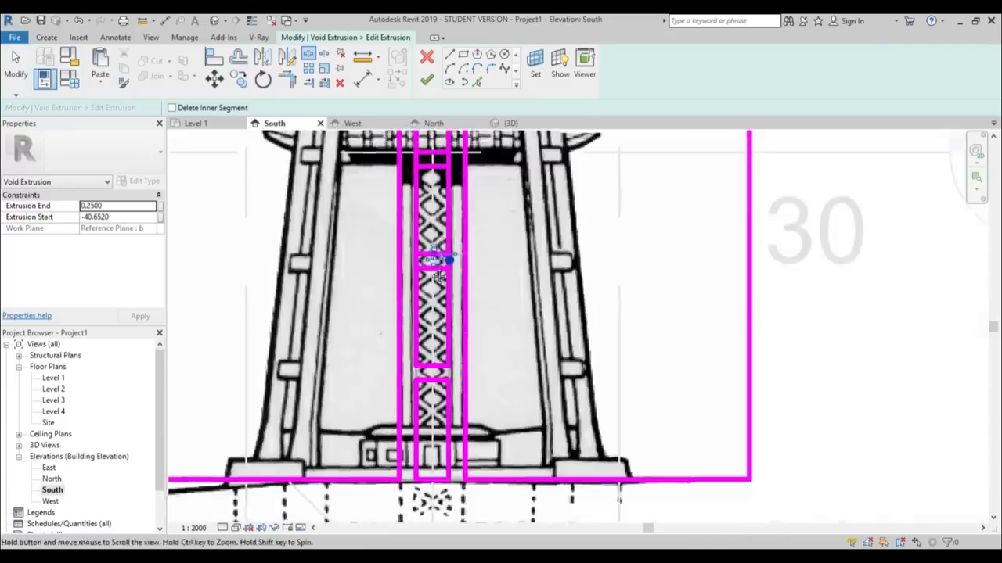
- Split both inner vertical lines between each remaining pair of horizontal lines further up the tower
{"action": "middle_click_drag", "start_coordinate": [448, 261], "coordinate": [466, 461]}
{"action": "scroll", "coordinate": [458, 352], "scroll_direction": "up", "scroll_amount": 3}
{"action": "left_click", "coordinate": [439, 397]}
{"action": "left_click", "coordinate": [505, 389]}
{"action": "left_click", "coordinate": [439, 157]}
{"action": "left_click", "coordinate": [506, 156]}
{"action": "middle_click_drag", "start_coordinate": [485, 153], "coordinate": [485, 516]}
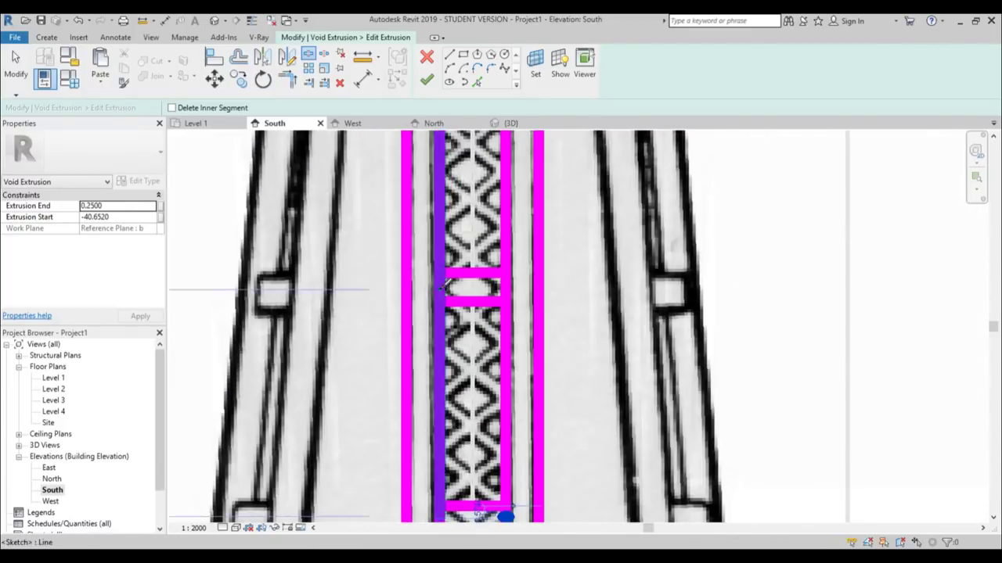
{"action": "left_click", "coordinate": [439, 289]}
{"action": "left_click", "coordinate": [506, 290]}
{"action": "middle_click_drag", "start_coordinate": [470, 215], "coordinate": [455, 520]}
{"action": "scroll", "coordinate": [477, 356], "scroll_direction": "down", "scroll_amount": 3}
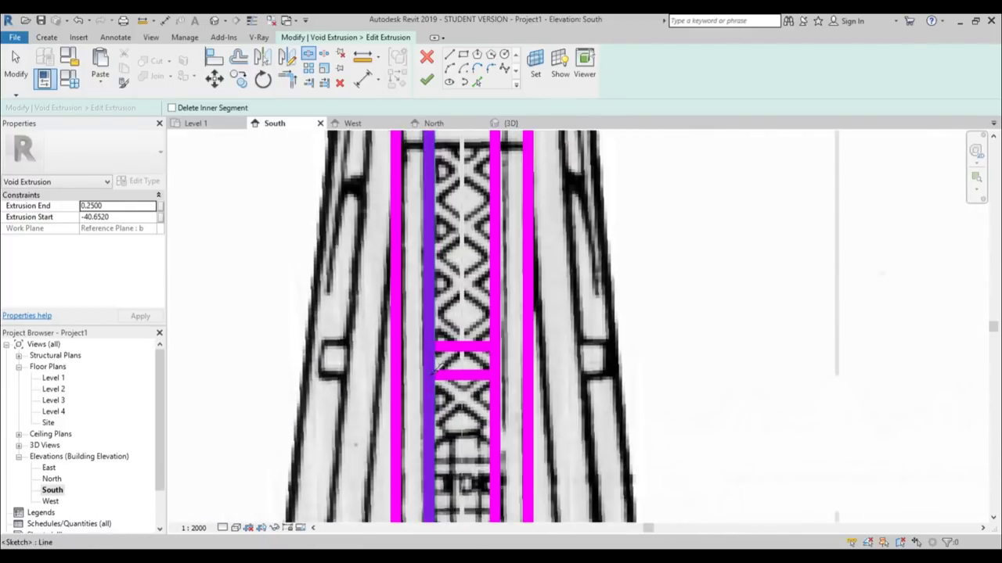
- Trim the inner vertical lines to the topmost pair of horizontal lines, removing the segments between them
{"action": "scroll", "coordinate": [450, 364], "scroll_direction": "up", "scroll_amount": 3}
{"action": "key", "text": "t"}
{"action": "key", "text": "r"}
{"action": "left_click", "coordinate": [461, 282]}
{"action": "left_click", "coordinate": [424, 254]}
{"action": "left_click", "coordinate": [477, 282]}
{"action": "left_click", "coordinate": [512, 252]}
{"action": "left_click", "coordinate": [466, 321]}
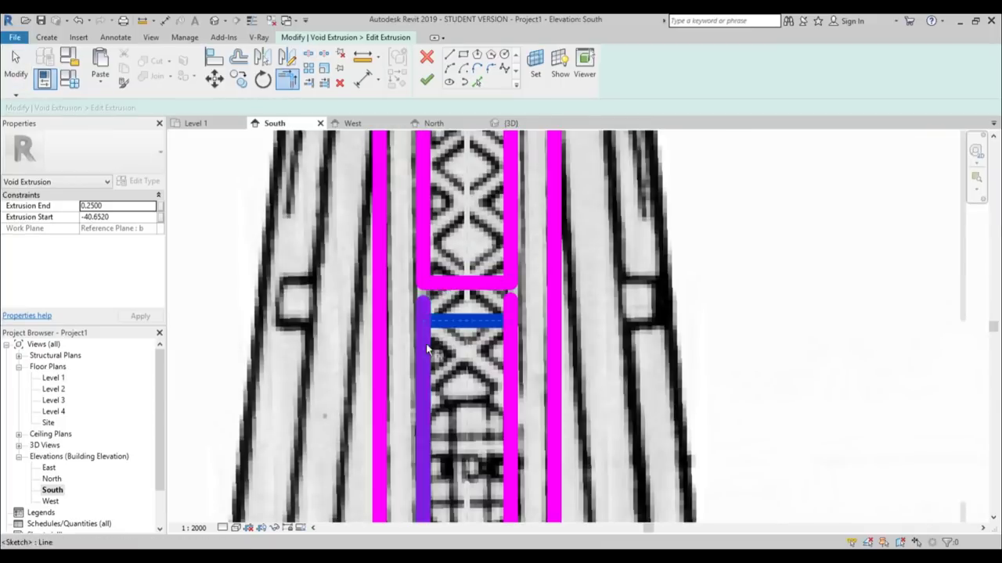
{"action": "left_click", "coordinate": [427, 351]}
- Trim the inner vertical lines to the second pair of horizontal lines from the top, just above the wide crossbar
{"action": "scroll", "coordinate": [481, 394], "scroll_direction": "down", "scroll_amount": 1}
{"action": "middle_click_drag", "start_coordinate": [479, 501], "coordinate": [469, 157]}
{"action": "left_click", "coordinate": [459, 197]}
{"action": "left_click", "coordinate": [422, 176]}
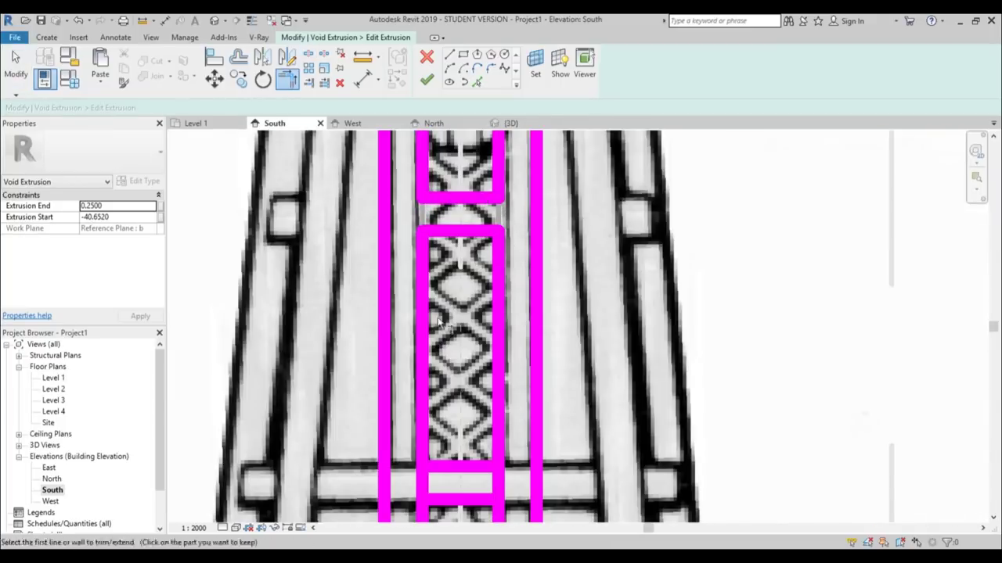
- Trim the inner vertical lines to the pair of horizontal lines at the wide crossbar, removing the segments between them
{"action": "left_click", "coordinate": [459, 467]}
{"action": "left_click", "coordinate": [499, 434]}
{"action": "middle_click_drag", "start_coordinate": [436, 501], "coordinate": [420, 242]}
{"action": "left_click", "coordinate": [409, 258]}
{"action": "left_click", "coordinate": [429, 241]}
{"action": "left_click", "coordinate": [454, 240]}
{"action": "left_click", "coordinate": [484, 262]}
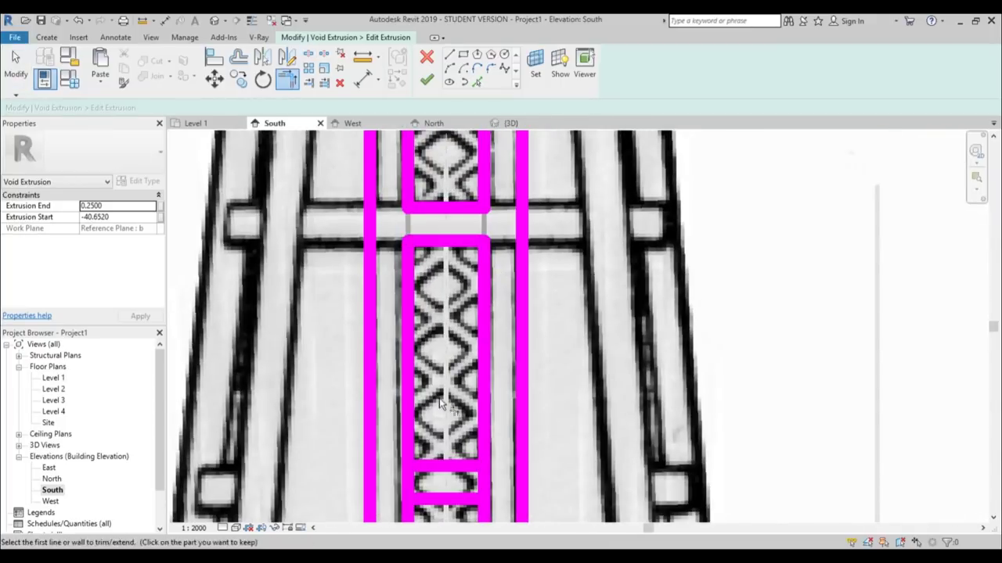
- Trim the inner vertical lines to the first pair of horizontal lines below the wide crossbar
{"action": "middle_click_drag", "start_coordinate": [442, 402], "coordinate": [413, 254]}
{"action": "left_click", "coordinate": [416, 357]}
{"action": "left_click", "coordinate": [384, 374]}
{"action": "left_click", "coordinate": [421, 352]}
{"action": "left_click", "coordinate": [454, 379]}
{"action": "left_click", "coordinate": [427, 318]}
{"action": "left_click", "coordinate": [454, 287]}
- Trim the inner vertical lines to the pair of horizontal lines just above the lower platform
{"action": "scroll", "coordinate": [439, 297], "scroll_direction": "down", "scroll_amount": 3}
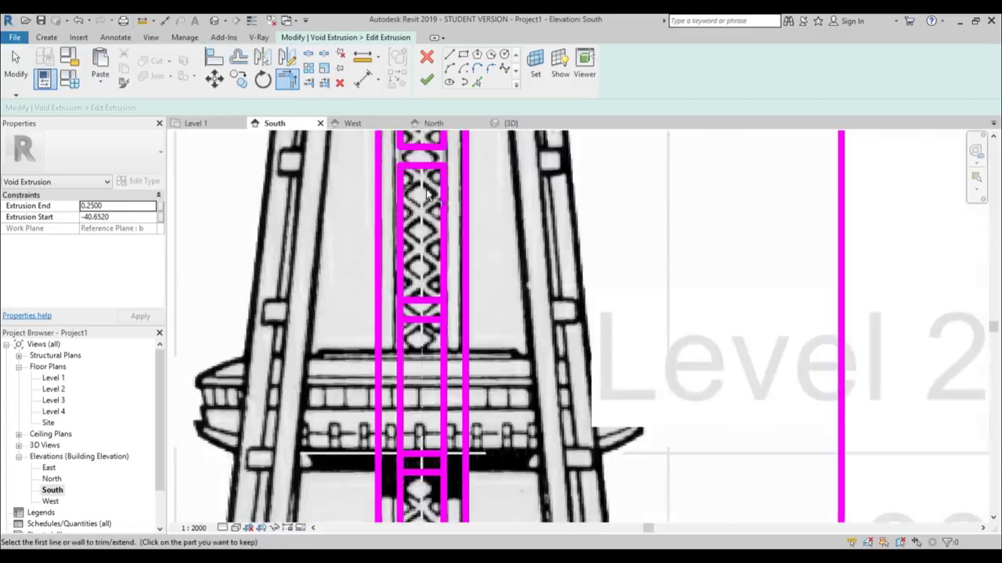
{"action": "scroll", "coordinate": [418, 297], "scroll_direction": "up", "scroll_amount": 4}
{"action": "left_click", "coordinate": [415, 357]}
{"action": "left_click", "coordinate": [386, 373]}
{"action": "left_click", "coordinate": [423, 354]}
{"action": "left_click", "coordinate": [474, 380]}
{"action": "left_click", "coordinate": [446, 316]}
{"action": "left_click", "coordinate": [471, 293]}
- Trim the inner vertical lines to the pair of horizontal lines at Level 2, directly beneath the lower platform
{"action": "scroll", "coordinate": [462, 301], "scroll_direction": "down", "scroll_amount": 1}
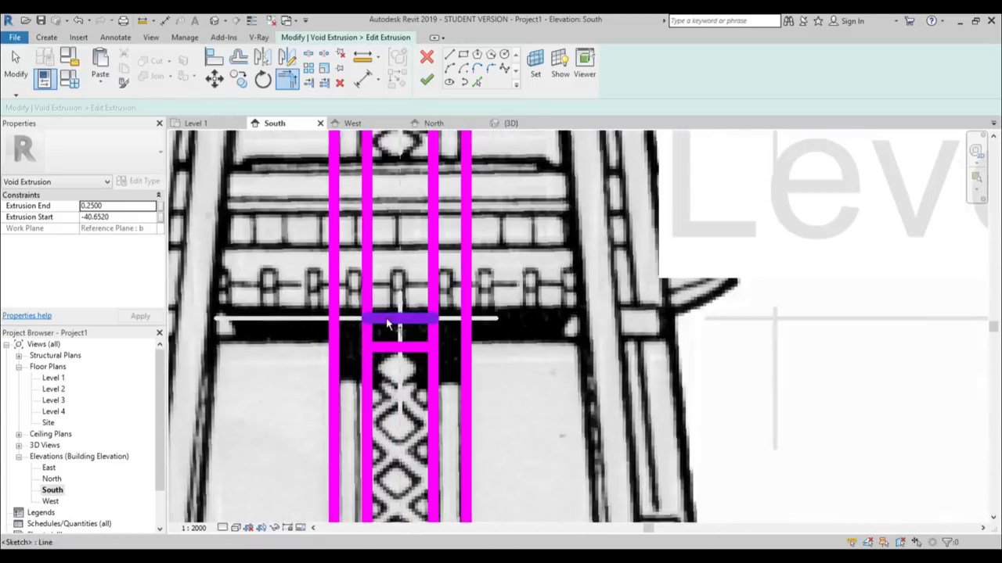
{"action": "left_click", "coordinate": [398, 321]}
{"action": "left_click", "coordinate": [403, 349]}
{"action": "left_click", "coordinate": [435, 371]}
{"action": "left_click", "coordinate": [415, 319]}
{"action": "left_click", "coordinate": [434, 297]}
- Trim the inner vertical lines to the remaining pairs of horizontal lines below Level 2
{"action": "middle_click_drag", "start_coordinate": [403, 501], "coordinate": [431, 254]}
{"action": "left_click", "coordinate": [419, 278]}
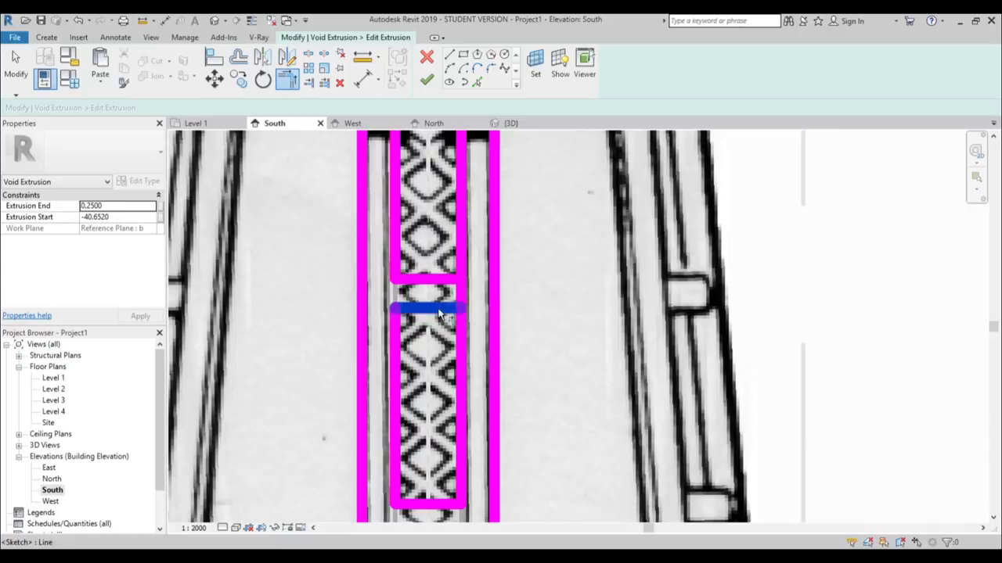
{"action": "left_click", "coordinate": [440, 313]}
{"action": "scroll", "coordinate": [458, 391], "scroll_direction": "down", "scroll_amount": 3}
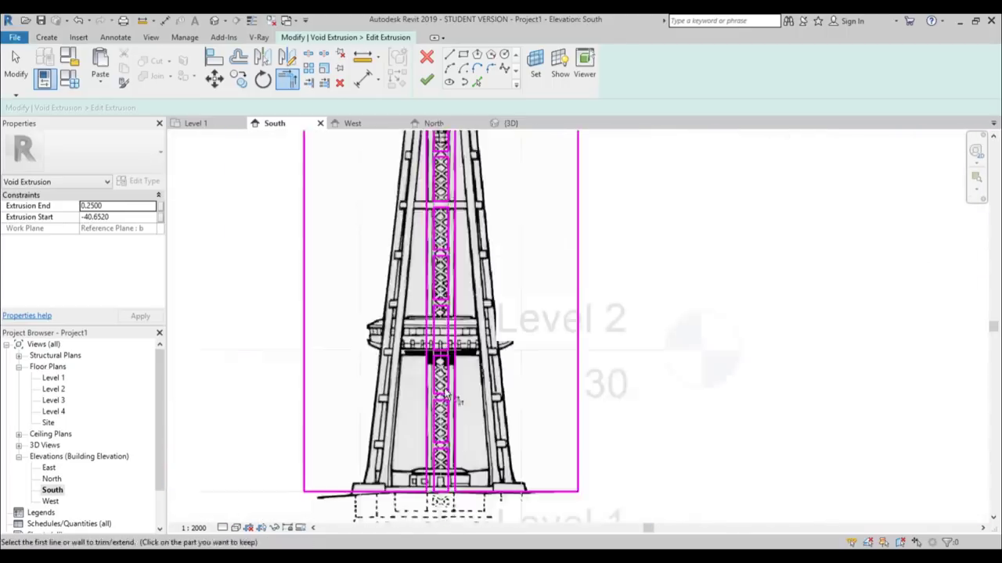
{"action": "scroll", "coordinate": [459, 401], "scroll_direction": "down", "scroll_amount": 1}
- Finish the void extrusion sketch and complete the in-place leg model
{"action": "key", "text": "Escape"}
{"action": "scroll", "coordinate": [606, 286], "scroll_direction": "down", "scroll_amount": 4}
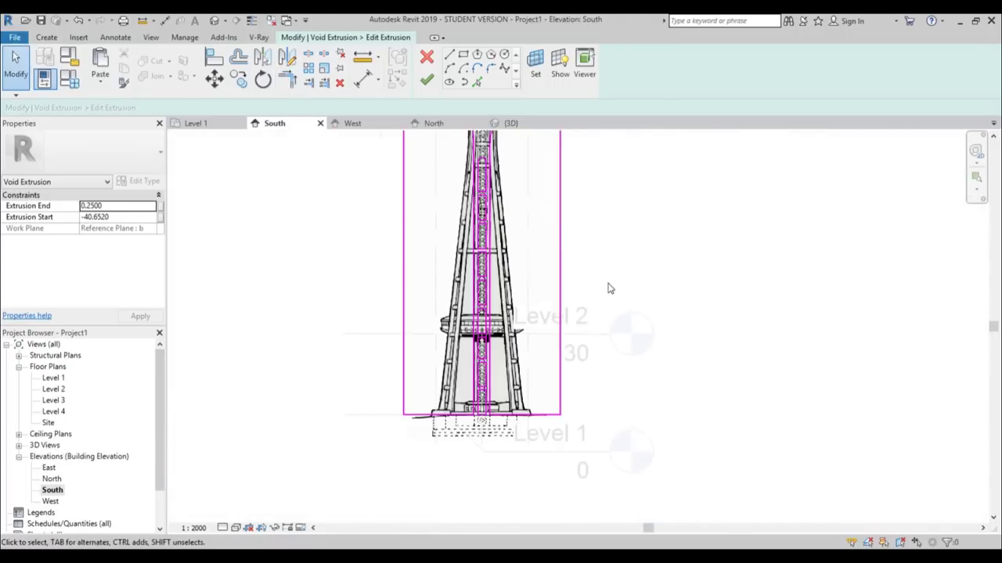
{"action": "left_click", "coordinate": [427, 79]}
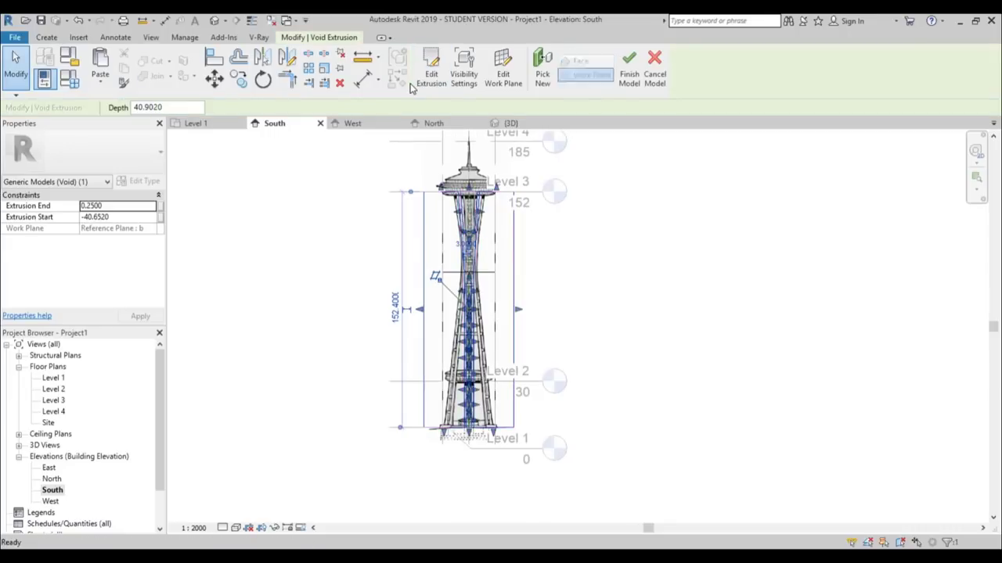
{"action": "left_click", "coordinate": [223, 22]}
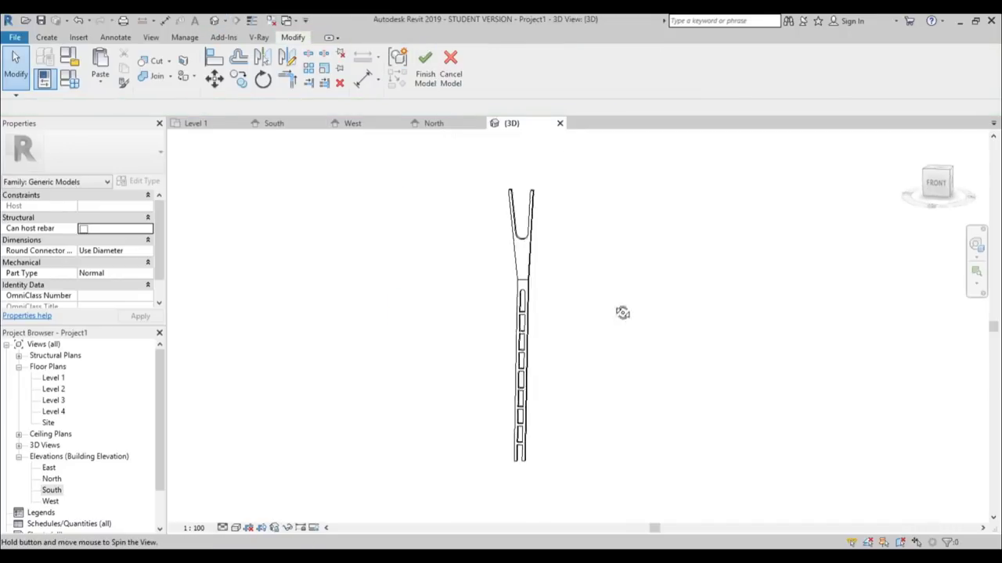
{"action": "middle_click_drag", "start_coordinate": [622, 311], "coordinate": [529, 294], "text": "shift"}
{"action": "scroll", "coordinate": [572, 304], "scroll_direction": "up", "scroll_amount": 5}
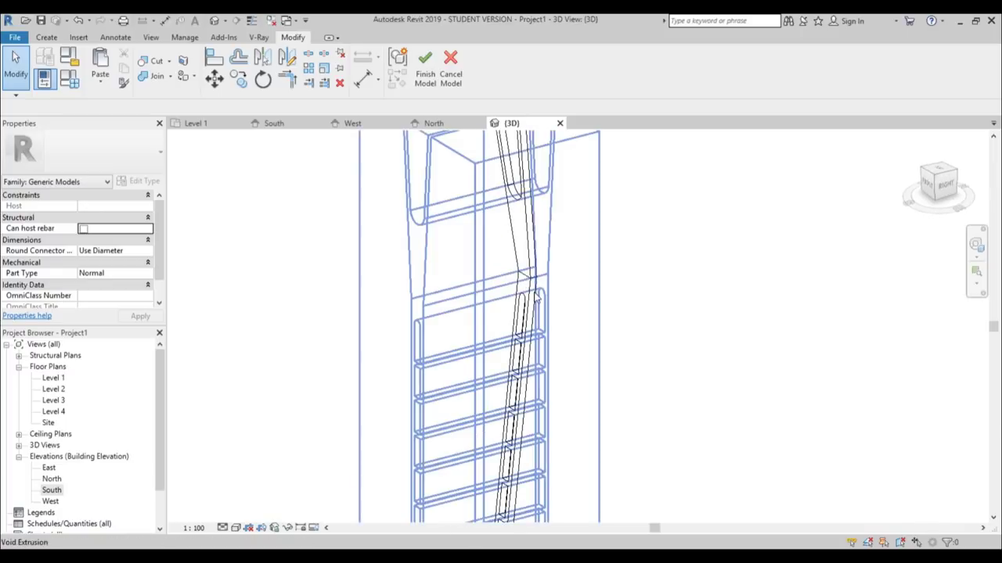
{"action": "left_click", "coordinate": [53, 379]}
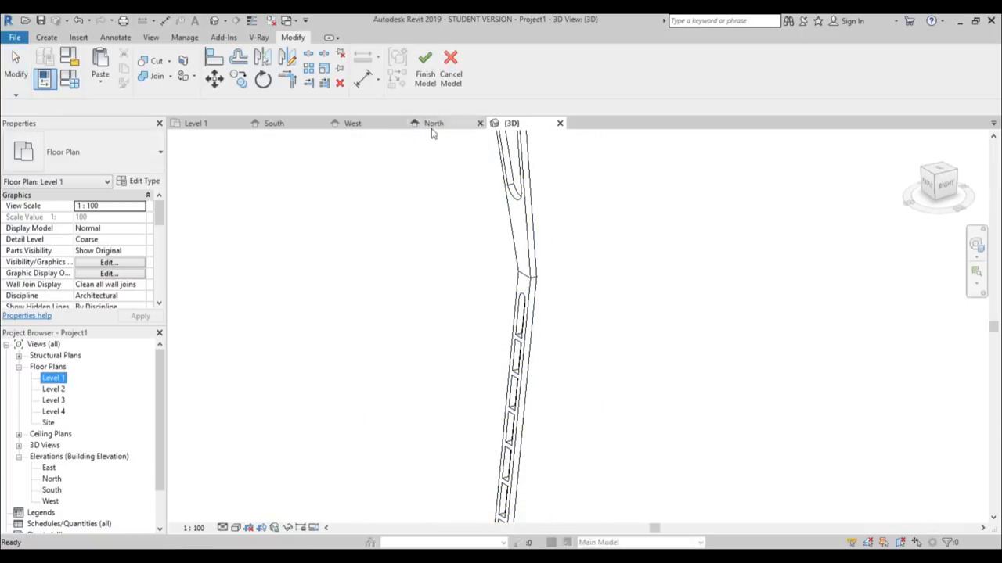
{"action": "left_click", "coordinate": [423, 88]}
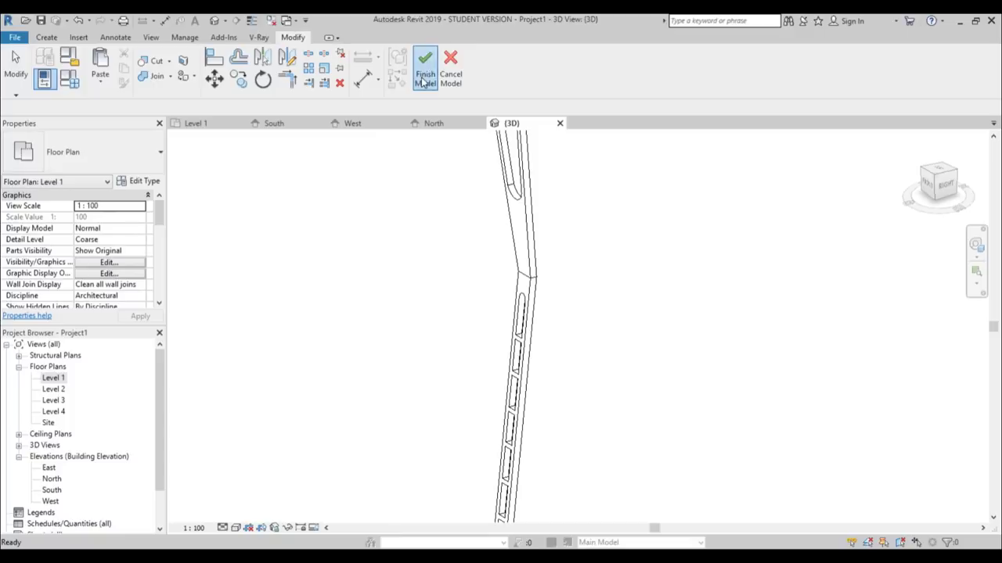
- In the Level 1 floor plan, create a copy of the leg rotated 120° about the center of the circular grid
{"action": "double_click", "coordinate": [55, 379]}
{"action": "left_click", "coordinate": [535, 287]}
{"action": "scroll", "coordinate": [602, 321], "scroll_direction": "down", "scroll_amount": 1}
{"action": "middle_click_drag", "start_coordinate": [602, 310], "coordinate": [467, 418]}
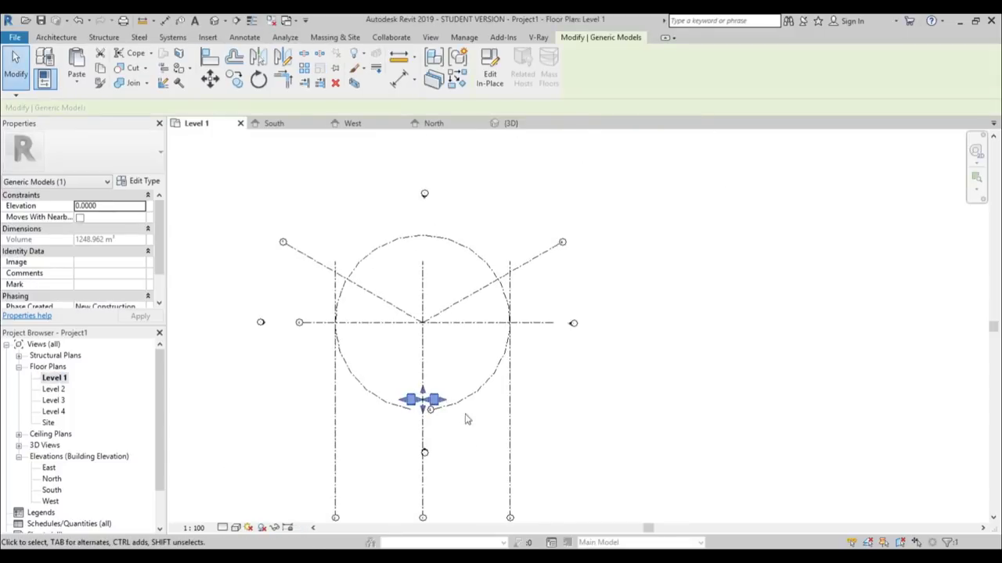
{"action": "scroll", "coordinate": [464, 411], "scroll_direction": "up", "scroll_amount": 1}
{"action": "left_click", "coordinate": [259, 81]}
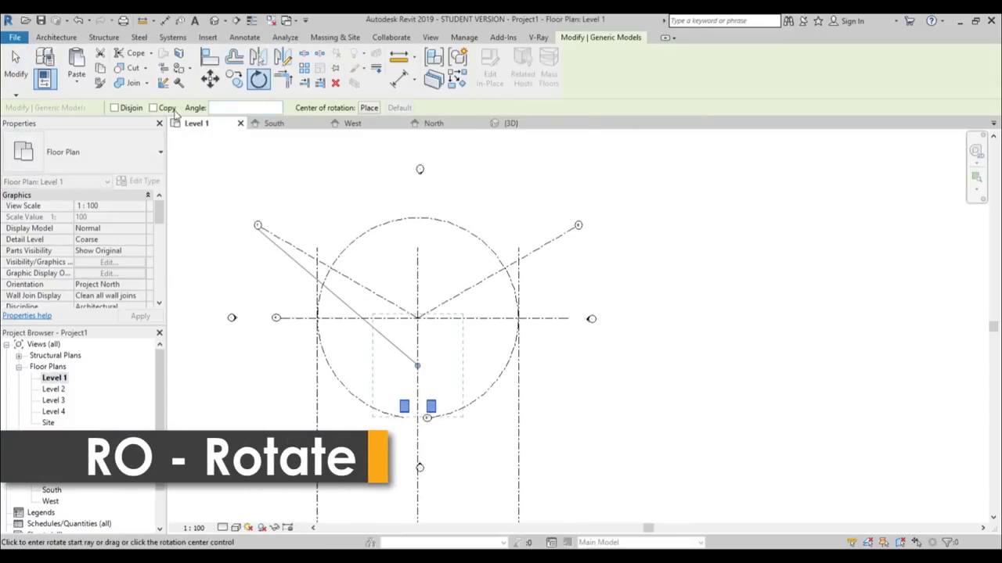
{"action": "left_click", "coordinate": [369, 108]}
{"action": "left_click", "coordinate": [418, 318]}
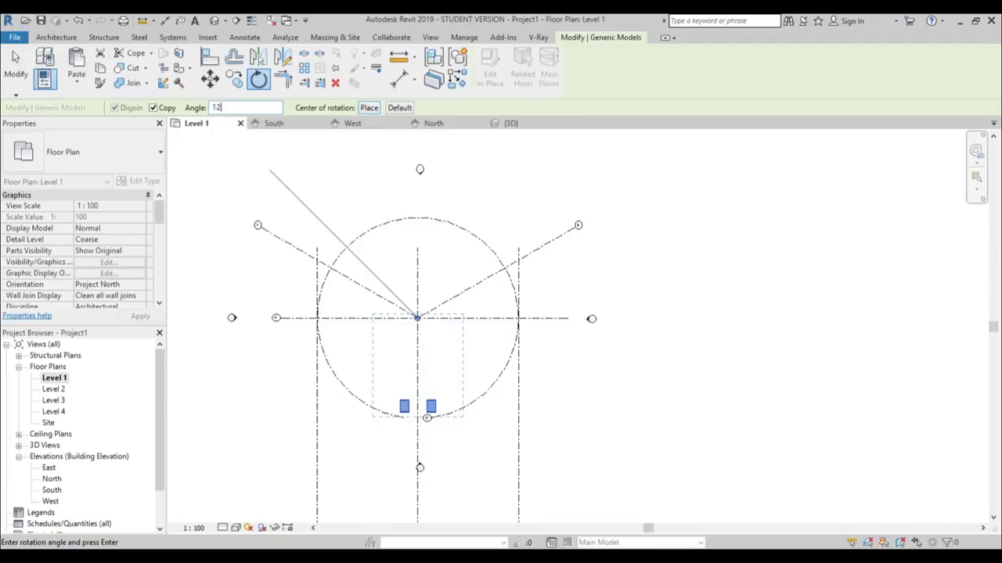
{"action": "key", "text": "Return"}
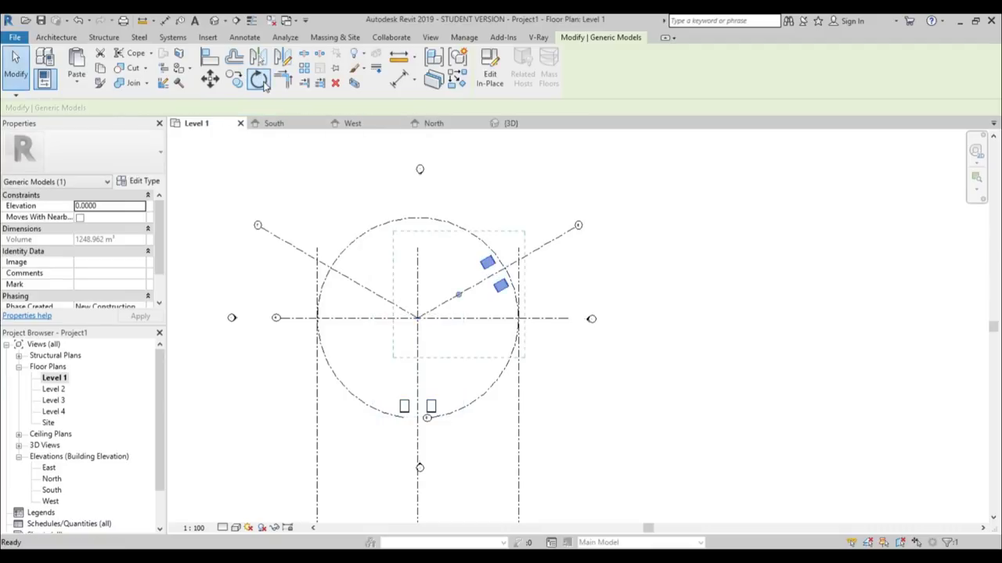
- Try a rotated copy of the second leg about the circular grid's center, and undo it
{"action": "left_click", "coordinate": [261, 81]}
{"action": "left_click", "coordinate": [369, 107]}
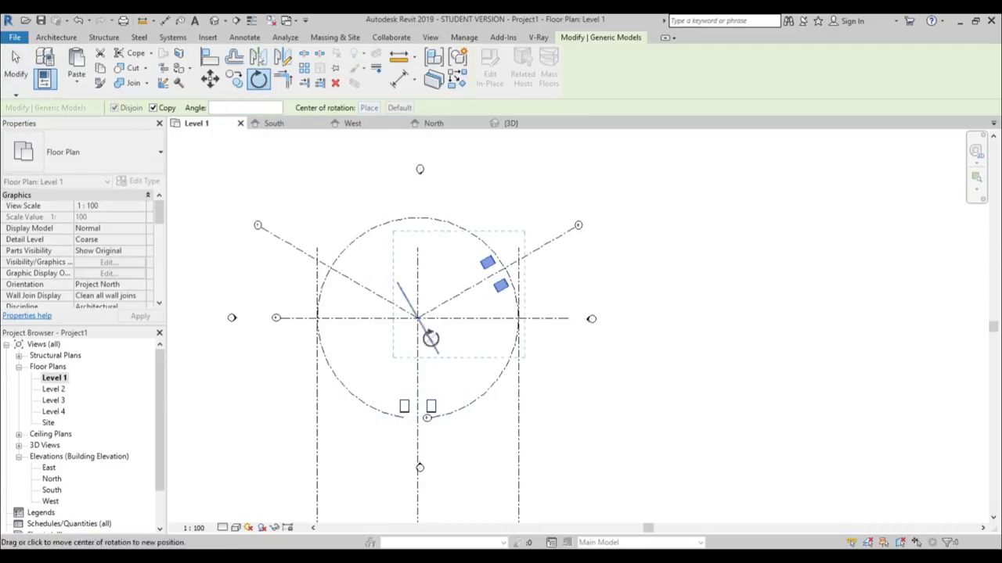
{"action": "left_click", "coordinate": [418, 318]}
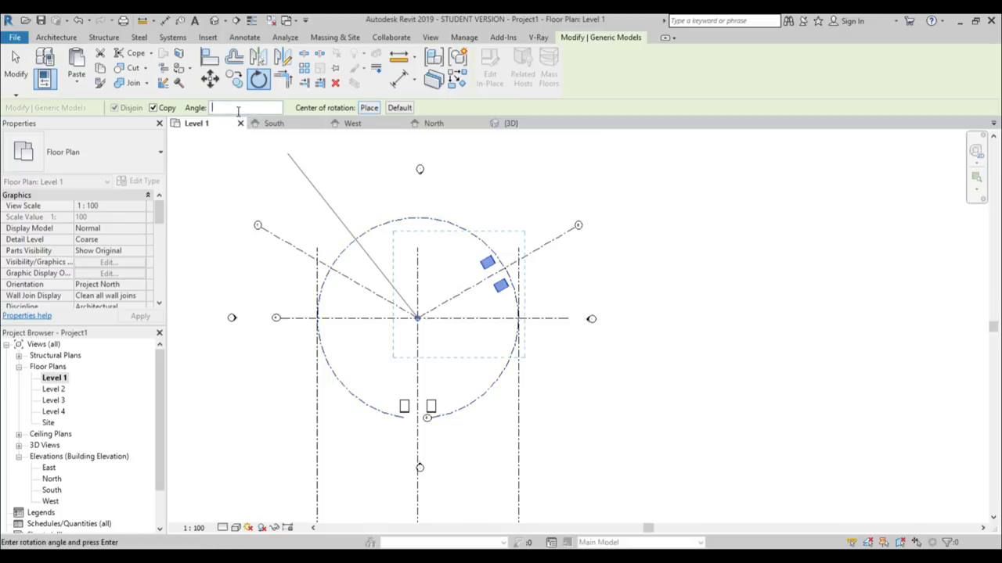
{"action": "key", "text": "Return"}
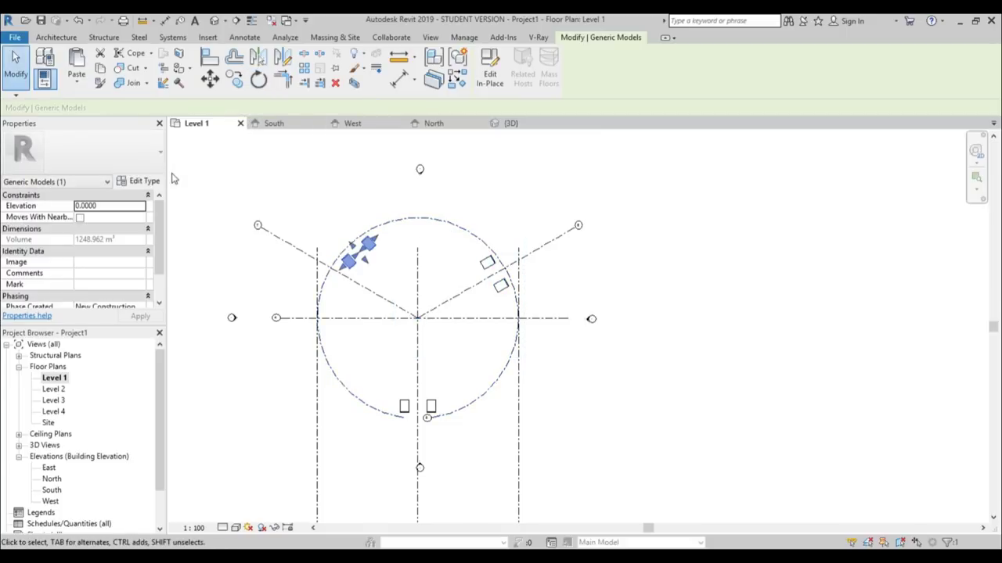
{"action": "left_click", "coordinate": [79, 21]}
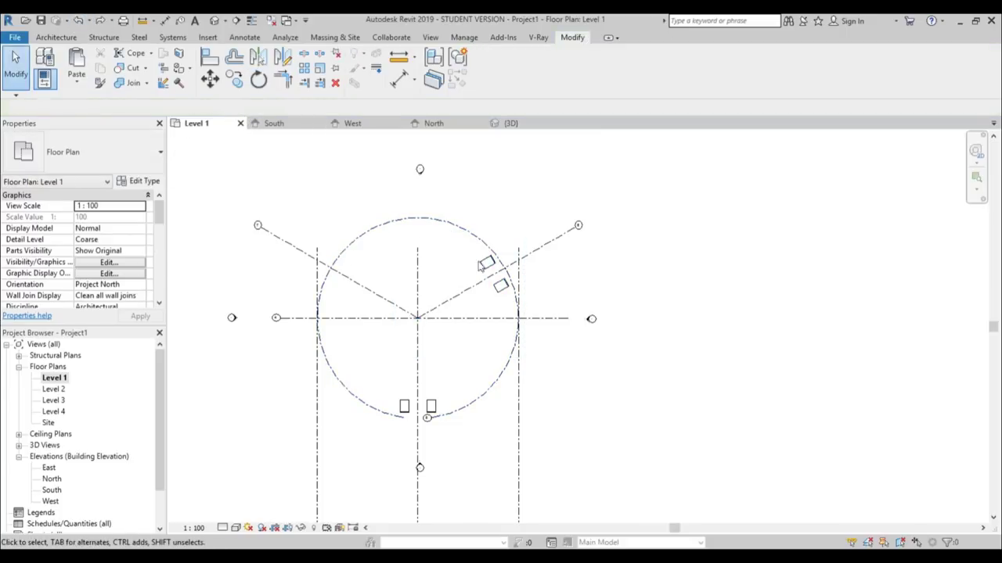
{"action": "left_click", "coordinate": [479, 281]}
{"action": "left_click", "coordinate": [258, 79]}
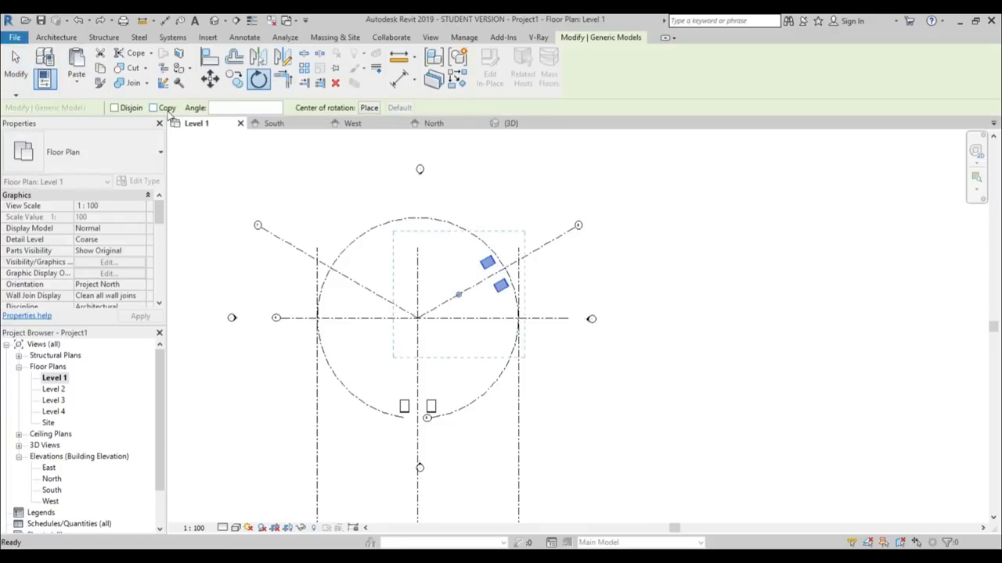
{"action": "left_click_drag", "start_coordinate": [441, 302], "coordinate": [417, 317]}
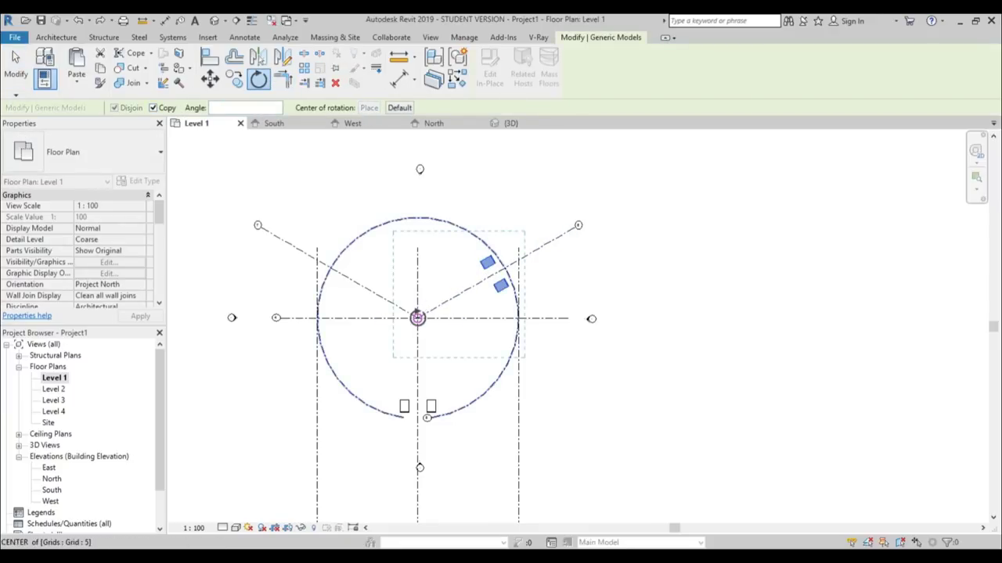
{"action": "left_click", "coordinate": [254, 123]}
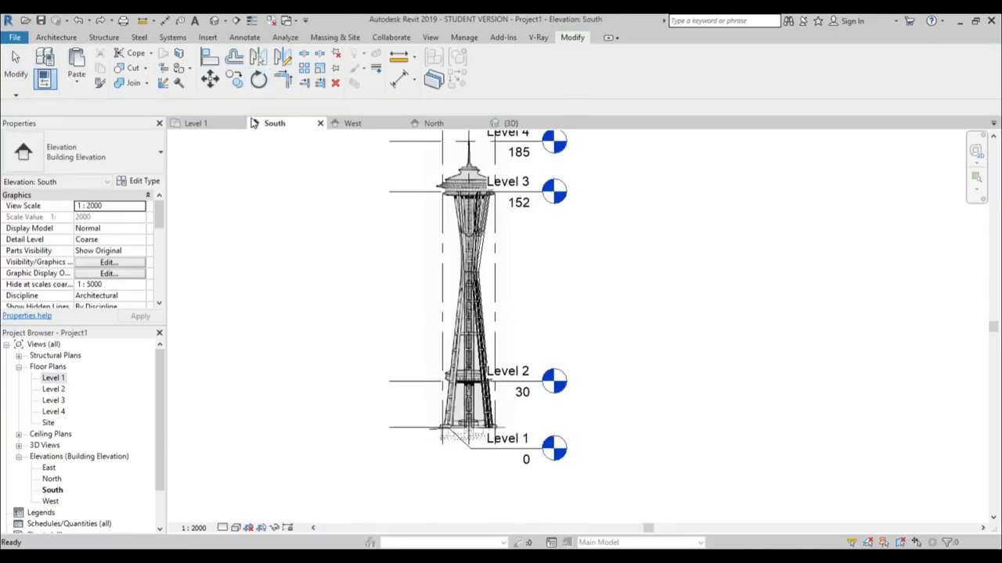
{"action": "left_click", "coordinate": [195, 122]}
- Copy the second leg by rotating it about the circular grid's center onto the upper-left diagonal grid line
{"action": "left_click", "coordinate": [493, 290]}
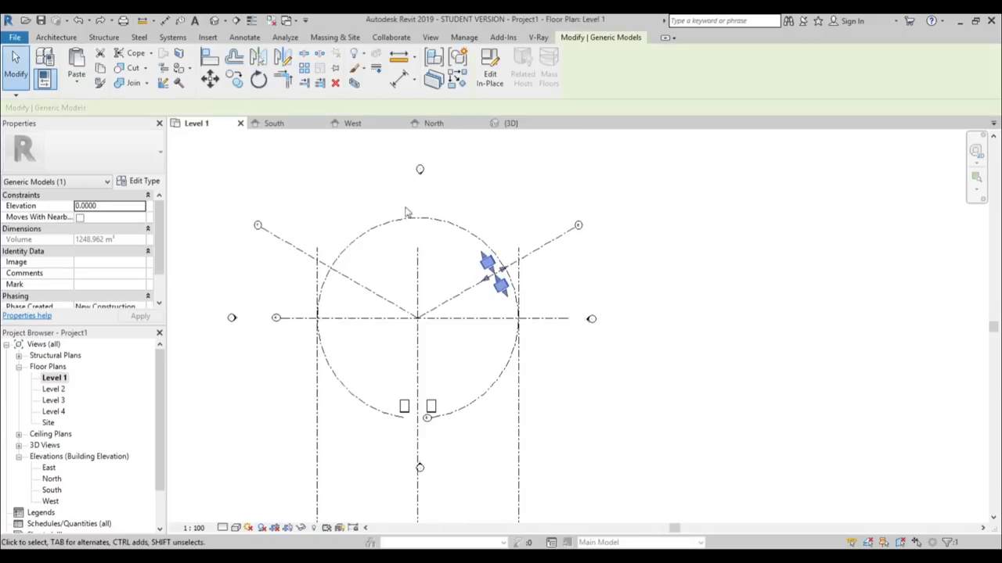
{"action": "left_click", "coordinate": [259, 81]}
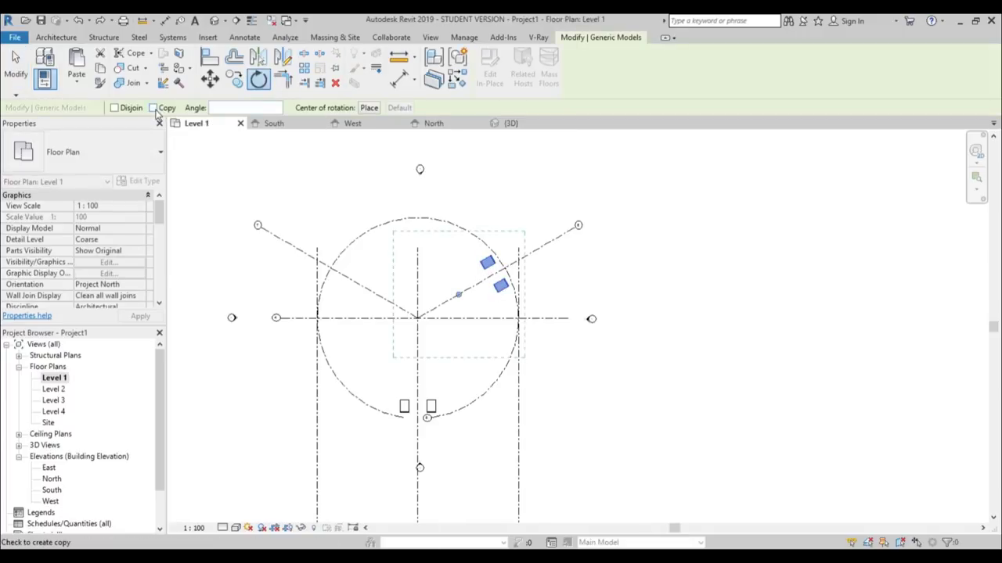
{"action": "left_click", "coordinate": [368, 107]}
{"action": "left_click", "coordinate": [417, 318]}
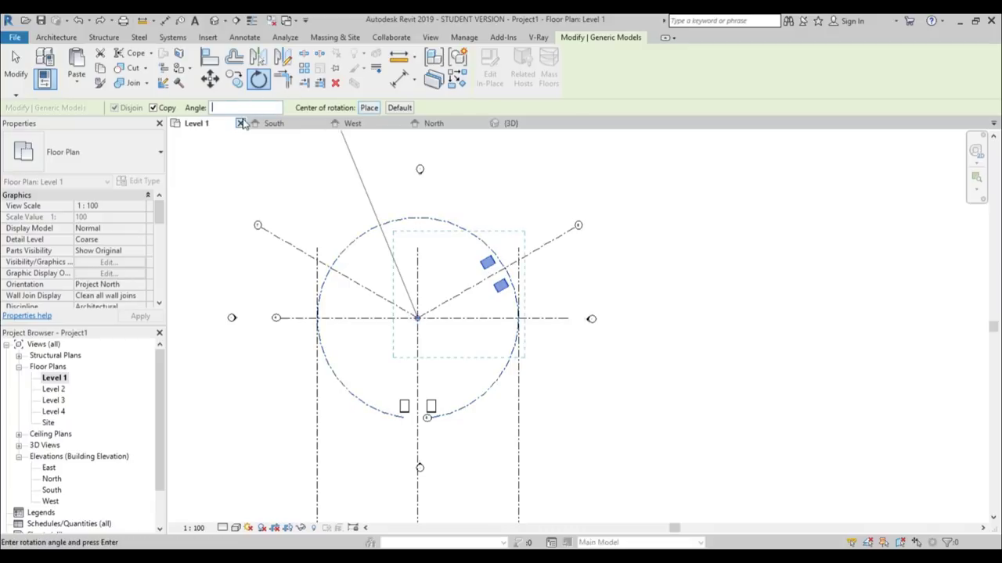
{"action": "key", "text": "Return"}
{"action": "left_click", "coordinate": [372, 180]}
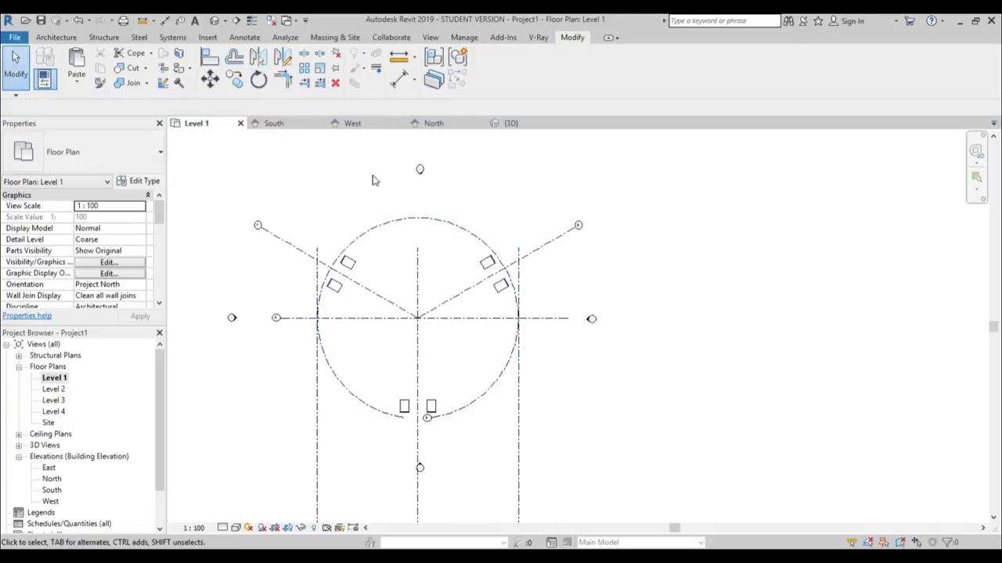
- Examine the three legs in 3D, and compare them with the reference image around Level 3 in the South elevation
{"action": "left_click", "coordinate": [215, 24]}
{"action": "scroll", "coordinate": [584, 369], "scroll_direction": "down", "scroll_amount": 3}
{"action": "middle_click_drag", "start_coordinate": [583, 369], "coordinate": [677, 272], "text": "shift"}
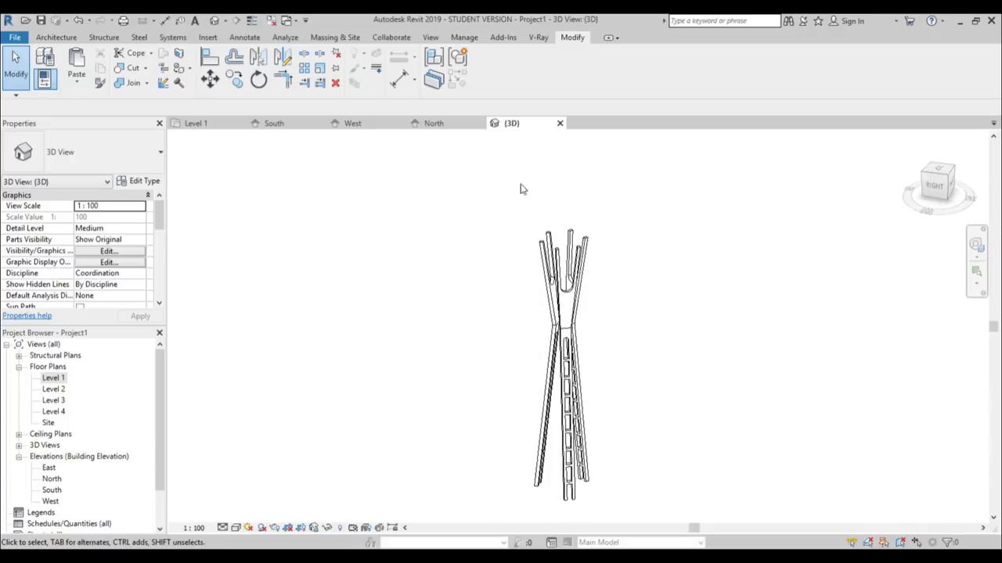
{"action": "double_click", "coordinate": [51, 490]}
{"action": "scroll", "coordinate": [481, 313], "scroll_direction": "down", "scroll_amount": 3}
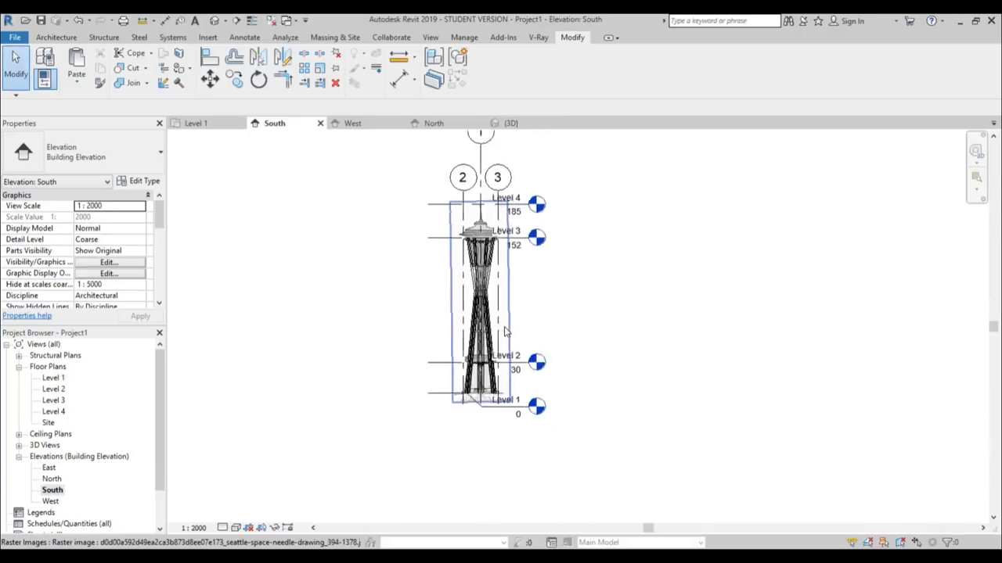
{"action": "scroll", "coordinate": [479, 300], "scroll_direction": "up", "scroll_amount": 5}
{"action": "scroll", "coordinate": [482, 164], "scroll_direction": "up", "scroll_amount": 3}
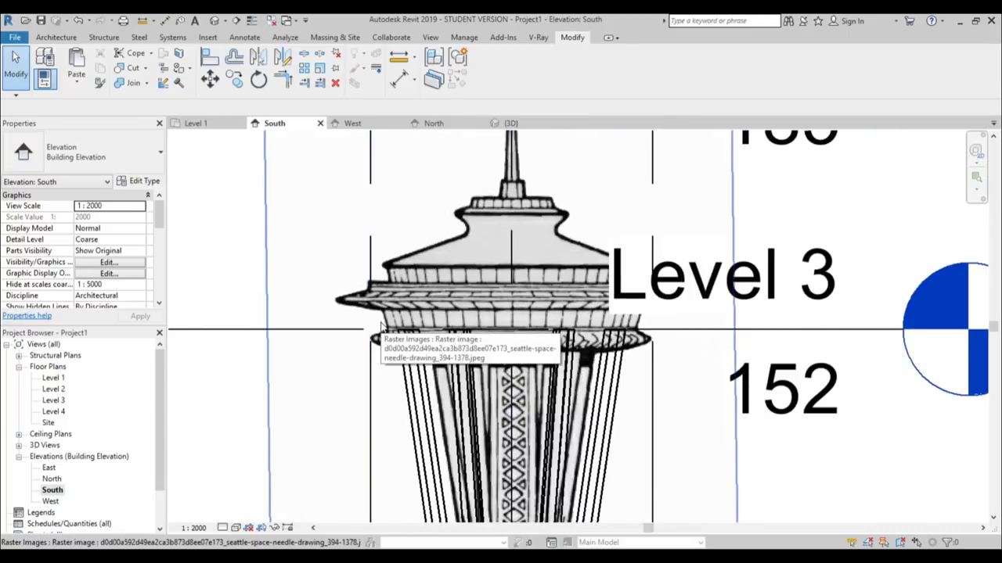
{"action": "scroll", "coordinate": [381, 327], "scroll_direction": "down", "scroll_amount": 3}
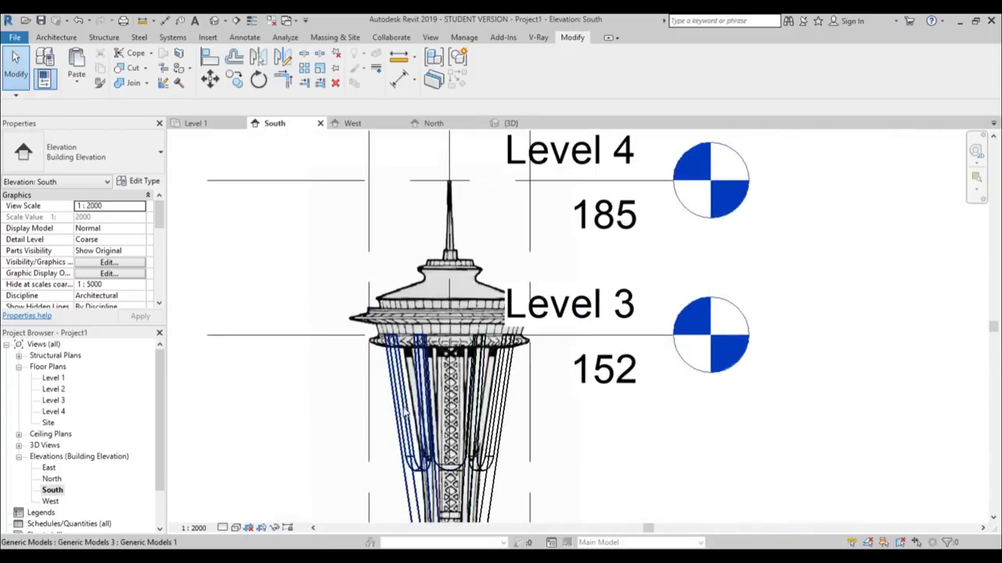
{"action": "left_click", "coordinate": [400, 416]}
{"action": "scroll", "coordinate": [382, 328], "scroll_direction": "down", "scroll_amount": 3}
{"action": "left_click", "coordinate": [271, 405]}
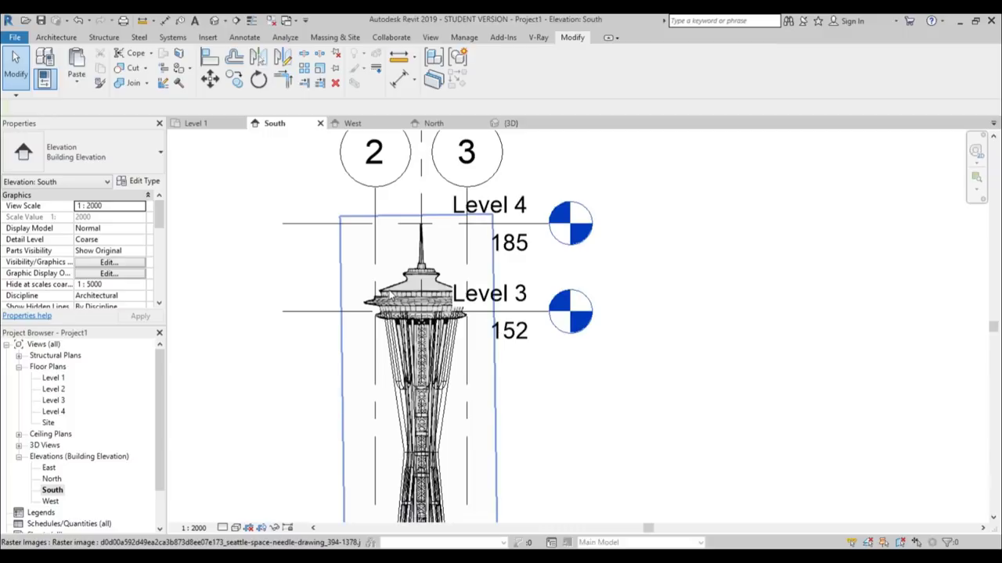
{"action": "middle_click_drag", "start_coordinate": [388, 294], "coordinate": [425, 235]}
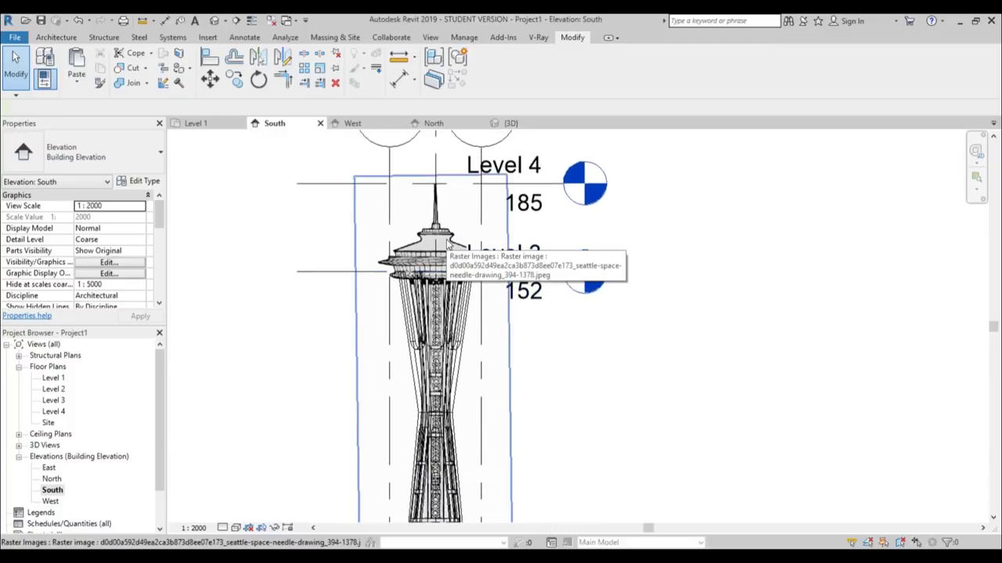
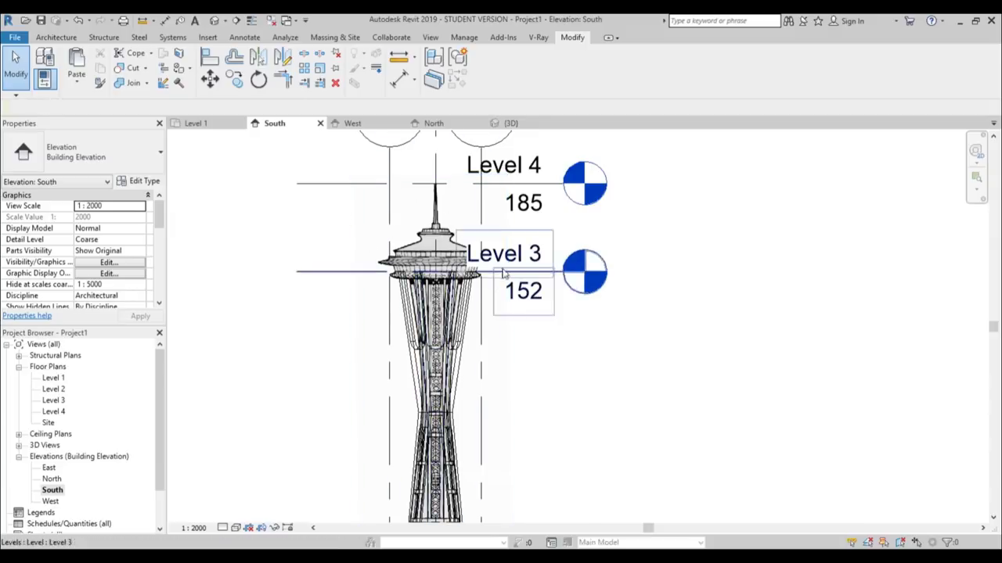
{"action": "middle_click_drag", "start_coordinate": [562, 386], "coordinate": [563, 378]}
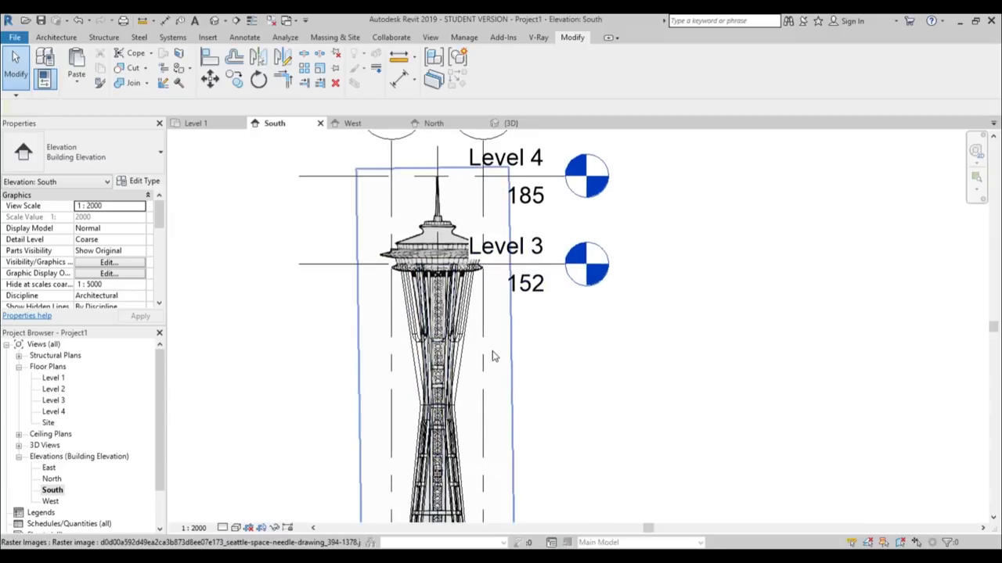
{"action": "middle_click_drag", "start_coordinate": [503, 276], "coordinate": [511, 281]}
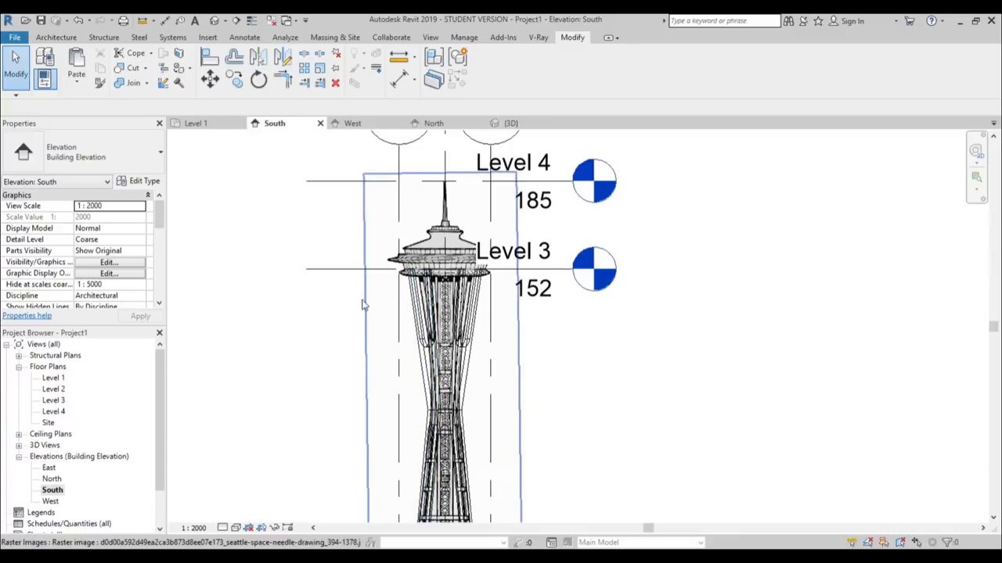
- Create an in-place model in the Generic Models category, accepting the default name Generic Models 4
{"action": "middle_click_drag", "start_coordinate": [410, 287], "coordinate": [427, 291]}
{"action": "scroll", "coordinate": [439, 254], "scroll_direction": "up", "scroll_amount": 2}
{"action": "scroll", "coordinate": [478, 256], "scroll_direction": "up", "scroll_amount": 1}
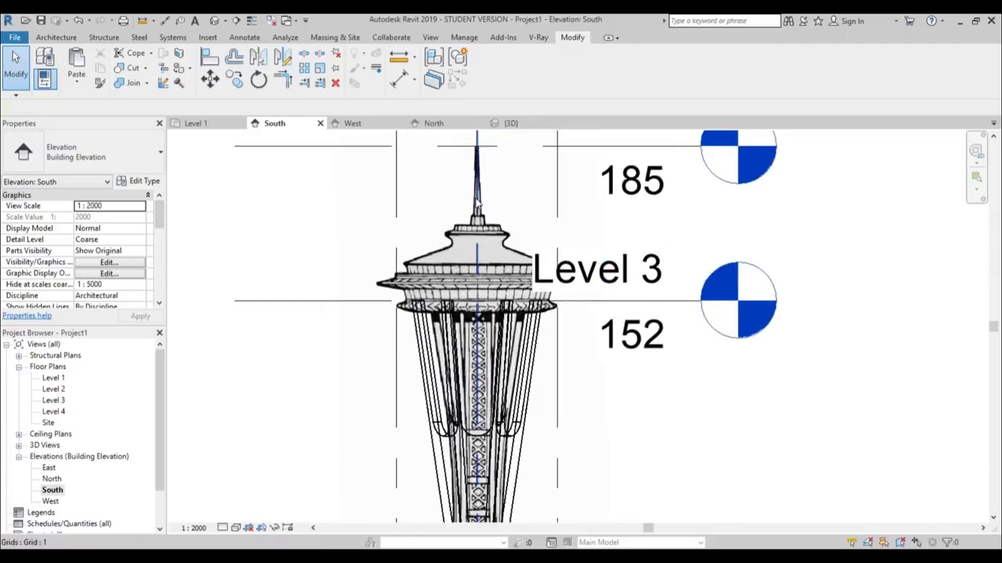
{"action": "left_click", "coordinate": [72, 38]}
{"action": "left_click", "coordinate": [141, 85]}
{"action": "left_click", "coordinate": [179, 131]}
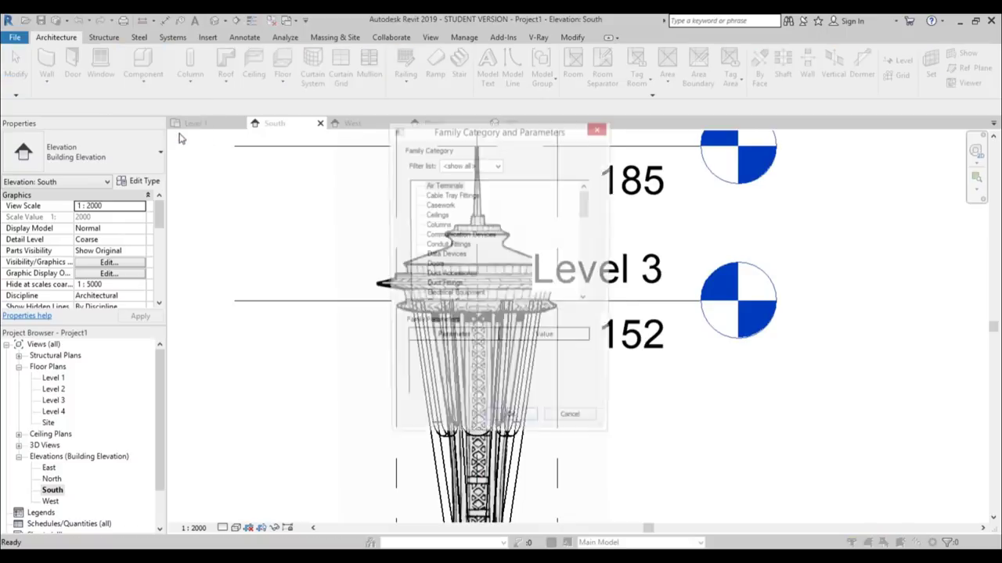
{"action": "left_click_drag", "start_coordinate": [586, 213], "coordinate": [587, 228]}
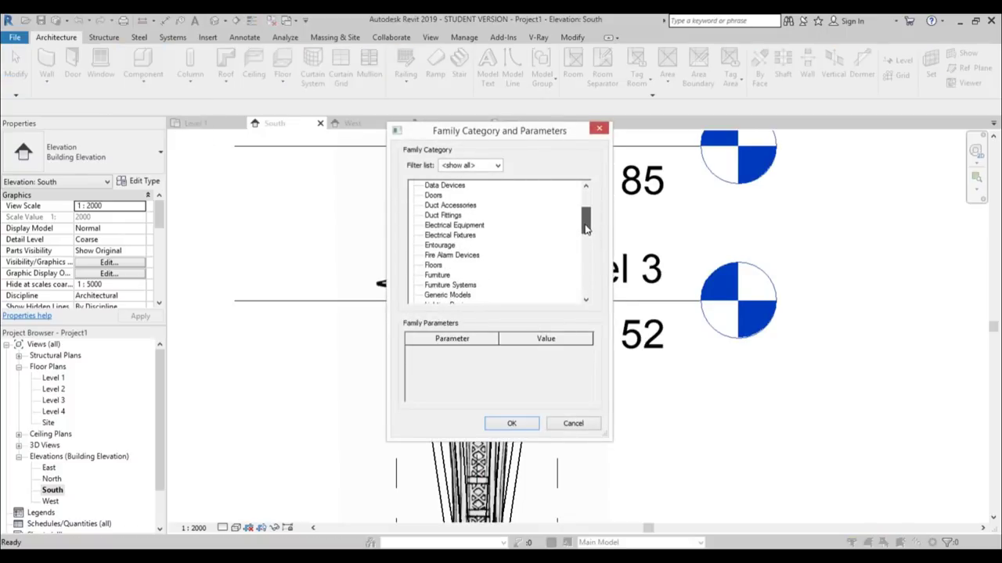
{"action": "left_click", "coordinate": [444, 297]}
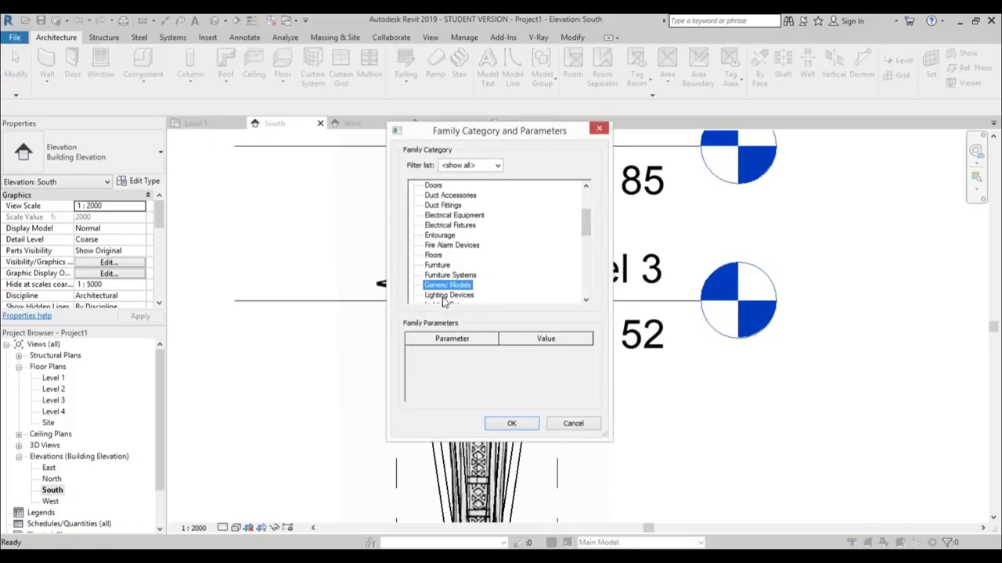
{"action": "key", "text": "Return"}
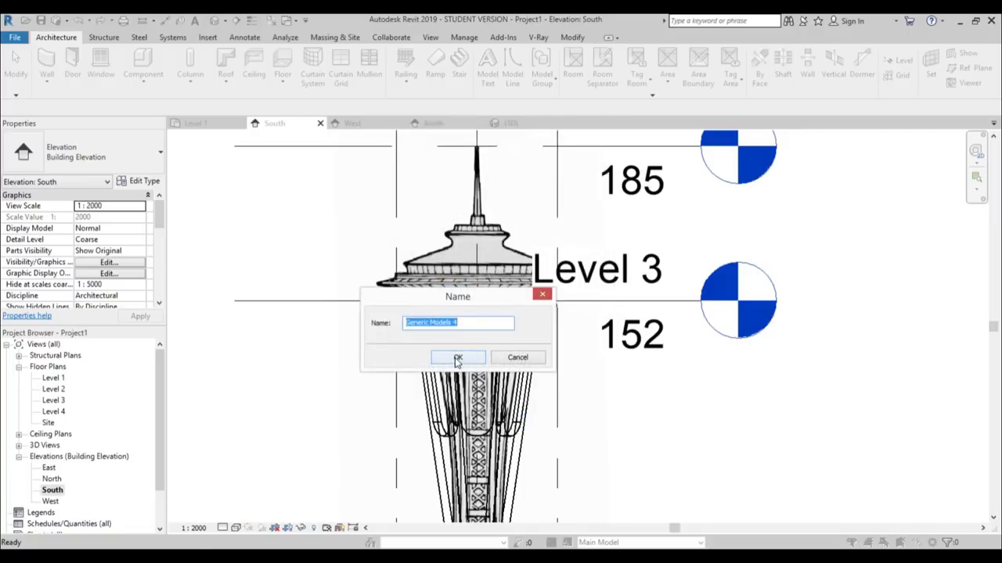
{"action": "left_click", "coordinate": [458, 360]}
{"action": "scroll", "coordinate": [414, 150], "scroll_direction": "down", "scroll_amount": 2}
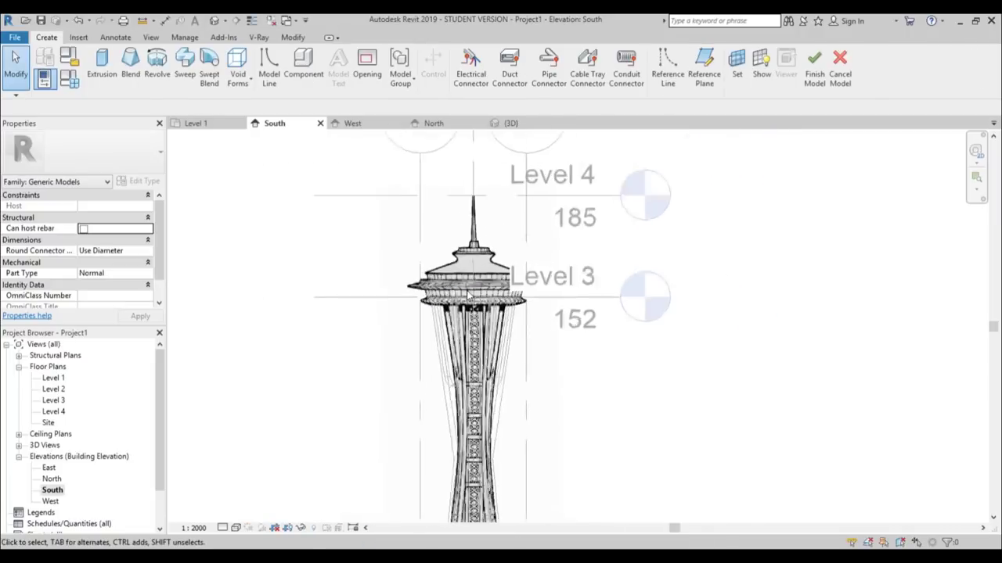
- In the Level 1 floor plan, draw a horizontal reference plane through the center of the circular grid, along the horizontal grid line
{"action": "double_click", "coordinate": [53, 379]}
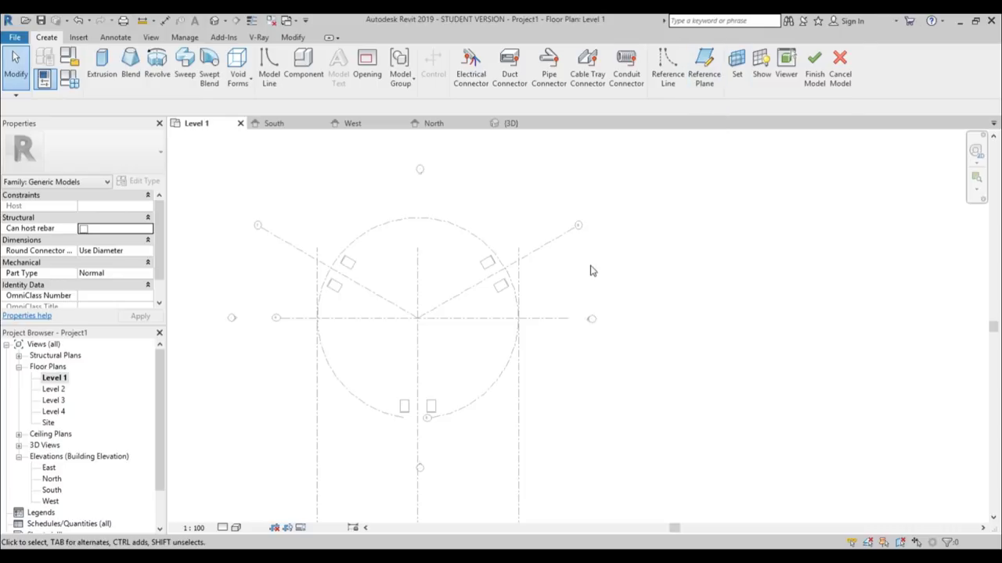
{"action": "key", "text": "r"}
{"action": "key", "text": "p"}
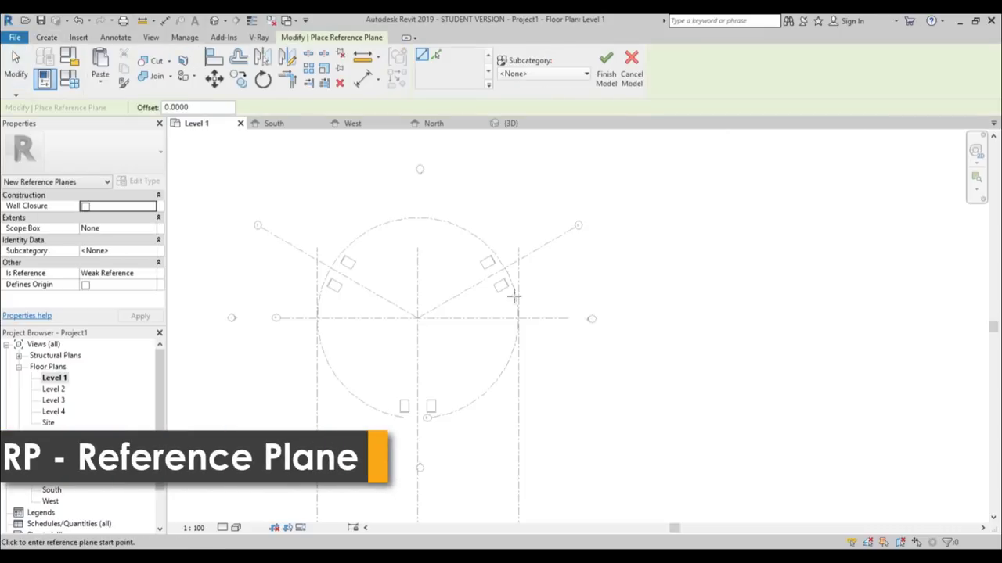
{"action": "left_click", "coordinate": [298, 318]}
{"action": "left_click", "coordinate": [555, 317]}
{"action": "key", "text": "Escape"}
{"action": "key", "text": "Escape"}
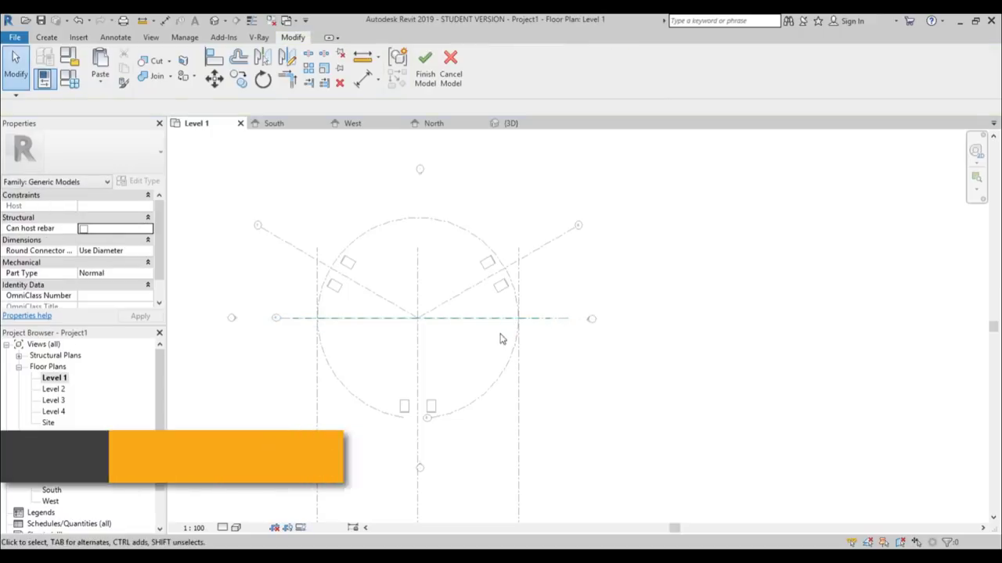
- Name the new horizontal reference plane "r"
{"action": "left_click", "coordinate": [507, 319]}
{"action": "left_click", "coordinate": [526, 325]}
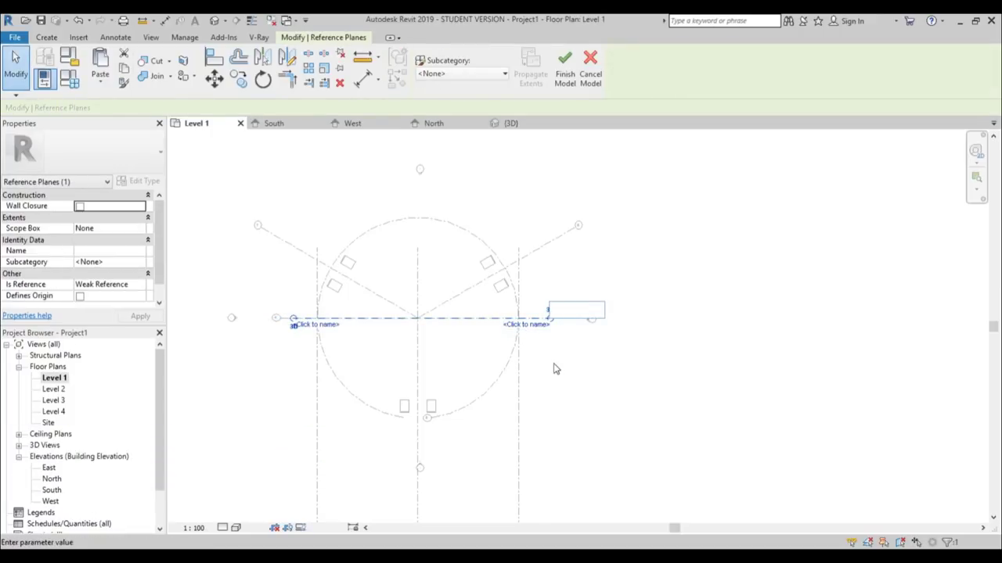
{"action": "type", "text": "r"}
{"action": "key", "text": "Return"}
{"action": "left_click", "coordinate": [527, 384]}
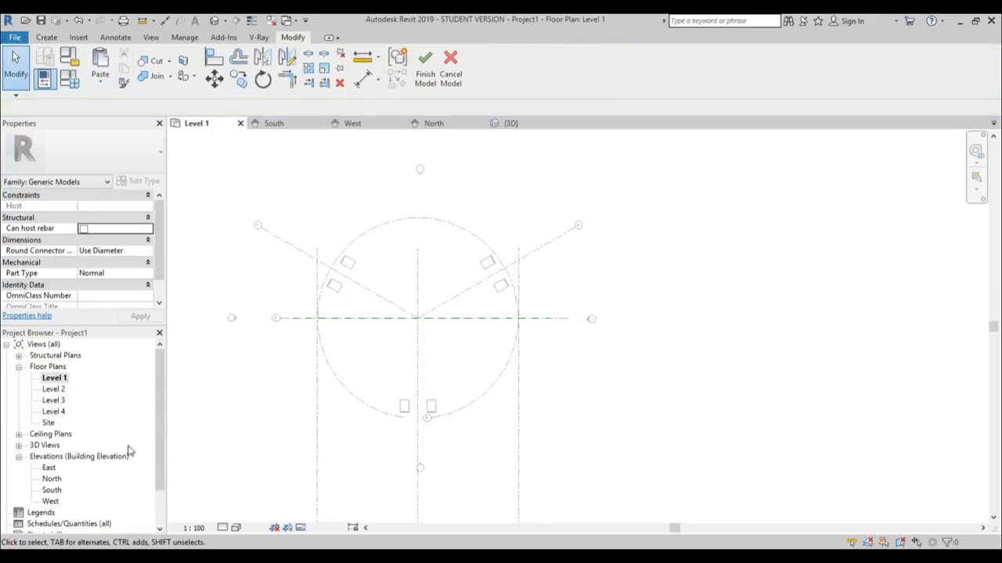
- In the South elevation, start a Revolve with Reference Plane : r as its work plane
{"action": "double_click", "coordinate": [51, 491]}
{"action": "scroll", "coordinate": [414, 303], "scroll_direction": "down", "scroll_amount": 1}
{"action": "middle_click_drag", "start_coordinate": [415, 304], "coordinate": [423, 335]}
{"action": "scroll", "coordinate": [428, 250], "scroll_direction": "up", "scroll_amount": 3}
{"action": "left_click", "coordinate": [55, 39]}
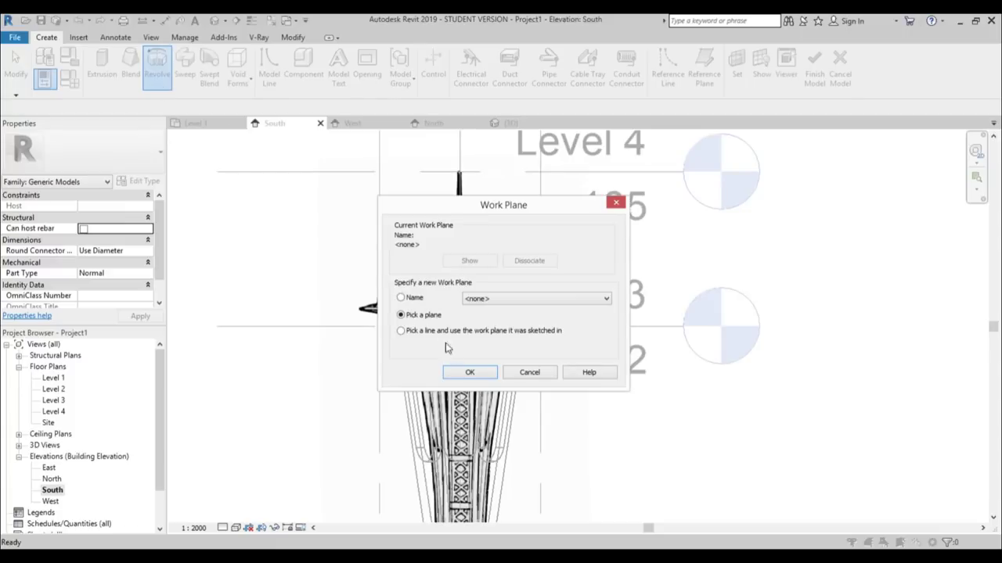
{"action": "left_click", "coordinate": [530, 300]}
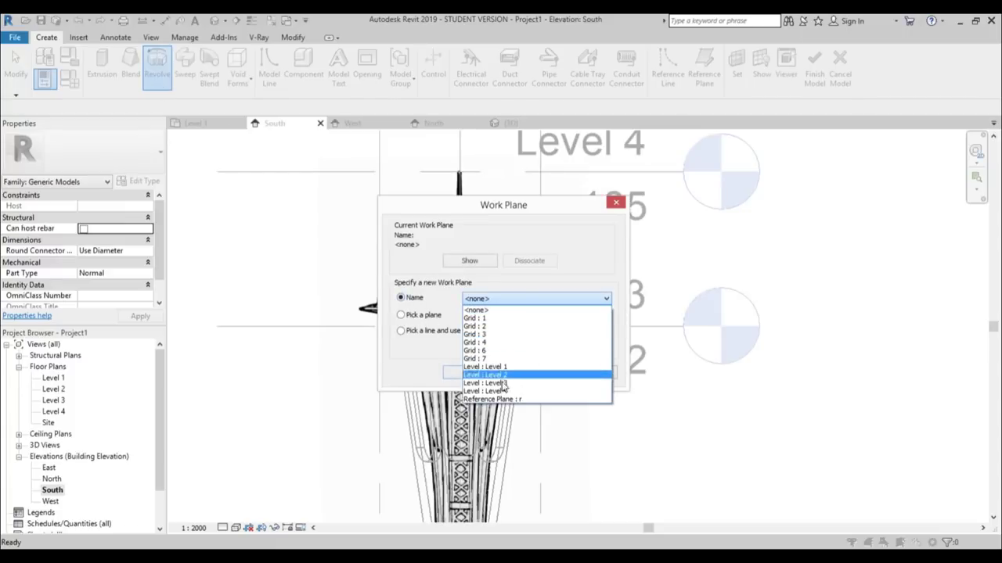
{"action": "left_click", "coordinate": [491, 400]}
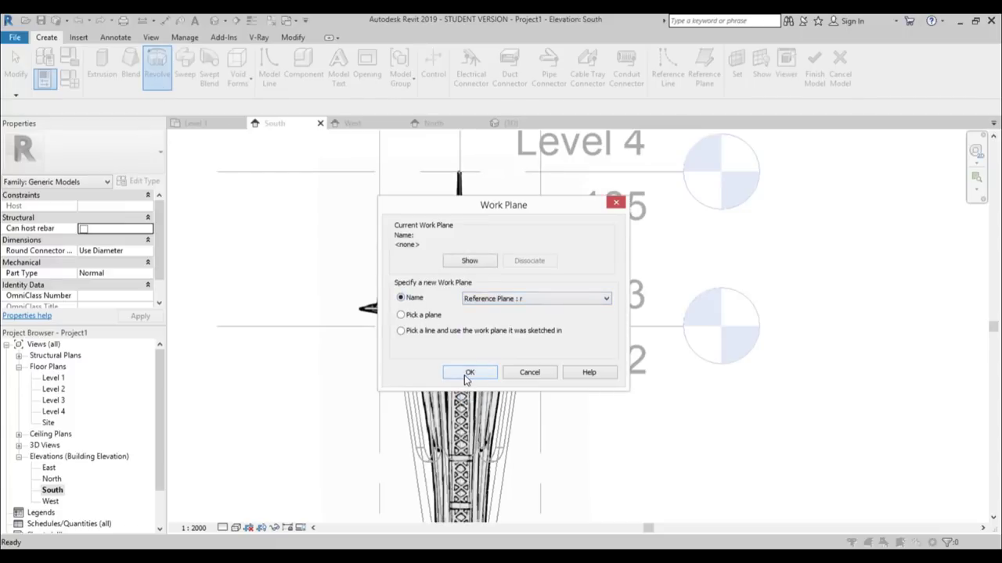
{"action": "left_click", "coordinate": [469, 373]}
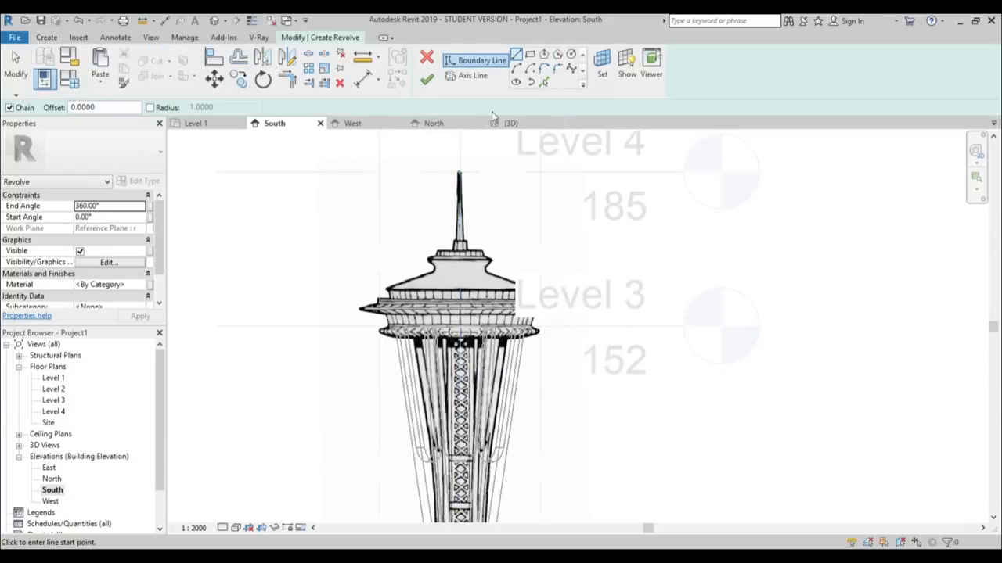
- Draw a vertical revolve axis line about 67 long down the tower's centerline, starting just above the spire tip
{"action": "left_click", "coordinate": [472, 78]}
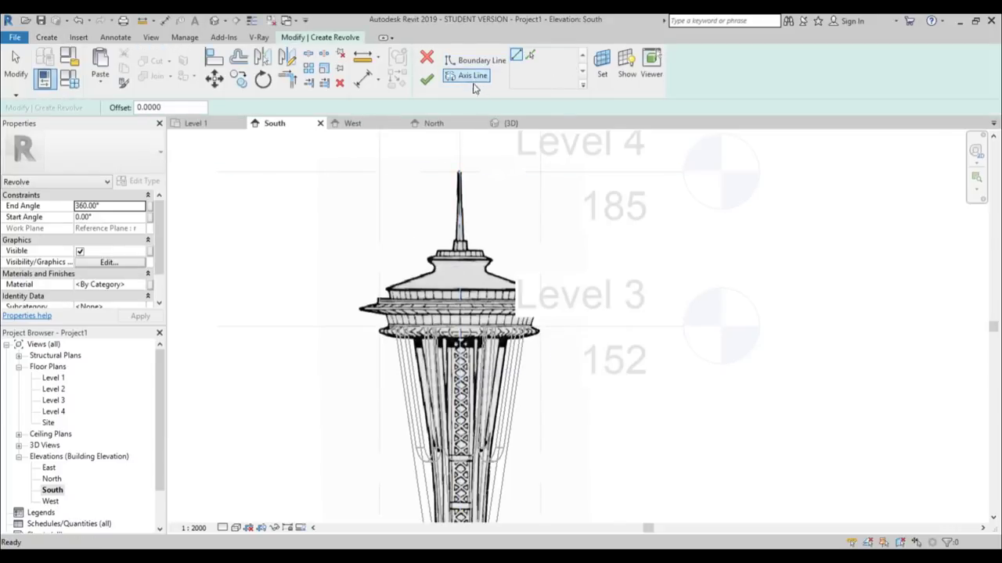
{"action": "left_click", "coordinate": [459, 167]}
{"action": "left_click", "coordinate": [459, 487]}
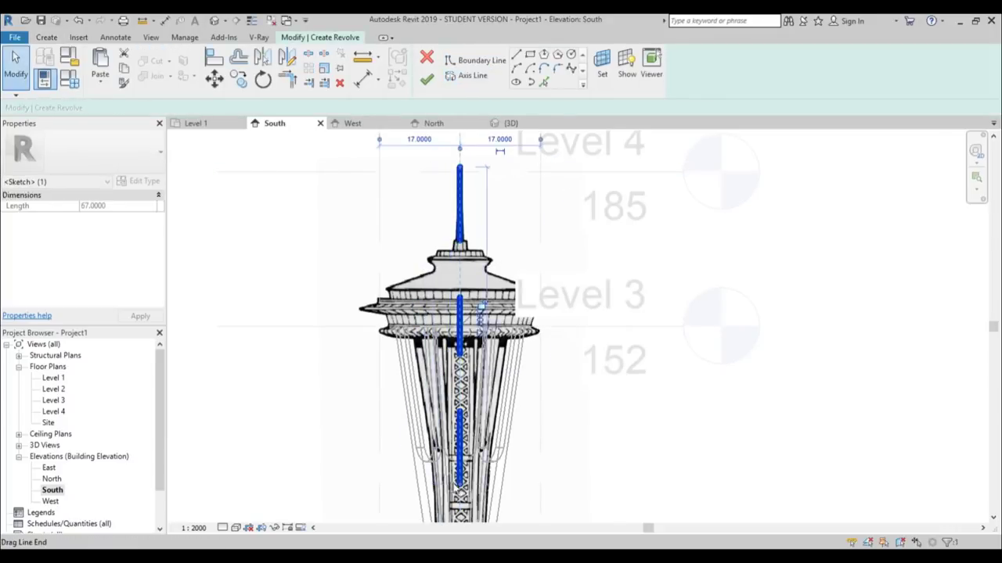
{"action": "key", "text": "Escape"}
- Set the South elevation's view scale to 1 : 500
{"action": "scroll", "coordinate": [449, 199], "scroll_direction": "up", "scroll_amount": 3}
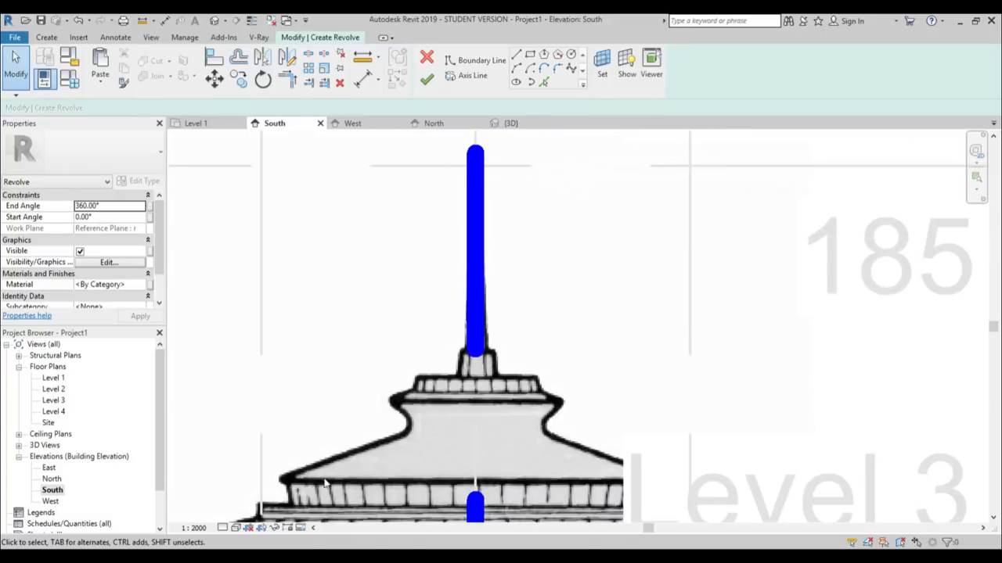
{"action": "left_click", "coordinate": [194, 528]}
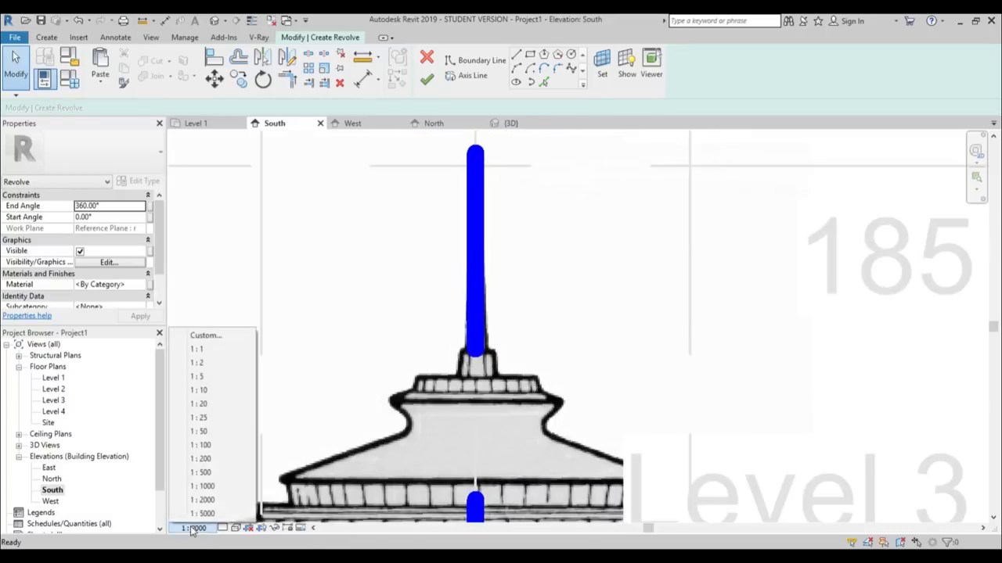
{"action": "left_click", "coordinate": [212, 472]}
{"action": "scroll", "coordinate": [442, 203], "scroll_direction": "up", "scroll_amount": 4}
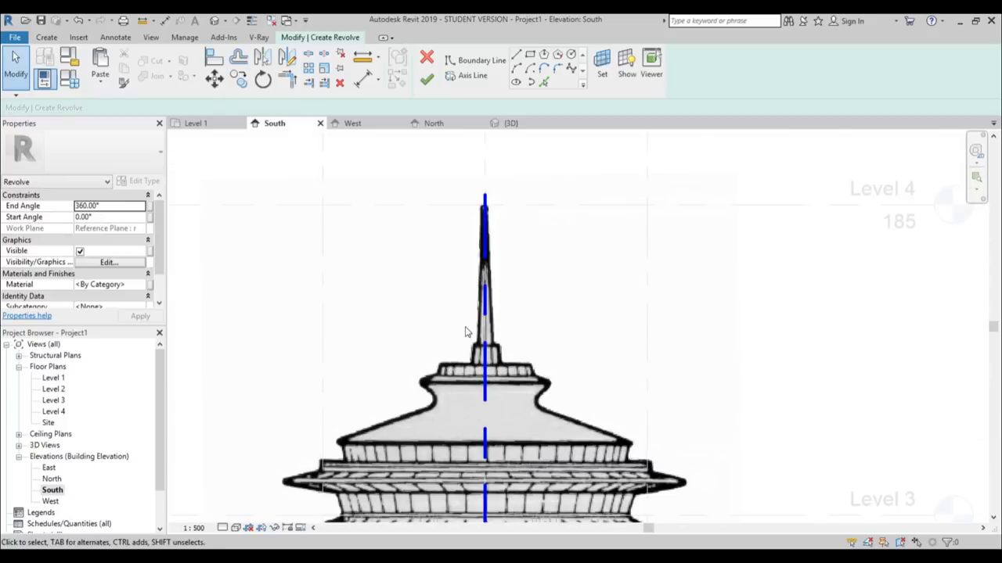
{"action": "middle_click_drag", "start_coordinate": [462, 504], "coordinate": [479, 392]}
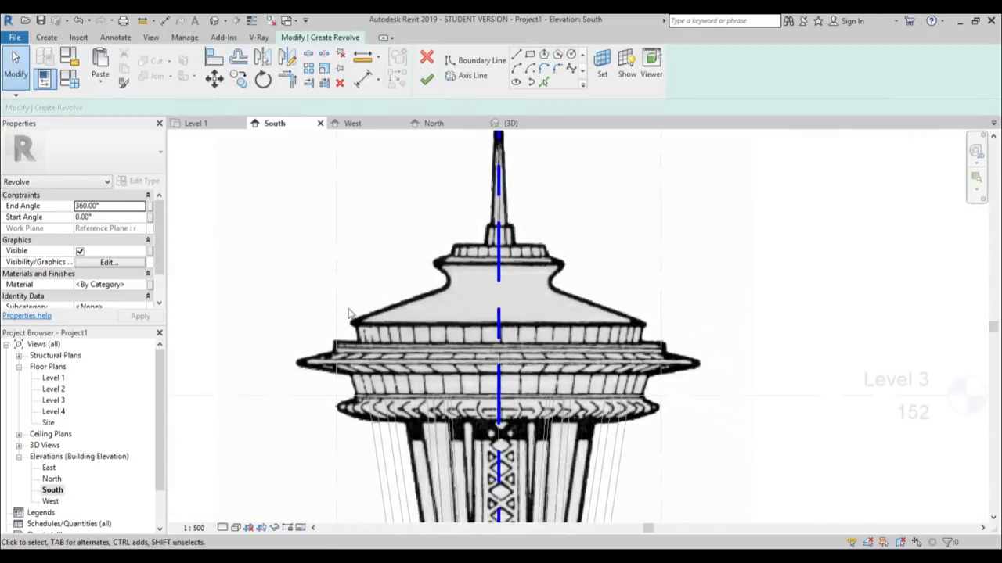
- Open the Flickr cutaway image from the desktop in Windows Photo Viewer and examine the spire and upper roof
{"action": "left_click_drag", "start_coordinate": [362, 30], "coordinate": [458, 36]}
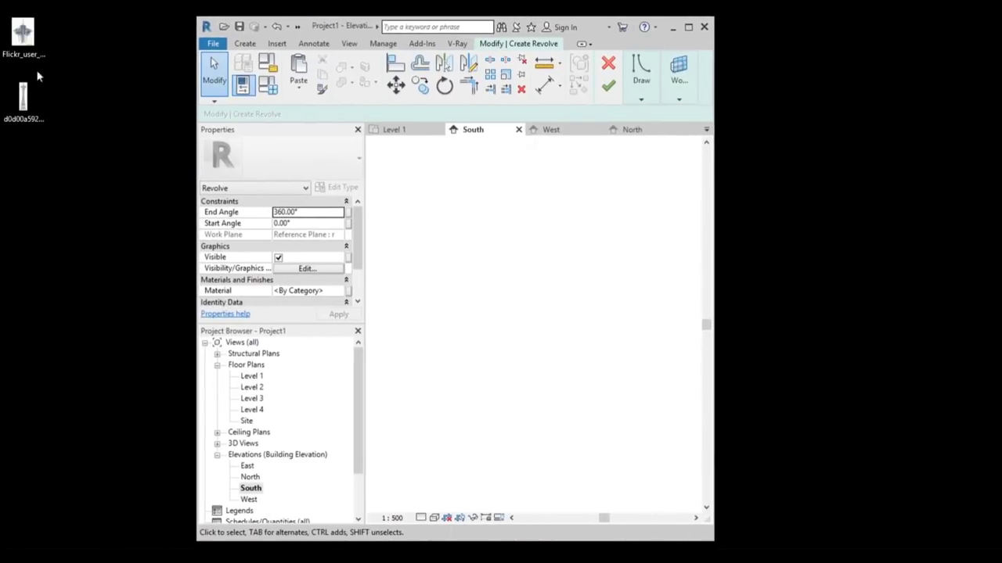
{"action": "double_click", "coordinate": [23, 33]}
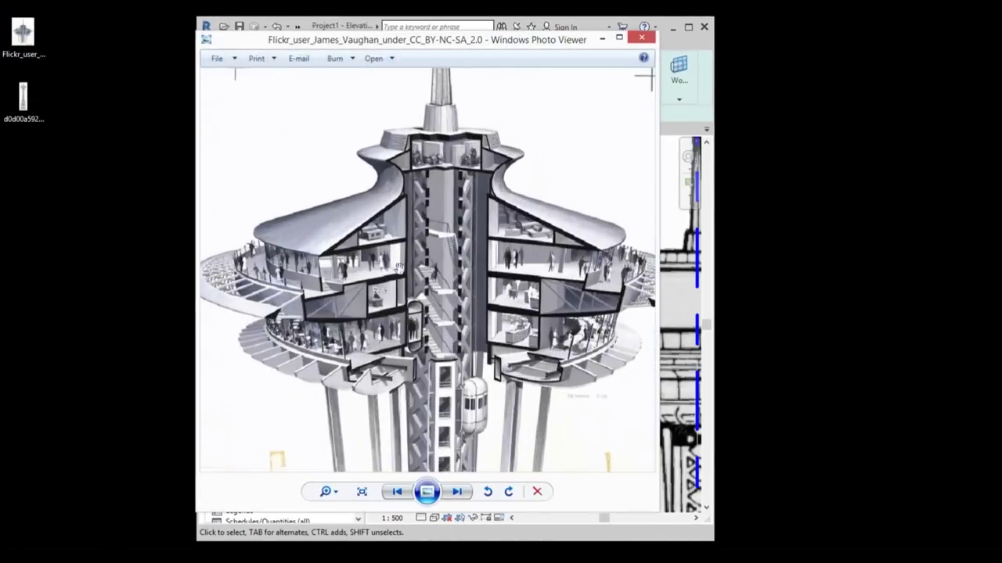
{"action": "scroll", "coordinate": [400, 268], "scroll_direction": "up", "scroll_amount": 4}
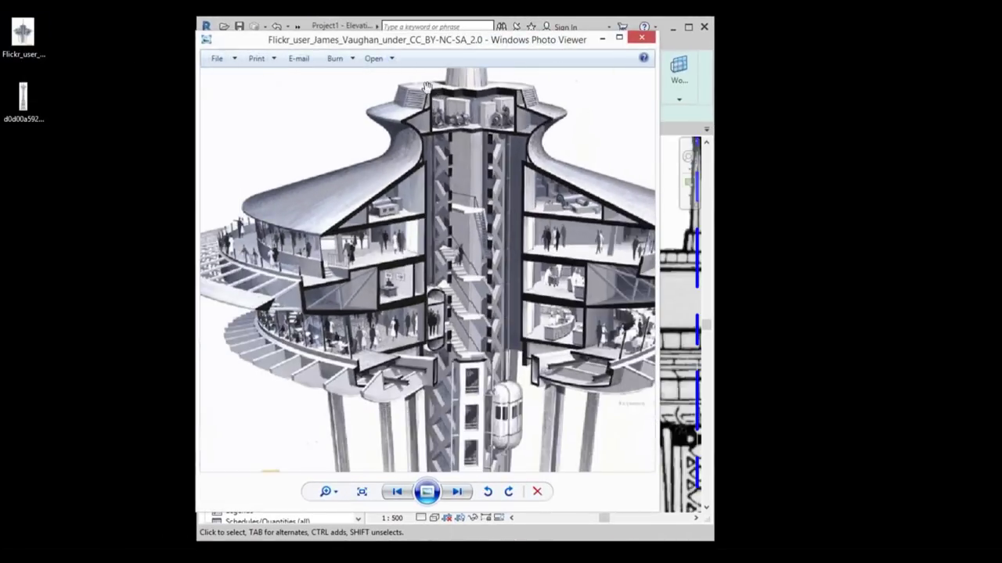
{"action": "left_click_drag", "start_coordinate": [407, 205], "coordinate": [408, 387]}
{"action": "left_click_drag", "start_coordinate": [470, 209], "coordinate": [471, 337]}
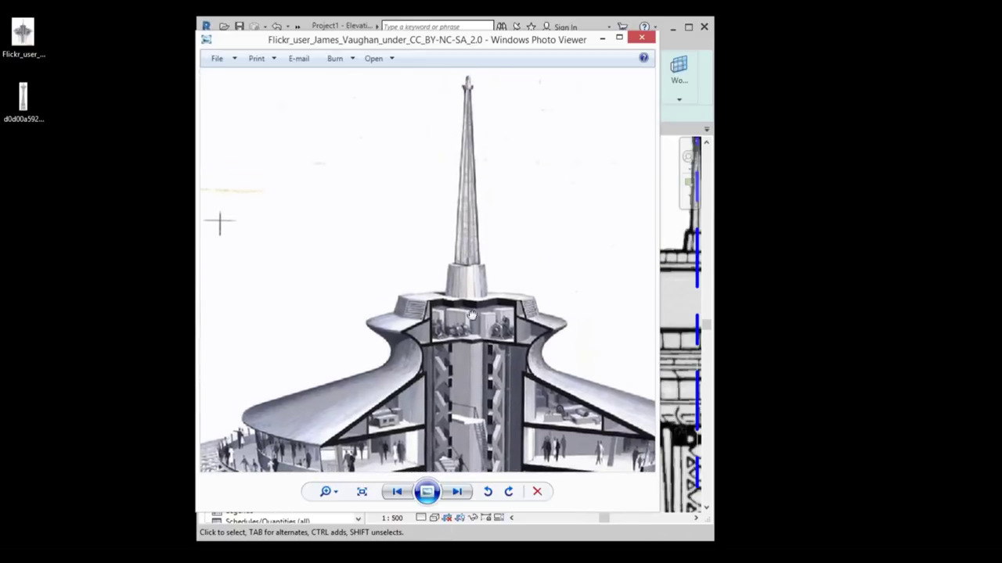
{"action": "left_click_drag", "start_coordinate": [446, 225], "coordinate": [443, 88]}
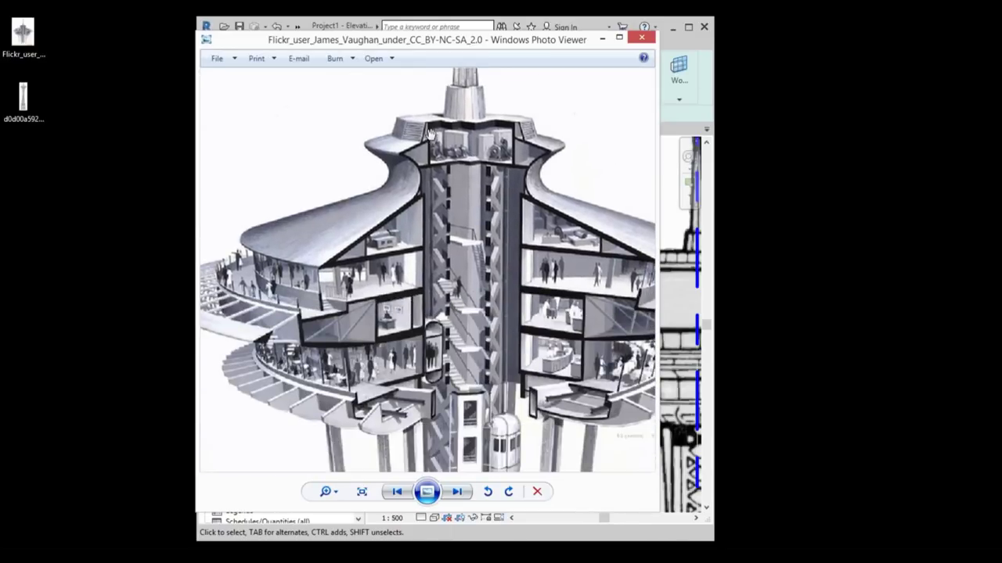
{"action": "scroll", "coordinate": [421, 150], "scroll_direction": "up", "scroll_amount": 2}
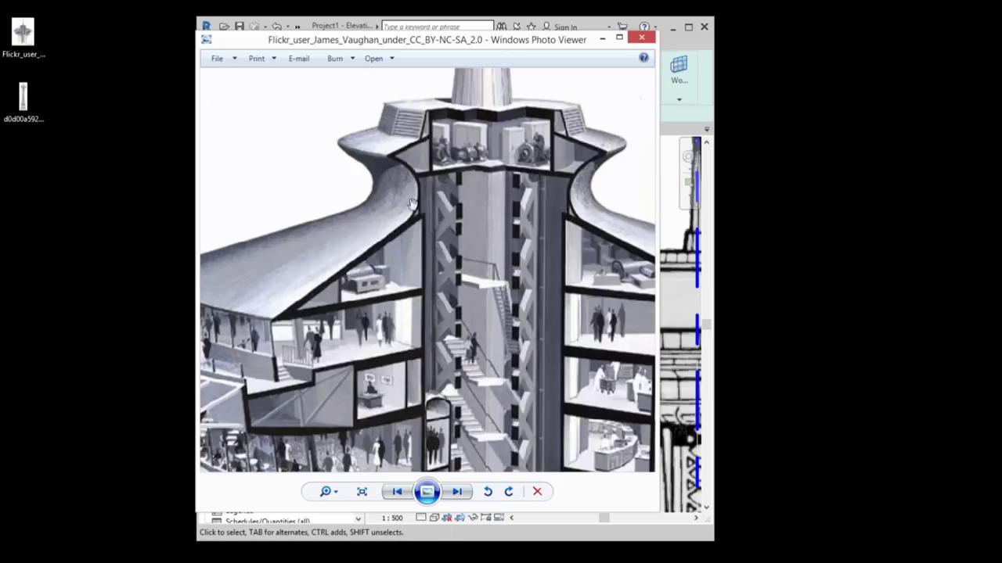
- Examine the decks, outer rings and underside of the tower top in the cutaway image, and switch back to Revit
{"action": "left_click_drag", "start_coordinate": [310, 334], "coordinate": [373, 186]}
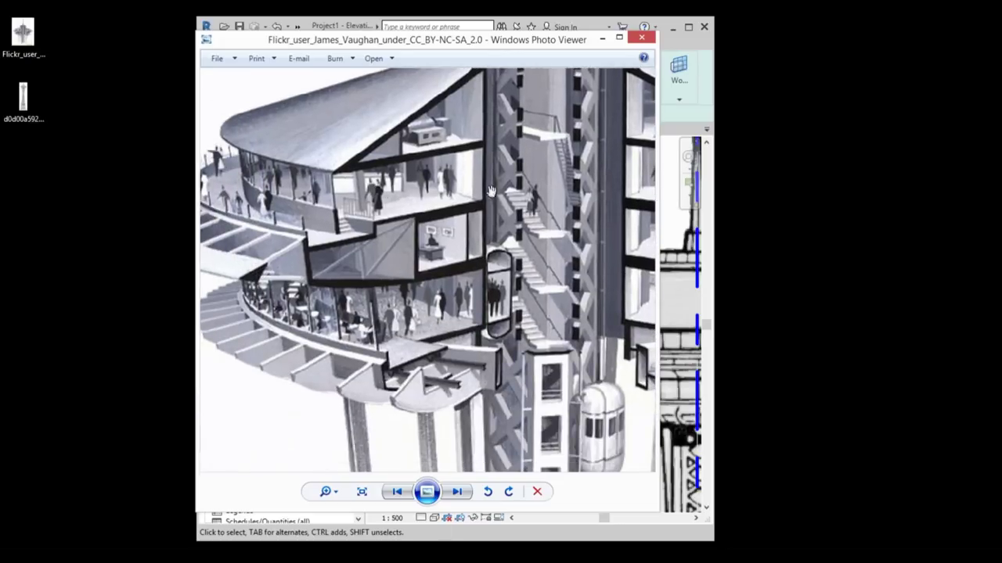
{"action": "left_click_drag", "start_coordinate": [491, 191], "coordinate": [519, 152]}
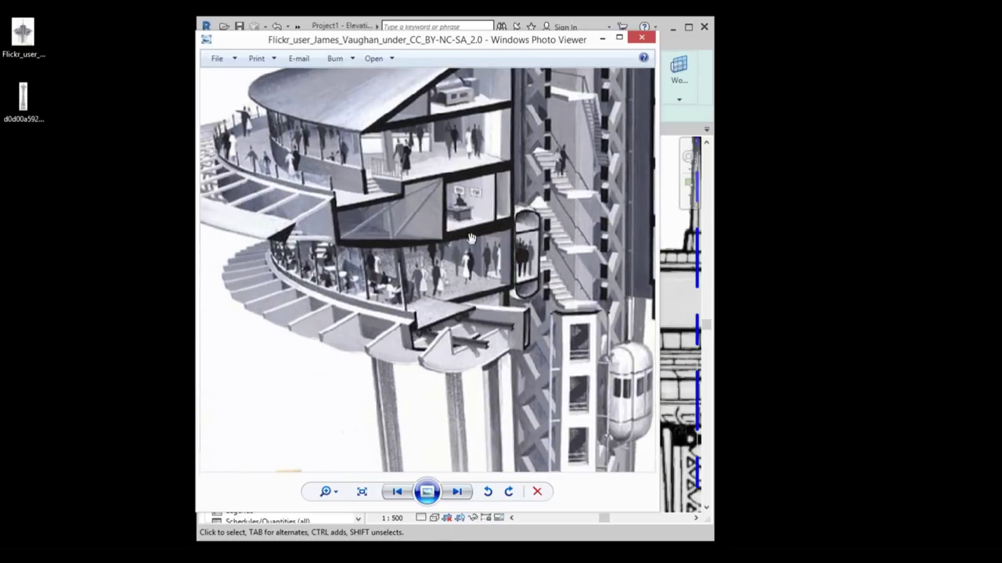
{"action": "left_click_drag", "start_coordinate": [453, 231], "coordinate": [453, 182]}
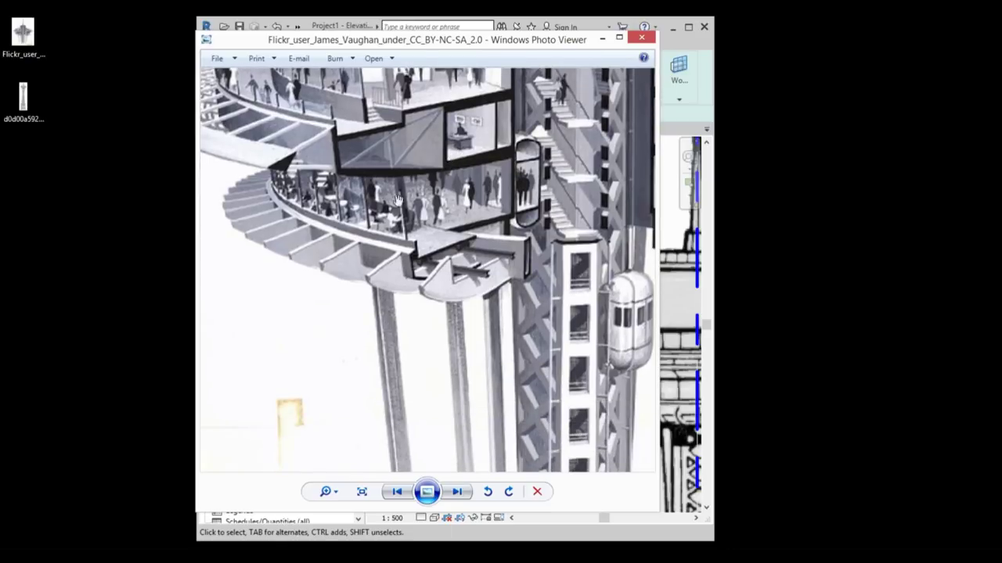
{"action": "left_click_drag", "start_coordinate": [372, 228], "coordinate": [458, 365]}
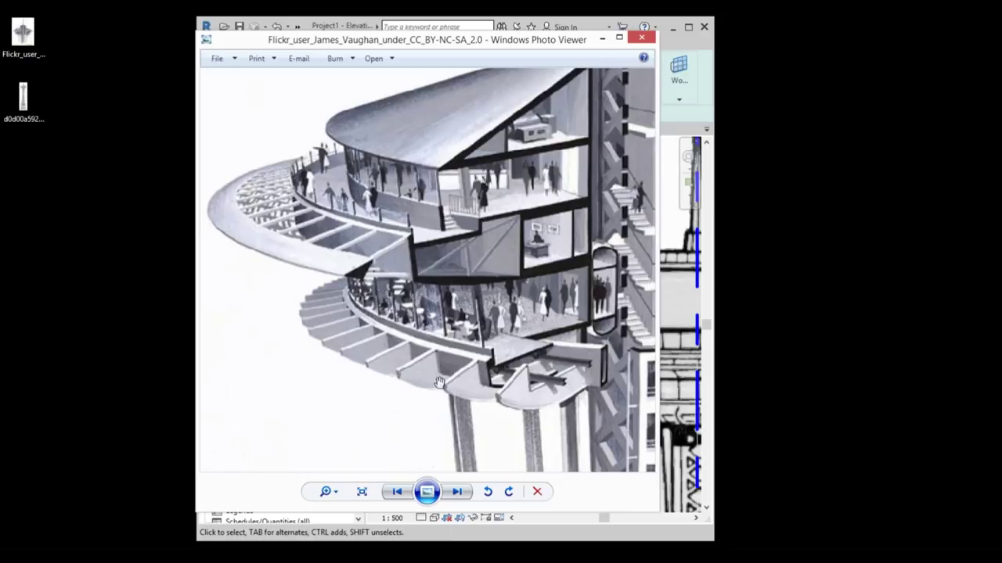
{"action": "left_click_drag", "start_coordinate": [599, 381], "coordinate": [448, 339]}
{"action": "scroll", "coordinate": [448, 339], "scroll_direction": "down", "scroll_amount": 3}
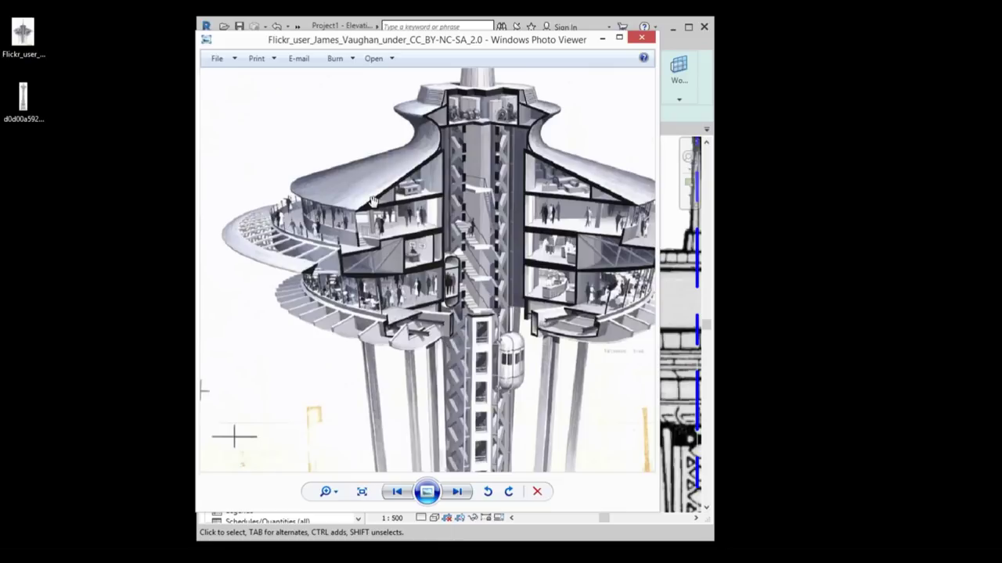
{"action": "left_click", "coordinate": [683, 28]}
{"action": "left_click", "coordinate": [689, 28]}
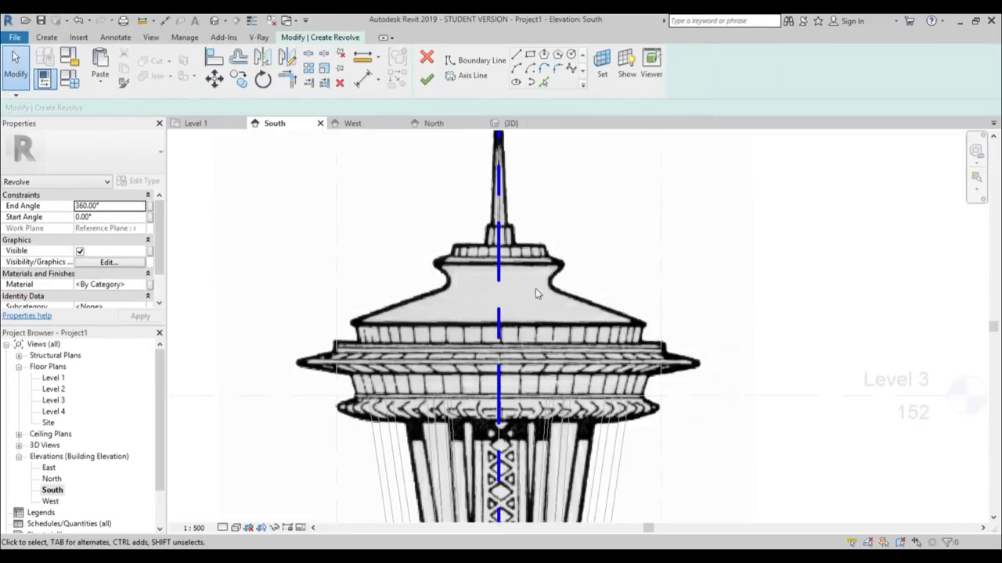
- Trace the revolve boundary down the spire's left side from its tip, around the base block and about 3.3 along the cap's top
{"action": "middle_click_drag", "start_coordinate": [506, 241], "coordinate": [505, 275]}
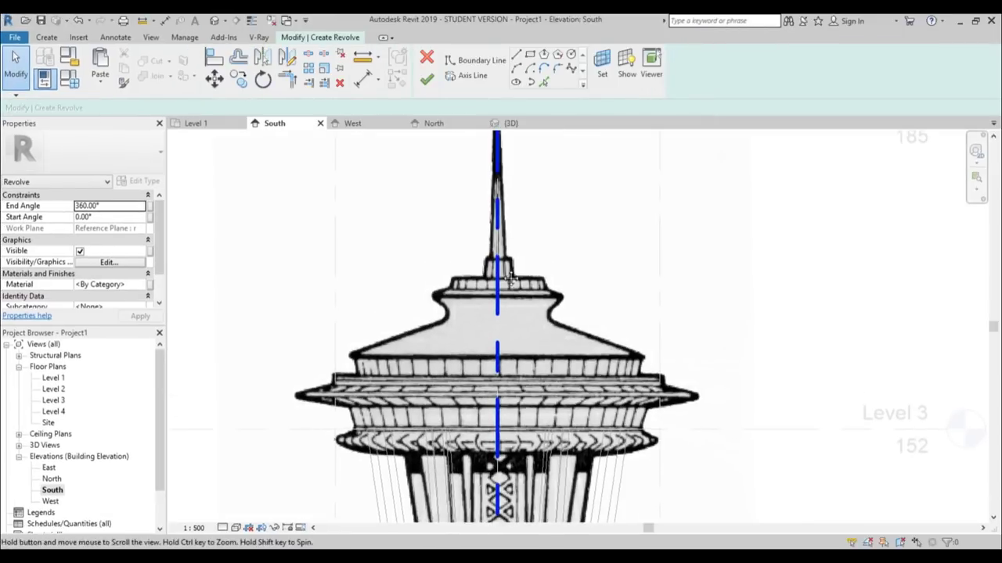
{"action": "left_click", "coordinate": [518, 56]}
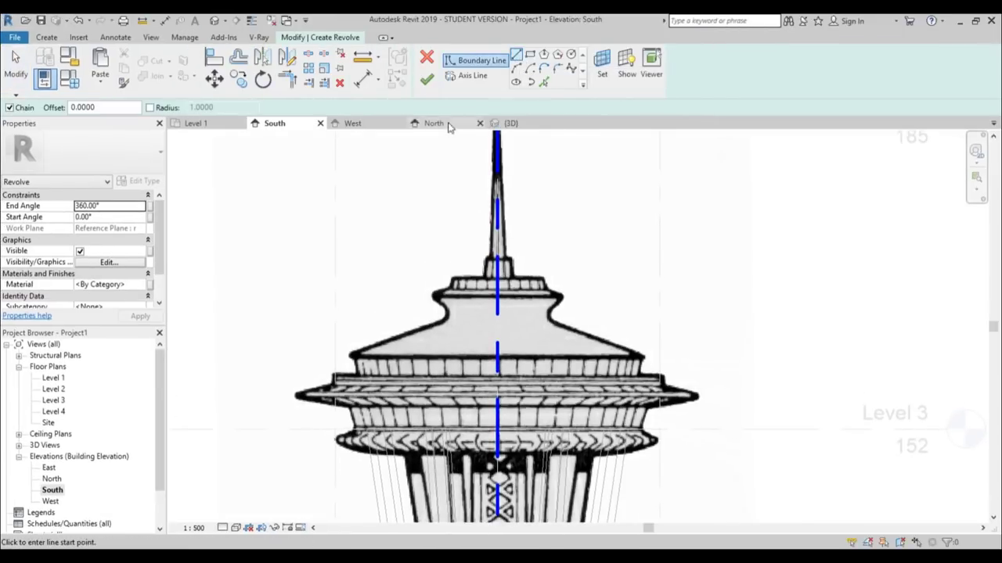
{"action": "scroll", "coordinate": [494, 235], "scroll_direction": "up", "scroll_amount": 4}
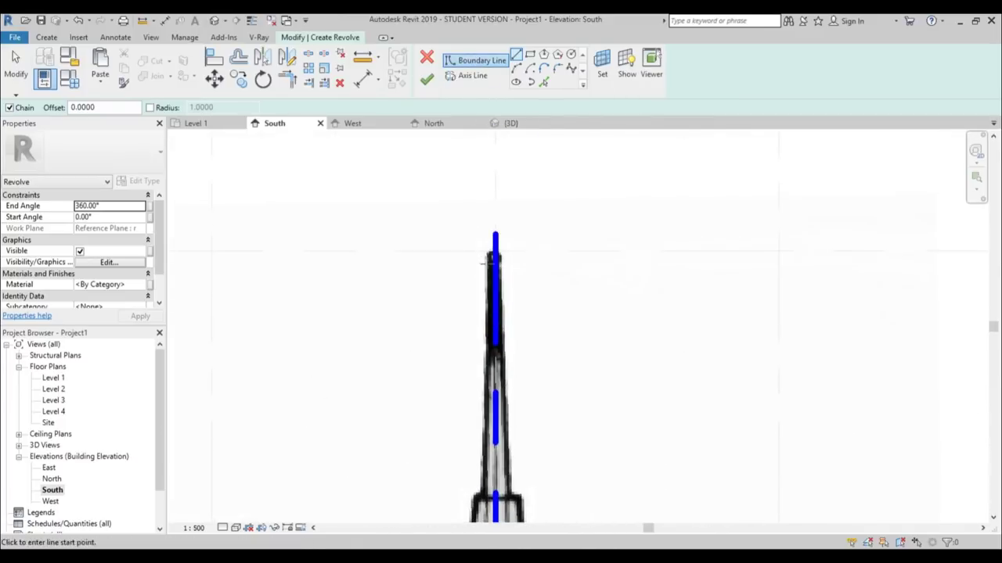
{"action": "left_click", "coordinate": [494, 251]}
{"action": "scroll", "coordinate": [470, 381], "scroll_direction": "down", "scroll_amount": 1}
{"action": "middle_click_drag", "start_coordinate": [473, 383], "coordinate": [505, 207]}
{"action": "scroll", "coordinate": [511, 313], "scroll_direction": "up", "scroll_amount": 3}
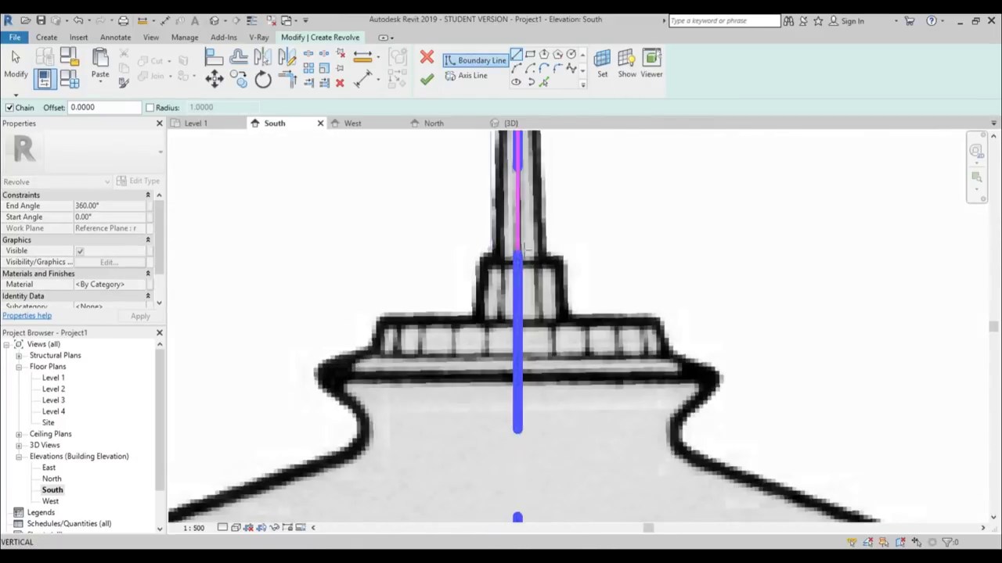
{"action": "left_click", "coordinate": [484, 265]}
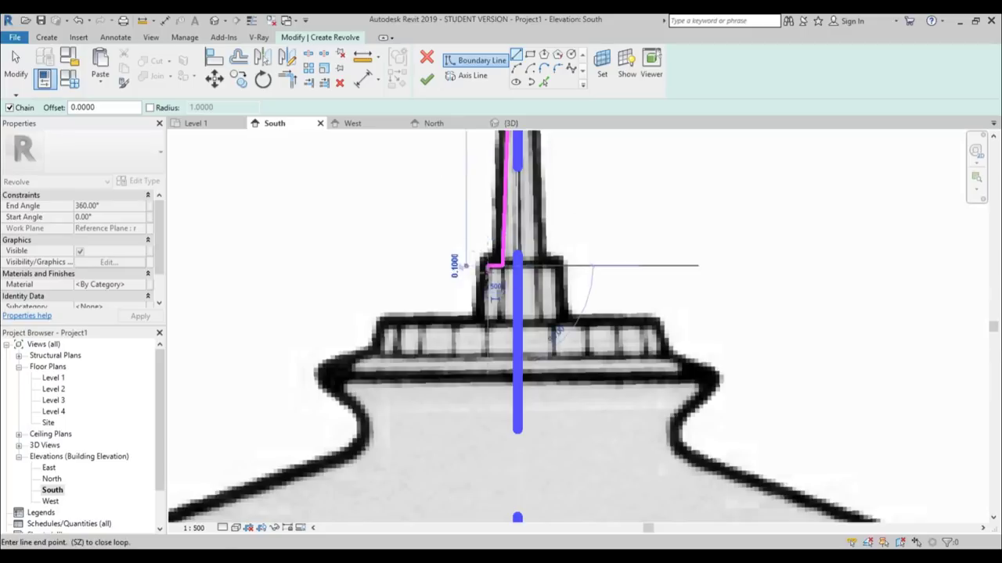
{"action": "left_click", "coordinate": [477, 320]}
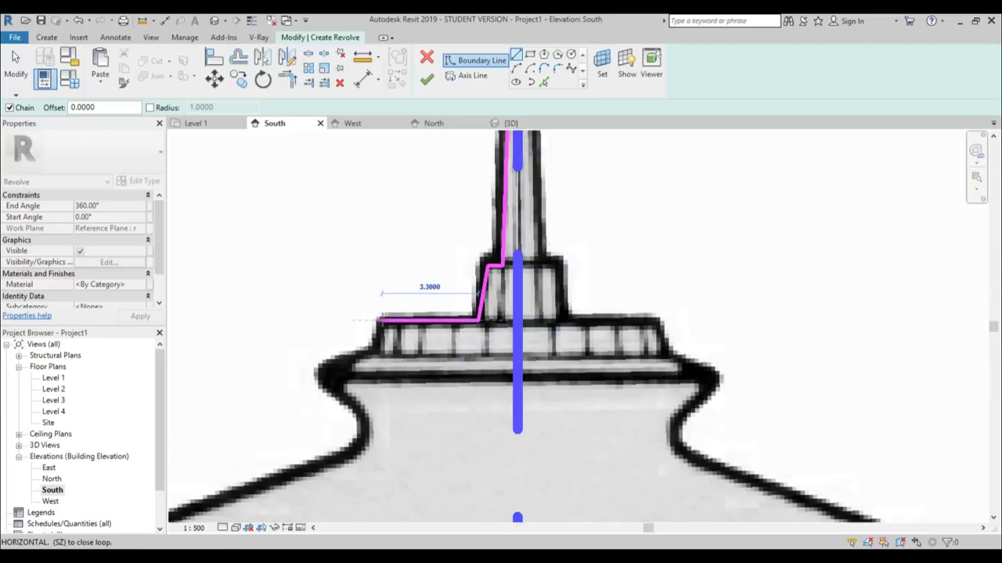
{"action": "left_click", "coordinate": [380, 320]}
- Continue the boundary with straight segments down the cap's side, out past the flared rim and back in beyond the neck
{"action": "middle_click_drag", "start_coordinate": [348, 365], "coordinate": [489, 213]}
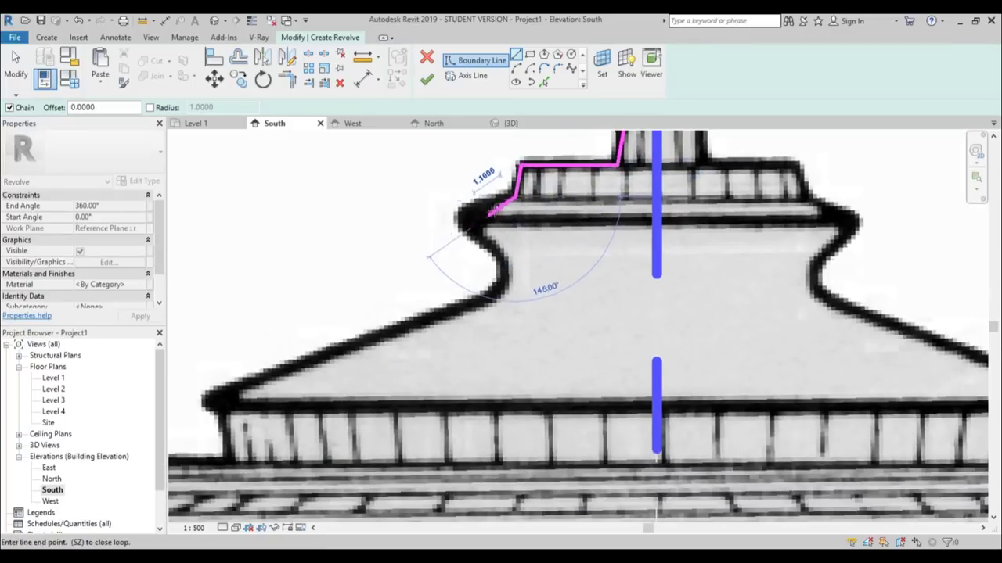
{"action": "scroll", "coordinate": [489, 213], "scroll_direction": "up", "scroll_amount": 3}
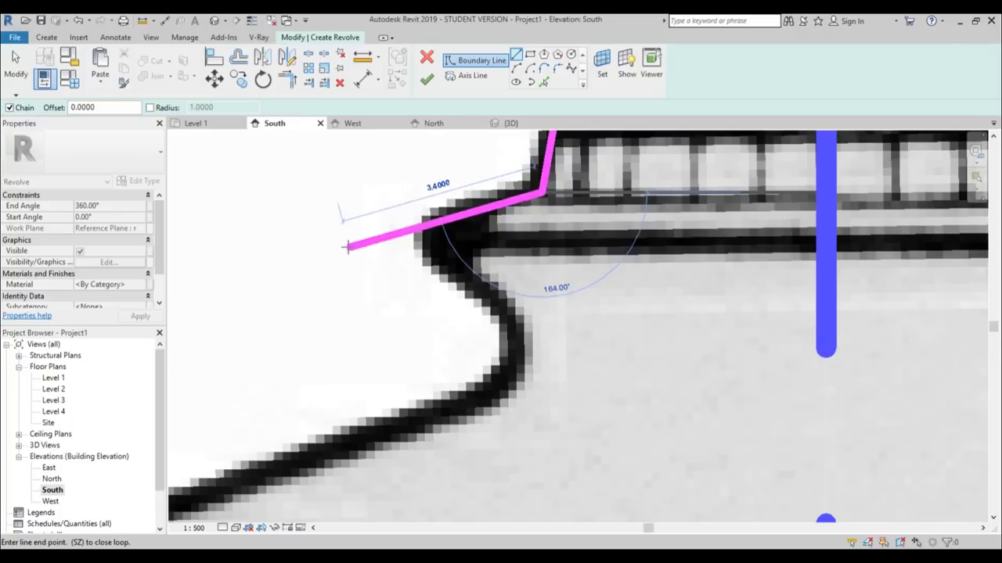
{"action": "left_click", "coordinate": [382, 234]}
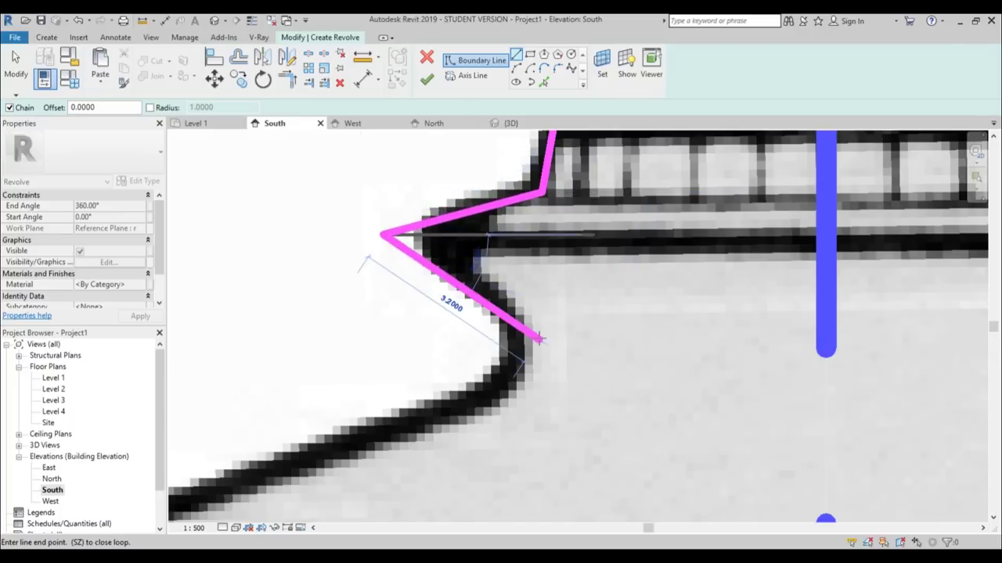
{"action": "left_click", "coordinate": [585, 365]}
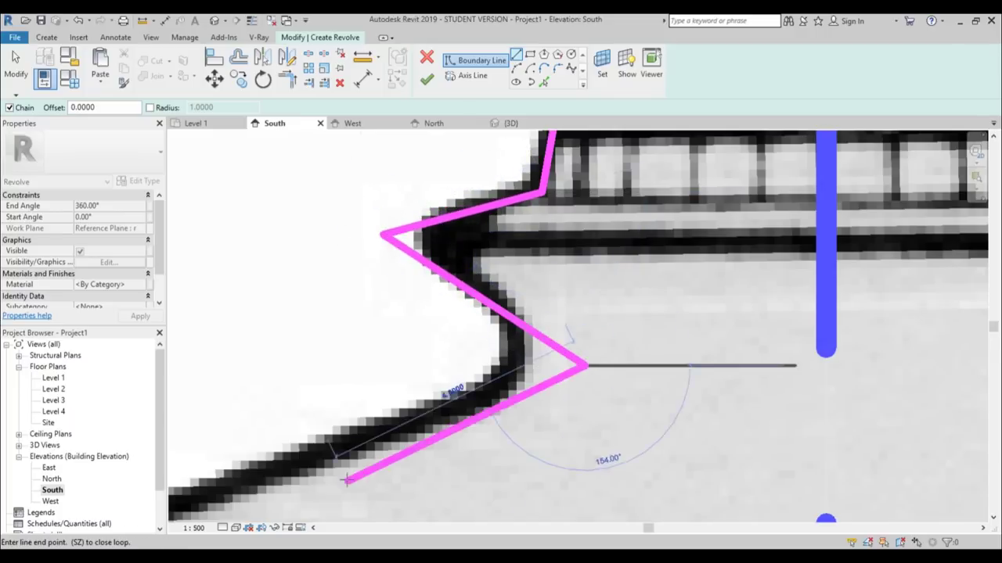
- Extend the boundary down the roof slope to just past the eave and back horizontally, ending just short of the revolve axis
{"action": "middle_click_drag", "start_coordinate": [346, 480], "coordinate": [576, 313]}
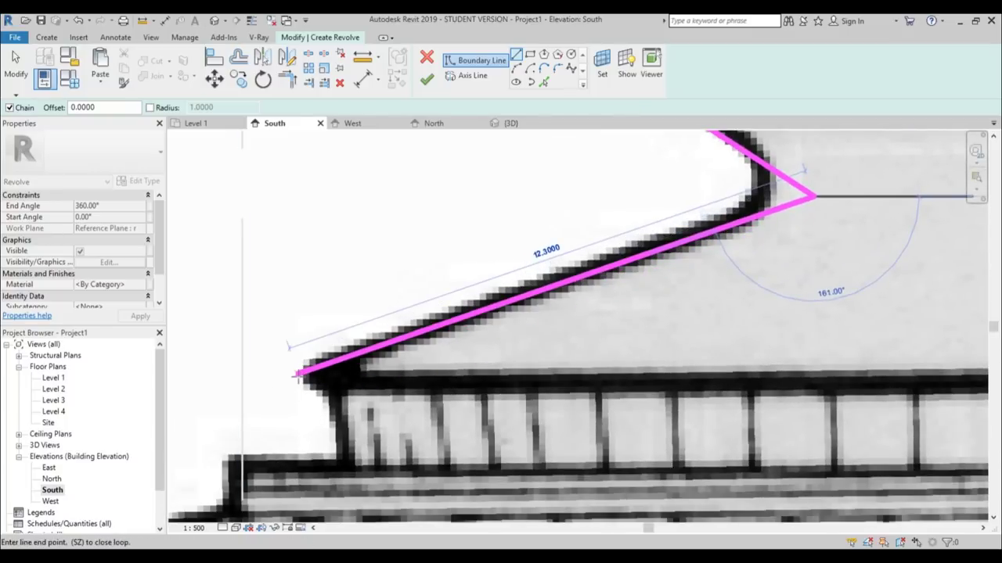
{"action": "left_click", "coordinate": [275, 383]}
{"action": "scroll", "coordinate": [632, 382], "scroll_direction": "down", "scroll_amount": 3}
{"action": "middle_click_drag", "start_coordinate": [642, 382], "coordinate": [421, 323]}
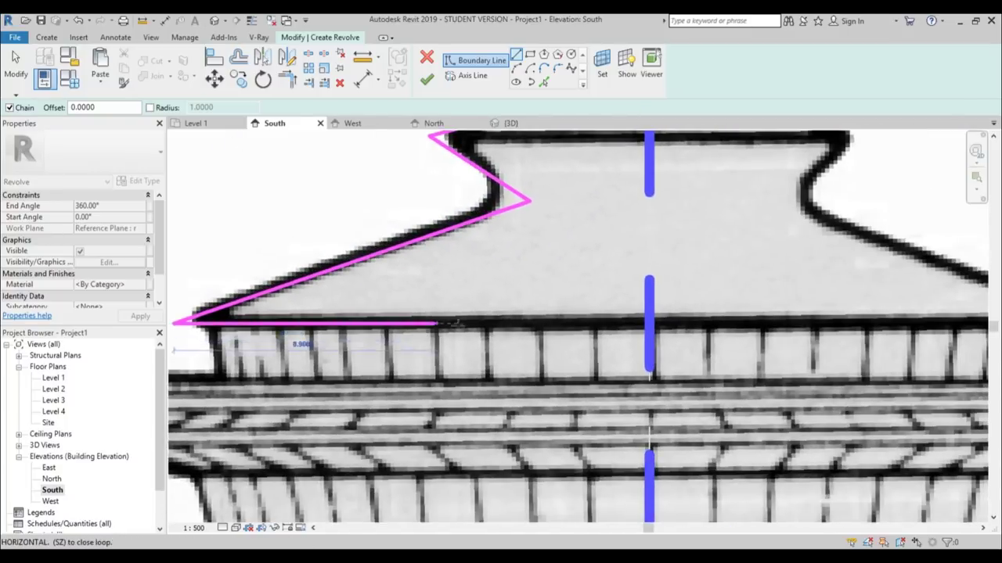
{"action": "left_click", "coordinate": [623, 323]}
{"action": "key", "text": "Escape"}
{"action": "key", "text": "Escape"}
- Fillet the flared rim's pointed corner and the neck's inner corner to follow the reference image, the neck radius about 0.9
{"action": "middle_click_drag", "start_coordinate": [505, 293], "coordinate": [488, 458]}
{"action": "scroll", "coordinate": [488, 458], "scroll_direction": "up", "scroll_amount": 1}
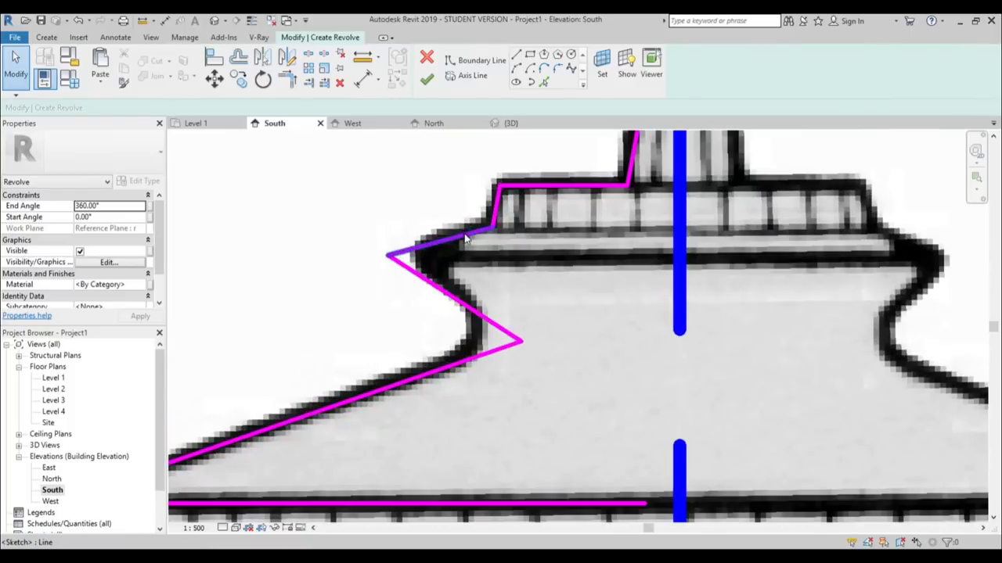
{"action": "left_click", "coordinate": [557, 69]}
{"action": "left_click", "coordinate": [420, 248]}
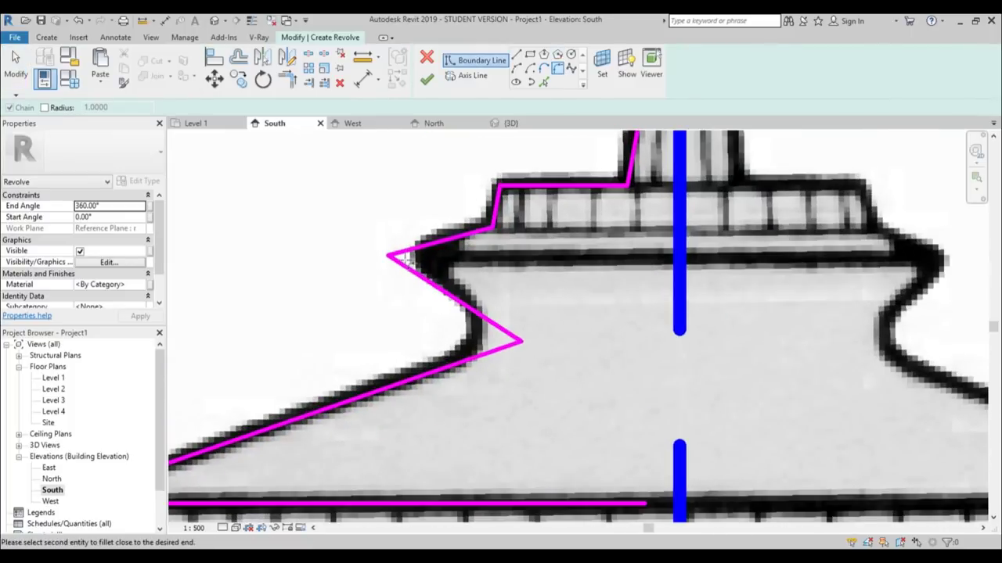
{"action": "left_click", "coordinate": [412, 270]}
{"action": "left_click", "coordinate": [418, 262]}
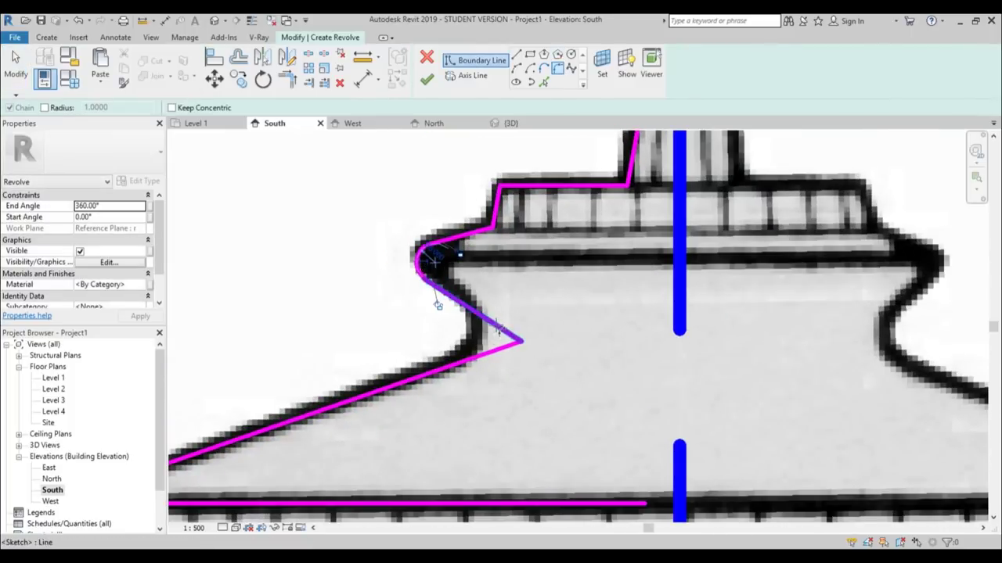
{"action": "left_click", "coordinate": [495, 325]}
{"action": "left_click", "coordinate": [491, 352]}
{"action": "left_click", "coordinate": [438, 305]}
{"action": "scroll", "coordinate": [639, 224], "scroll_direction": "down", "scroll_amount": 3}
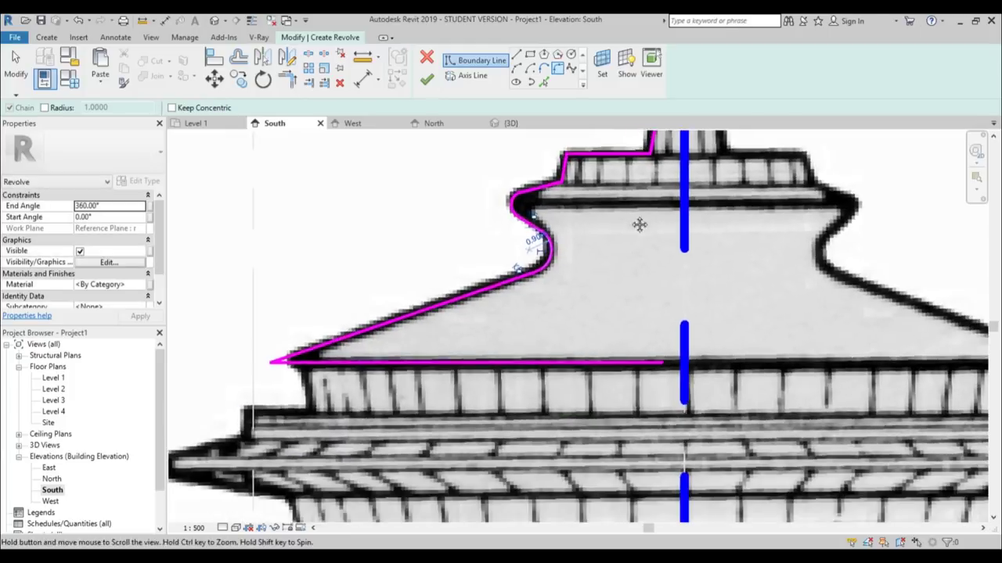
- Fillet the sharp eave corner between the roof slope and its horizontal underside
{"action": "scroll", "coordinate": [304, 365], "scroll_direction": "up", "scroll_amount": 6}
{"action": "left_click", "coordinate": [310, 321]}
{"action": "left_click", "coordinate": [301, 300]}
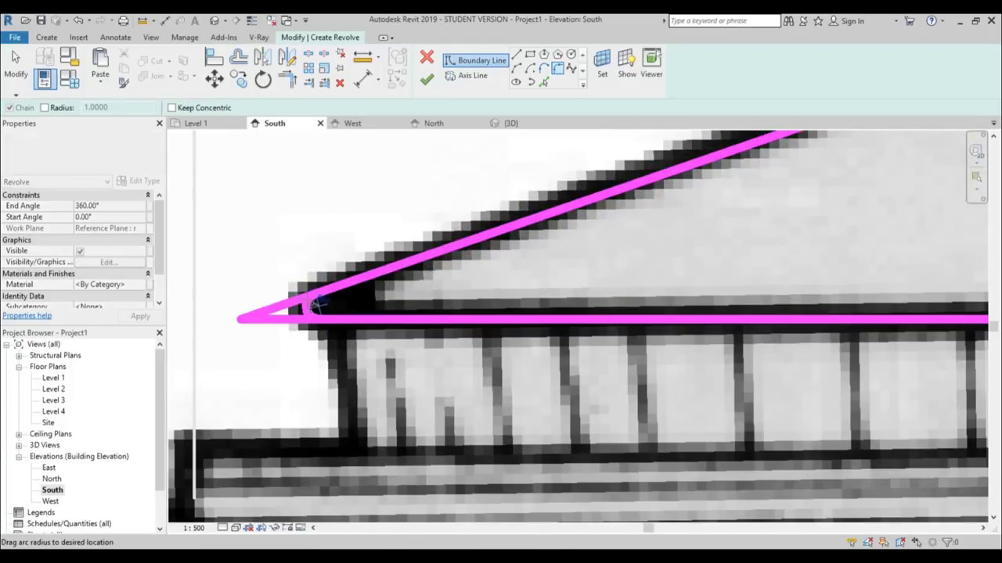
{"action": "left_click", "coordinate": [329, 309]}
{"action": "scroll", "coordinate": [329, 309], "scroll_direction": "down", "scroll_amount": 4}
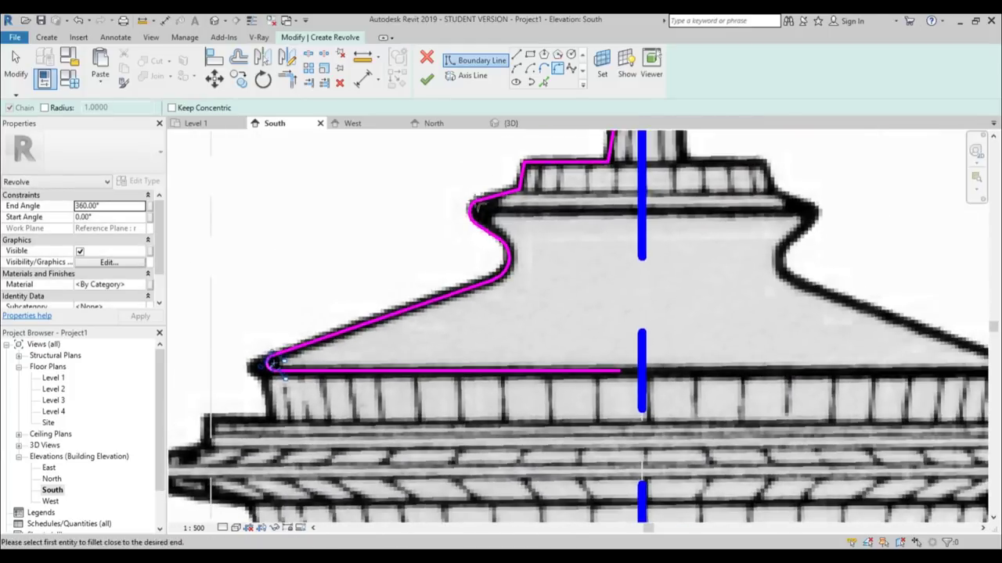
{"action": "scroll", "coordinate": [532, 158], "scroll_direction": "up", "scroll_amount": 5}
{"action": "left_click", "coordinate": [543, 83]}
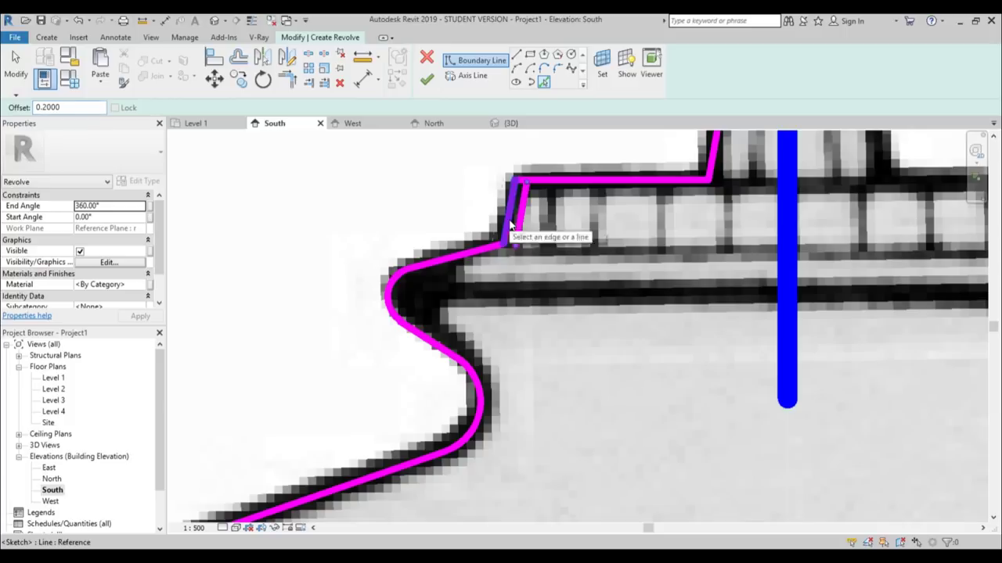
{"action": "left_click", "coordinate": [509, 226]}
{"action": "left_click", "coordinate": [481, 252]}
{"action": "key", "text": "Escape"}
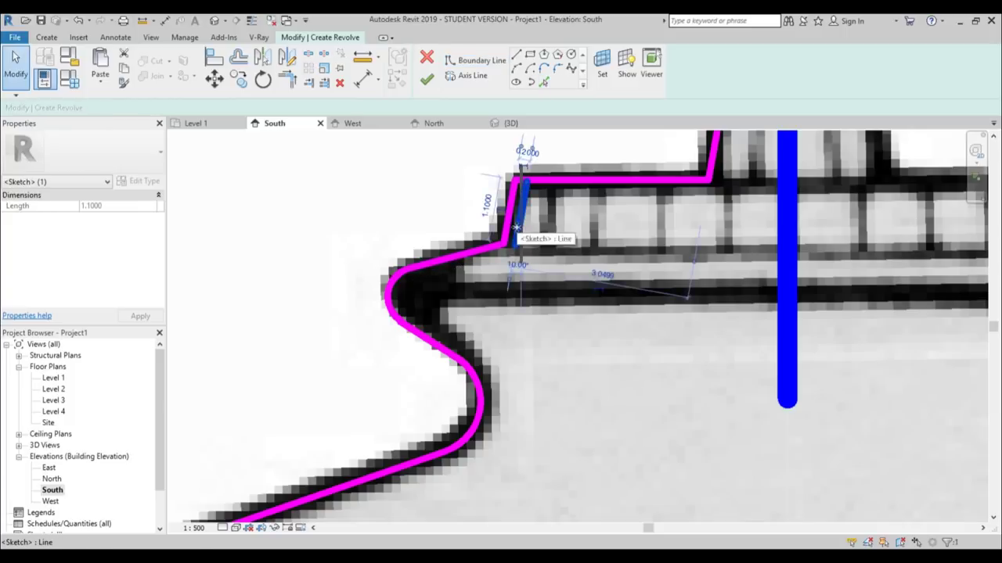
{"action": "key", "text": "Escape"}
- Offset the cap's side, flared rim and neck curves inward by 0.4 with Pick Lines
{"action": "left_click", "coordinate": [546, 82]}
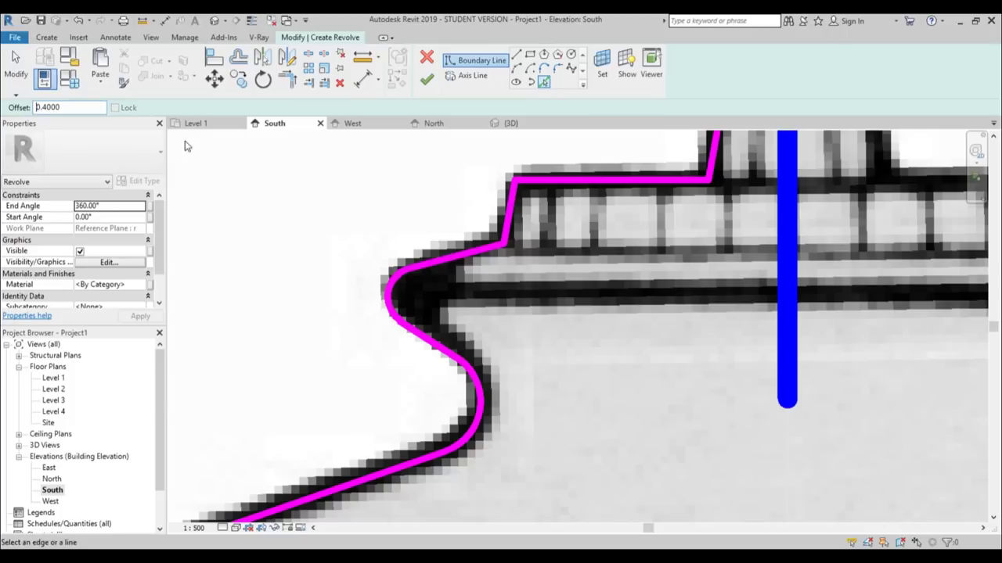
{"action": "left_click", "coordinate": [476, 254]}
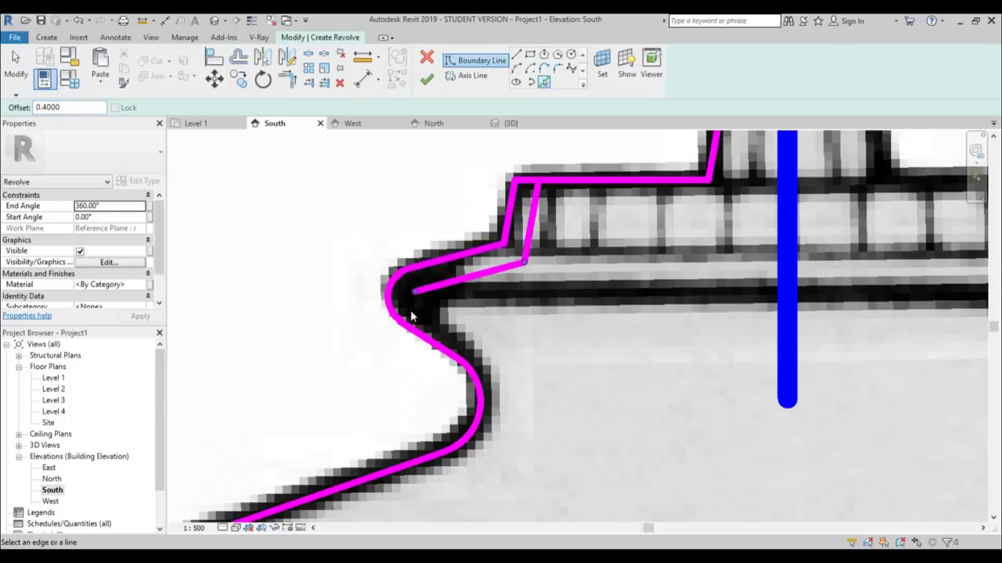
{"action": "left_click", "coordinate": [389, 305]}
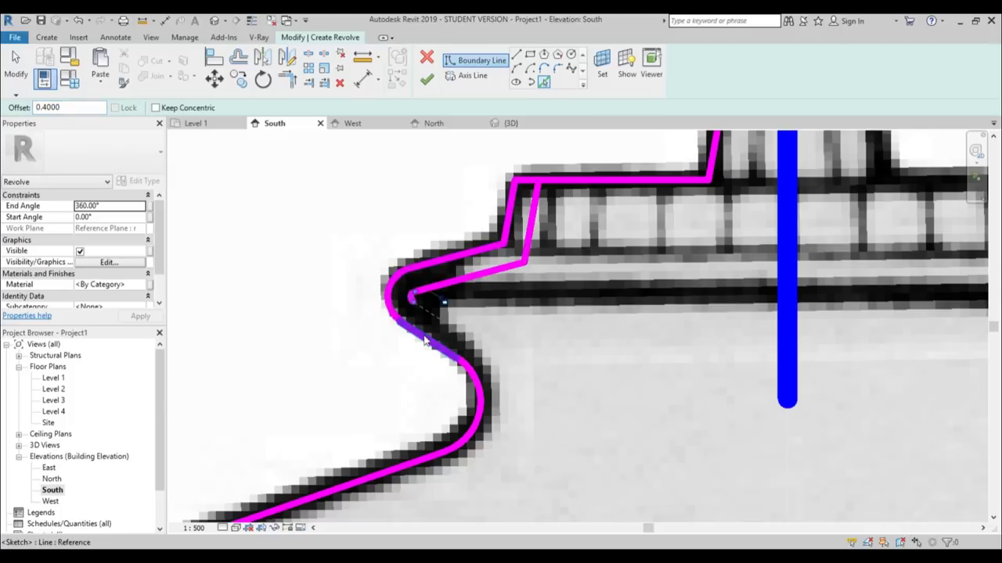
{"action": "left_click", "coordinate": [476, 392]}
- Offset the roof slope and its horizontal underside inward by 0.4 to complete the roof shell's inner lines
{"action": "scroll", "coordinate": [595, 381], "scroll_direction": "down", "scroll_amount": 1}
{"action": "scroll", "coordinate": [595, 382], "scroll_direction": "down", "scroll_amount": 1}
{"action": "middle_click_drag", "start_coordinate": [595, 381], "coordinate": [678, 157]}
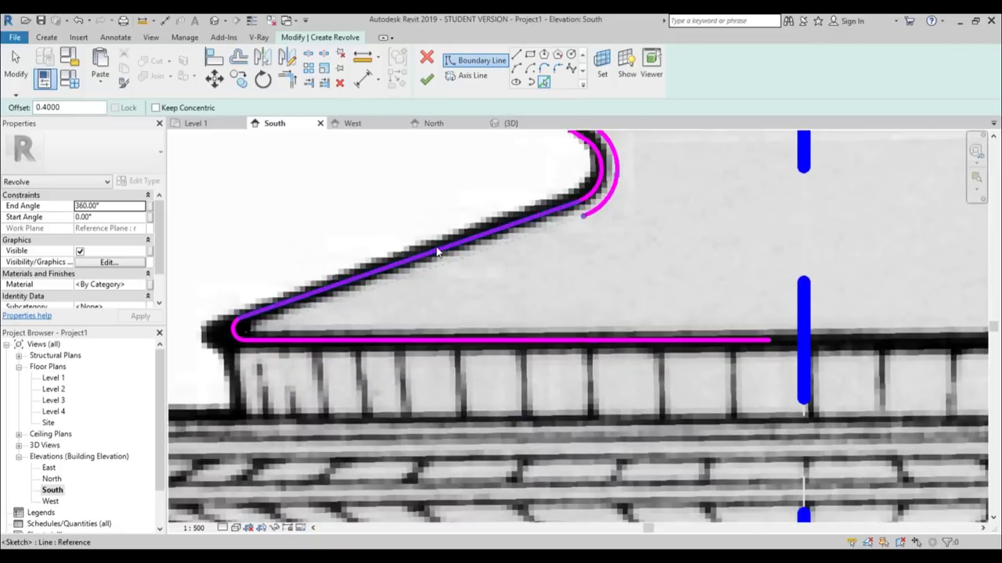
{"action": "left_click", "coordinate": [436, 252]}
{"action": "left_click", "coordinate": [342, 344]}
- Switch to straight boundary lines for the deck's upper outer corner and set the line offset to 0
{"action": "scroll", "coordinate": [469, 264], "scroll_direction": "down", "scroll_amount": 2}
{"action": "scroll", "coordinate": [484, 269], "scroll_direction": "up", "scroll_amount": 1}
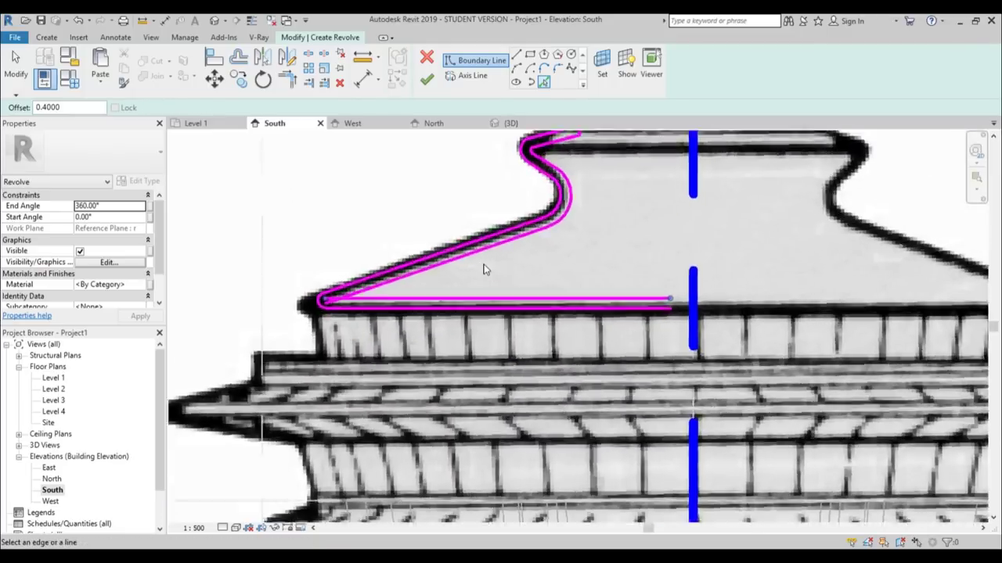
{"action": "scroll", "coordinate": [483, 269], "scroll_direction": "down", "scroll_amount": 2}
{"action": "scroll", "coordinate": [491, 273], "scroll_direction": "up", "scroll_amount": 1}
{"action": "scroll", "coordinate": [560, 262], "scroll_direction": "up", "scroll_amount": 2}
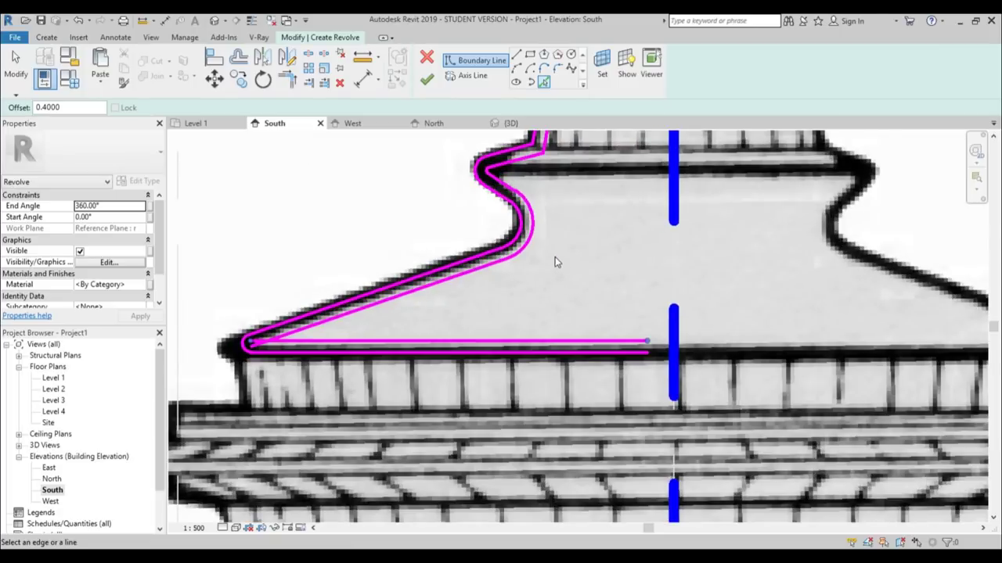
{"action": "scroll", "coordinate": [570, 216], "scroll_direction": "down", "scroll_amount": 1}
{"action": "left_click", "coordinate": [518, 57]}
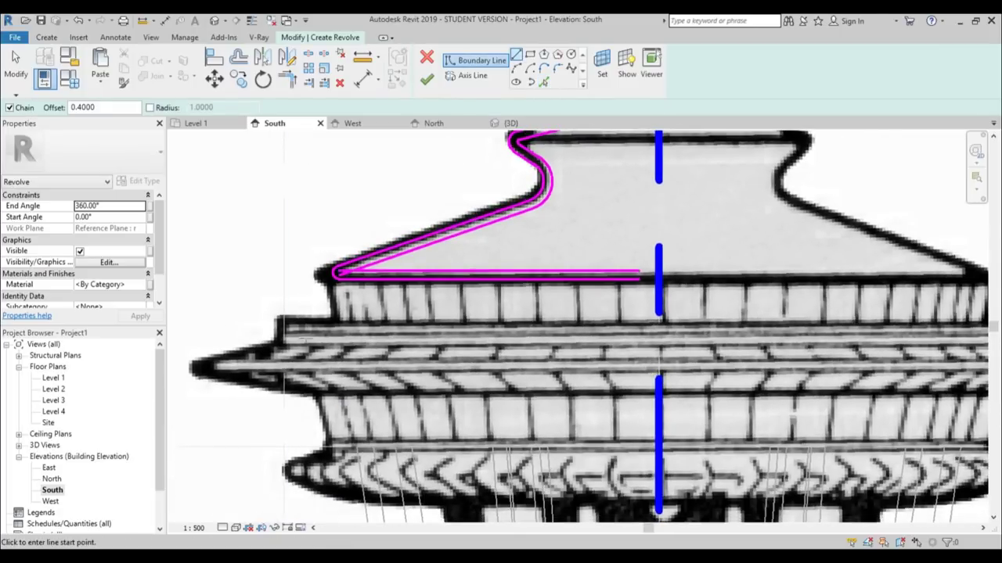
{"action": "scroll", "coordinate": [444, 195], "scroll_direction": "up", "scroll_amount": 4}
{"action": "scroll", "coordinate": [426, 273], "scroll_direction": "down", "scroll_amount": 2}
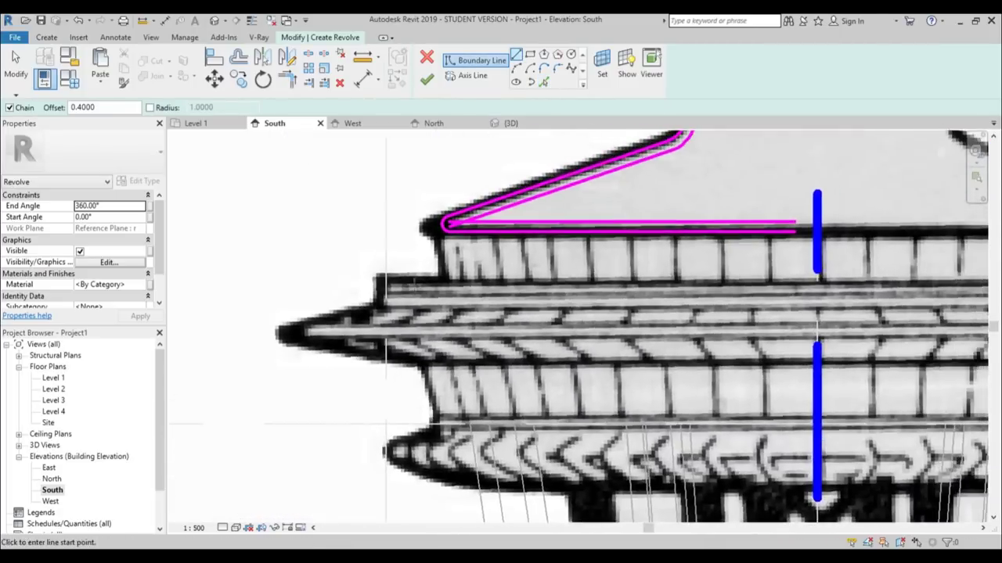
{"action": "scroll", "coordinate": [401, 272], "scroll_direction": "up", "scroll_amount": 4}
{"action": "left_click", "coordinate": [363, 269]}
{"action": "key", "text": "Escape"}
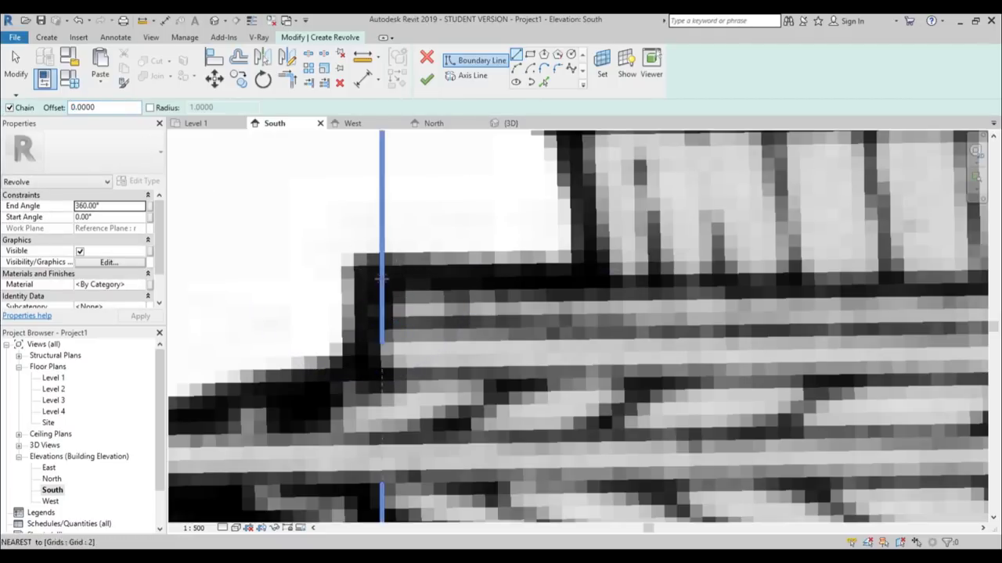
{"action": "left_click", "coordinate": [374, 271]}
{"action": "key", "text": "Escape"}
- Draw the deck's vertical outer edge along the grid line and the halo ring's two slopes meeting at a point, the lower about 6.4 long
{"action": "left_click", "coordinate": [382, 270]}
{"action": "scroll", "coordinate": [382, 332], "scroll_direction": "down", "scroll_amount": 1}
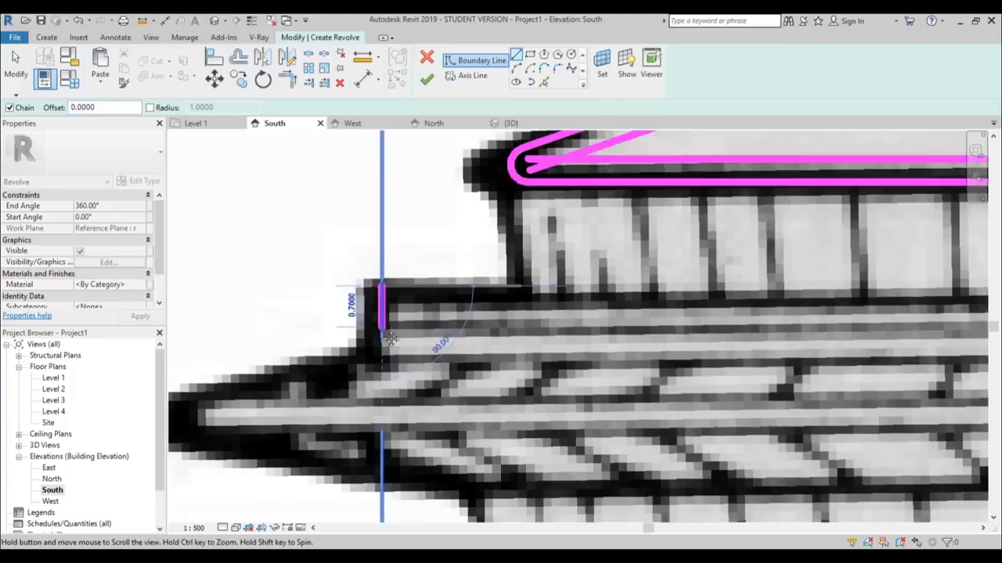
{"action": "middle_click_drag", "start_coordinate": [381, 336], "coordinate": [523, 168]}
{"action": "left_click", "coordinate": [523, 181]}
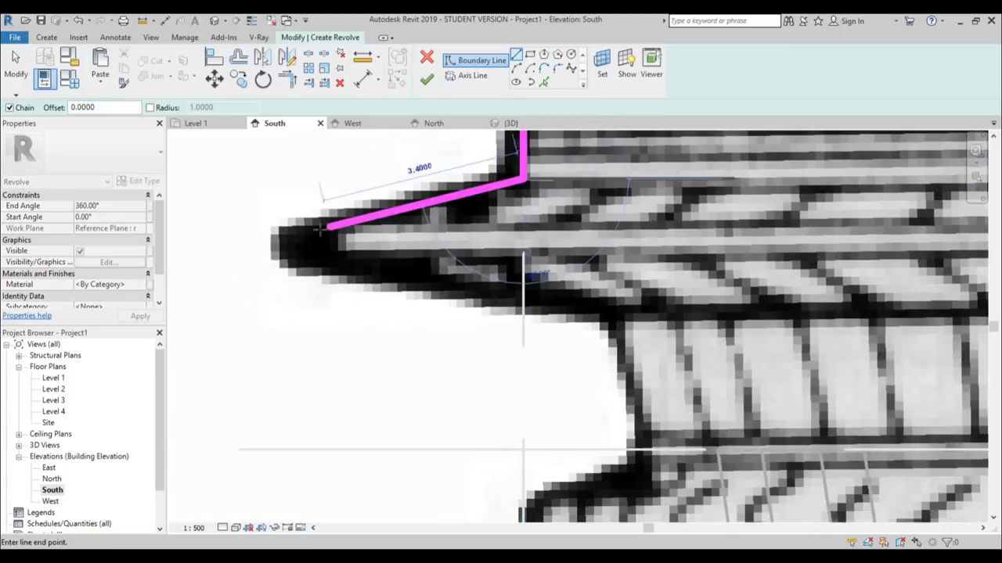
{"action": "left_click", "coordinate": [231, 250]}
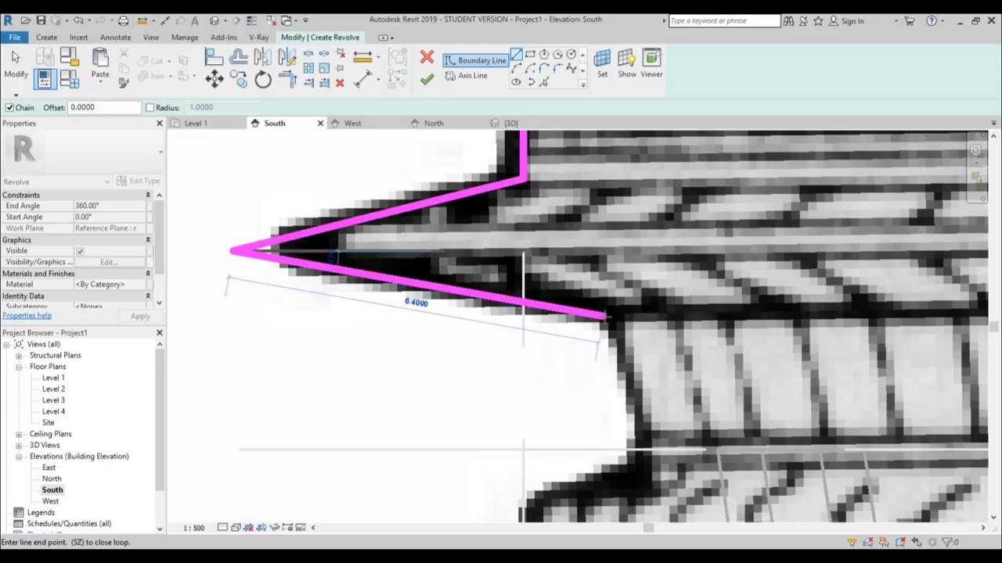
{"action": "left_click", "coordinate": [602, 315]}
- Draw the deck's underside horizontally to the central axis, about 15.4 long, and continue with a line about 0.8 up the axis
{"action": "scroll", "coordinate": [602, 315], "scroll_direction": "down", "scroll_amount": 3}
{"action": "middle_click_drag", "start_coordinate": [602, 316], "coordinate": [364, 308]}
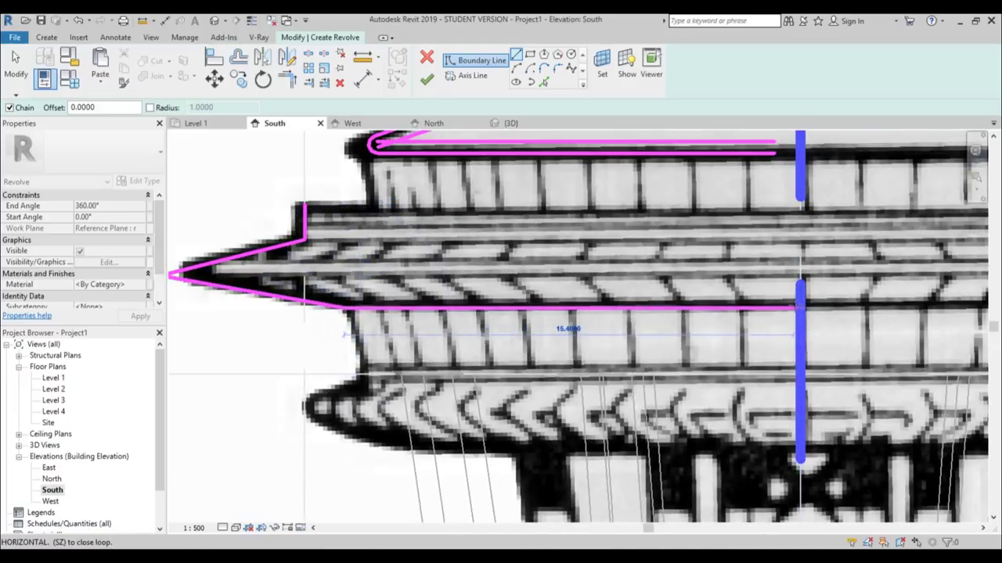
{"action": "left_click", "coordinate": [800, 308]}
{"action": "key", "text": "Escape"}
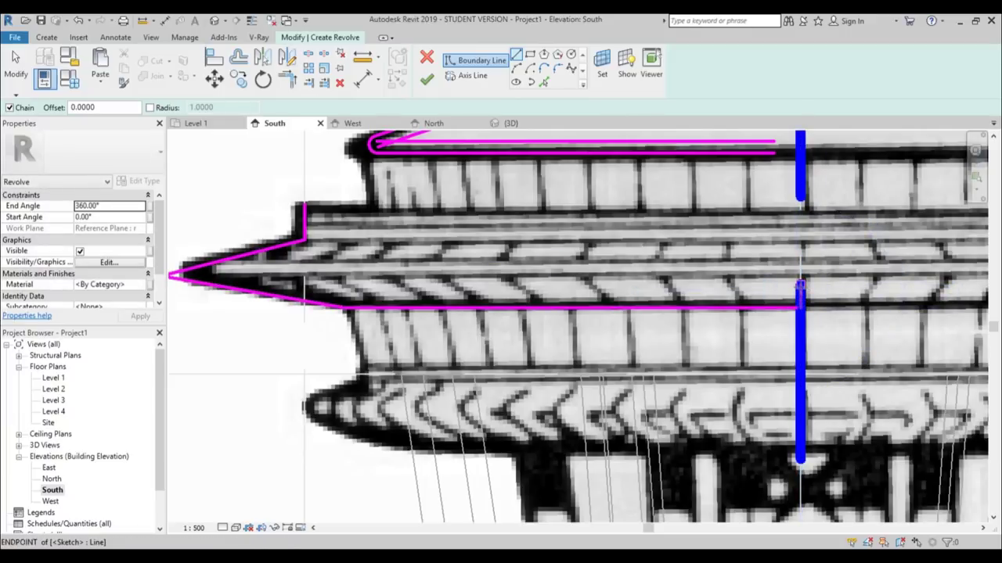
{"action": "left_click", "coordinate": [800, 287]}
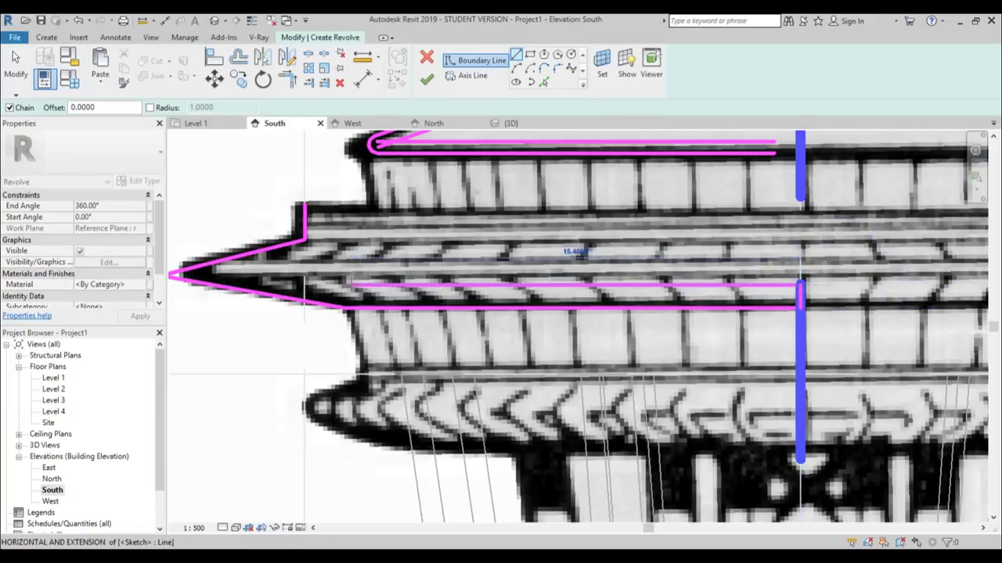
- Draw the deck's floor line outward about 15.4, step it up twice toward the rim, and close the rim with a top about 0.5 wide
{"action": "left_click", "coordinate": [353, 287]}
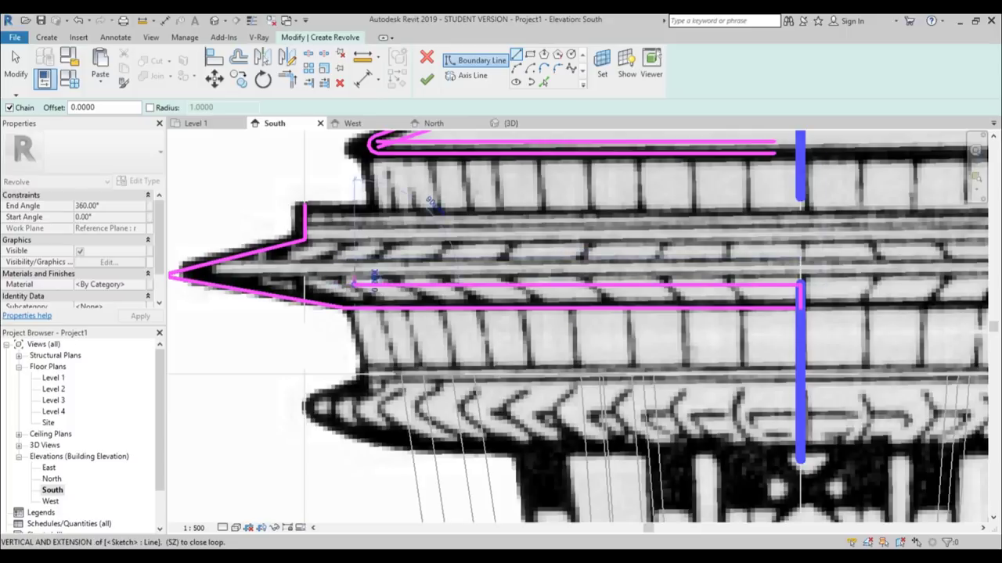
{"action": "left_click", "coordinate": [354, 236]}
{"action": "left_click", "coordinate": [315, 237]}
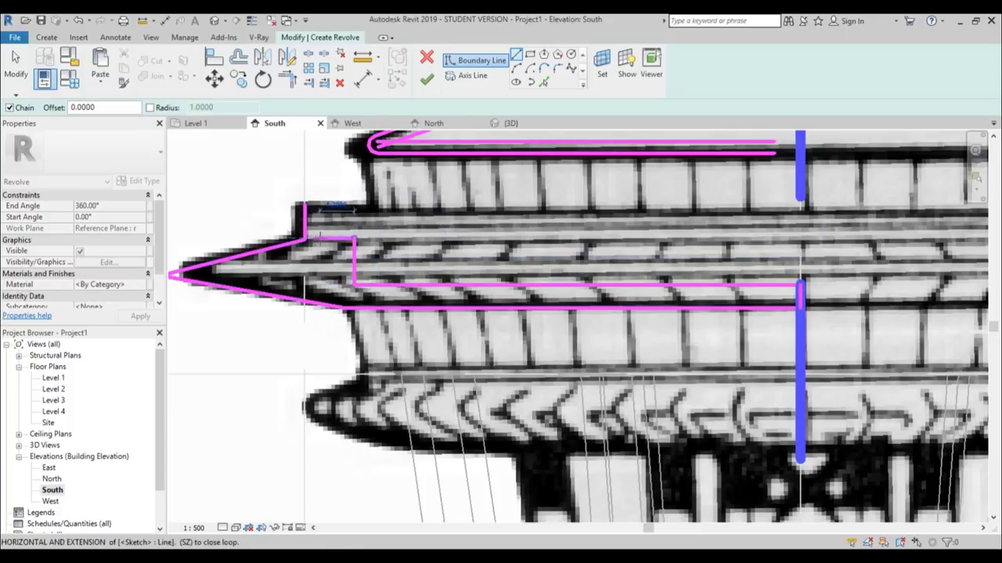
{"action": "left_click", "coordinate": [317, 205]}
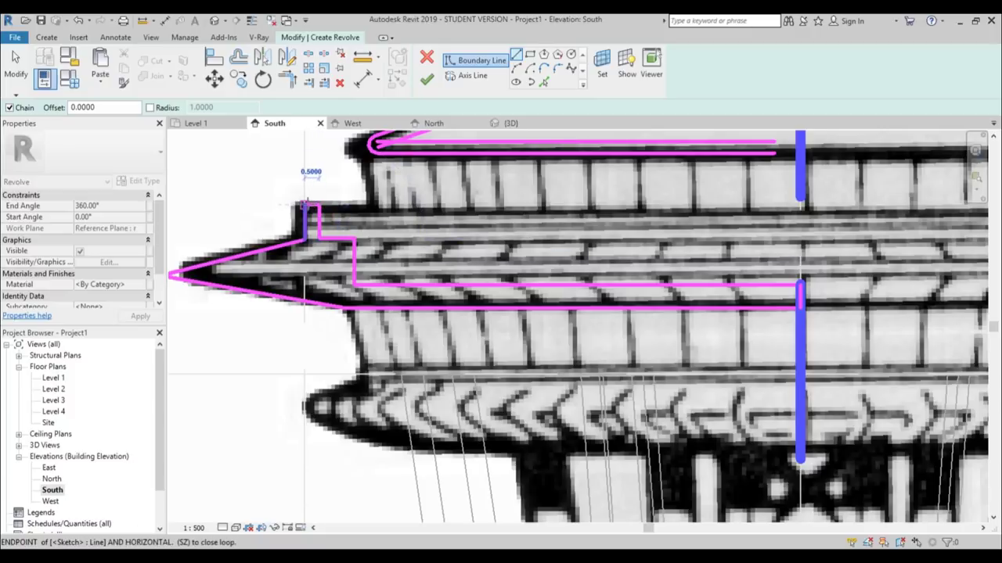
{"action": "left_click", "coordinate": [304, 205]}
- Round the halo ring's pointed outer tip with a small fillet arc fitted to the reference image
{"action": "scroll", "coordinate": [259, 302], "scroll_direction": "up", "scroll_amount": 4}
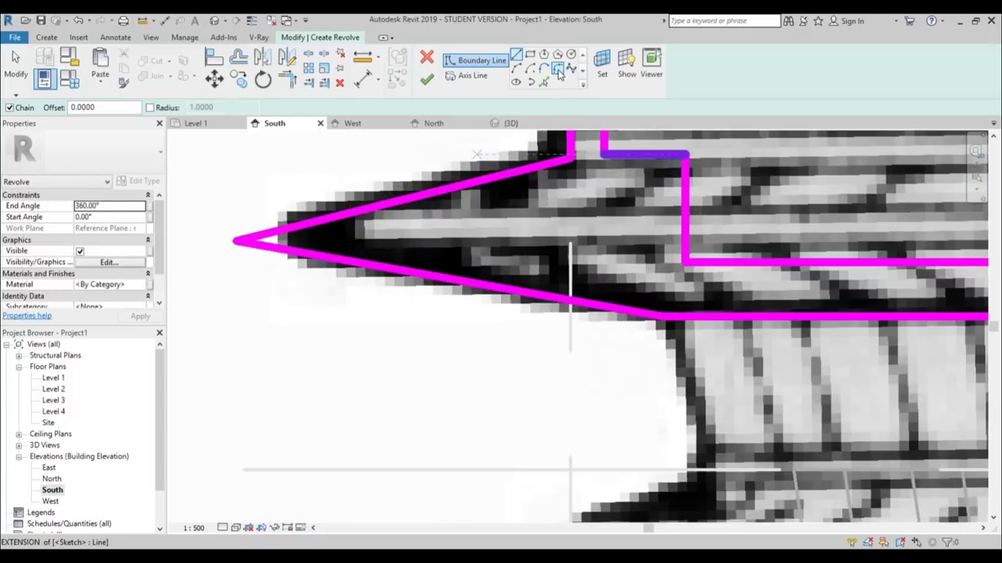
{"action": "left_click", "coordinate": [558, 71]}
{"action": "left_click", "coordinate": [296, 225]}
{"action": "left_click", "coordinate": [294, 251]}
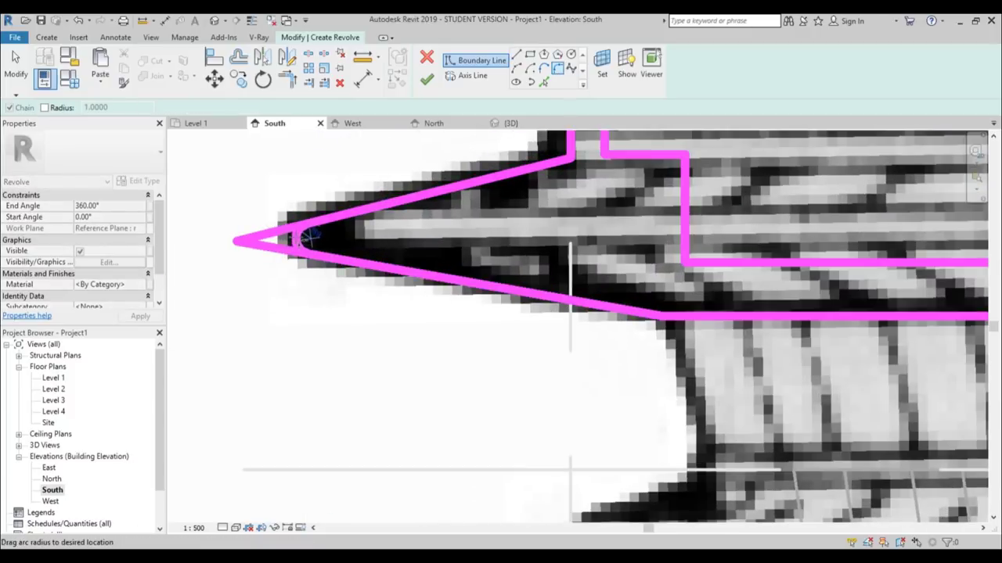
{"action": "left_click", "coordinate": [306, 236]}
{"action": "scroll", "coordinate": [409, 298], "scroll_direction": "down", "scroll_amount": 4}
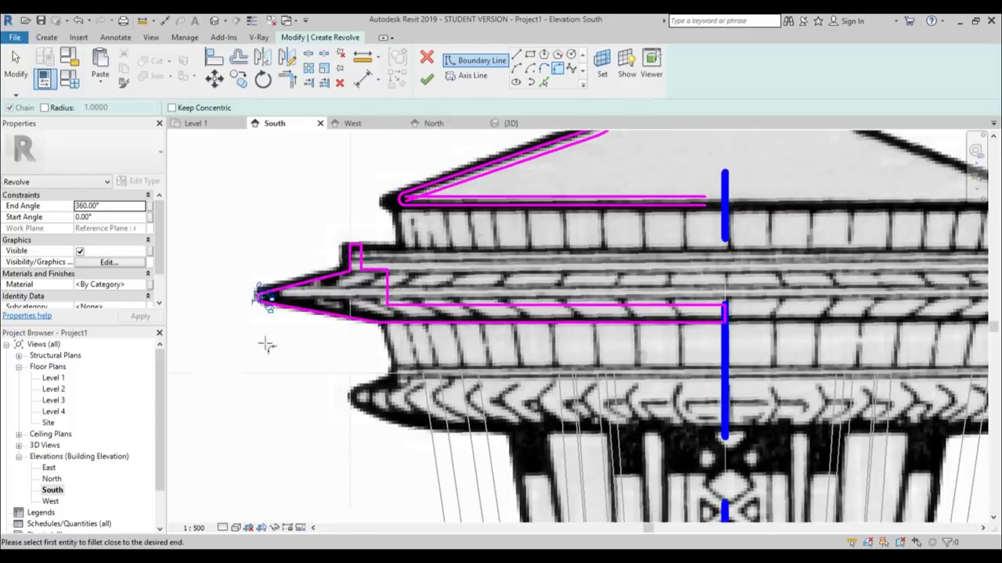
{"action": "middle_click_drag", "start_coordinate": [425, 354], "coordinate": [389, 316]}
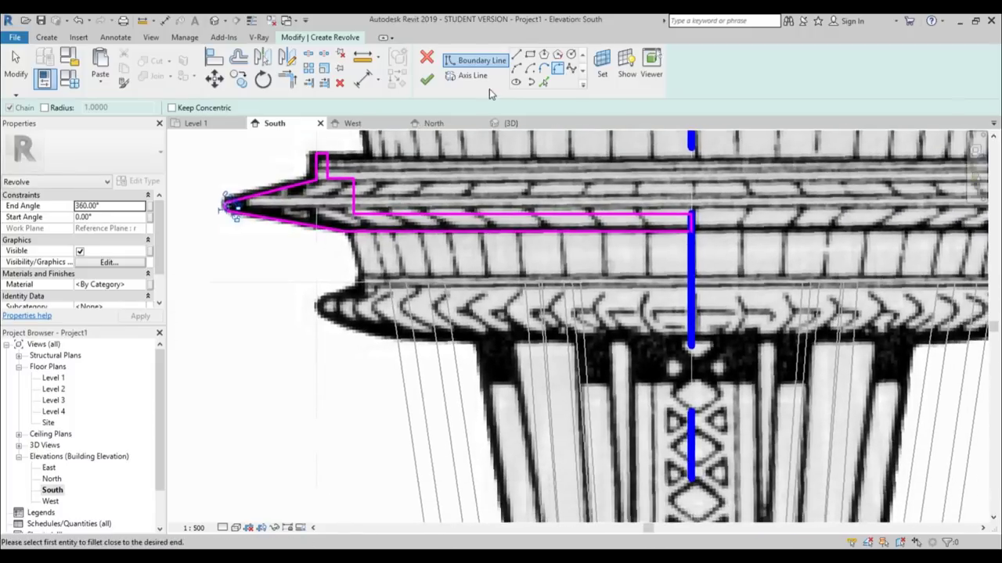
- Draw the lower ring's top boundary from the central axis outward near Level 3, and slope it down to a pointed outer tip
{"action": "left_click", "coordinate": [516, 61]}
{"action": "scroll", "coordinate": [361, 278], "scroll_direction": "up", "scroll_amount": 4}
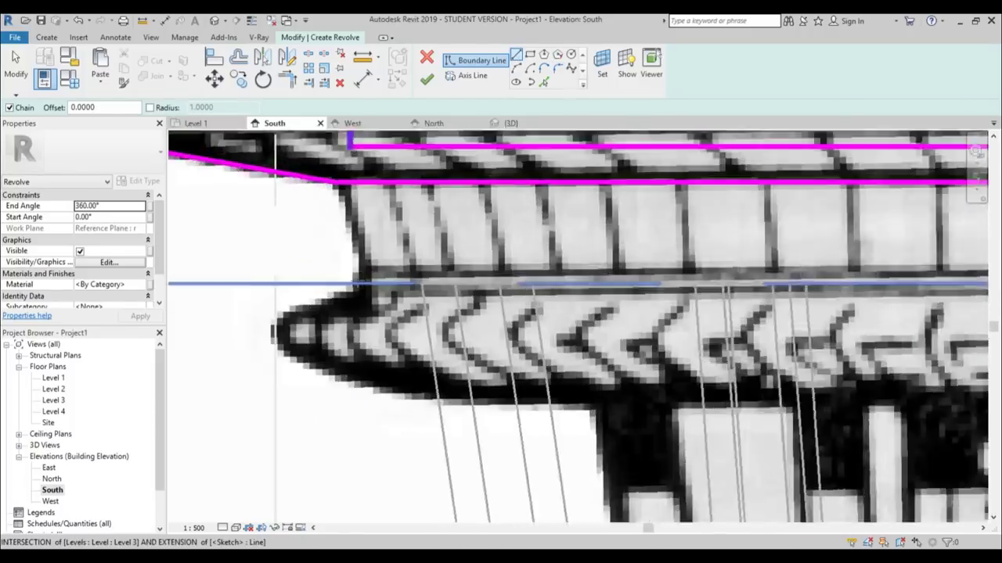
{"action": "scroll", "coordinate": [371, 278], "scroll_direction": "down", "scroll_amount": 3}
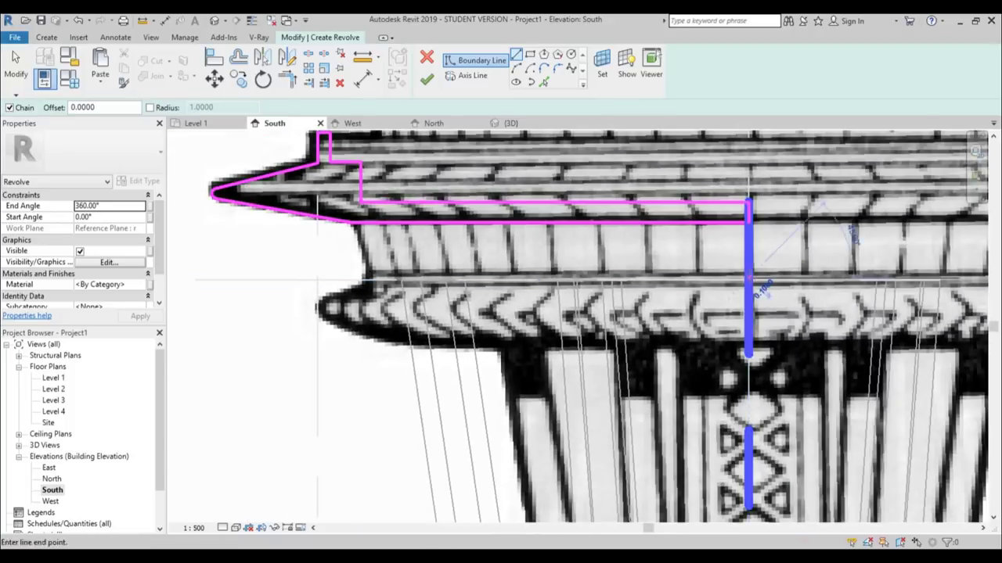
{"action": "left_click", "coordinate": [368, 278]}
{"action": "scroll", "coordinate": [348, 297], "scroll_direction": "up", "scroll_amount": 3}
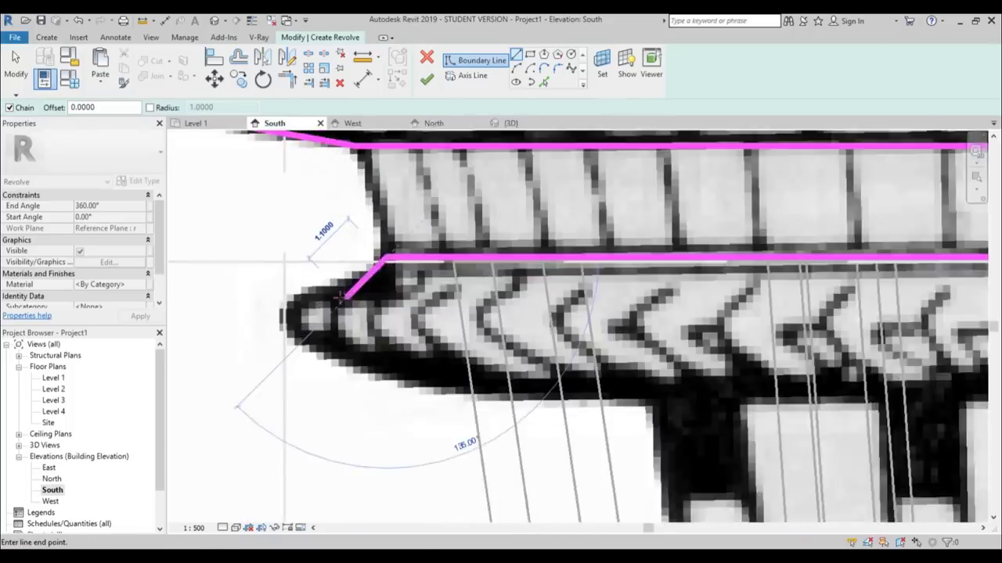
{"action": "left_click", "coordinate": [239, 326]}
{"action": "scroll", "coordinate": [335, 353], "scroll_direction": "down", "scroll_amount": 4}
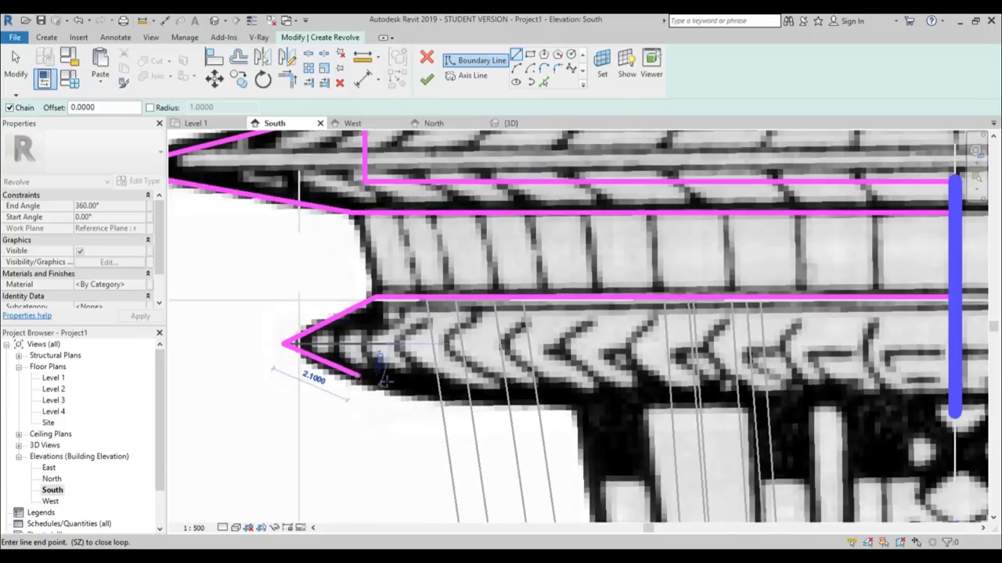
- Trace the lower ring's curved underside with a start-end-radius arc from the pointed tip to the flat bottom
{"action": "scroll", "coordinate": [391, 313], "scroll_direction": "up", "scroll_amount": 3}
{"action": "left_click", "coordinate": [545, 71]}
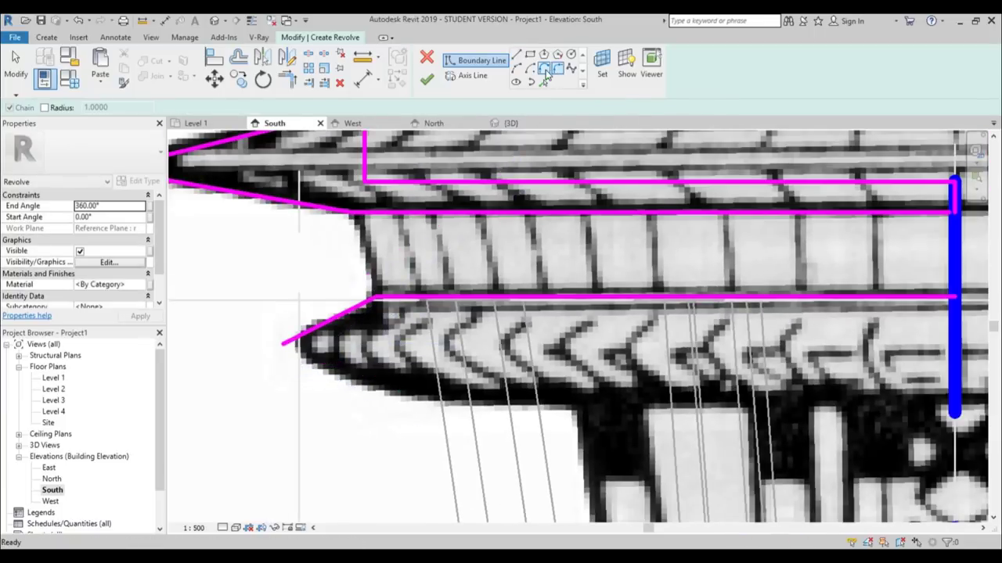
{"action": "left_click", "coordinate": [516, 70]}
{"action": "left_click", "coordinate": [283, 343]}
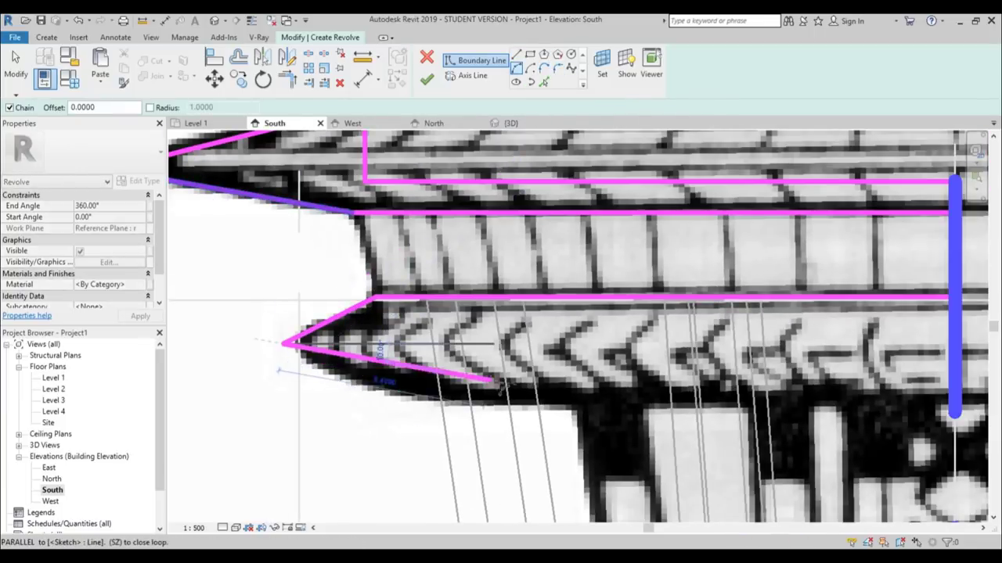
{"action": "left_click", "coordinate": [518, 399]}
{"action": "left_click", "coordinate": [427, 393]}
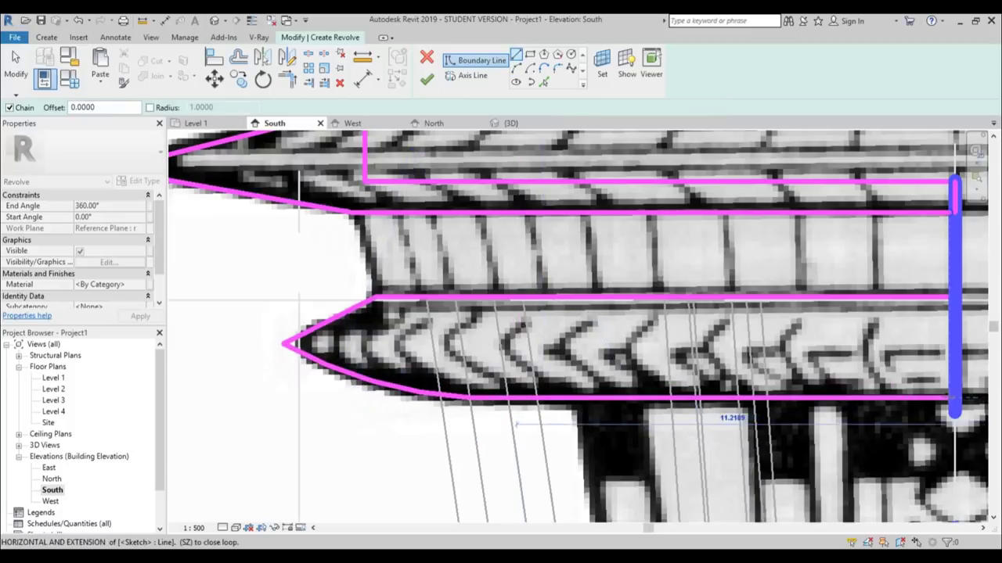
- Draw the lower ring's flat bottom about 11.2 to the central axis and close the profile vertically up to its top line
{"action": "left_click", "coordinate": [955, 398]}
{"action": "scroll", "coordinate": [727, 379], "scroll_direction": "down", "scroll_amount": 3}
{"action": "middle_click_drag", "start_coordinate": [727, 379], "coordinate": [651, 370]}
{"action": "scroll", "coordinate": [625, 318], "scroll_direction": "up", "scroll_amount": 2}
{"action": "left_click", "coordinate": [623, 317]}
{"action": "scroll", "coordinate": [484, 379], "scroll_direction": "down", "scroll_amount": 3}
{"action": "scroll", "coordinate": [650, 370], "scroll_direction": "up", "scroll_amount": 1}
{"action": "scroll", "coordinate": [423, 353], "scroll_direction": "up", "scroll_amount": 4}
- Round the lower ring's pointed outer tip with a fillet arc matching the reference image
{"action": "left_click", "coordinate": [557, 69]}
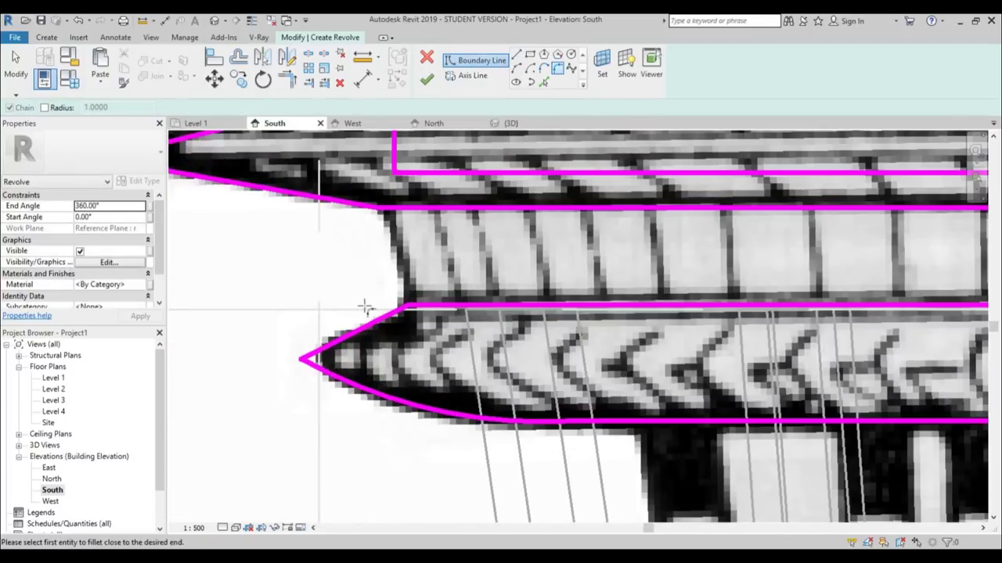
{"action": "left_click", "coordinate": [320, 369]}
{"action": "scroll", "coordinate": [328, 356], "scroll_direction": "up", "scroll_amount": 3}
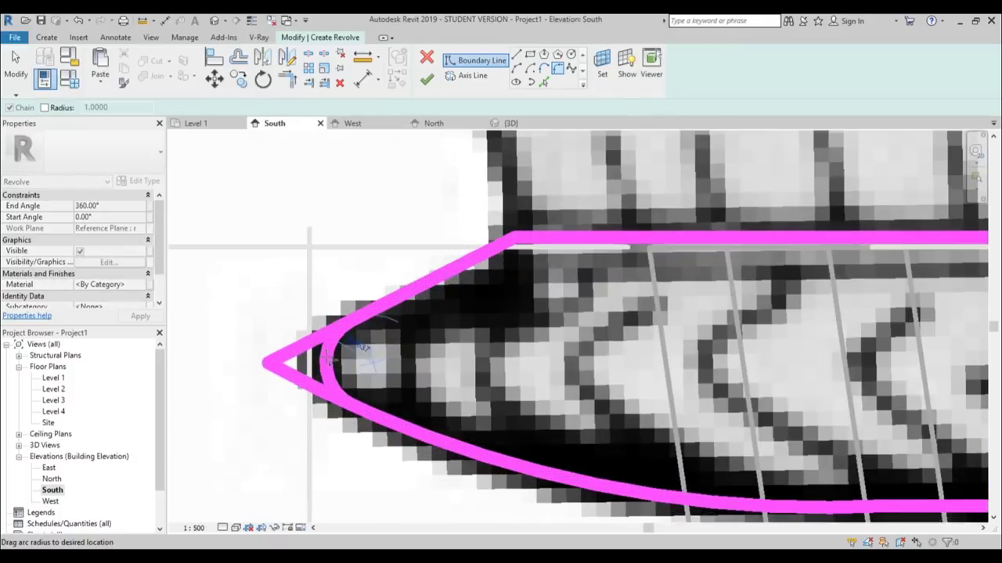
{"action": "left_click", "coordinate": [321, 357]}
{"action": "scroll", "coordinate": [329, 353], "scroll_direction": "down", "scroll_amount": 6}
{"action": "middle_click_drag", "start_coordinate": [487, 259], "coordinate": [452, 350]}
{"action": "scroll", "coordinate": [342, 374], "scroll_direction": "down", "scroll_amount": 2}
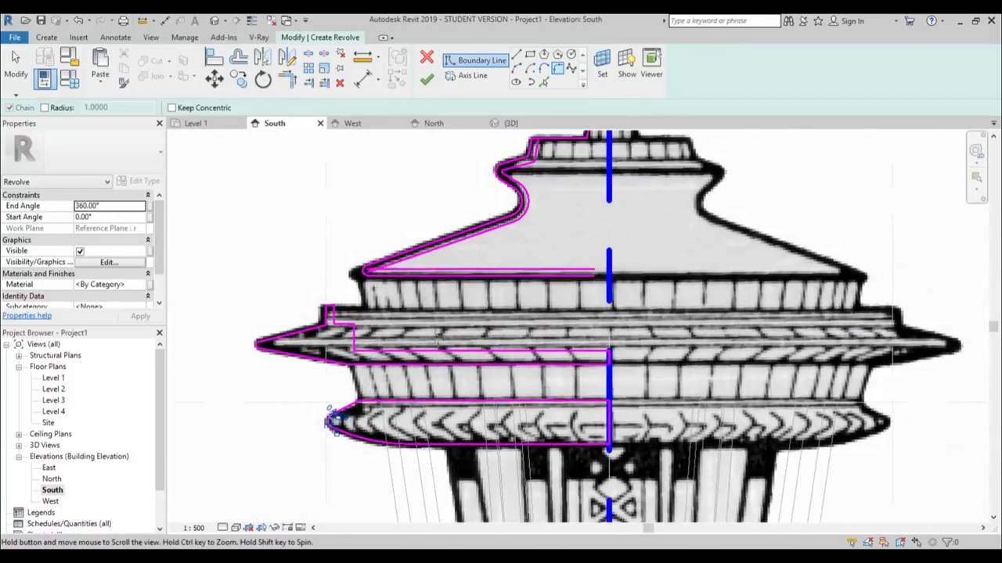
- Draw a vertical core line about 11.7 long from the cap side's outer lower corner down to the deck's floor line
{"action": "scroll", "coordinate": [287, 418], "scroll_direction": "up", "scroll_amount": 3}
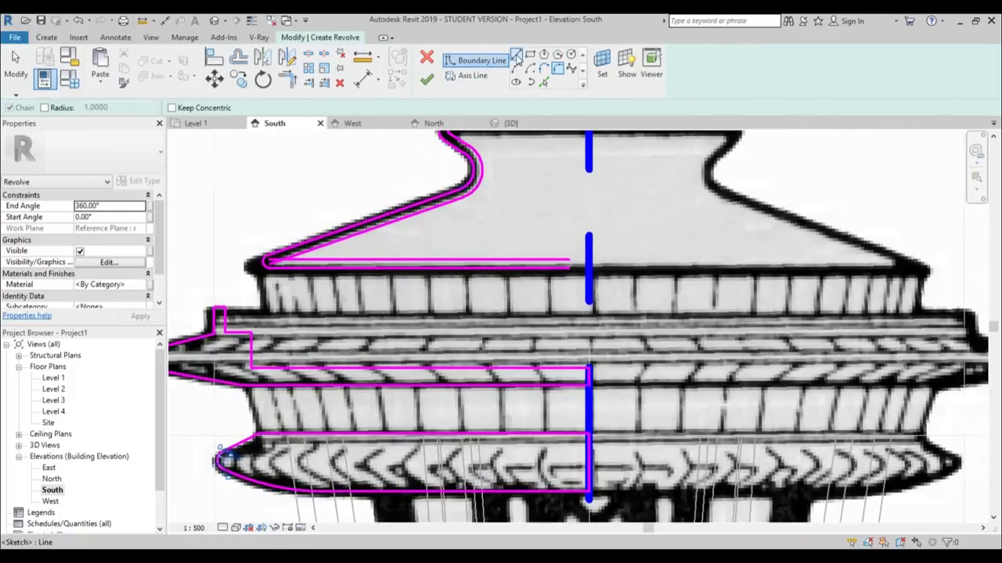
{"action": "left_click", "coordinate": [516, 57]}
{"action": "scroll", "coordinate": [460, 234], "scroll_direction": "down", "scroll_amount": 1}
{"action": "mouse_move", "coordinate": [459, 234]}
{"action": "middle_mouse_down"}
{"action": "mouse_move", "coordinate": [454, 226]}
{"action": "mouse_move", "coordinate": [447, 317]}
{"action": "middle_mouse_up"}
{"action": "scroll", "coordinate": [473, 198], "scroll_direction": "up", "scroll_amount": 4}
{"action": "left_click", "coordinate": [456, 201]}
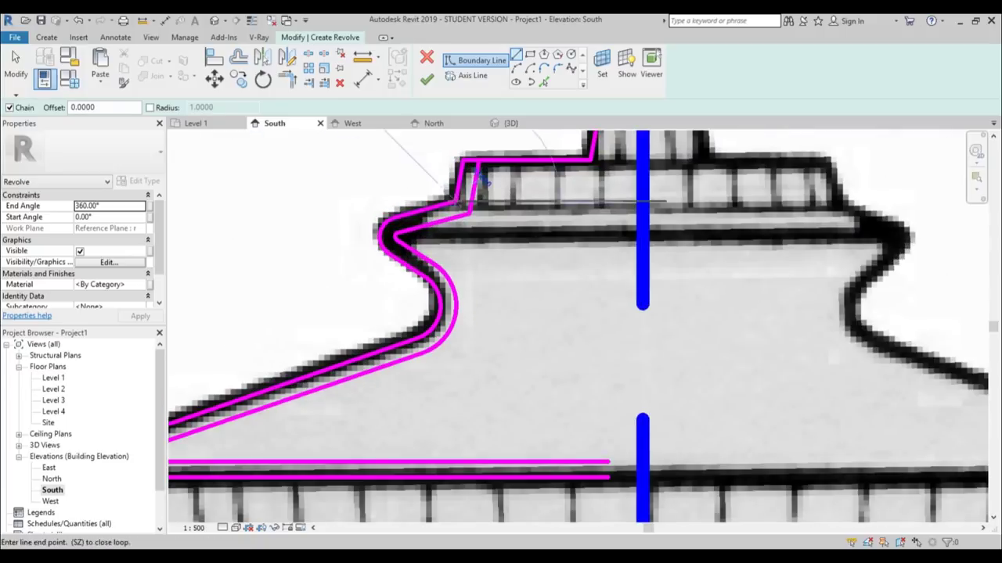
{"action": "scroll", "coordinate": [457, 427], "scroll_direction": "down", "scroll_amount": 3}
{"action": "middle_click_drag", "start_coordinate": [463, 429], "coordinate": [472, 199]}
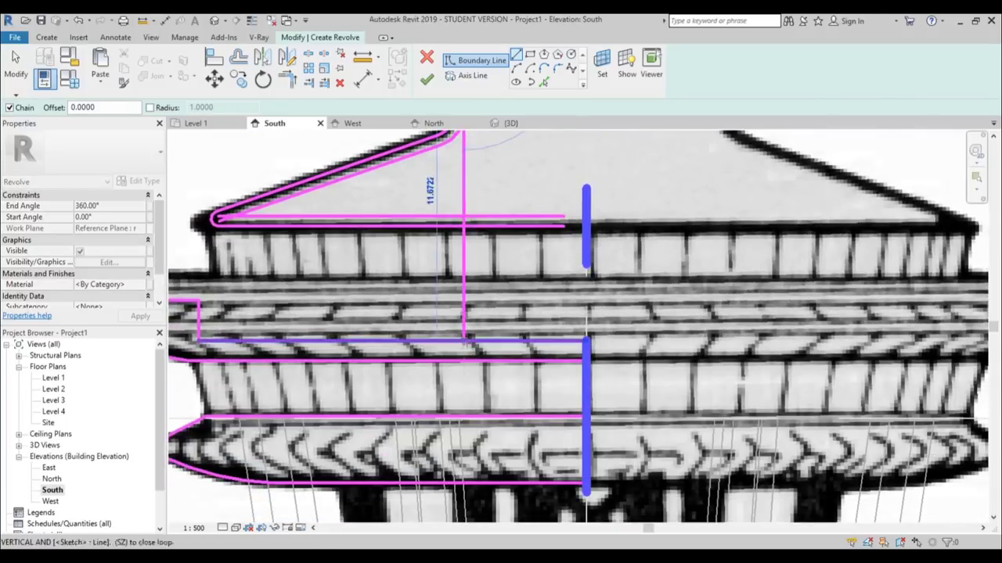
{"action": "left_click", "coordinate": [464, 342]}
- Draw a second vertical core line from the cap's inner offset corner down to the deck's floor line
{"action": "middle_click_drag", "start_coordinate": [464, 342], "coordinate": [435, 477]}
{"action": "scroll", "coordinate": [436, 185], "scroll_direction": "up", "scroll_amount": 3}
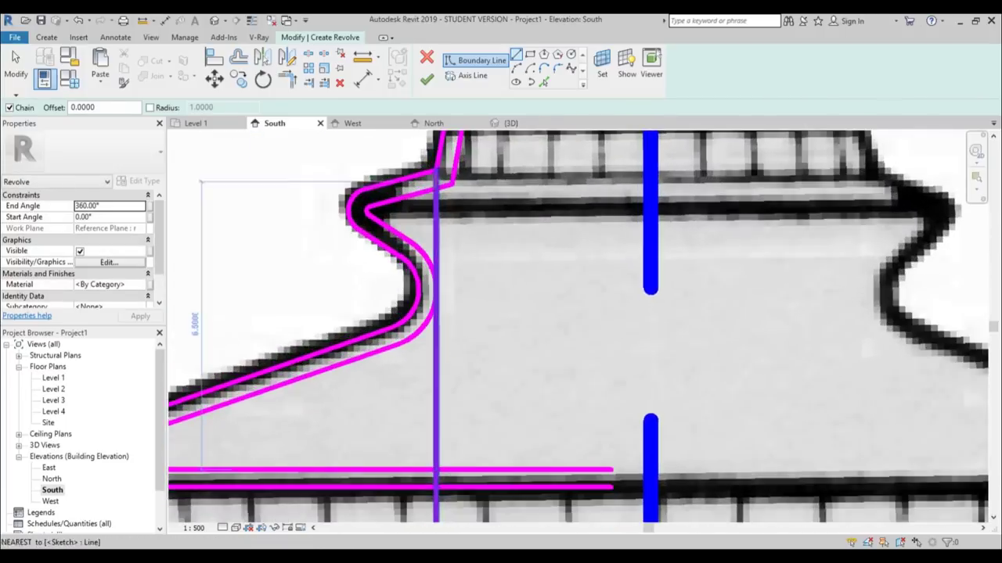
{"action": "left_click", "coordinate": [452, 185]}
{"action": "middle_click_drag", "start_coordinate": [472, 401], "coordinate": [475, 186]}
{"action": "scroll", "coordinate": [474, 187], "scroll_direction": "down", "scroll_amount": 1}
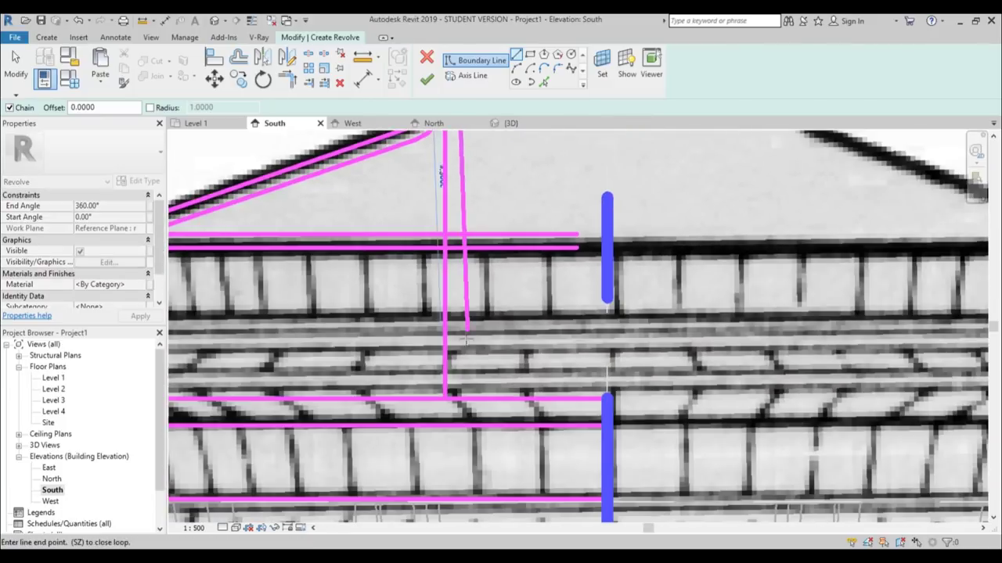
{"action": "left_click", "coordinate": [466, 397]}
{"action": "scroll", "coordinate": [481, 288], "scroll_direction": "down", "scroll_amount": 3}
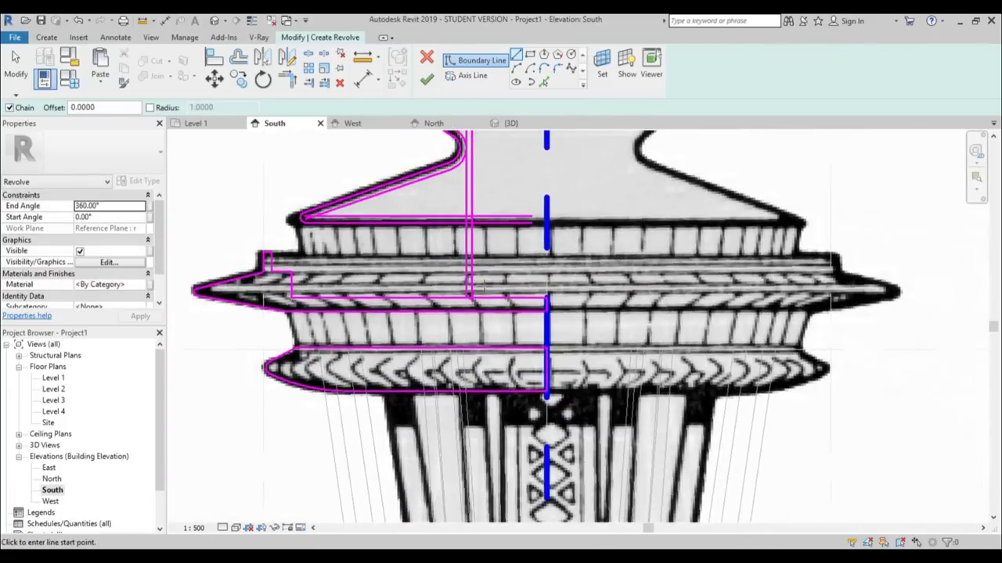
- Extend both vertical core lines down to the lower ring's top line
{"action": "scroll", "coordinate": [480, 288], "scroll_direction": "up", "scroll_amount": 3}
{"action": "key", "text": "Escape"}
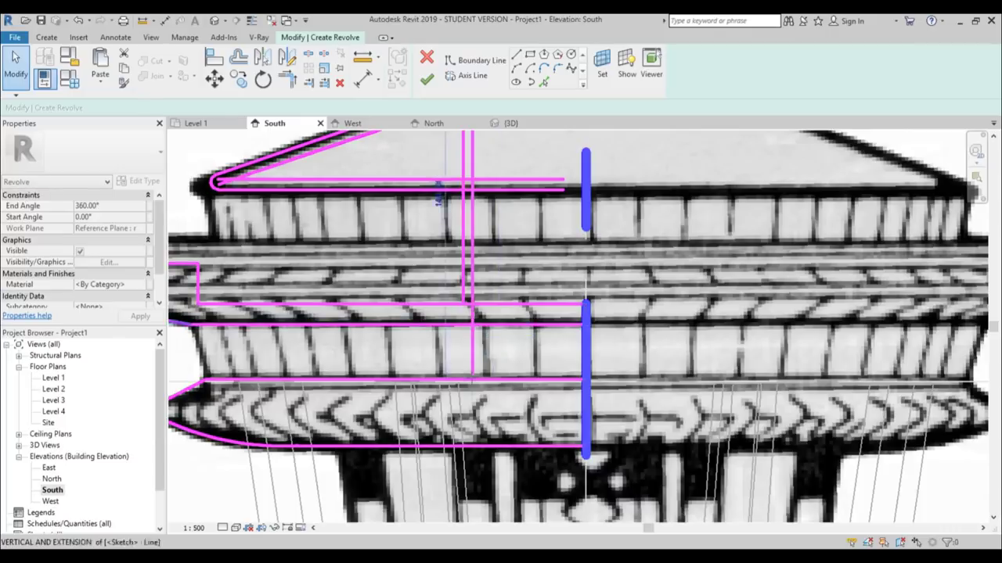
{"action": "left_click_drag", "start_coordinate": [472, 381], "coordinate": [472, 380]}
{"action": "left_click", "coordinate": [463, 296]}
{"action": "left_click_drag", "start_coordinate": [463, 303], "coordinate": [463, 381]}
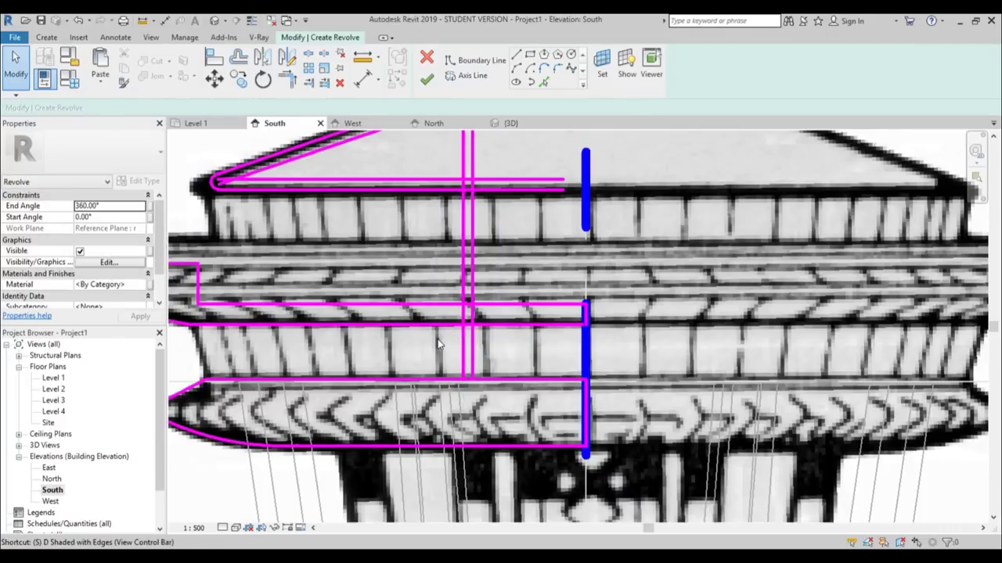
- Split the outer core line between the roof's two horizontal lines and within the deck slab
{"action": "key", "text": "s"}
{"action": "key", "text": "l"}
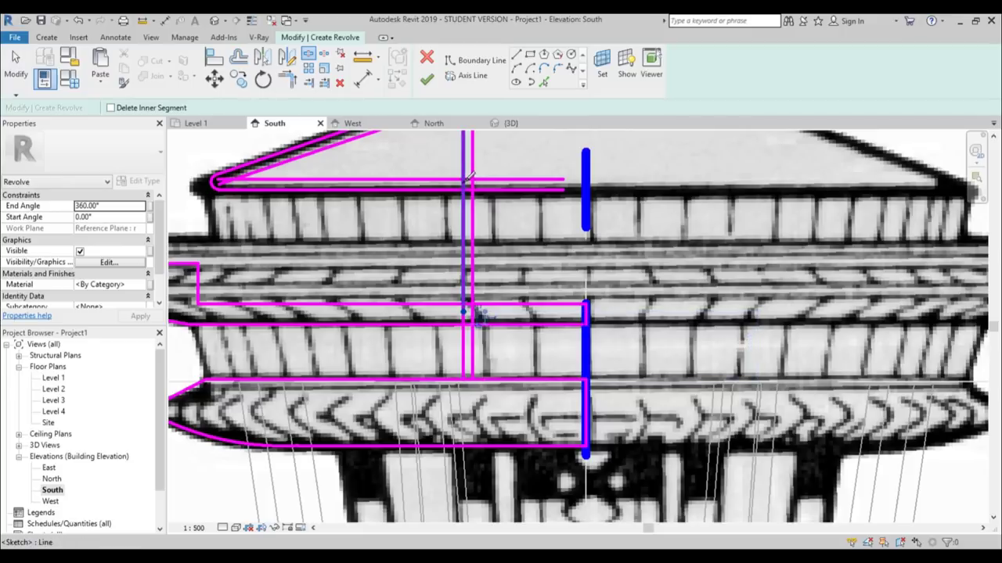
{"action": "key", "text": "Escape"}
- Trim the split outer core line into corners with both horizontal roof lines and with the deck's floor and underside lines
{"action": "left_click", "coordinate": [456, 192]}
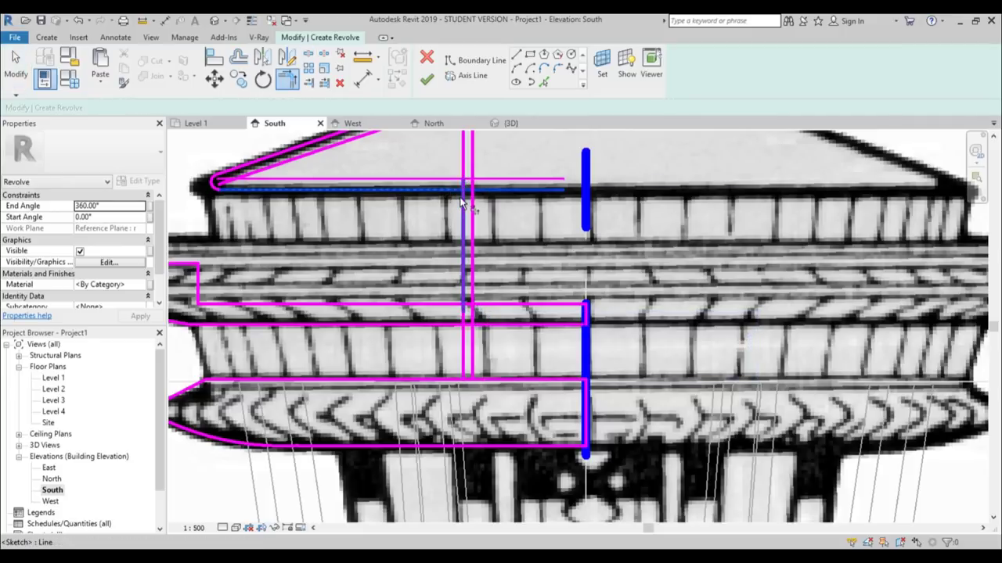
{"action": "left_click", "coordinate": [462, 198]}
{"action": "left_click", "coordinate": [457, 180]}
{"action": "left_click", "coordinate": [462, 170]}
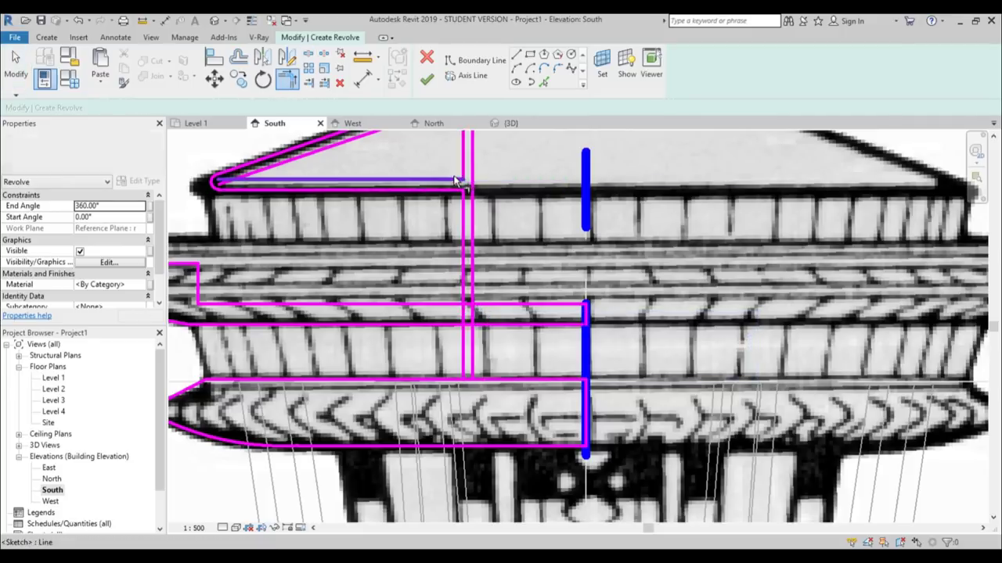
{"action": "left_click", "coordinate": [455, 304]}
{"action": "left_click", "coordinate": [463, 286]}
{"action": "left_click", "coordinate": [454, 321]}
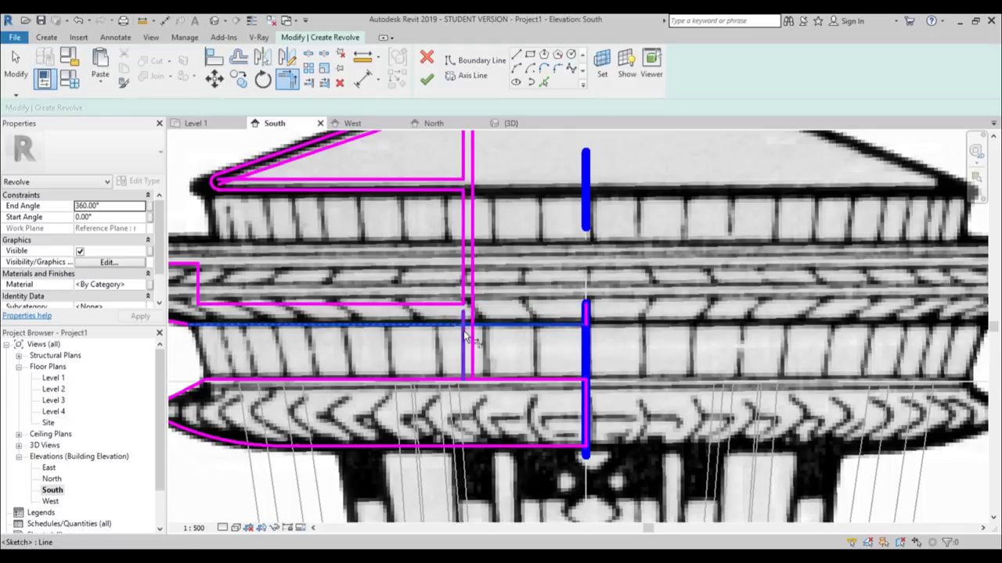
{"action": "left_click", "coordinate": [464, 331]}
{"action": "key", "text": "Escape"}
- Delete the short vertical line closing the deck slab at the central axis
{"action": "scroll", "coordinate": [542, 295], "scroll_direction": "down", "scroll_amount": 2}
{"action": "left_click_drag", "start_coordinate": [541, 259], "coordinate": [593, 337]}
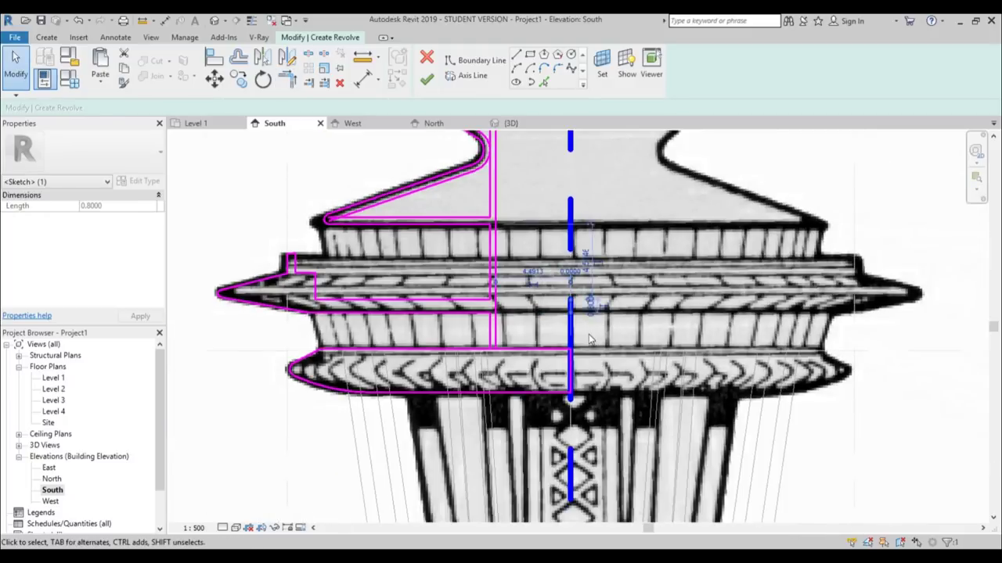
{"action": "key", "text": "Delete"}
- Examine the clearance between the roof's inner throat arc and the outer vertical core line
{"action": "middle_click_drag", "start_coordinate": [501, 333], "coordinate": [512, 500]}
{"action": "scroll", "coordinate": [503, 294], "scroll_direction": "up", "scroll_amount": 2}
{"action": "scroll", "coordinate": [503, 296], "scroll_direction": "up", "scroll_amount": 3}
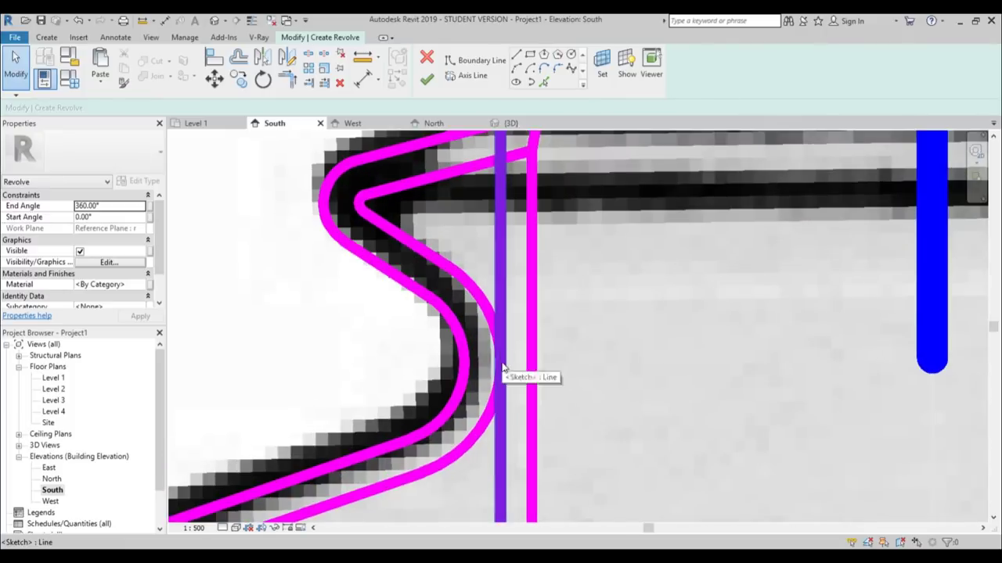
{"action": "left_click", "coordinate": [492, 322]}
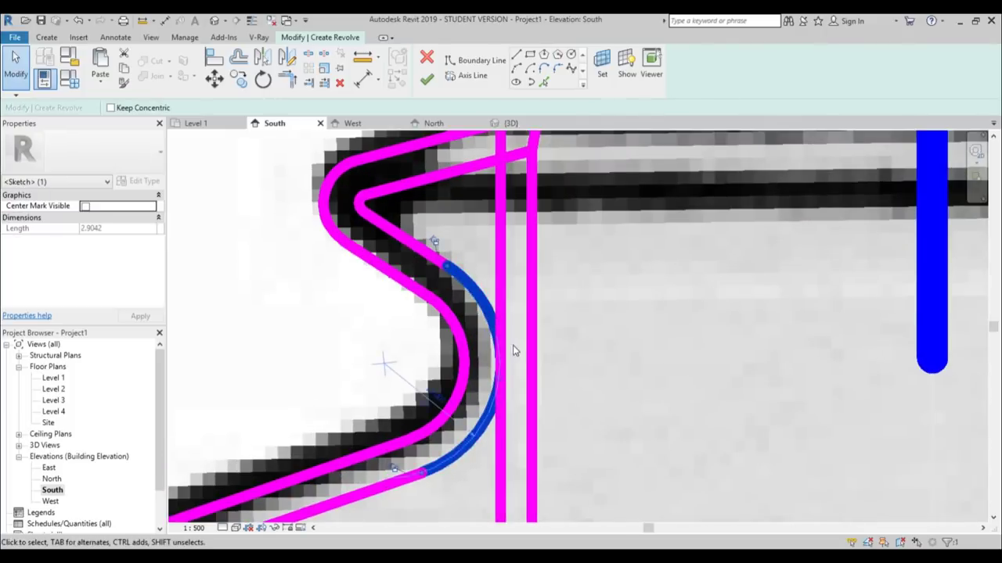
{"action": "scroll", "coordinate": [493, 336], "scroll_direction": "up", "scroll_amount": 6}
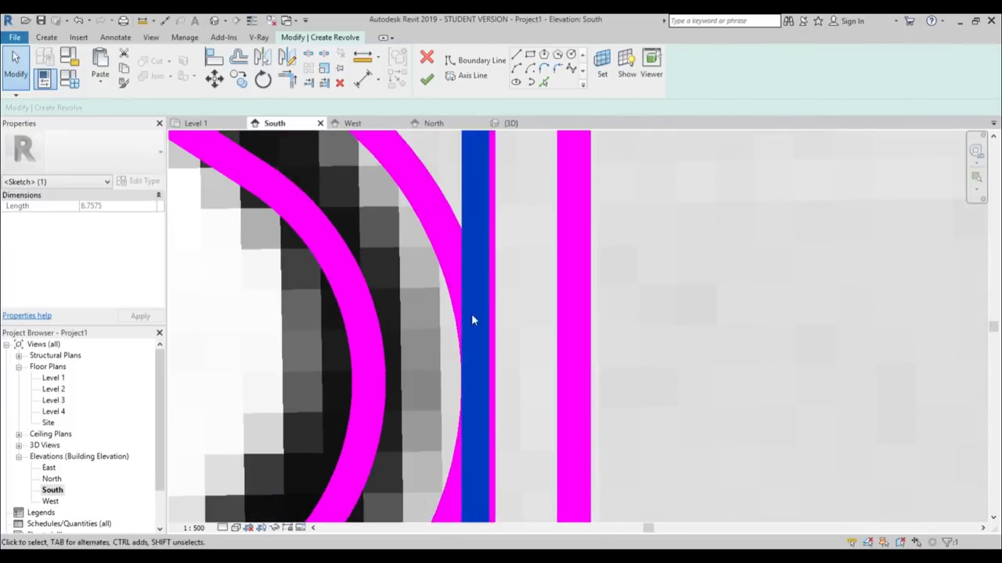
{"action": "scroll", "coordinate": [475, 402], "scroll_direction": "up", "scroll_amount": 3}
{"action": "scroll", "coordinate": [442, 381], "scroll_direction": "up", "scroll_amount": 3}
{"action": "scroll", "coordinate": [442, 381], "scroll_direction": "up", "scroll_amount": 1}
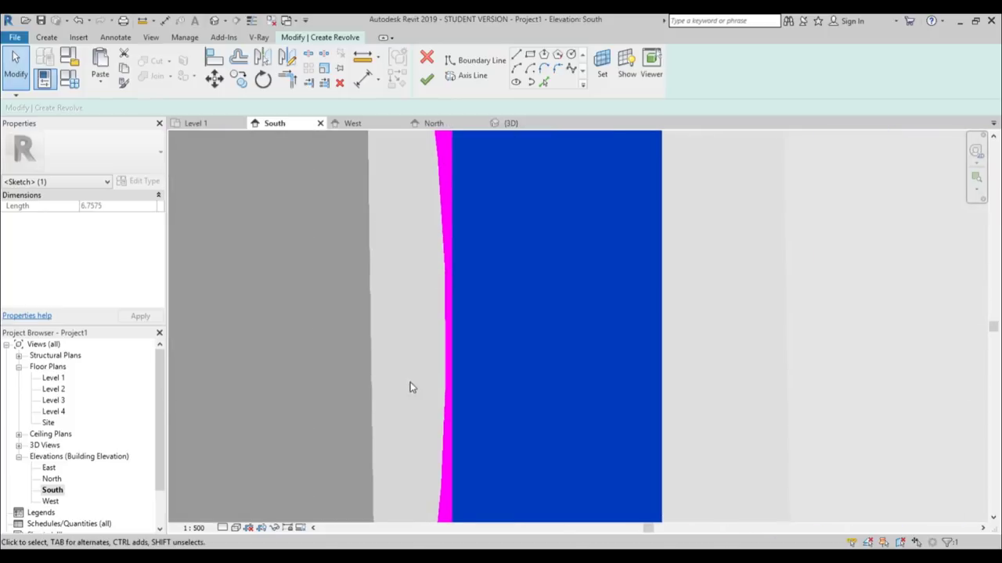
{"action": "scroll", "coordinate": [411, 386], "scroll_direction": "down", "scroll_amount": 6}
{"action": "scroll", "coordinate": [477, 313], "scroll_direction": "down", "scroll_amount": 1}
{"action": "middle_click_drag", "start_coordinate": [477, 313], "coordinate": [469, 540]}
{"action": "scroll", "coordinate": [450, 370], "scroll_direction": "up", "scroll_amount": 2}
{"action": "key", "text": "Escape"}
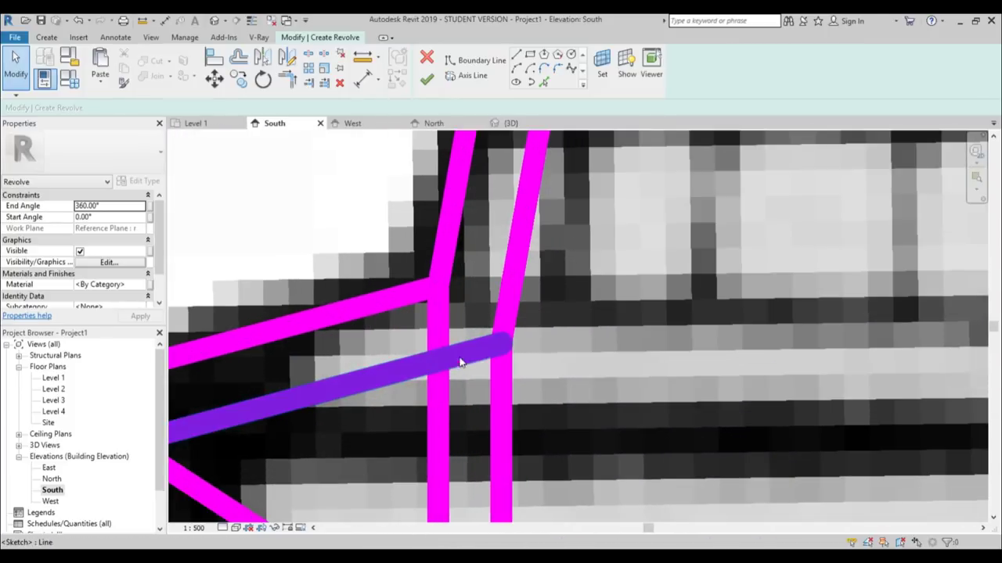
- Trim the outer core line and the roof's inner sloping line below the collar into a corner
{"action": "key", "text": "t"}
{"action": "key", "text": "r"}
{"action": "left_click", "coordinate": [436, 400]}
{"action": "left_click", "coordinate": [398, 374]}
{"action": "scroll", "coordinate": [386, 245], "scroll_direction": "down", "scroll_amount": 5}
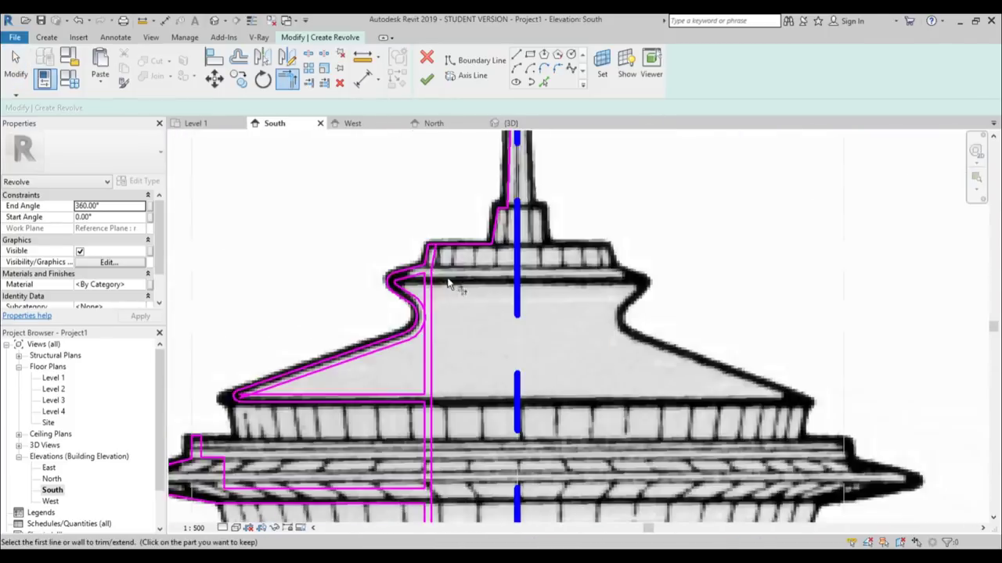
- Draw a boundary line from the inner core line below the collar horizontally to the central axis, then vertically up to the spire tip
{"action": "scroll", "coordinate": [485, 200], "scroll_direction": "up", "scroll_amount": 4}
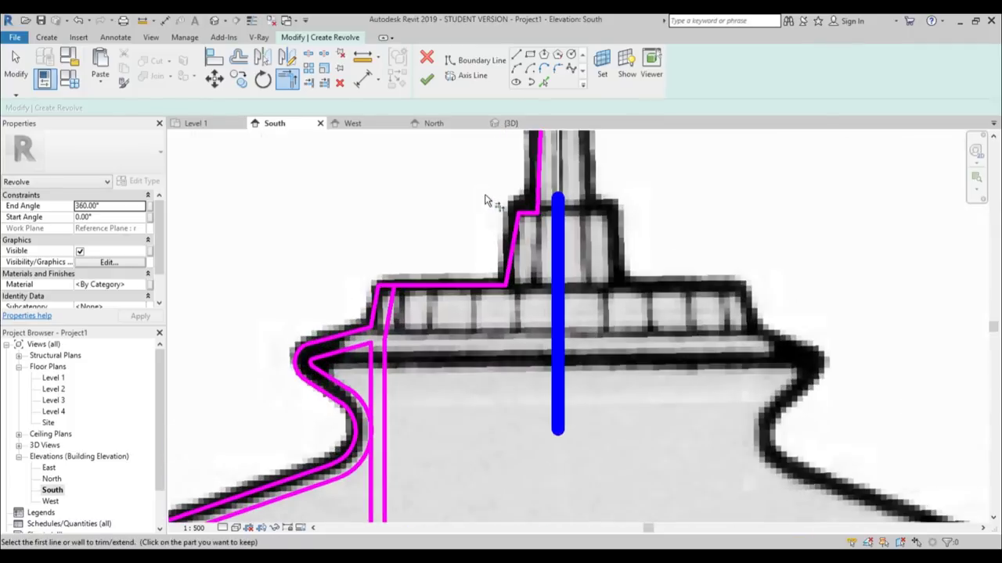
{"action": "left_click", "coordinate": [505, 60]}
{"action": "left_click", "coordinate": [372, 339]}
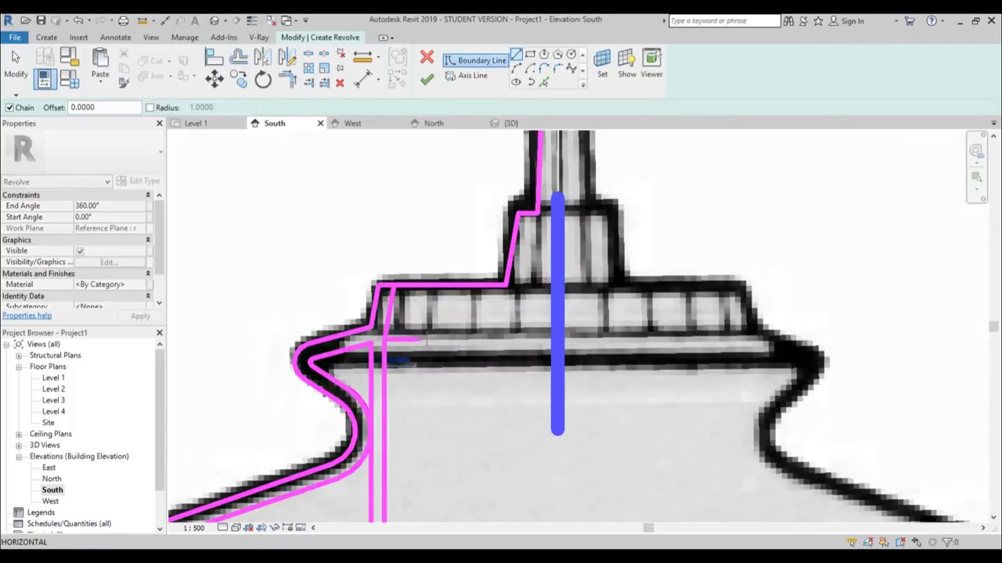
{"action": "left_click", "coordinate": [558, 340]}
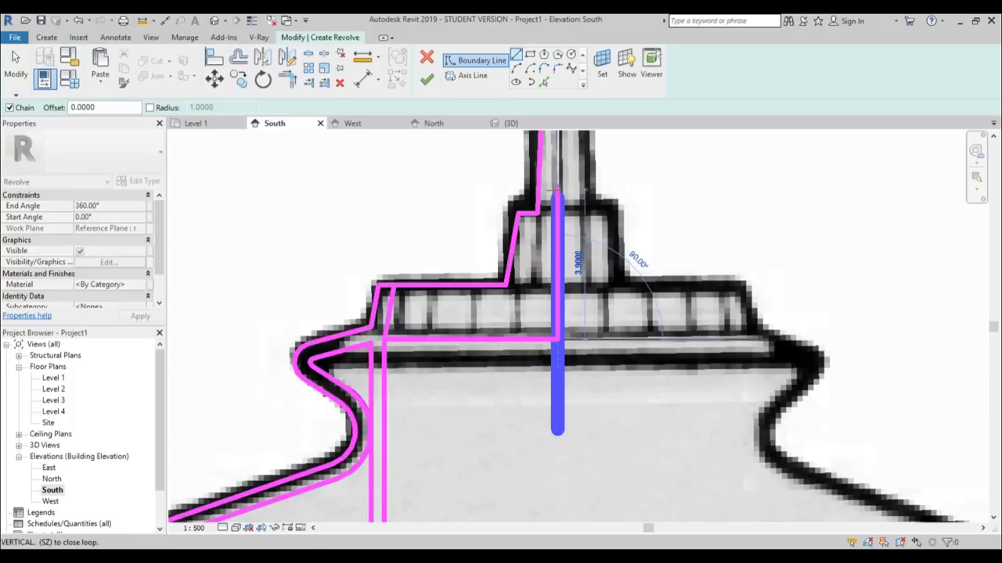
{"action": "middle_click_drag", "start_coordinate": [557, 184], "coordinate": [548, 359]}
{"action": "middle_click_drag", "start_coordinate": [551, 168], "coordinate": [543, 379]}
{"action": "middle_click_drag", "start_coordinate": [552, 196], "coordinate": [547, 407]}
{"action": "left_click", "coordinate": [542, 243]}
{"action": "scroll", "coordinate": [516, 210], "scroll_direction": "down", "scroll_amount": 4}
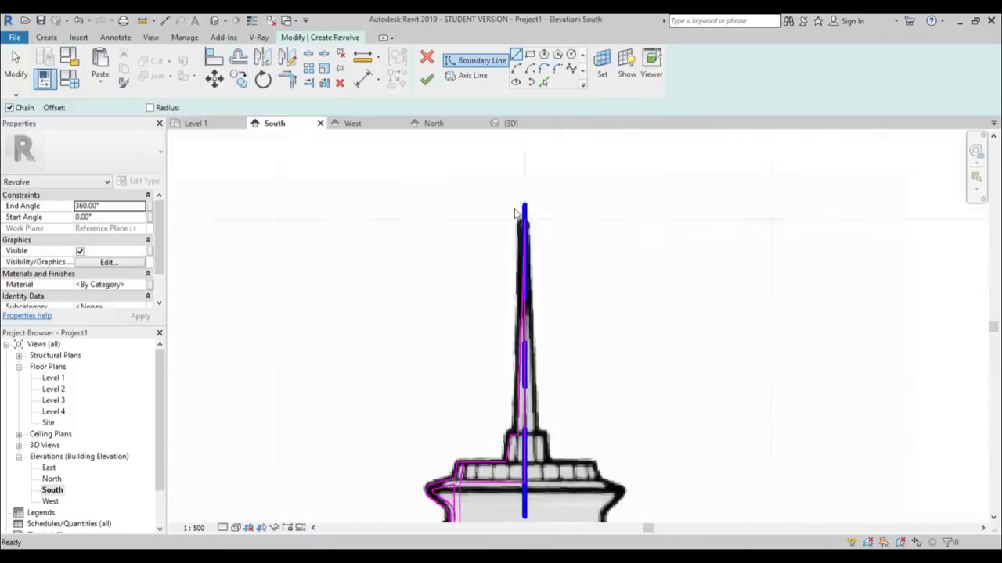
{"action": "key", "text": "Escape"}
- Delete the short slanted inner line inside the collar and try to finish the revolve sketch
{"action": "middle_click_drag", "start_coordinate": [511, 296], "coordinate": [496, 168]}
{"action": "scroll", "coordinate": [471, 323], "scroll_direction": "up", "scroll_amount": 3}
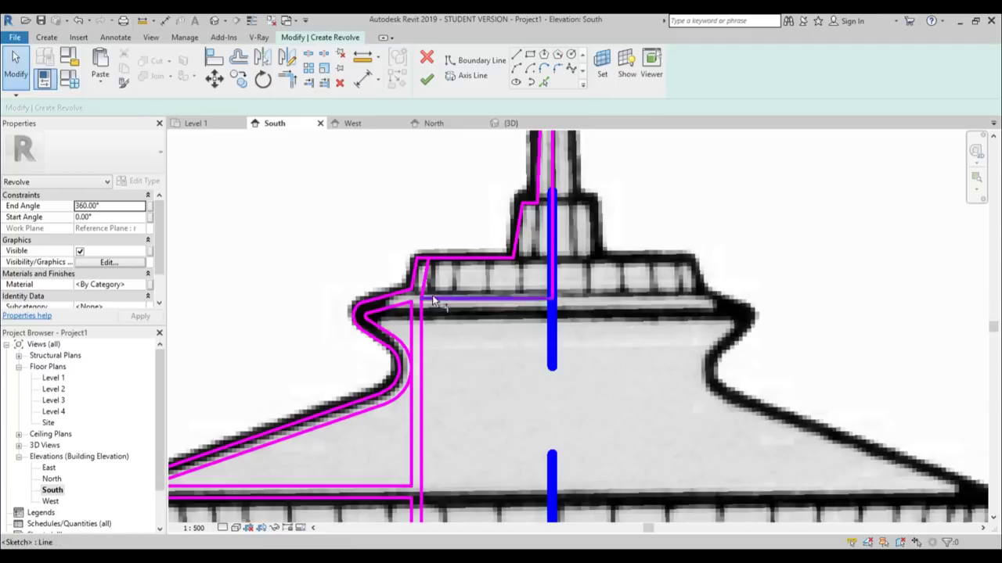
{"action": "scroll", "coordinate": [427, 301], "scroll_direction": "up", "scroll_amount": 3}
{"action": "left_click", "coordinate": [415, 273]}
{"action": "key", "text": "Escape"}
{"action": "scroll", "coordinate": [415, 269], "scroll_direction": "down", "scroll_amount": 5}
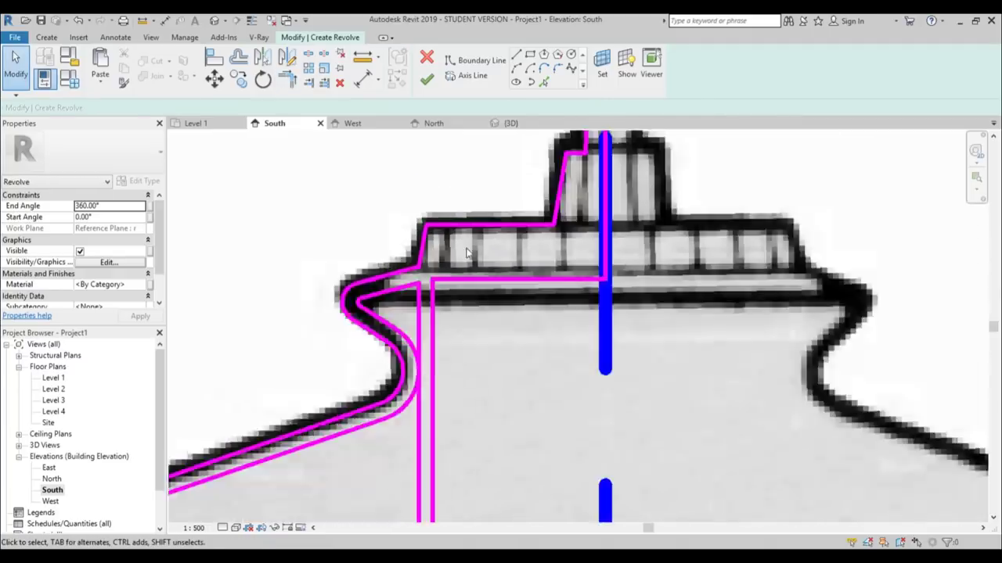
{"action": "left_click", "coordinate": [427, 79]}
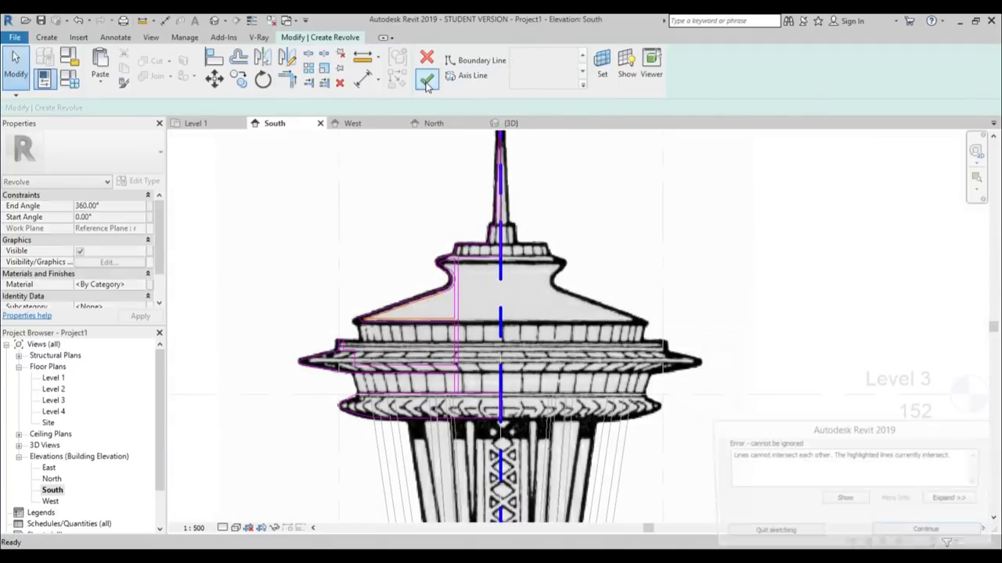
{"action": "left_click", "coordinate": [915, 533]}
- Trim the roof's inner sloping line and upper horizontal line into a corner at the eave, and try again to finish the sketch
{"action": "scroll", "coordinate": [450, 313], "scroll_direction": "up", "scroll_amount": 6}
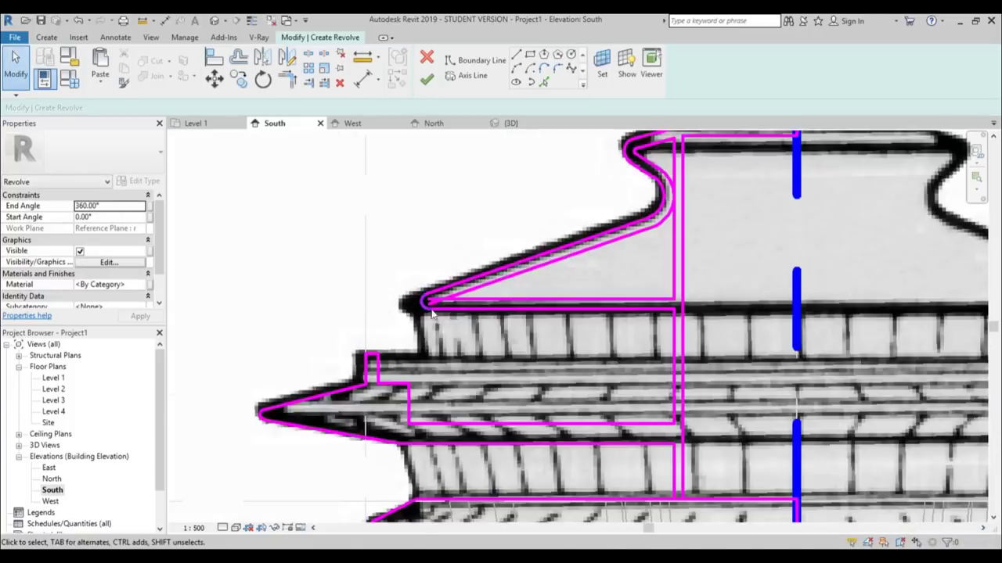
{"action": "key", "text": "t"}
{"action": "key", "text": "r"}
{"action": "left_click", "coordinate": [491, 291]}
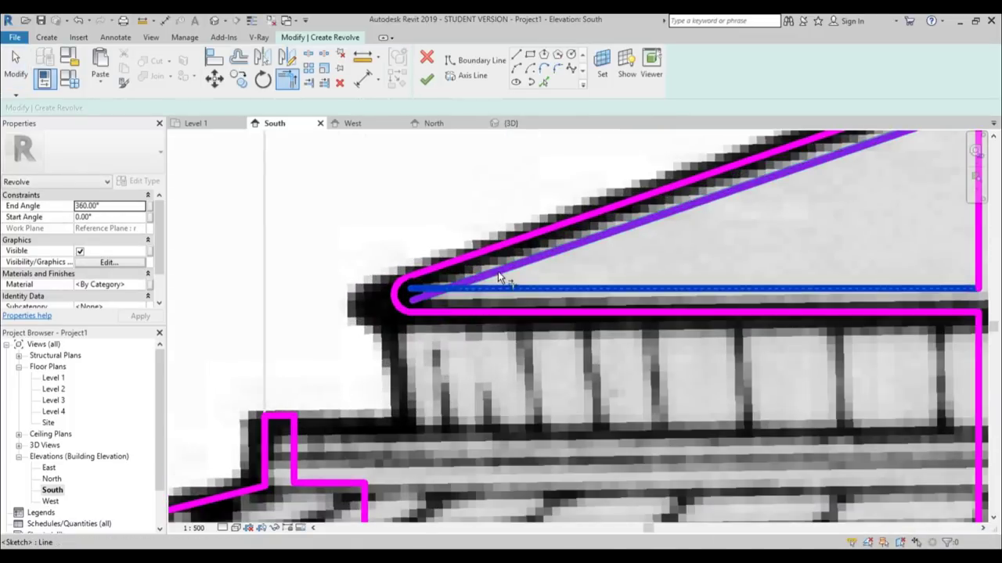
{"action": "left_click", "coordinate": [503, 271]}
{"action": "left_click", "coordinate": [424, 80]}
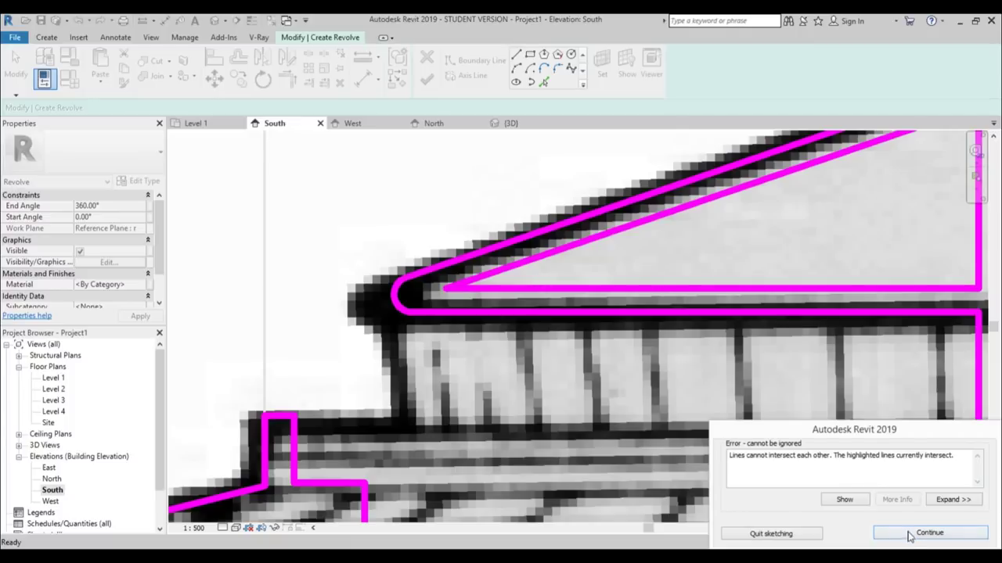
{"action": "left_click", "coordinate": [916, 533]}
{"action": "scroll", "coordinate": [501, 313], "scroll_direction": "down", "scroll_amount": 6}
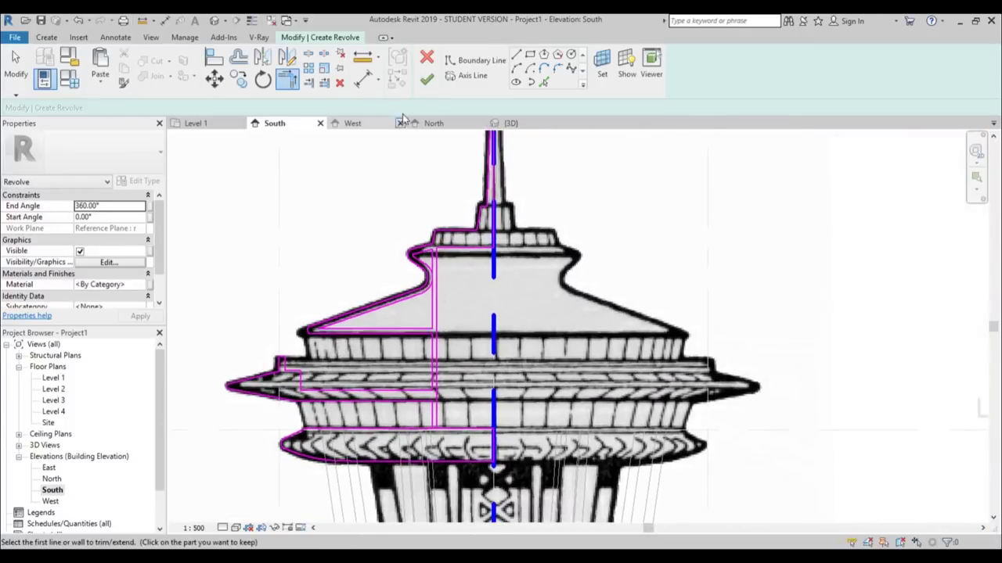
{"action": "left_click", "coordinate": [426, 79]}
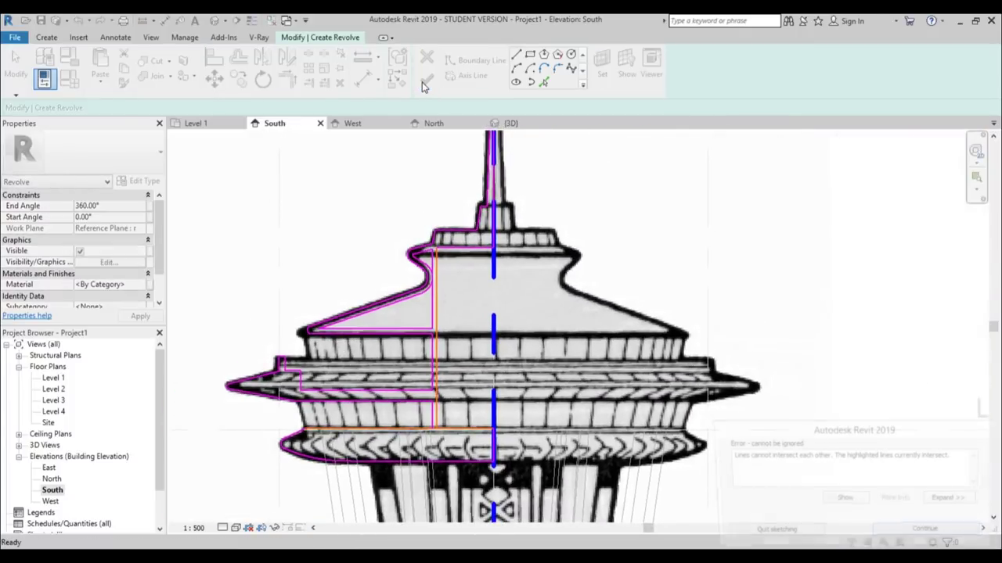
{"action": "left_click", "coordinate": [916, 533]}
- Split the lower ring's top line between the two core lines and trim each side into a corner with its core line
{"action": "scroll", "coordinate": [391, 407], "scroll_direction": "up", "scroll_amount": 8}
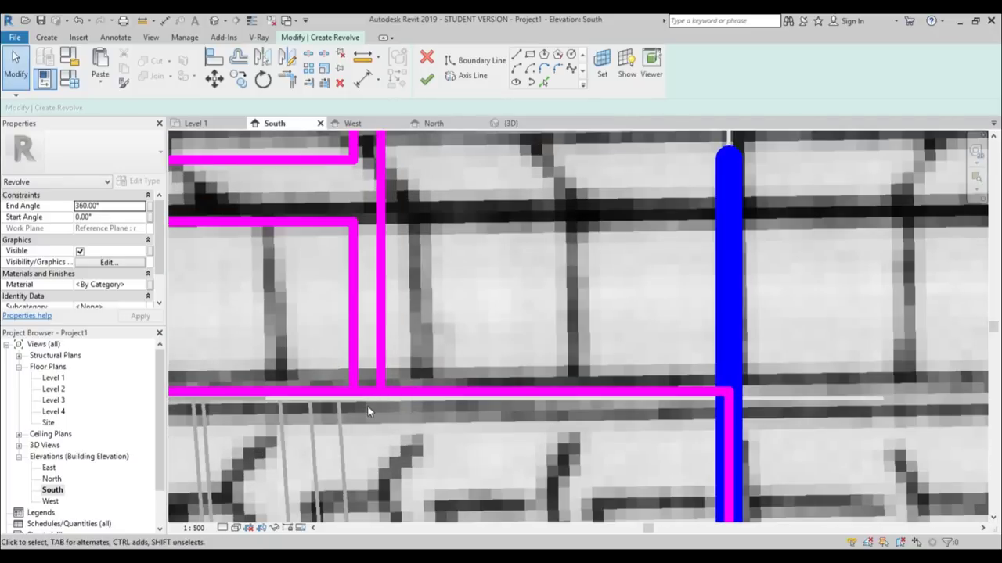
{"action": "key", "text": "l"}
{"action": "left_click", "coordinate": [379, 388]}
{"action": "key", "text": "Escape"}
{"action": "key", "text": "t"}
{"action": "key", "text": "r"}
{"action": "left_click", "coordinate": [381, 374]}
{"action": "left_click", "coordinate": [397, 392]}
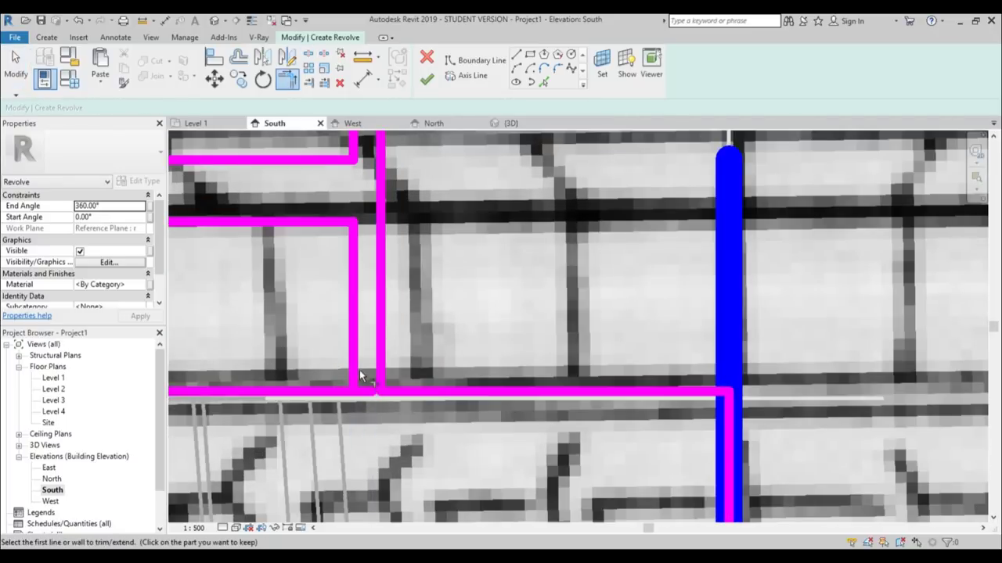
{"action": "left_click", "coordinate": [354, 375]}
{"action": "left_click", "coordinate": [340, 391]}
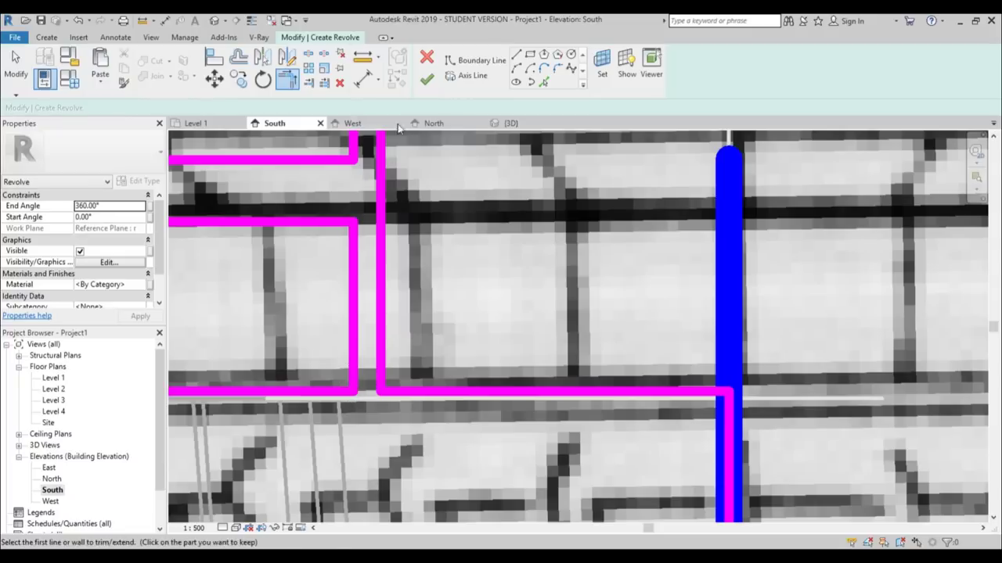
- Finish the revolve sketch and inspect the tower top in the 3D view
{"action": "left_click", "coordinate": [428, 81]}
{"action": "scroll", "coordinate": [543, 292], "scroll_direction": "down", "scroll_amount": 6}
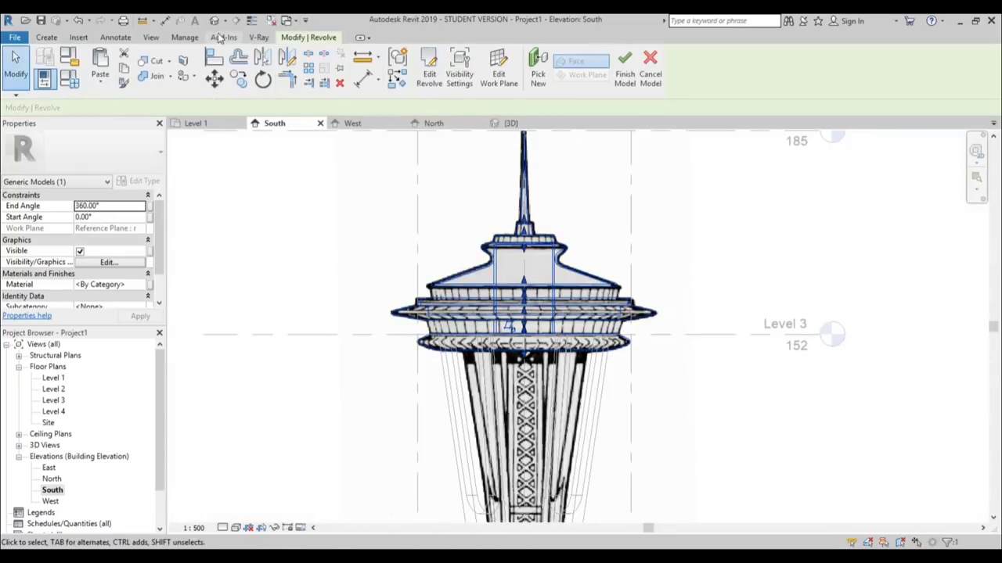
{"action": "left_click", "coordinate": [510, 123]}
{"action": "middle_click_drag", "start_coordinate": [618, 274], "coordinate": [548, 343], "text": "shift"}
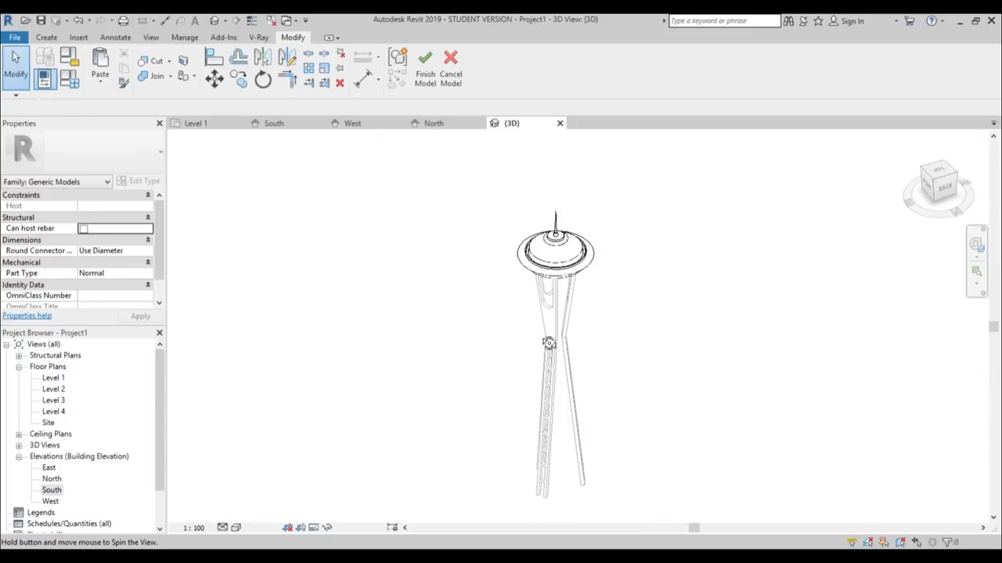
{"action": "scroll", "coordinate": [521, 256], "scroll_direction": "up", "scroll_amount": 8}
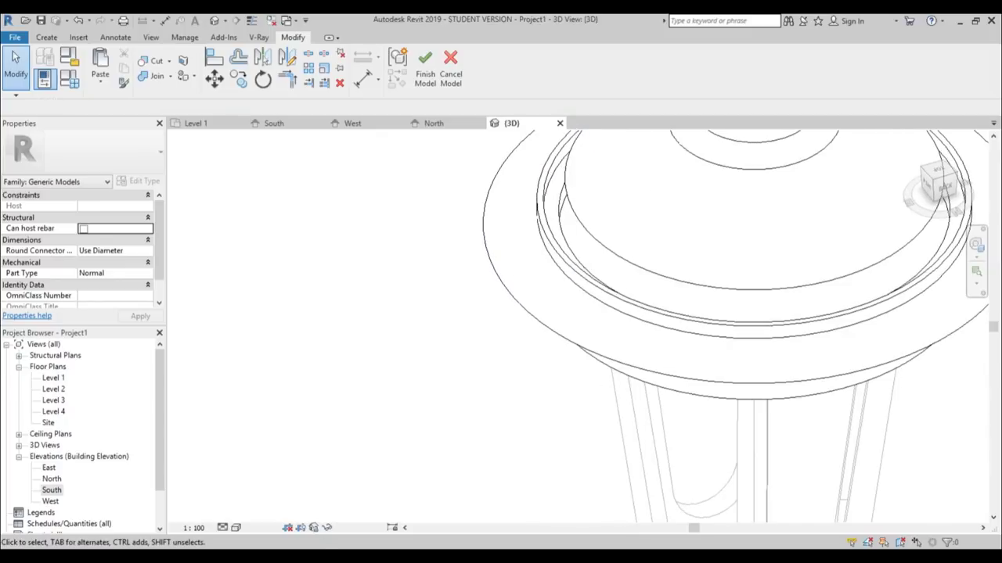
- Switch to Windows Photo Viewer, examine the deck's outer rim and beams in the cutaway reference image, and close it
{"action": "key", "text": "alt+Tab"}
{"action": "scroll", "coordinate": [302, 261], "scroll_direction": "up", "scroll_amount": 3}
{"action": "left_click_drag", "start_coordinate": [222, 233], "coordinate": [528, 338]}
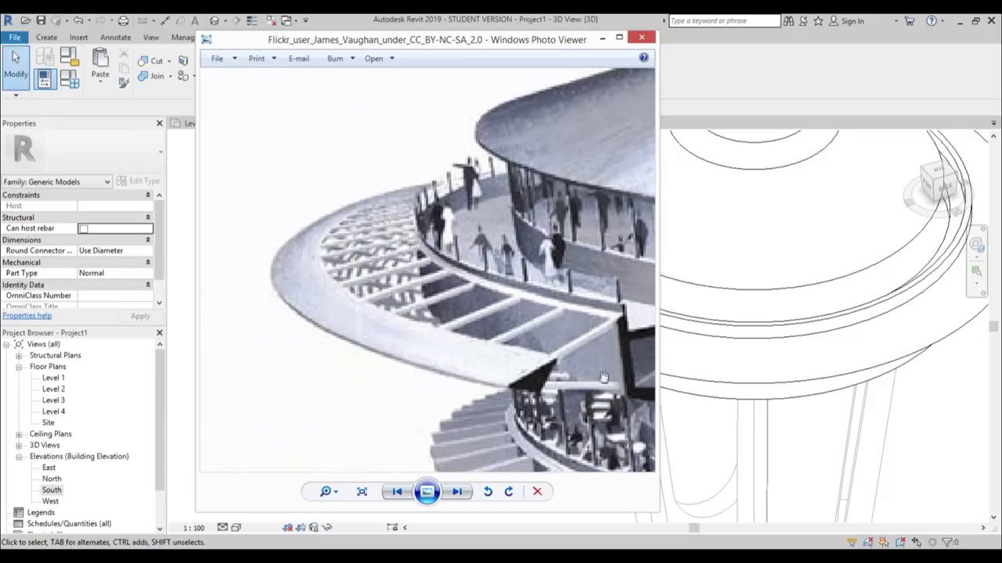
{"action": "scroll", "coordinate": [604, 377], "scroll_direction": "up", "scroll_amount": 4}
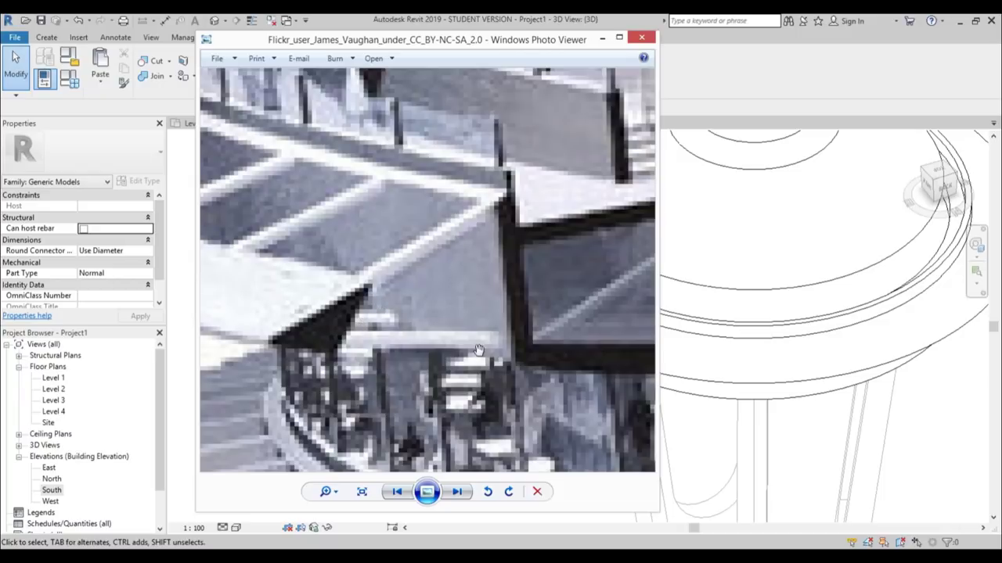
{"action": "left_click", "coordinate": [641, 37]}
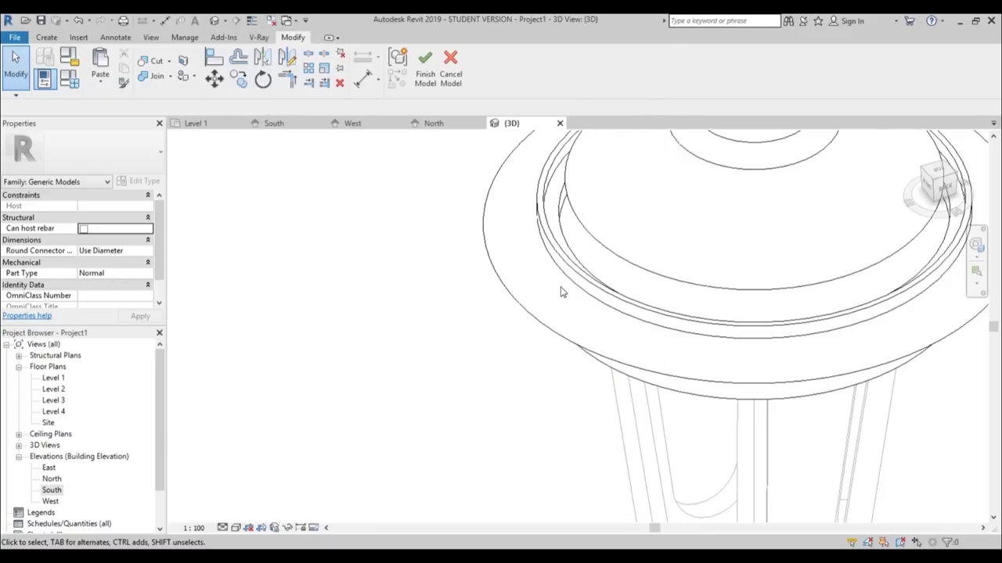
- Open the tower top revolve's sketch for editing in the South elevation
{"action": "left_click", "coordinate": [561, 287]}
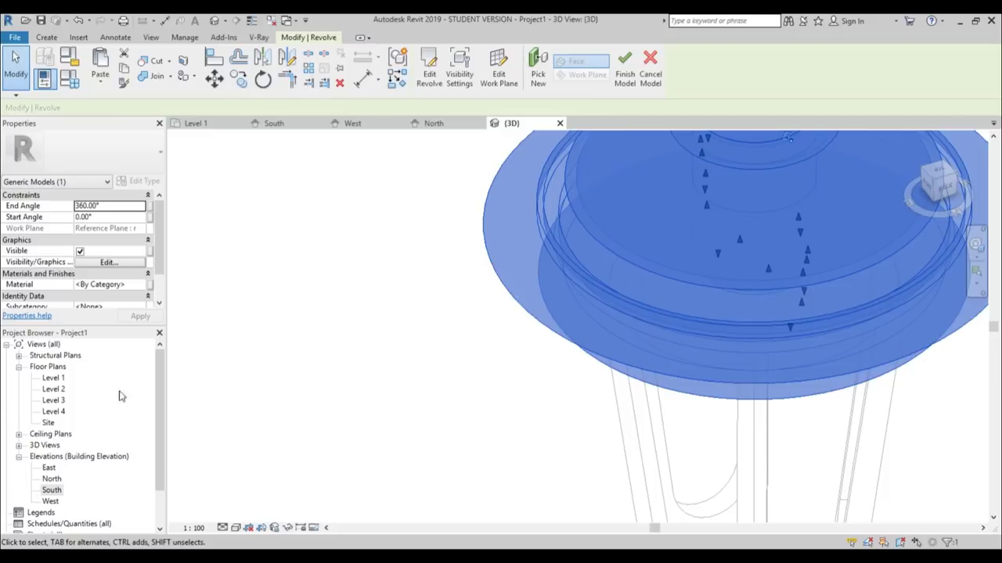
{"action": "double_click", "coordinate": [52, 490]}
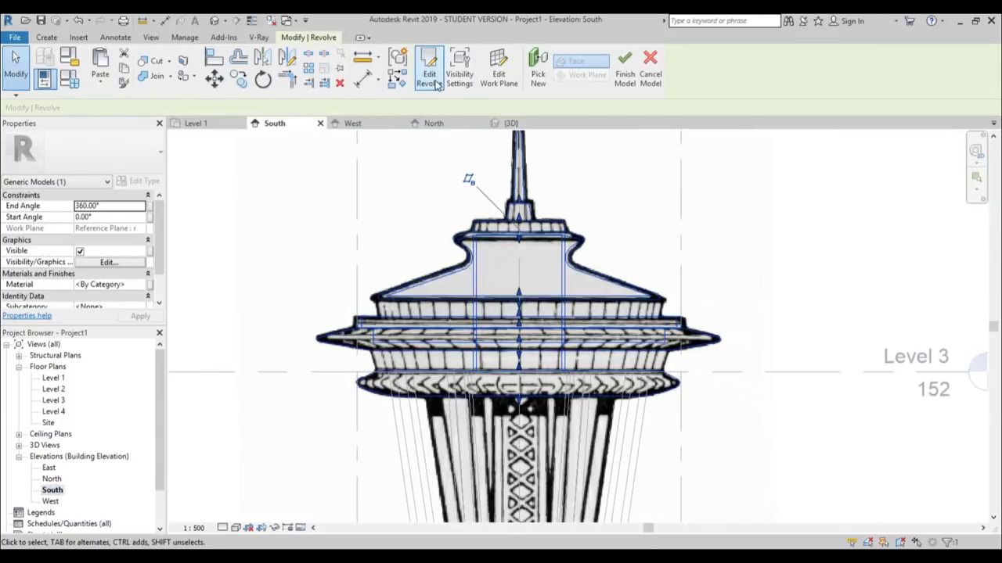
{"action": "left_click", "coordinate": [428, 77]}
{"action": "scroll", "coordinate": [284, 308], "scroll_direction": "up", "scroll_amount": 8}
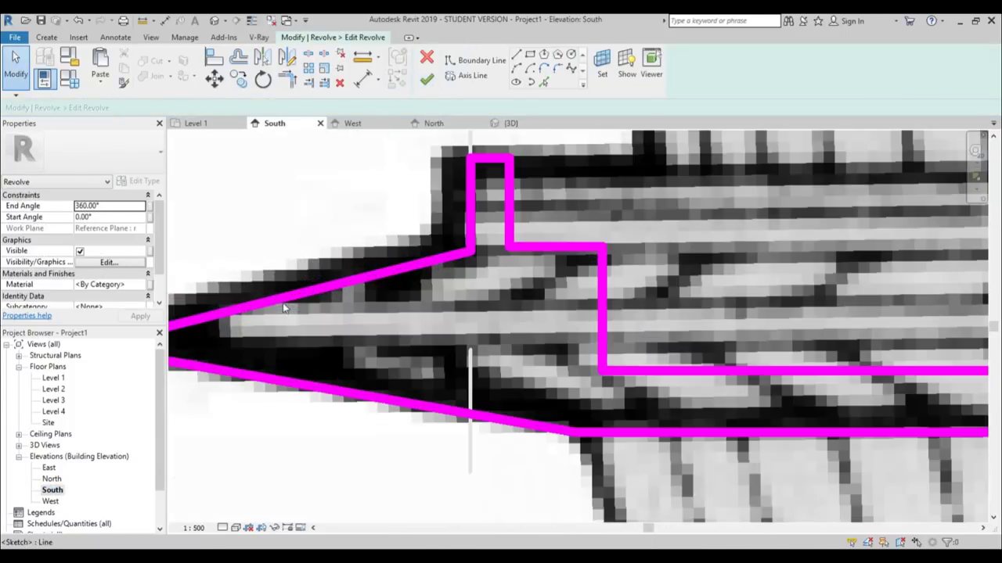
- Offset the upper and lower sloping lines of the deck's outer rim inward by 0.1
{"action": "left_click", "coordinate": [515, 56]}
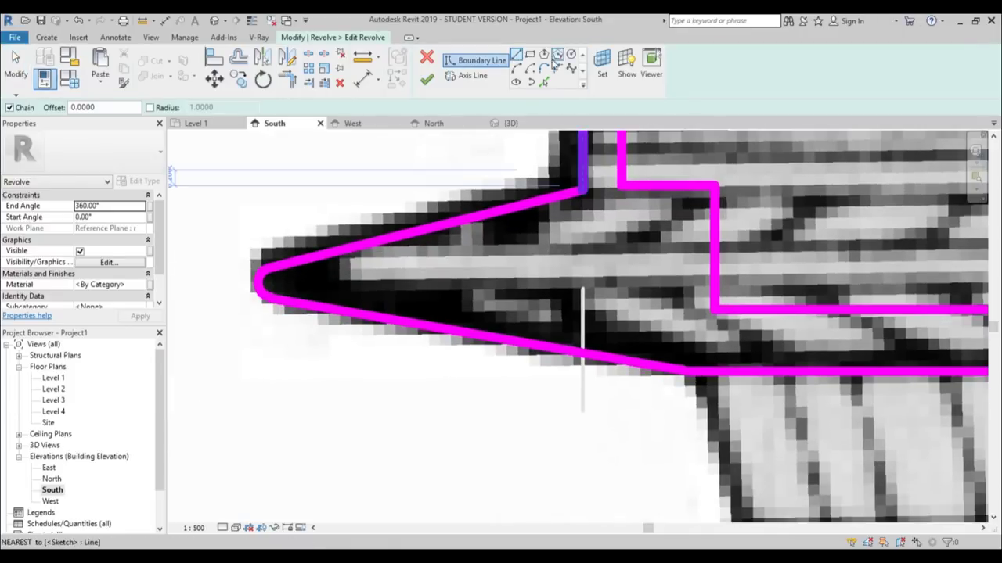
{"action": "left_click", "coordinate": [544, 83]}
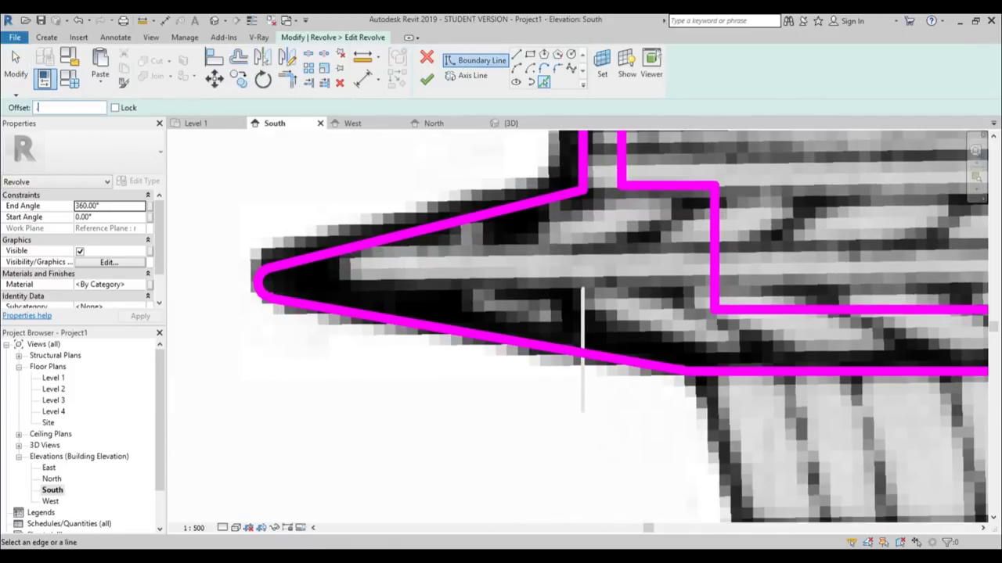
{"action": "left_click", "coordinate": [460, 227]}
{"action": "left_click", "coordinate": [464, 332]}
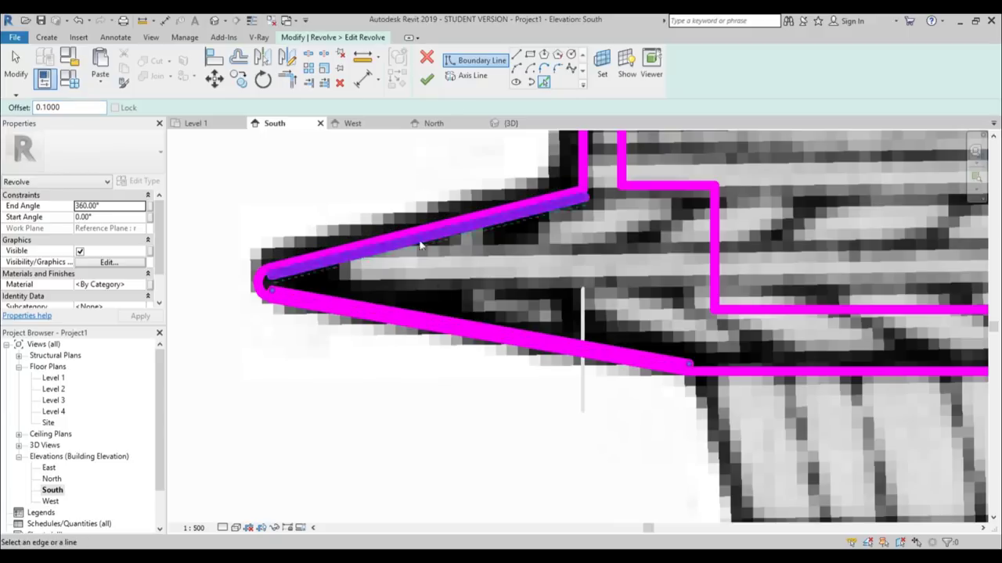
- Draw a vertical boundary line between the two offset sloping lines near the deck rim's tip
{"action": "left_click", "coordinate": [516, 53]}
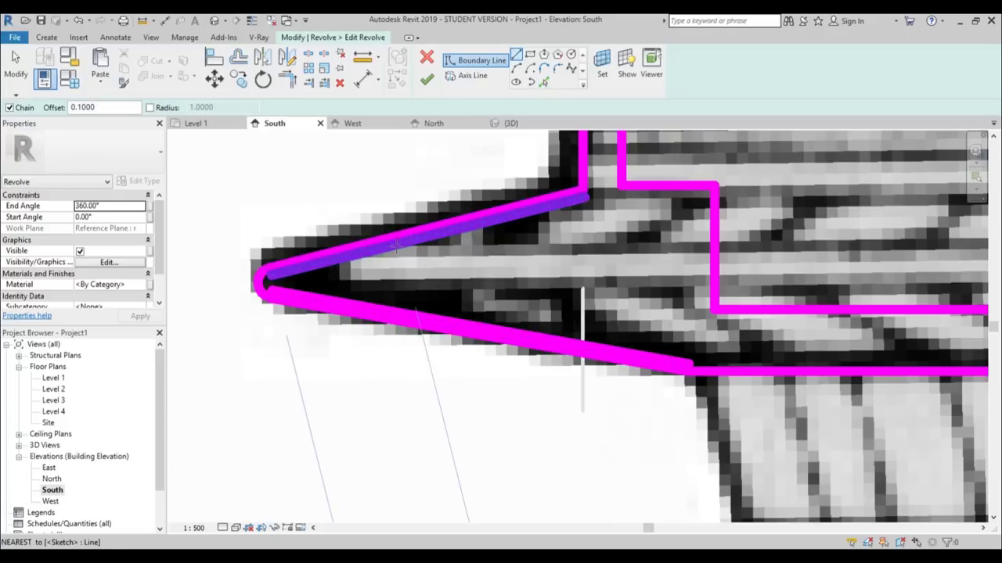
{"action": "left_click", "coordinate": [373, 251]}
{"action": "left_click", "coordinate": [367, 305]}
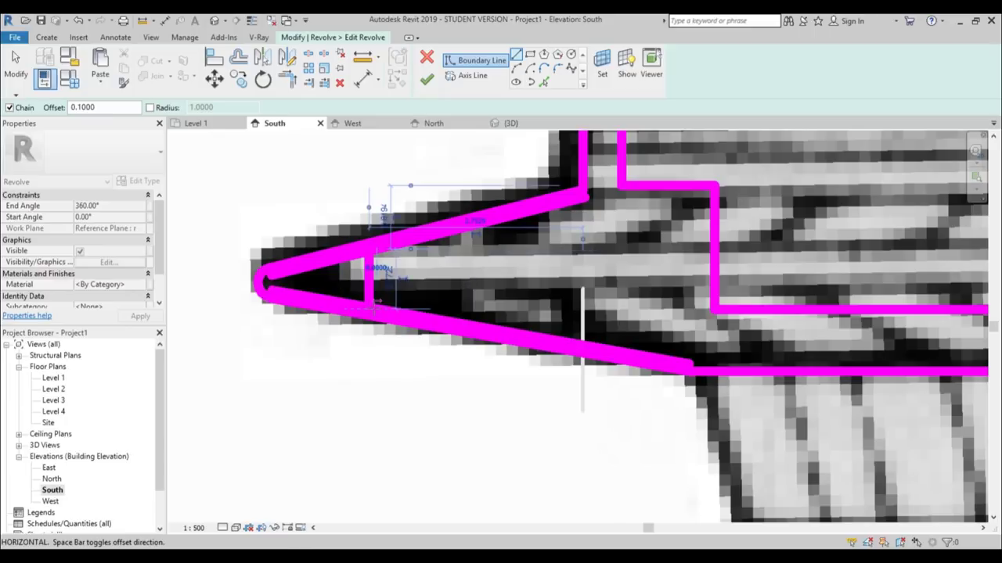
- Trim the offset sloping lines to the vertical line near the deck rim's tip so their corners meet
{"action": "key", "text": "Escape"}
{"action": "key", "text": "Escape"}
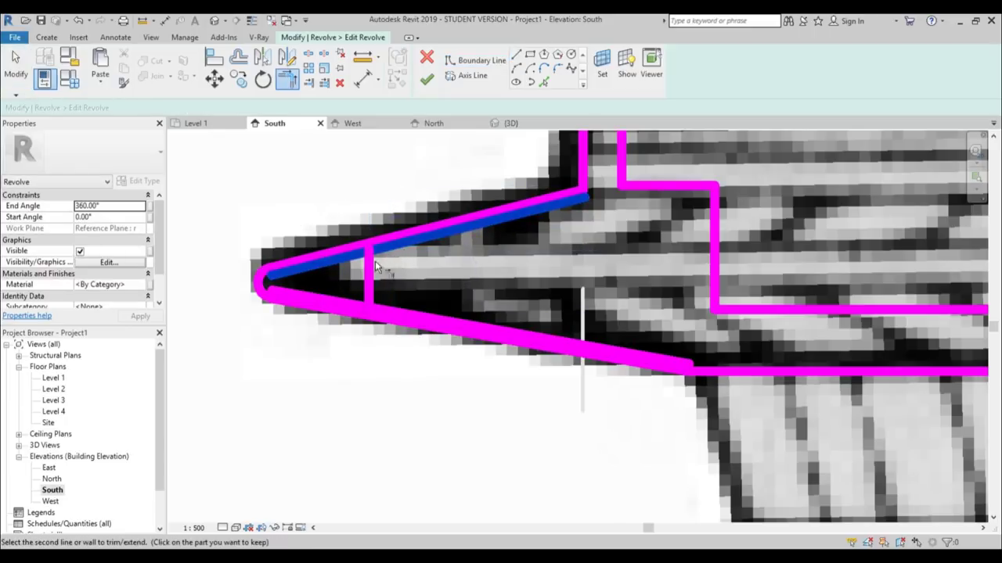
{"action": "left_click", "coordinate": [370, 285]}
{"action": "left_click", "coordinate": [416, 314]}
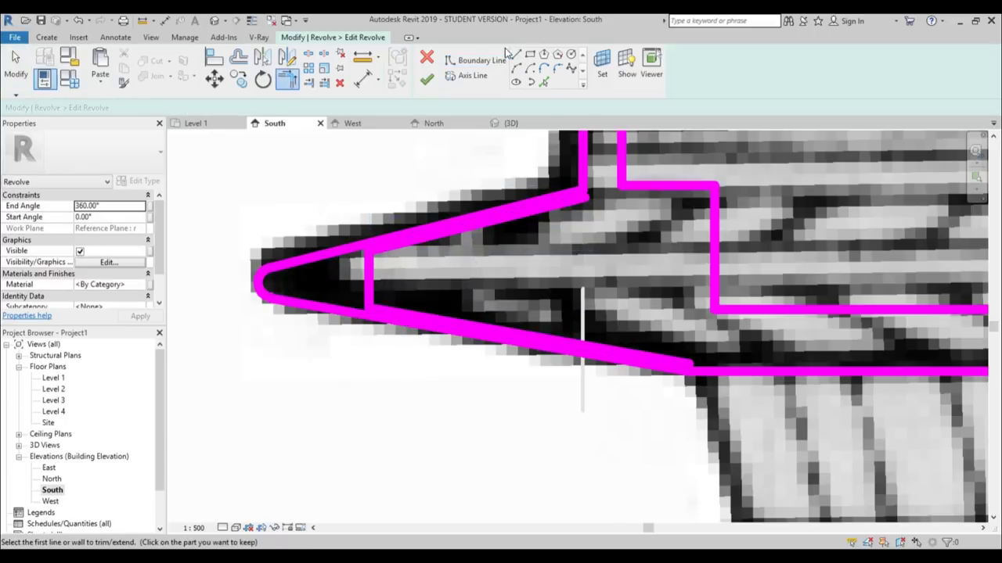
- Close the inner end of the rim's offset loop with a vertical boundary line, trim its lower corner, and finish the revolve sketch
{"action": "left_click", "coordinate": [516, 56]}
{"action": "left_click", "coordinate": [583, 193]}
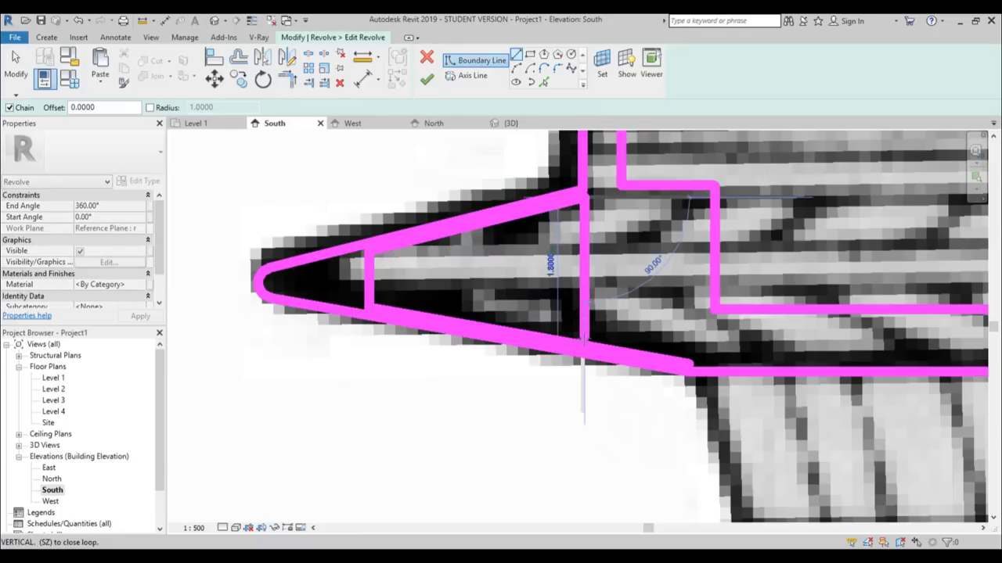
{"action": "left_click", "coordinate": [583, 342]}
{"action": "key", "text": "Escape"}
{"action": "key", "text": "Escape"}
{"action": "key", "text": "t"}
{"action": "key", "text": "r"}
{"action": "left_click", "coordinate": [584, 332]}
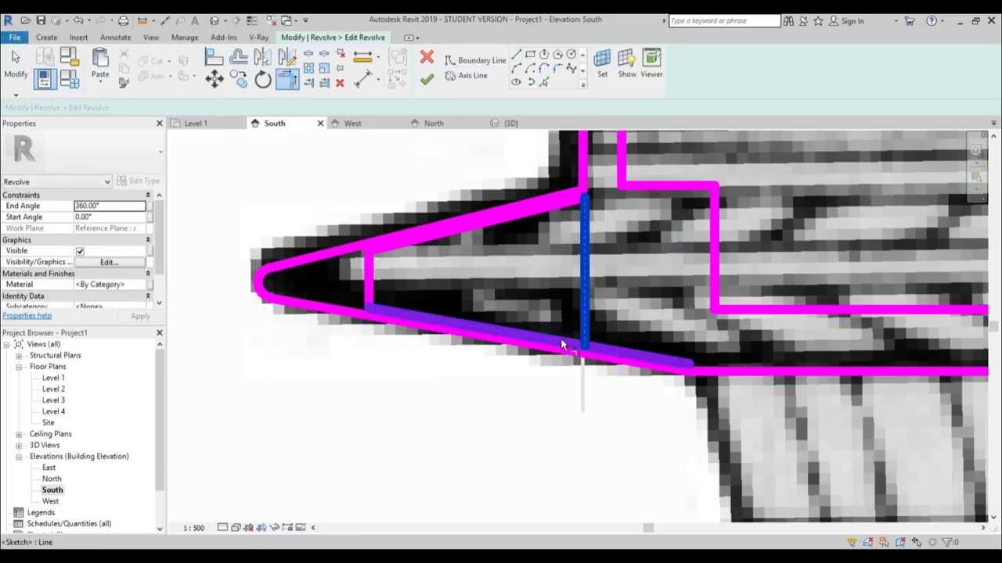
{"action": "left_click", "coordinate": [561, 344]}
{"action": "left_click", "coordinate": [427, 81]}
{"action": "key", "text": "Escape"}
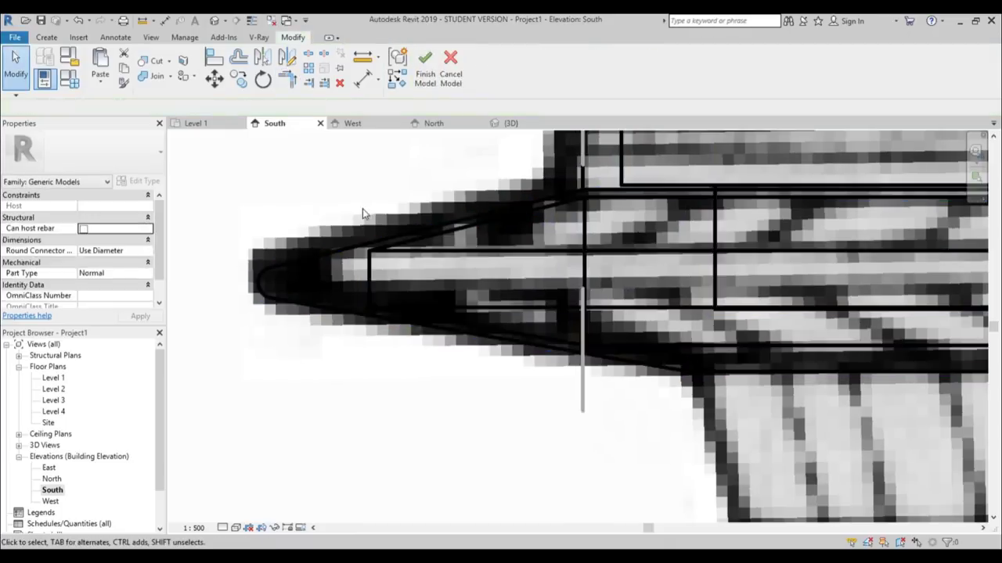
{"action": "left_click", "coordinate": [381, 249]}
{"action": "key", "text": "Escape"}
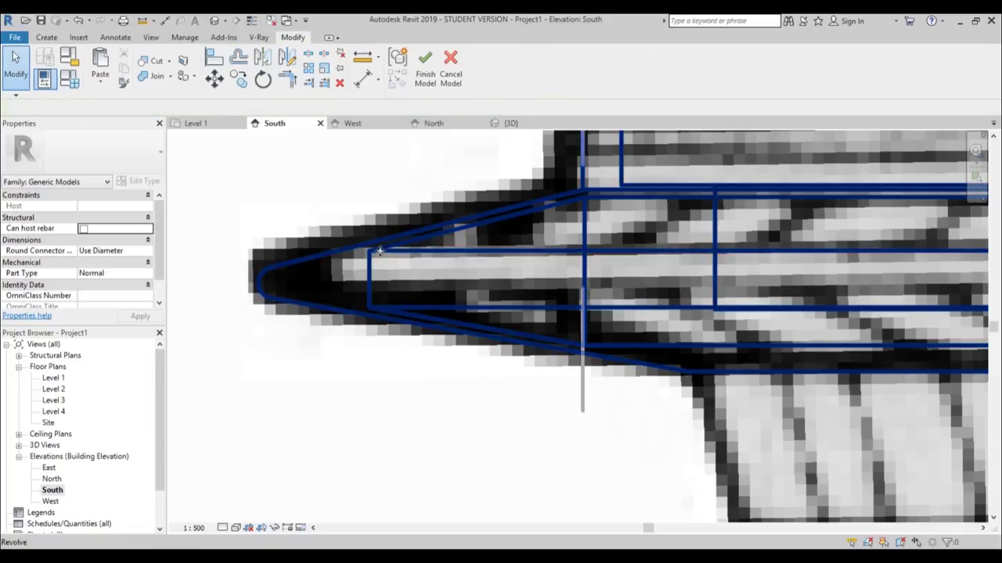
- Open the Level 4 floor plan and set its view range depth level to Unlimited
{"action": "scroll", "coordinate": [404, 223], "scroll_direction": "down", "scroll_amount": 3}
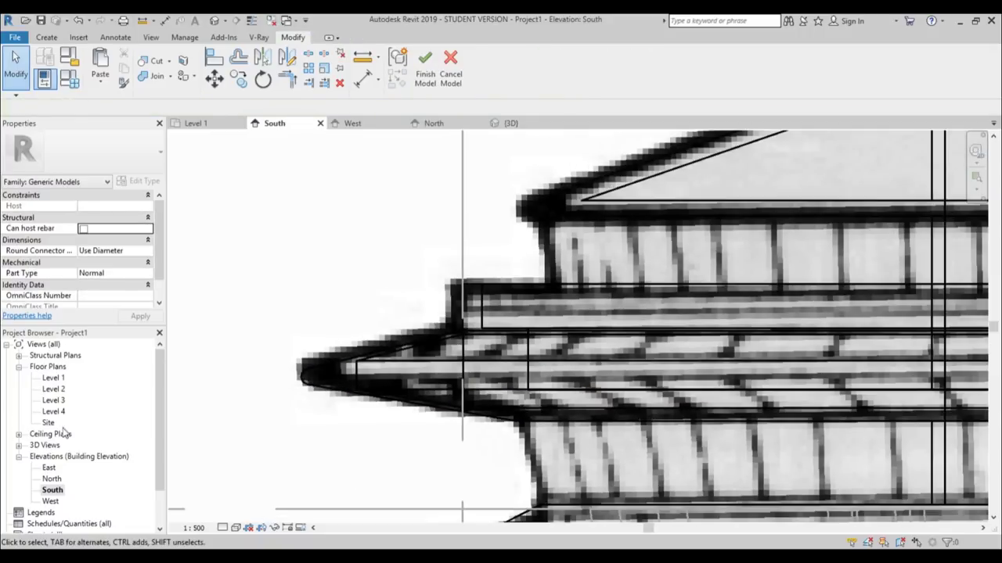
{"action": "double_click", "coordinate": [53, 412]}
{"action": "scroll", "coordinate": [629, 279], "scroll_direction": "up", "scroll_amount": 2}
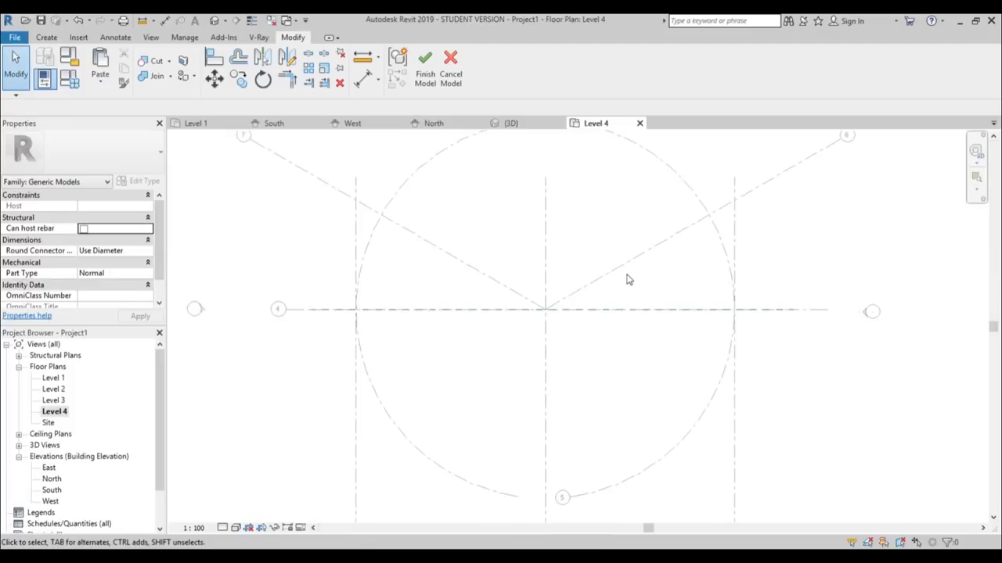
{"action": "middle_click_drag", "start_coordinate": [628, 279], "coordinate": [597, 378]}
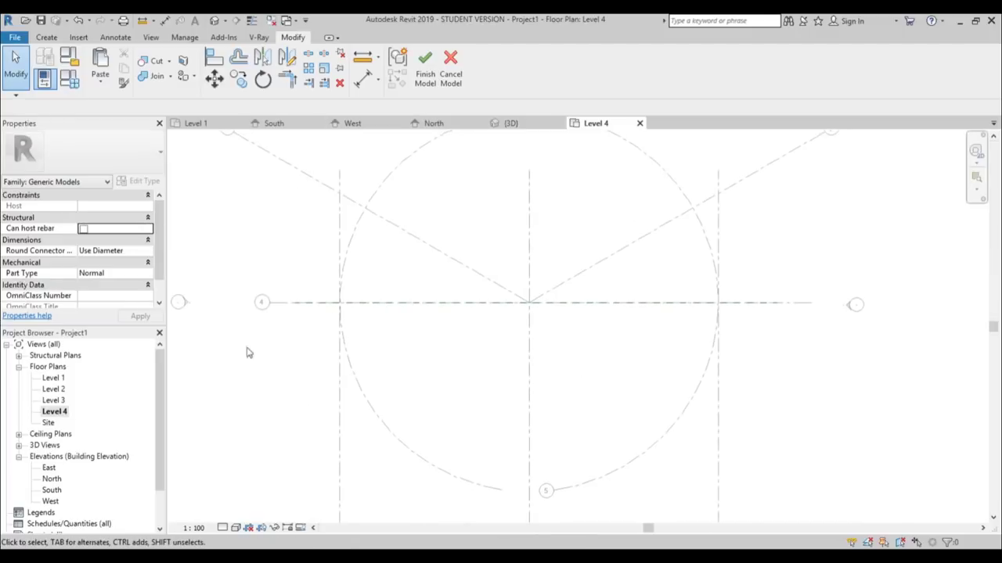
{"action": "key", "text": "v"}
{"action": "key", "text": "r"}
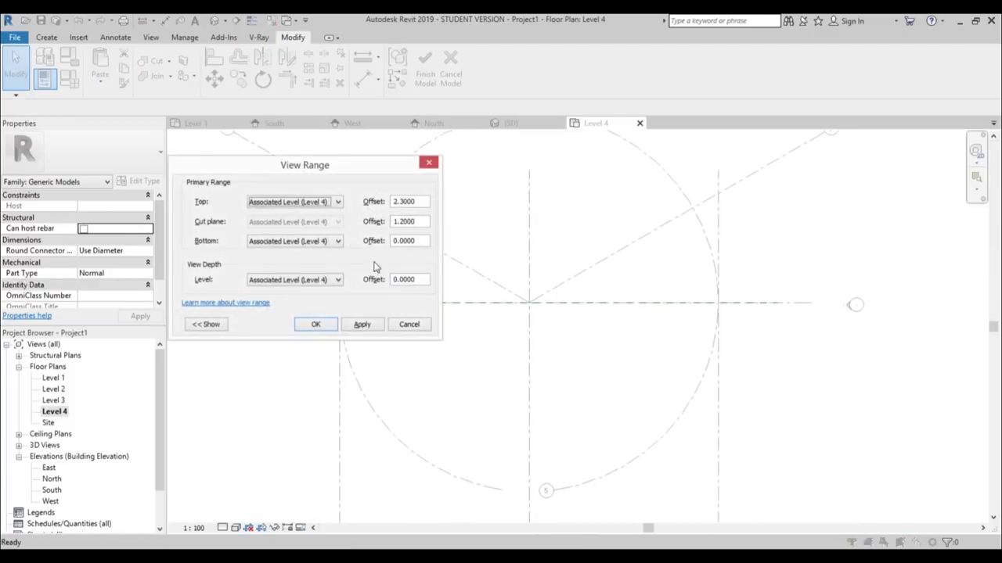
{"action": "left_click", "coordinate": [310, 279]}
{"action": "left_click", "coordinate": [293, 326]}
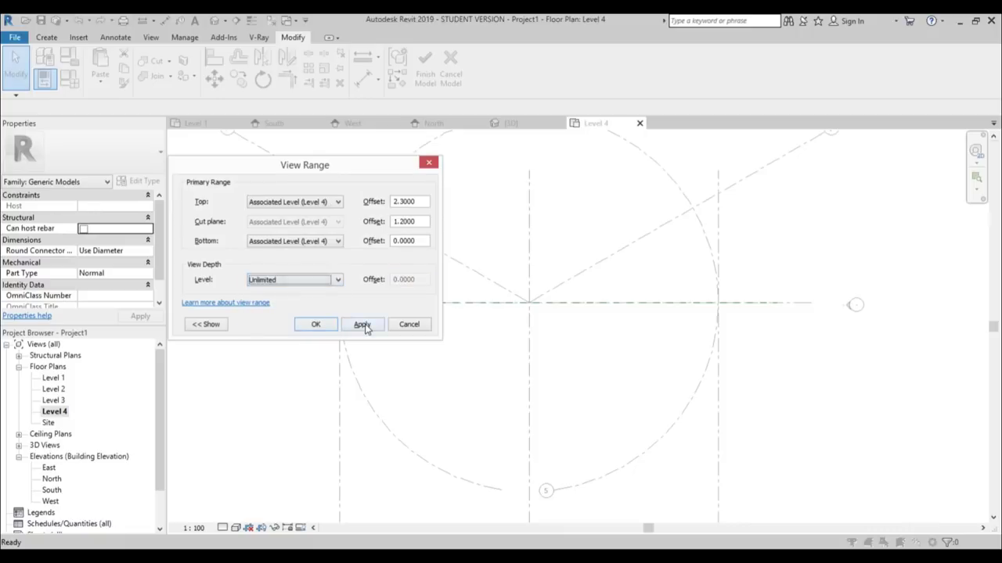
{"action": "left_click", "coordinate": [361, 326]}
{"action": "left_click", "coordinate": [314, 326]}
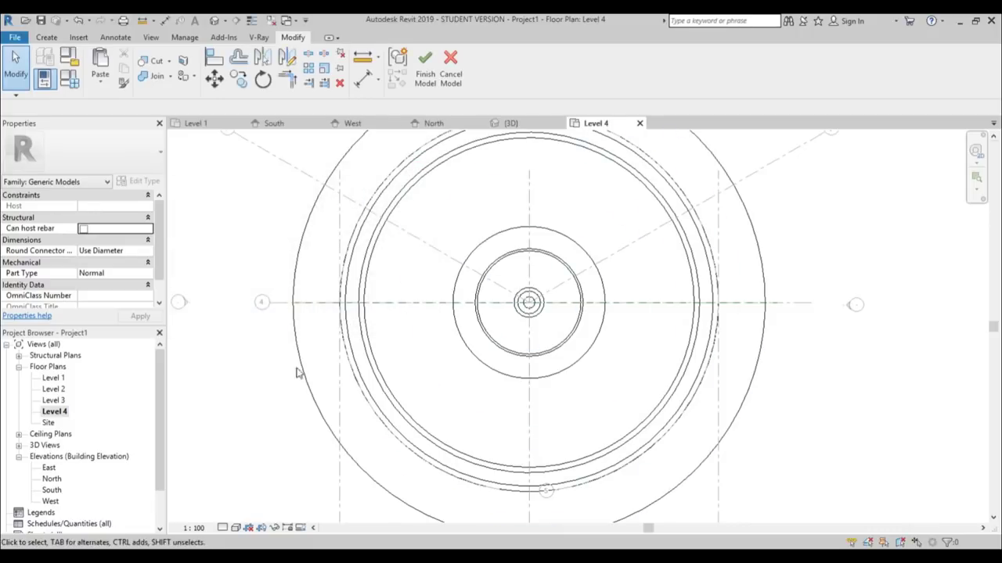
- Set the Level 4 plan's detail level to Fine and its visual style to Wireframe
{"action": "left_click", "coordinate": [222, 529]}
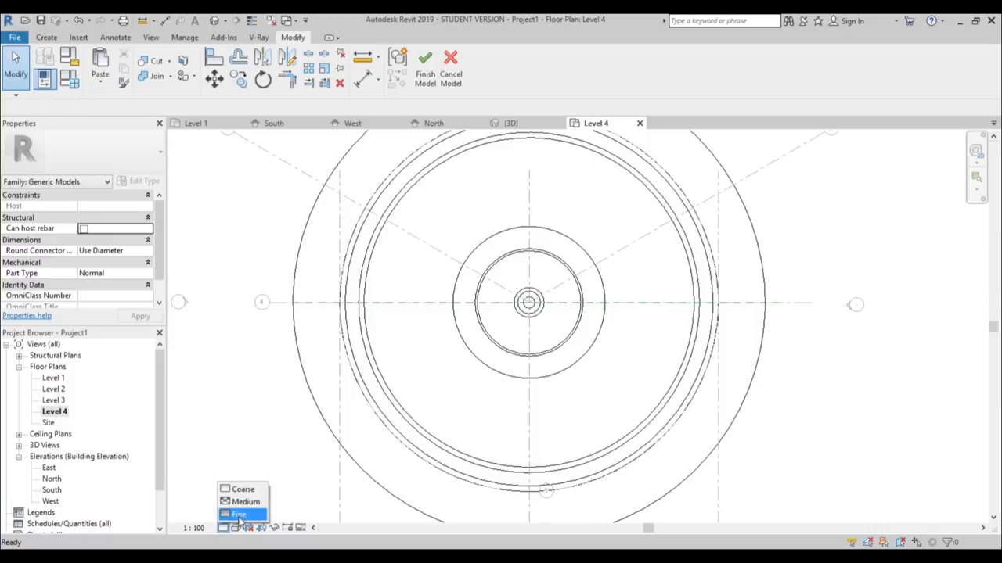
{"action": "left_click", "coordinate": [239, 514]}
{"action": "left_click", "coordinate": [237, 528]}
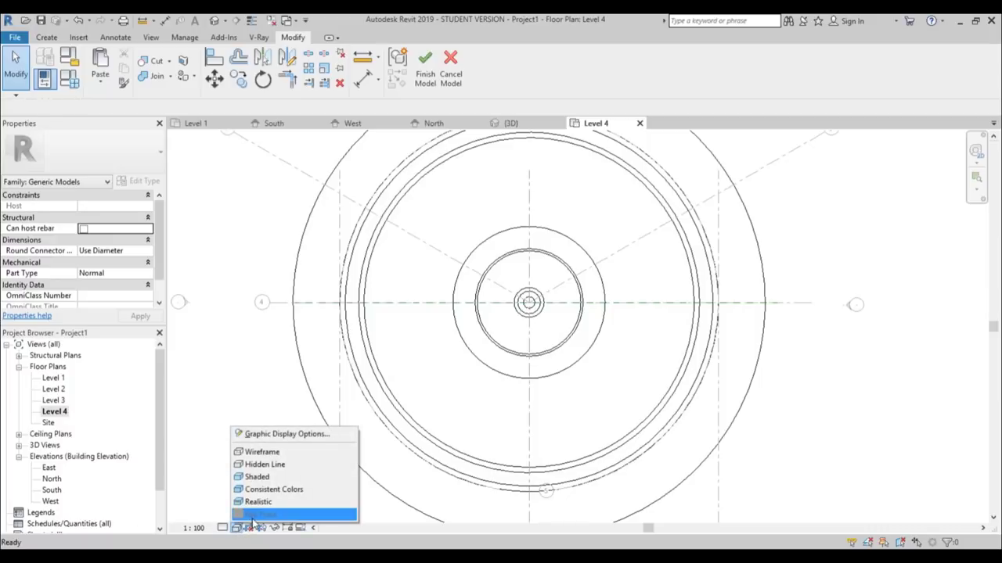
{"action": "left_click", "coordinate": [266, 468]}
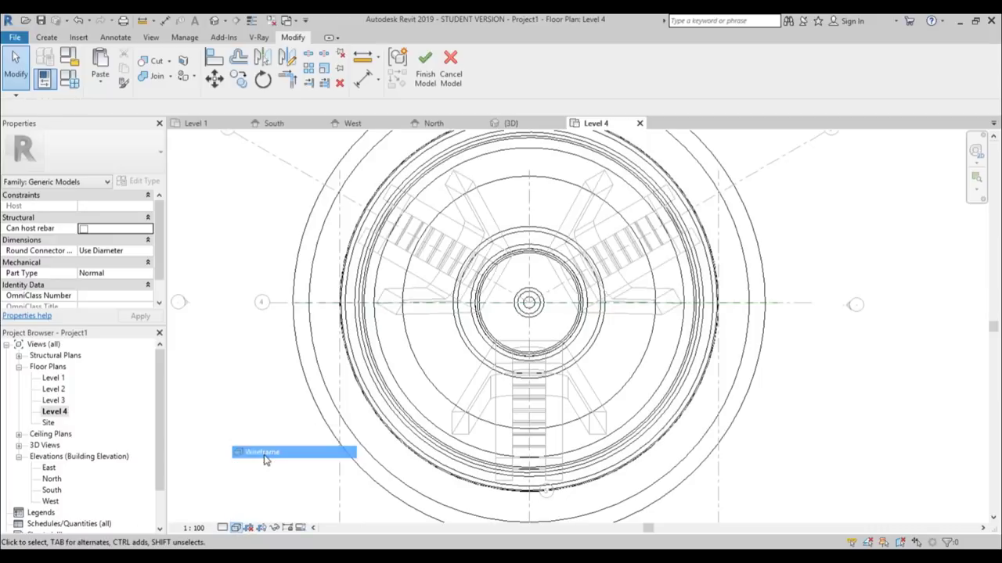
{"action": "scroll", "coordinate": [291, 331], "scroll_direction": "up", "scroll_amount": 4}
{"action": "scroll", "coordinate": [300, 383], "scroll_direction": "down", "scroll_amount": 5}
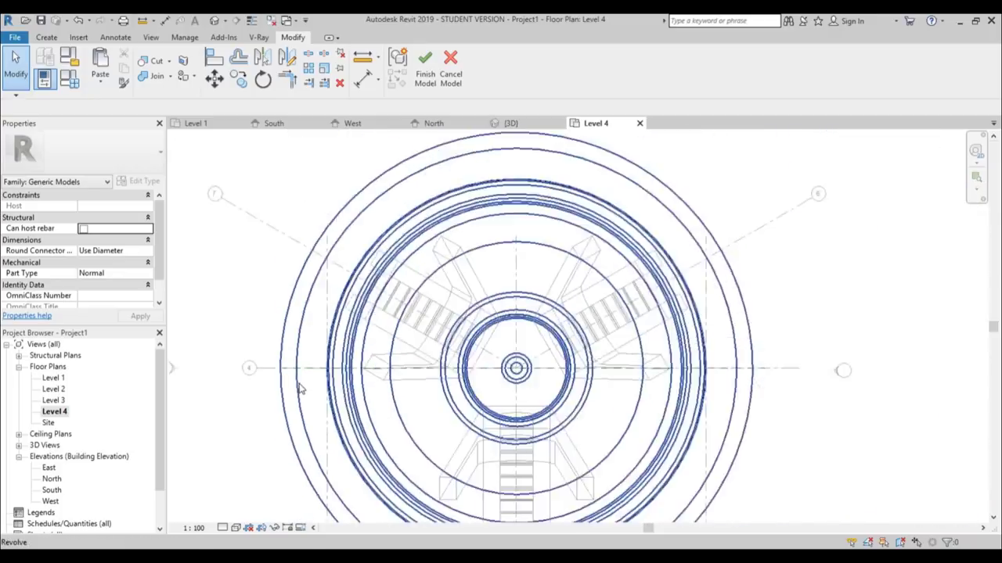
{"action": "middle_click_drag", "start_coordinate": [476, 314], "coordinate": [454, 289]}
{"action": "scroll", "coordinate": [460, 151], "scroll_direction": "up", "scroll_amount": 2}
- Start a void extrusion and sketch a rectangle about 1.0 wide on the vertical centerline between the deck rim's circles
{"action": "left_click", "coordinate": [45, 38]}
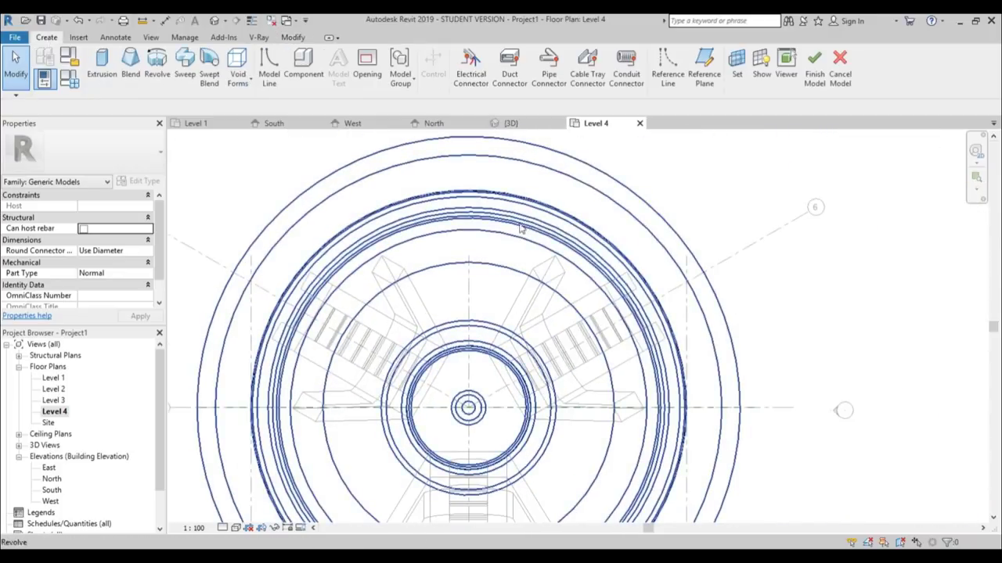
{"action": "left_click", "coordinate": [237, 78]}
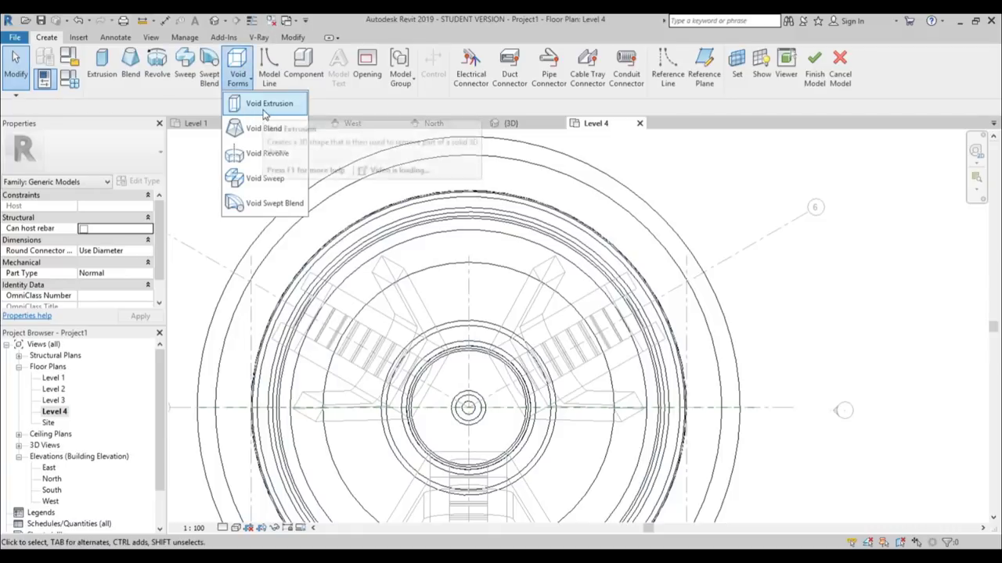
{"action": "left_click", "coordinate": [263, 104]}
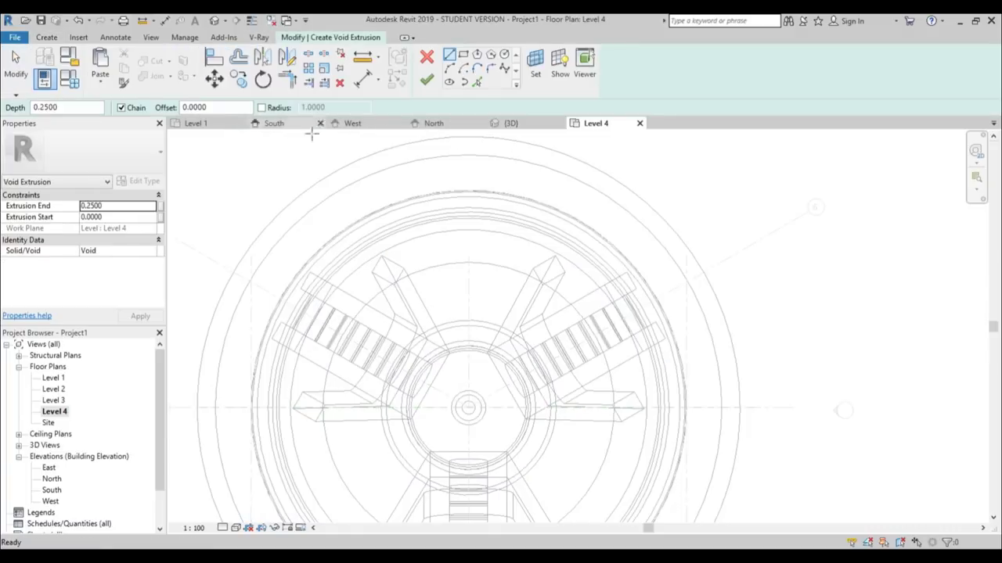
{"action": "left_click", "coordinate": [462, 56]}
{"action": "scroll", "coordinate": [463, 163], "scroll_direction": "up", "scroll_amount": 8}
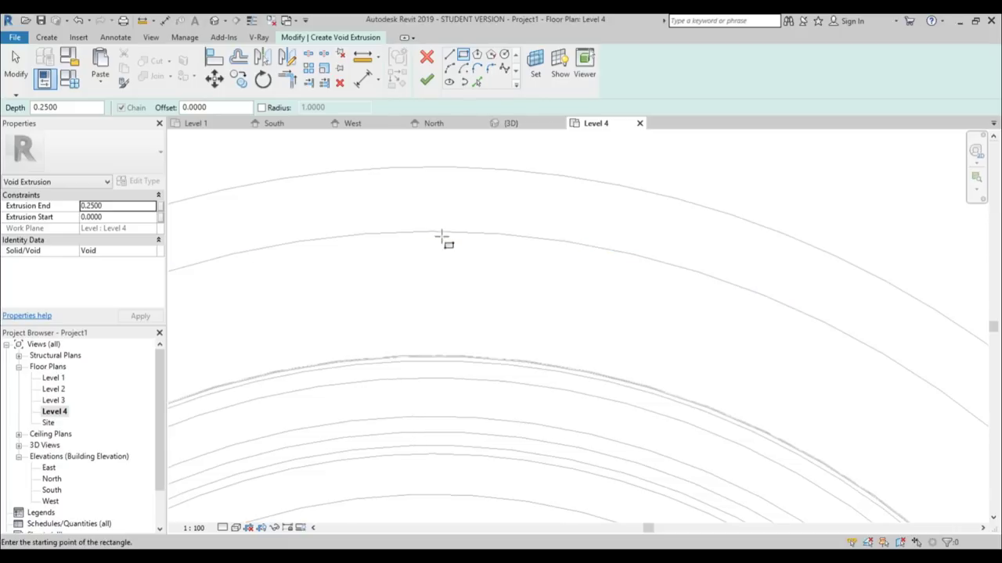
{"action": "scroll", "coordinate": [392, 249], "scroll_direction": "down", "scroll_amount": 3}
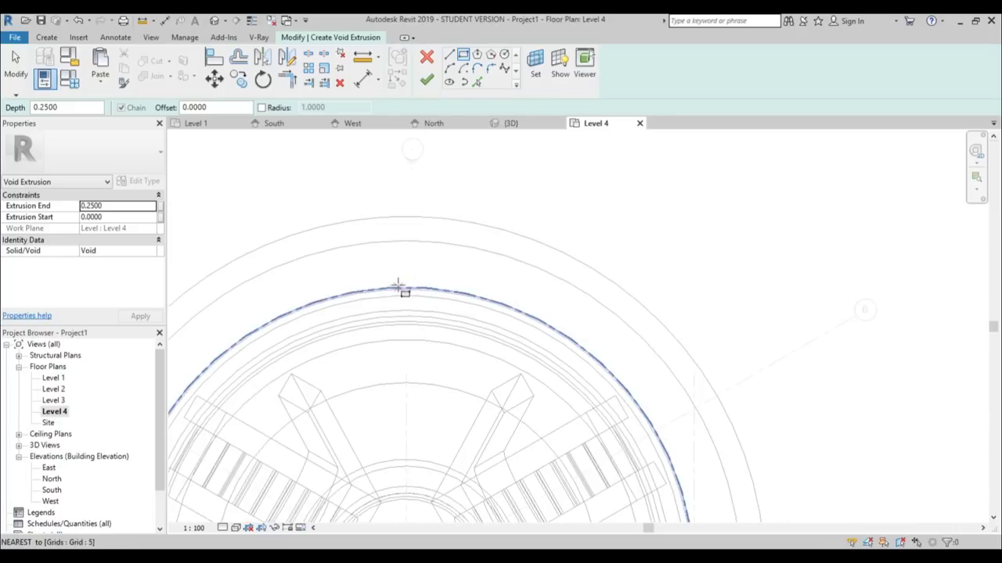
{"action": "left_click", "coordinate": [406, 283]}
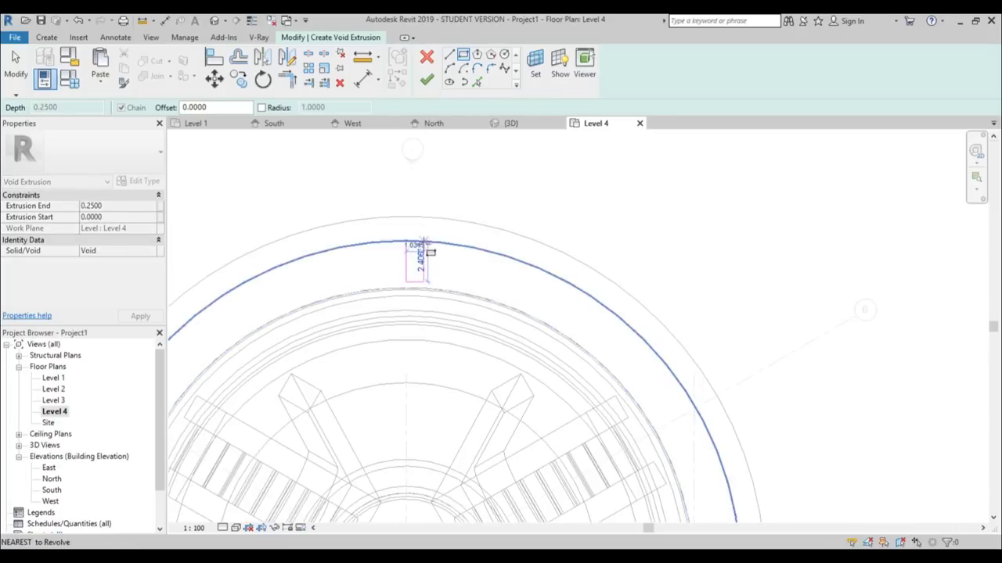
{"action": "left_click", "coordinate": [423, 243]}
- Stretch the rectangle's outer and inner short edges to the neighbouring rim circles, making it about 2.7 long
{"action": "scroll", "coordinate": [407, 266], "scroll_direction": "up", "scroll_amount": 6}
{"action": "key", "text": "Escape"}
{"action": "key", "text": "Escape"}
{"action": "left_click", "coordinate": [368, 227]}
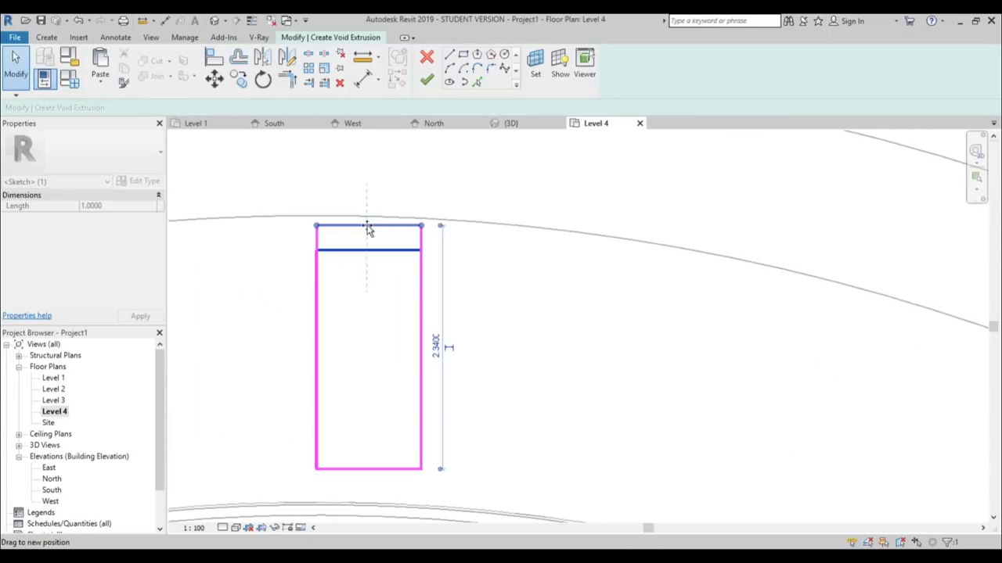
{"action": "left_click_drag", "start_coordinate": [368, 223], "coordinate": [368, 220]}
{"action": "scroll", "coordinate": [374, 240], "scroll_direction": "down", "scroll_amount": 3}
{"action": "middle_click_drag", "start_coordinate": [389, 321], "coordinate": [399, 208]}
{"action": "scroll", "coordinate": [379, 313], "scroll_direction": "up", "scroll_amount": 4}
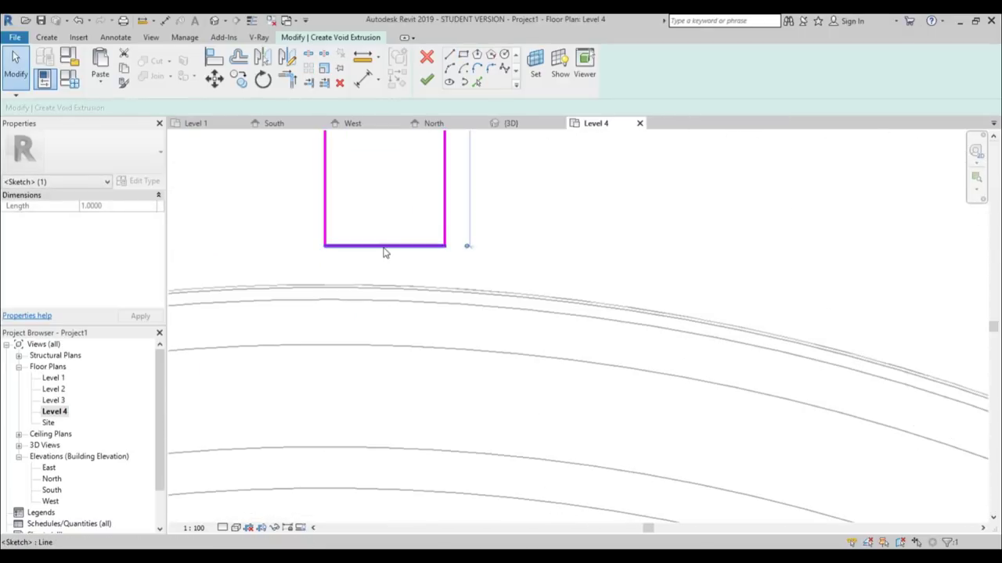
{"action": "left_click_drag", "start_coordinate": [384, 247], "coordinate": [384, 284]}
{"action": "scroll", "coordinate": [385, 286], "scroll_direction": "down", "scroll_amount": 3}
{"action": "middle_click_drag", "start_coordinate": [428, 332], "coordinate": [539, 420]}
{"action": "key", "text": "Escape"}
- Mirror the rectangle's outer long edge about the edge on the centerline and delete that centerline edge
{"action": "left_click", "coordinate": [526, 318]}
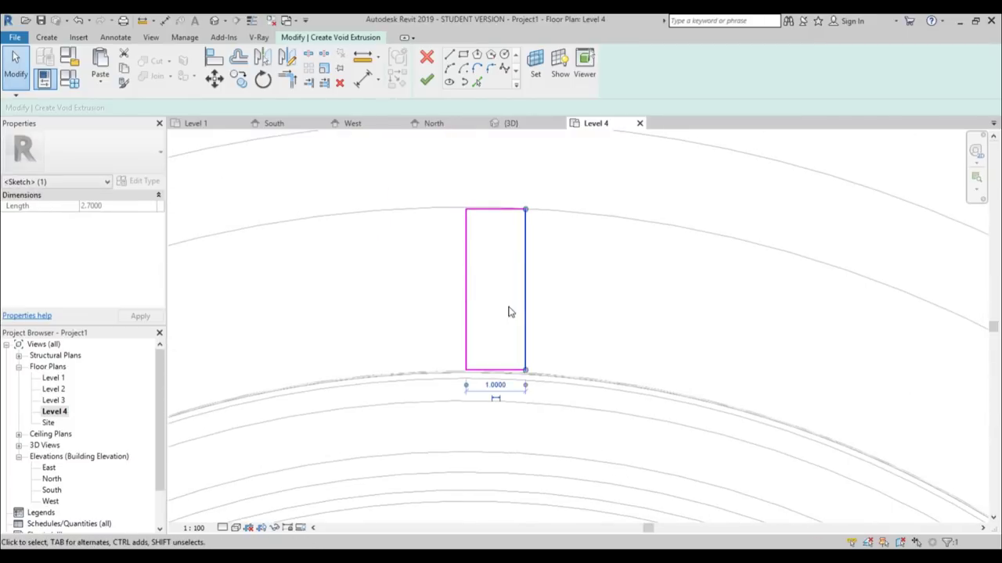
{"action": "key", "text": "m"}
{"action": "key", "text": "m"}
{"action": "left_click", "coordinate": [465, 307]}
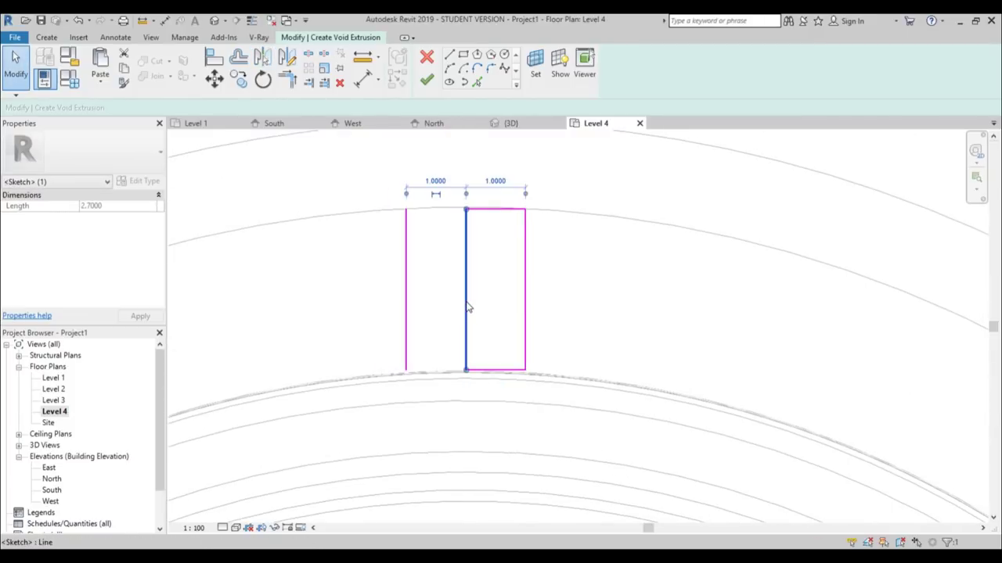
{"action": "key", "text": "Delete"}
- Extend the rectangle's two short edges to the mirrored edge to close the outline, and finish the void extrusion sketch
{"action": "key", "text": "t"}
{"action": "key", "text": "r"}
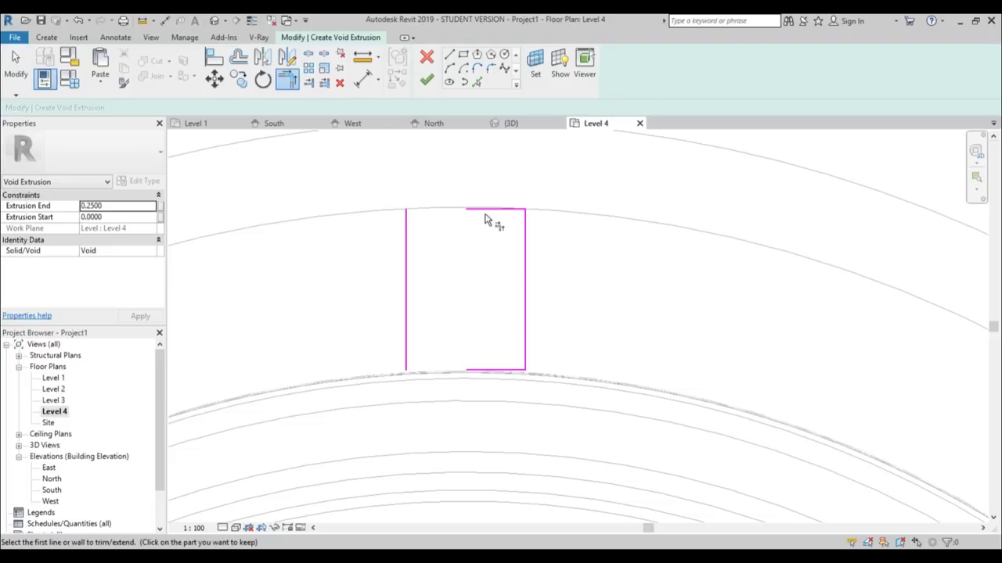
{"action": "left_click", "coordinate": [406, 253]}
{"action": "left_click", "coordinate": [463, 209]}
{"action": "left_click", "coordinate": [406, 270]}
{"action": "left_click", "coordinate": [498, 371]}
{"action": "scroll", "coordinate": [462, 227], "scroll_direction": "down", "scroll_amount": 6}
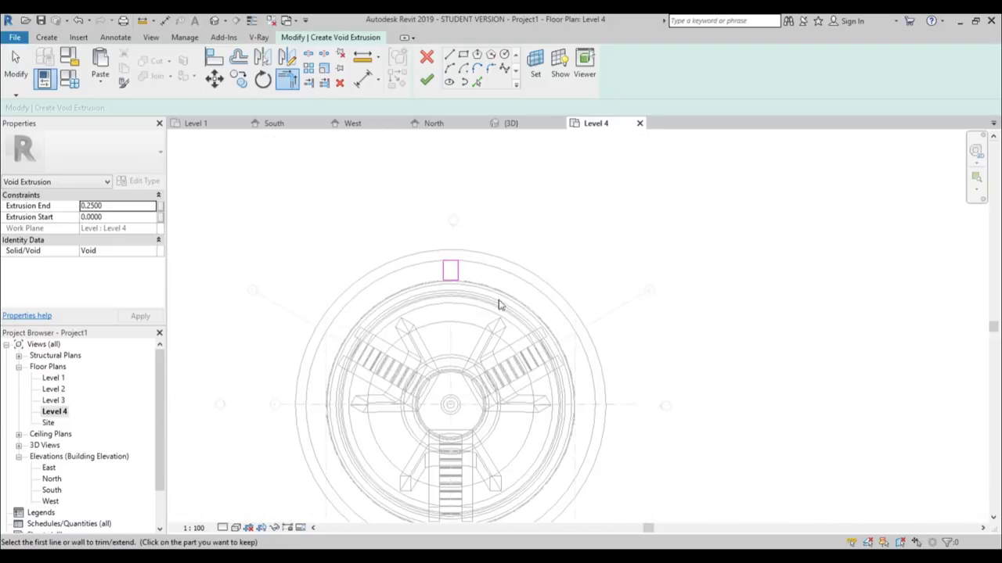
{"action": "key", "text": "Escape"}
{"action": "middle_click_drag", "start_coordinate": [501, 304], "coordinate": [508, 273]}
{"action": "left_click", "coordinate": [427, 81]}
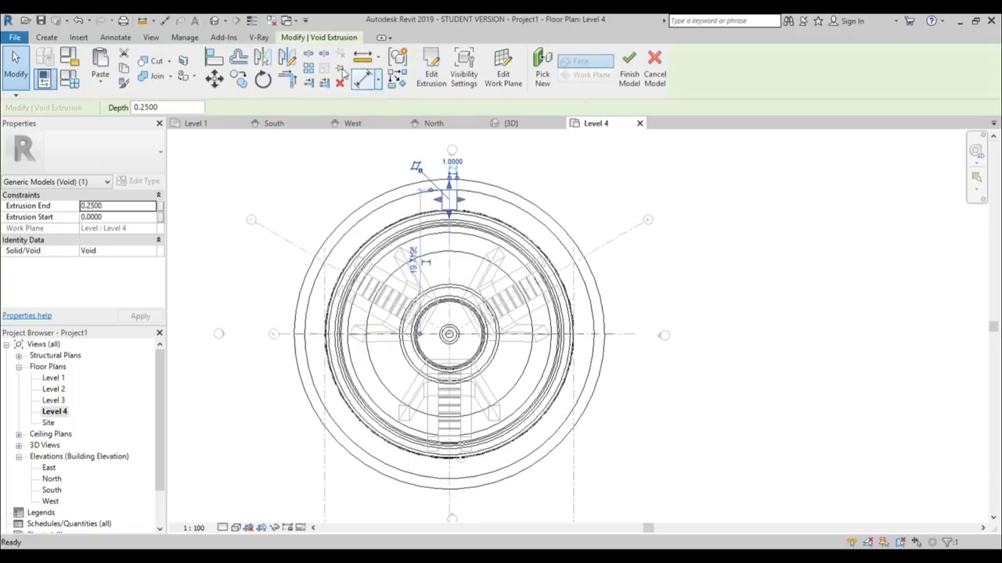
- In the 3D view, stretch the void down through the deck rim to an extrusion start of about -35.1 and end of about -0.6
{"action": "left_click", "coordinate": [215, 22]}
{"action": "scroll", "coordinate": [499, 197], "scroll_direction": "down", "scroll_amount": 4}
{"action": "middle_click_drag", "start_coordinate": [540, 270], "coordinate": [511, 392]}
{"action": "middle_click_drag", "start_coordinate": [511, 391], "coordinate": [396, 251], "text": "shift"}
{"action": "left_click", "coordinate": [399, 228]}
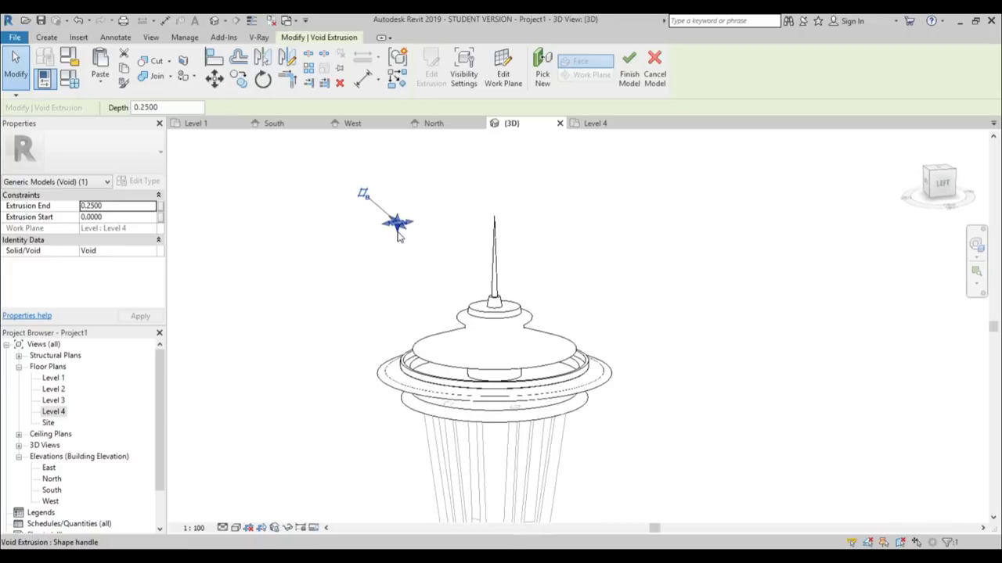
{"action": "left_click_drag", "start_coordinate": [396, 233], "coordinate": [401, 416]}
{"action": "mouse_move", "coordinate": [401, 416]}
{"action": "middle_mouse_down", "text": "shift"}
{"action": "mouse_move", "coordinate": [337, 296]}
{"action": "mouse_move", "coordinate": [398, 397]}
{"action": "middle_mouse_up", "text": "shift"}
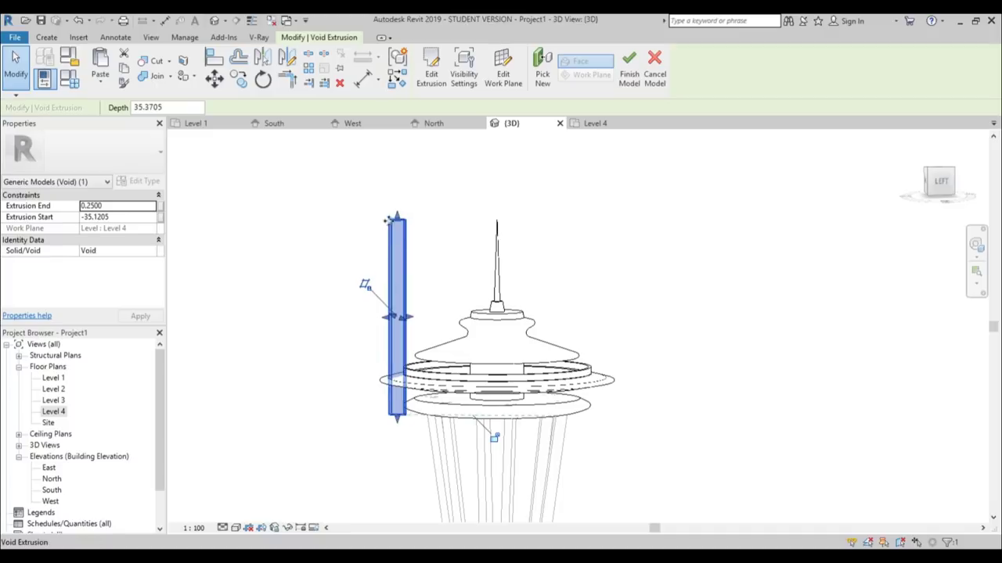
{"action": "left_click_drag", "start_coordinate": [387, 221], "coordinate": [395, 279]}
{"action": "left_click", "coordinate": [279, 308]}
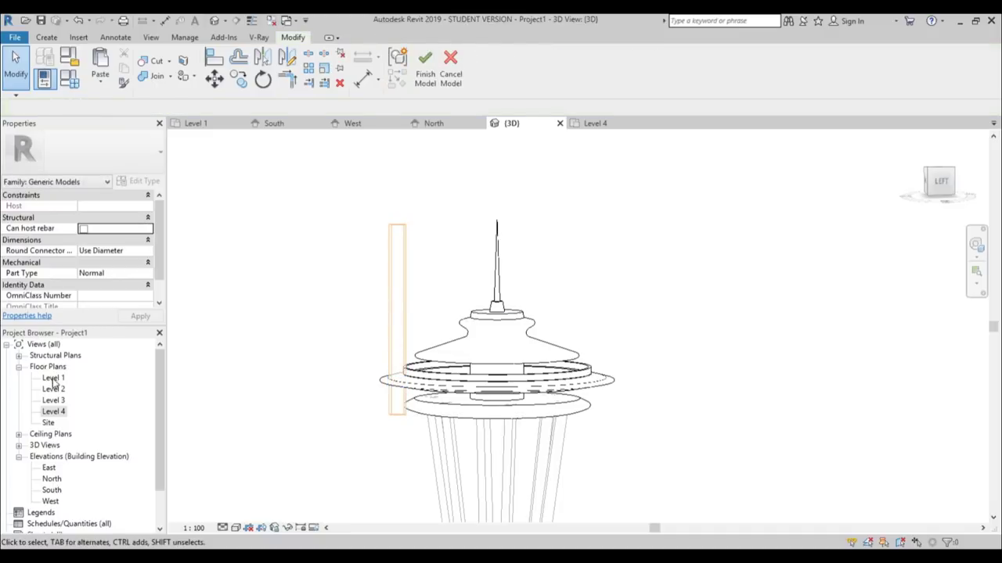
- In the Level 4 plan, start a radial array of the void with 10 copies, moved to last, rotating about the tower's center
{"action": "double_click", "coordinate": [53, 411]}
{"action": "left_click", "coordinate": [457, 203]}
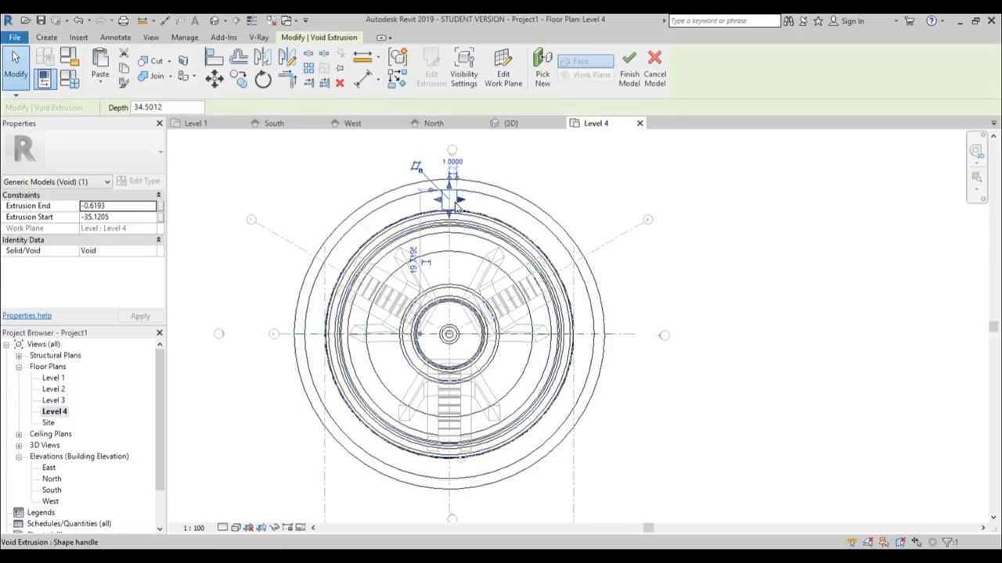
{"action": "key", "text": "a"}
{"action": "key", "text": "r"}
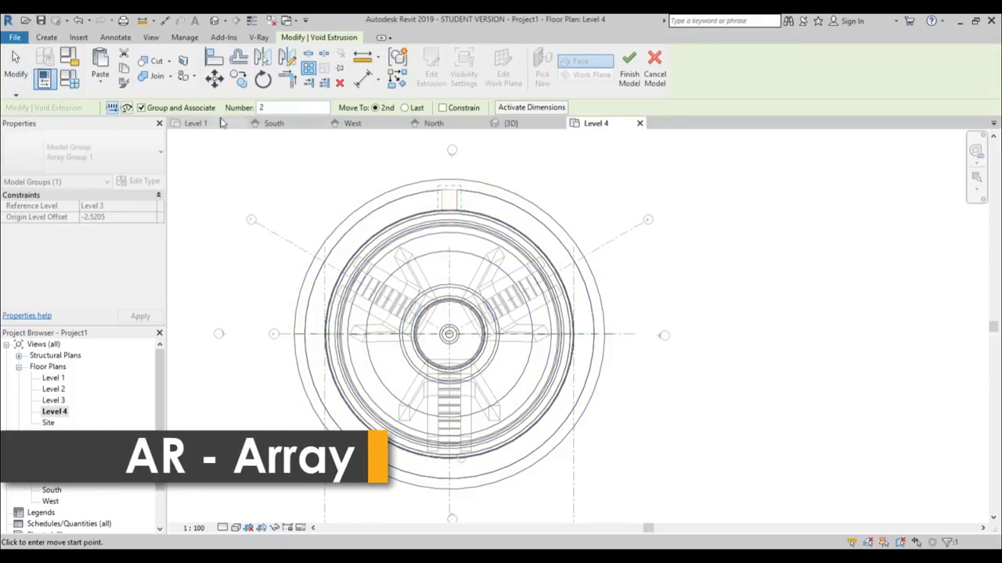
{"action": "left_click", "coordinate": [127, 108]}
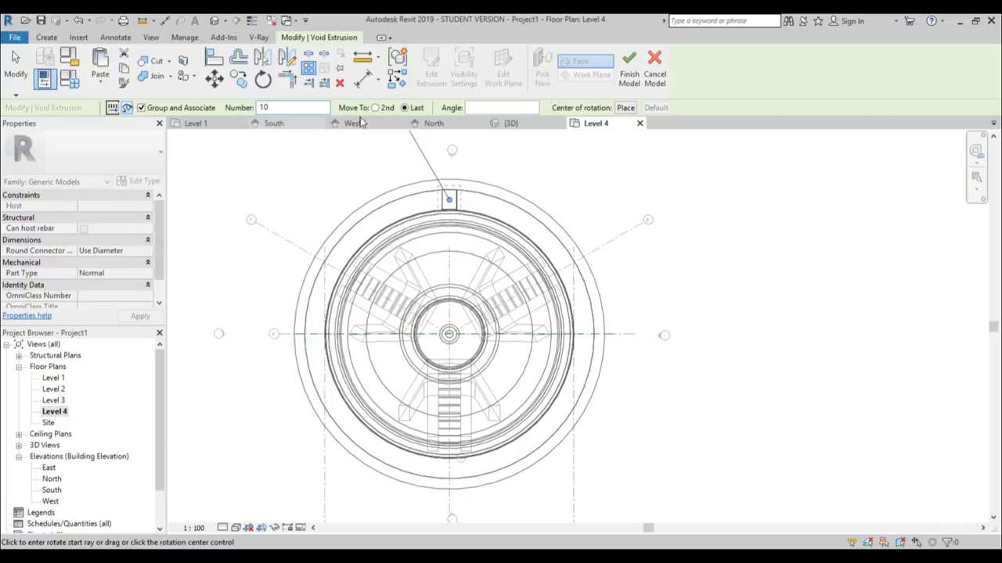
{"action": "left_click", "coordinate": [626, 108]}
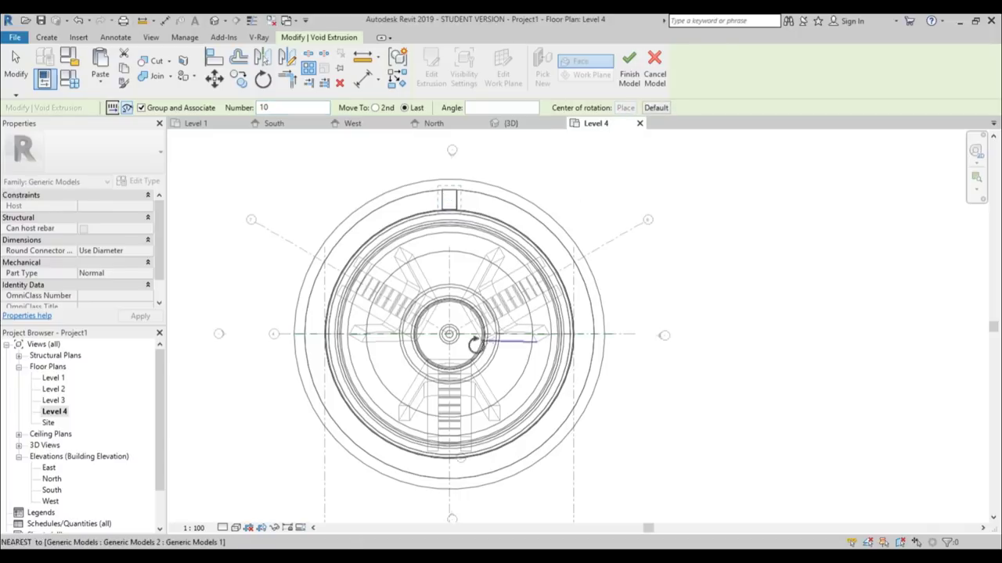
{"action": "scroll", "coordinate": [469, 335], "scroll_direction": "up", "scroll_amount": 5}
{"action": "left_click", "coordinate": [459, 318]}
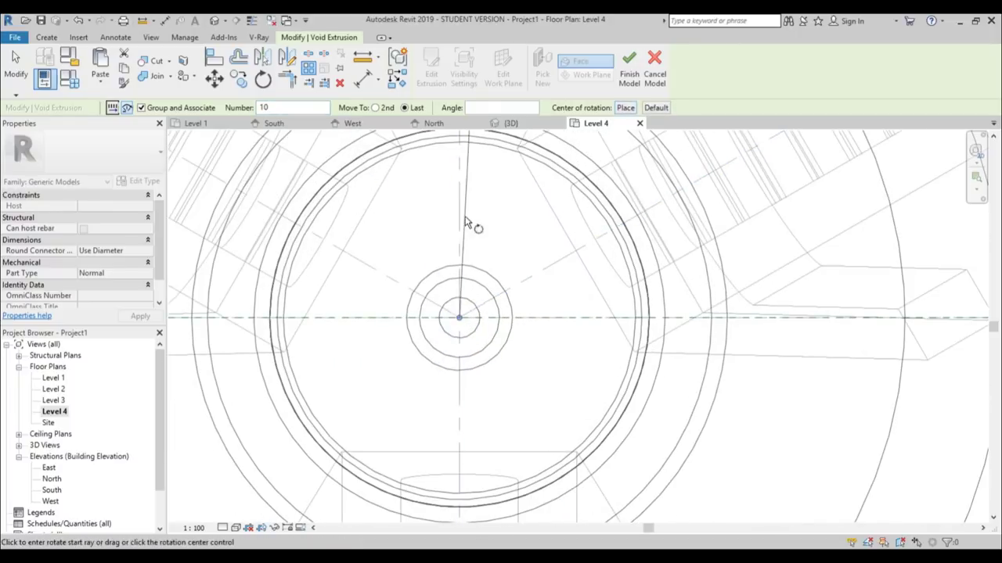
- Sweep the array from the vertical gridline clockwise past the horizontal centerline and accept the count of 10
{"action": "scroll", "coordinate": [462, 203], "scroll_direction": "up", "scroll_amount": 2}
{"action": "left_click", "coordinate": [399, 270]}
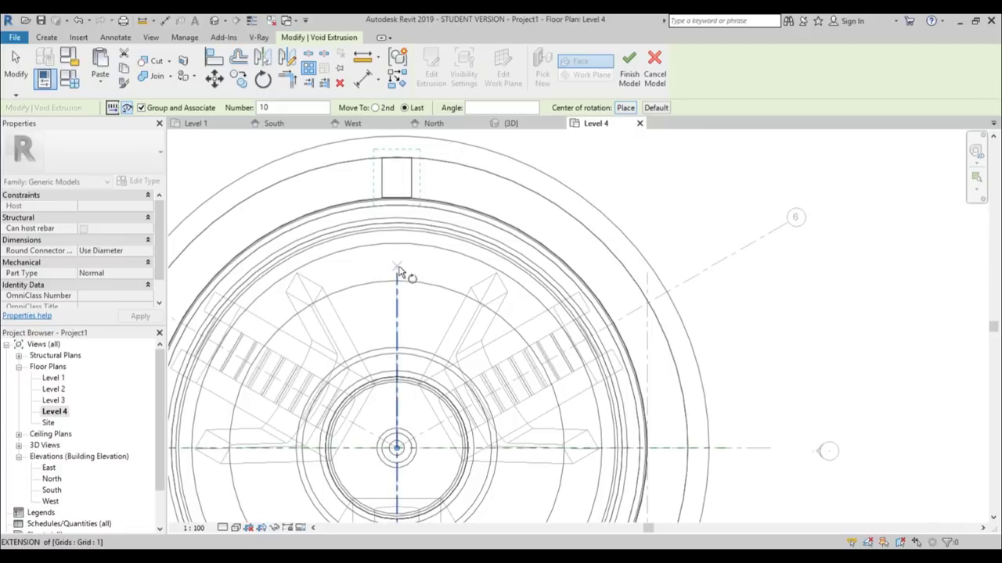
{"action": "scroll", "coordinate": [518, 263], "scroll_direction": "down", "scroll_amount": 3}
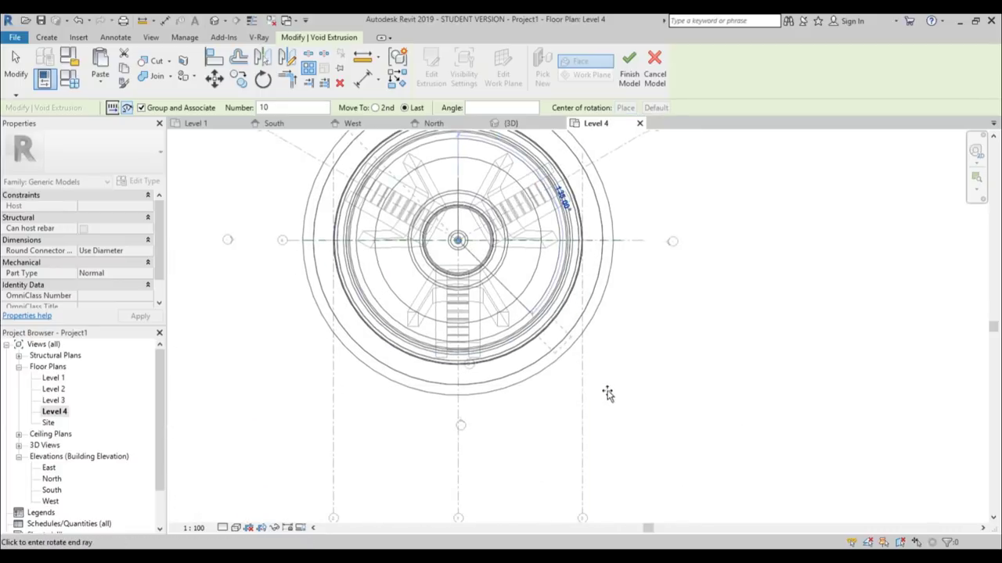
{"action": "left_click", "coordinate": [595, 420]}
{"action": "scroll", "coordinate": [555, 415], "scroll_direction": "down", "scroll_amount": 2}
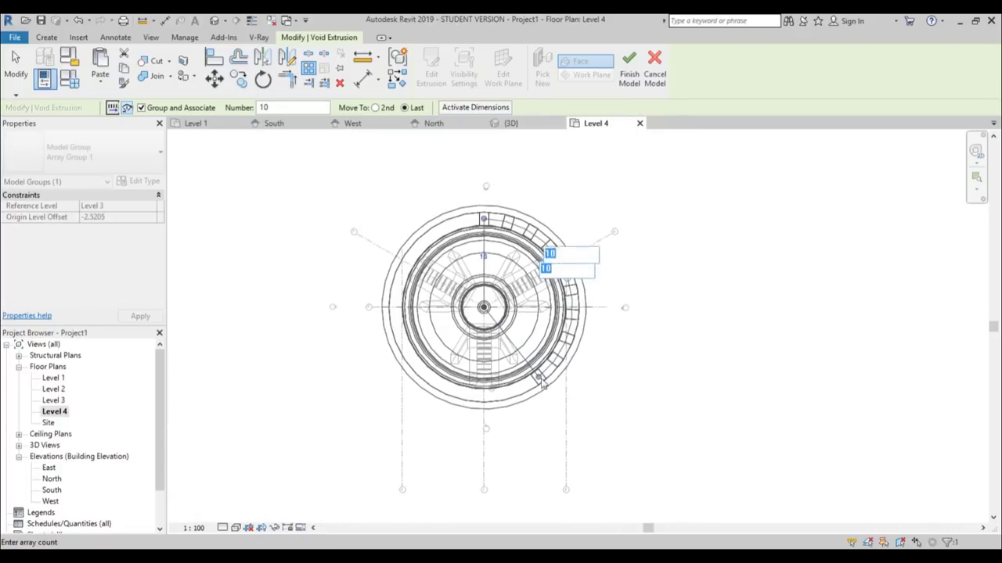
{"action": "scroll", "coordinate": [543, 409], "scroll_direction": "up", "scroll_amount": 2}
{"action": "key", "text": "Return"}
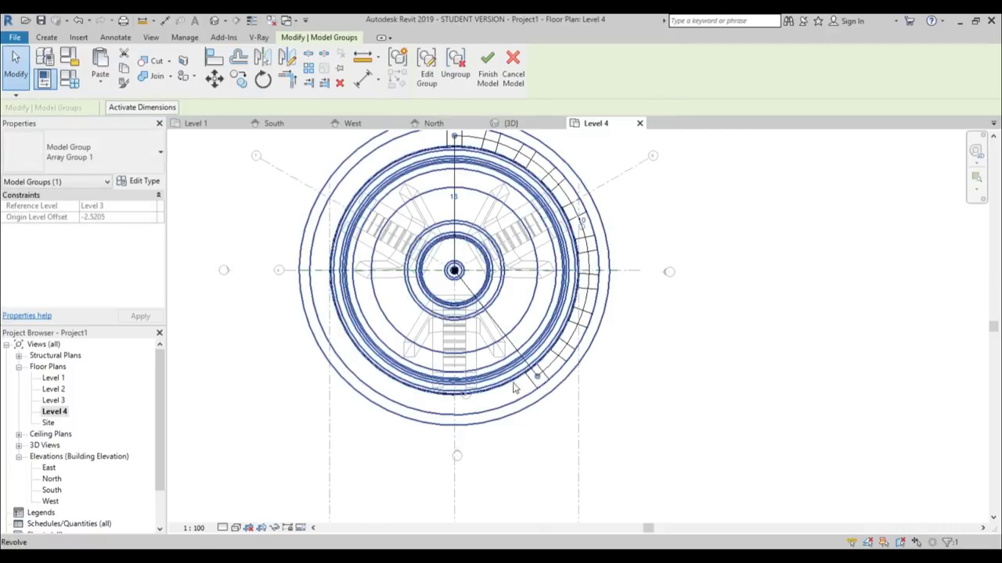
- Stretch the array's end around the deck ring to just short of the first void and set its count to 40
{"action": "left_click_drag", "start_coordinate": [537, 378], "coordinate": [420, 160]}
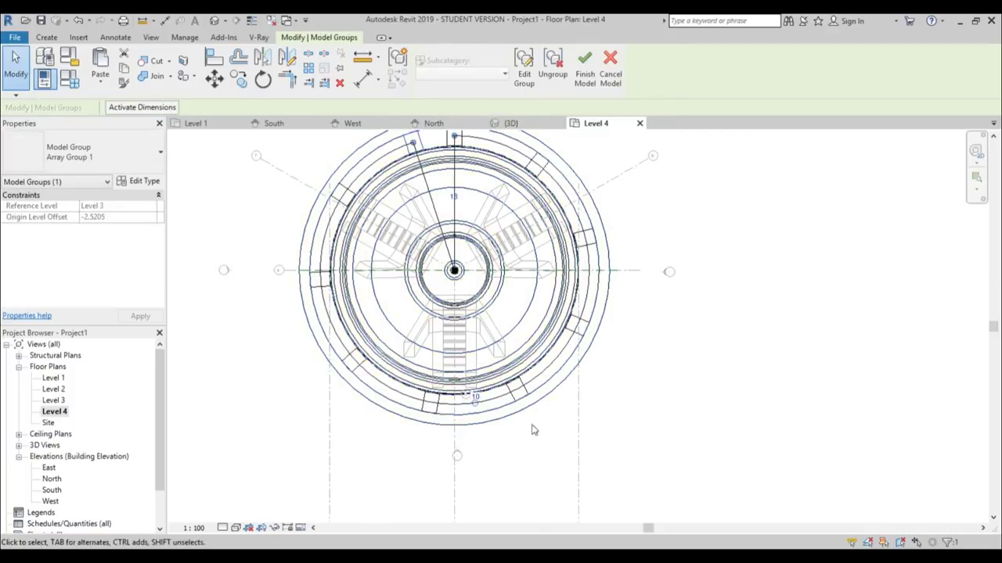
{"action": "left_click", "coordinate": [476, 397]}
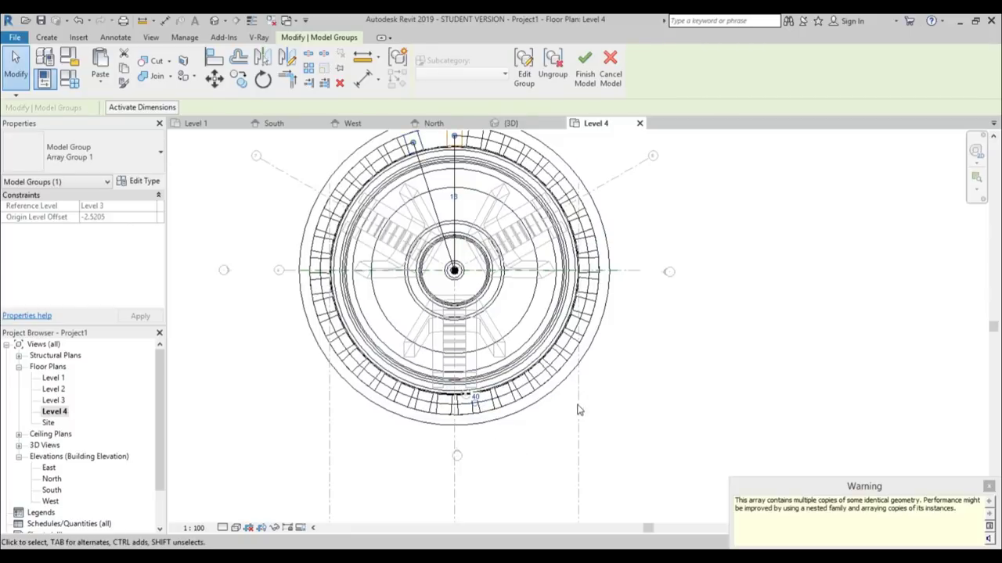
{"action": "middle_click_drag", "start_coordinate": [656, 377], "coordinate": [660, 434]}
{"action": "scroll", "coordinate": [372, 258], "scroll_direction": "up", "scroll_amount": 4}
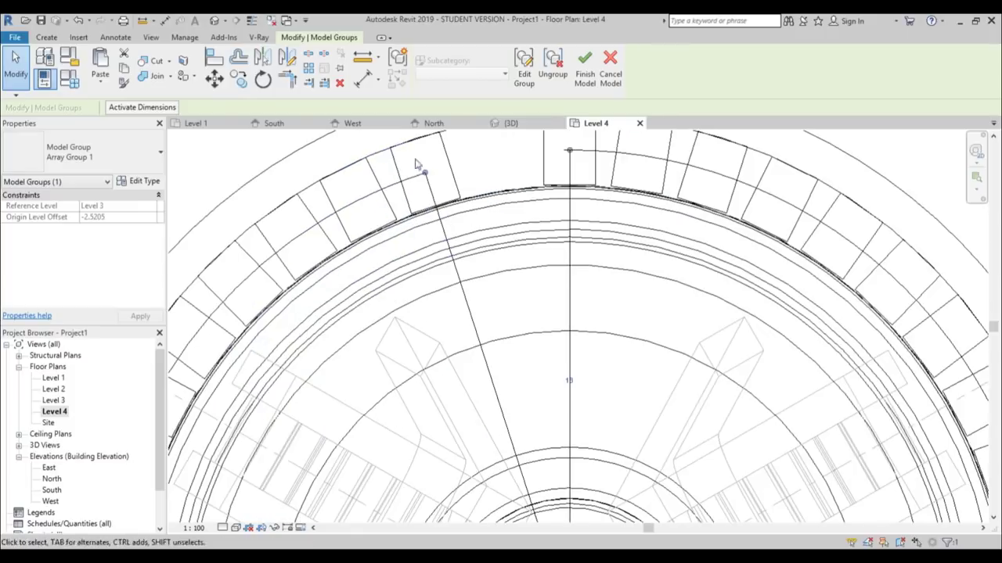
{"action": "left_click", "coordinate": [465, 159]}
{"action": "left_click_drag", "start_coordinate": [468, 159], "coordinate": [495, 156]}
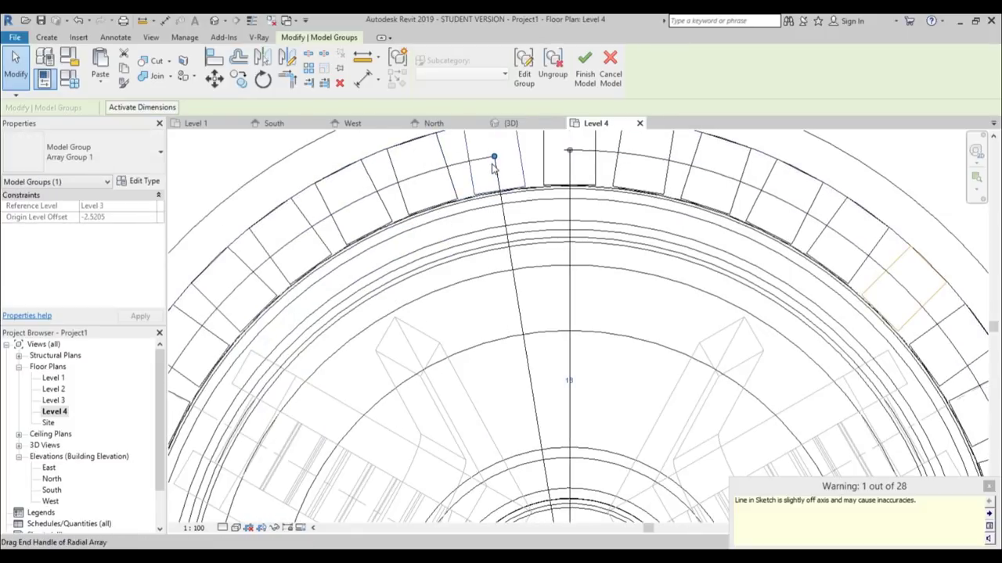
{"action": "scroll", "coordinate": [498, 274], "scroll_direction": "down", "scroll_amount": 8}
{"action": "left_click", "coordinate": [466, 231]}
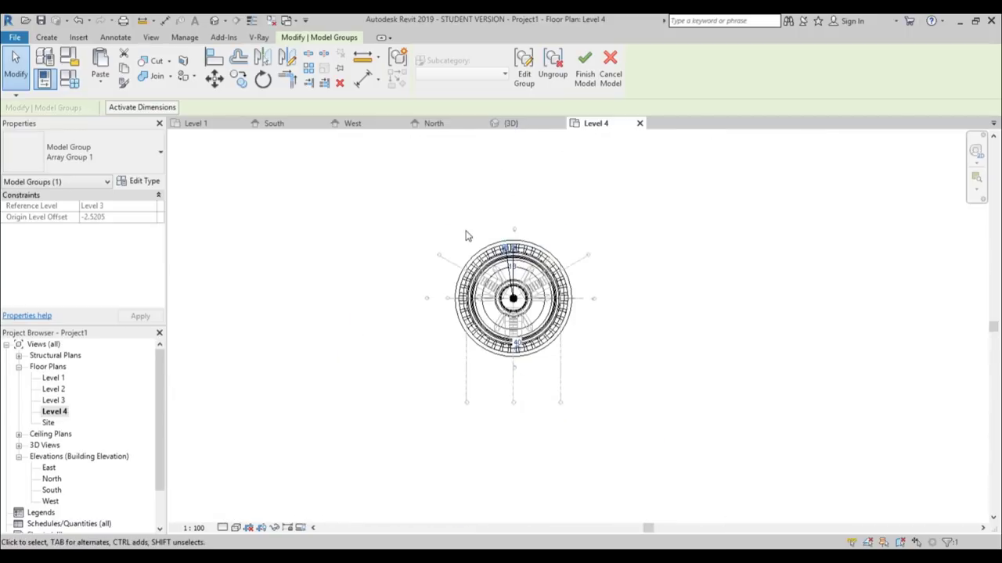
- In the 3D view, cut the deck rim with the original void that has not yet cut it
{"action": "left_click", "coordinate": [214, 20]}
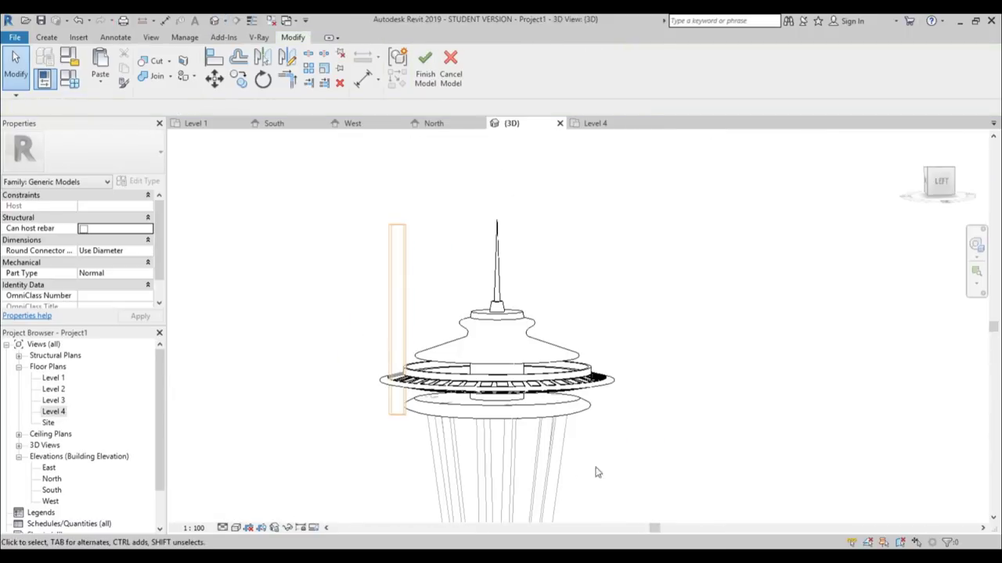
{"action": "middle_click_drag", "start_coordinate": [597, 472], "coordinate": [715, 353], "text": "shift"}
{"action": "scroll", "coordinate": [351, 365], "scroll_direction": "up", "scroll_amount": 8}
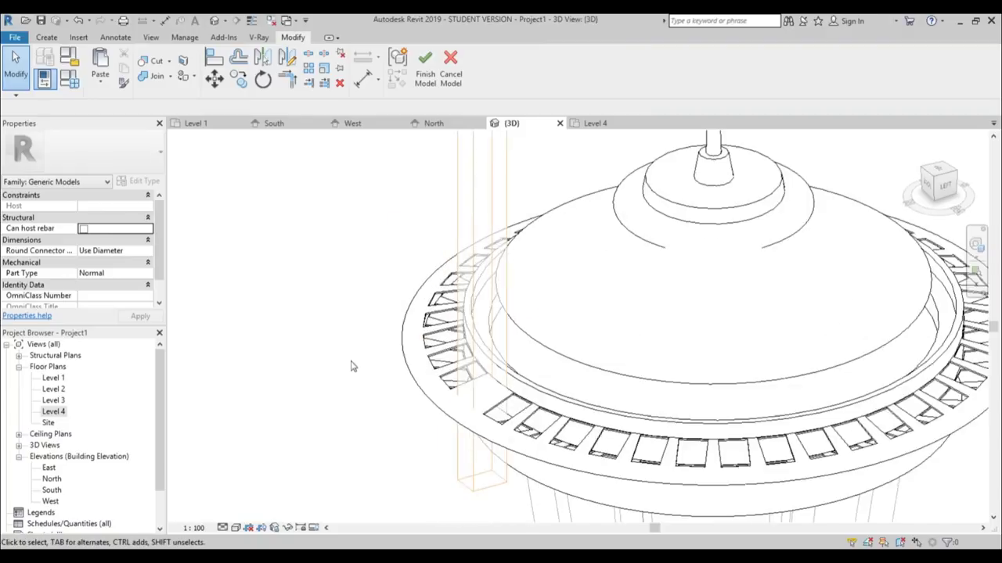
{"action": "left_click", "coordinate": [164, 63]}
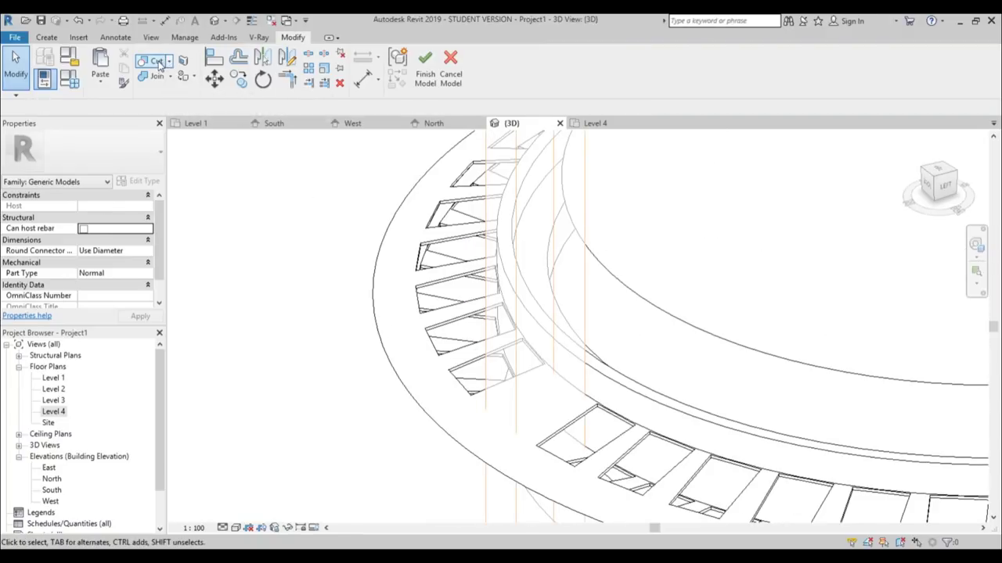
{"action": "left_click", "coordinate": [409, 392]}
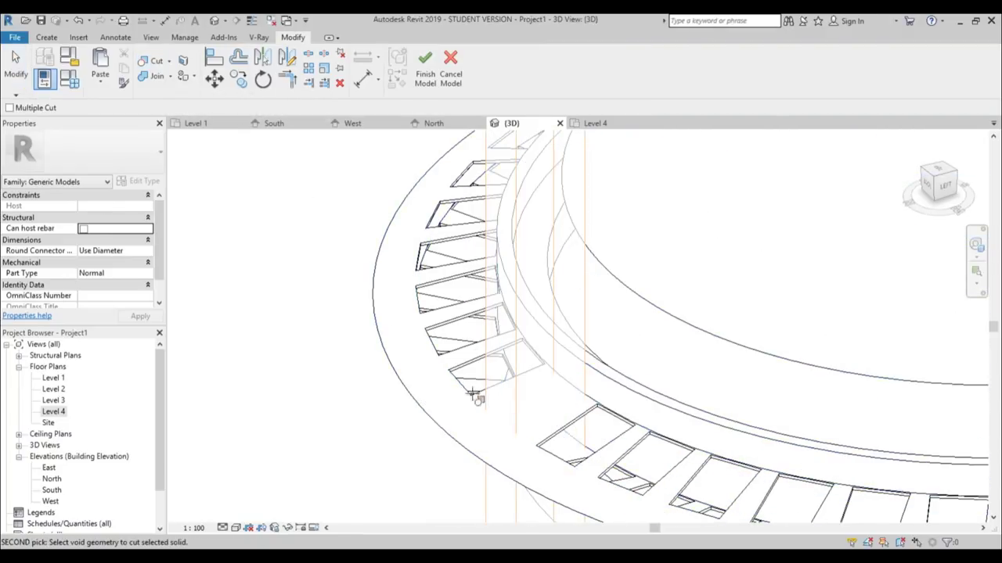
{"action": "left_click", "coordinate": [518, 383]}
{"action": "key", "text": "Escape"}
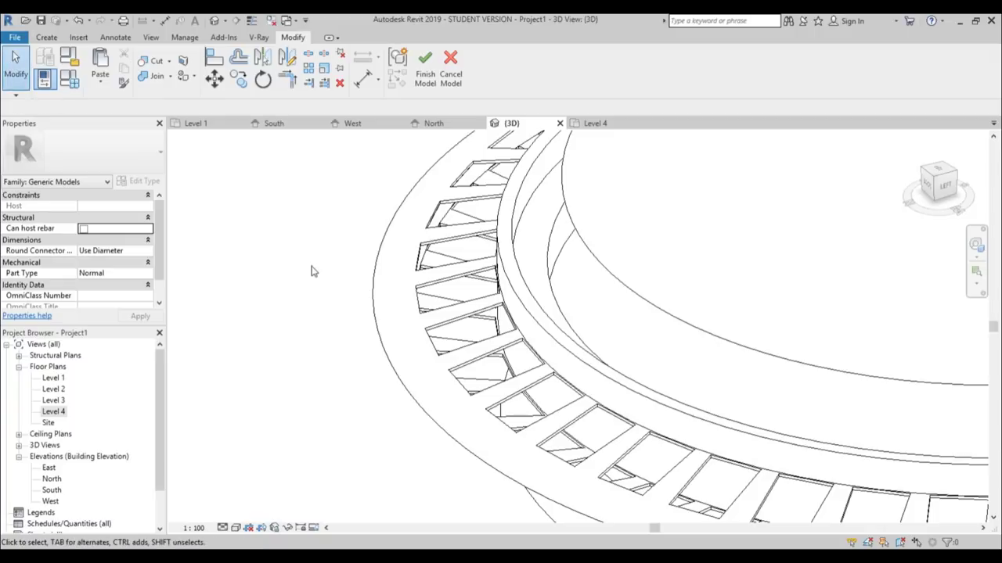
- Finish the in-place model of the tower's top with its ring of deck openings
{"action": "scroll", "coordinate": [312, 272], "scroll_direction": "down", "scroll_amount": 5}
{"action": "middle_click_drag", "start_coordinate": [312, 273], "coordinate": [513, 300], "text": "shift"}
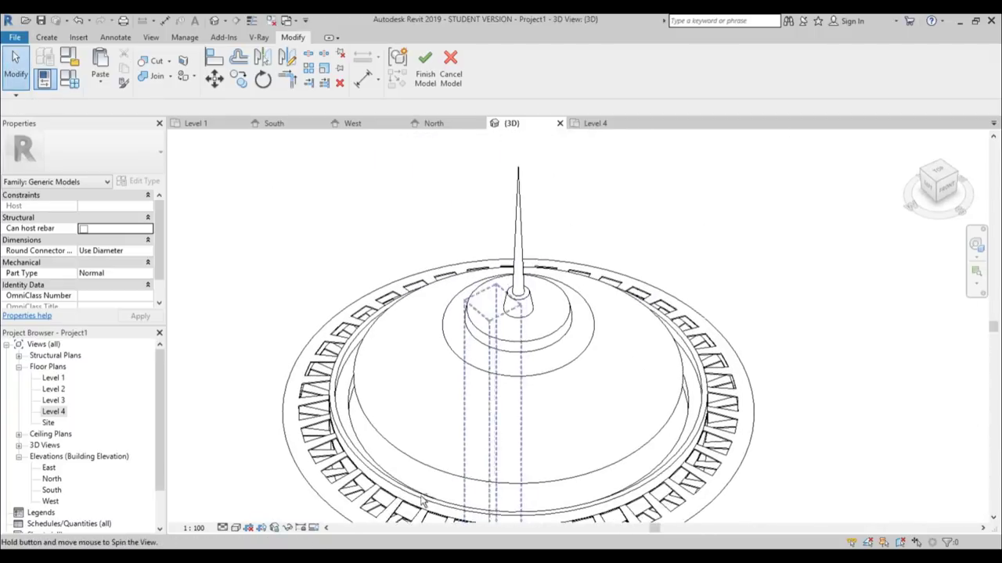
{"action": "middle_click_drag", "start_coordinate": [440, 501], "coordinate": [430, 123]}
{"action": "middle_click_drag", "start_coordinate": [435, 243], "coordinate": [395, 191], "text": "shift"}
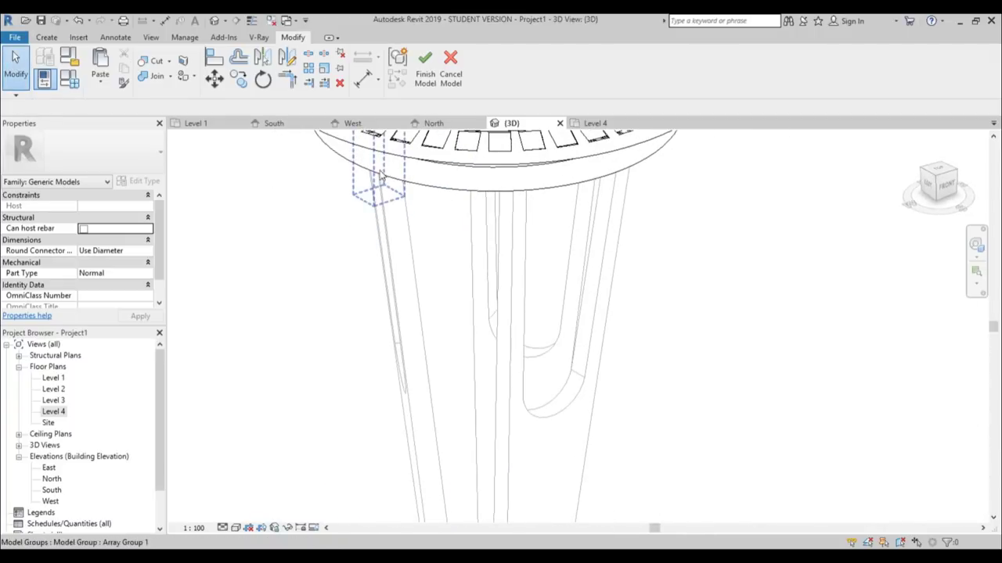
{"action": "scroll", "coordinate": [382, 179], "scroll_direction": "down", "scroll_amount": 3}
{"action": "scroll", "coordinate": [516, 329], "scroll_direction": "down", "scroll_amount": 2}
{"action": "middle_click_drag", "start_coordinate": [517, 329], "coordinate": [488, 337], "text": "shift"}
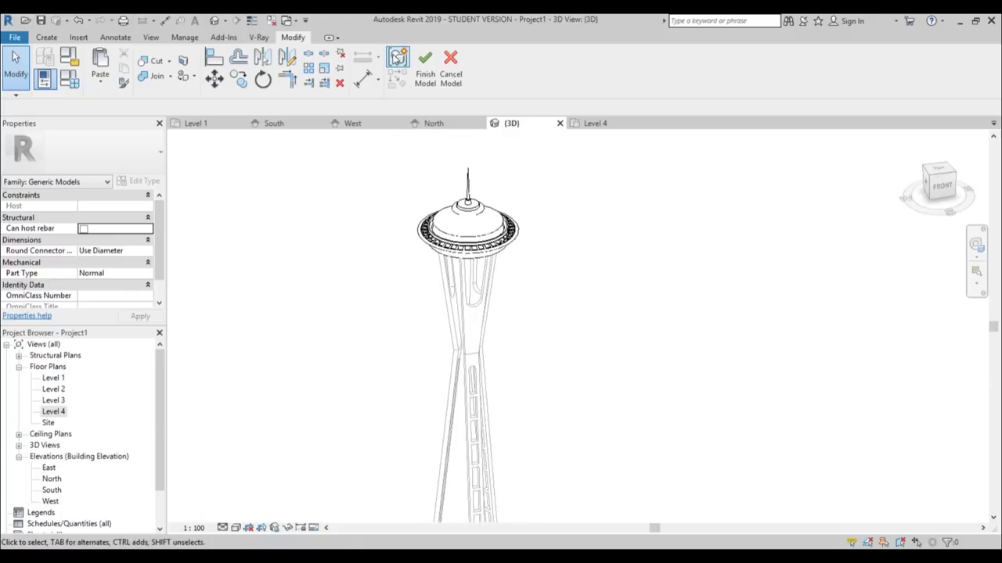
{"action": "left_click", "coordinate": [426, 88]}
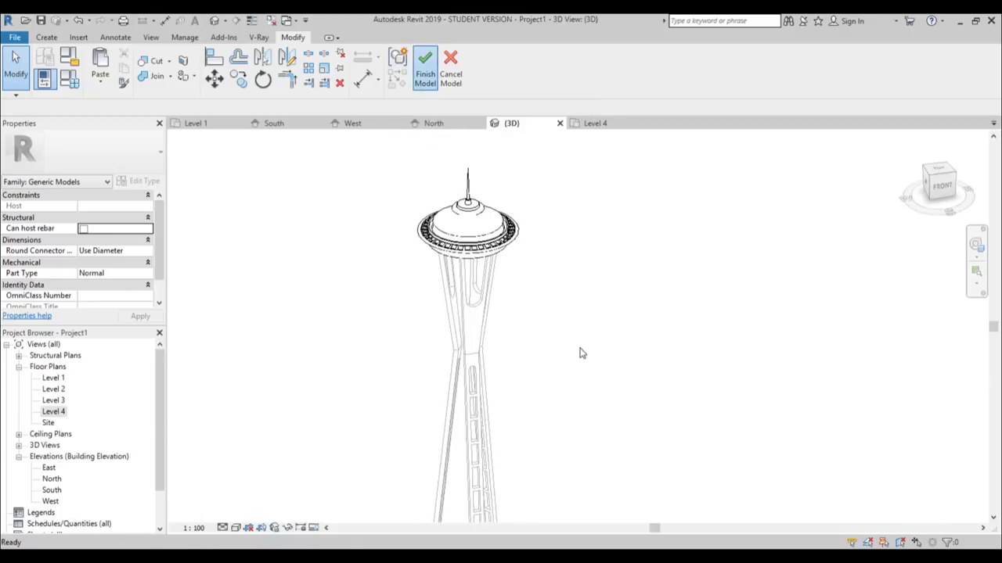
{"action": "middle_click_drag", "start_coordinate": [574, 360], "coordinate": [577, 314]}
{"action": "scroll", "coordinate": [603, 305], "scroll_direction": "down", "scroll_amount": 1}
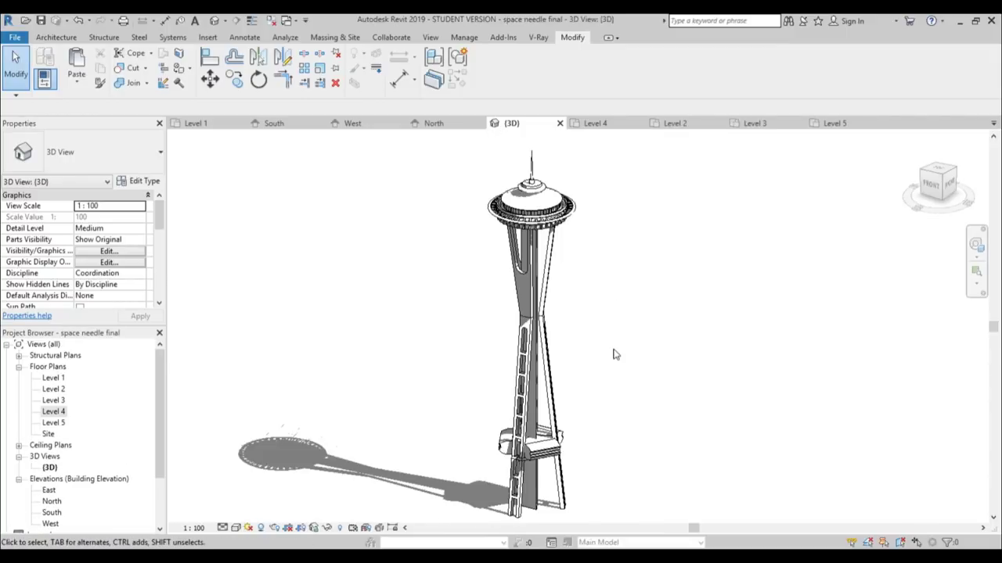
- Examine the completed tower in the space needle final project, including its lower platform, slotted deck rim and curtain wall
{"action": "scroll", "coordinate": [547, 474], "scroll_direction": "up", "scroll_amount": 5}
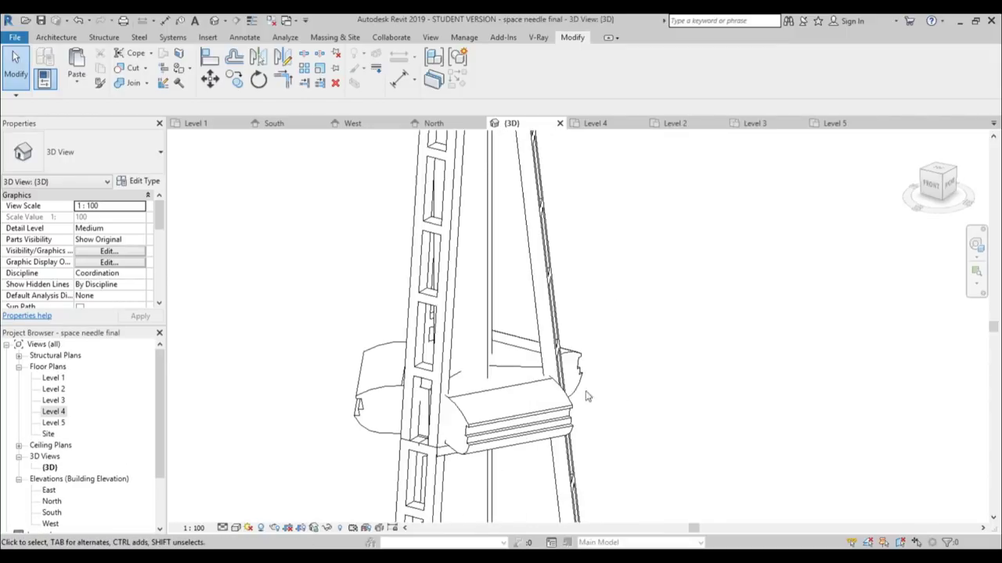
{"action": "scroll", "coordinate": [409, 427], "scroll_direction": "down", "scroll_amount": 4}
{"action": "middle_click_drag", "start_coordinate": [652, 359], "coordinate": [649, 420]}
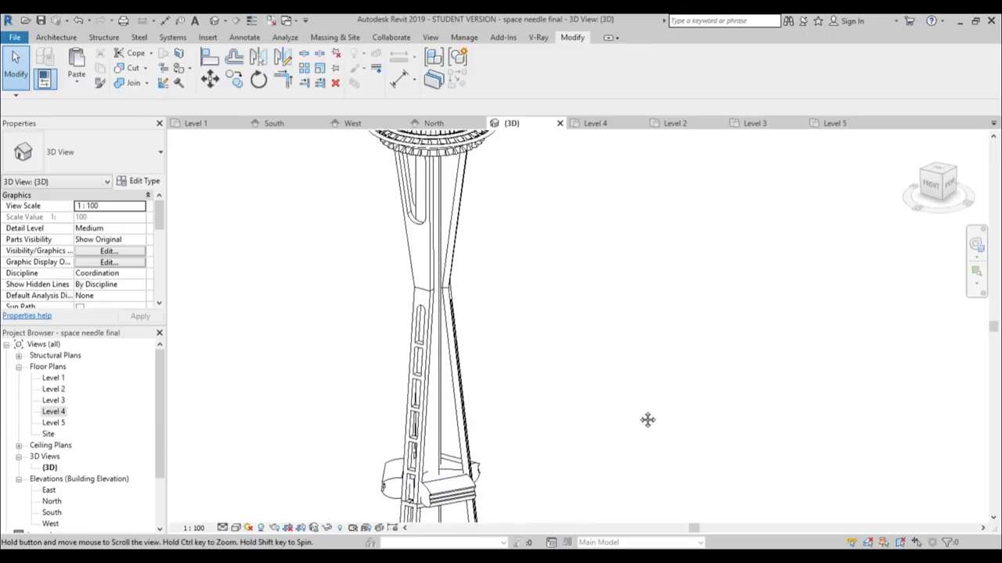
{"action": "scroll", "coordinate": [648, 420], "scroll_direction": "down", "scroll_amount": 1}
{"action": "scroll", "coordinate": [492, 251], "scroll_direction": "up", "scroll_amount": 3}
{"action": "scroll", "coordinate": [496, 253], "scroll_direction": "down", "scroll_amount": 2}
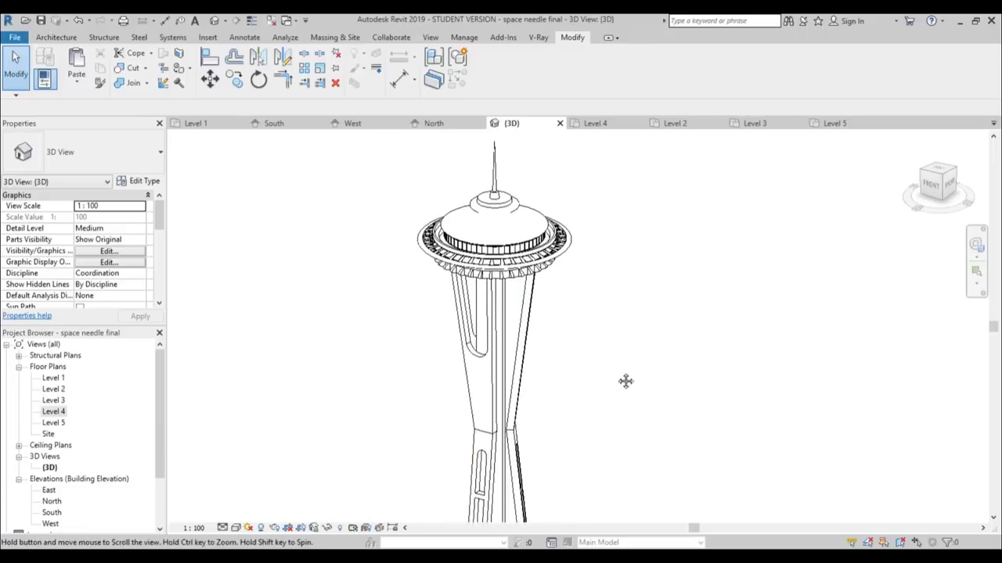
{"action": "scroll", "coordinate": [485, 235], "scroll_direction": "up", "scroll_amount": 6}
{"action": "scroll", "coordinate": [463, 249], "scroll_direction": "down", "scroll_amount": 1}
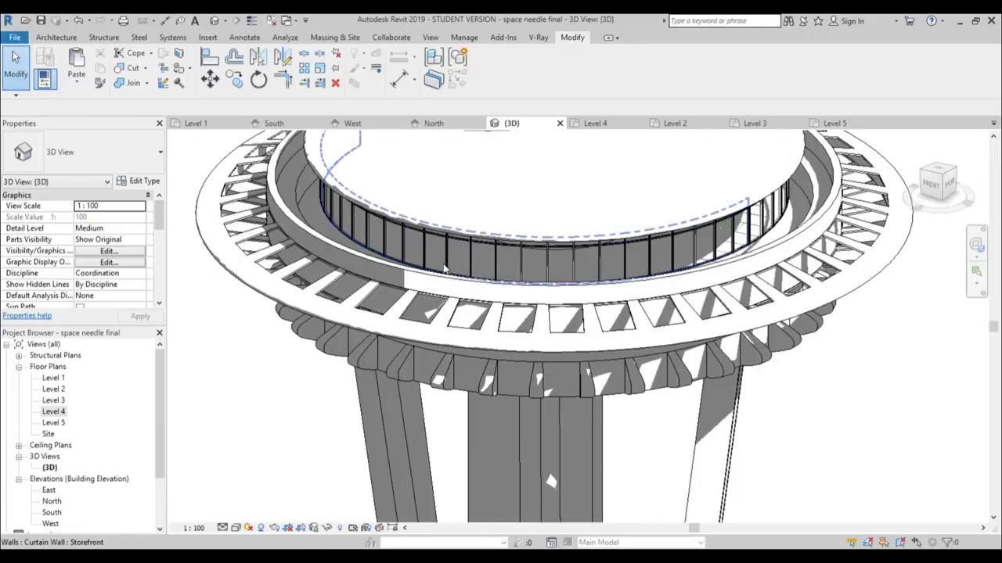
{"action": "scroll", "coordinate": [448, 267], "scroll_direction": "down", "scroll_amount": 3}
{"action": "scroll", "coordinate": [483, 354], "scroll_direction": "down", "scroll_amount": 6}
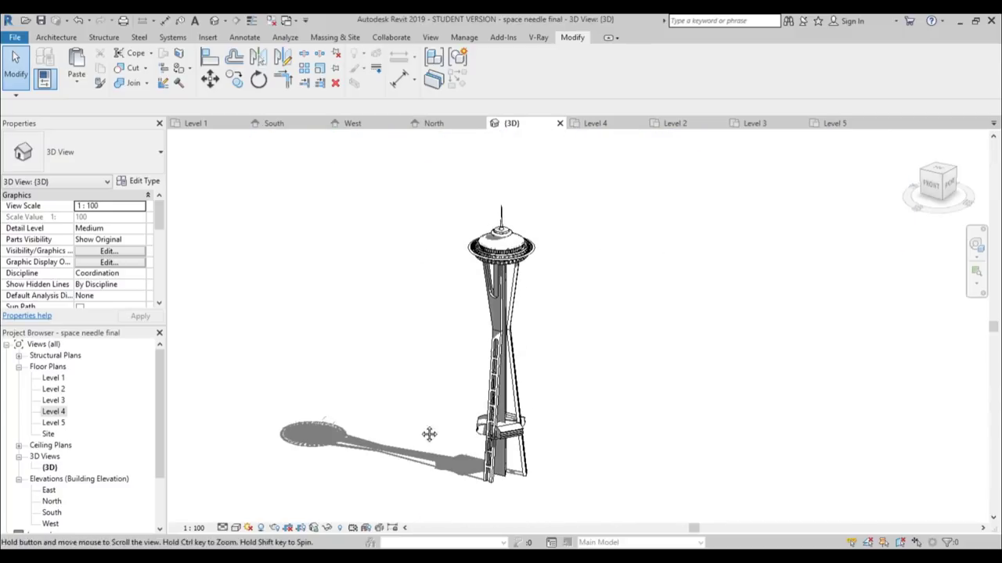
{"action": "scroll", "coordinate": [447, 237], "scroll_direction": "up", "scroll_amount": 4}
{"action": "mouse_move", "coordinate": [396, 372]}
{"action": "middle_mouse_down", "text": "shift"}
{"action": "mouse_move", "coordinate": [411, 336]}
{"action": "mouse_move", "coordinate": [443, 353]}
{"action": "mouse_move", "coordinate": [436, 334]}
{"action": "middle_mouse_up", "text": "shift"}
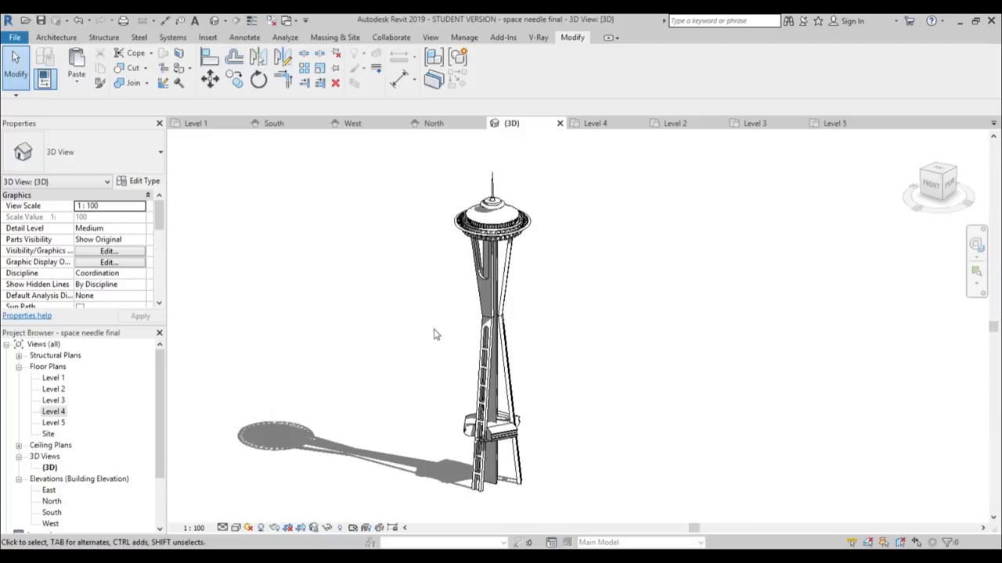
- Highlight the tower's ladder-like front leg to examine its extent, clear the selection, and view the whole tower
{"action": "scroll", "coordinate": [506, 496], "scroll_direction": "up", "scroll_amount": 2}
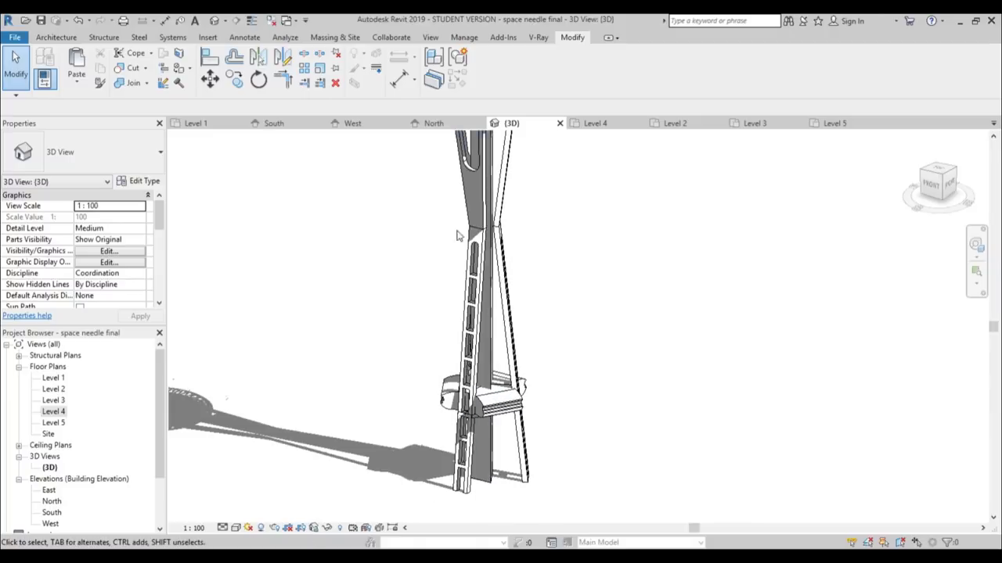
{"action": "left_click", "coordinate": [477, 249]}
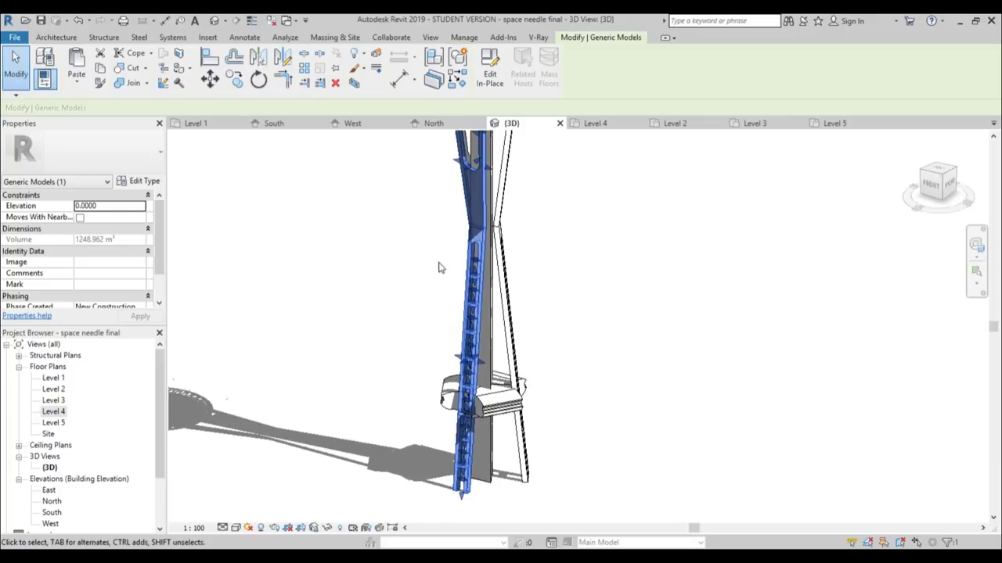
{"action": "middle_click_drag", "start_coordinate": [438, 266], "coordinate": [435, 282]}
{"action": "scroll", "coordinate": [411, 263], "scroll_direction": "down", "scroll_amount": 2}
{"action": "left_click", "coordinate": [554, 269]}
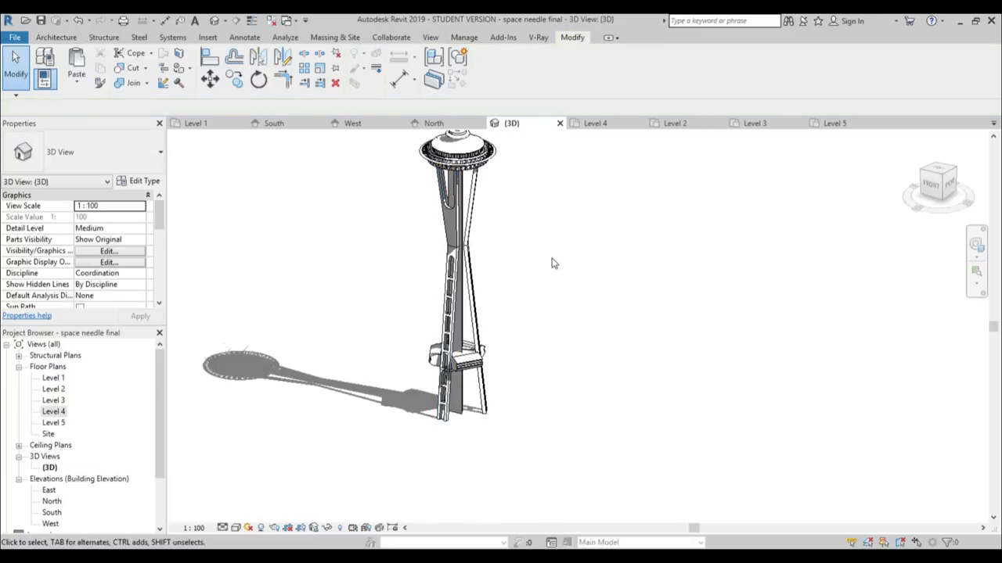
{"action": "middle_click_drag", "start_coordinate": [552, 262], "coordinate": [574, 303]}
{"action": "middle_click_drag", "start_coordinate": [592, 345], "coordinate": [583, 396]}
{"action": "scroll", "coordinate": [564, 392], "scroll_direction": "up", "scroll_amount": 1}
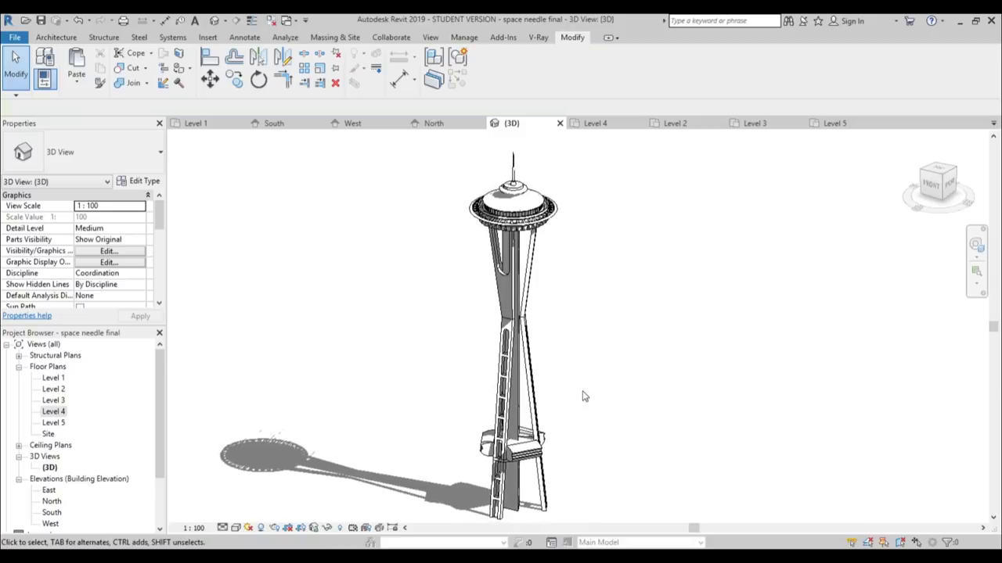